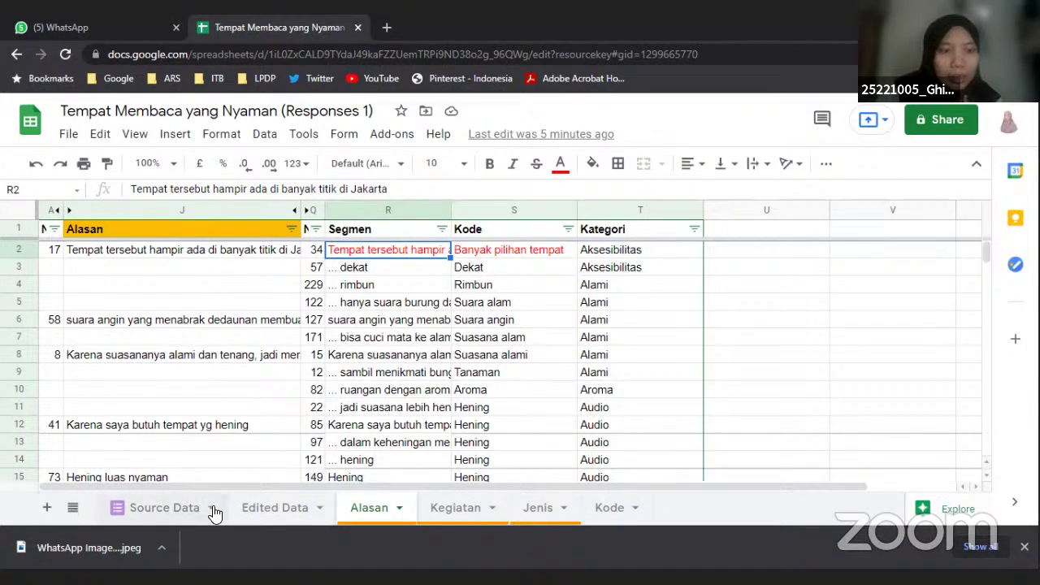
Review the codes and their Kategori assignments throughout the Alasan sheet, including the rows without a category
{"action": "scroll", "coordinate": [611, 285], "scroll_direction": "down", "scroll_amount": 2}
{"action": "scroll", "coordinate": [606, 285], "scroll_direction": "up", "scroll_amount": 2}
{"action": "left_click", "coordinate": [634, 245]}
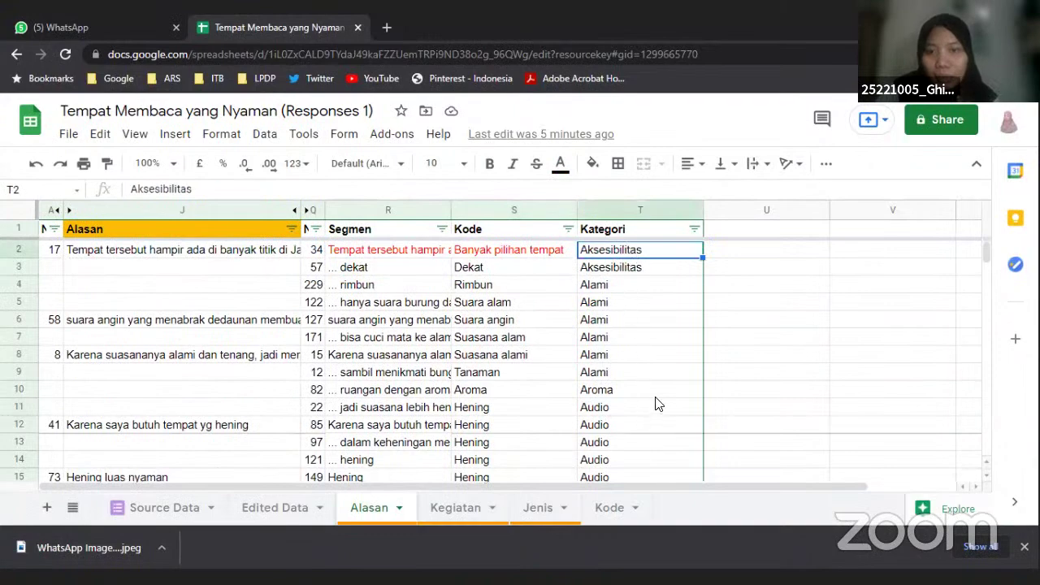
{"action": "scroll", "coordinate": [652, 295], "scroll_direction": "down", "scroll_amount": 7}
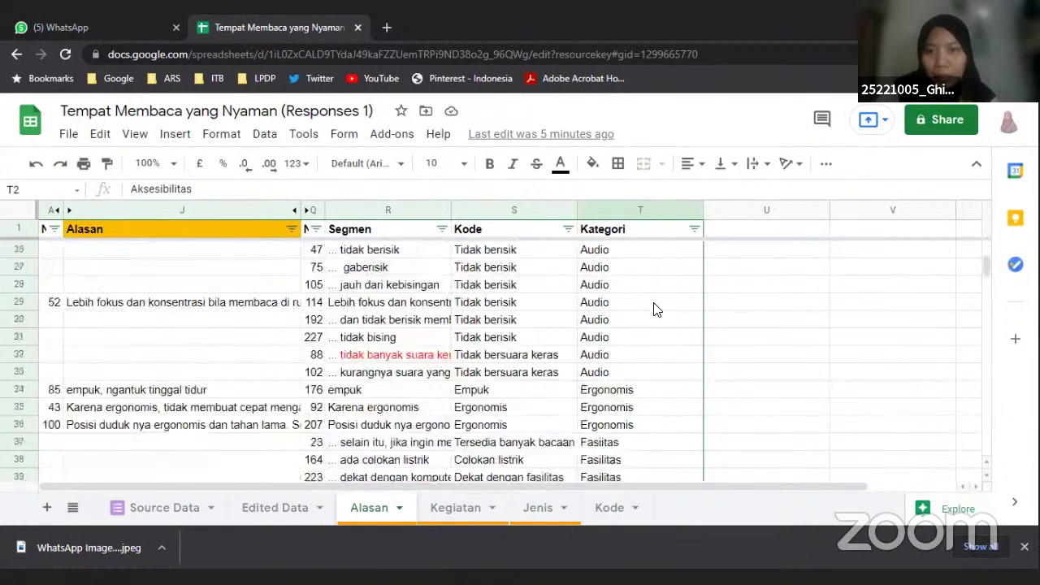
{"action": "scroll", "coordinate": [653, 311], "scroll_direction": "down", "scroll_amount": 10}
{"action": "scroll", "coordinate": [654, 312], "scroll_direction": "up", "scroll_amount": 4}
{"action": "scroll", "coordinate": [658, 314], "scroll_direction": "down", "scroll_amount": 1}
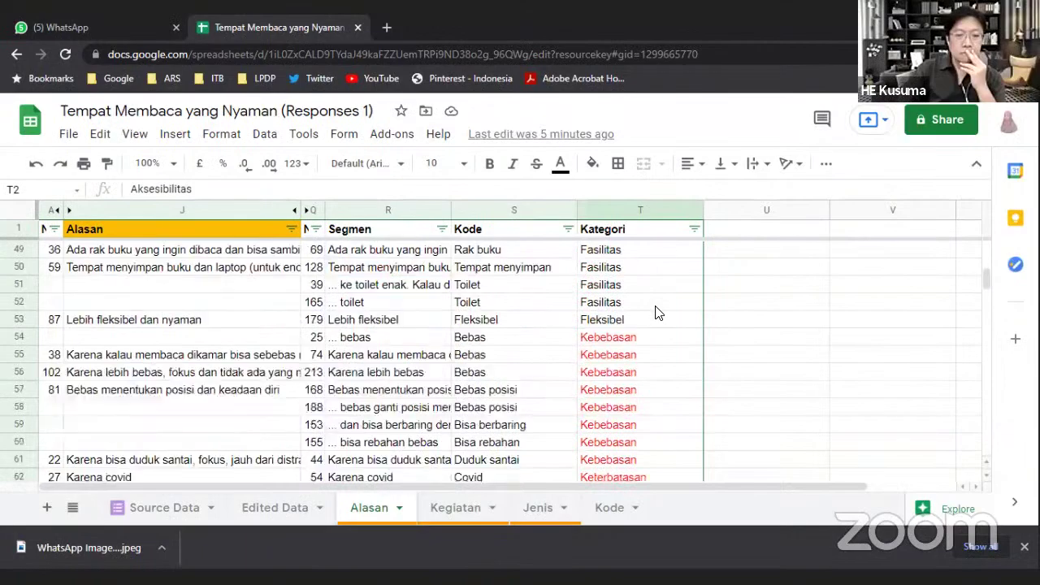
{"action": "scroll", "coordinate": [638, 334], "scroll_direction": "down", "scroll_amount": 1}
{"action": "scroll", "coordinate": [646, 350], "scroll_direction": "down", "scroll_amount": 17}
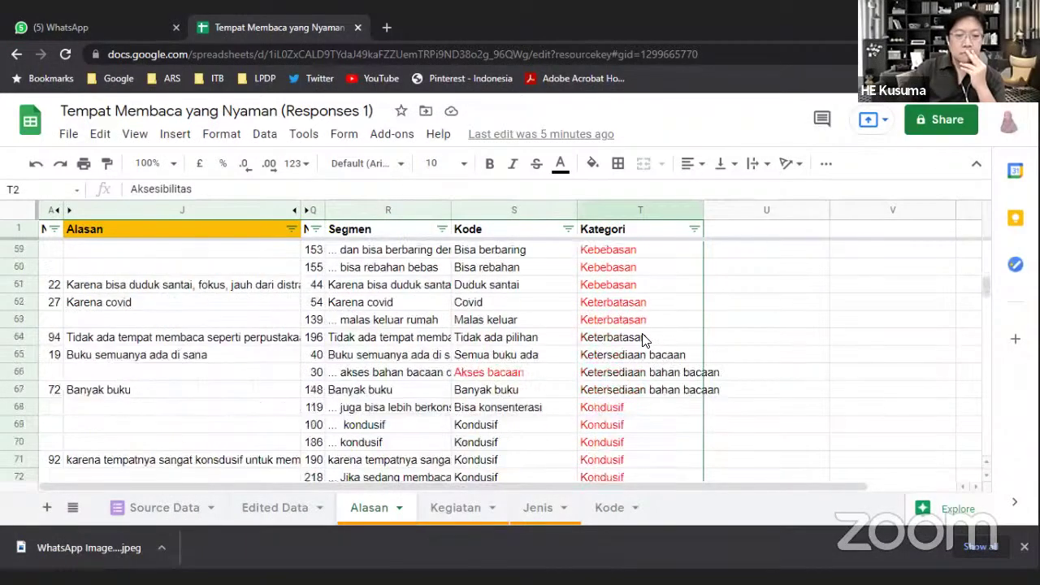
{"action": "scroll", "coordinate": [648, 360], "scroll_direction": "down", "scroll_amount": 20}
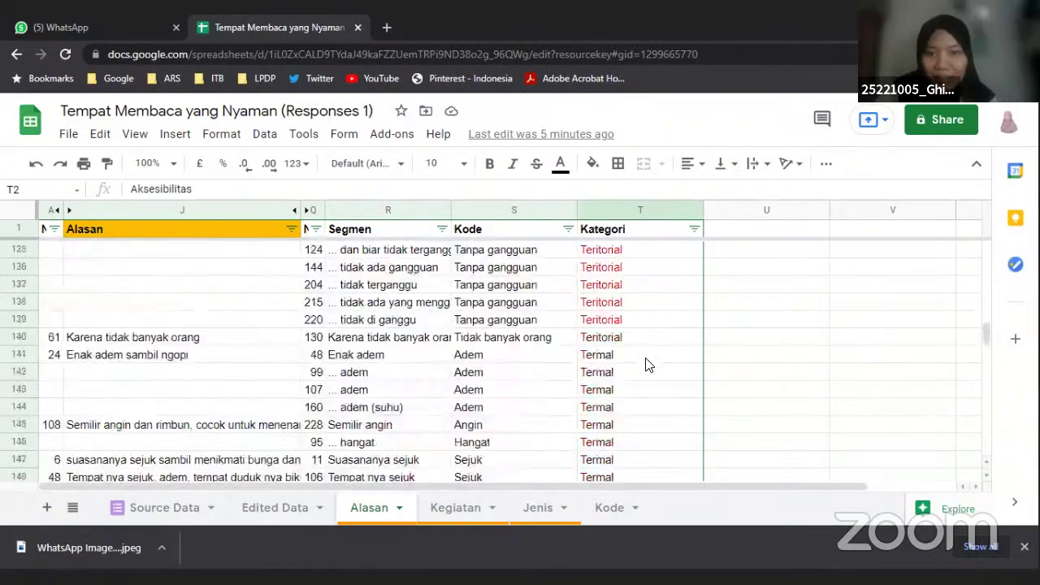
{"action": "scroll", "coordinate": [553, 346], "scroll_direction": "up", "scroll_amount": 1}
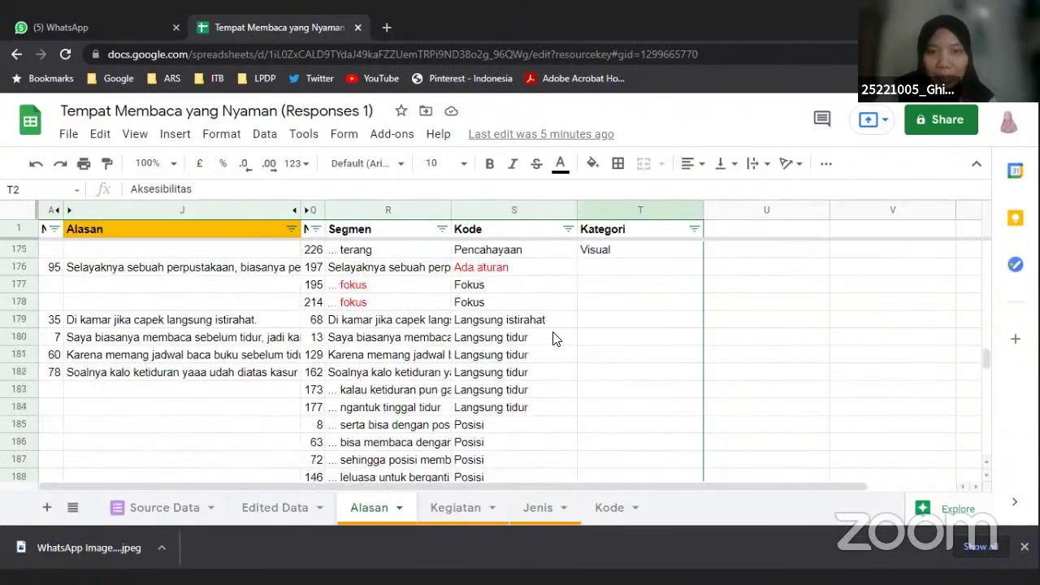
{"action": "scroll", "coordinate": [581, 365], "scroll_direction": "down", "scroll_amount": 5}
{"action": "scroll", "coordinate": [582, 447], "scroll_direction": "down", "scroll_amount": 3}
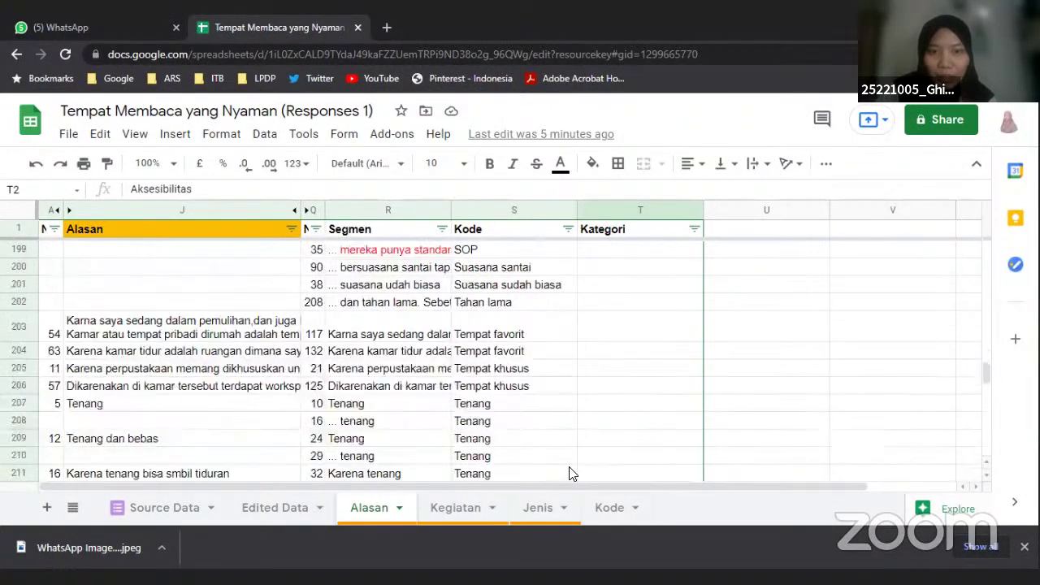
{"action": "scroll", "coordinate": [572, 471], "scroll_direction": "down", "scroll_amount": 9}
{"action": "scroll", "coordinate": [561, 407], "scroll_direction": "up", "scroll_amount": 20}
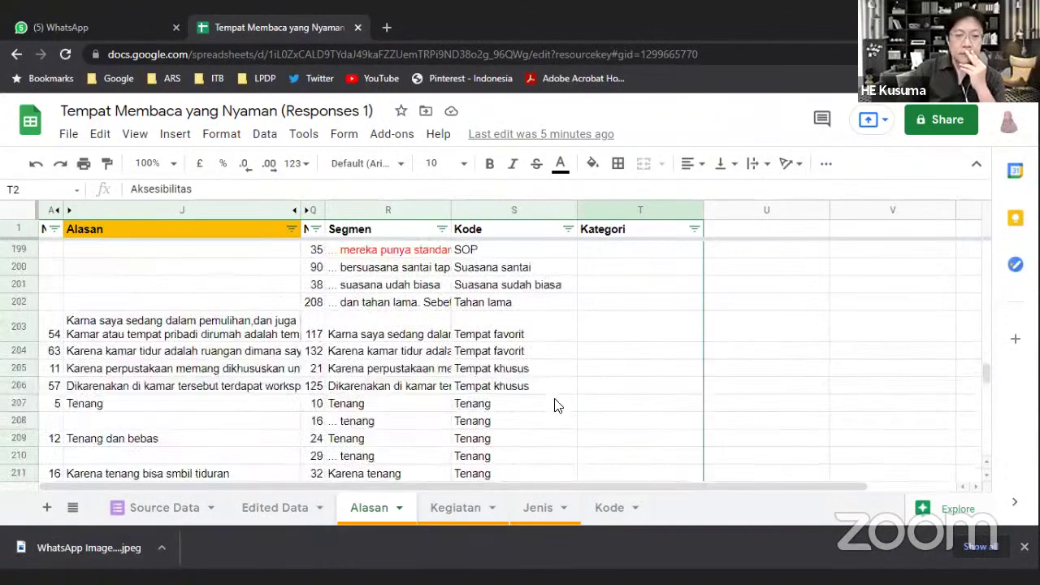
{"action": "scroll", "coordinate": [416, 378], "scroll_direction": "up", "scroll_amount": 20}
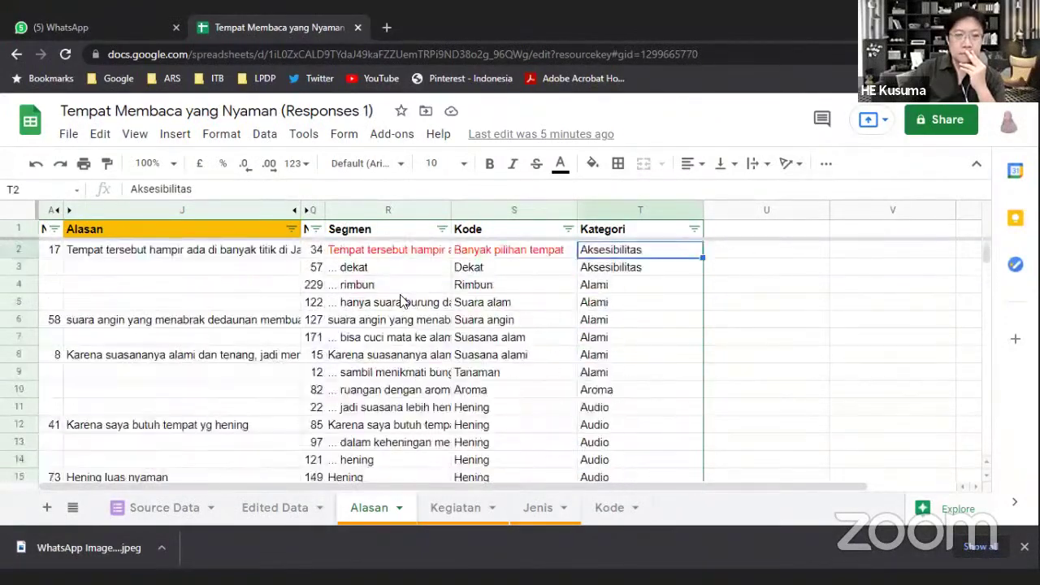
Look up respondent number 17's Tempat entry in the Edited Data sheet
{"action": "left_click", "coordinate": [406, 253]}
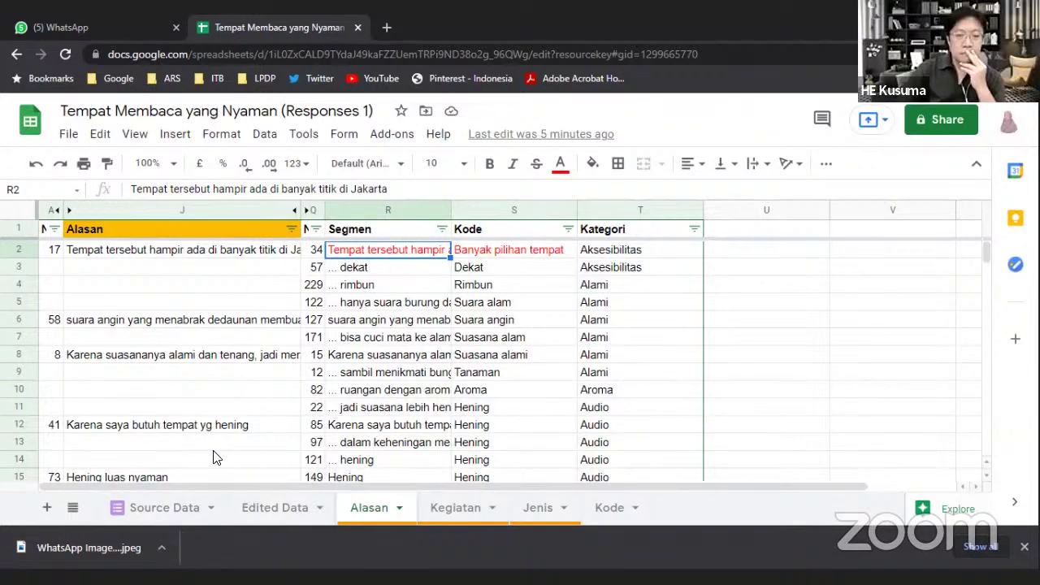
{"action": "left_click", "coordinate": [248, 516]}
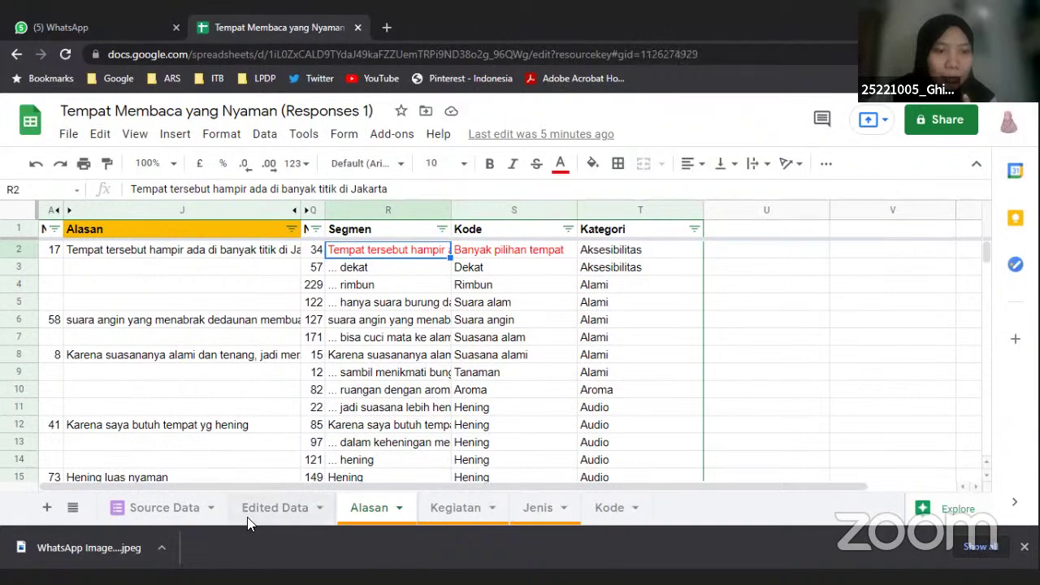
{"action": "scroll", "coordinate": [64, 469], "scroll_direction": "down", "scroll_amount": 2}
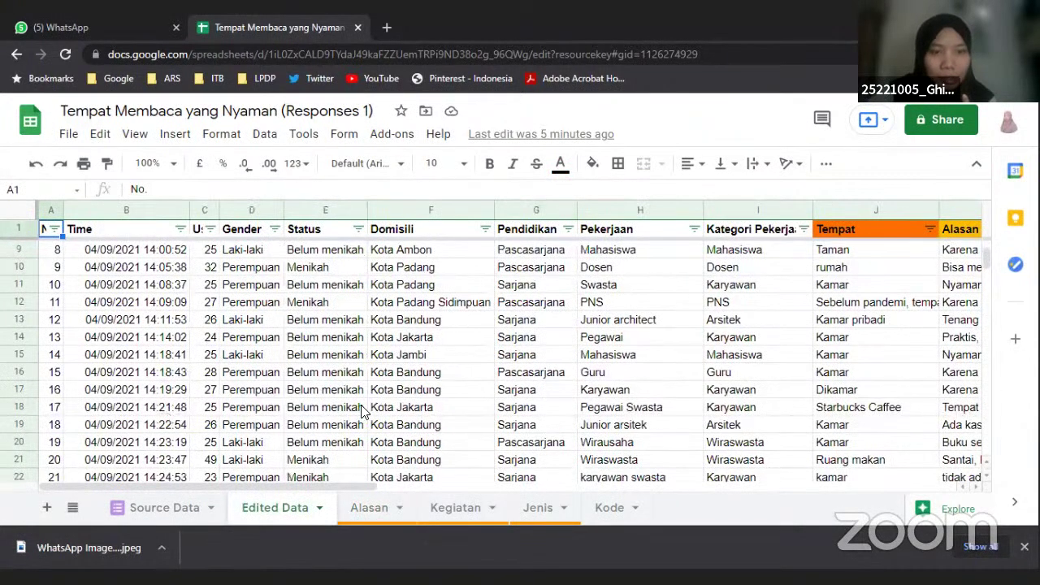
{"action": "left_click", "coordinate": [719, 409]}
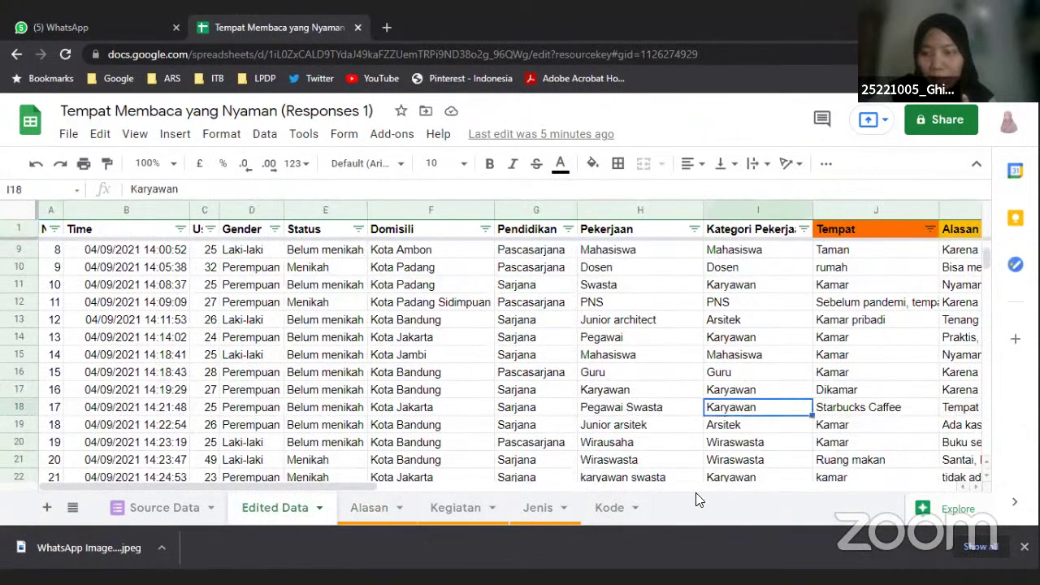
{"action": "key", "text": "Right"}
{"action": "key", "text": "Right"}
{"action": "key", "text": "Left"}
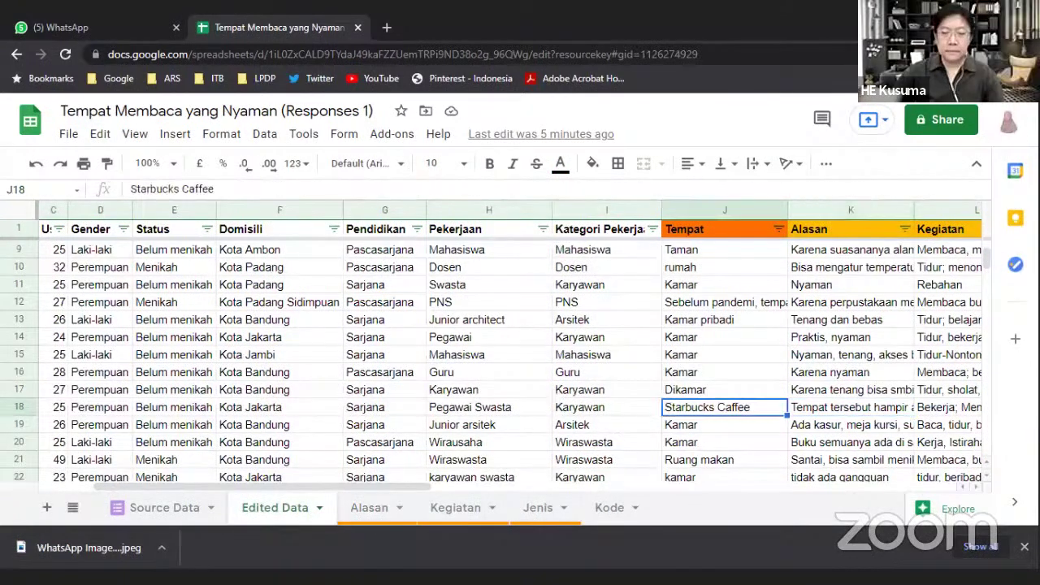
Return to the Alasan sheet and check the Kode and Kategori assigned to the segment in row 2
{"action": "left_click", "coordinate": [371, 508]}
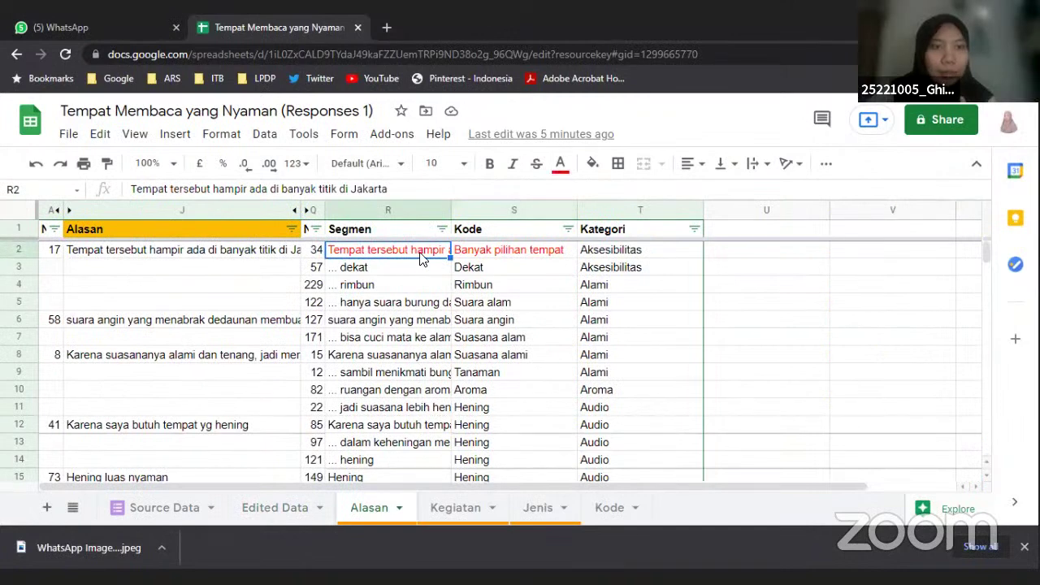
{"action": "left_click", "coordinate": [507, 253]}
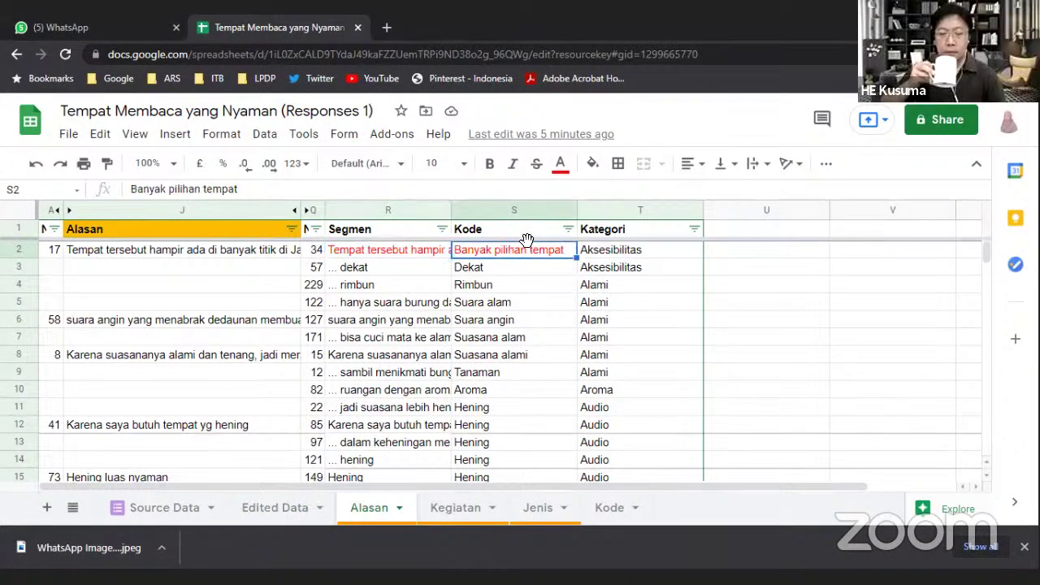
{"action": "left_click", "coordinate": [604, 257]}
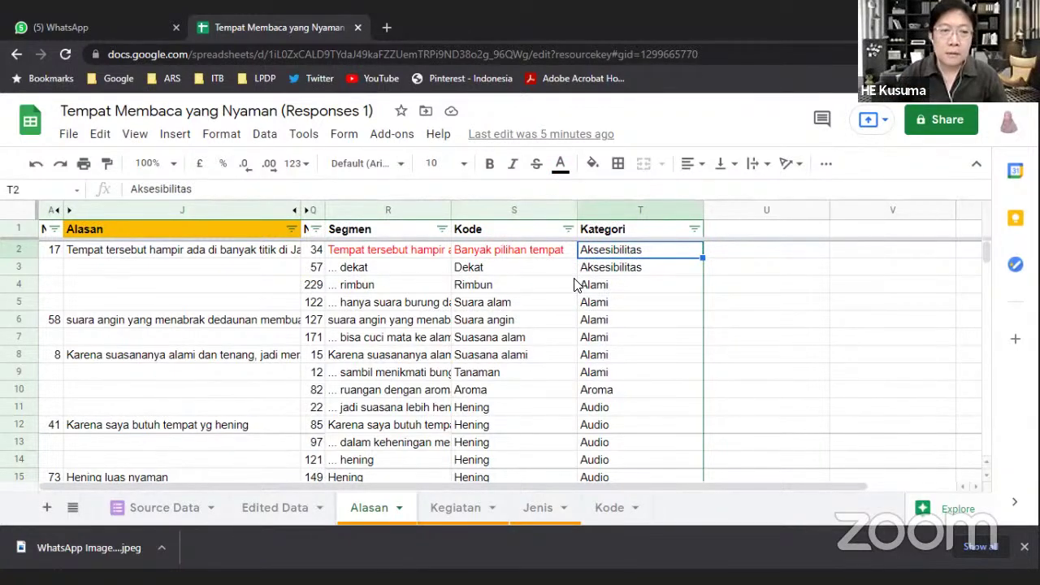
{"action": "left_click", "coordinate": [537, 251]}
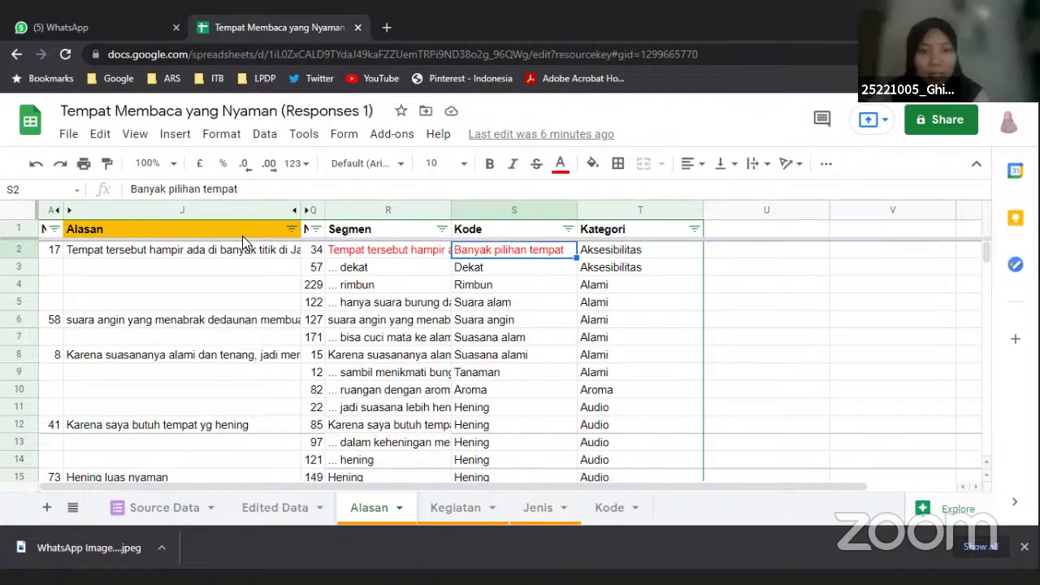
Sort the Alasan table by the Kode column from A to Z
{"action": "scroll", "coordinate": [406, 358], "scroll_direction": "down", "scroll_amount": 10}
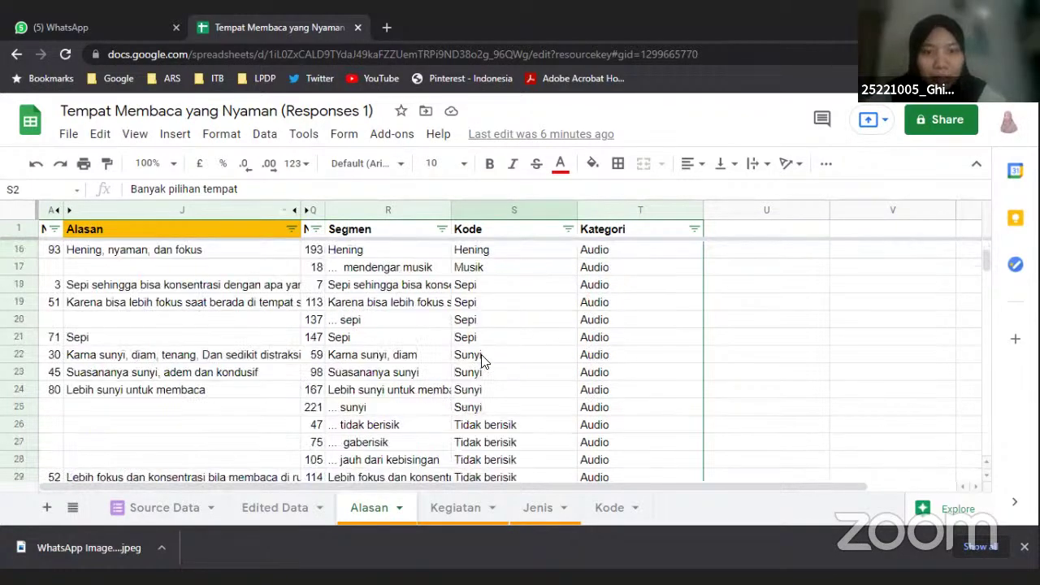
{"action": "scroll", "coordinate": [490, 370], "scroll_direction": "down", "scroll_amount": 6}
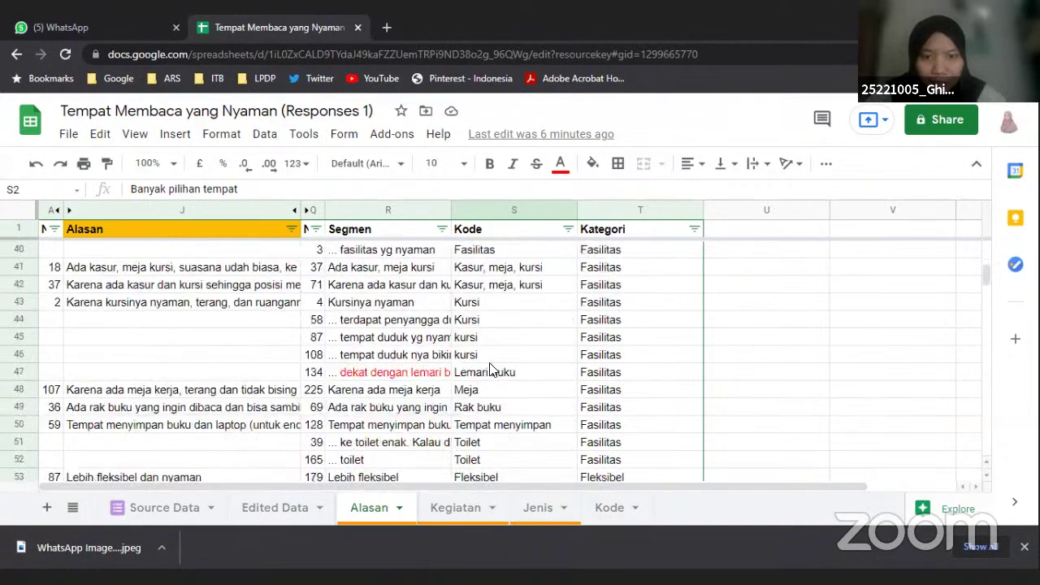
{"action": "scroll", "coordinate": [490, 370], "scroll_direction": "up", "scroll_amount": 6}
{"action": "scroll", "coordinate": [520, 323], "scroll_direction": "down", "scroll_amount": 5}
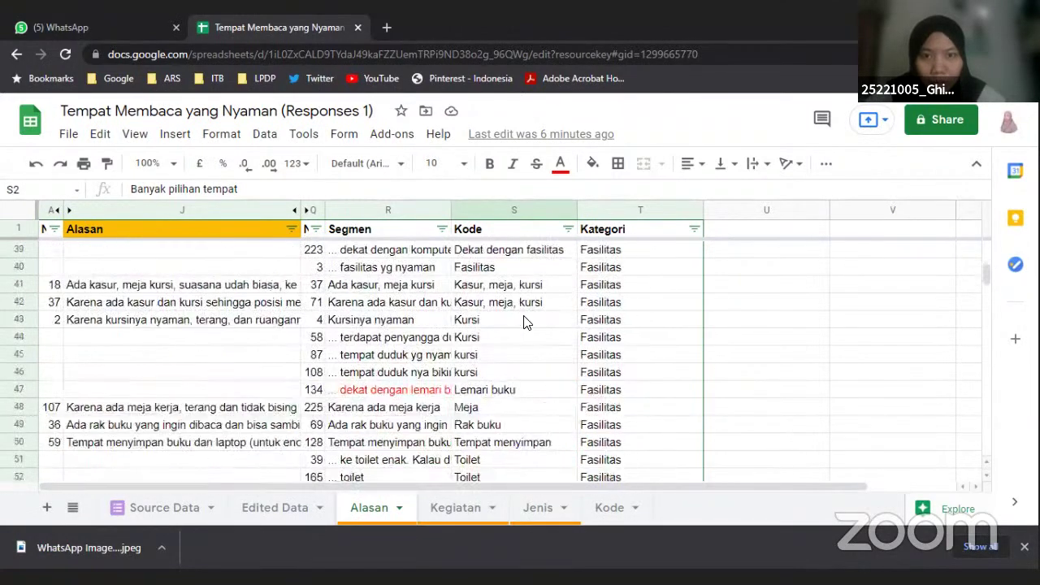
{"action": "key", "text": "ctrl+z"}
{"action": "left_click", "coordinate": [568, 230]}
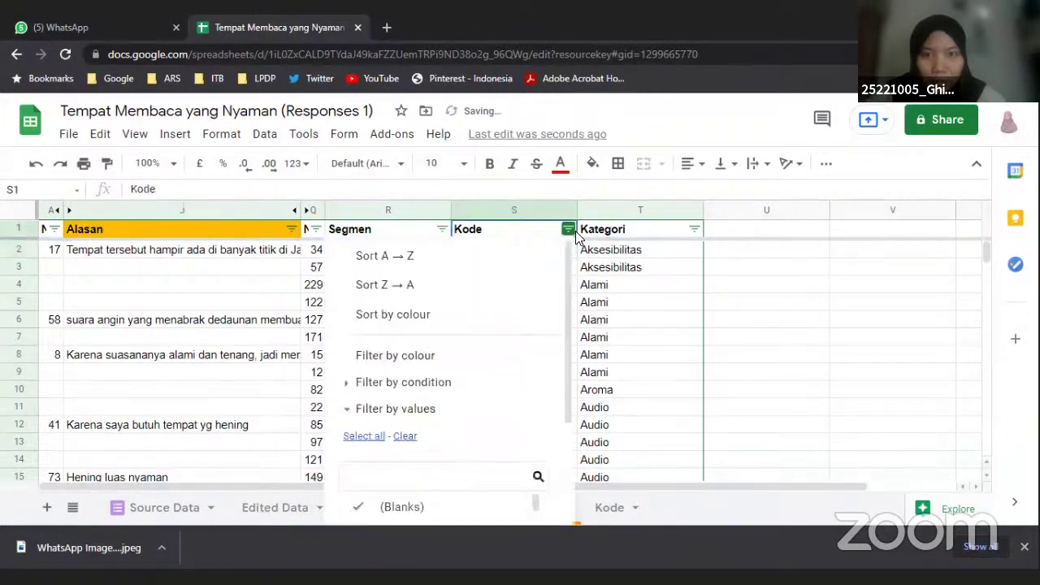
{"action": "left_click", "coordinate": [483, 260]}
Examine the alphabetically ordered codes together with their segments and categories
{"action": "scroll", "coordinate": [514, 335], "scroll_direction": "down", "scroll_amount": 5}
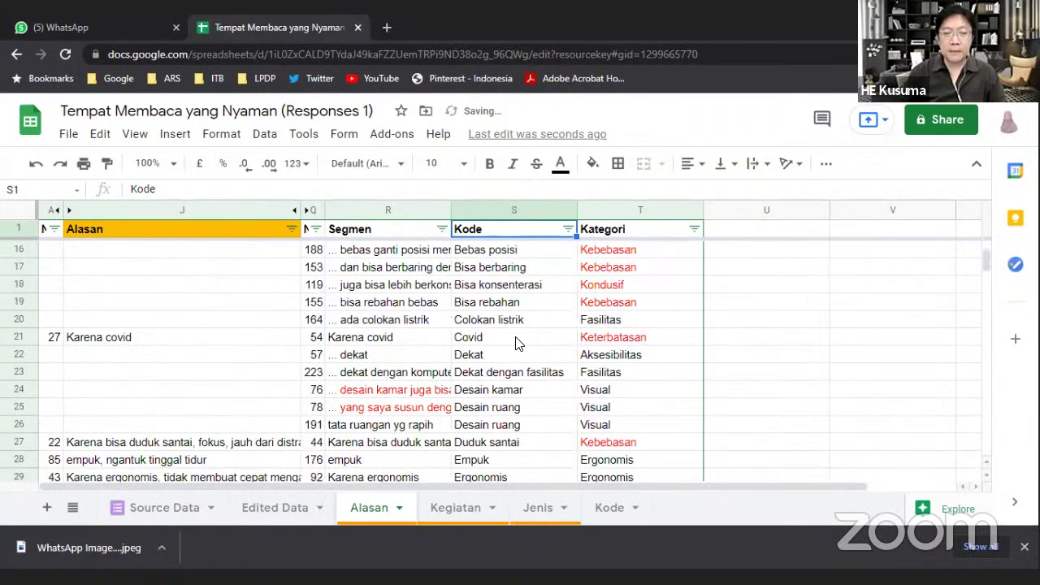
{"action": "scroll", "coordinate": [517, 344], "scroll_direction": "down", "scroll_amount": 5}
{"action": "scroll", "coordinate": [516, 344], "scroll_direction": "up", "scroll_amount": 1}
{"action": "scroll", "coordinate": [517, 344], "scroll_direction": "down", "scroll_amount": 1}
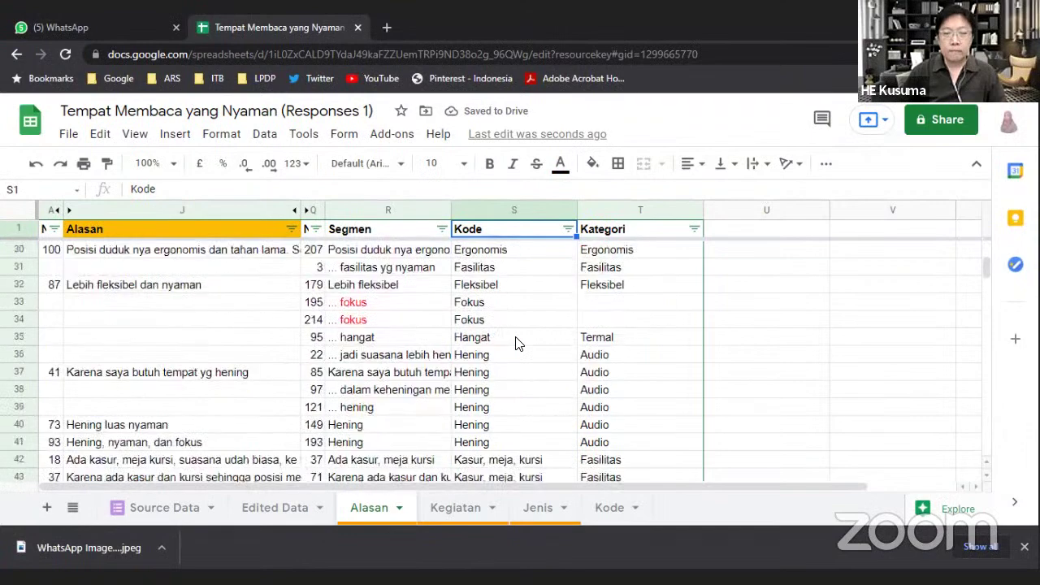
{"action": "scroll", "coordinate": [517, 343], "scroll_direction": "down", "scroll_amount": 6}
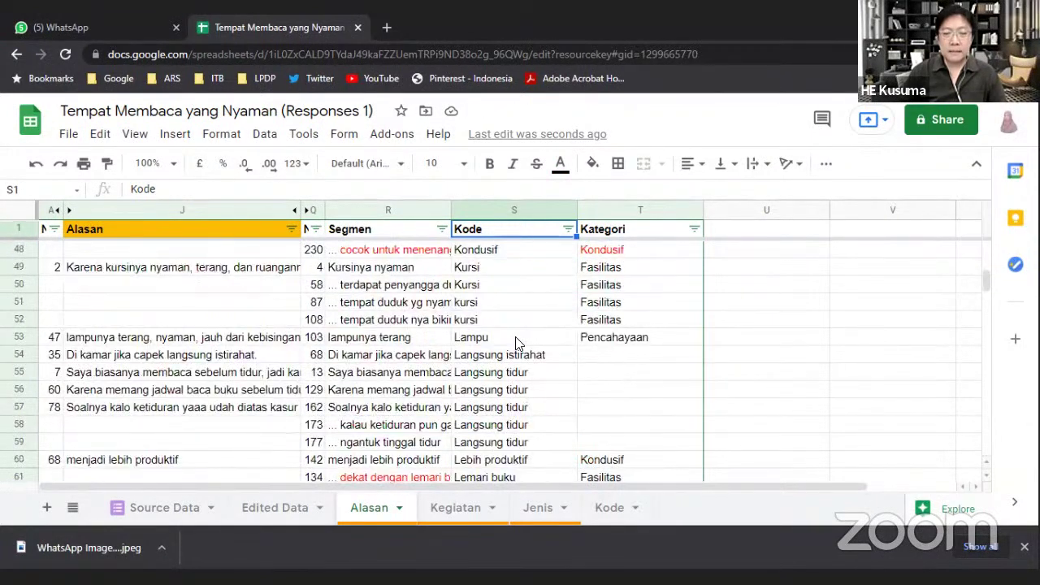
{"action": "scroll", "coordinate": [516, 342], "scroll_direction": "up", "scroll_amount": 10}
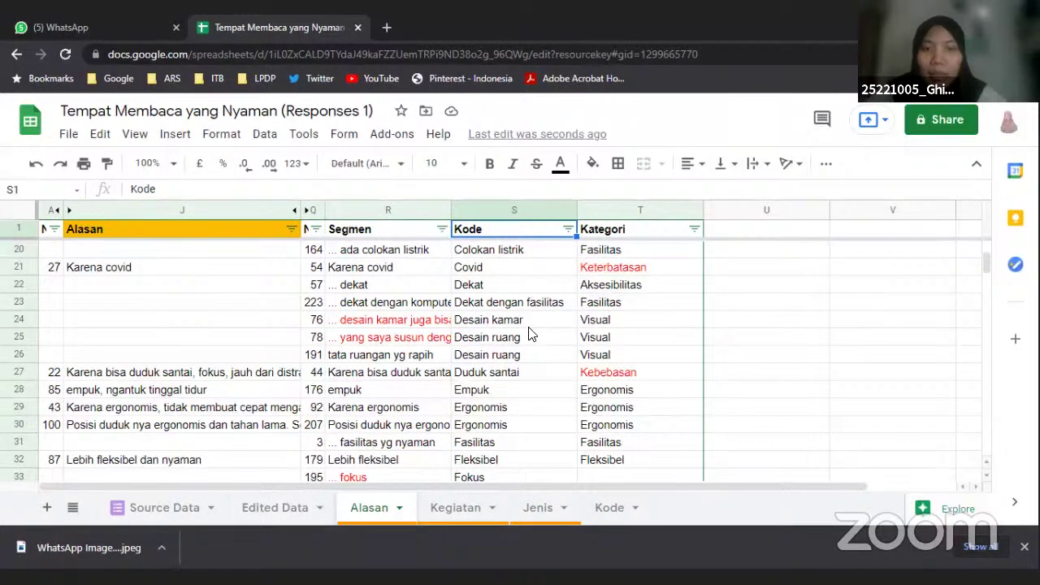
{"action": "scroll", "coordinate": [528, 334], "scroll_direction": "up", "scroll_amount": 3}
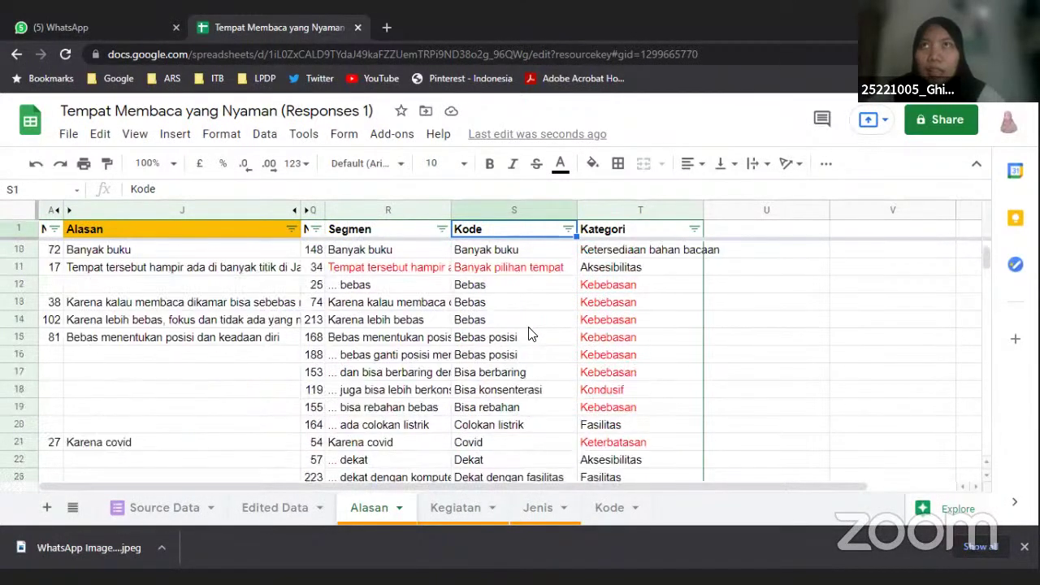
{"action": "scroll", "coordinate": [537, 325], "scroll_direction": "up", "scroll_amount": 3}
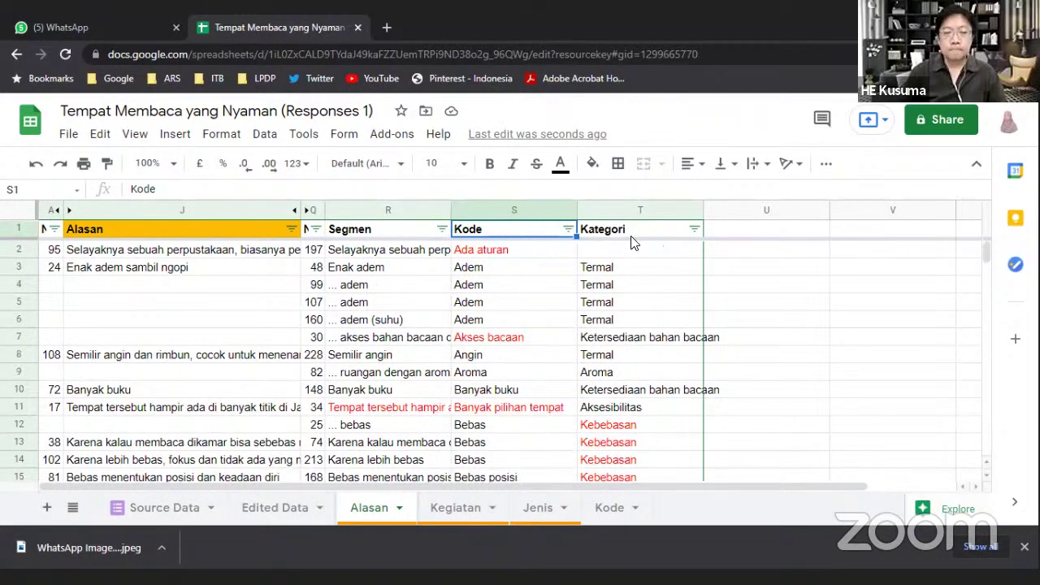
Sort the Alasan table by the Kategori column from A to Z
{"action": "left_click", "coordinate": [695, 229]}
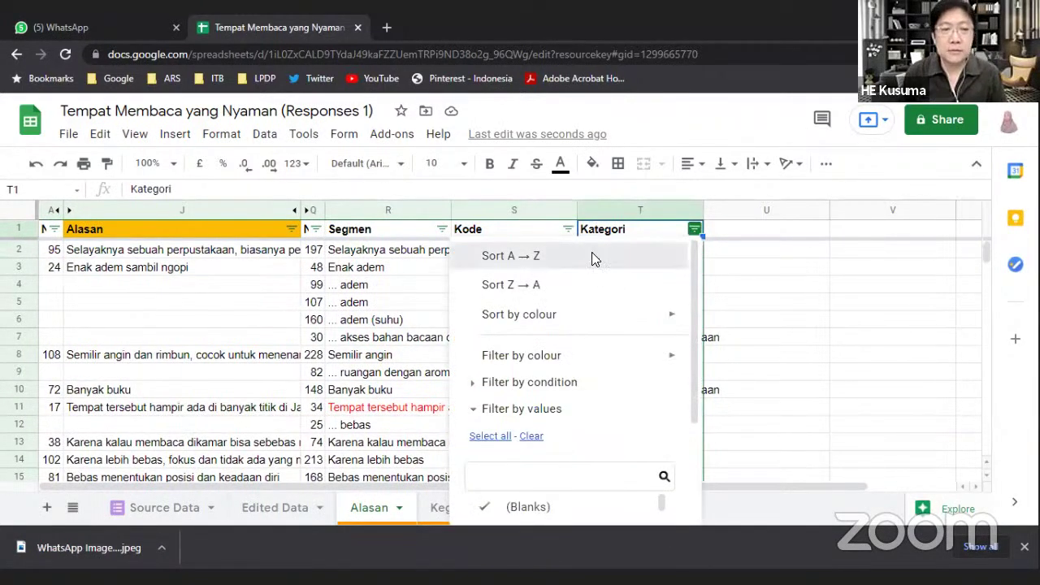
{"action": "left_click", "coordinate": [592, 256]}
Change the code in cell S2 to "Ketersediaan pilihan tempat" and fit the Kode column's width to its contents
{"action": "left_click", "coordinate": [503, 258]}
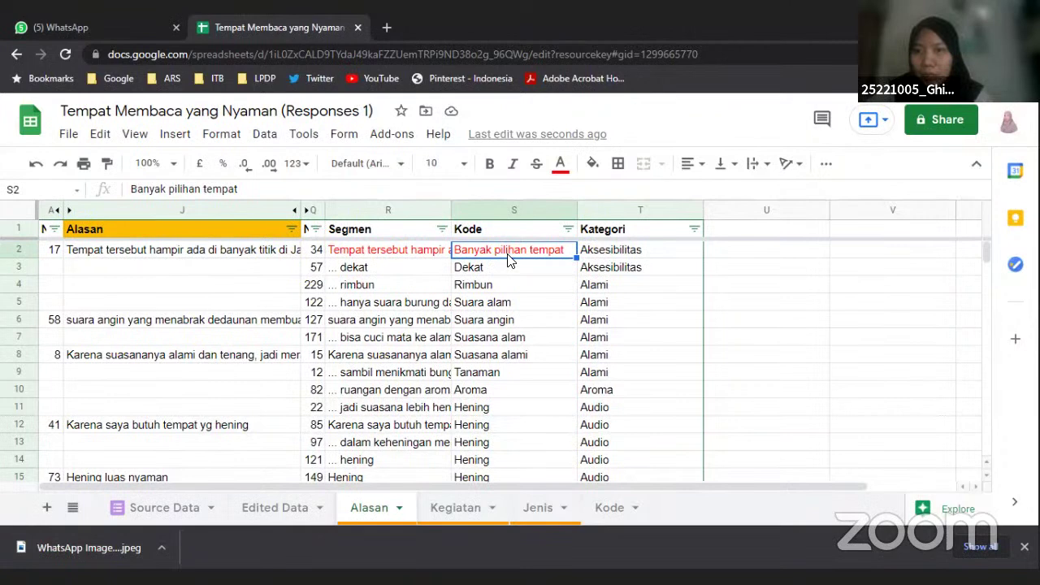
{"action": "double_click", "coordinate": [161, 189]}
{"action": "type", "text": "Ketersediaan"}
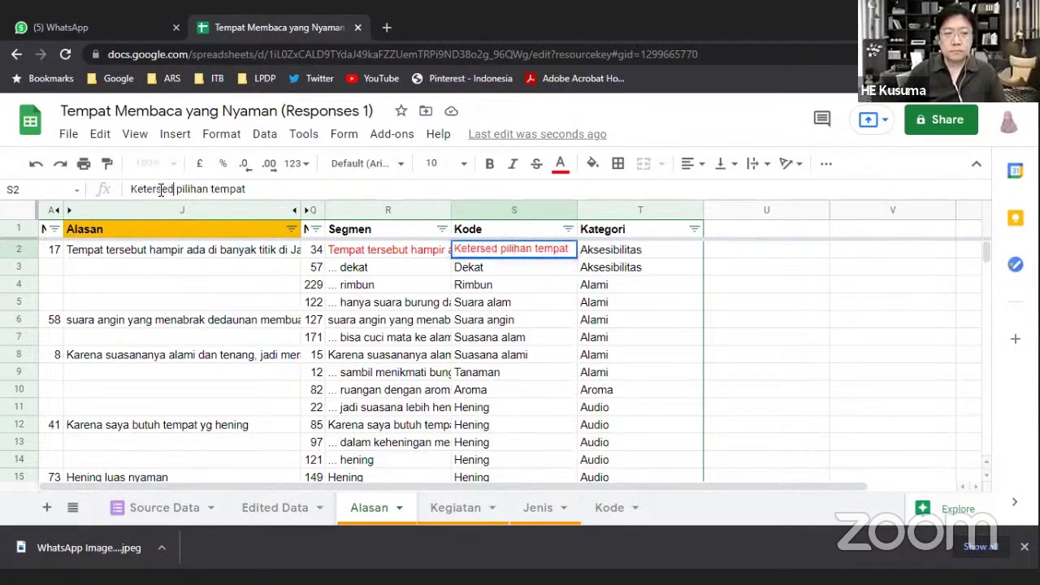
{"action": "key", "text": "Return"}
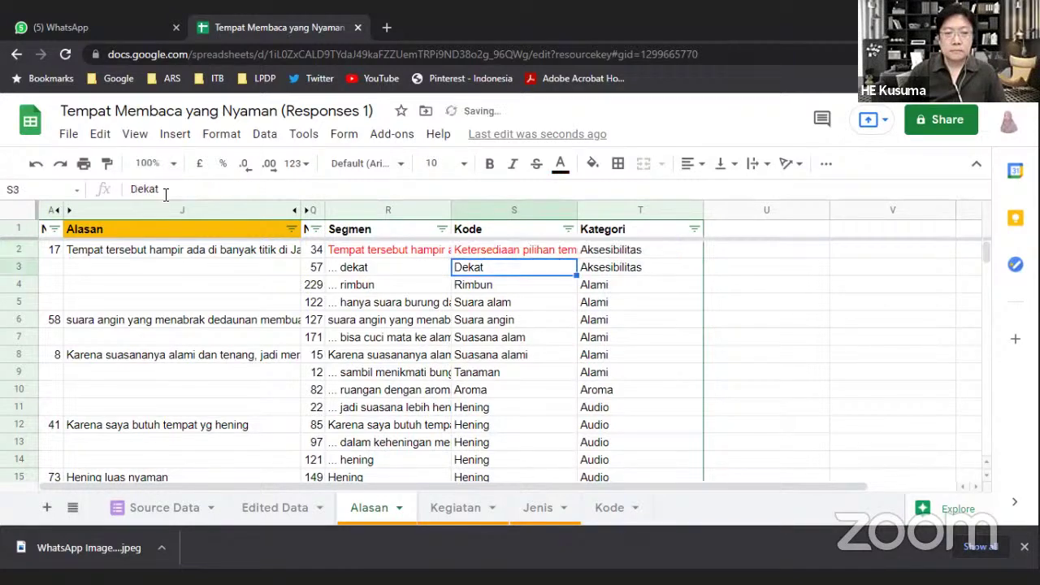
{"action": "left_click_drag", "start_coordinate": [576, 206], "coordinate": [575, 205]}
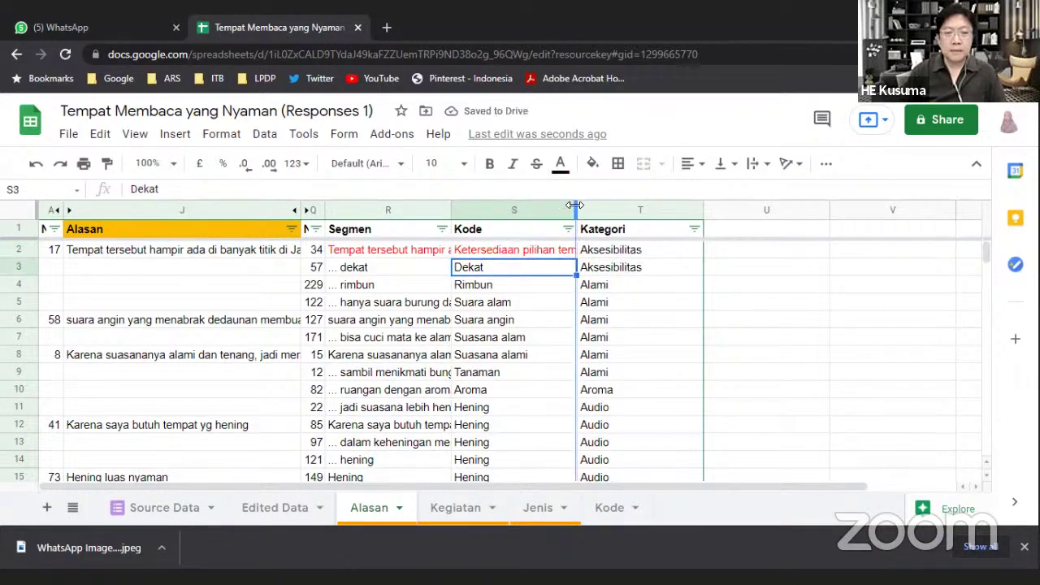
{"action": "double_click", "coordinate": [574, 205]}
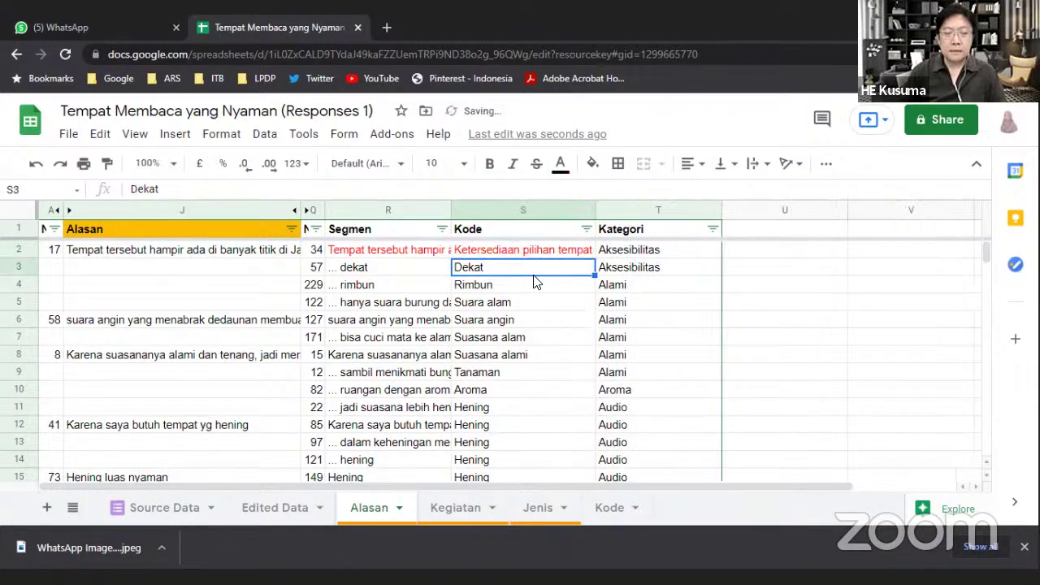
Examine the category-sorted codes from the Aksesibilitas rows down to the "Tenang" rows that have no category
{"action": "scroll", "coordinate": [535, 281], "scroll_direction": "down", "scroll_amount": 3}
{"action": "scroll", "coordinate": [534, 281], "scroll_direction": "up", "scroll_amount": 1}
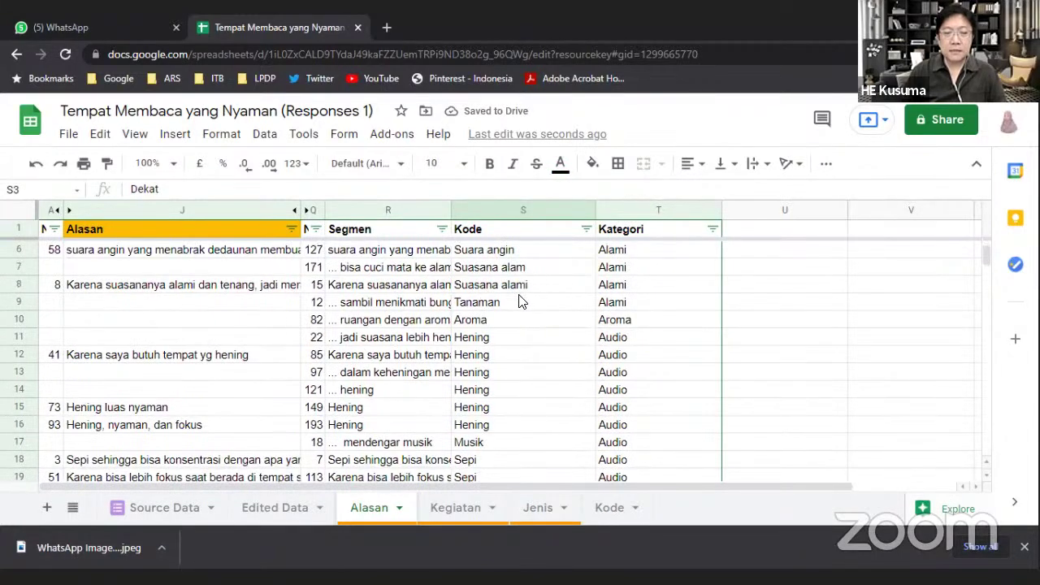
{"action": "scroll", "coordinate": [513, 308], "scroll_direction": "up", "scroll_amount": 1}
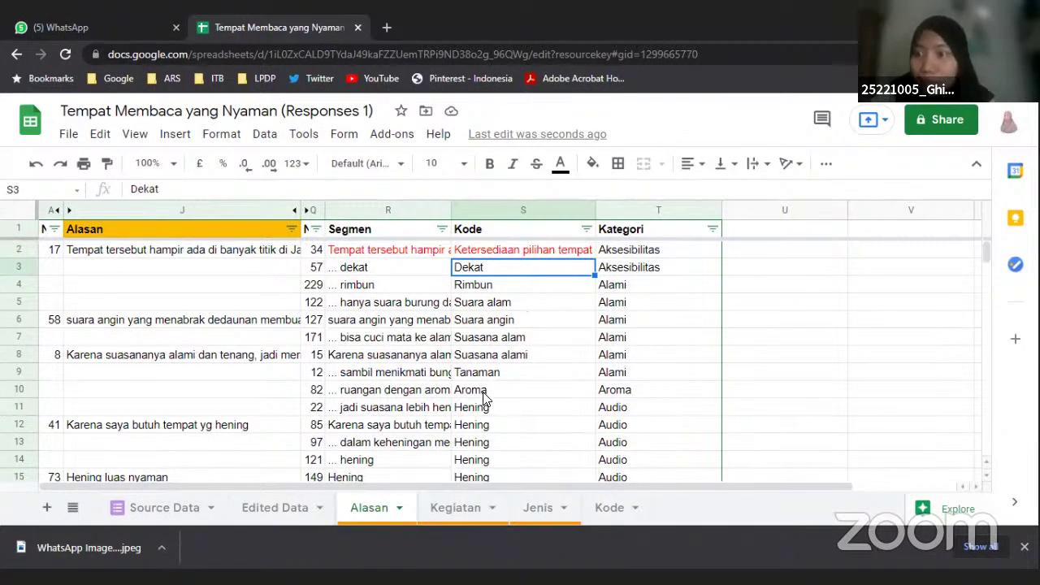
{"action": "scroll", "coordinate": [553, 342], "scroll_direction": "down", "scroll_amount": 1}
{"action": "scroll", "coordinate": [541, 353], "scroll_direction": "up", "scroll_amount": 1}
{"action": "left_click", "coordinate": [537, 417]}
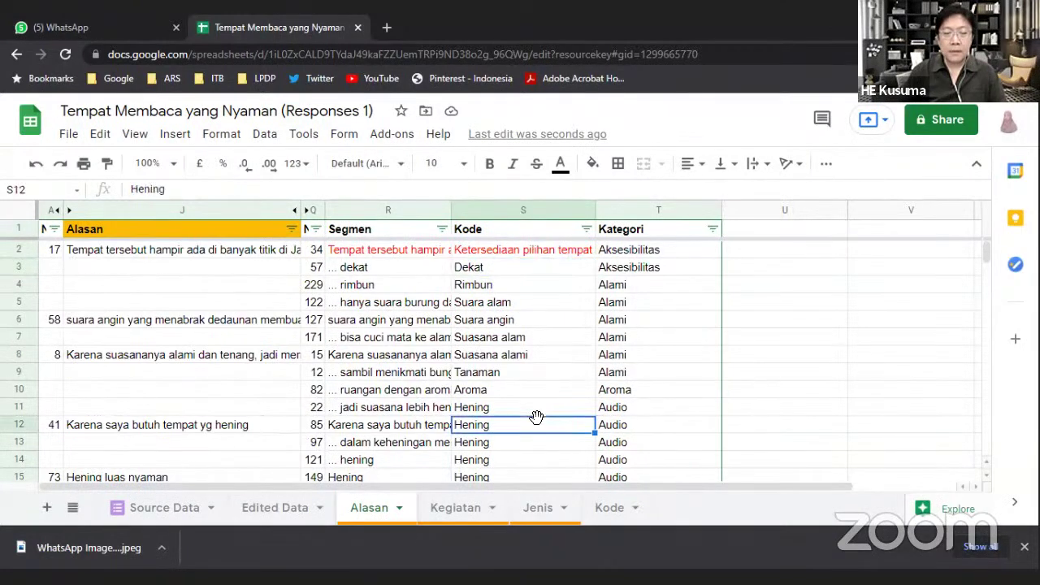
{"action": "scroll", "coordinate": [537, 417], "scroll_direction": "down", "scroll_amount": 3}
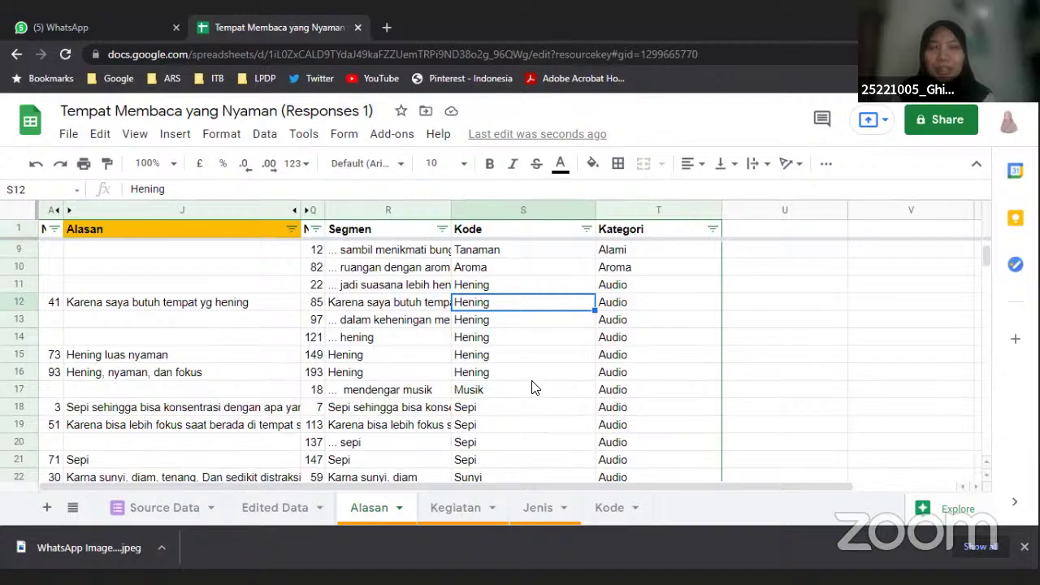
{"action": "scroll", "coordinate": [534, 390], "scroll_direction": "down", "scroll_amount": 14}
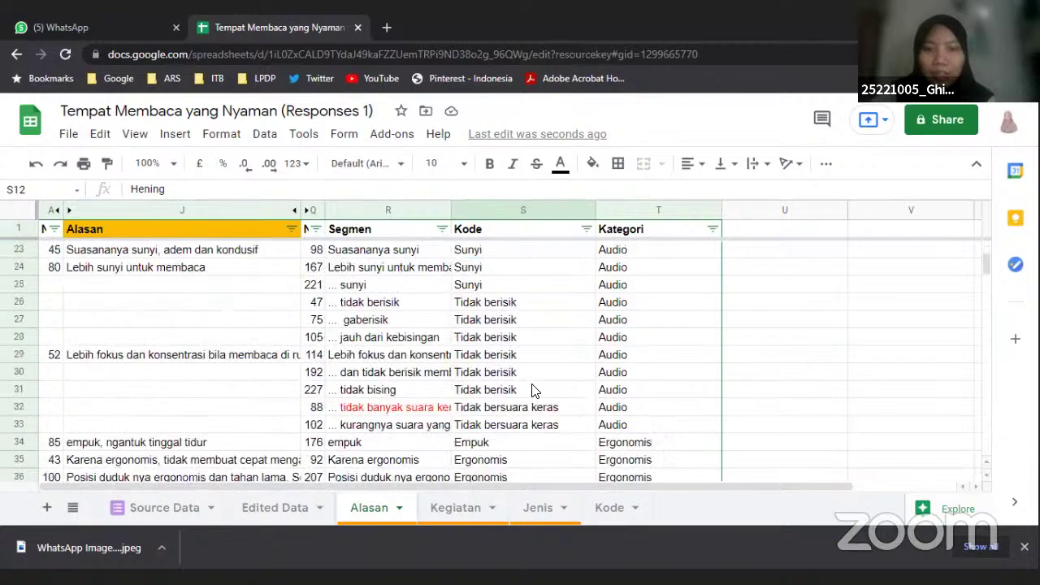
{"action": "scroll", "coordinate": [528, 407], "scroll_direction": "down", "scroll_amount": 20}
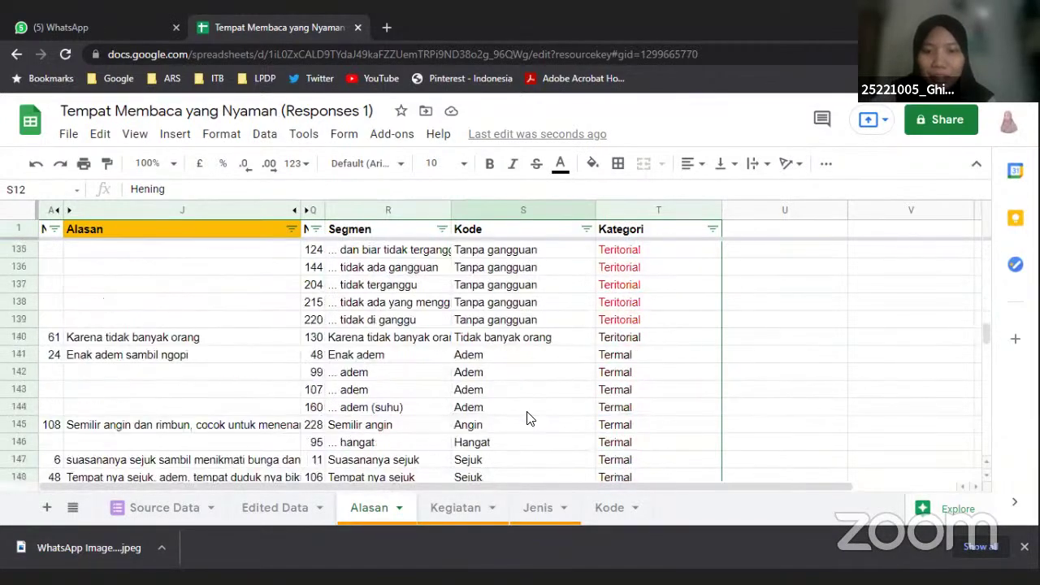
{"action": "scroll", "coordinate": [527, 417], "scroll_direction": "down", "scroll_amount": 18}
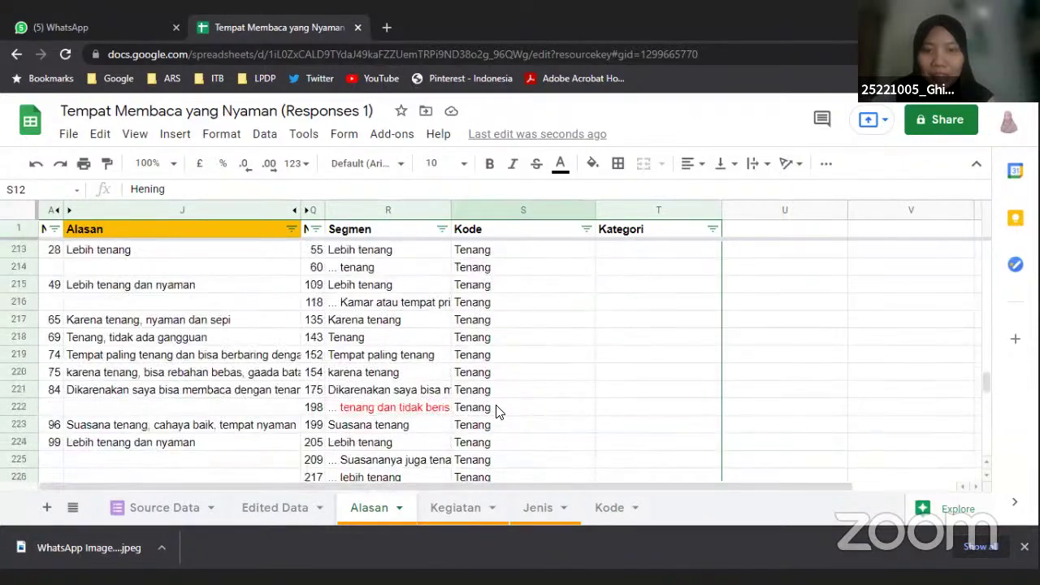
{"action": "scroll", "coordinate": [480, 358], "scroll_direction": "up", "scroll_amount": 3}
{"action": "scroll", "coordinate": [523, 383], "scroll_direction": "down", "scroll_amount": 5}
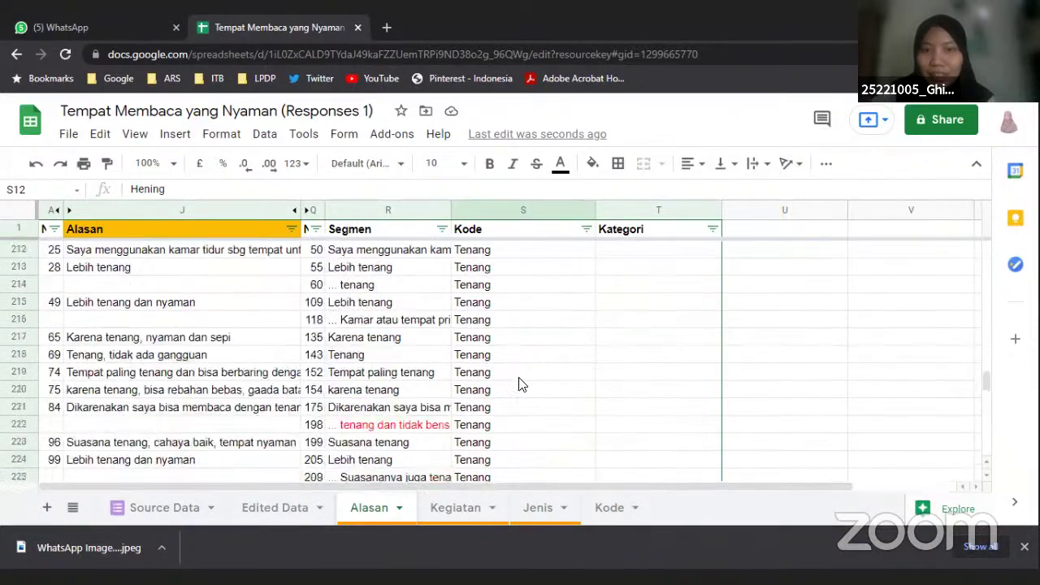
{"action": "scroll", "coordinate": [521, 418], "scroll_direction": "up", "scroll_amount": 4}
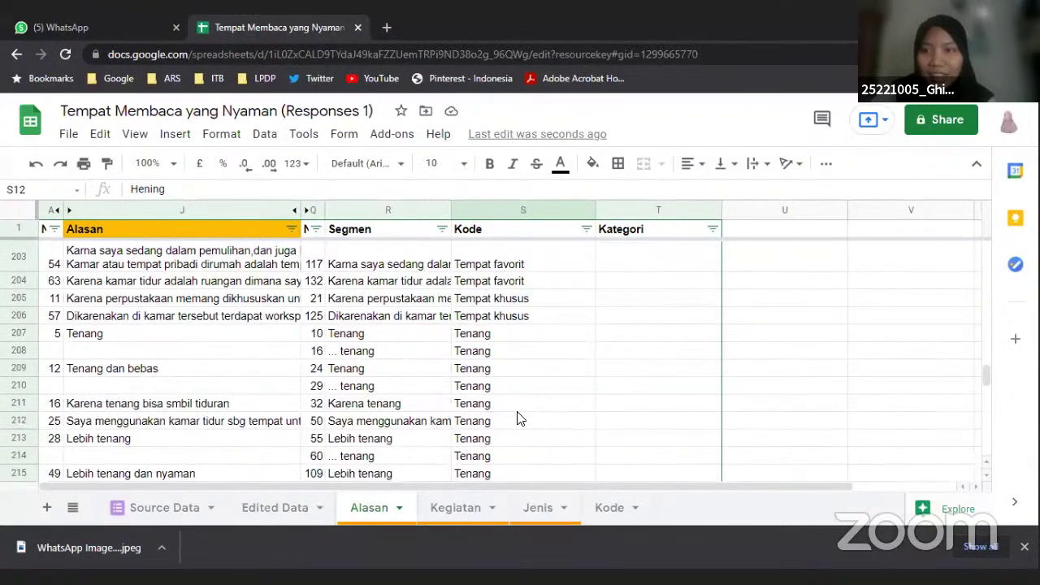
{"action": "scroll", "coordinate": [520, 419], "scroll_direction": "down", "scroll_amount": 5}
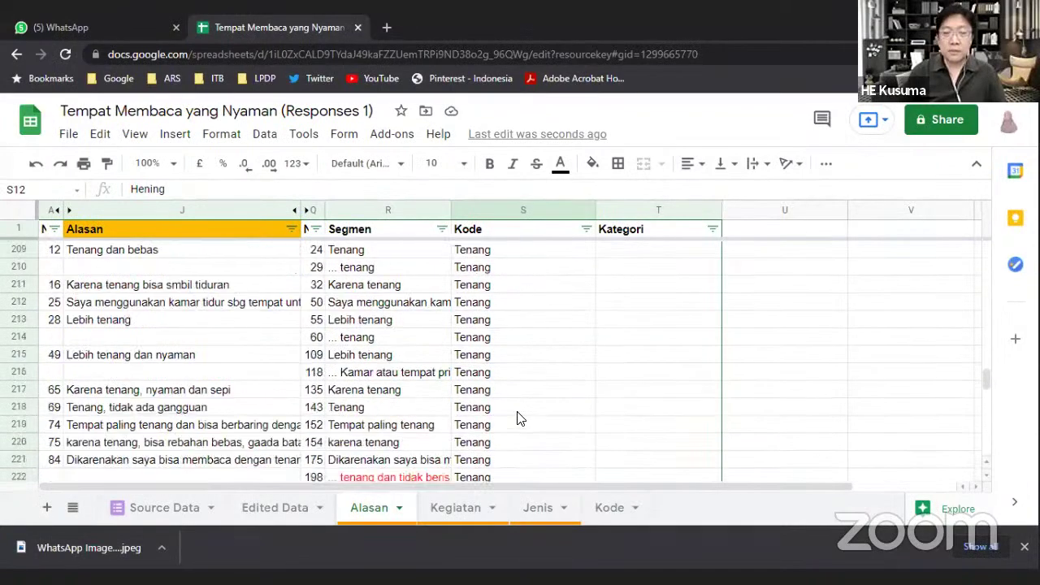
Review the assigned categories against their codes across the Audio, Fasilitas, Kondusif, Nyaman and Teritorial rows
{"action": "scroll", "coordinate": [521, 418], "scroll_direction": "up", "scroll_amount": 3}
{"action": "scroll", "coordinate": [520, 418], "scroll_direction": "up", "scroll_amount": 20}
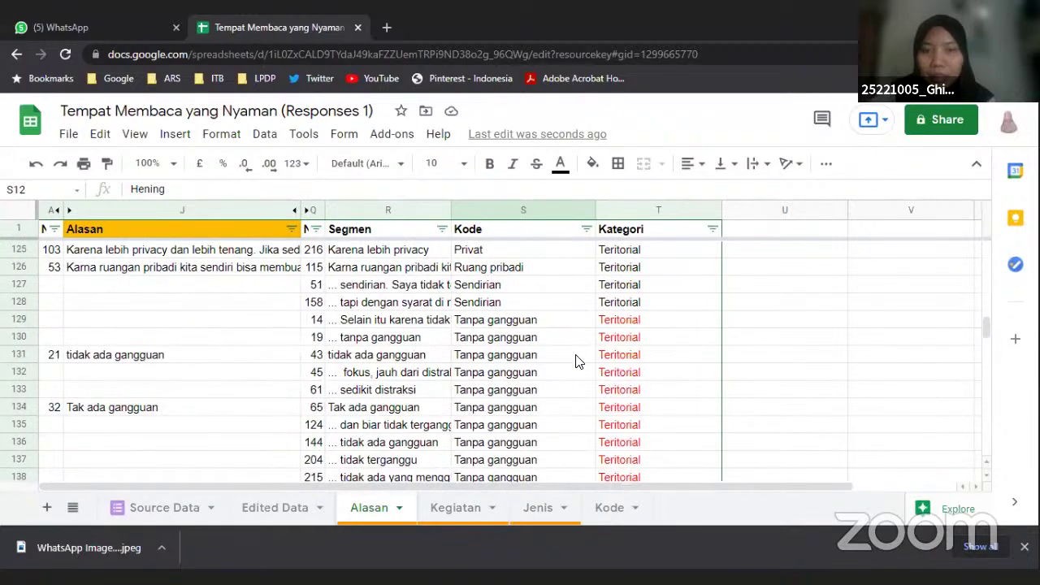
{"action": "scroll", "coordinate": [576, 361], "scroll_direction": "up", "scroll_amount": 2}
{"action": "scroll", "coordinate": [576, 360], "scroll_direction": "up", "scroll_amount": 10}
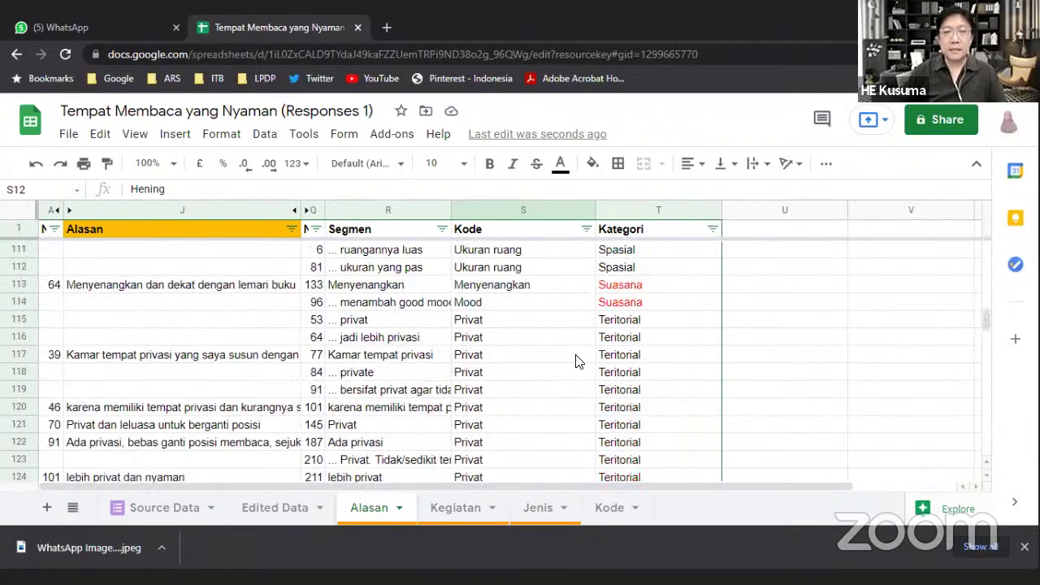
{"action": "scroll", "coordinate": [576, 361], "scroll_direction": "up", "scroll_amount": 14}
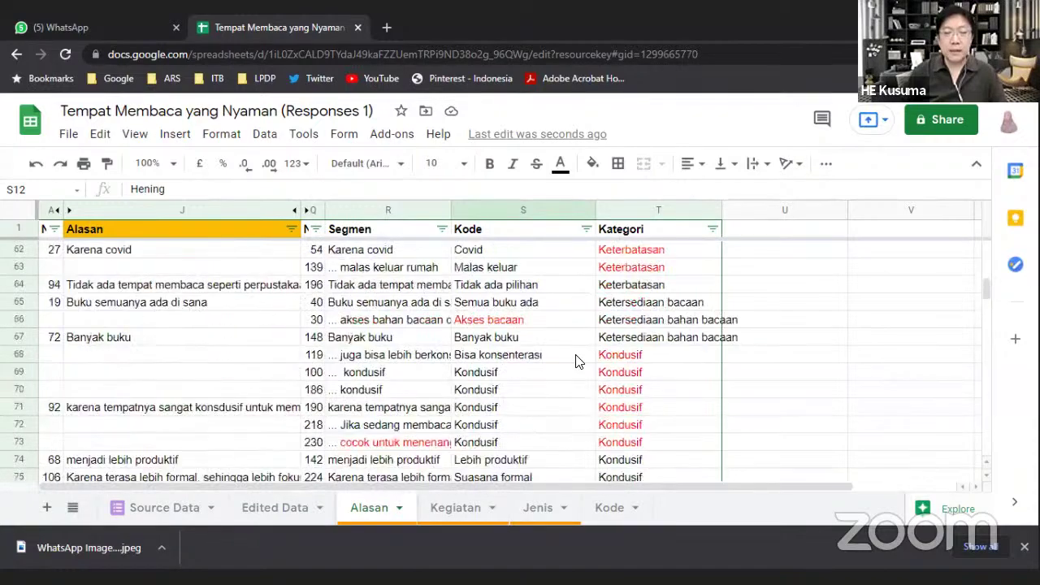
{"action": "scroll", "coordinate": [576, 361], "scroll_direction": "up", "scroll_amount": 13}
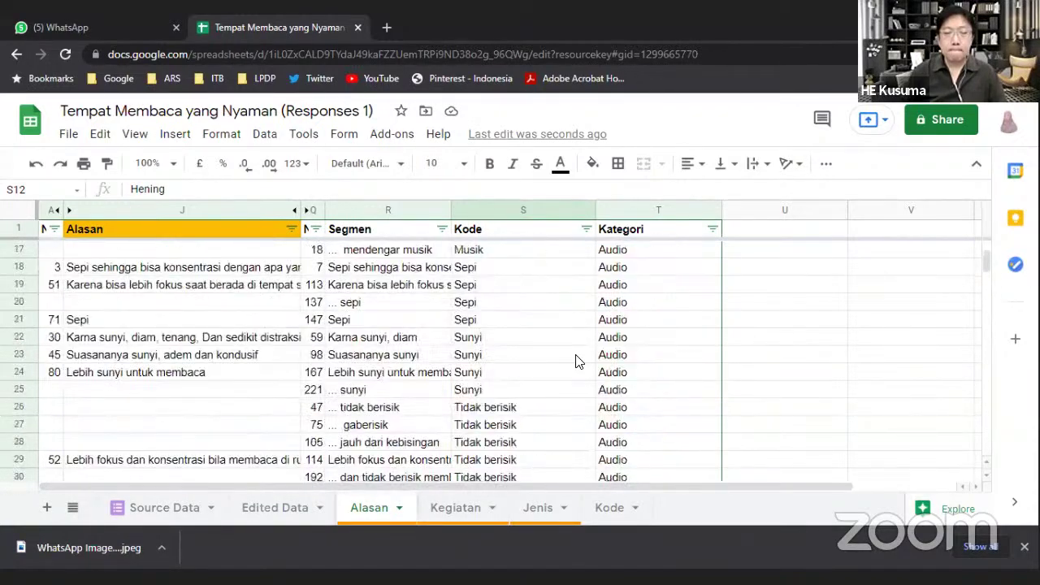
{"action": "scroll", "coordinate": [650, 321], "scroll_direction": "down", "scroll_amount": 7}
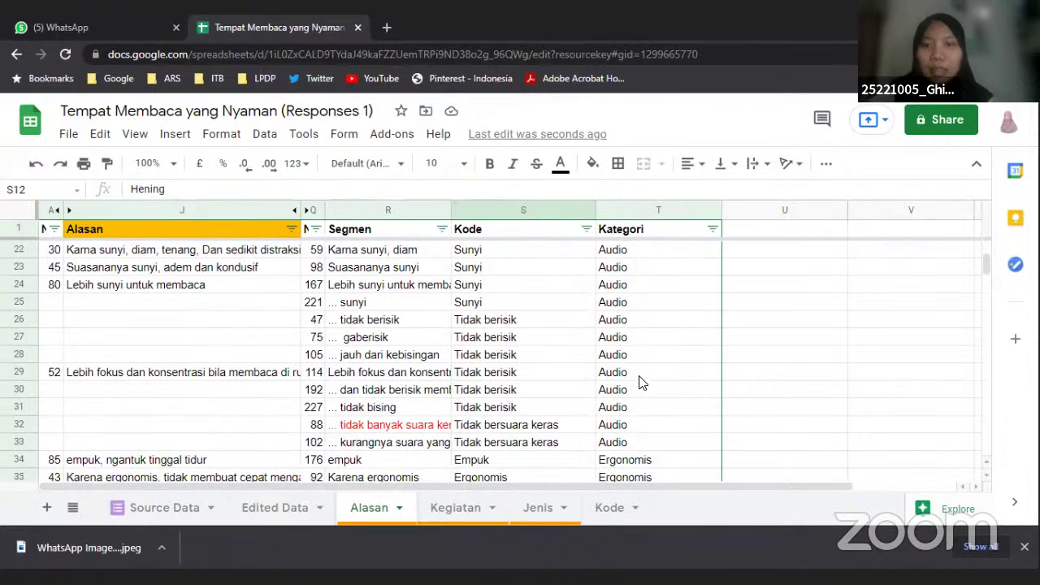
{"action": "scroll", "coordinate": [660, 362], "scroll_direction": "down", "scroll_amount": 6}
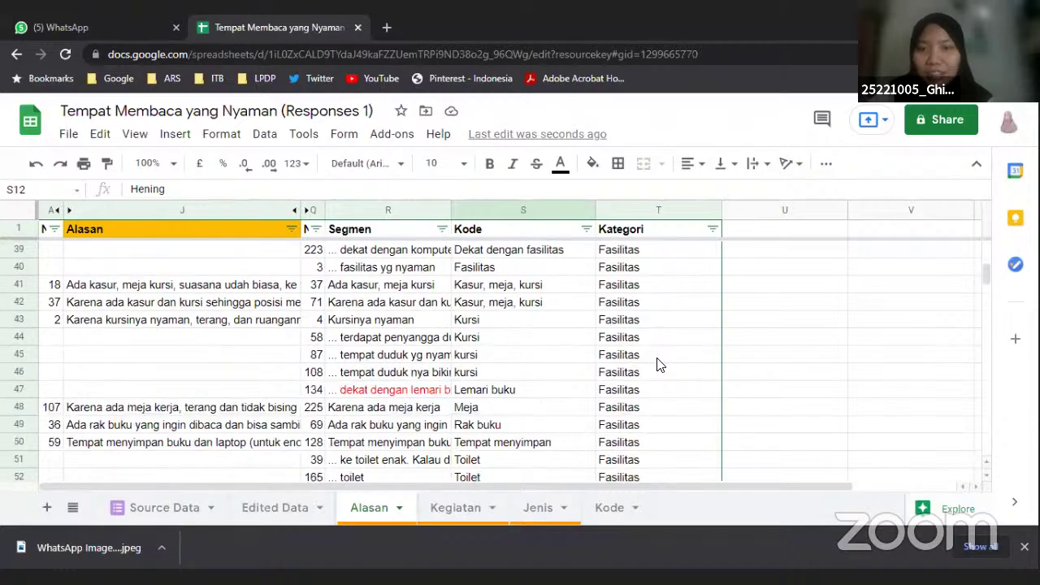
{"action": "scroll", "coordinate": [660, 365], "scroll_direction": "down", "scroll_amount": 13}
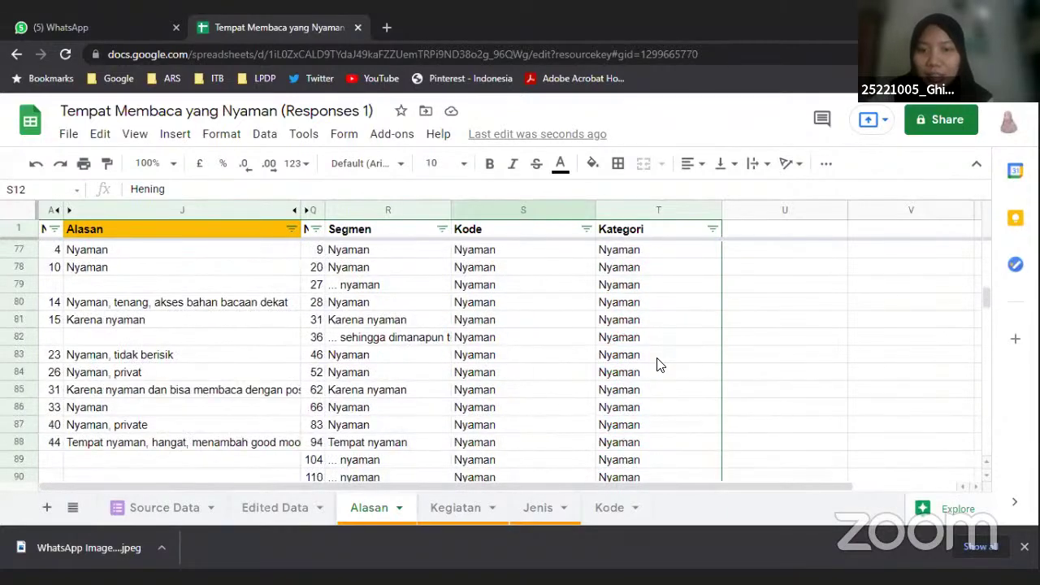
{"action": "scroll", "coordinate": [660, 364], "scroll_direction": "down", "scroll_amount": 15}
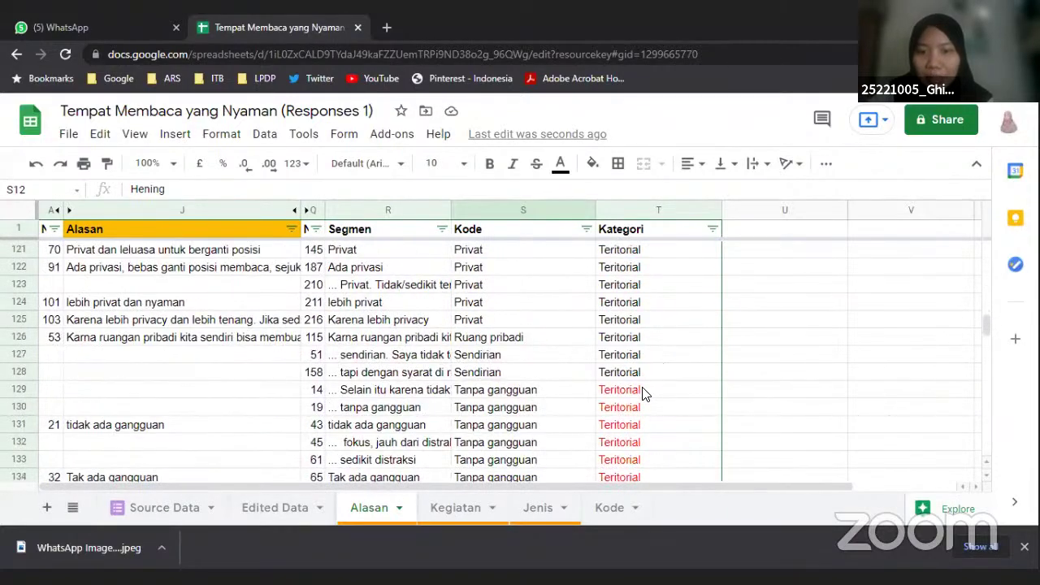
{"action": "scroll", "coordinate": [644, 394], "scroll_direction": "up", "scroll_amount": 20}
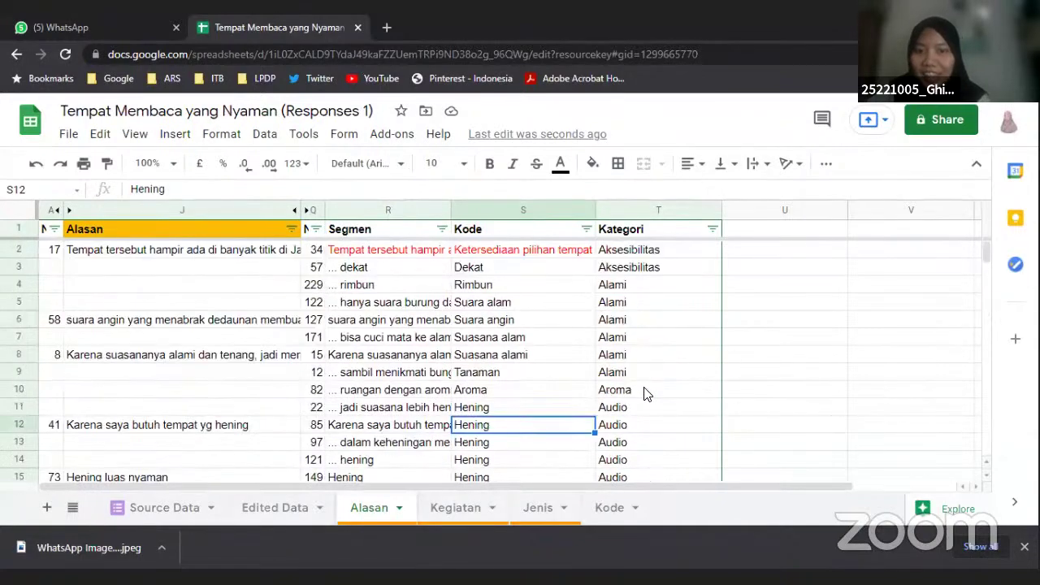
Inspect the codes grouped under the Audio category, comparing the "Hening" rows with the "Musik" and "Sepi" rows
{"action": "scroll", "coordinate": [647, 394], "scroll_direction": "down", "scroll_amount": 1}
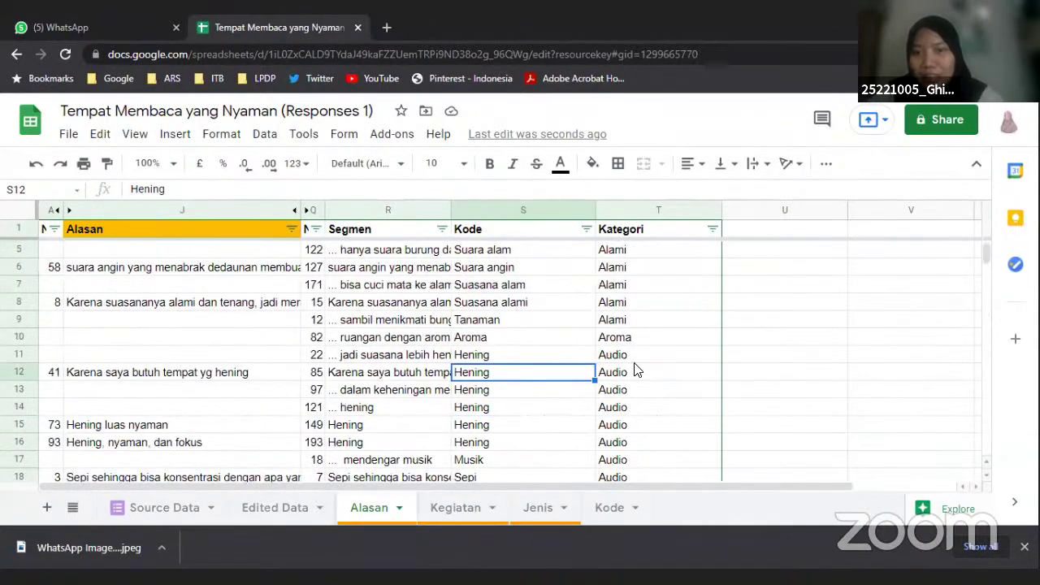
{"action": "left_click", "coordinate": [644, 361]}
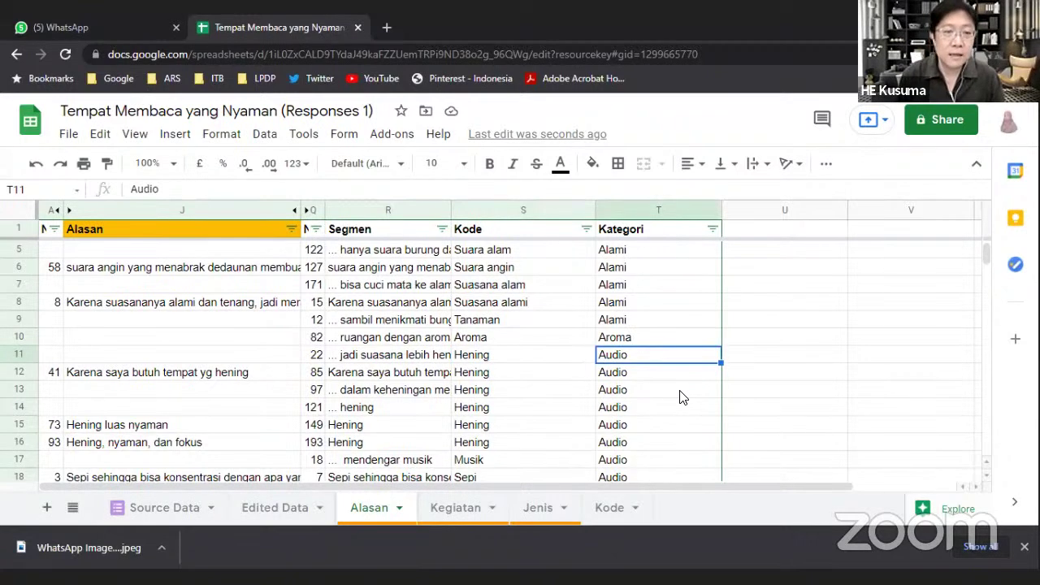
{"action": "scroll", "coordinate": [683, 397], "scroll_direction": "down", "scroll_amount": 1}
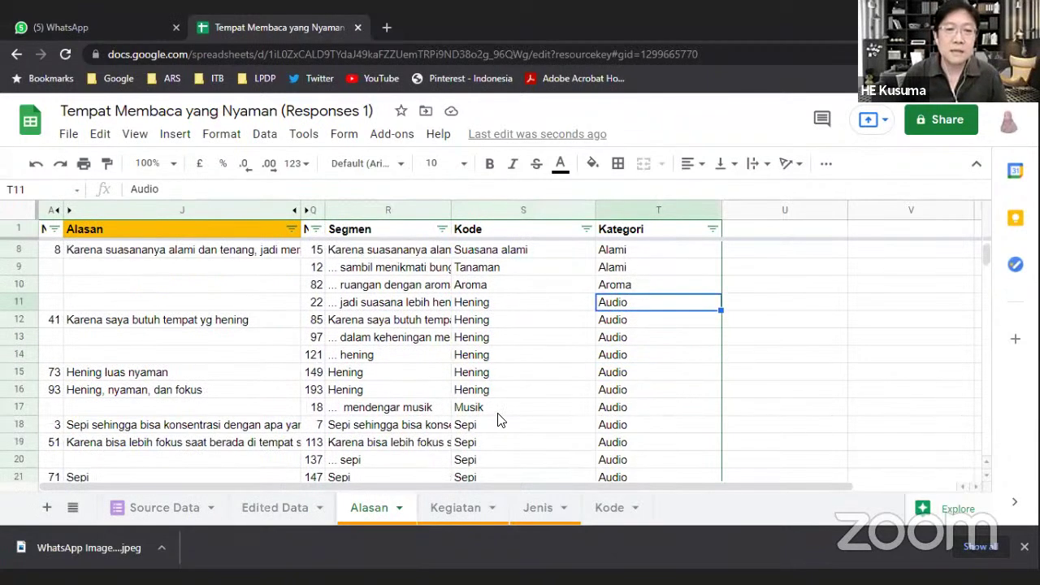
{"action": "left_click", "coordinate": [609, 411]}
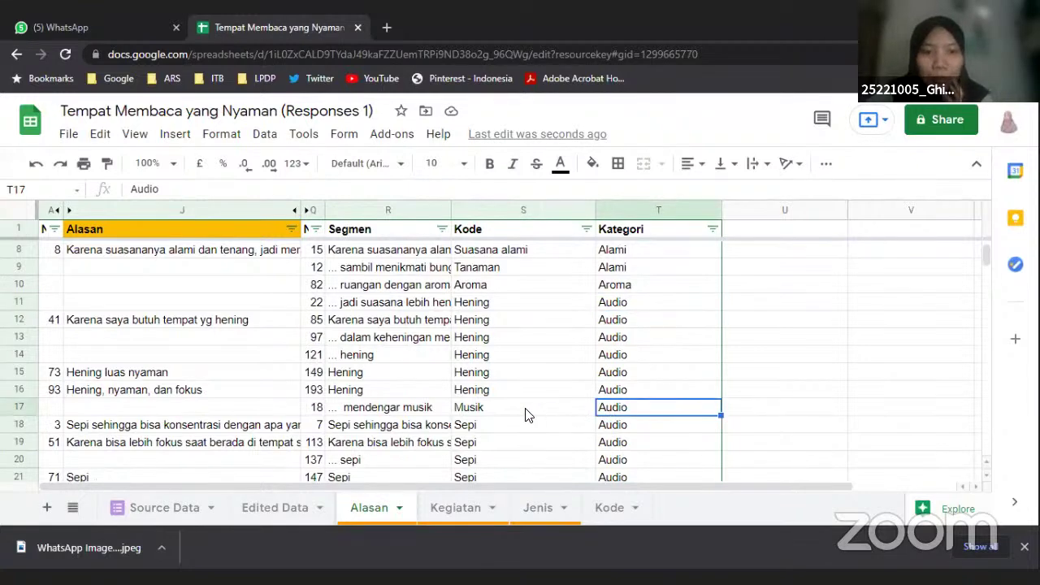
{"action": "left_click", "coordinate": [527, 413]}
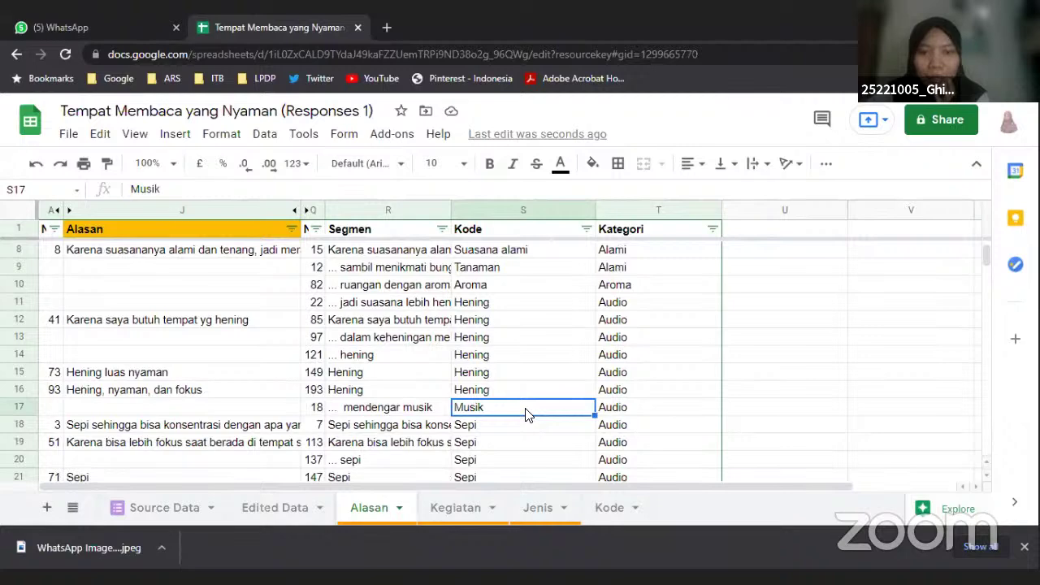
{"action": "scroll", "coordinate": [527, 415], "scroll_direction": "down", "scroll_amount": 1}
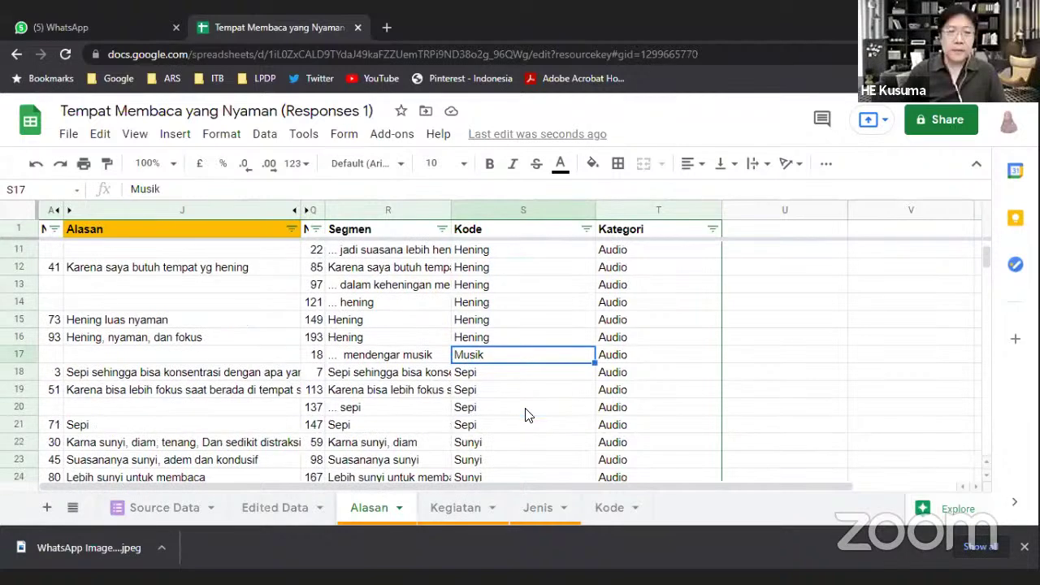
{"action": "scroll", "coordinate": [614, 389], "scroll_direction": "up", "scroll_amount": 2}
Change the category of the first "Hening" segment in cell T11 to "Kesunyian"
{"action": "left_click", "coordinate": [619, 374]}
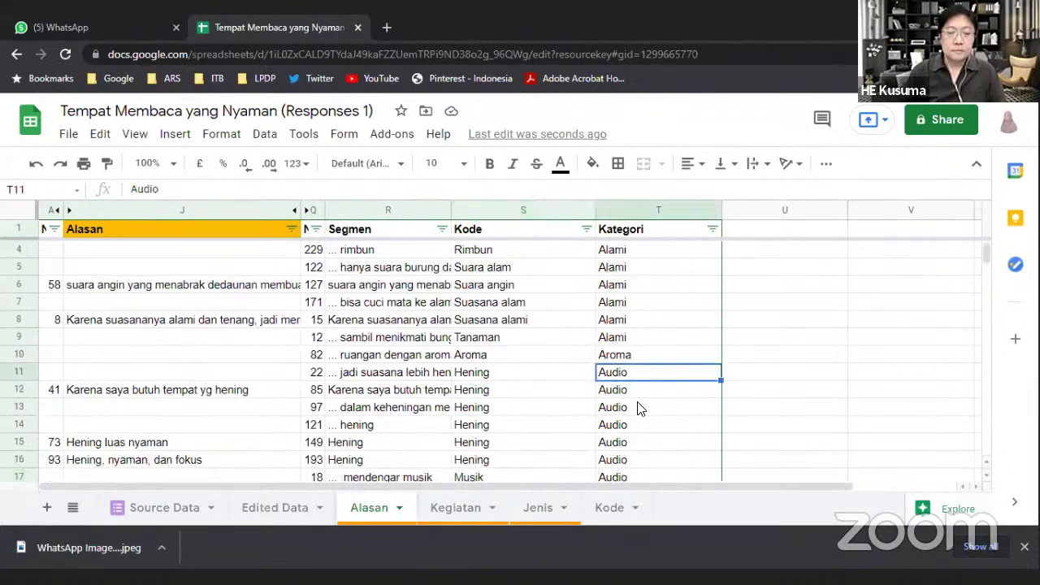
{"action": "type", "text": "Kesun"}
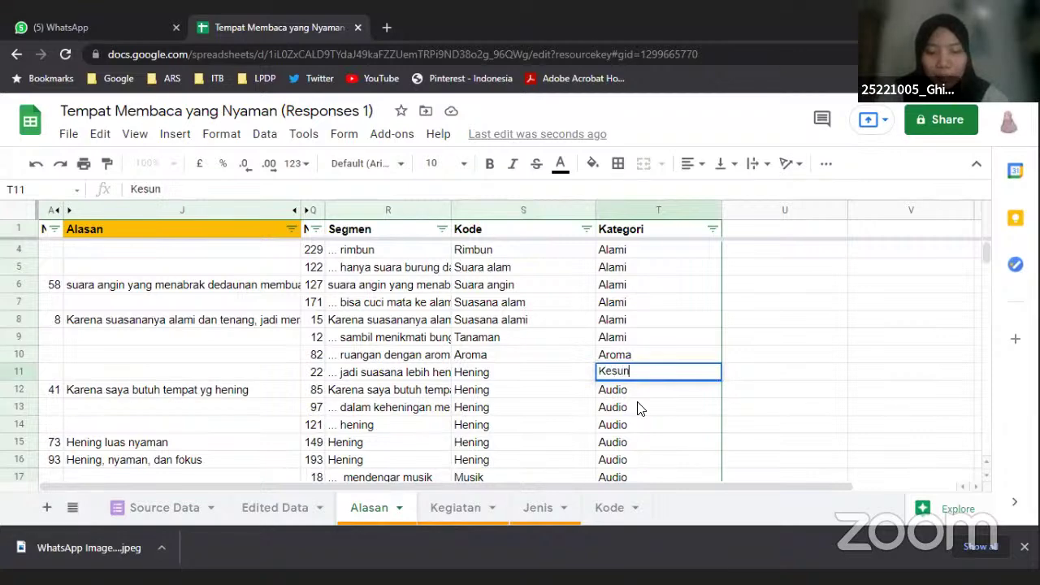
{"action": "type", "text": "y"}
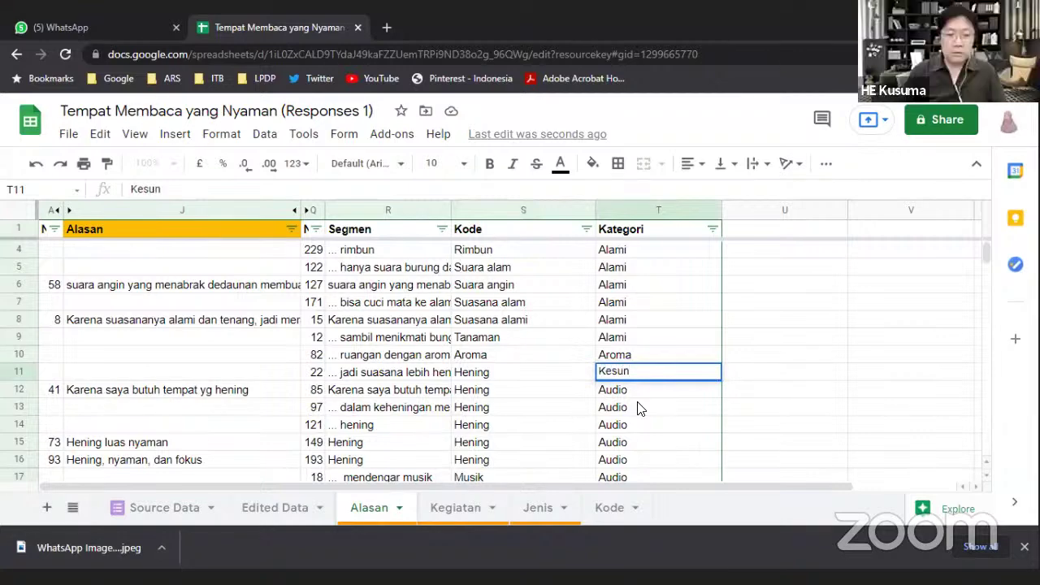
{"action": "key", "text": "BackSpace"}
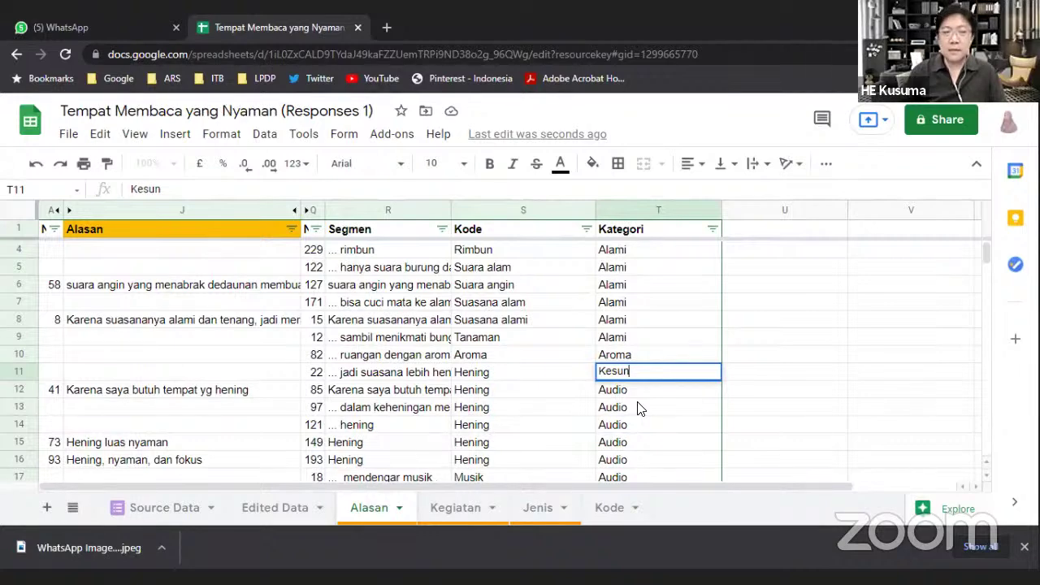
{"action": "key", "text": "BackSpace"}
{"action": "key", "text": "BackSpace"}
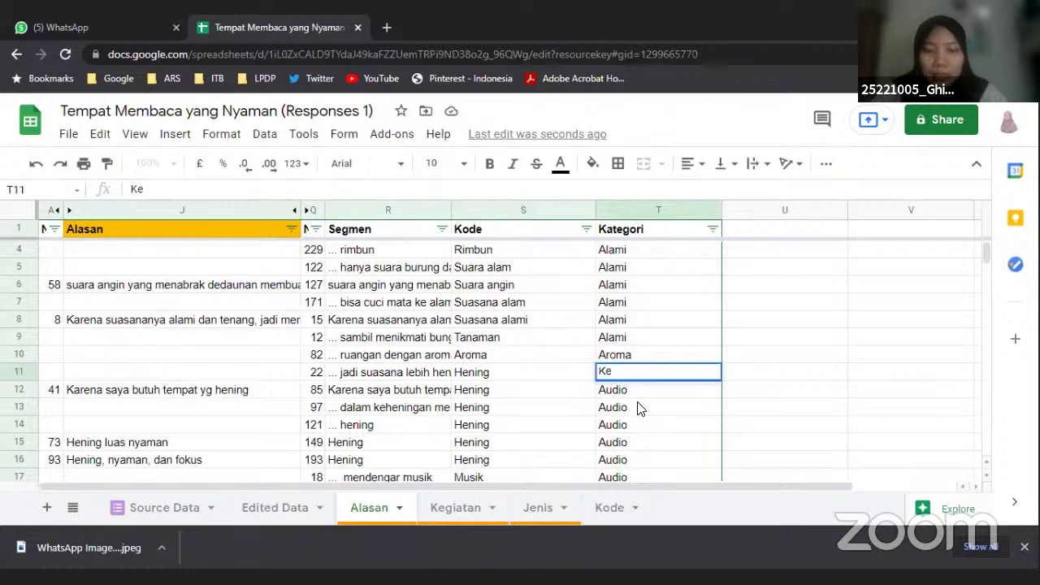
{"action": "type", "text": "unyian"}
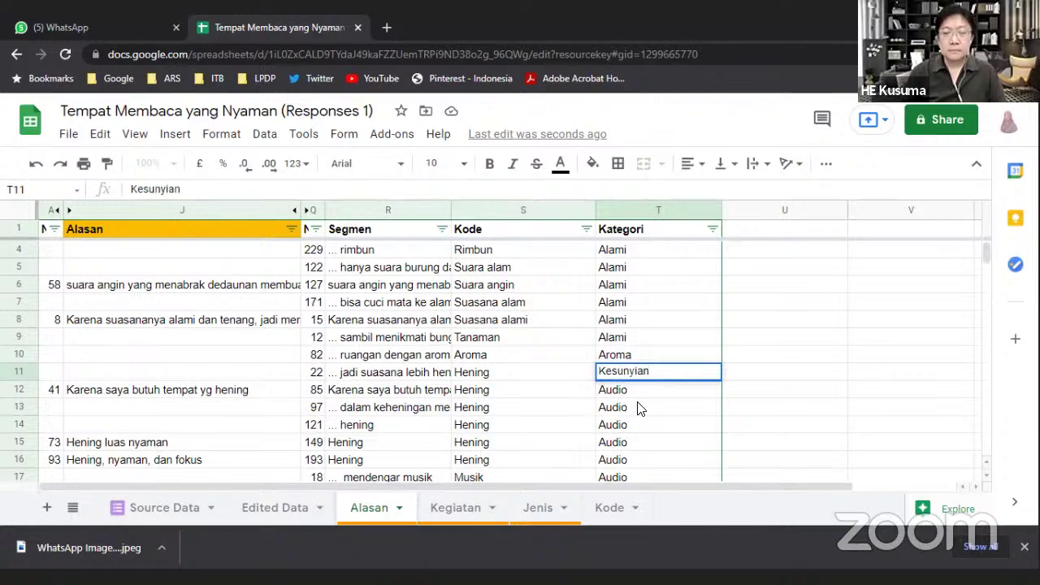
{"action": "key", "text": "Return"}
Replace the category in cell T11 with "Ketenangan" for the first "Hening" segment
{"action": "left_click", "coordinate": [657, 376]}
{"action": "scroll", "coordinate": [701, 345], "scroll_direction": "down", "scroll_amount": 3}
{"action": "scroll", "coordinate": [701, 345], "scroll_direction": "up", "scroll_amount": 2}
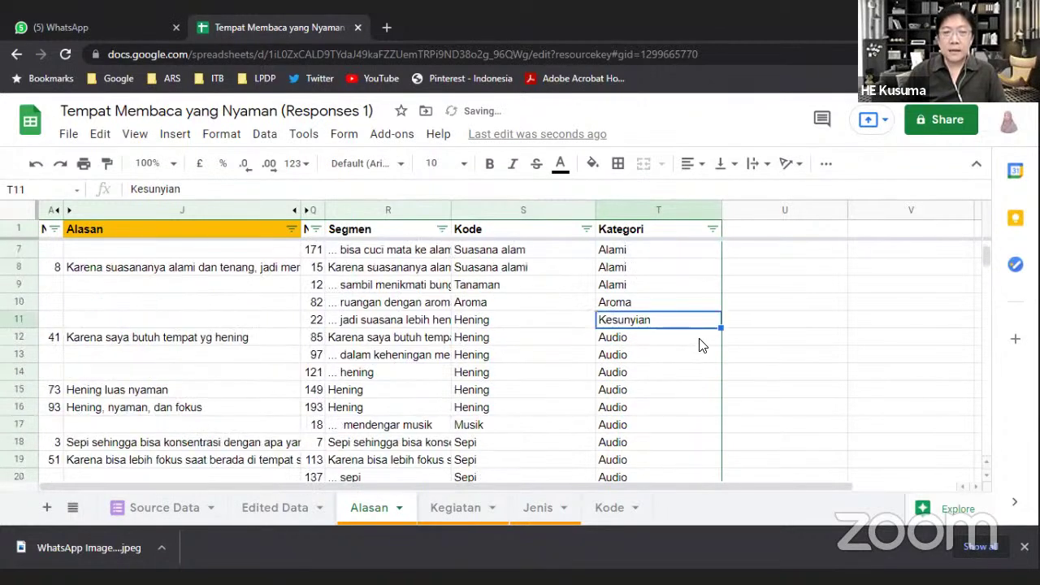
{"action": "type", "text": "Ket"}
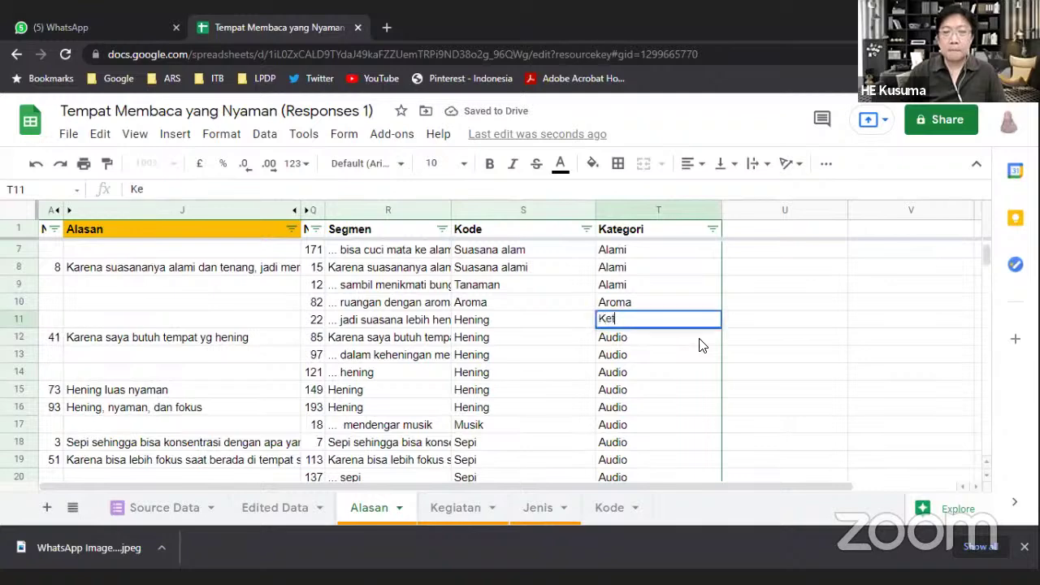
{"action": "type", "text": "enangan"}
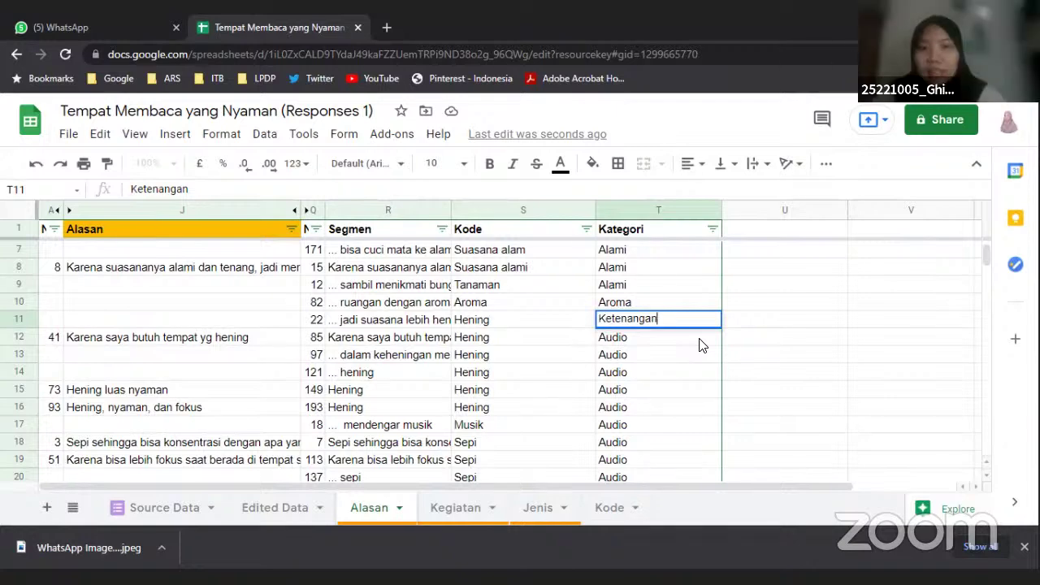
{"action": "key", "text": "Return"}
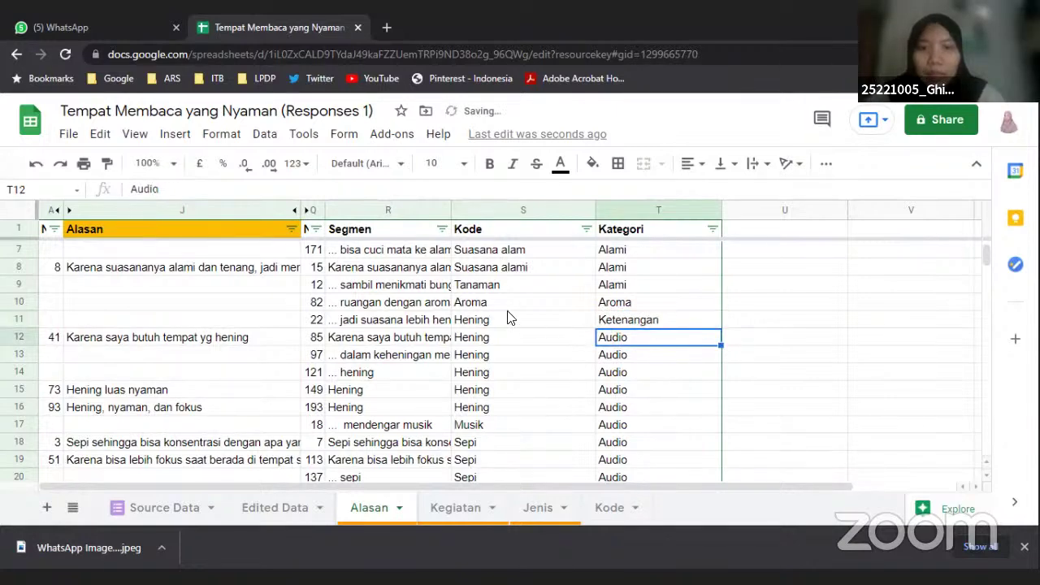
Check the "Aroma" segment against its code, and change its category in cell T10 to "Personalisasi"
{"action": "left_click", "coordinate": [501, 306]}
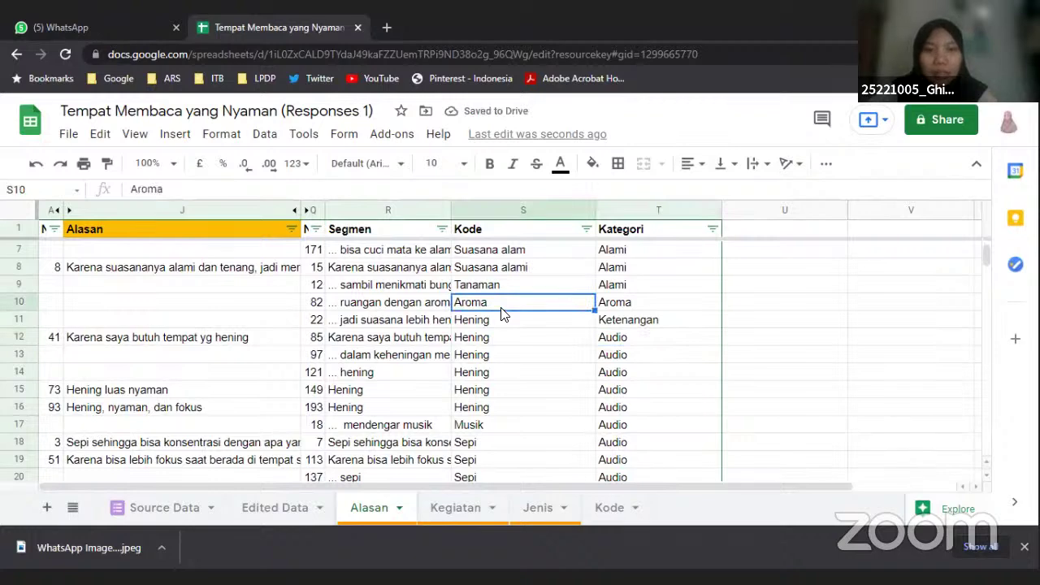
{"action": "scroll", "coordinate": [580, 318], "scroll_direction": "up", "scroll_amount": 1}
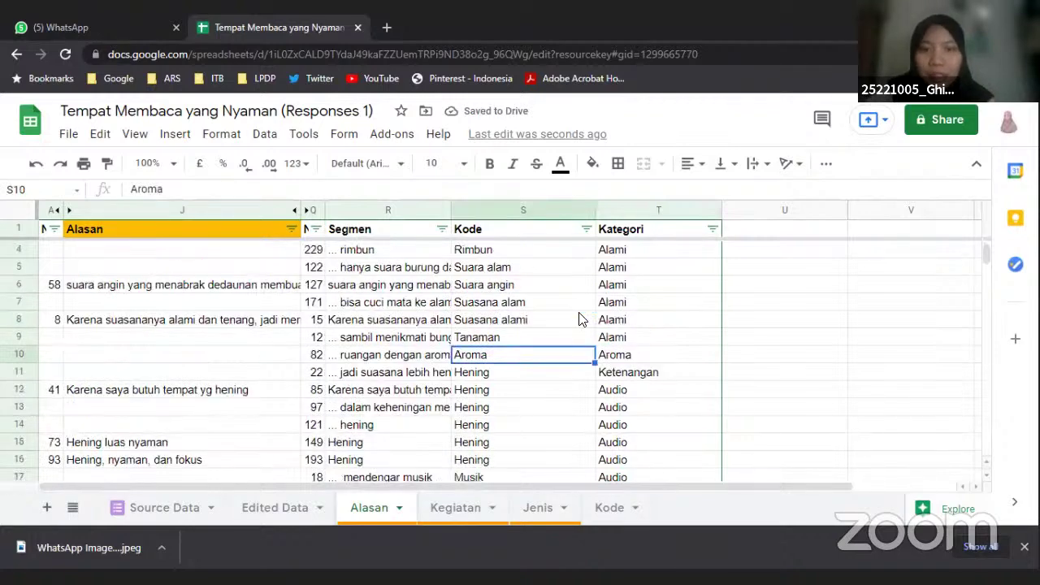
{"action": "left_click", "coordinate": [635, 359]}
{"action": "scroll", "coordinate": [639, 395], "scroll_direction": "down", "scroll_amount": 1}
{"action": "scroll", "coordinate": [637, 383], "scroll_direction": "up", "scroll_amount": 1}
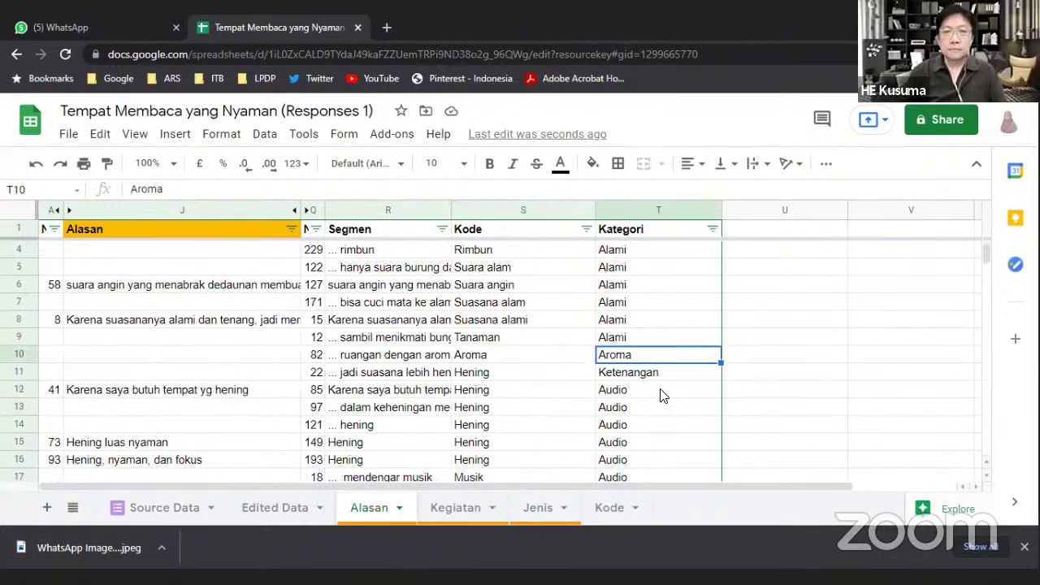
{"action": "left_click", "coordinate": [422, 359]}
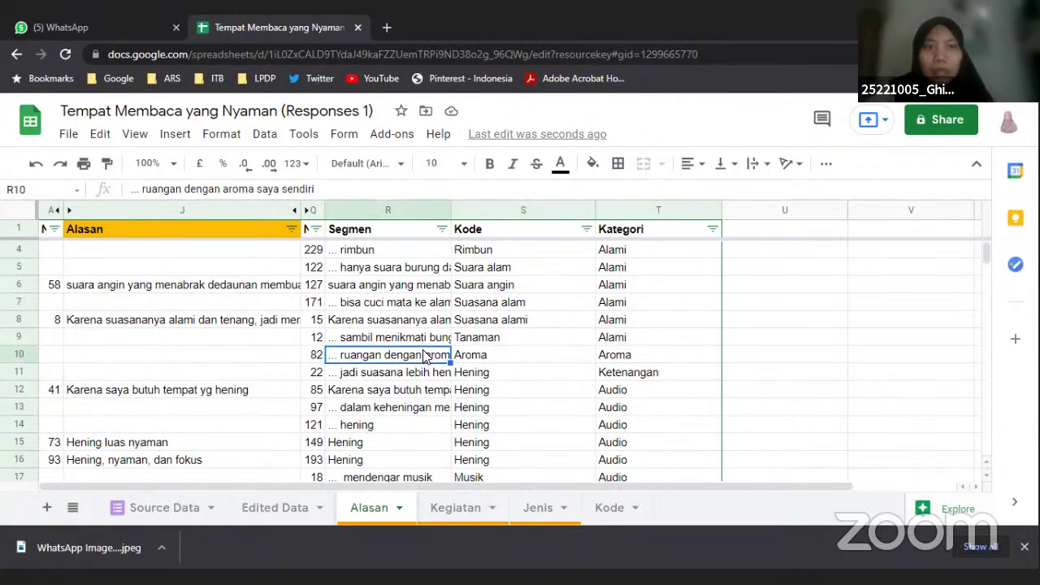
{"action": "left_click", "coordinate": [520, 361]}
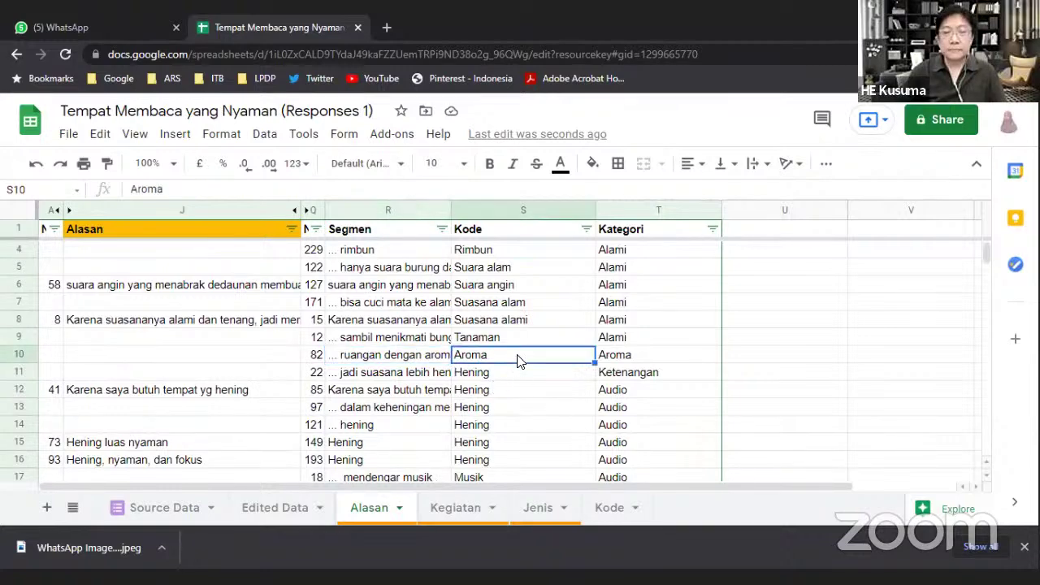
{"action": "key", "text": "Right"}
{"action": "type", "text": "Personalisas"}
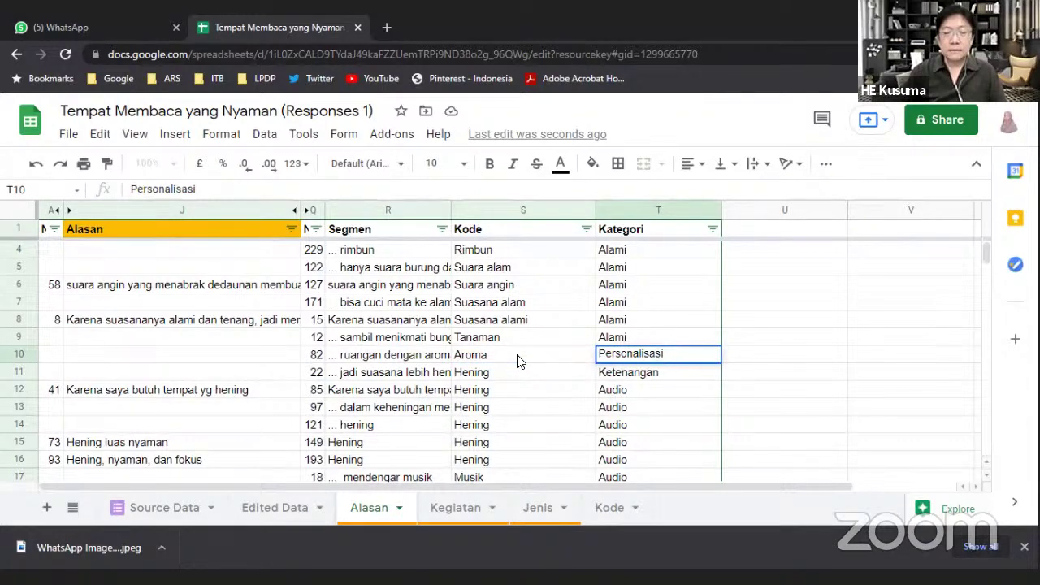
{"action": "key", "text": "Return"}
Fill the "Ketenangan" category from T11 down to T16 for the remaining "Hening" rows
{"action": "scroll", "coordinate": [591, 396], "scroll_direction": "down", "scroll_amount": 1}
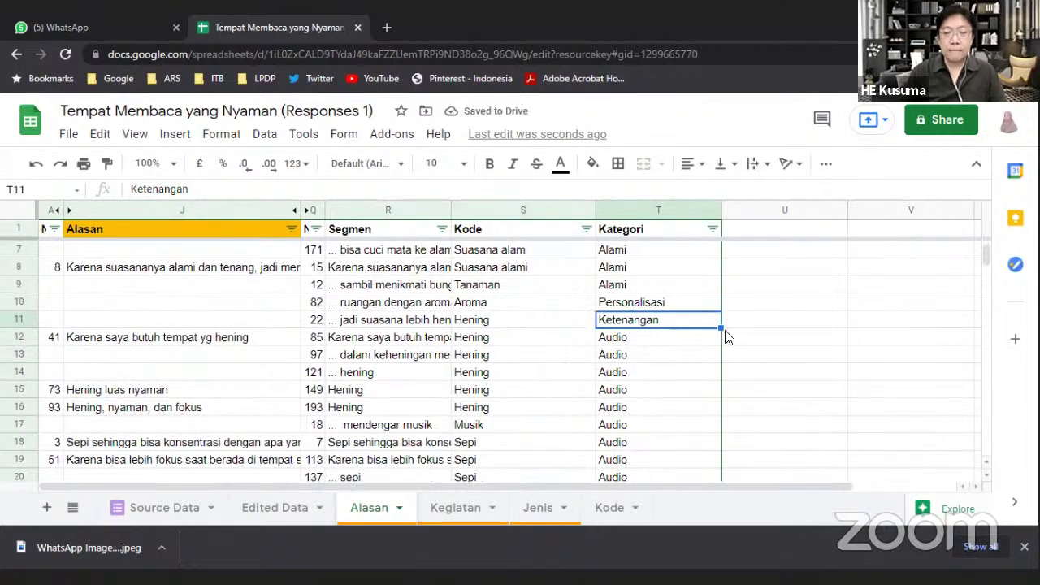
{"action": "left_click_drag", "start_coordinate": [720, 328], "coordinate": [712, 411]}
{"action": "scroll", "coordinate": [626, 425], "scroll_direction": "down", "scroll_amount": 1}
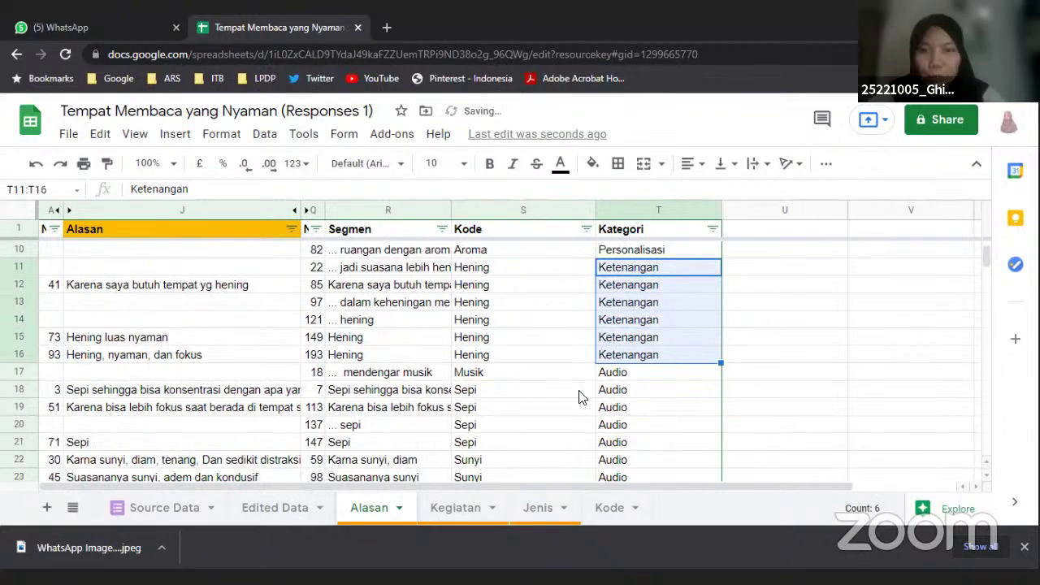
Copy the "Ketenangan" category into T18:T31, covering the "Sepi", "Sunyi" and "Tidak berisik" rows
{"action": "left_click", "coordinate": [618, 372]}
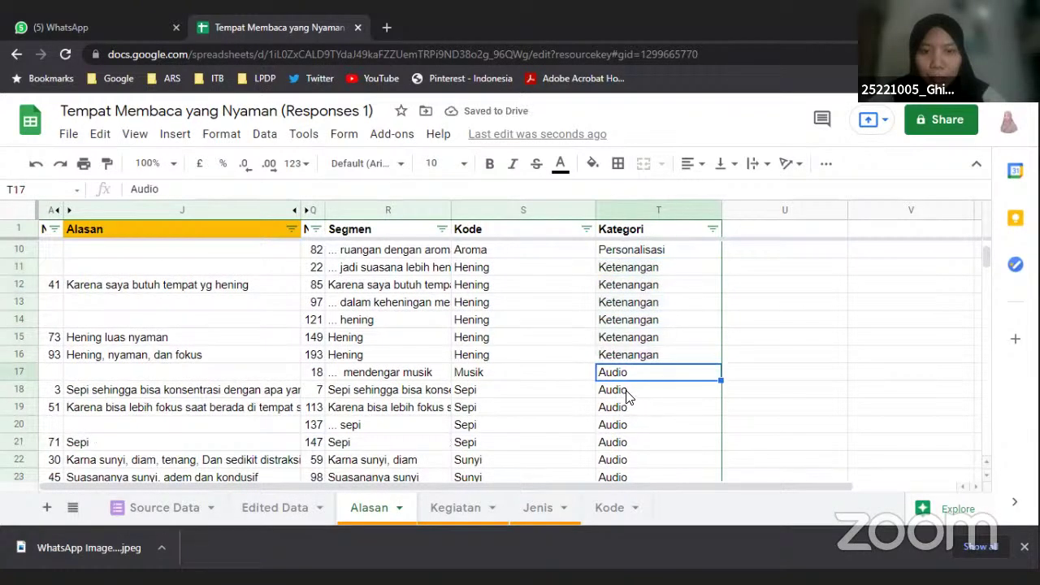
{"action": "scroll", "coordinate": [627, 395], "scroll_direction": "down", "scroll_amount": 1}
{"action": "left_click", "coordinate": [649, 291]}
{"action": "key", "text": "ctrl+c"}
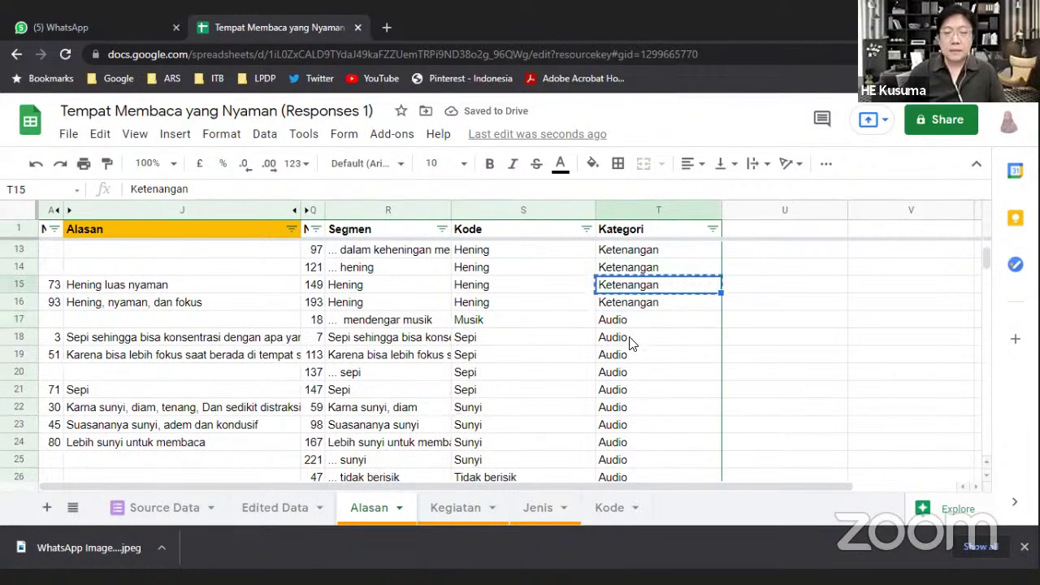
{"action": "left_click", "coordinate": [633, 338]}
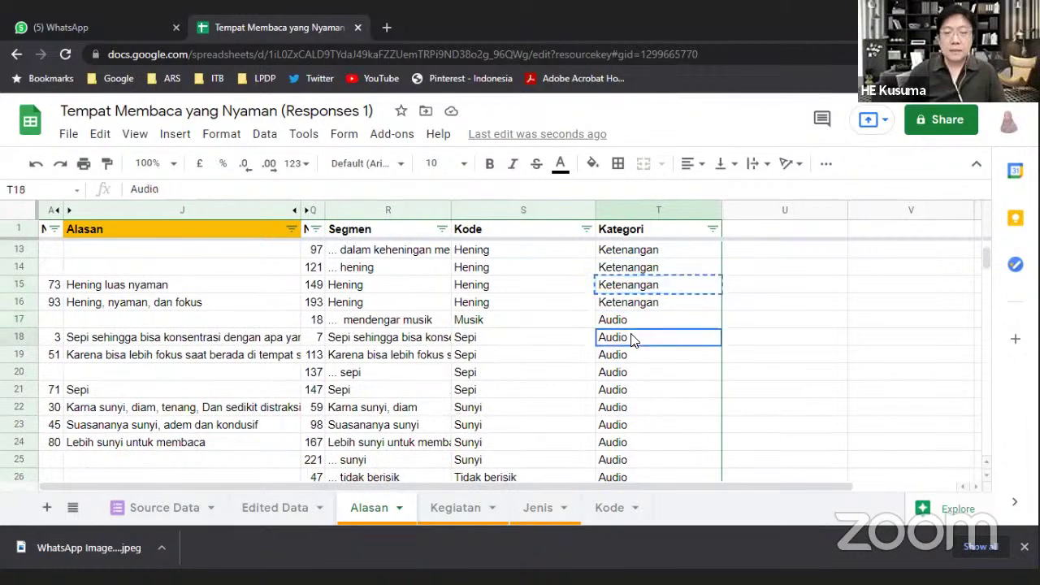
{"action": "left_click", "coordinate": [618, 464], "text": "shift"}
{"action": "scroll", "coordinate": [618, 463], "scroll_direction": "down", "scroll_amount": 2}
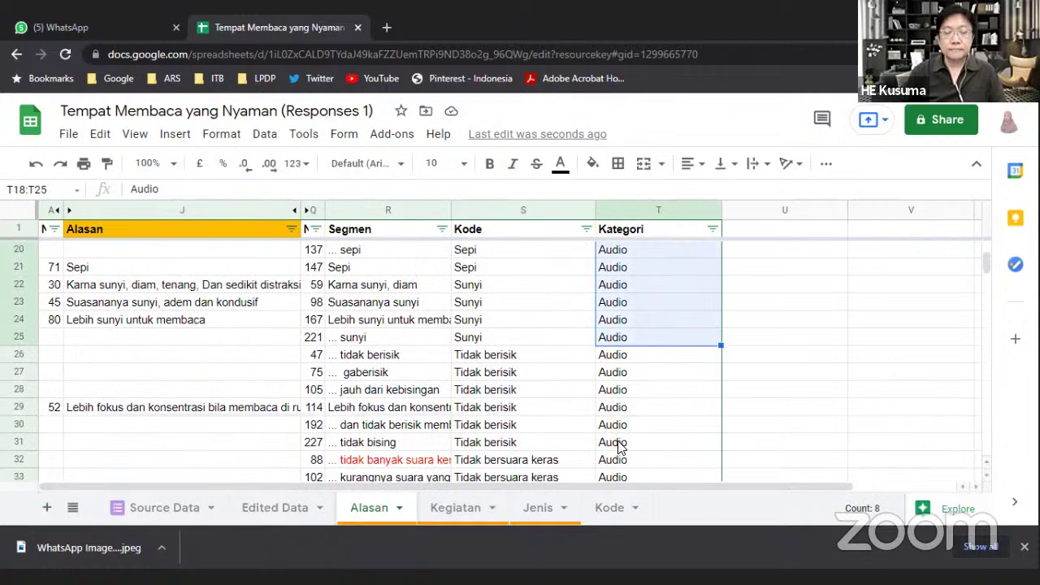
{"action": "left_click", "coordinate": [618, 445], "text": "shift"}
{"action": "key", "text": "ctrl+v"}
Change the category of the "Musik" row in cell T17 to "Musik"
{"action": "scroll", "coordinate": [623, 390], "scroll_direction": "up", "scroll_amount": 3}
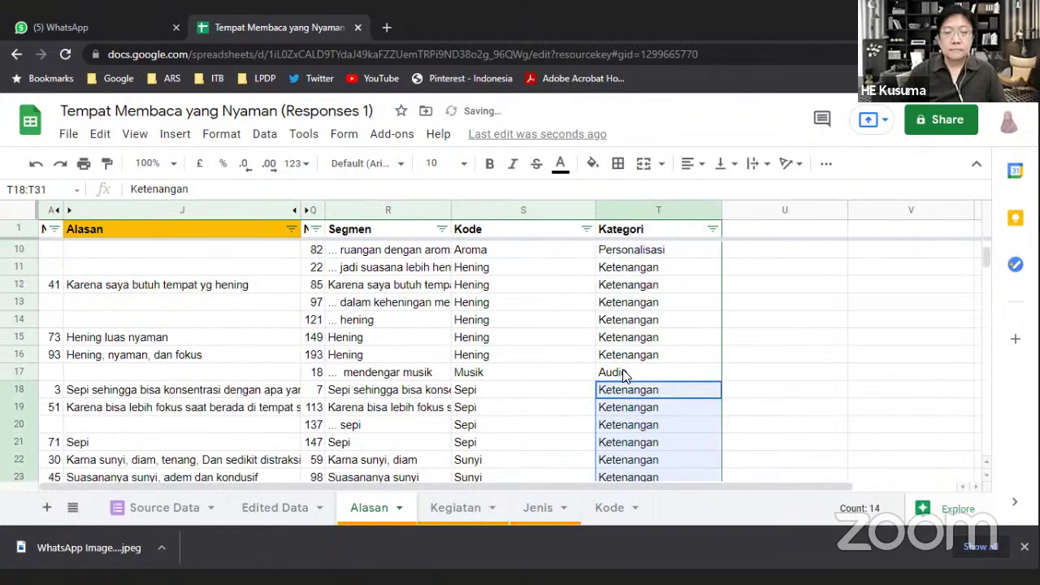
{"action": "left_click", "coordinate": [623, 372]}
{"action": "type", "text": "Musiik"}
{"action": "key", "text": "BackSpace"}
{"action": "key", "text": "BackSpace"}
{"action": "type", "text": "k"}
{"action": "key", "text": "Return"}
{"action": "scroll", "coordinate": [624, 376], "scroll_direction": "up", "scroll_amount": 1}
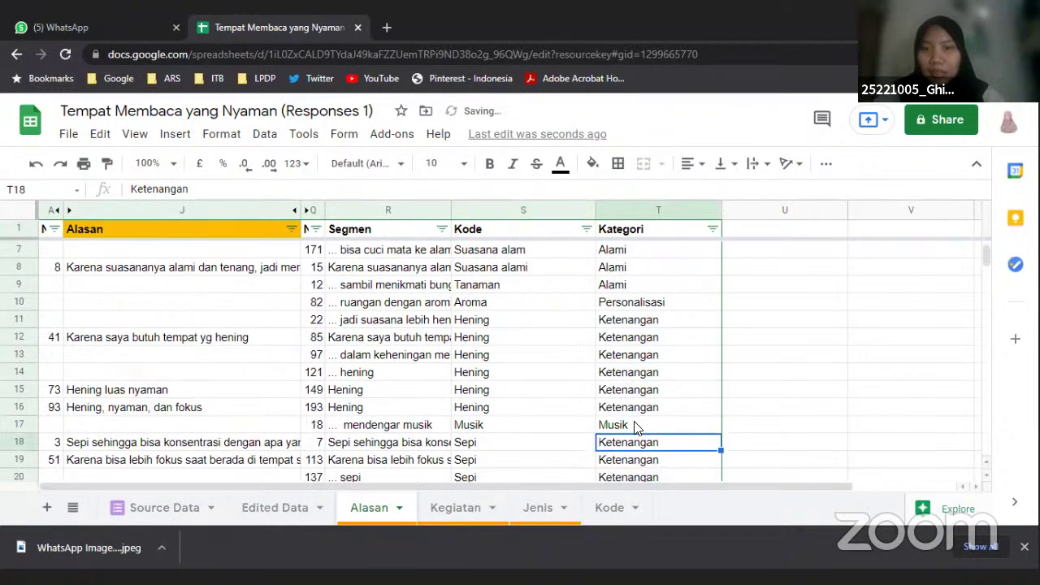
Extend the "Ketenangan" category to T32 and T33 for the "Tidak bersuara keras" rows, checking the red segment's text
{"action": "scroll", "coordinate": [636, 414], "scroll_direction": "down", "scroll_amount": 6}
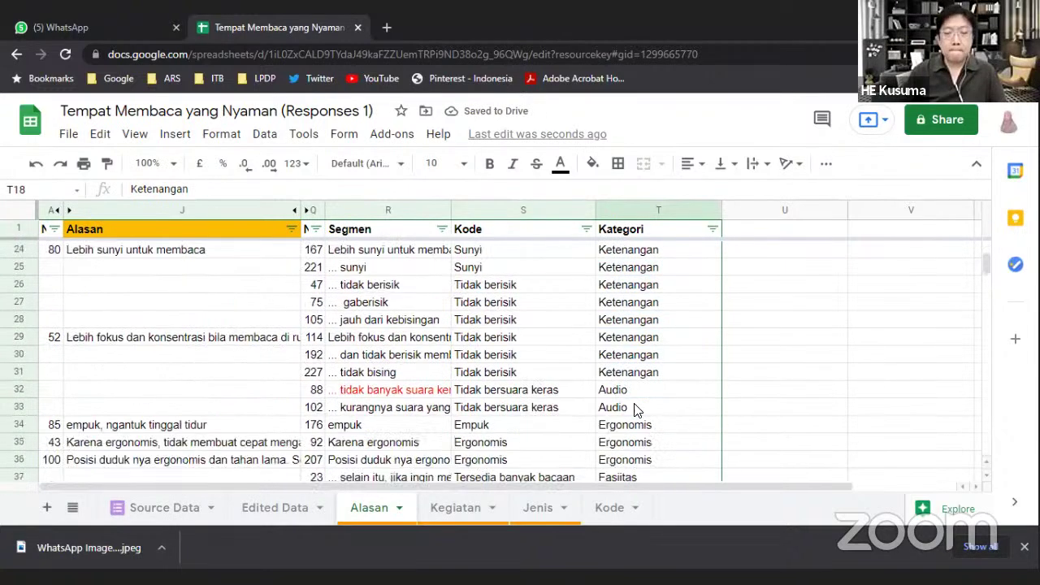
{"action": "left_click", "coordinate": [645, 372]}
{"action": "left_click_drag", "start_coordinate": [720, 379], "coordinate": [718, 399]}
{"action": "left_click", "coordinate": [345, 391]}
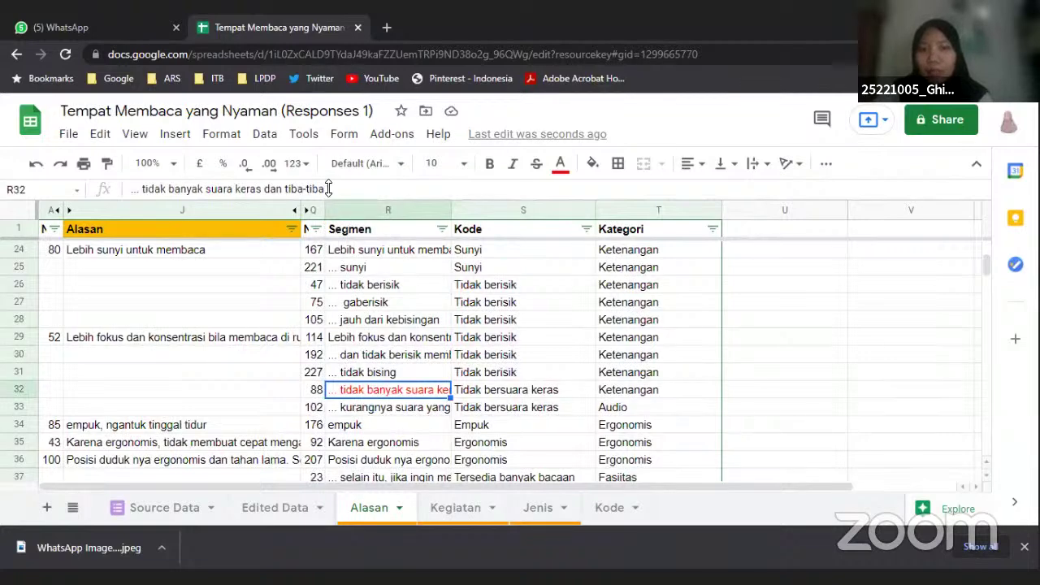
{"action": "left_click", "coordinate": [544, 391]}
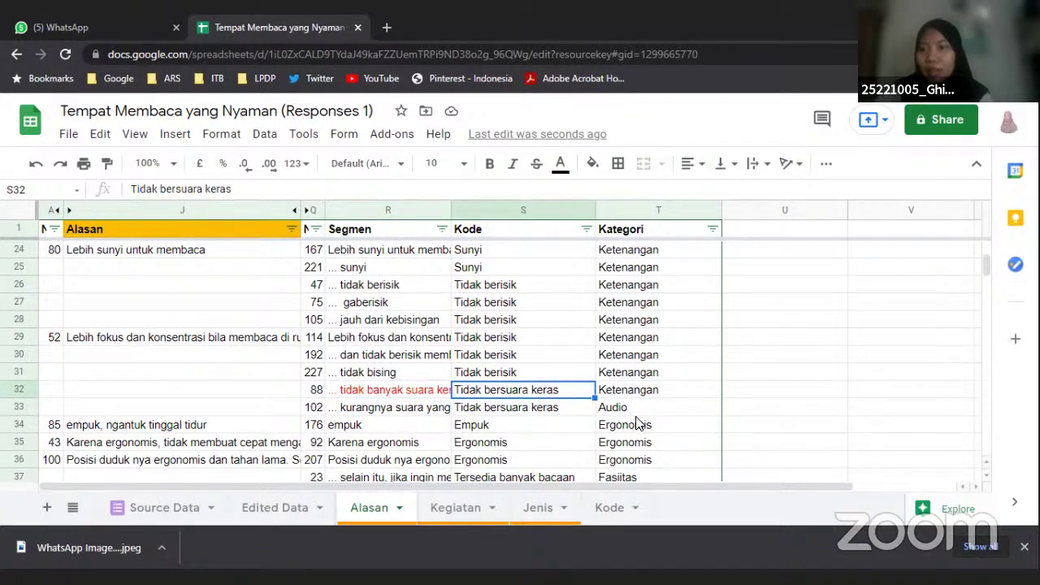
{"action": "scroll", "coordinate": [626, 407], "scroll_direction": "down", "scroll_amount": 1}
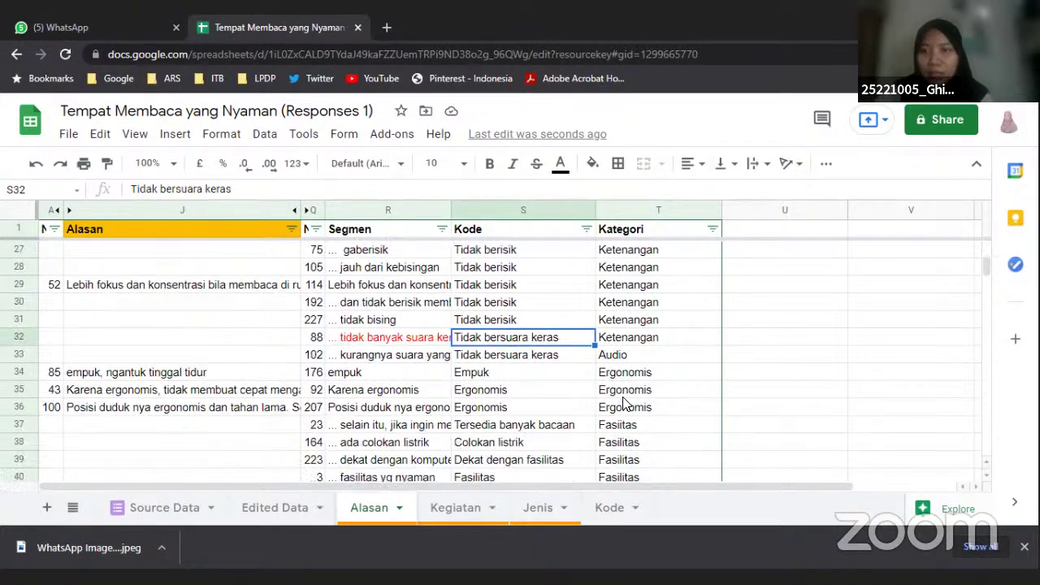
{"action": "left_click", "coordinate": [391, 345]}
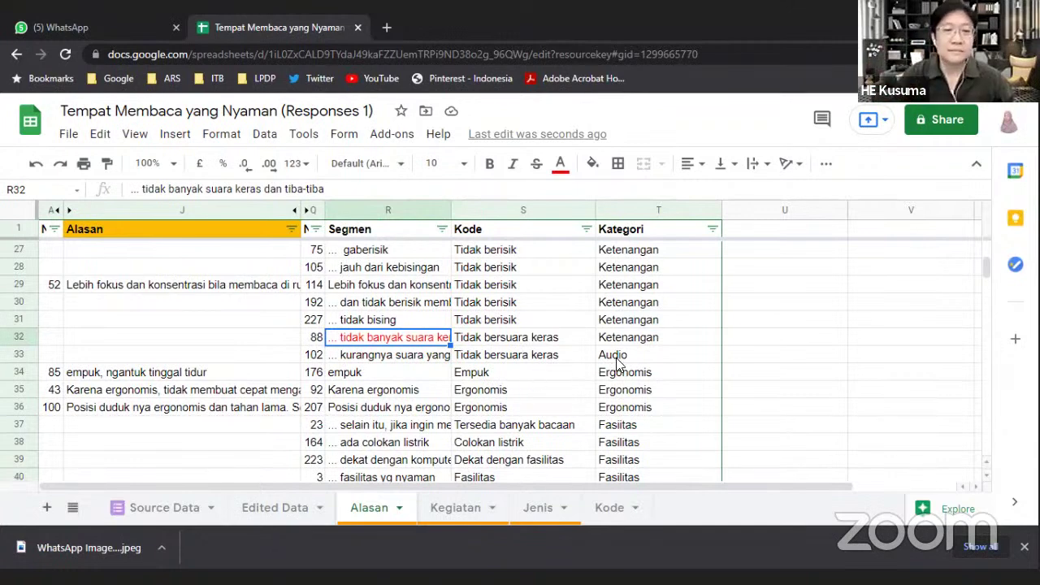
{"action": "left_click", "coordinate": [682, 338]}
{"action": "left_click_drag", "start_coordinate": [723, 344], "coordinate": [720, 362]}
Review the codes in the first facility rows and change the "Colokan listrik" category in T38 to "Infrastruktur"
{"action": "scroll", "coordinate": [648, 374], "scroll_direction": "down", "scroll_amount": 1}
{"action": "scroll", "coordinate": [650, 374], "scroll_direction": "down", "scroll_amount": 1}
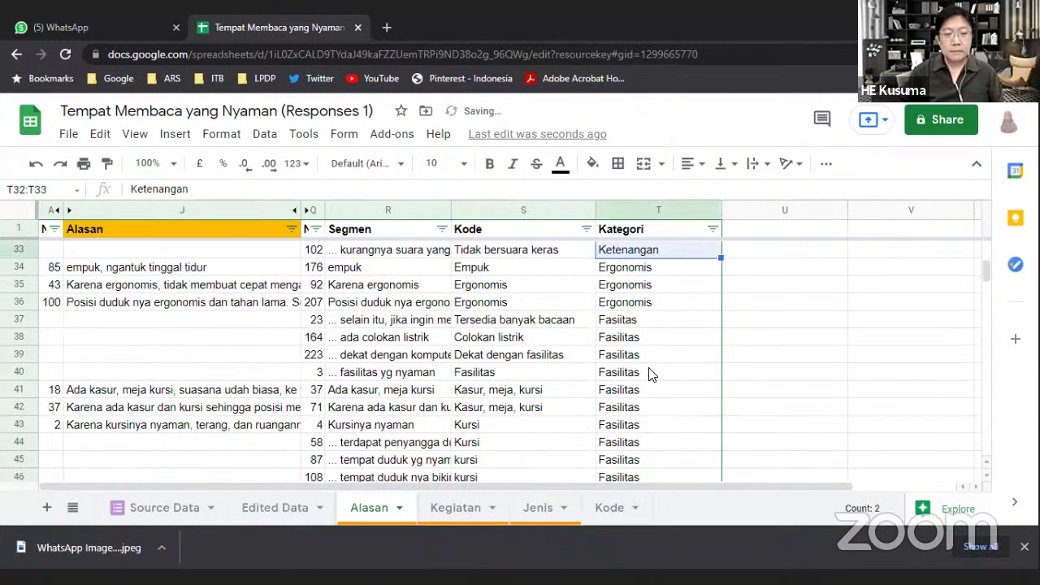
{"action": "left_click", "coordinate": [513, 325]}
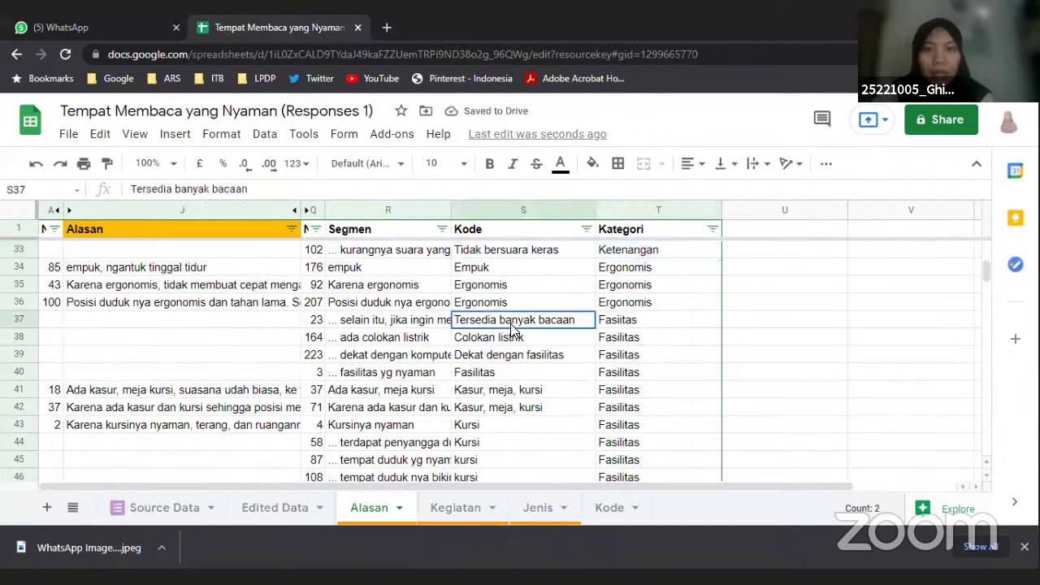
{"action": "left_click", "coordinate": [624, 325]}
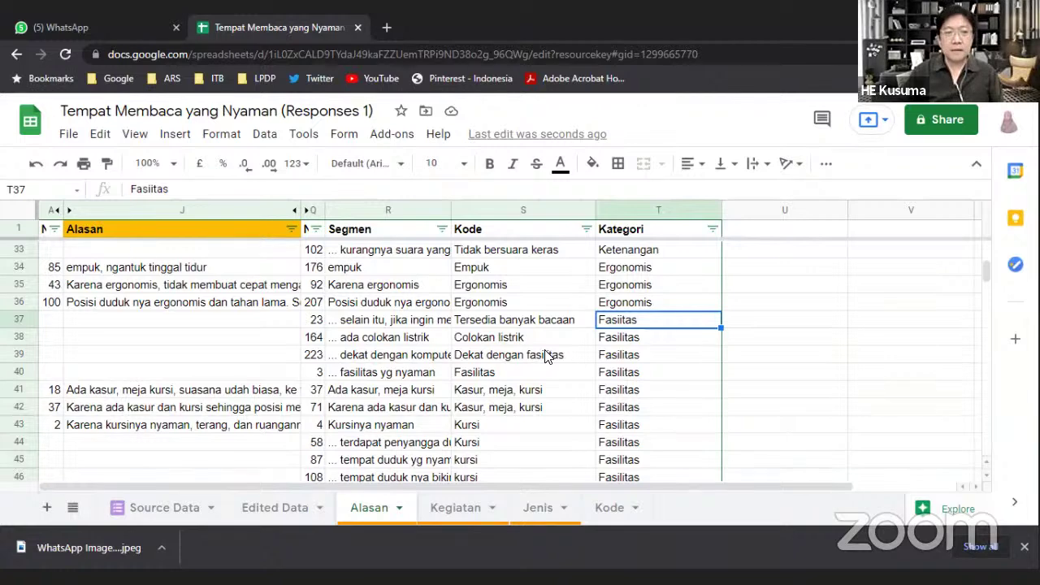
{"action": "scroll", "coordinate": [569, 356], "scroll_direction": "down", "scroll_amount": 1}
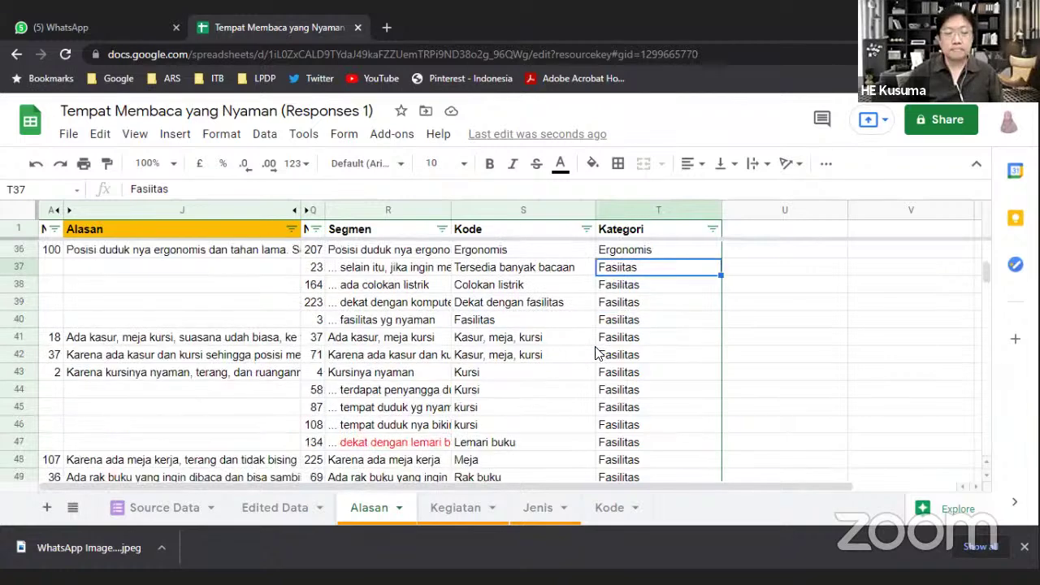
{"action": "scroll", "coordinate": [657, 340], "scroll_direction": "up", "scroll_amount": 1}
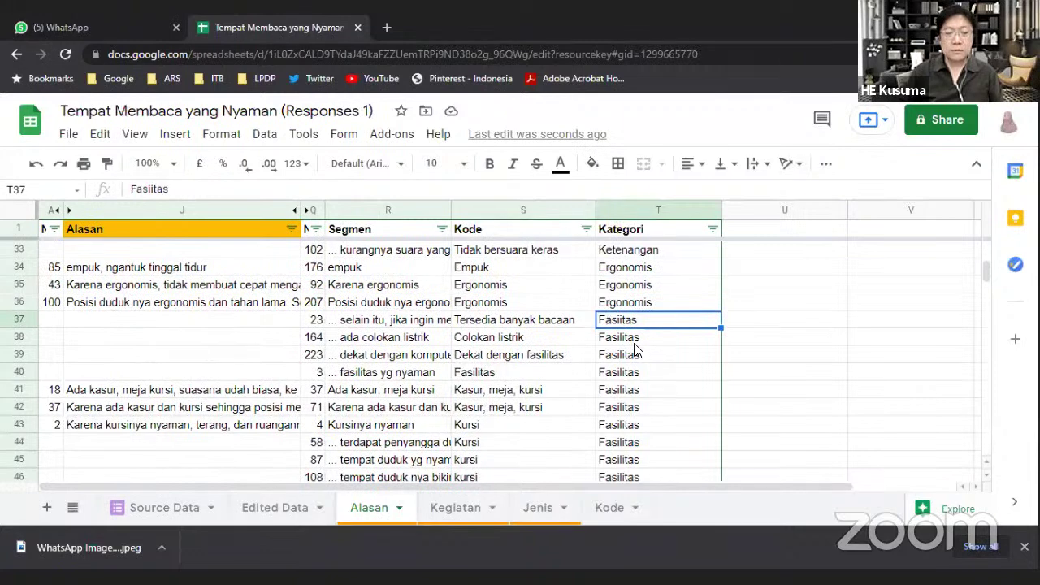
{"action": "left_click", "coordinate": [635, 343]}
{"action": "type", "text": "Inf"}
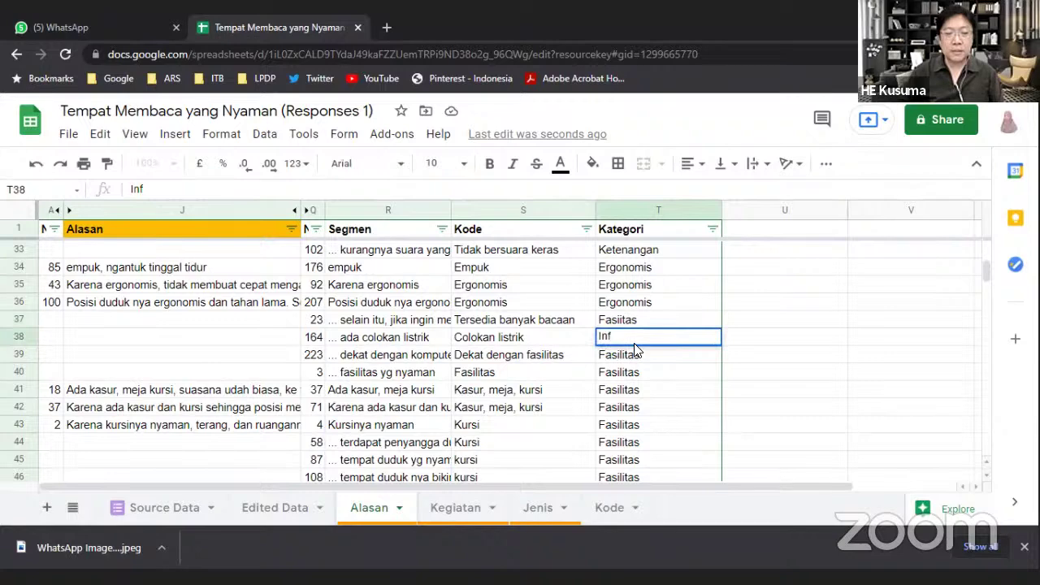
{"action": "type", "text": "rastruktur"}
Set the category of the "Tersedia banyak bacaan" row in T37 to "Ketersediaan bacaan"
{"action": "key", "text": "Up"}
{"action": "type", "text": "Ketersed"}
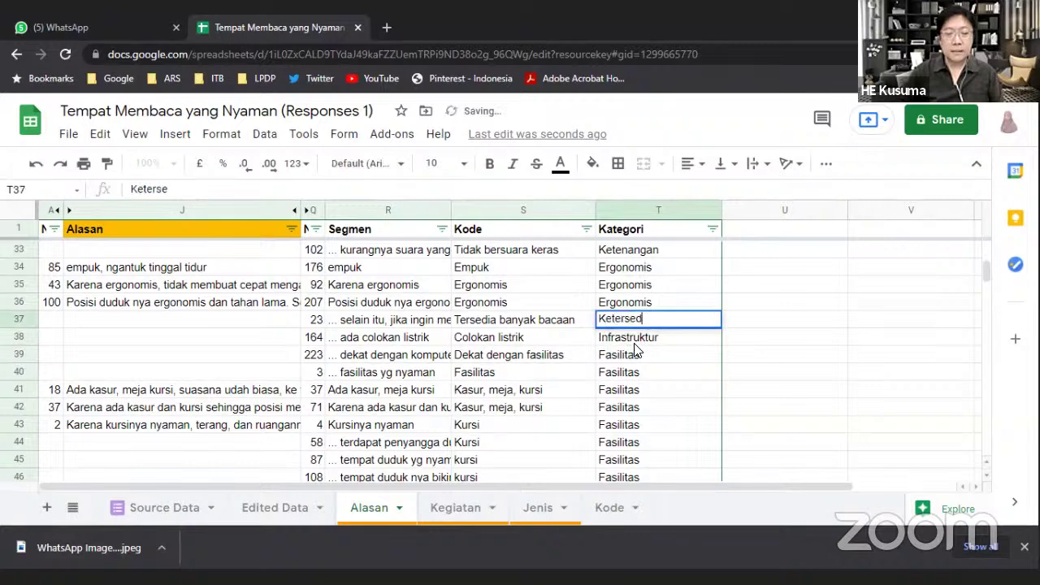
{"action": "type", "text": "iaan bacaa"}
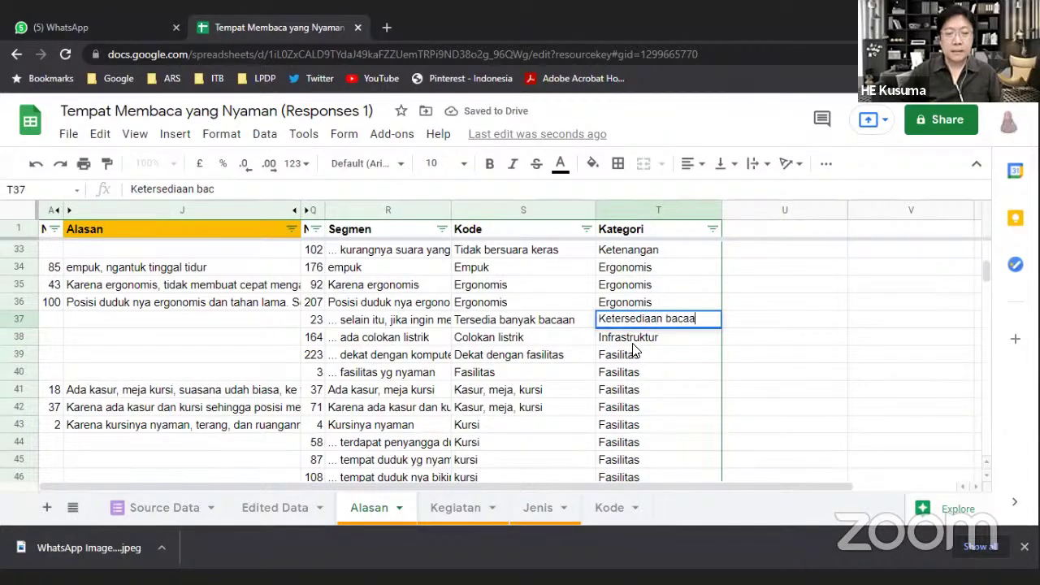
{"action": "type", "text": "an"}
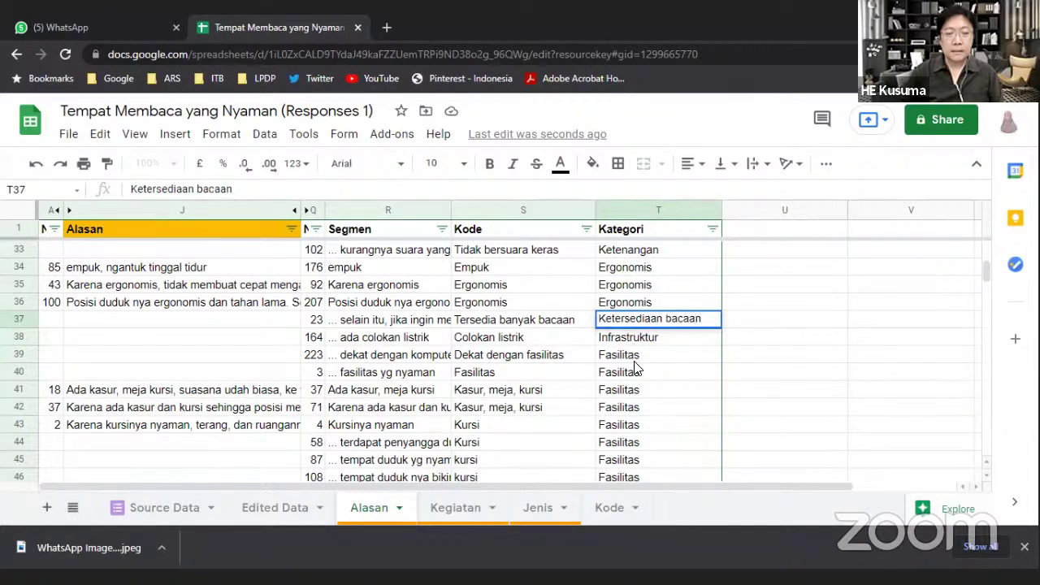
{"action": "left_click", "coordinate": [633, 362]}
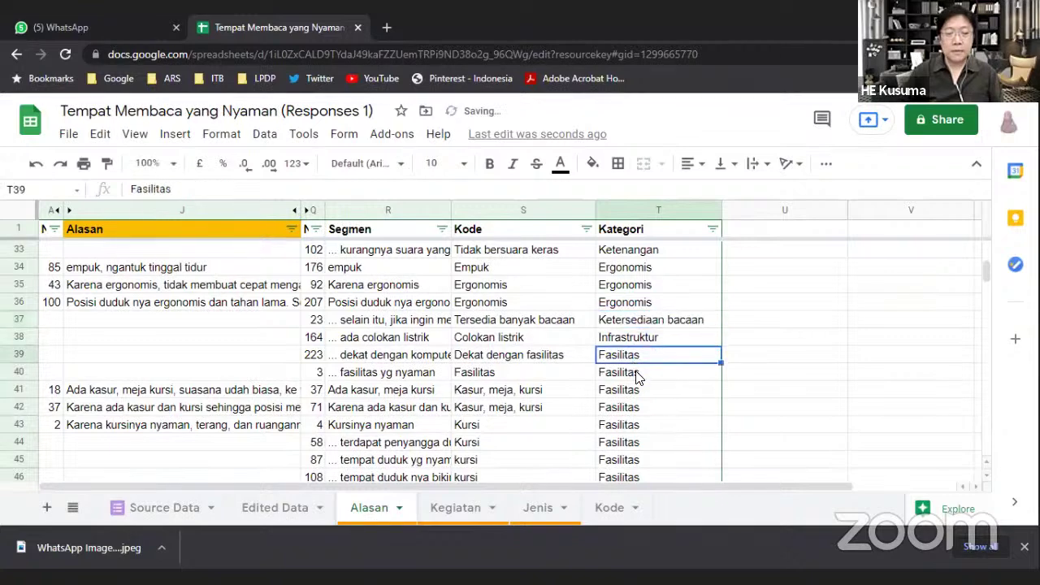
Change the category of the first "Kasur, meja, kursi" row in T41 to "Perabot"
{"action": "scroll", "coordinate": [638, 378], "scroll_direction": "down", "scroll_amount": 1}
{"action": "left_click", "coordinate": [642, 337]}
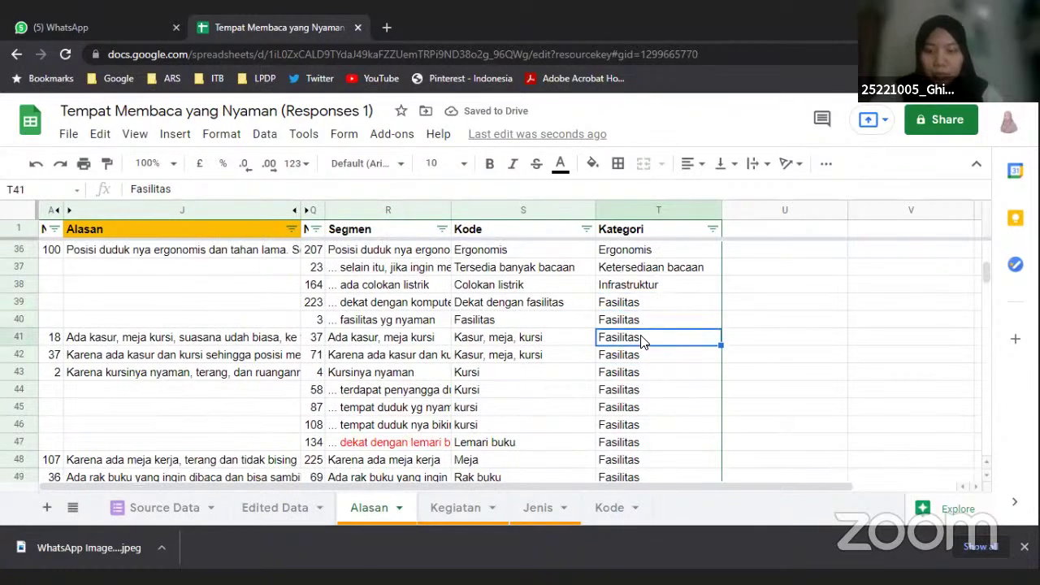
{"action": "type", "text": "Ferabot"}
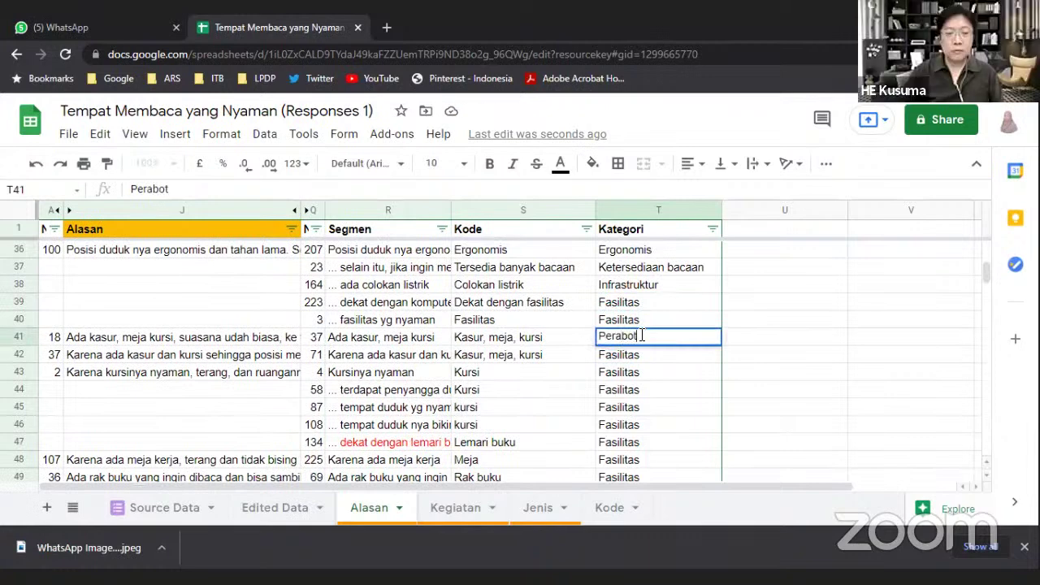
{"action": "key", "text": "Return"}
Expand the furniture category in cell T41 to read "Kualitas perabot"
{"action": "left_click", "coordinate": [642, 337]}
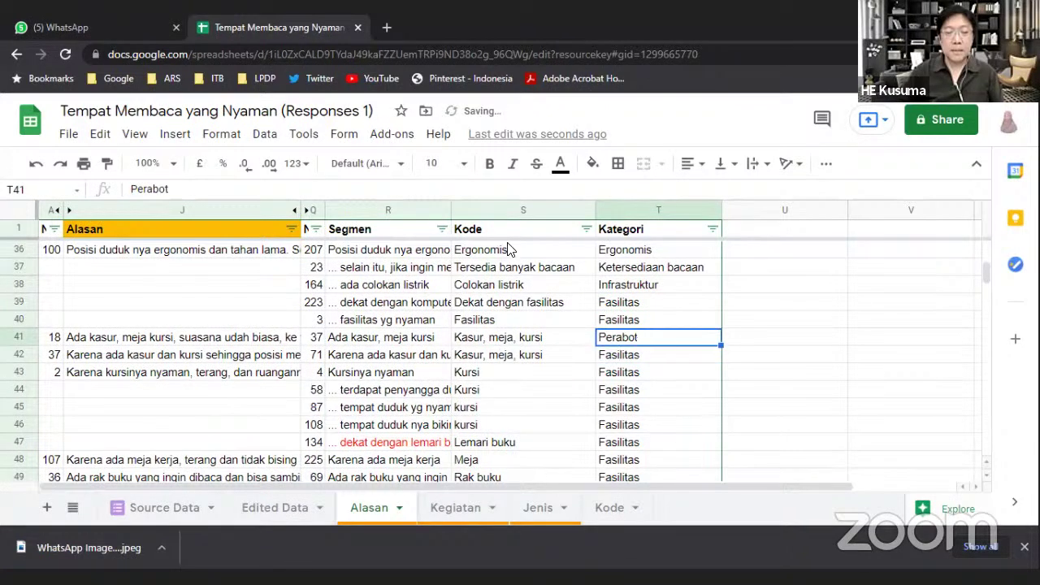
{"action": "left_click", "coordinate": [134, 189]}
{"action": "type", "text": "Kualitas"}
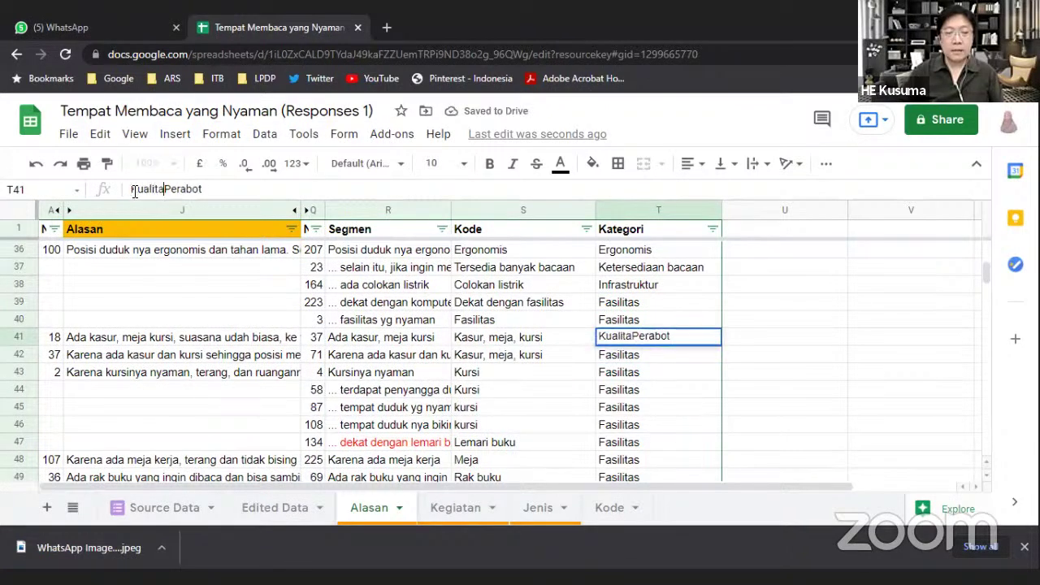
{"action": "key", "text": "Delete"}
{"action": "type", "text": "p"}
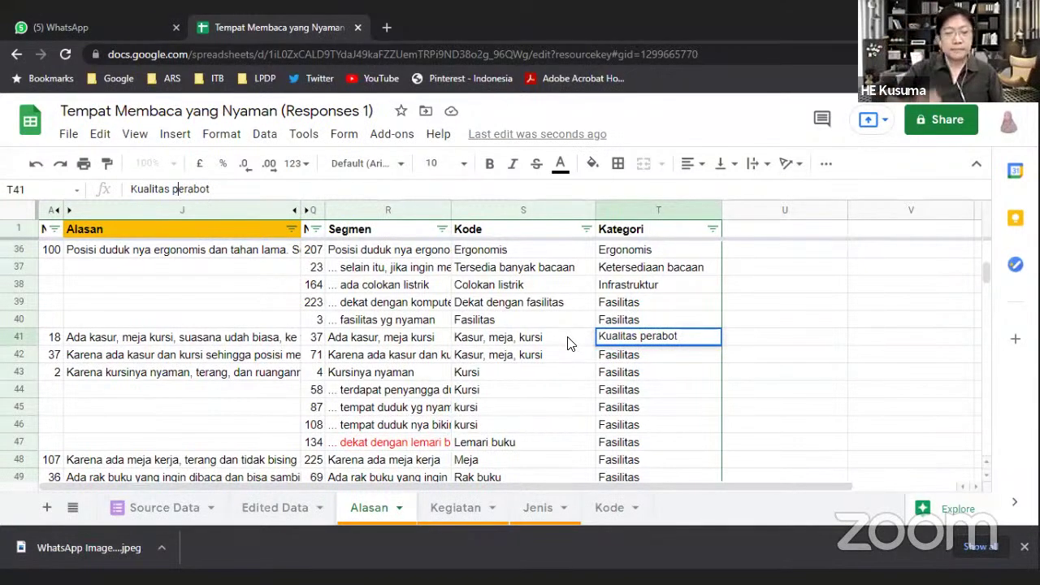
{"action": "left_click", "coordinate": [622, 385]}
{"action": "left_click", "coordinate": [630, 337]}
{"action": "scroll", "coordinate": [642, 350], "scroll_direction": "up", "scroll_amount": 2}
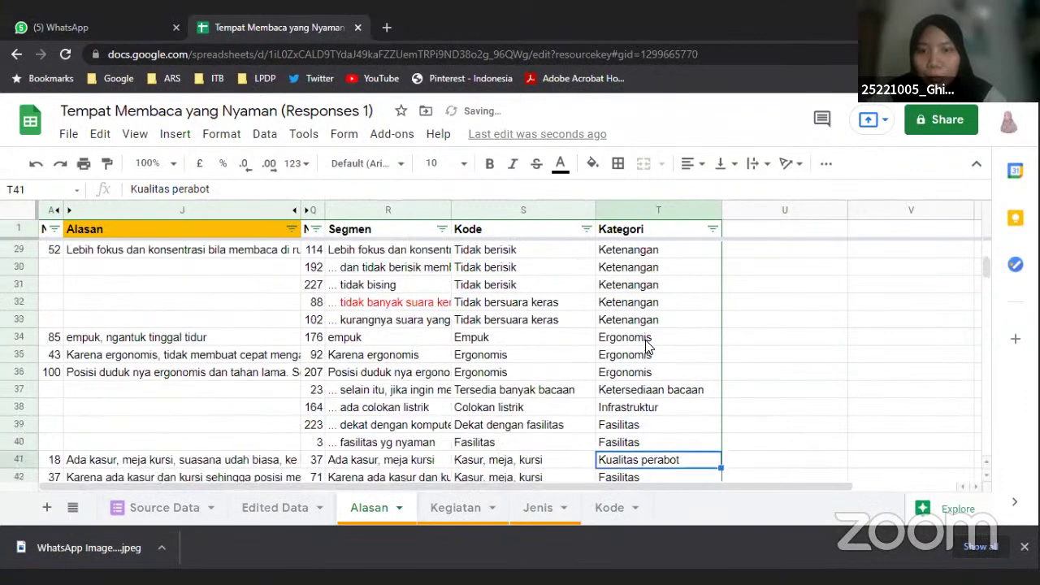
Copy the "Kualitas perabot" category from T41 into T34:T36 for the "Empuk" and "Ergonomis" rows
{"action": "scroll", "coordinate": [636, 358], "scroll_direction": "down", "scroll_amount": 1}
{"action": "key", "text": "ctrl+c"}
{"action": "left_click", "coordinate": [640, 286]}
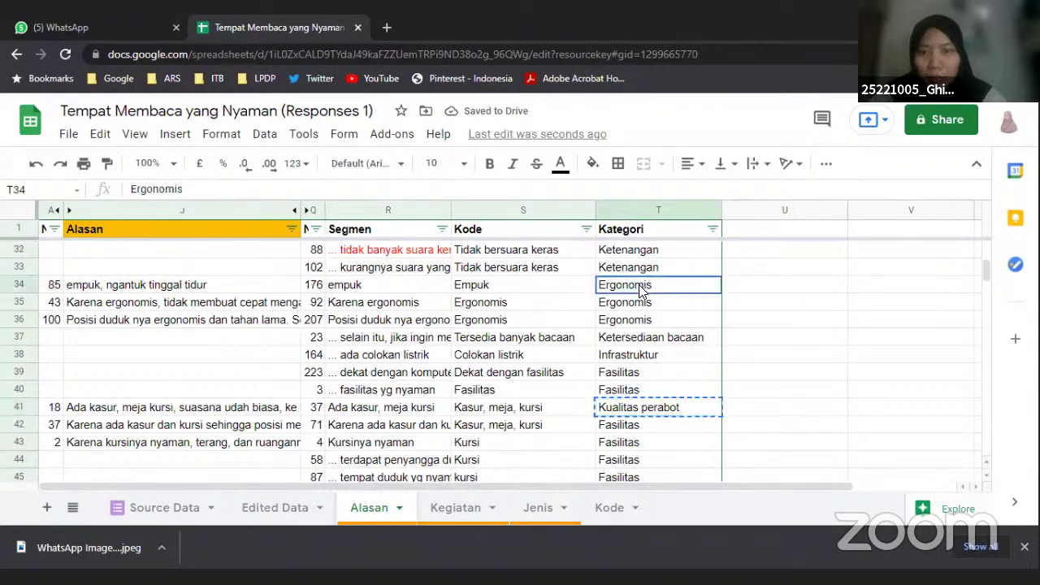
{"action": "left_click", "coordinate": [626, 326], "text": "shift"}
{"action": "key", "text": "ctrl+v"}
{"action": "scroll", "coordinate": [626, 325], "scroll_direction": "down", "scroll_amount": 1}
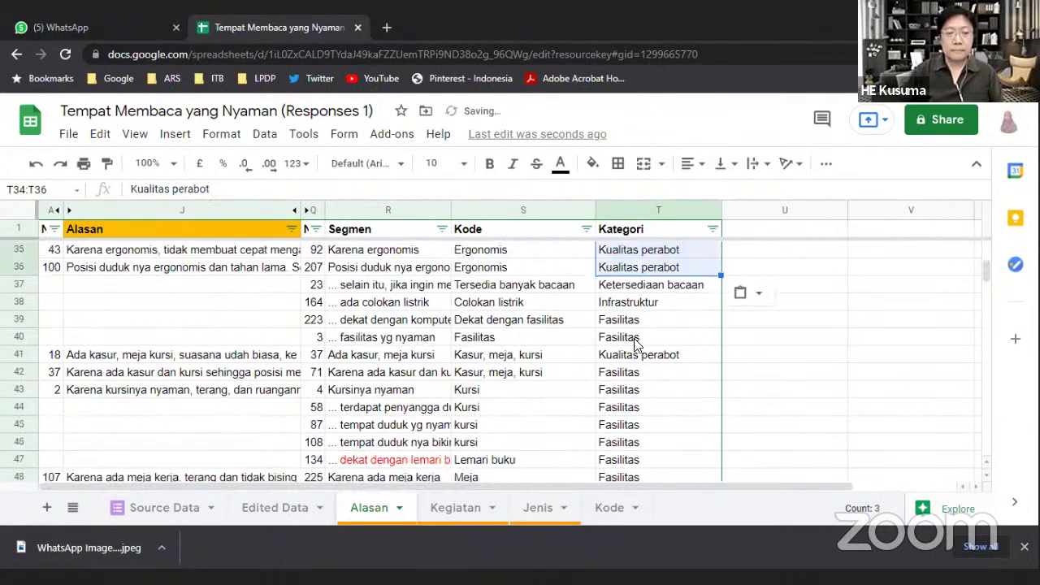
Fill the "Kualitas perabot" category from T41 down through T46 for the bed, desk and chair rows
{"action": "left_click", "coordinate": [713, 357]}
{"action": "left_click_drag", "start_coordinate": [720, 362], "coordinate": [714, 443]}
{"action": "scroll", "coordinate": [667, 395], "scroll_direction": "down", "scroll_amount": 1}
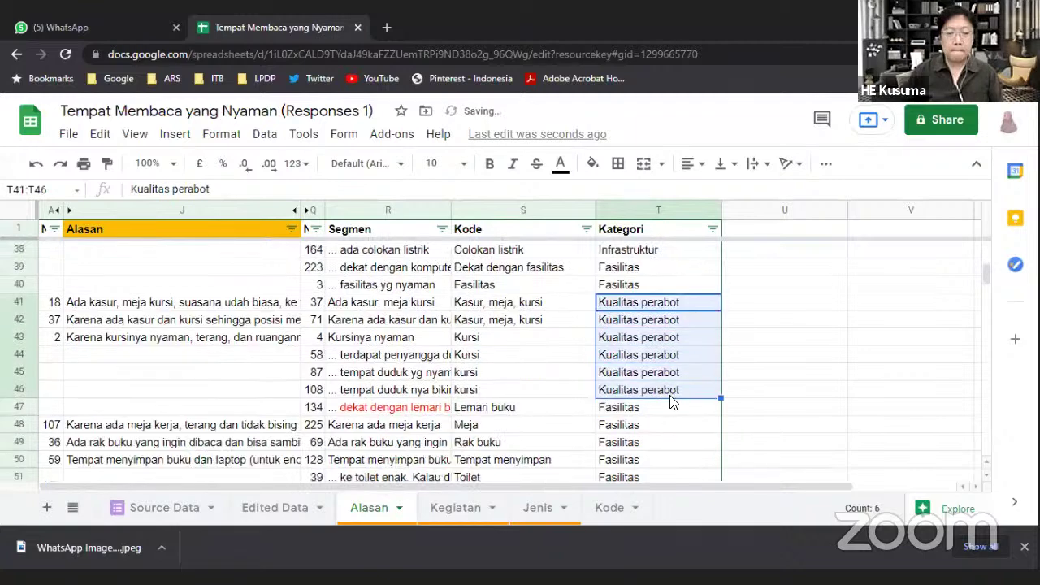
{"action": "left_click", "coordinate": [669, 393]}
{"action": "scroll", "coordinate": [668, 393], "scroll_direction": "down", "scroll_amount": 1}
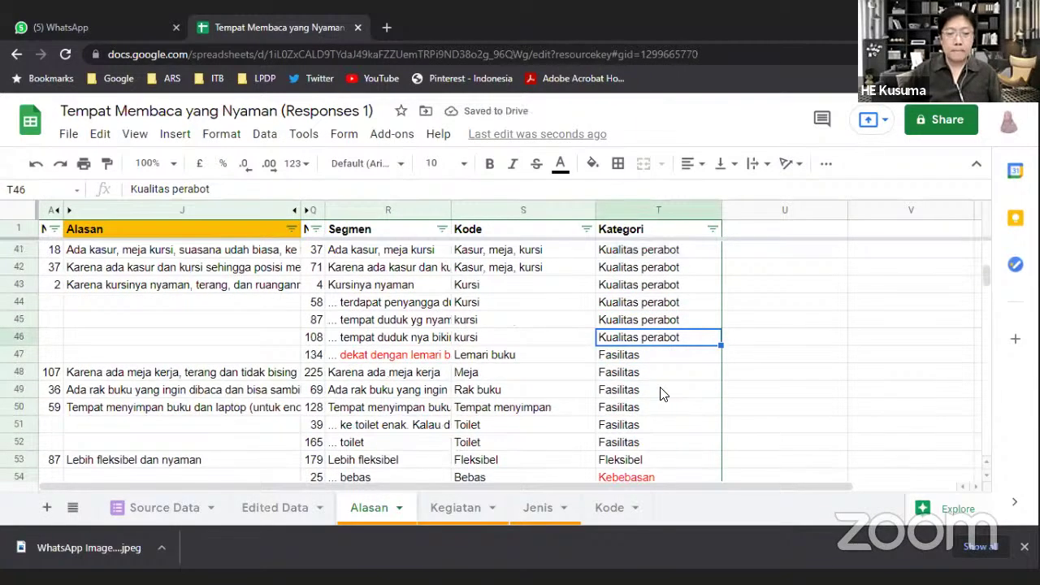
Review the general "Fasilitas" segment in row 40 and compare it with the "Kondusif" and "Nyaman" rows further down
{"action": "scroll", "coordinate": [641, 348], "scroll_direction": "up", "scroll_amount": 1}
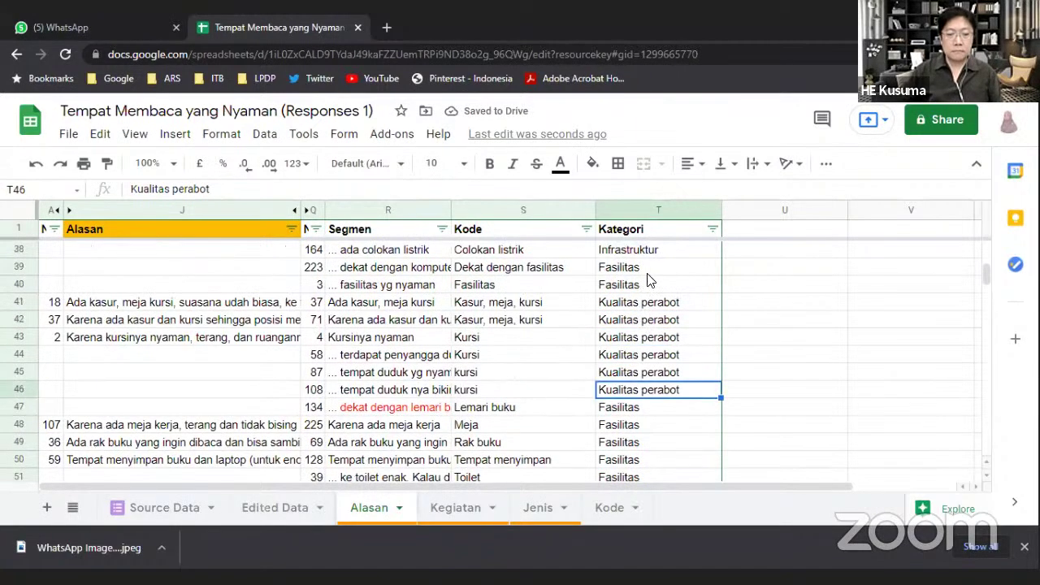
{"action": "left_click", "coordinate": [489, 290]}
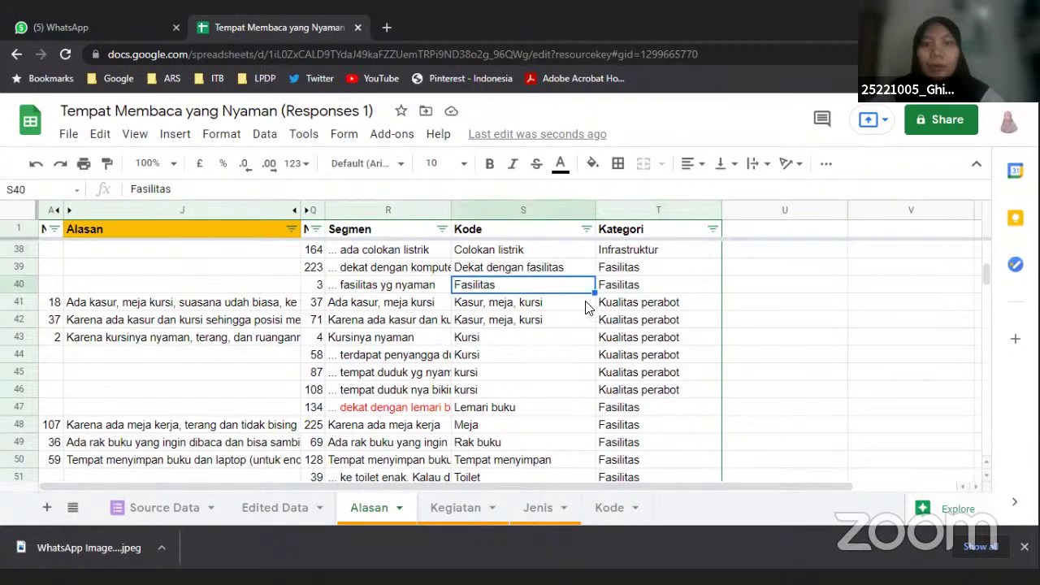
{"action": "scroll", "coordinate": [585, 308], "scroll_direction": "up", "scroll_amount": 1}
{"action": "left_click", "coordinate": [422, 342]}
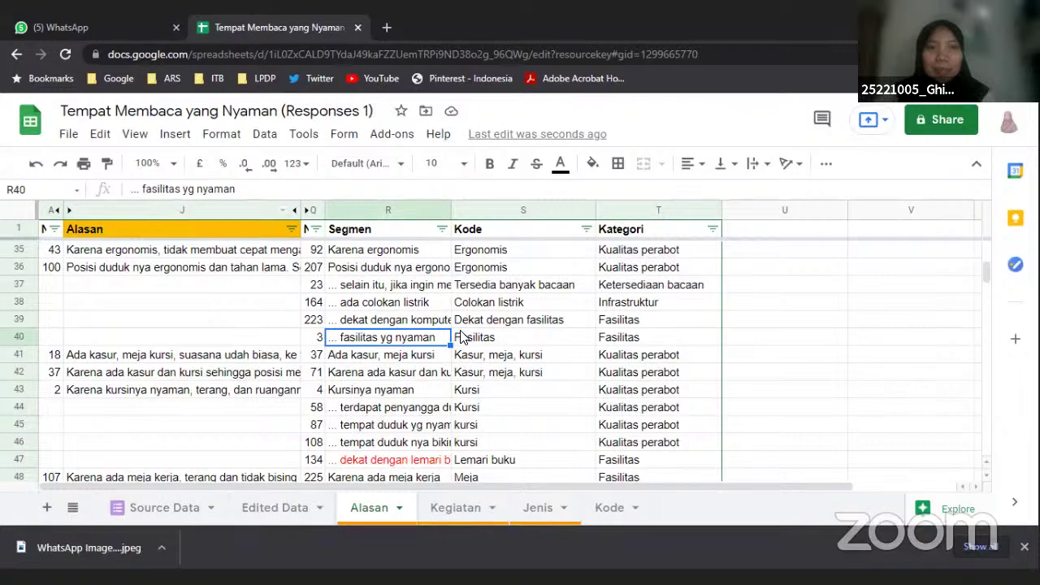
{"action": "scroll", "coordinate": [416, 339], "scroll_direction": "down", "scroll_amount": 5}
{"action": "scroll", "coordinate": [417, 342], "scroll_direction": "up", "scroll_amount": 5}
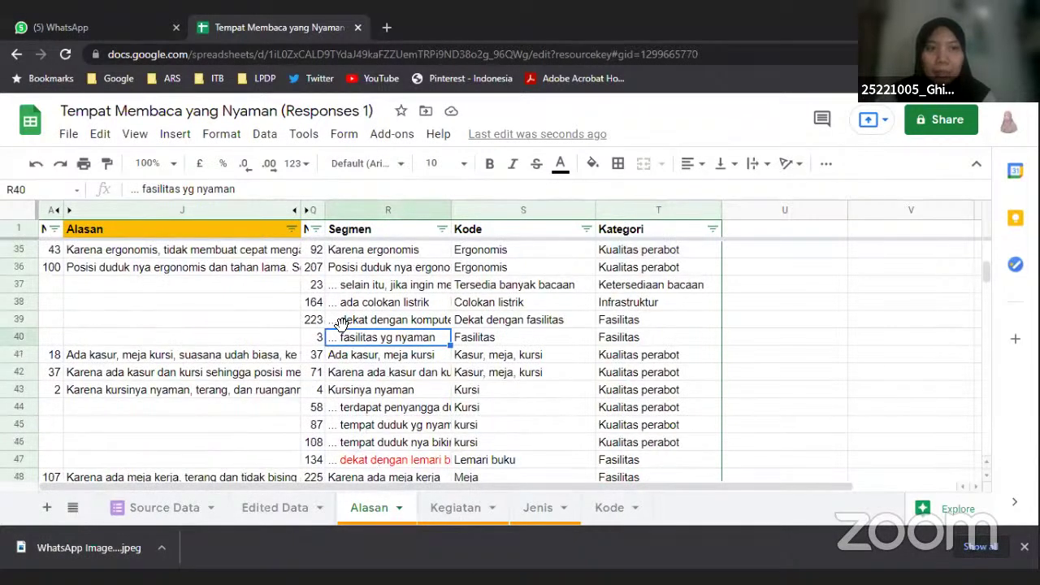
{"action": "scroll", "coordinate": [358, 338], "scroll_direction": "down", "scroll_amount": 15}
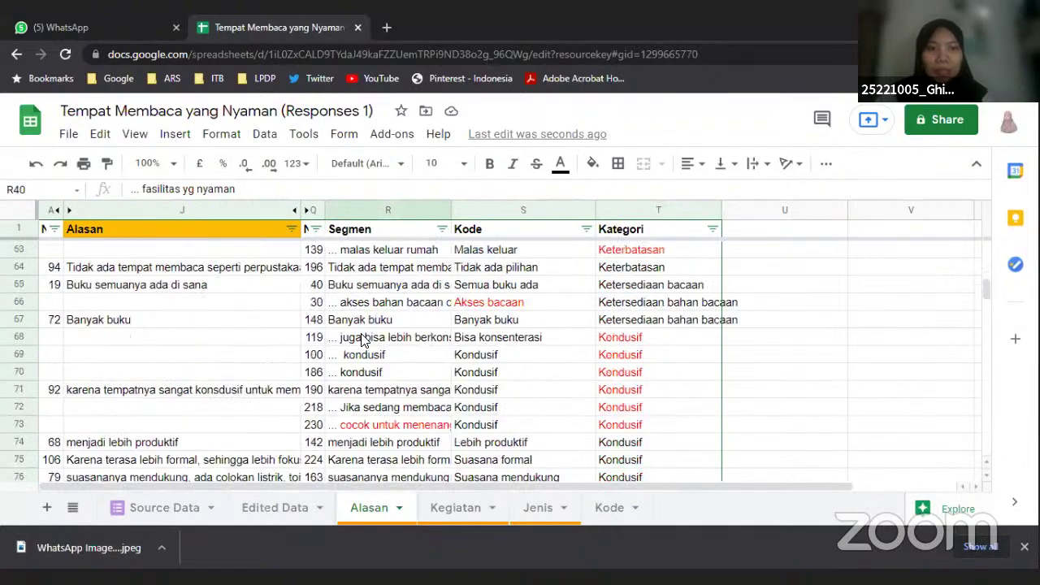
{"action": "scroll", "coordinate": [362, 340], "scroll_direction": "up", "scroll_amount": 2}
{"action": "left_click", "coordinate": [374, 324]}
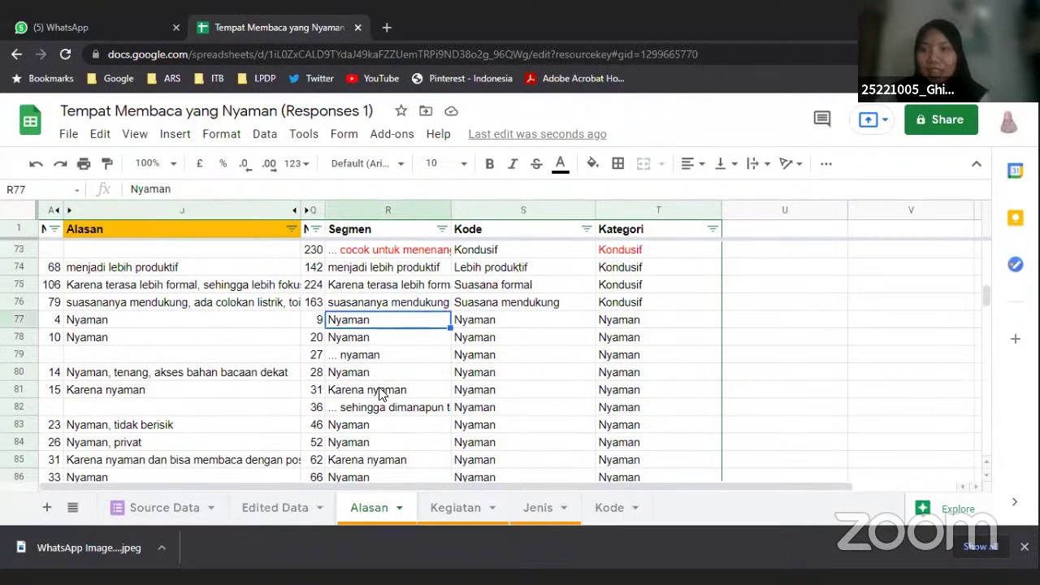
{"action": "scroll", "coordinate": [497, 338], "scroll_direction": "down", "scroll_amount": 1}
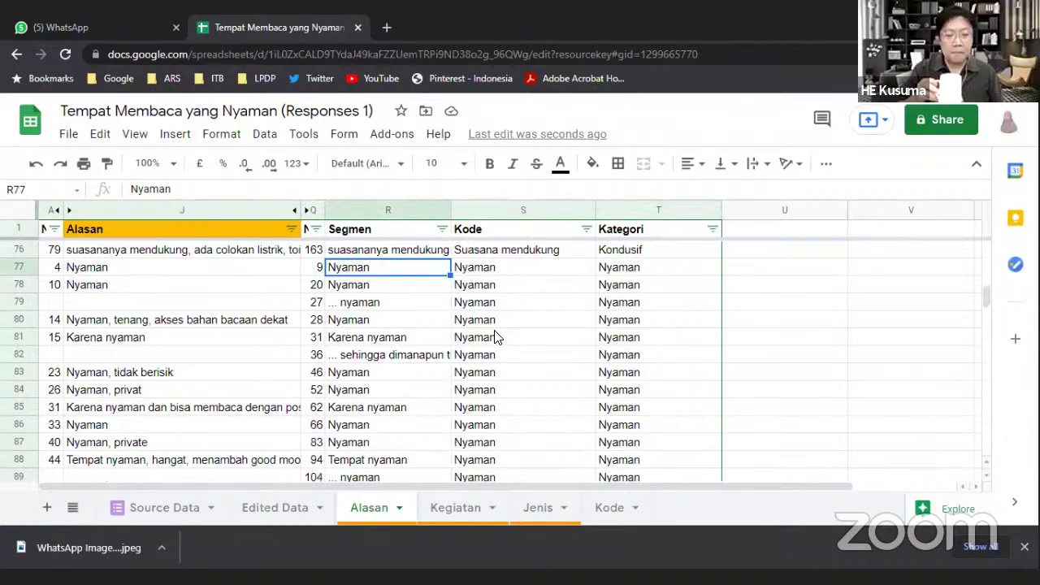
{"action": "scroll", "coordinate": [498, 338], "scroll_direction": "up", "scroll_amount": 3}
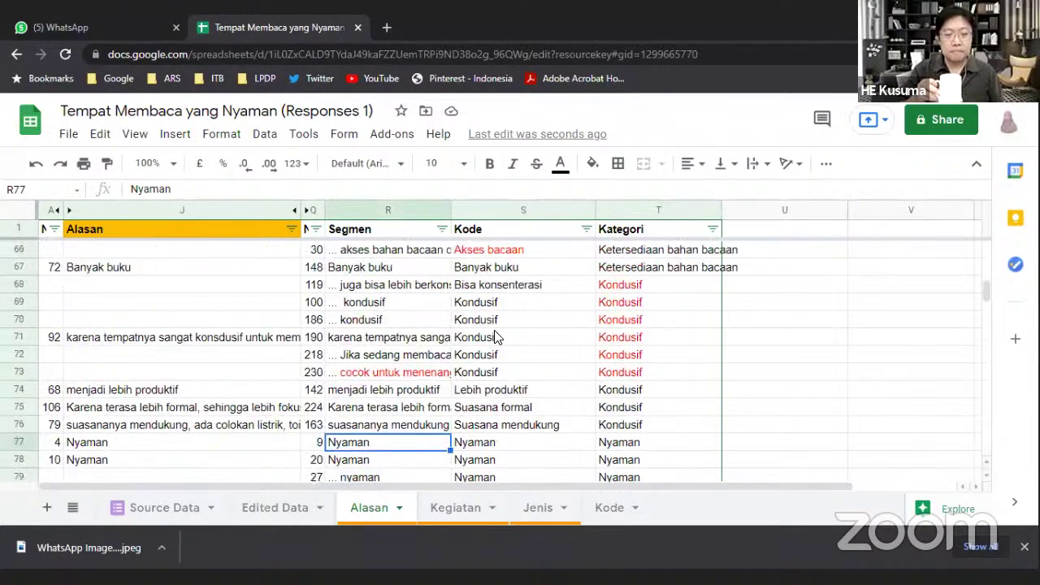
{"action": "scroll", "coordinate": [514, 393], "scroll_direction": "down", "scroll_amount": 2}
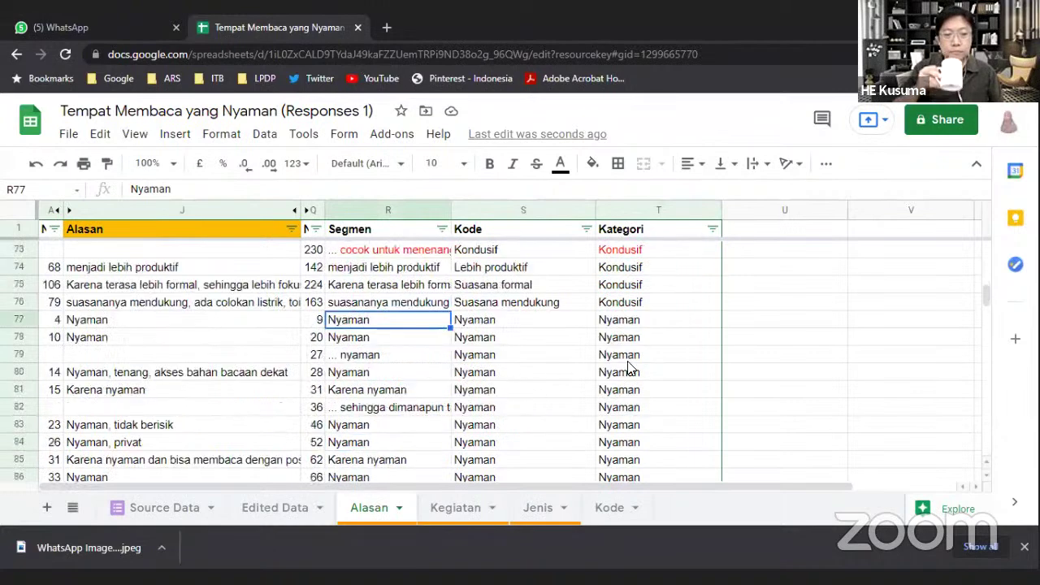
Set the category in T77 to "Kenyamanan" and fill it down through T106 for all "Nyaman" rows
{"action": "left_click", "coordinate": [625, 325]}
{"action": "type", "text": "Kenyamanan"}
{"action": "left_click", "coordinate": [704, 274]}
{"action": "left_click", "coordinate": [685, 320]}
{"action": "scroll", "coordinate": [699, 309], "scroll_direction": "down", "scroll_amount": 1}
{"action": "left_click_drag", "start_coordinate": [722, 260], "coordinate": [707, 366]}
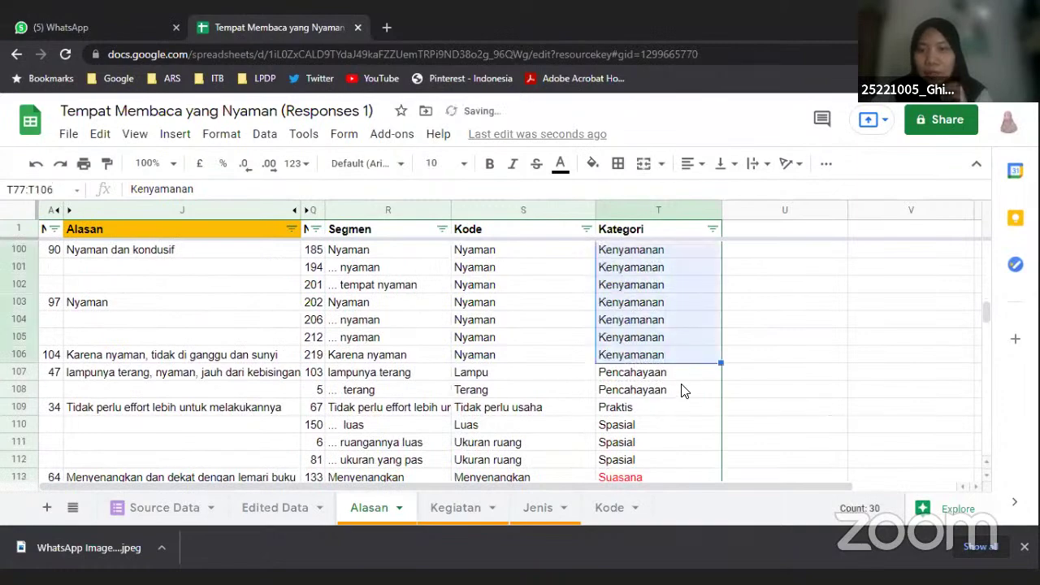
Review the Kategori column from the first rows down to the remaining "Fasilitas" entries
{"action": "scroll", "coordinate": [558, 414], "scroll_direction": "up", "scroll_amount": 10}
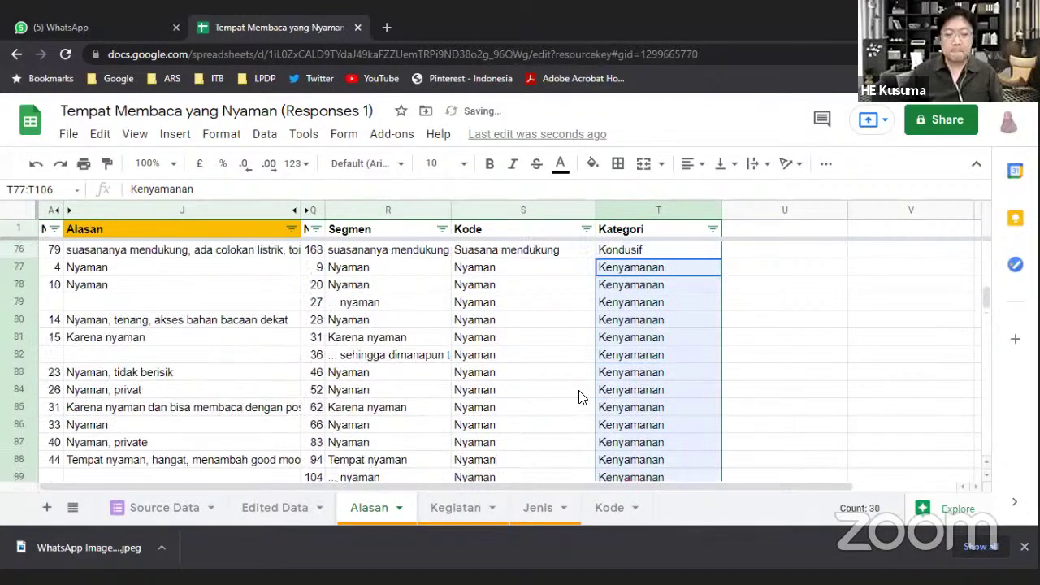
{"action": "scroll", "coordinate": [647, 396], "scroll_direction": "up", "scroll_amount": 1}
{"action": "scroll", "coordinate": [647, 396], "scroll_direction": "down", "scroll_amount": 3}
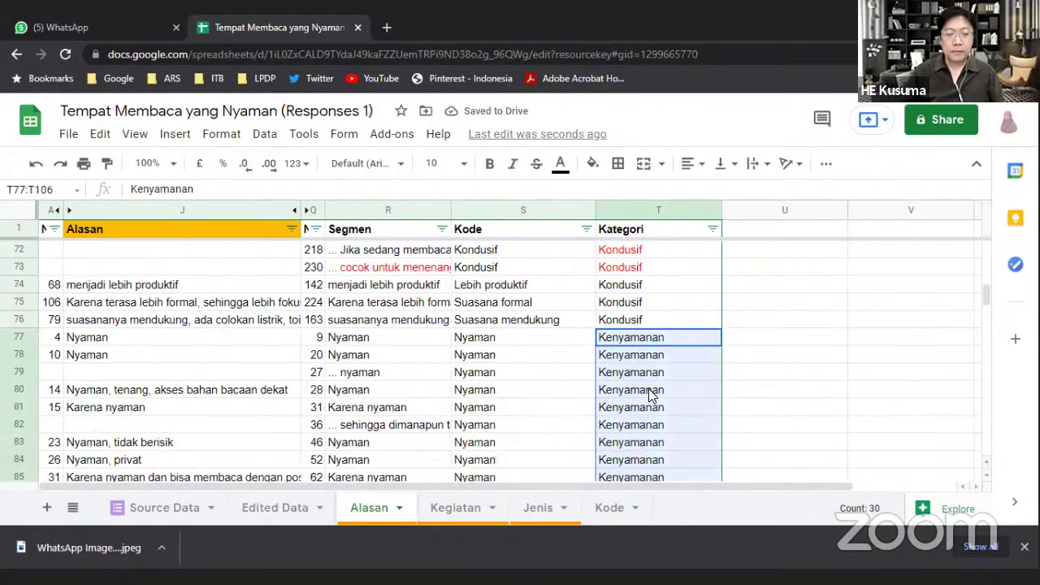
{"action": "scroll", "coordinate": [647, 395], "scroll_direction": "up", "scroll_amount": 4}
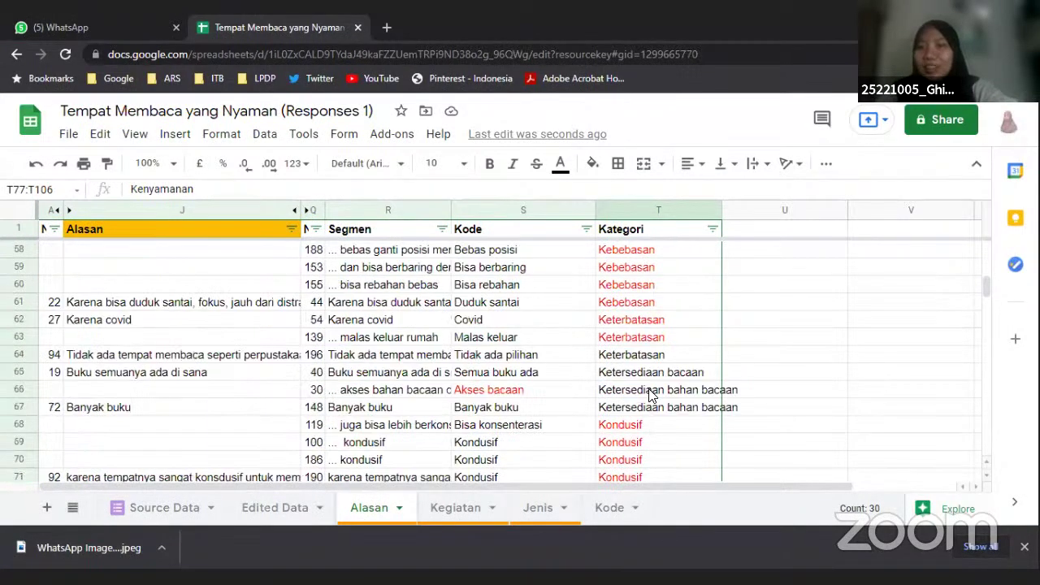
{"action": "scroll", "coordinate": [662, 428], "scroll_direction": "up", "scroll_amount": 15}
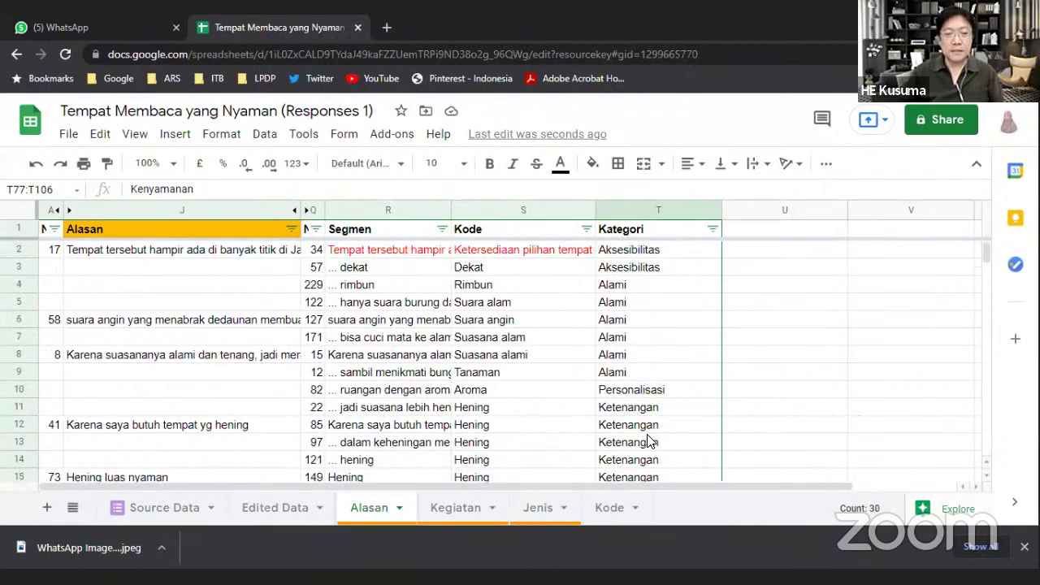
{"action": "scroll", "coordinate": [647, 441], "scroll_direction": "down", "scroll_amount": 9}
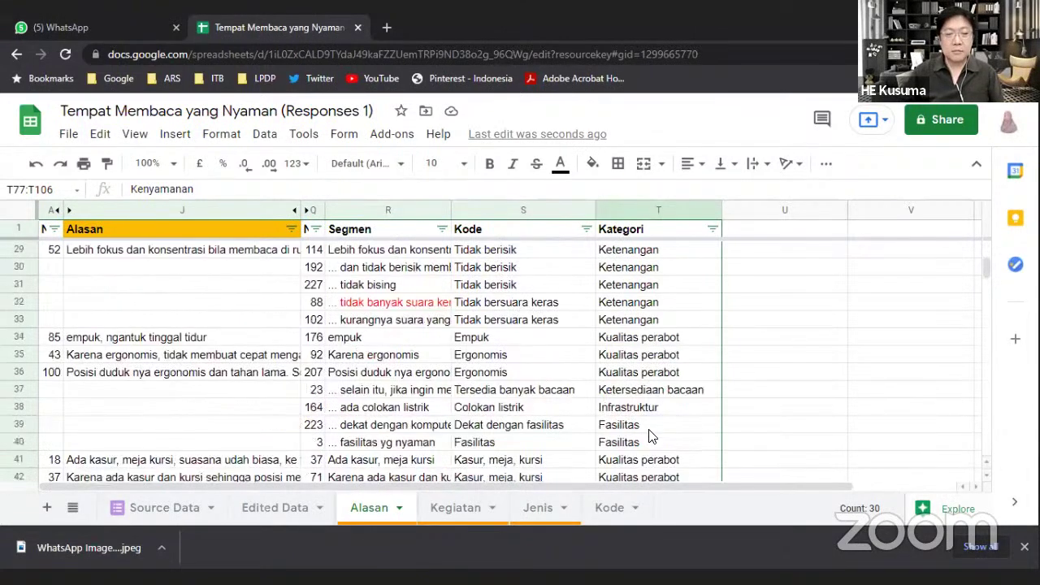
{"action": "left_click", "coordinate": [660, 390]}
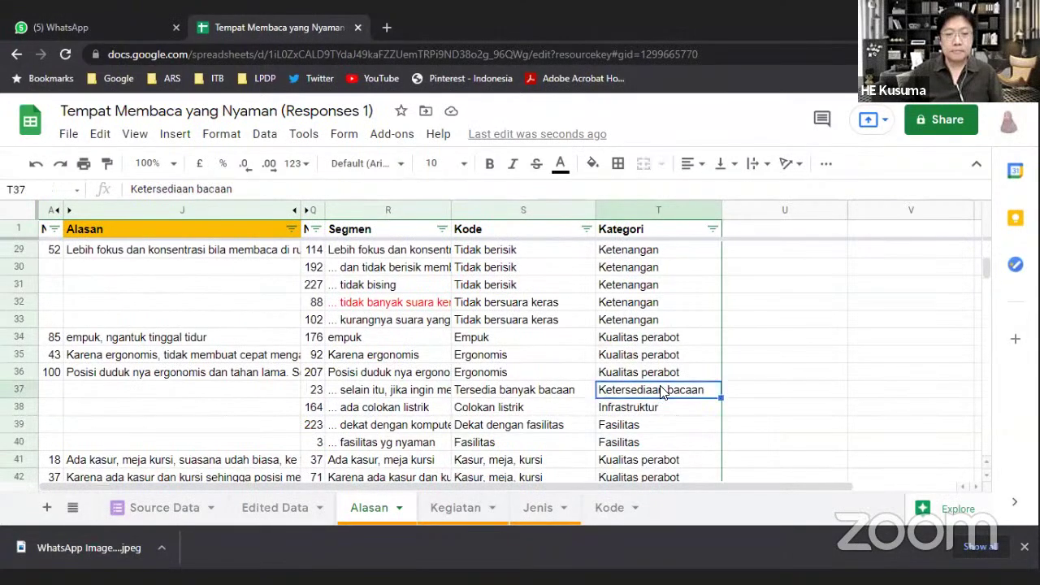
{"action": "scroll", "coordinate": [658, 389], "scroll_direction": "down", "scroll_amount": 2}
{"action": "left_click", "coordinate": [643, 325]}
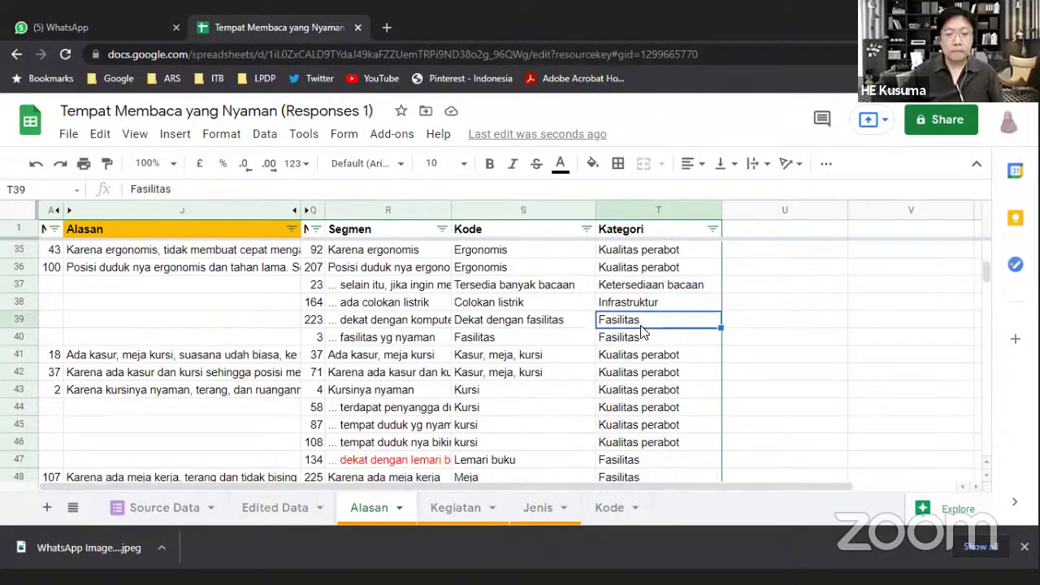
{"action": "scroll", "coordinate": [659, 301], "scroll_direction": "down", "scroll_amount": 1}
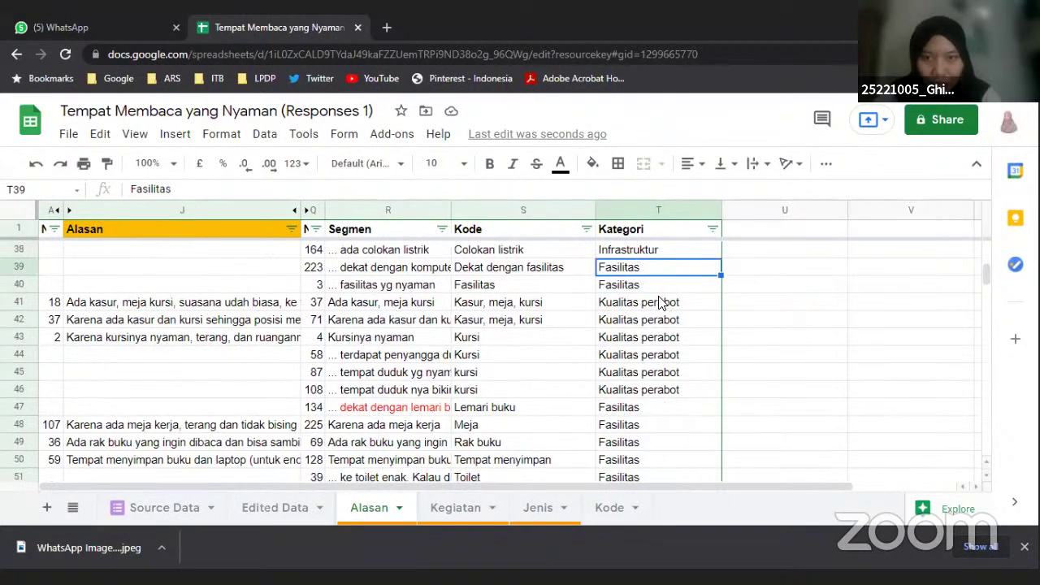
Copy the "Ketersediaan bacaan" category from T37 to the "Lemari buku" row in T47
{"action": "scroll", "coordinate": [650, 302], "scroll_direction": "up", "scroll_amount": 1}
{"action": "left_click", "coordinate": [650, 286]}
{"action": "scroll", "coordinate": [622, 431], "scroll_direction": "down", "scroll_amount": 2}
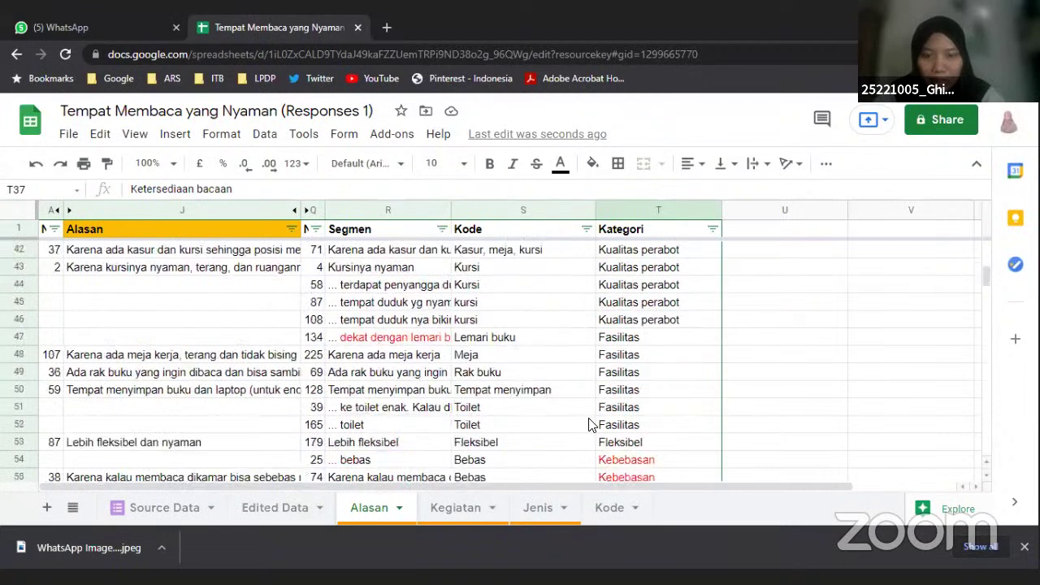
{"action": "left_click", "coordinate": [648, 340]}
{"action": "type", "text": "Ketersediaan bacaan"}
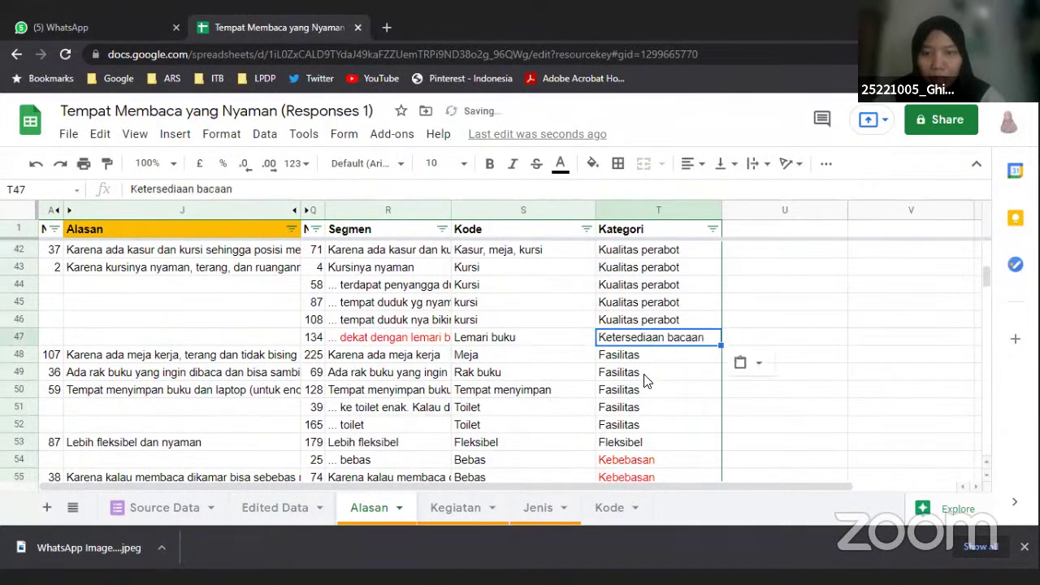
Copy the "Ketersediaan bacaan" category from T47 into T49:T50 for the "Rak buku" and "Tempat menyimpan" rows
{"action": "left_click", "coordinate": [663, 324]}
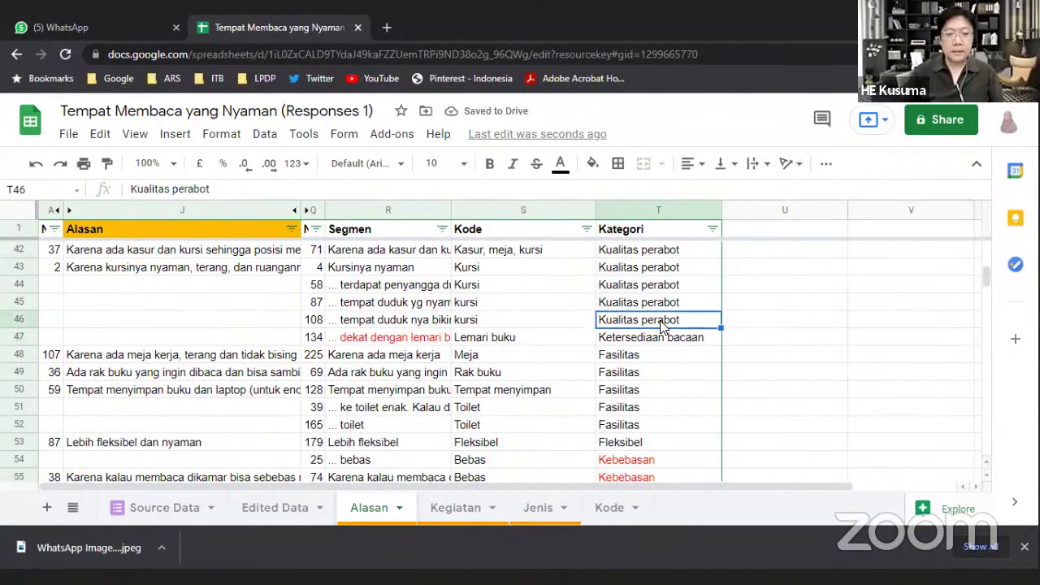
{"action": "left_click", "coordinate": [651, 340]}
{"action": "key", "text": "ctrl+c"}
{"action": "left_click", "coordinate": [636, 377]}
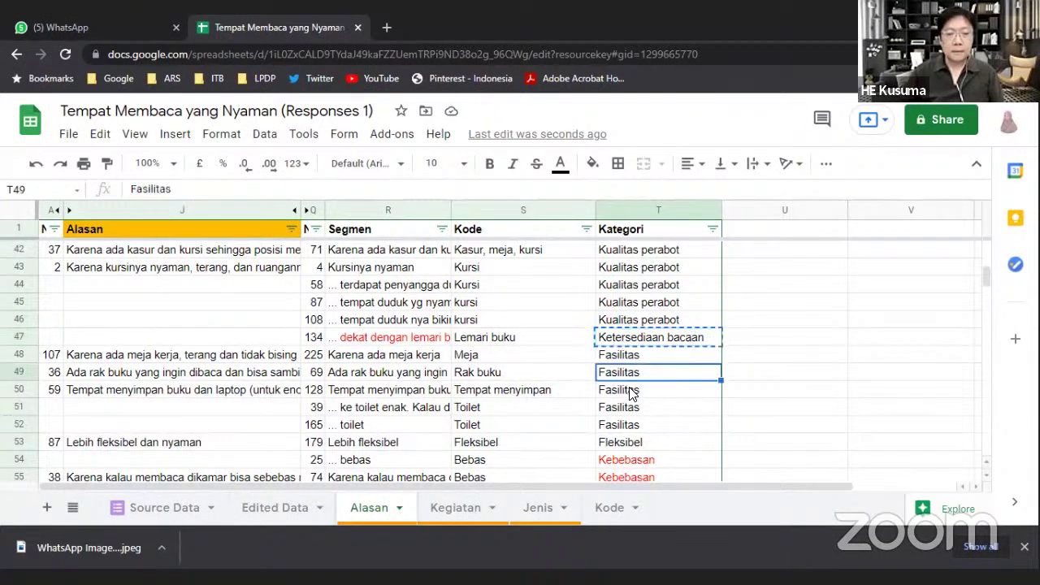
{"action": "left_click", "coordinate": [633, 393], "text": "shift"}
{"action": "key", "text": "ctrl+v"}
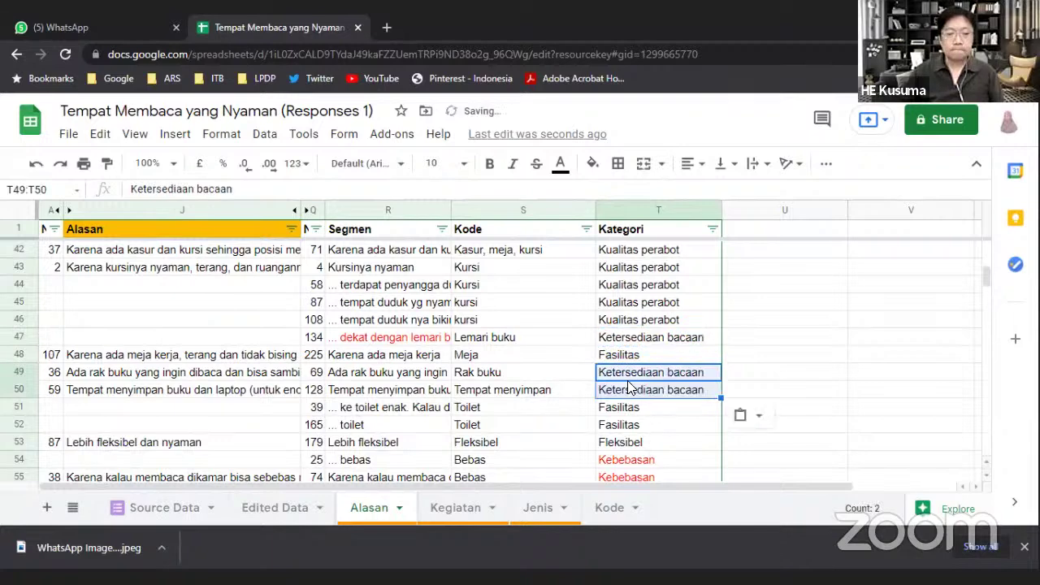
Copy the "Kualitas perabot" category from T46 to the "Meja" row in T48
{"action": "left_click", "coordinate": [633, 315]}
{"action": "key", "text": "ctrl+c"}
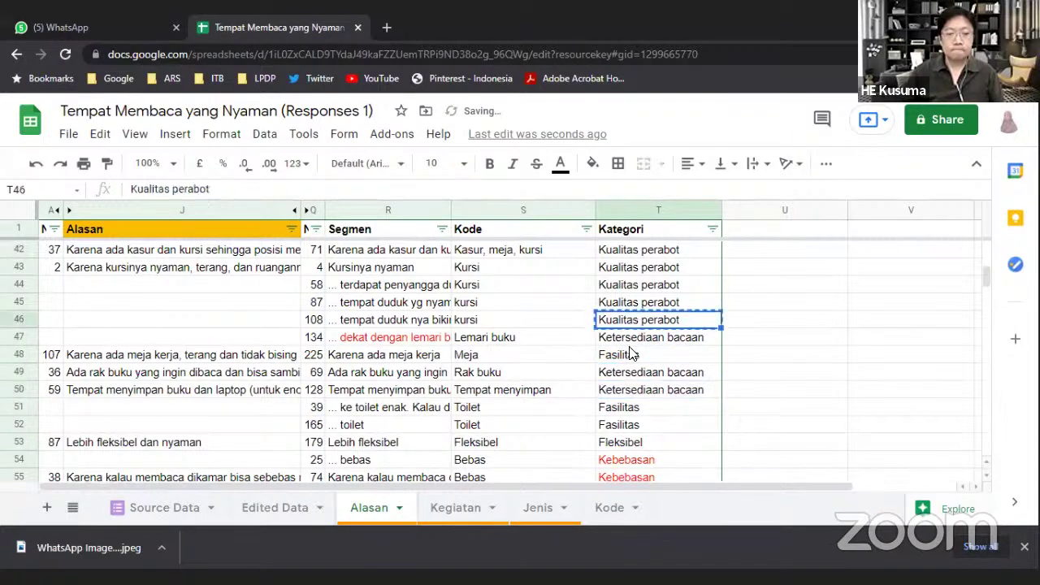
{"action": "left_click", "coordinate": [638, 363]}
{"action": "key", "text": "ctrl+v"}
{"action": "scroll", "coordinate": [639, 365], "scroll_direction": "down", "scroll_amount": 1}
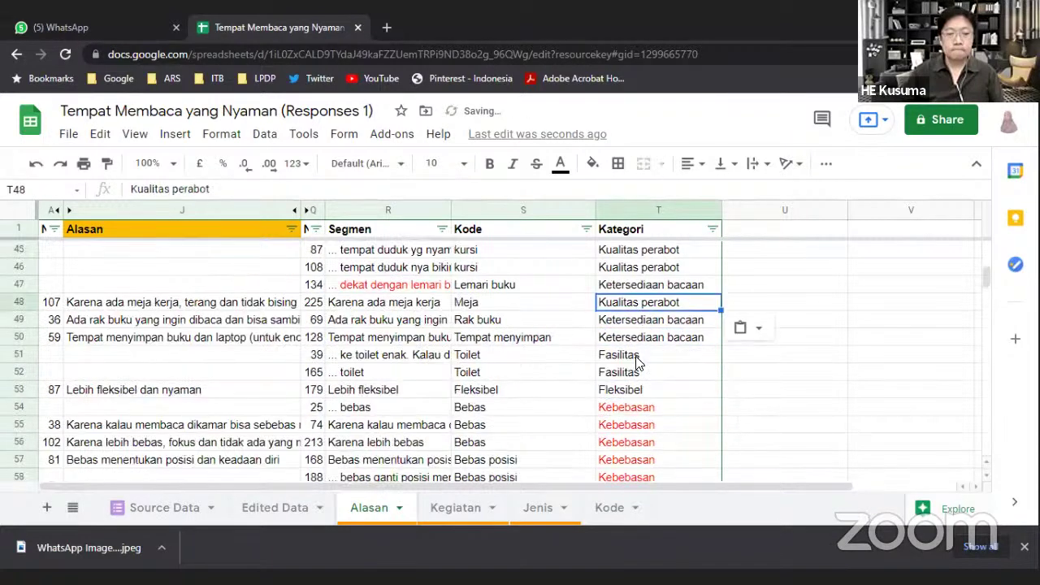
Change the category of the "Fleksibel" row in T53 to "Fleksibilitas" and select that cell again
{"action": "scroll", "coordinate": [611, 399], "scroll_direction": "down", "scroll_amount": 1}
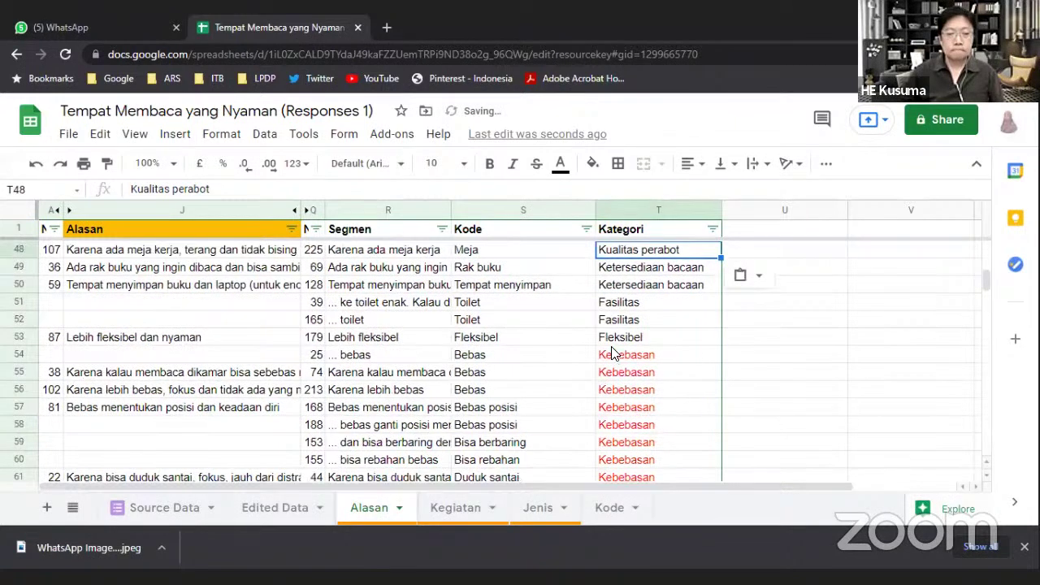
{"action": "left_click", "coordinate": [524, 342]}
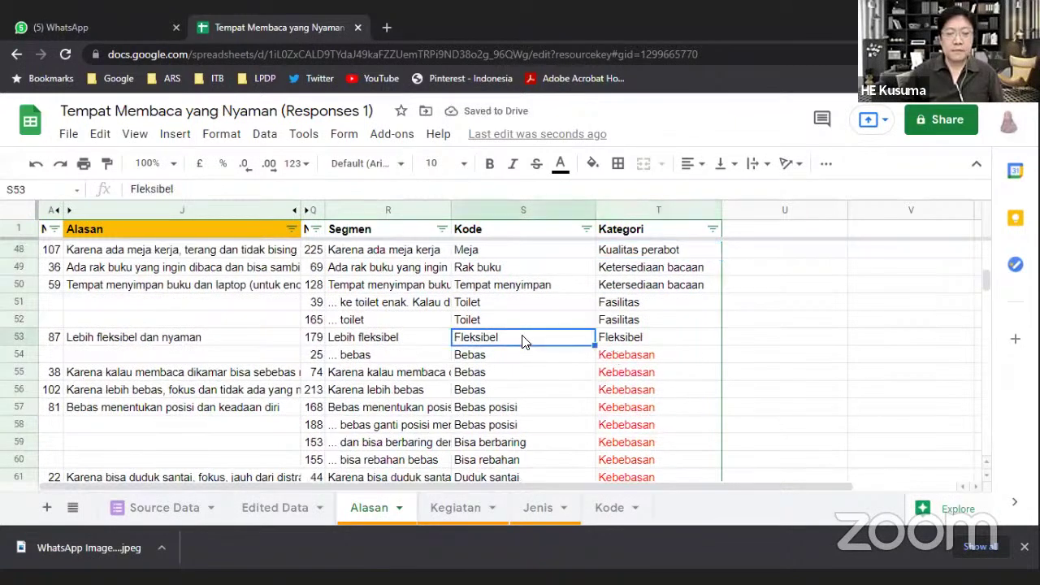
{"action": "left_click", "coordinate": [621, 338]}
{"action": "left_click", "coordinate": [214, 189]}
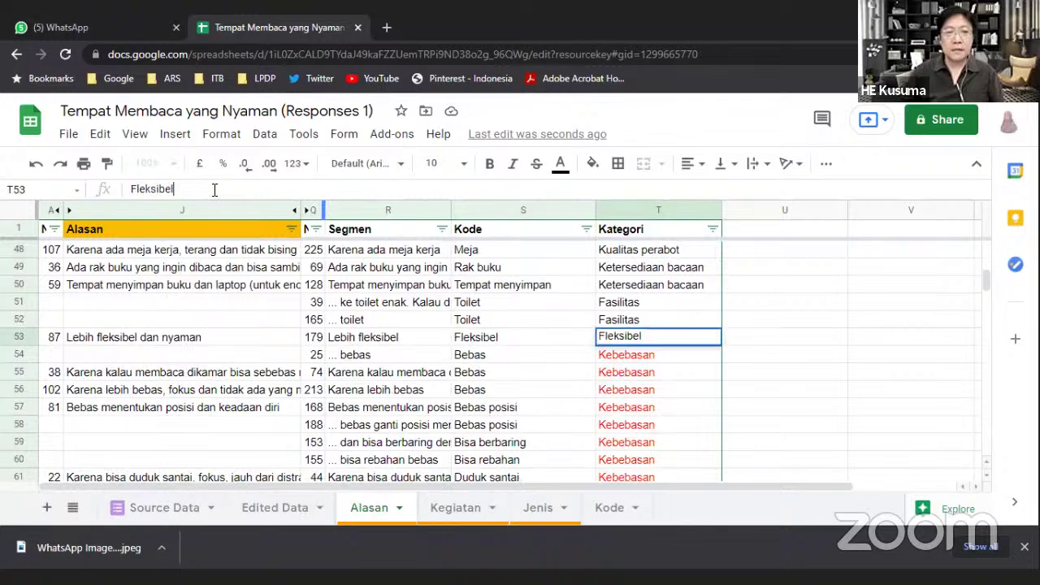
{"action": "type", "text": "ilitas"}
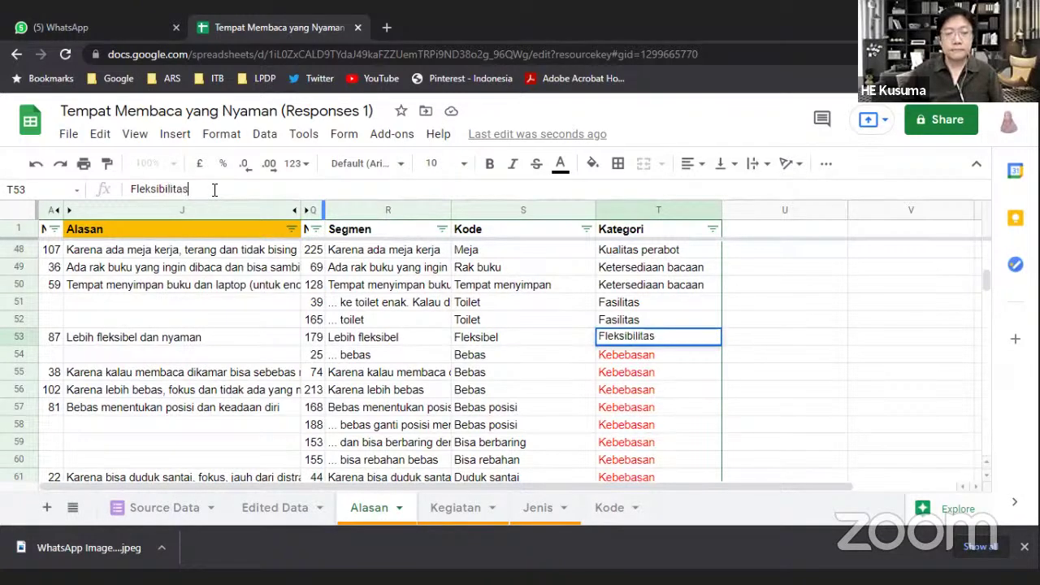
{"action": "key", "text": "Return"}
{"action": "scroll", "coordinate": [330, 325], "scroll_direction": "down", "scroll_amount": 1}
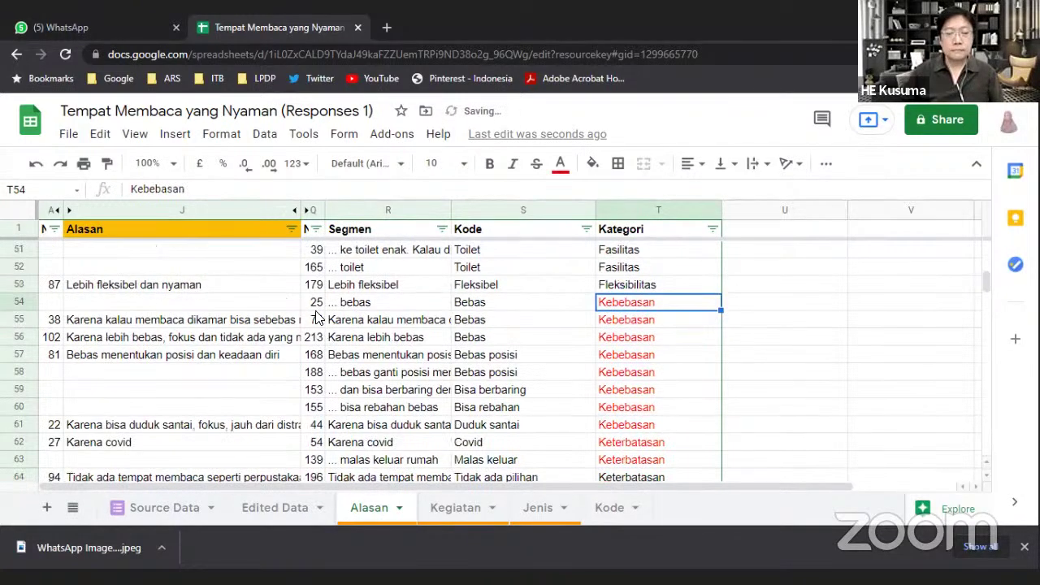
{"action": "left_click", "coordinate": [631, 289]}
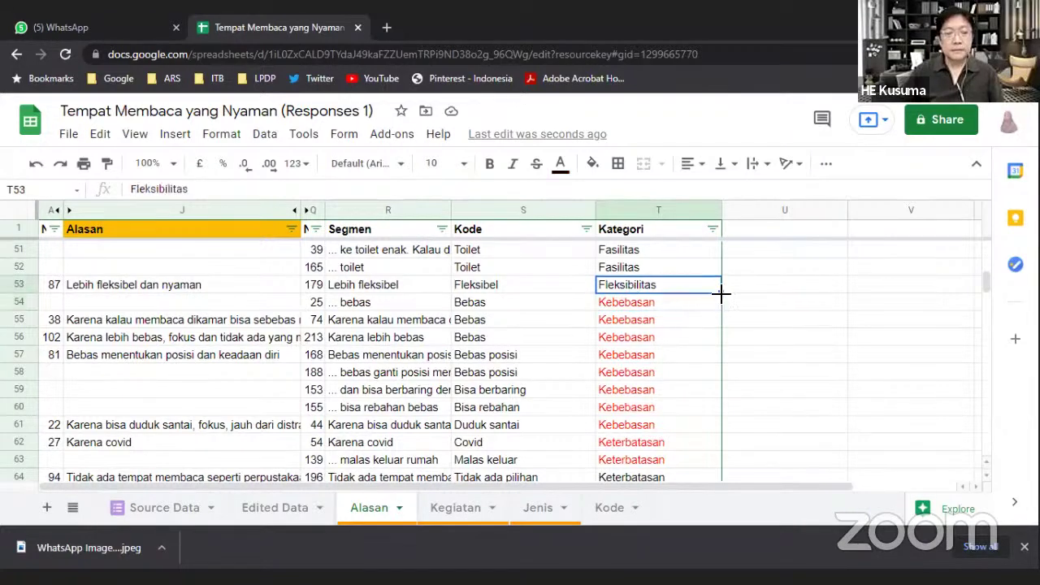
Fill the "Fleksibilitas" category from T53 down through T61, replacing the Kebebasan entries
{"action": "left_click_drag", "start_coordinate": [721, 292], "coordinate": [720, 426]}
{"action": "scroll", "coordinate": [669, 379], "scroll_direction": "down", "scroll_amount": 1}
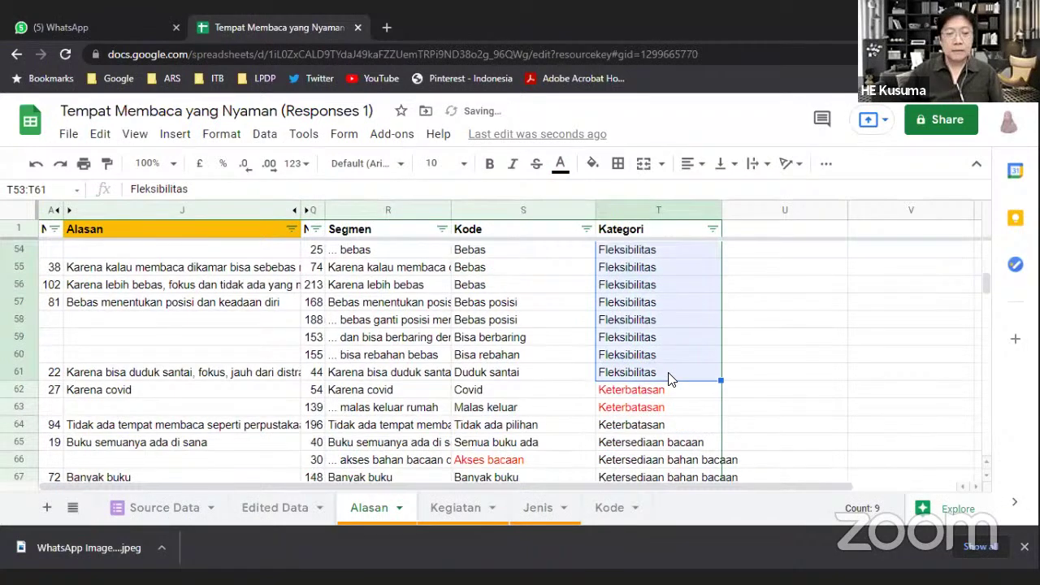
{"action": "scroll", "coordinate": [669, 378], "scroll_direction": "up", "scroll_amount": 1}
{"action": "scroll", "coordinate": [669, 379], "scroll_direction": "down", "scroll_amount": 1}
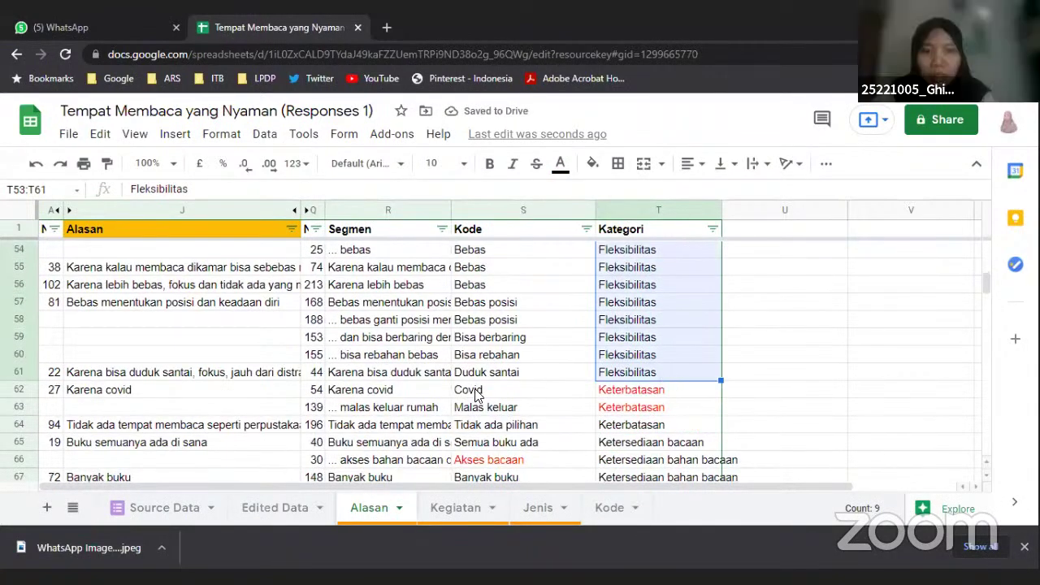
{"action": "left_click", "coordinate": [483, 392]}
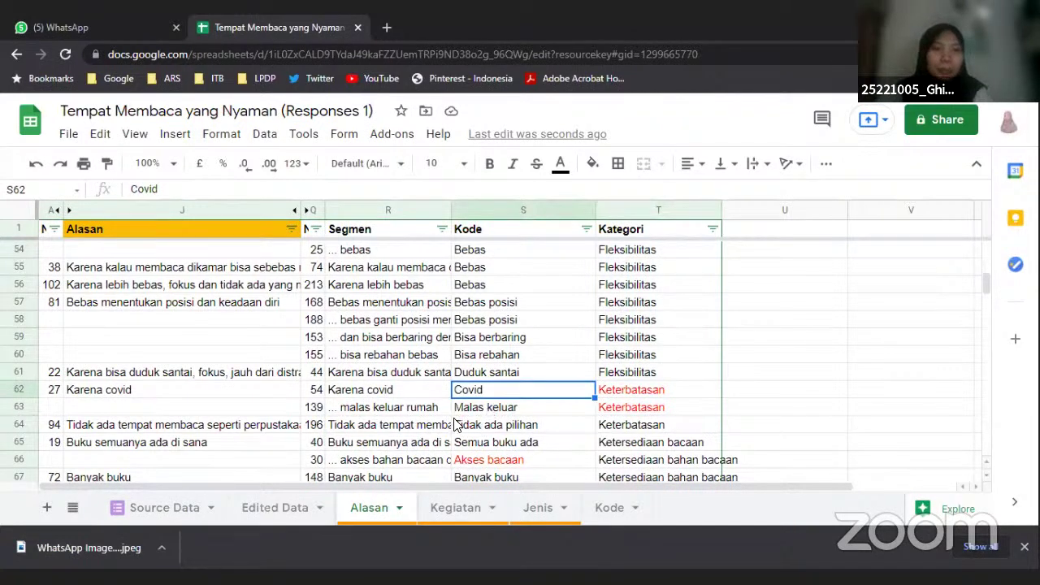
{"action": "left_click", "coordinate": [614, 395]}
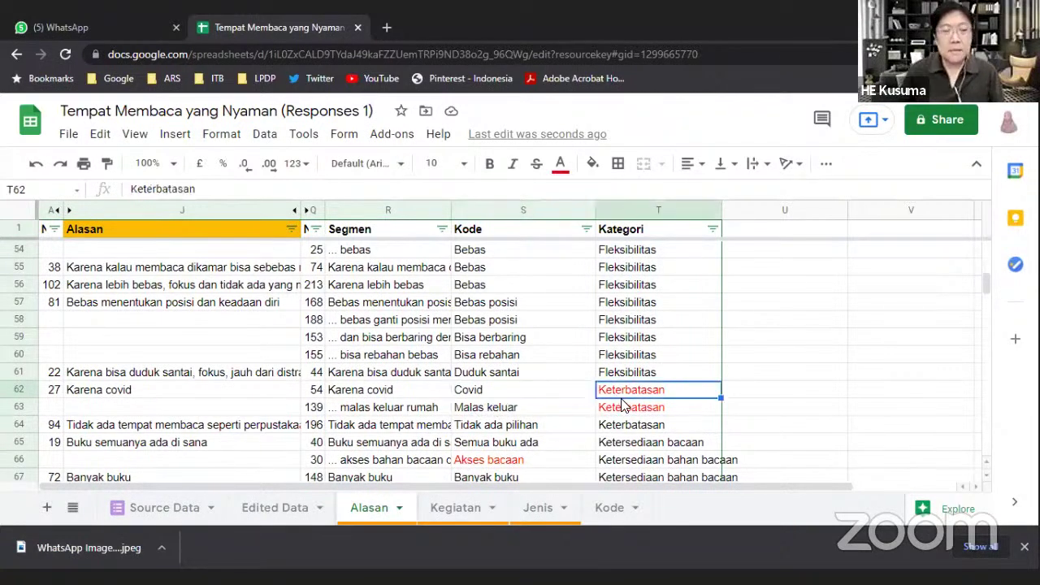
{"action": "scroll", "coordinate": [625, 421], "scroll_direction": "down", "scroll_amount": 1}
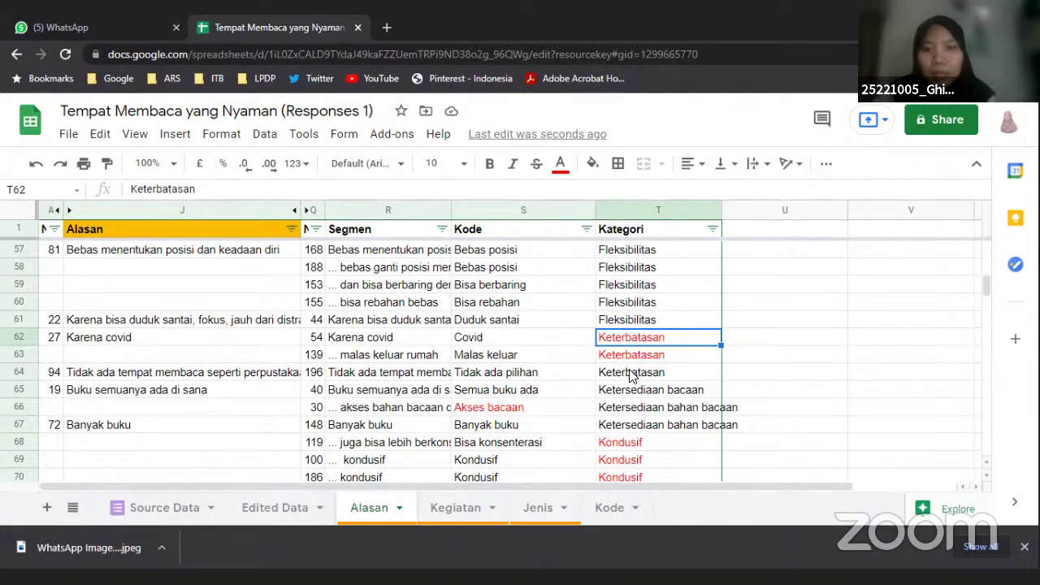
{"action": "left_click", "coordinate": [551, 378]}
{"action": "left_click", "coordinate": [623, 378]}
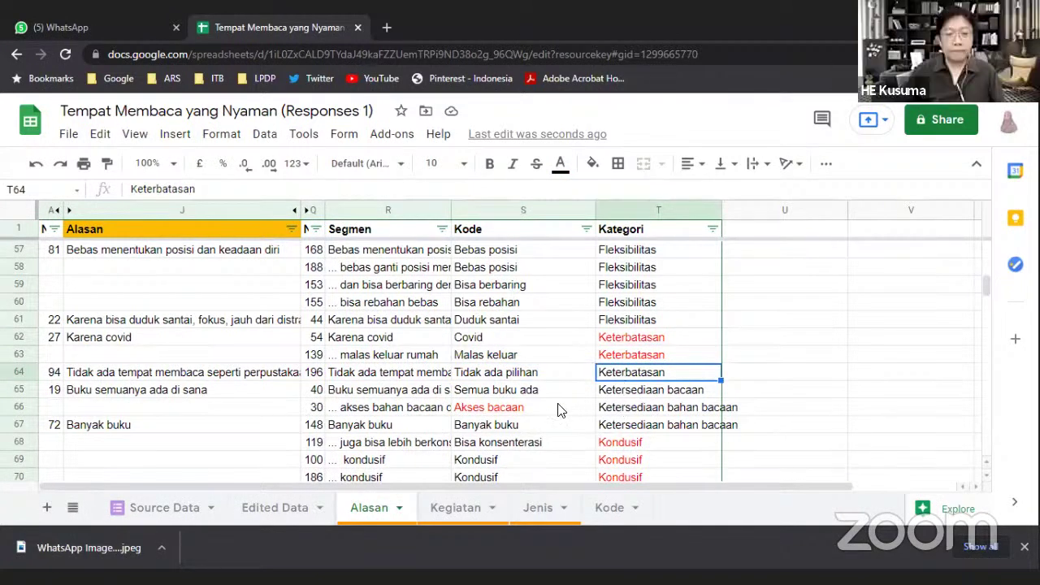
Copy the "Ketersediaan bacaan" category from T65 into T66:T67 for the "Akses bacaan" and "Banyak buku" rows
{"action": "left_click", "coordinate": [631, 398]}
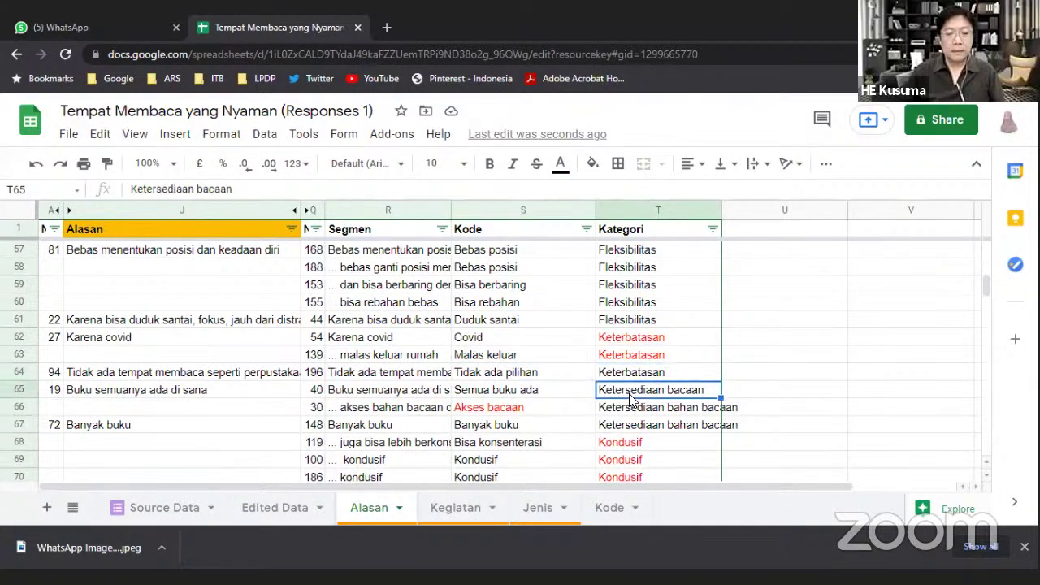
{"action": "scroll", "coordinate": [617, 396], "scroll_direction": "down", "scroll_amount": 1}
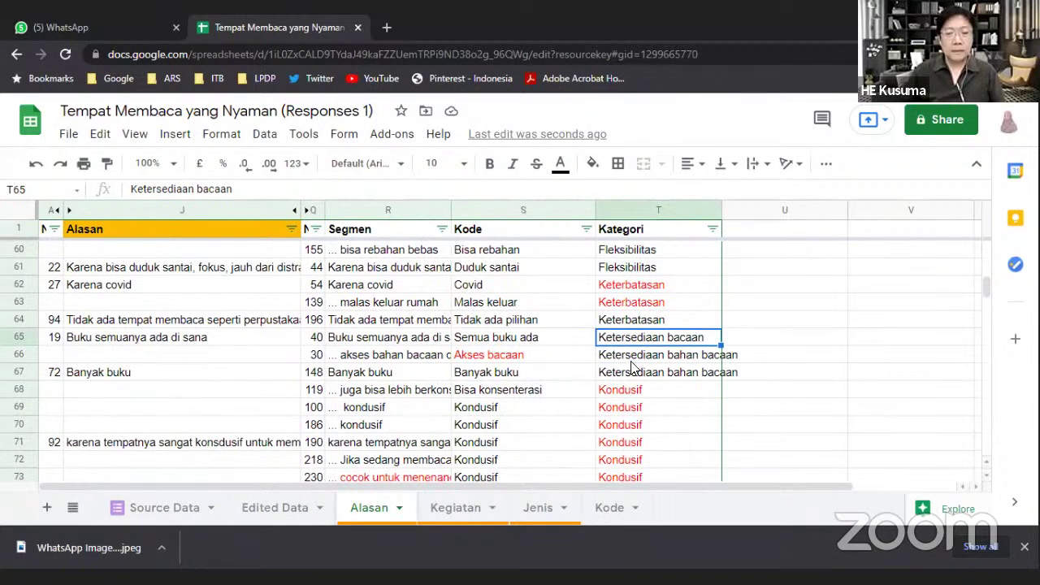
{"action": "left_click_drag", "start_coordinate": [721, 343], "coordinate": [721, 379]}
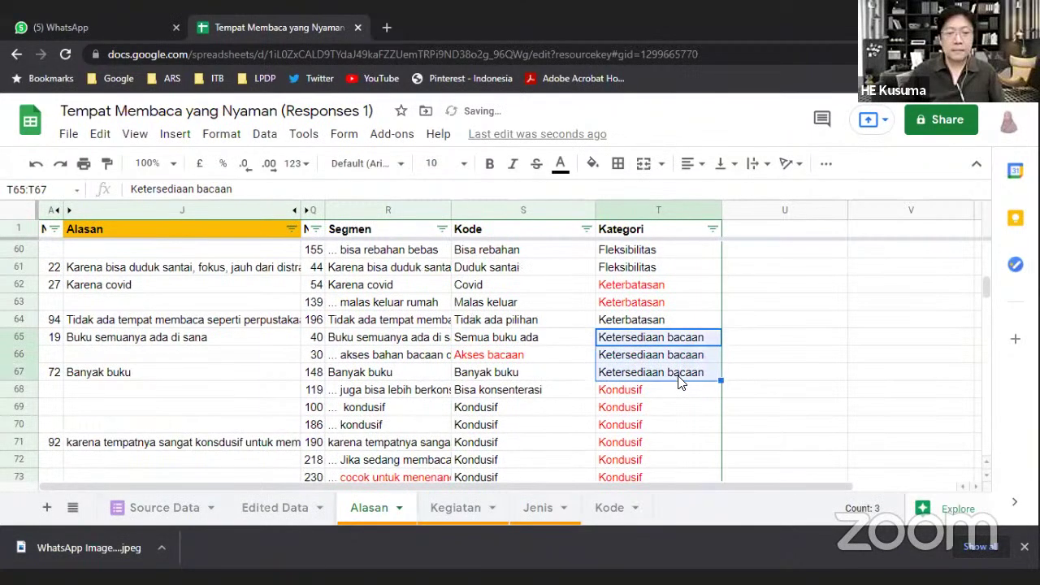
Review the codes and categories of the Kondusif rows 68 to 76 and the start of the Kenyamanan rows
{"action": "scroll", "coordinate": [681, 382], "scroll_direction": "down", "scroll_amount": 1}
{"action": "left_click", "coordinate": [543, 343]}
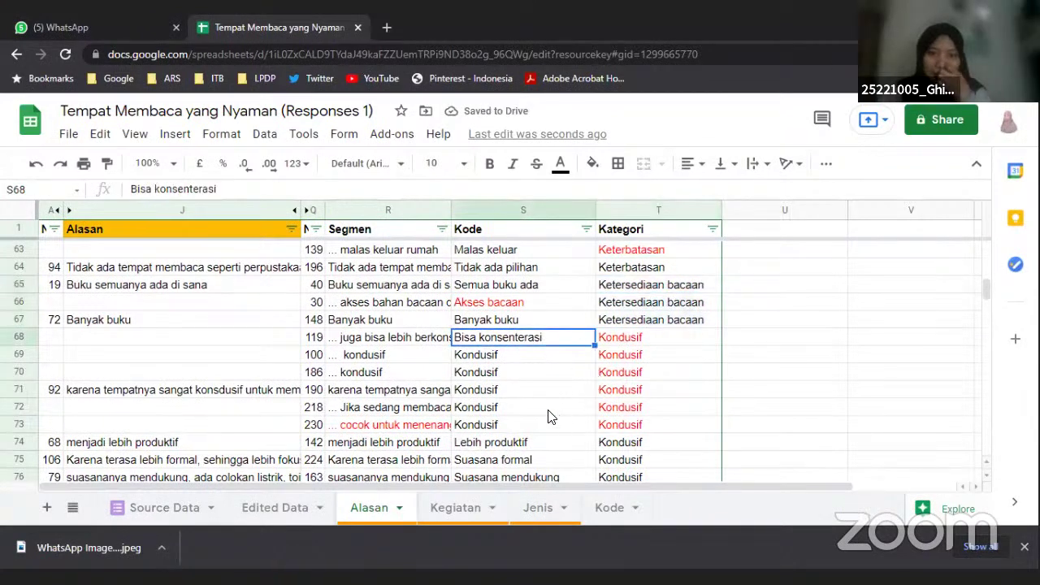
{"action": "left_click", "coordinate": [651, 342]}
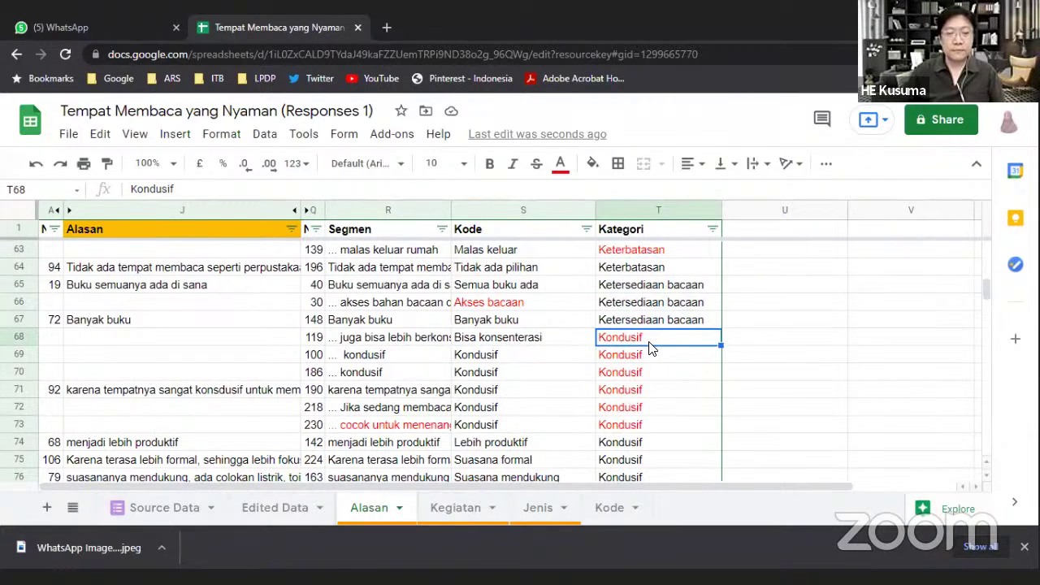
{"action": "scroll", "coordinate": [650, 346], "scroll_direction": "down", "scroll_amount": 2}
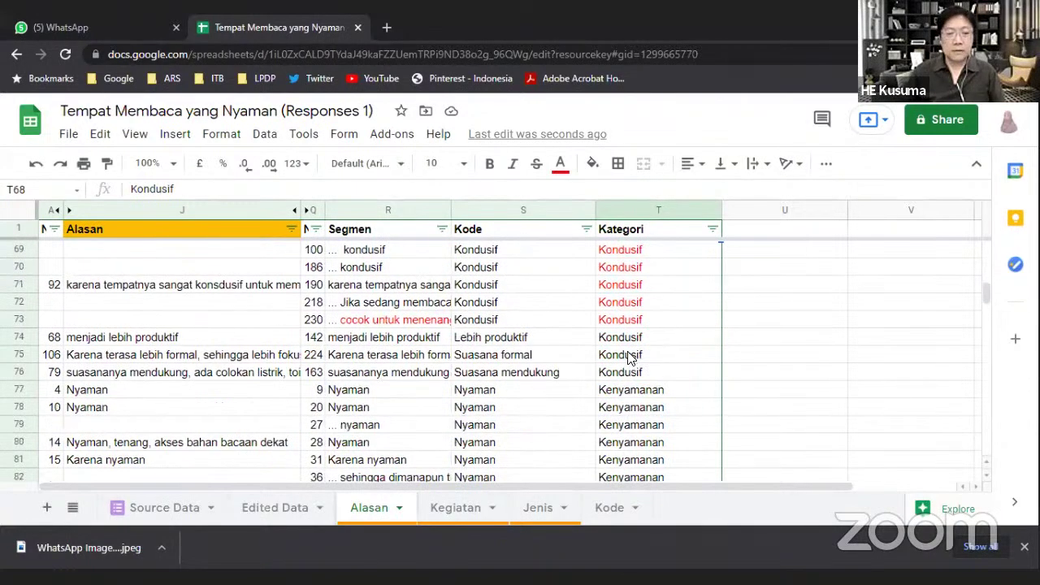
{"action": "scroll", "coordinate": [618, 356], "scroll_direction": "up", "scroll_amount": 1}
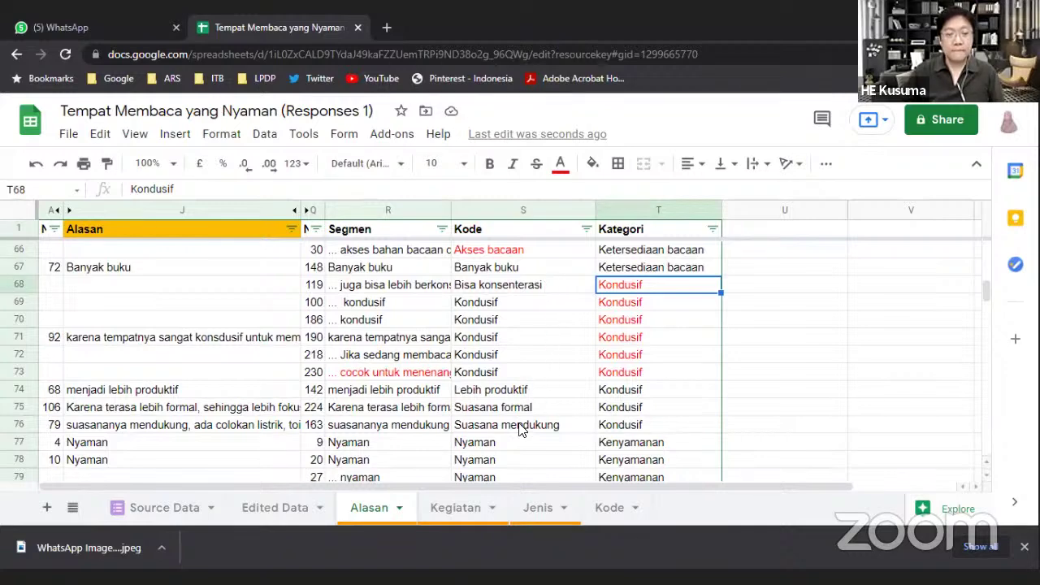
{"action": "scroll", "coordinate": [536, 412], "scroll_direction": "down", "scroll_amount": 1}
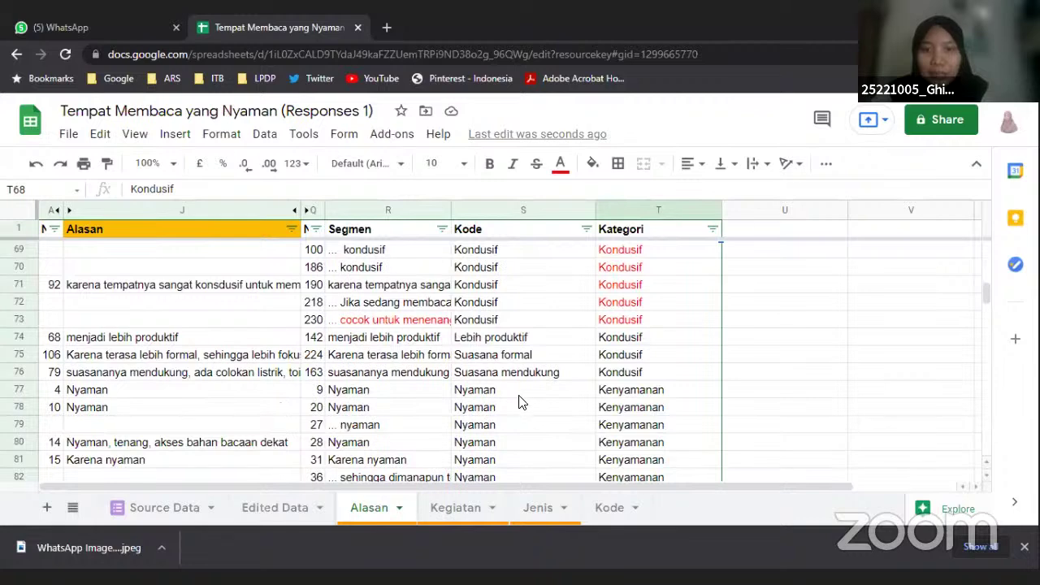
{"action": "left_click", "coordinate": [625, 396]}
{"action": "scroll", "coordinate": [624, 396], "scroll_direction": "down", "scroll_amount": 1}
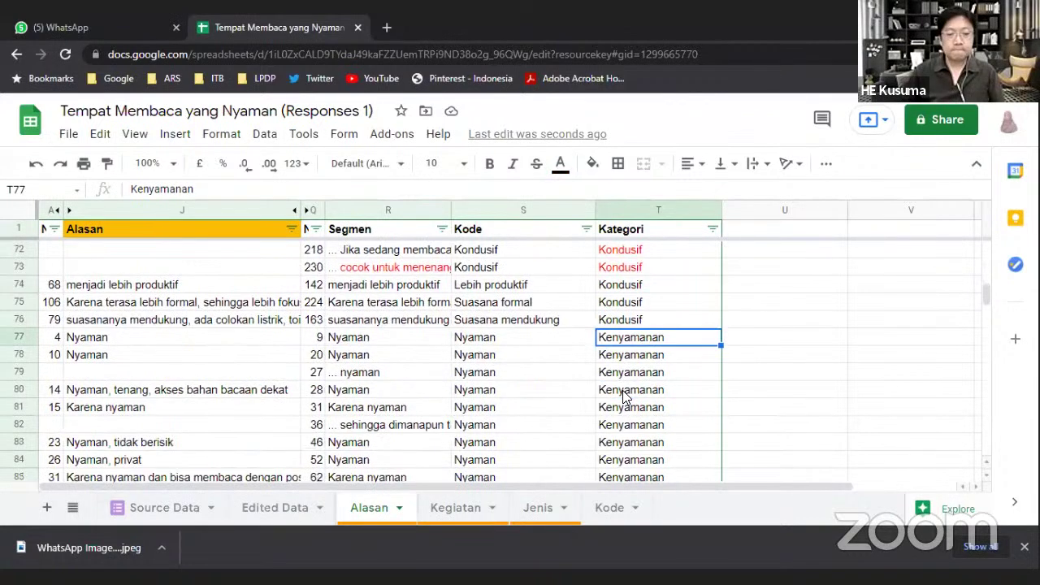
Sort the table in ascending order by segment number and select the "cocok untuk menenangkan pikiran dan fokus membaca buku" segment in R231
{"action": "left_click", "coordinate": [399, 269]}
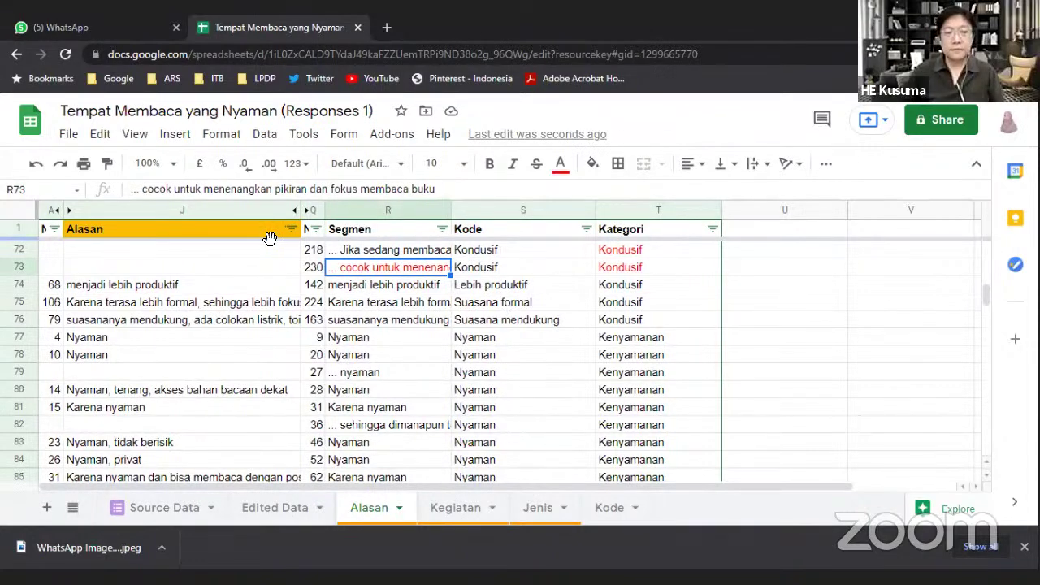
{"action": "left_click", "coordinate": [315, 229]}
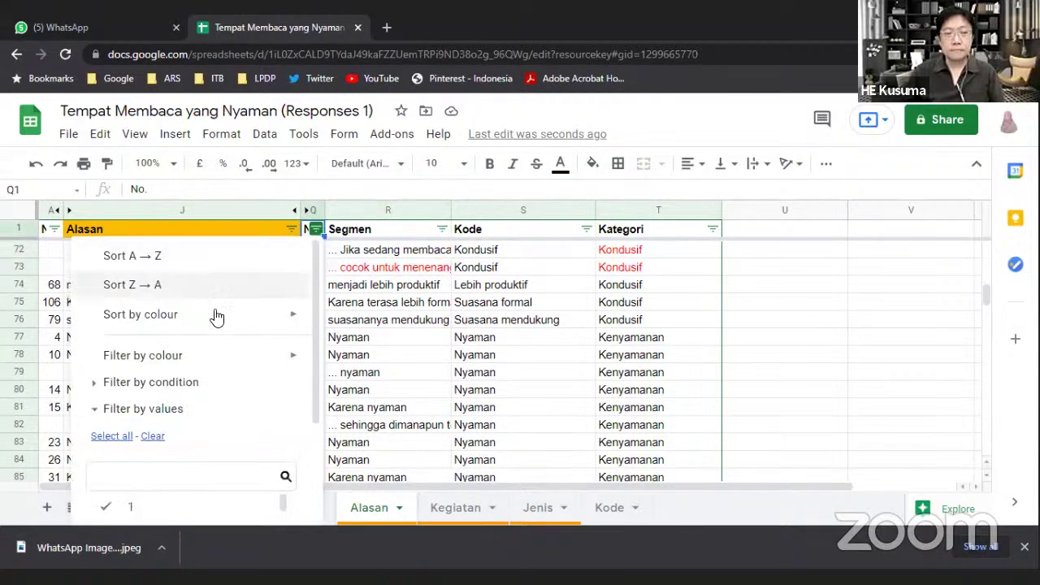
{"action": "left_click", "coordinate": [192, 257]}
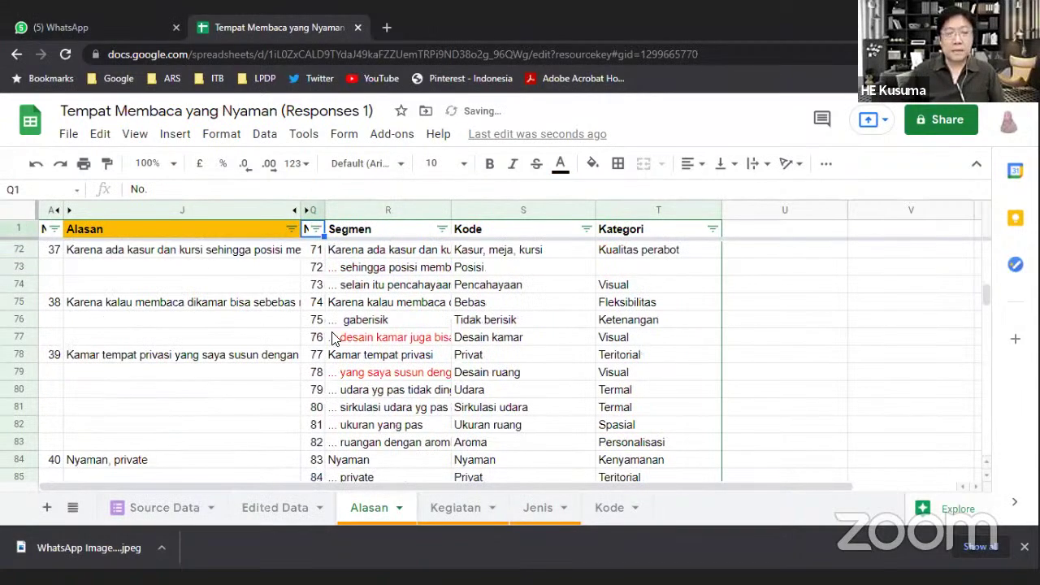
{"action": "scroll", "coordinate": [341, 348], "scroll_direction": "down", "scroll_amount": 14}
{"action": "scroll", "coordinate": [342, 347], "scroll_direction": "down", "scroll_amount": 20}
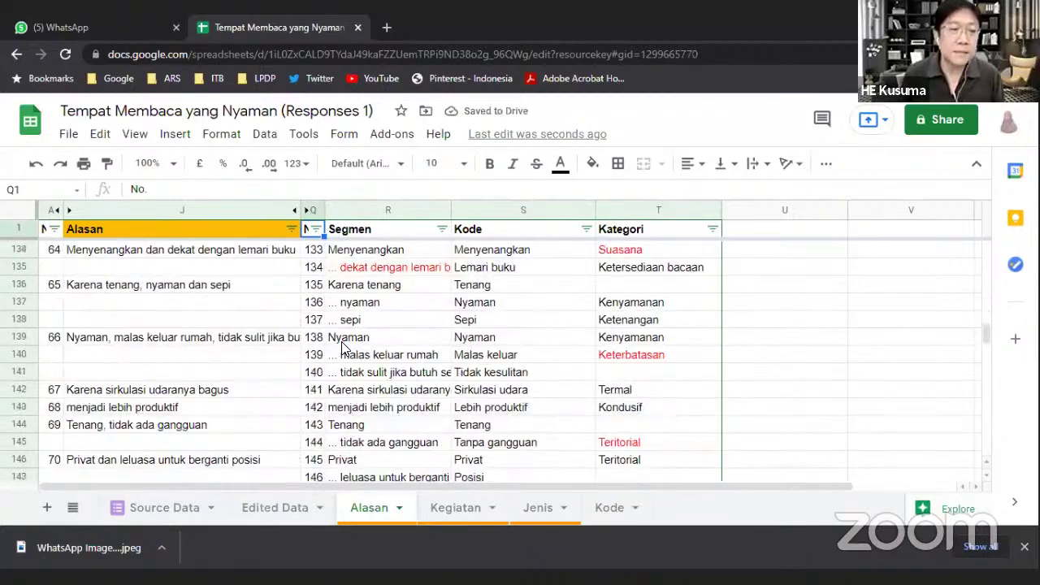
{"action": "scroll", "coordinate": [341, 348], "scroll_direction": "down", "scroll_amount": 14}
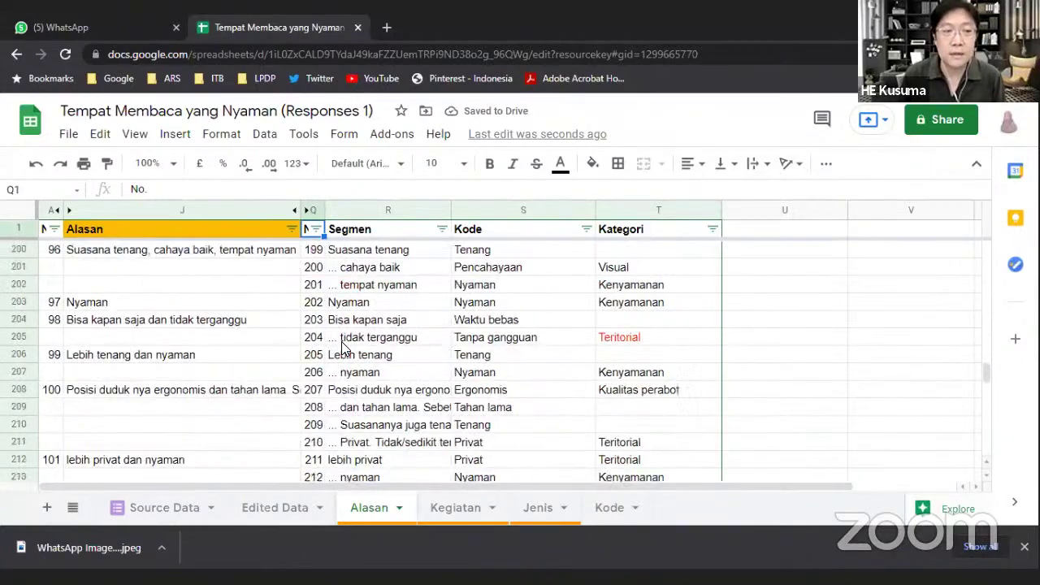
{"action": "left_click", "coordinate": [341, 358]}
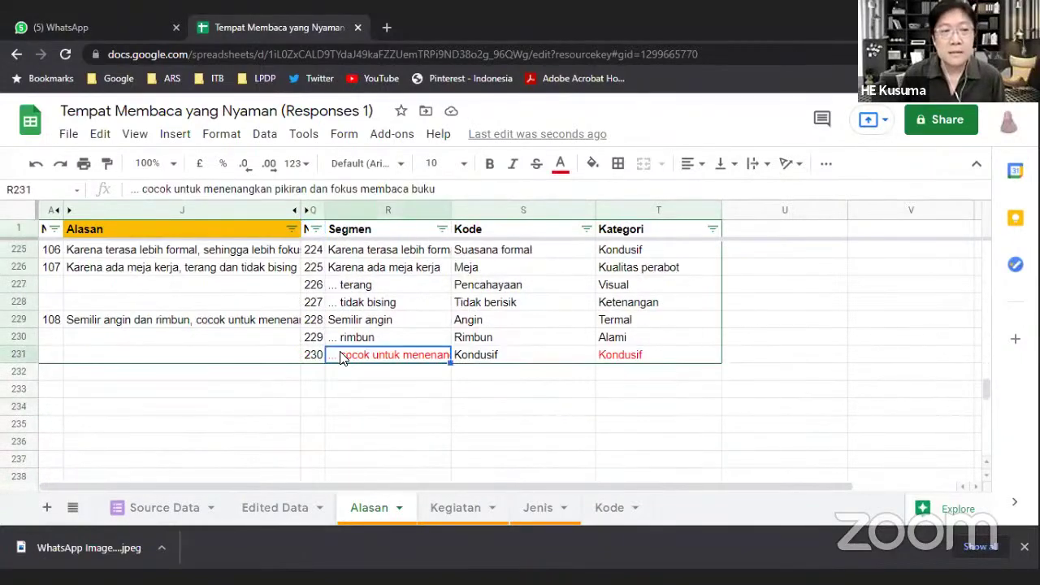
Extend the segment numbering by one row, to 231 in Q232
{"action": "left_click", "coordinate": [315, 371]}
{"action": "left_click", "coordinate": [312, 356]}
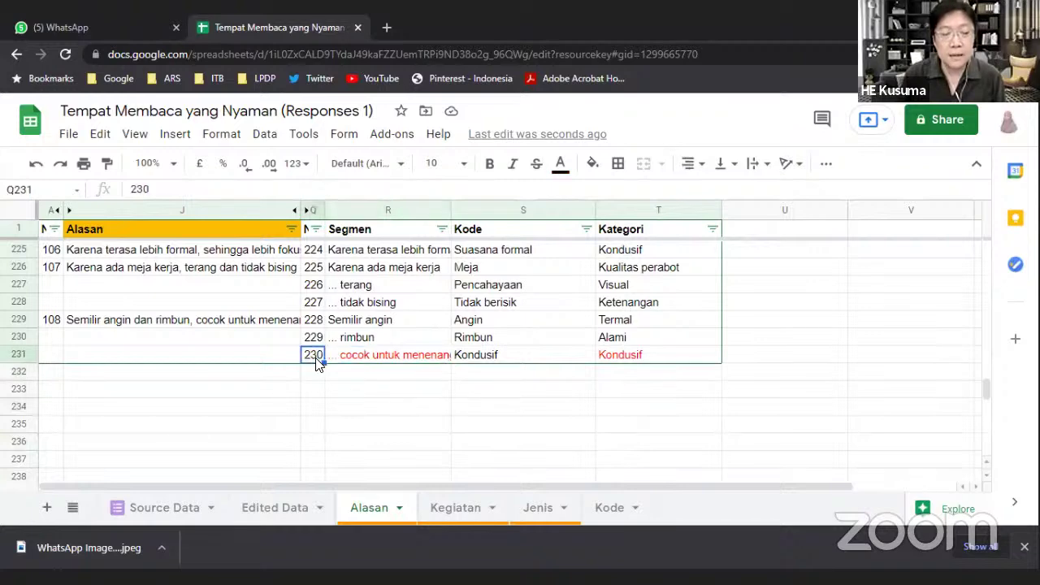
{"action": "left_click_drag", "start_coordinate": [313, 336], "coordinate": [323, 380]}
Move "dan fokus membaca buku" out of the R231 segment into R232 and prefix it with an ellipsis
{"action": "left_click", "coordinate": [385, 361]}
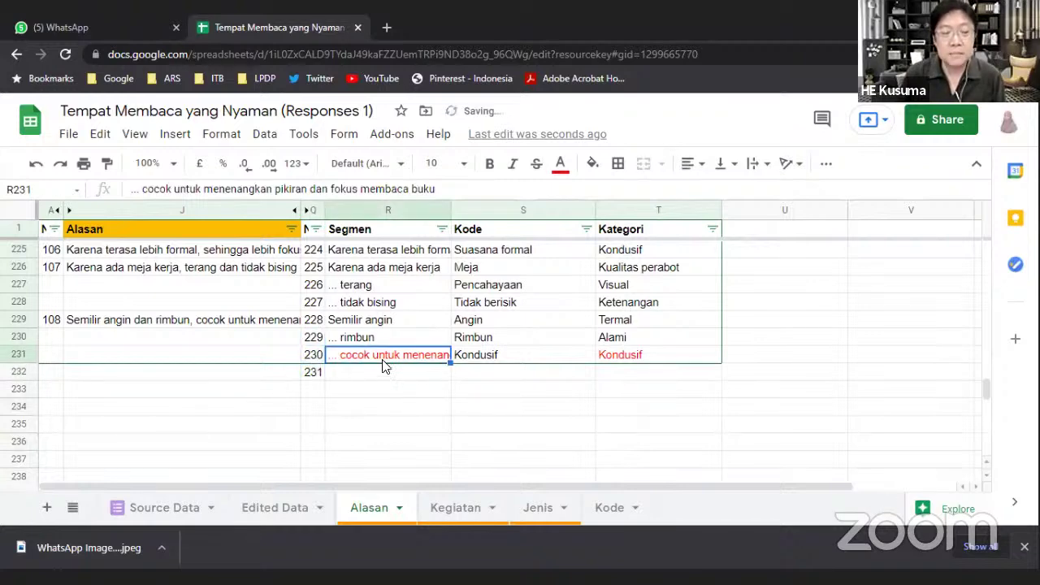
{"action": "left_click", "coordinate": [313, 189]}
{"action": "left_click_drag", "start_coordinate": [311, 189], "coordinate": [467, 194]}
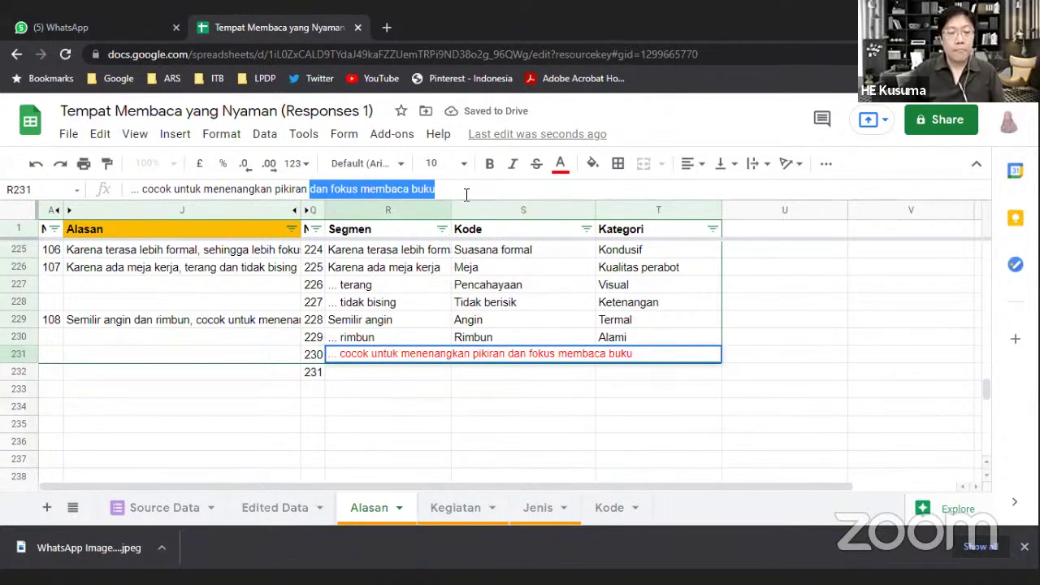
{"action": "key", "text": "ctrl+x"}
{"action": "left_click", "coordinate": [378, 368]}
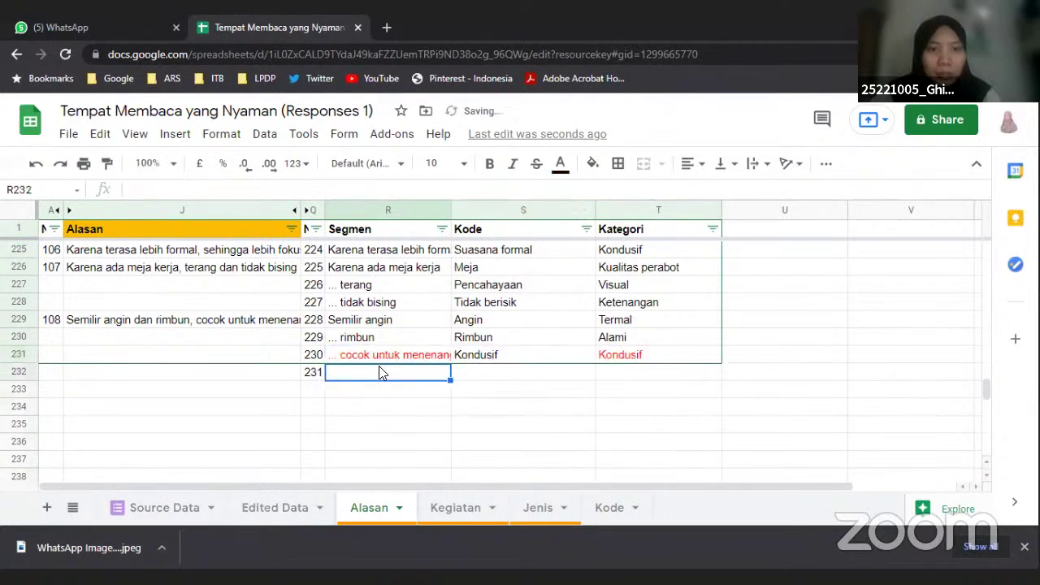
{"action": "key", "text": "ctrl+v"}
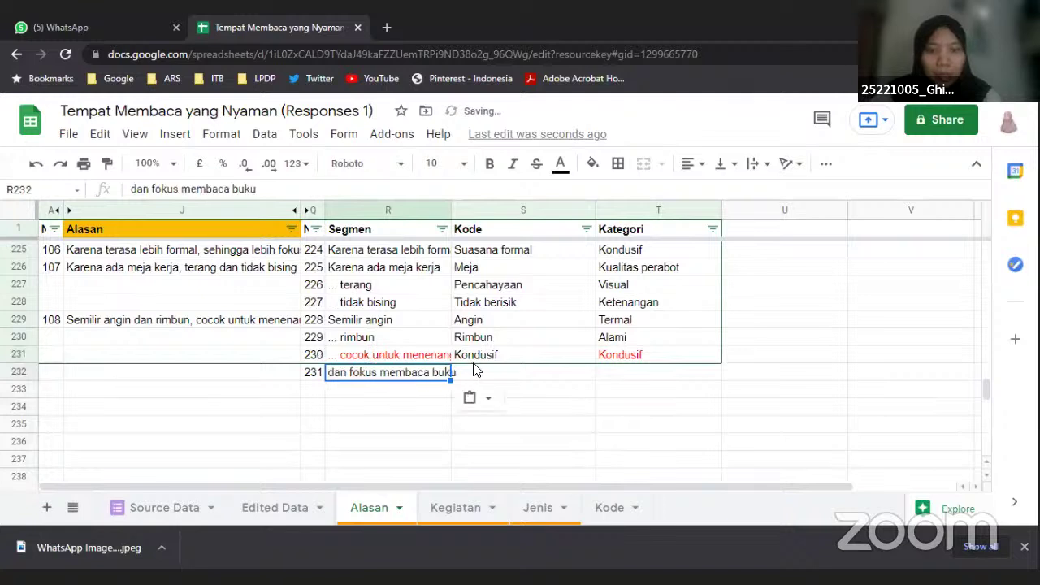
{"action": "left_click", "coordinate": [132, 190]}
{"action": "type", "text": ".."}
{"action": "type", "text": "."}
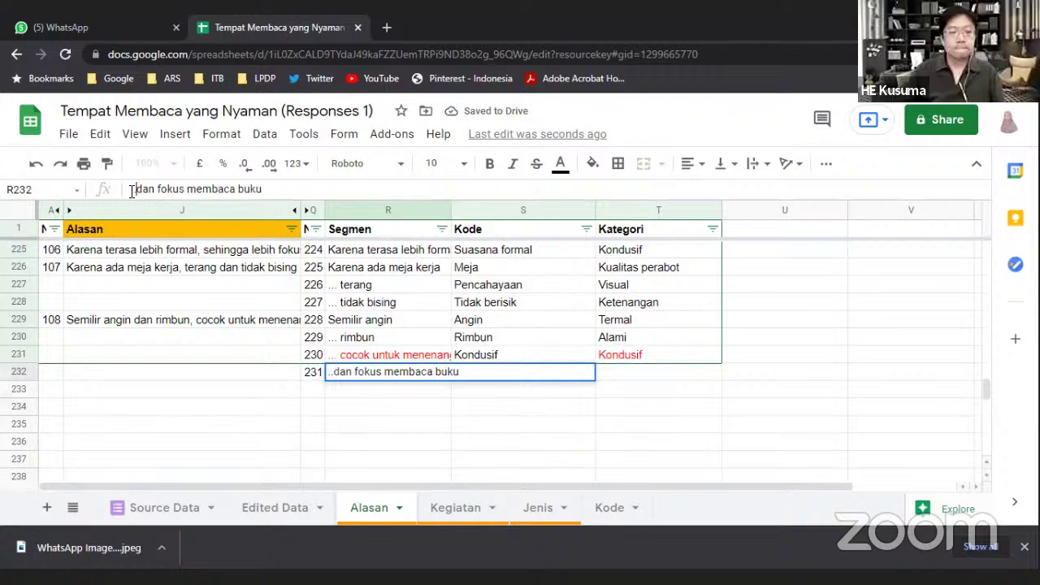
{"action": "key", "text": "Return"}
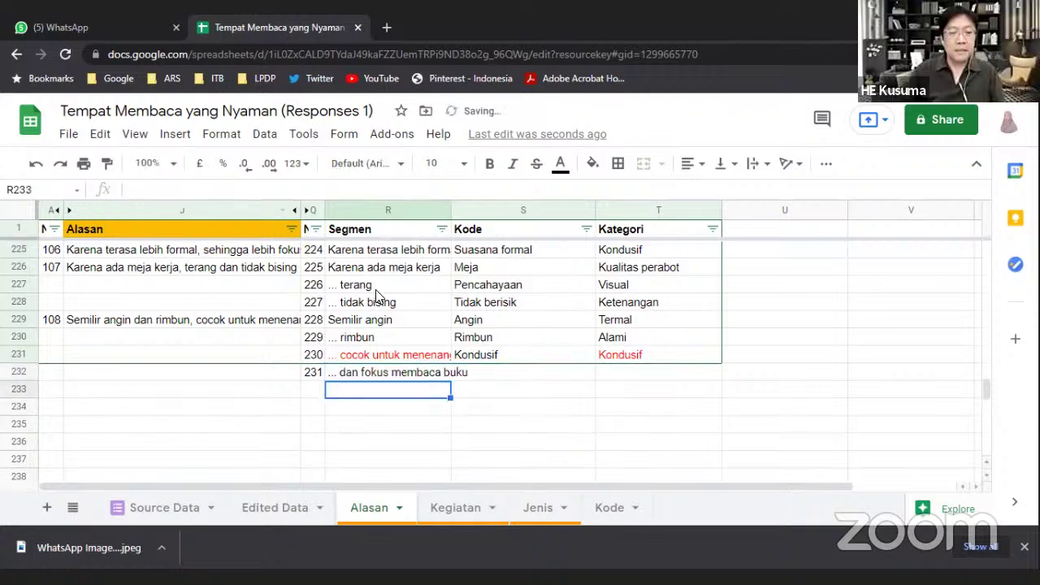
Copy the "Kondusif" code and category from S231:T231 to the new segment's row in S232:T232
{"action": "left_click", "coordinate": [475, 360]}
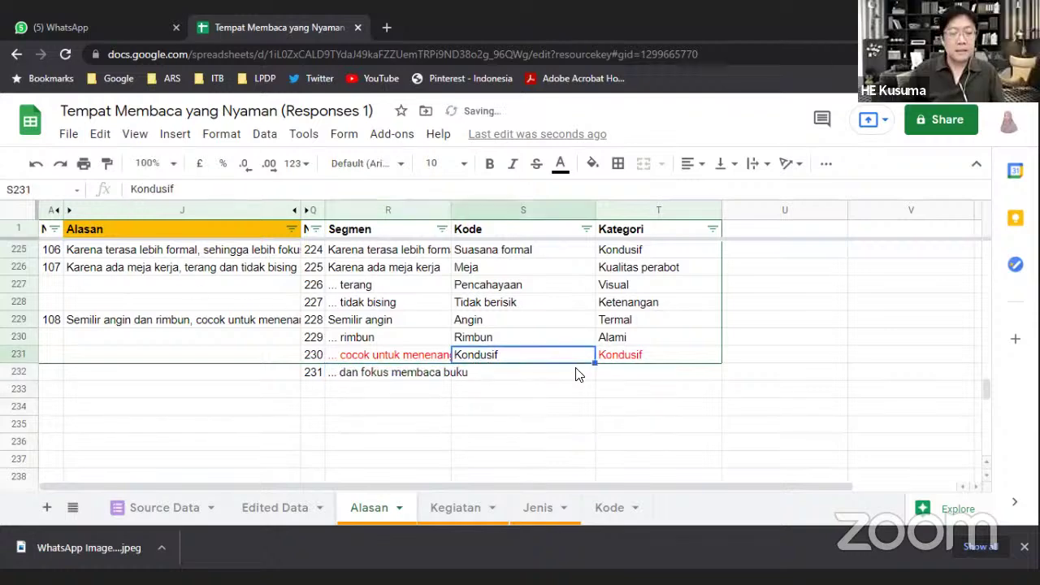
{"action": "left_click", "coordinate": [632, 362], "text": "shift"}
{"action": "key", "text": "ctrl+c"}
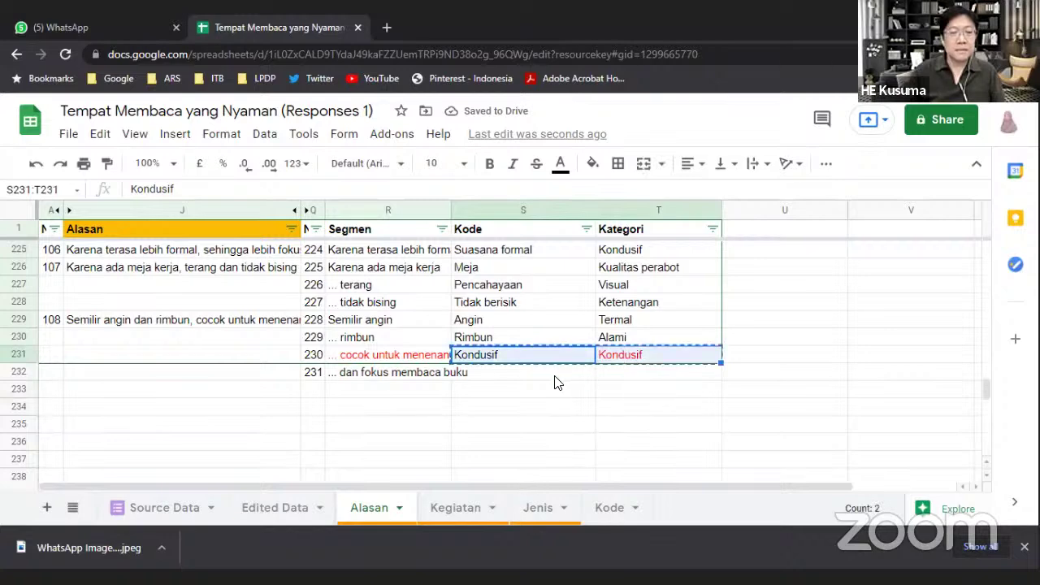
{"action": "left_click", "coordinate": [555, 381]}
{"action": "key", "text": "ctrl+v"}
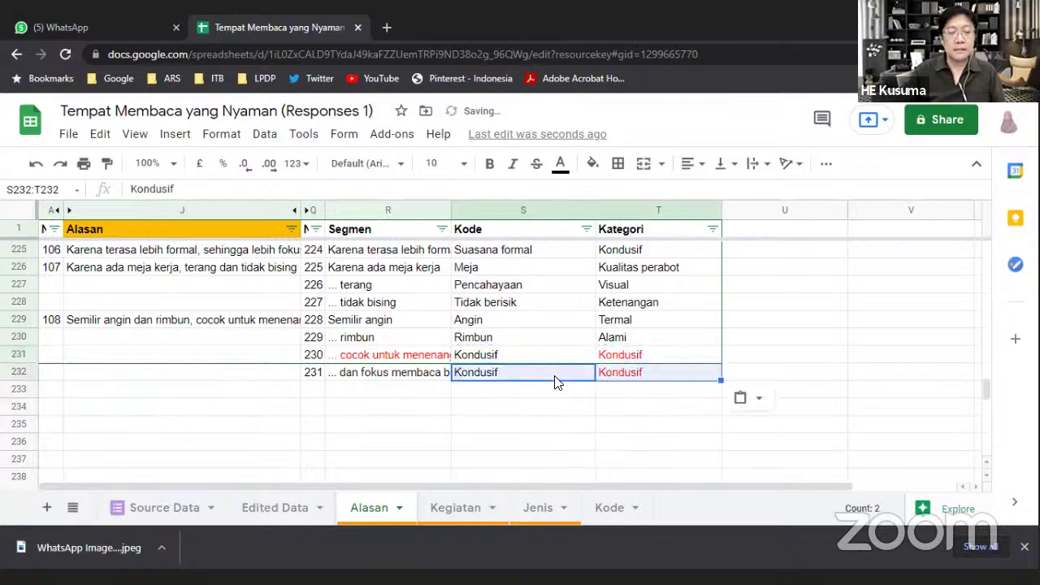
Check the code and segment text of the shortened "cocok untuk menenangkan pikiran" row 231
{"action": "left_click", "coordinate": [299, 351]}
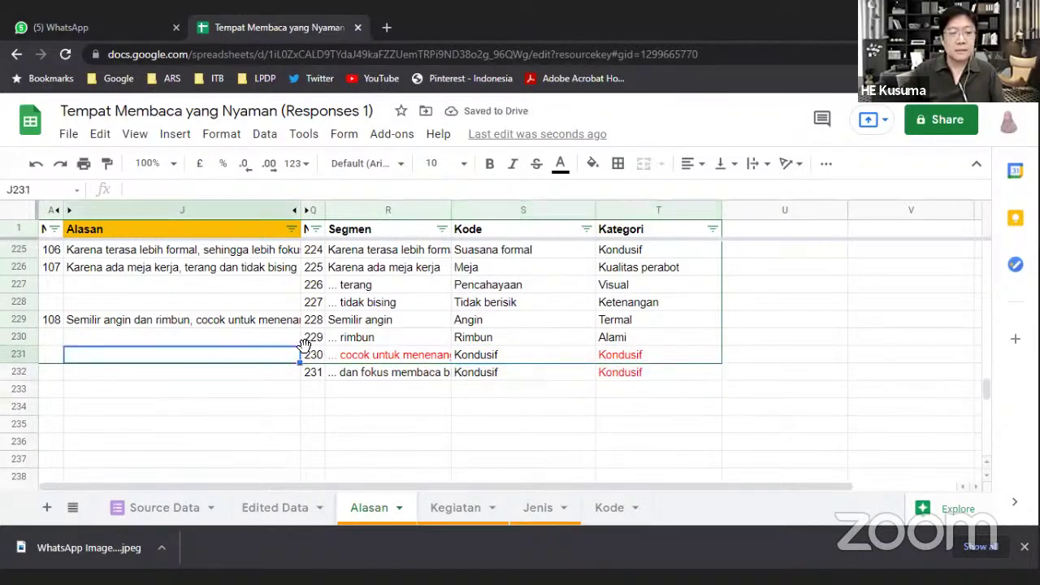
{"action": "scroll", "coordinate": [204, 337], "scroll_direction": "up", "scroll_amount": 3}
{"action": "scroll", "coordinate": [306, 320], "scroll_direction": "down", "scroll_amount": 1}
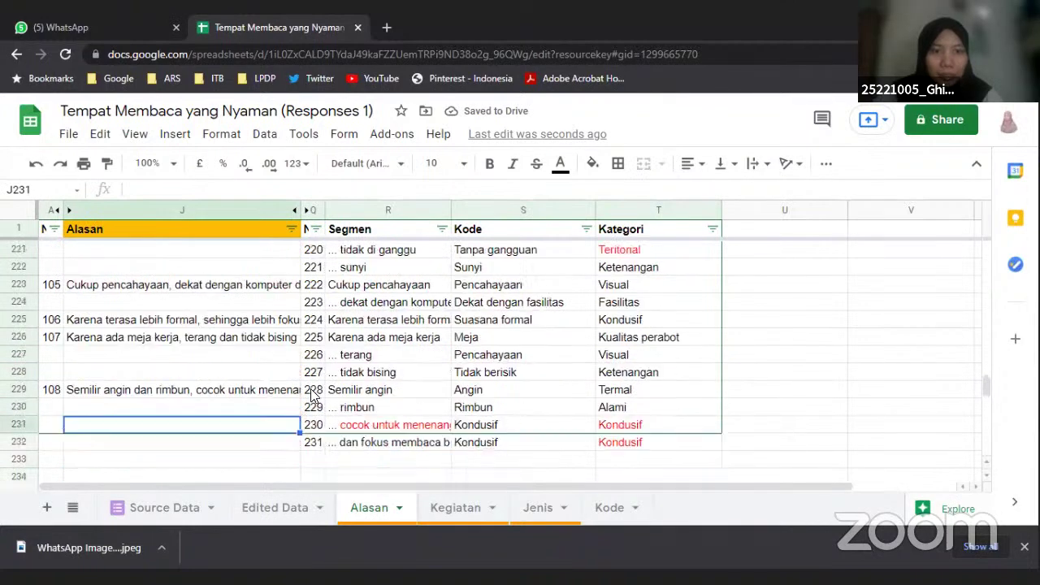
{"action": "left_click", "coordinate": [496, 429]}
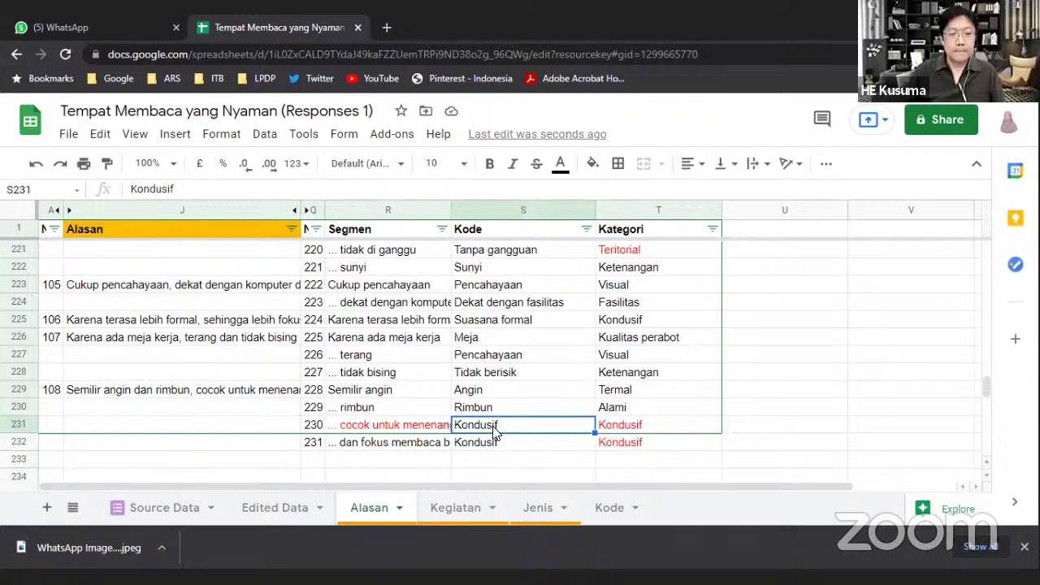
{"action": "left_click", "coordinate": [391, 426]}
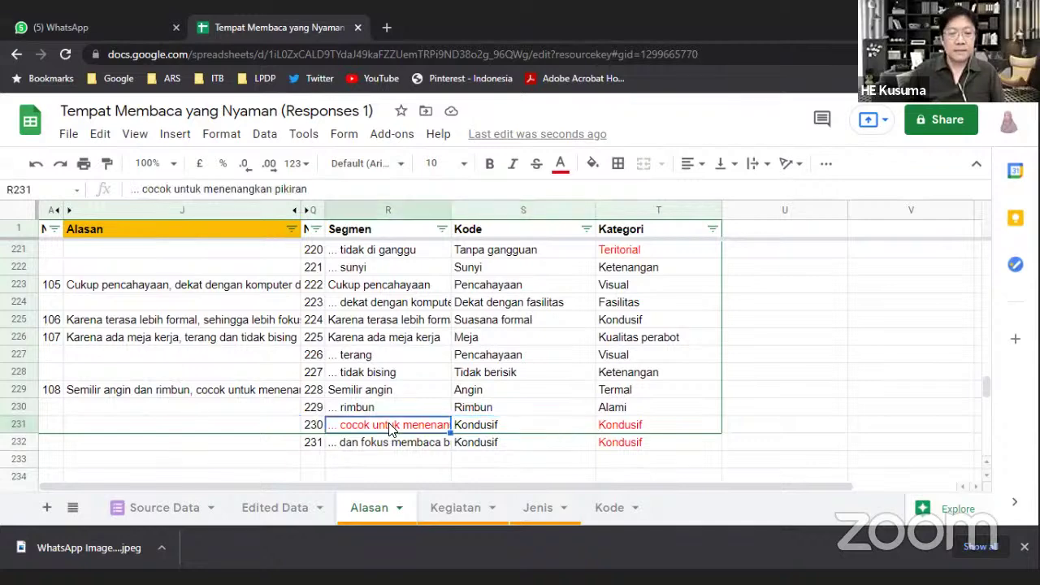
Change the code in S231 to "Tenang" and the category in T231 to "Ketenangan"
{"action": "left_click", "coordinate": [478, 433]}
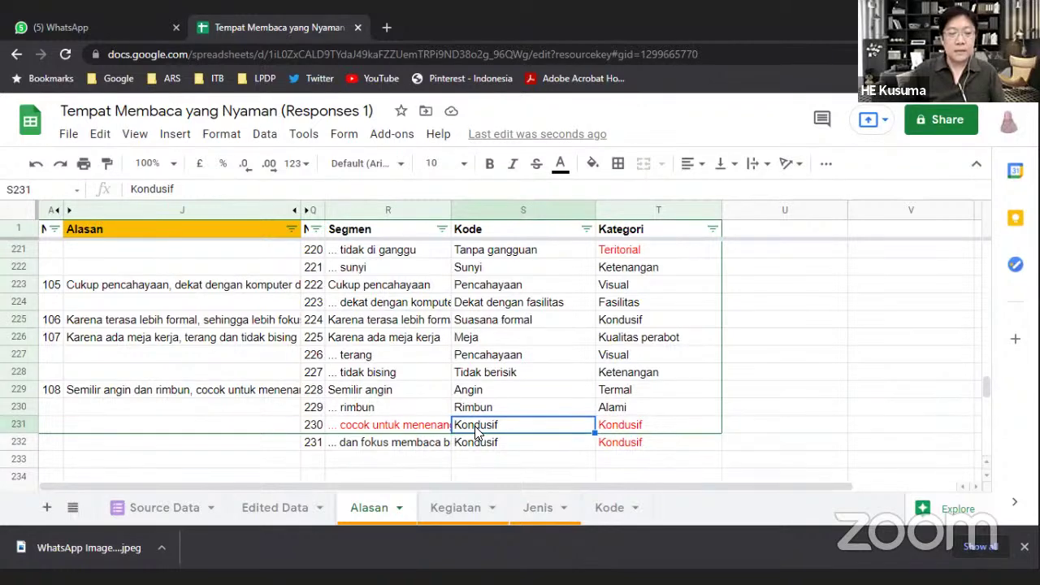
{"action": "type", "text": "Tenang"}
{"action": "key", "text": "Tab"}
{"action": "type", "text": "Ketenanga"}
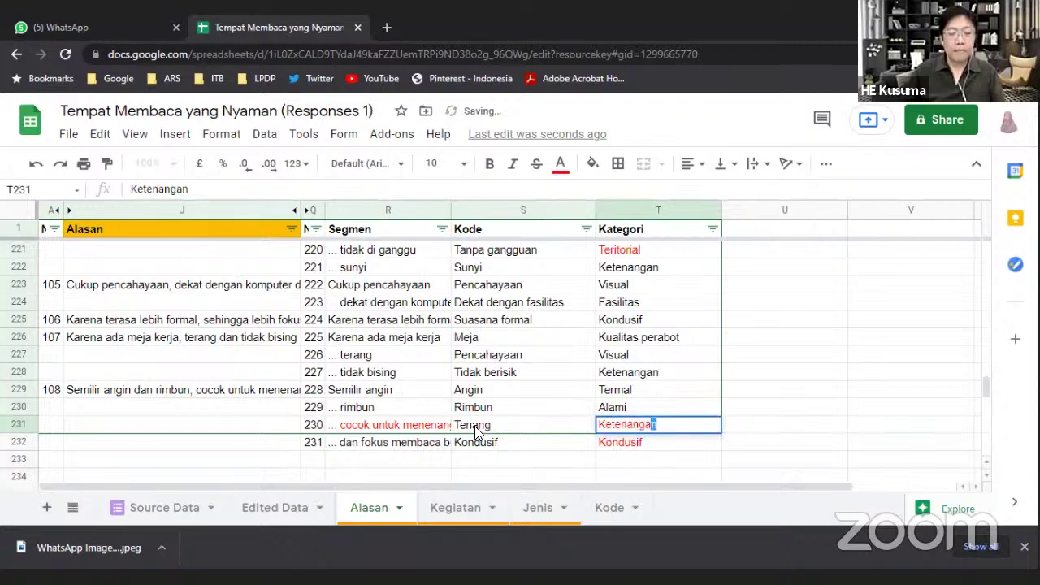
{"action": "key", "text": "Return"}
Set the text colour of the segment, code and category in R231:T231 to black
{"action": "left_click", "coordinate": [611, 427]}
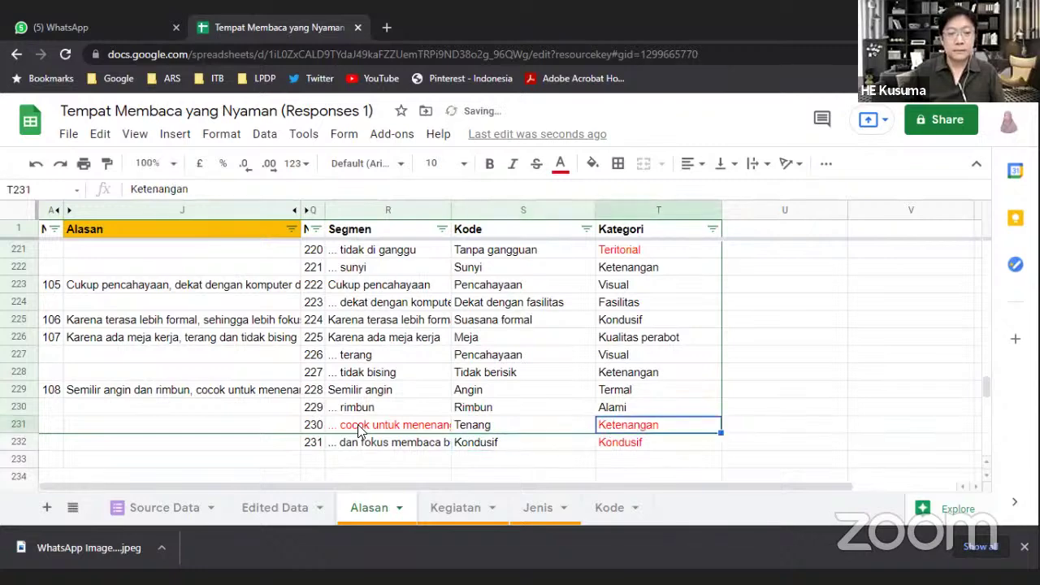
{"action": "left_click", "coordinate": [360, 431], "text": "shift"}
{"action": "left_click", "coordinate": [561, 163]}
{"action": "left_click", "coordinate": [567, 215]}
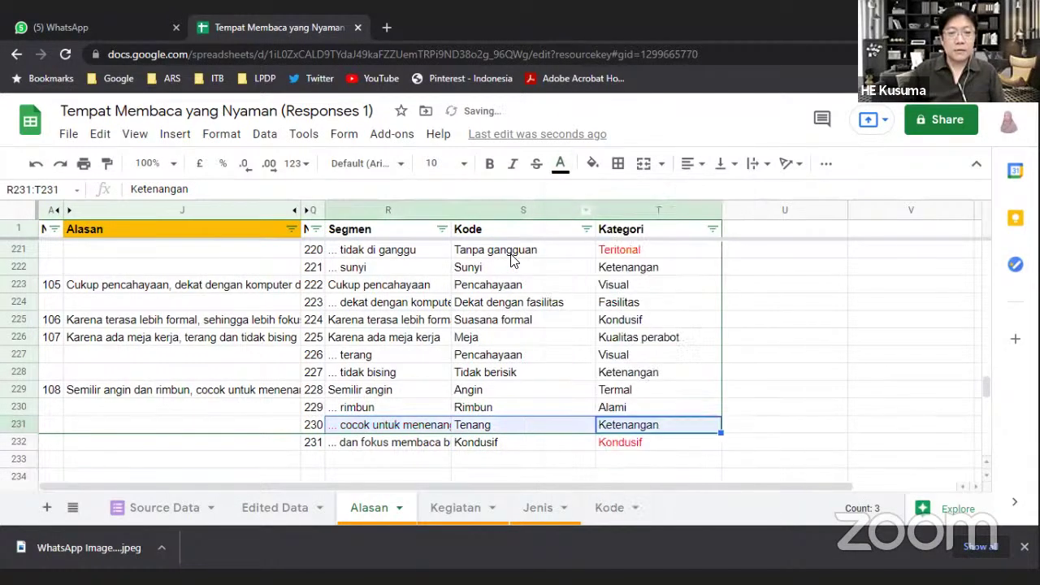
Try sorting the Alasan rows by Kategori from A to Z, and undo that sort
{"action": "left_click", "coordinate": [477, 288]}
{"action": "left_click", "coordinate": [712, 231]}
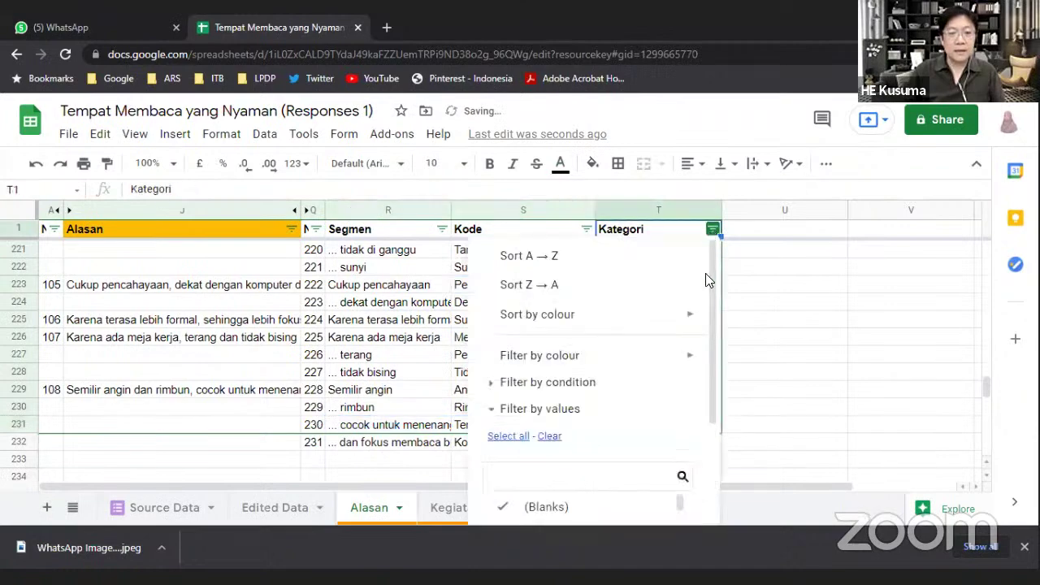
{"action": "left_click", "coordinate": [576, 257]}
{"action": "scroll", "coordinate": [656, 349], "scroll_direction": "up", "scroll_amount": 10}
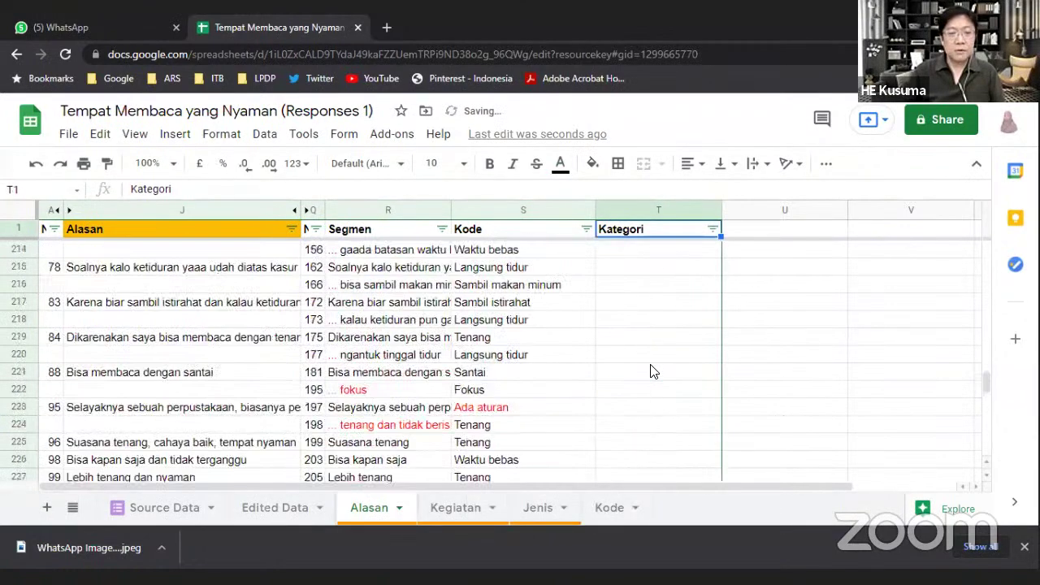
{"action": "scroll", "coordinate": [652, 366], "scroll_direction": "down", "scroll_amount": 5}
{"action": "scroll", "coordinate": [651, 366], "scroll_direction": "down", "scroll_amount": 8}
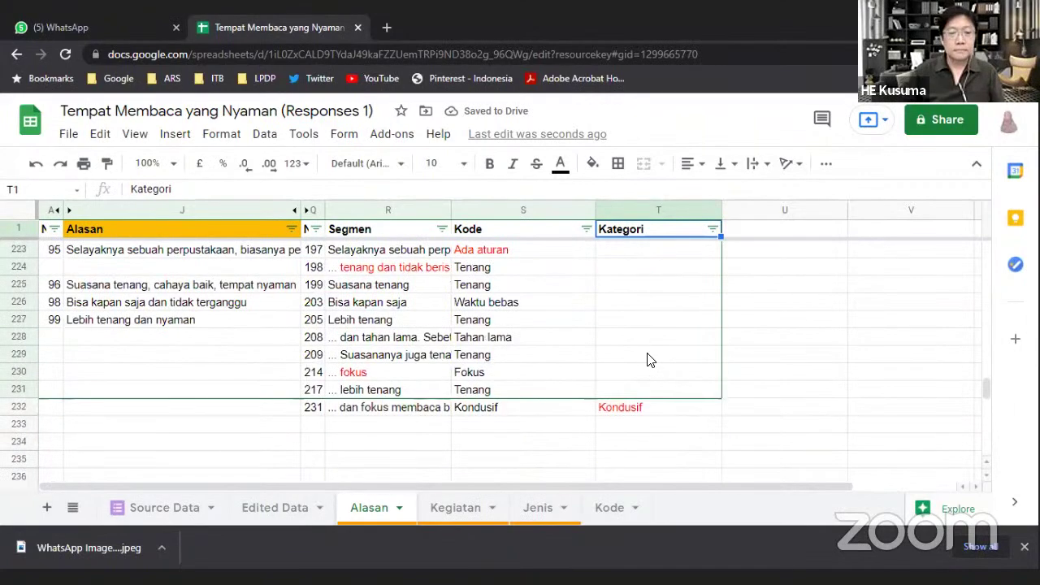
{"action": "key", "text": "ctrl+z"}
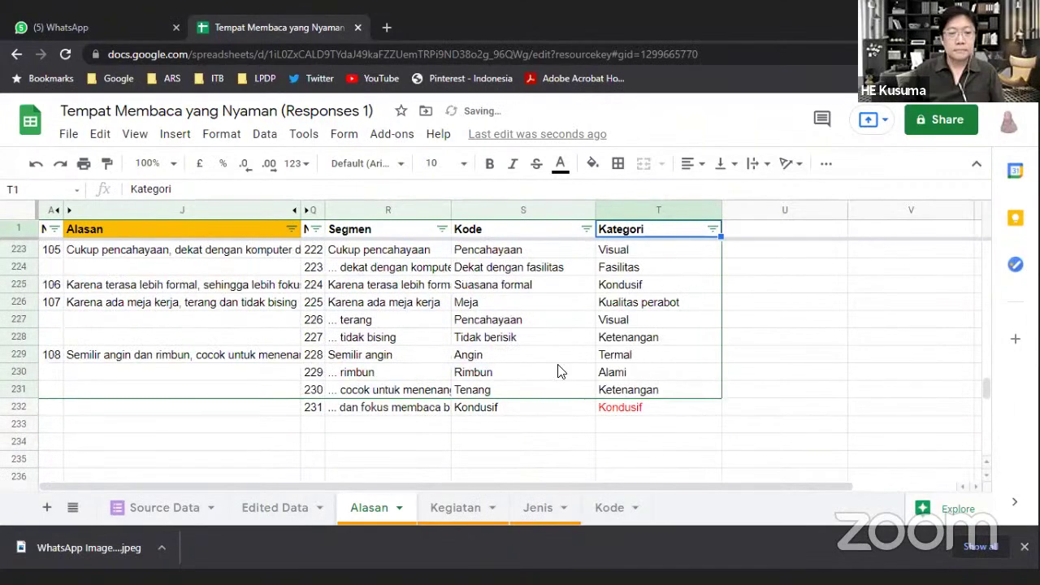
Sort the Alasan rows by the Kategori column from A to Z
{"action": "left_click", "coordinate": [655, 410]}
{"action": "scroll", "coordinate": [655, 408], "scroll_direction": "up", "scroll_amount": 2}
{"action": "scroll", "coordinate": [655, 411], "scroll_direction": "down", "scroll_amount": 5}
{"action": "scroll", "coordinate": [656, 407], "scroll_direction": "up", "scroll_amount": 20}
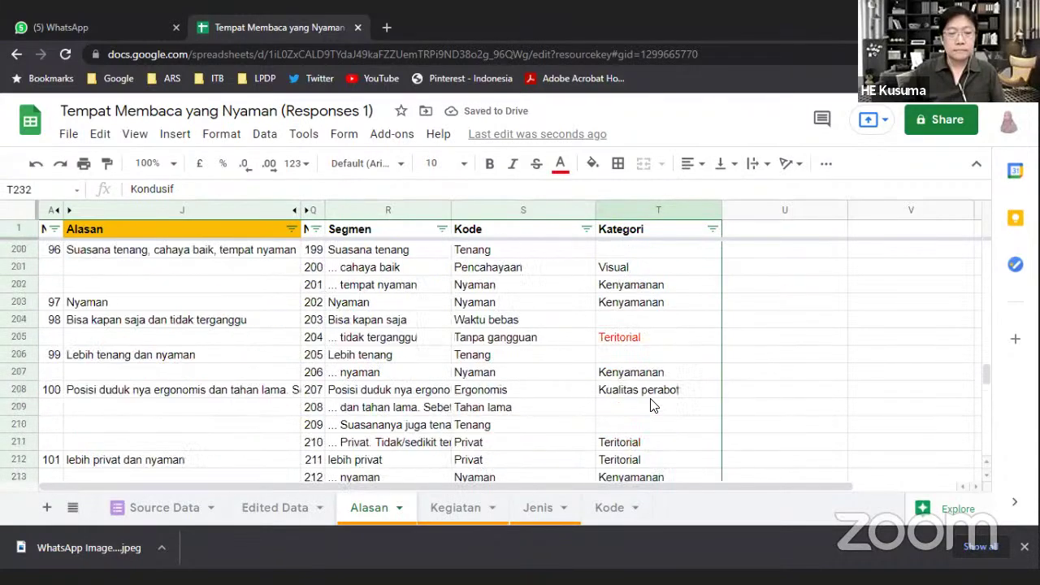
{"action": "left_click", "coordinate": [704, 230]}
{"action": "left_click", "coordinate": [713, 229]}
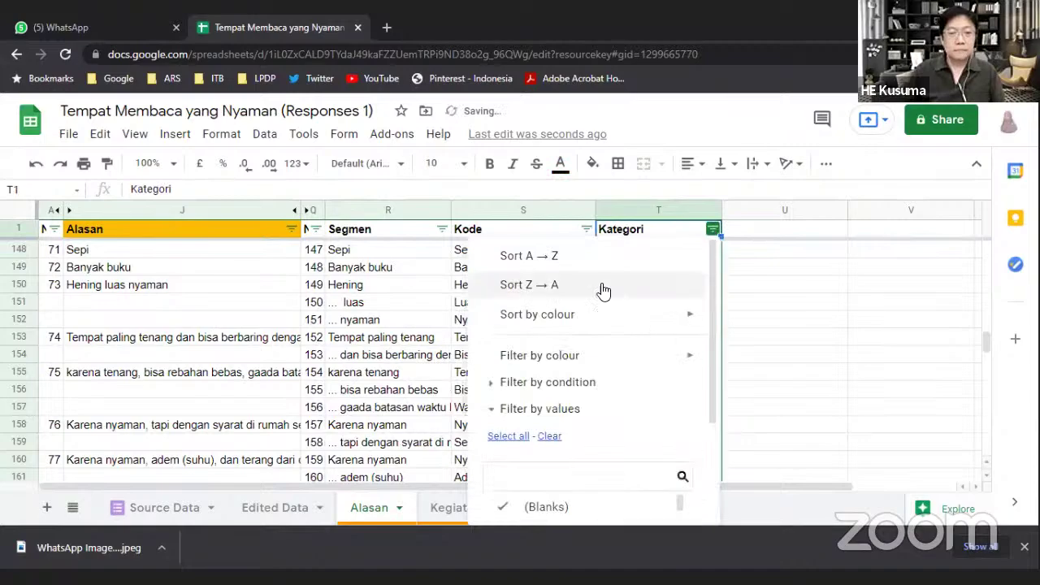
{"action": "left_click", "coordinate": [616, 258]}
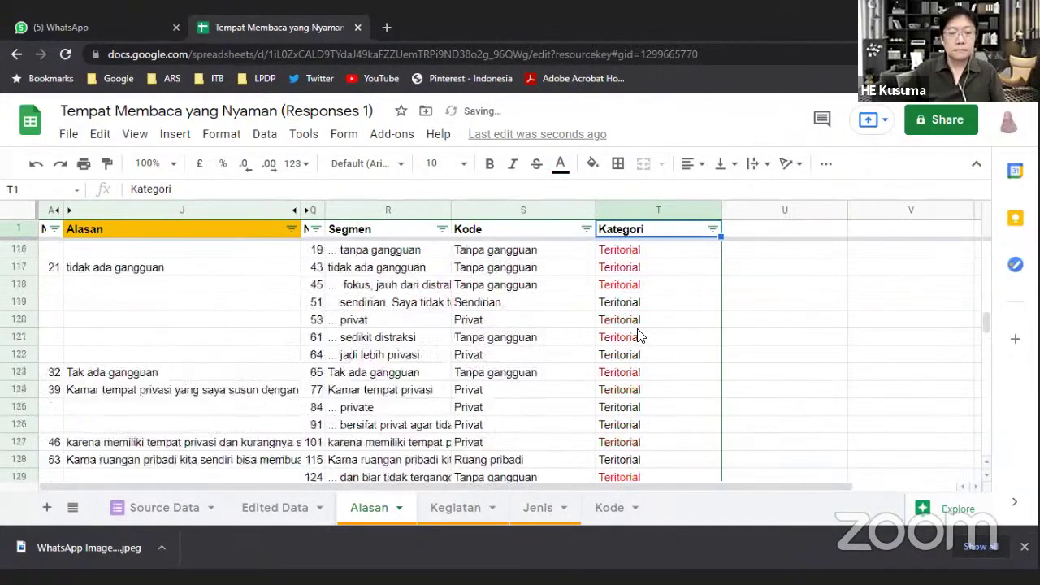
Review the sorted categories, examining the Kondusif rows, the Musik row 105 and the code and category of row 109
{"action": "scroll", "coordinate": [642, 338], "scroll_direction": "up", "scroll_amount": 15}
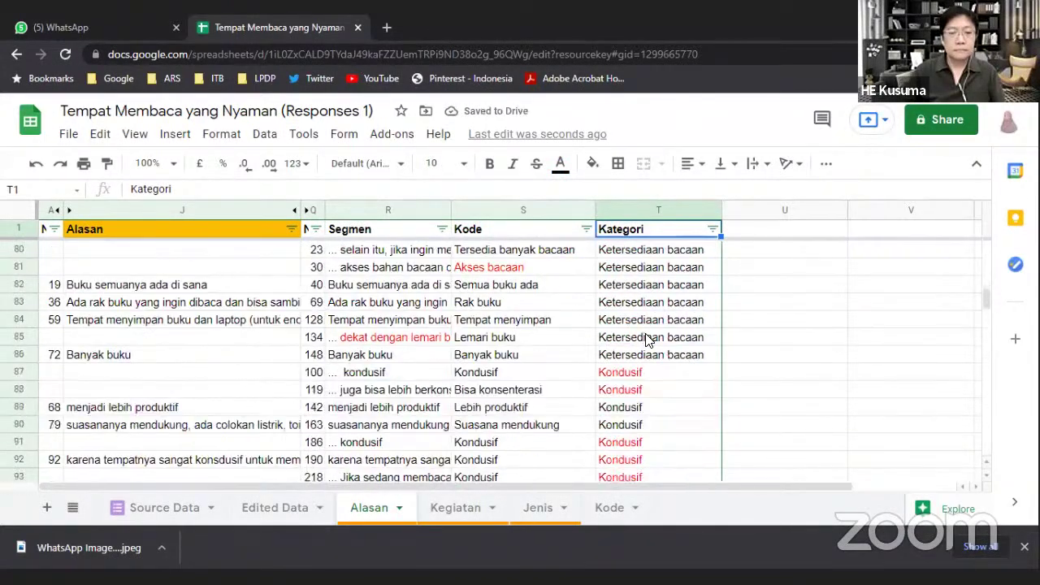
{"action": "scroll", "coordinate": [648, 340], "scroll_direction": "down", "scroll_amount": 3}
{"action": "scroll", "coordinate": [644, 369], "scroll_direction": "up", "scroll_amount": 1}
{"action": "left_click", "coordinate": [642, 372]}
{"action": "scroll", "coordinate": [642, 376], "scroll_direction": "down", "scroll_amount": 4}
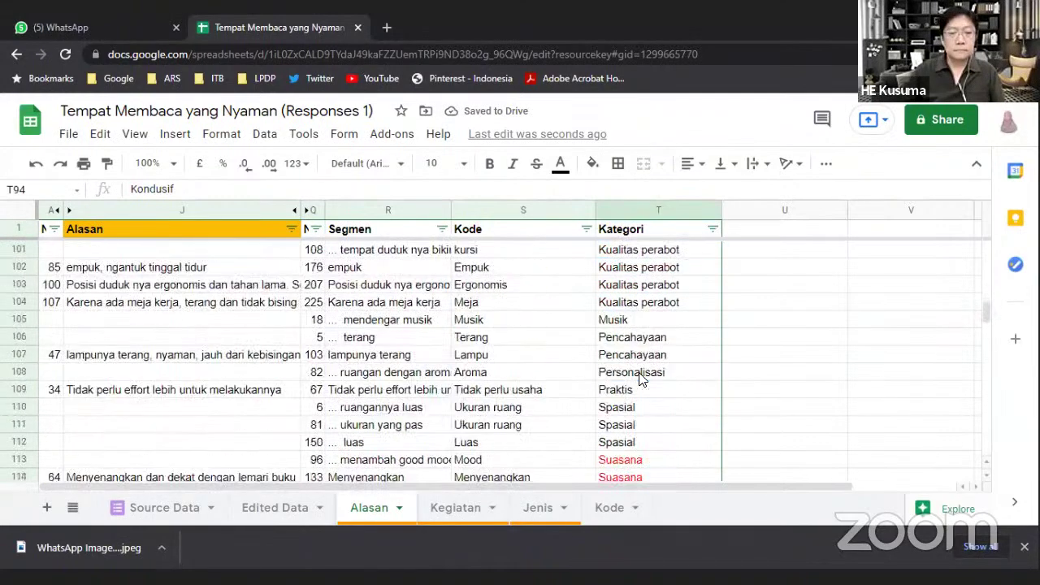
{"action": "left_click", "coordinate": [626, 323]}
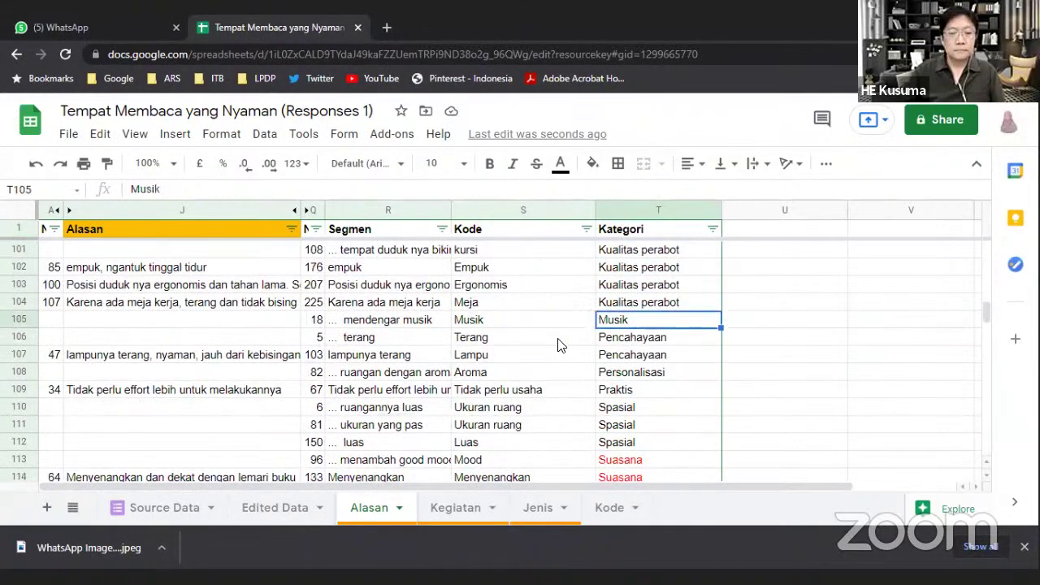
{"action": "scroll", "coordinate": [664, 377], "scroll_direction": "down", "scroll_amount": 1}
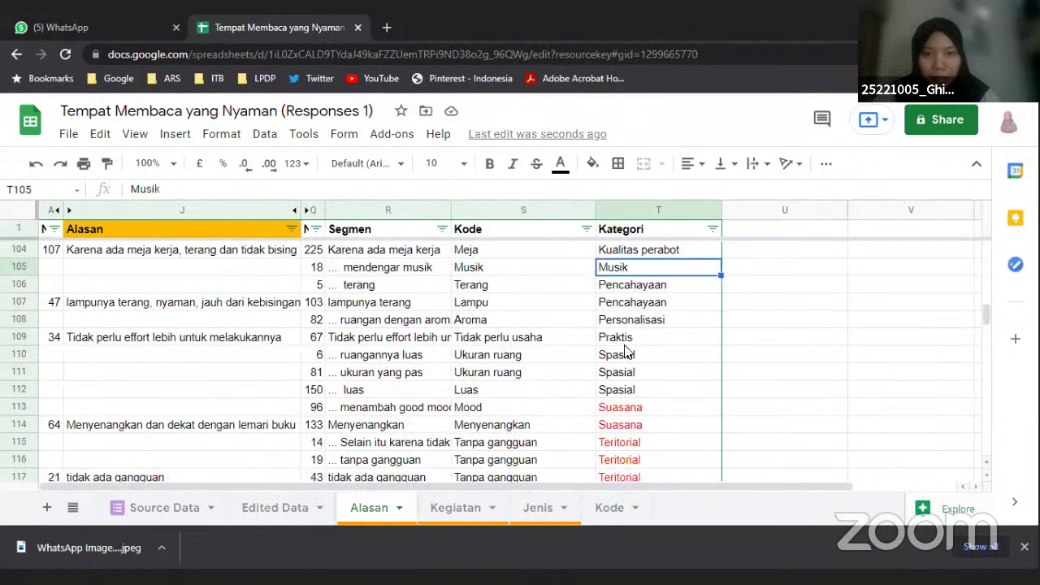
{"action": "left_click", "coordinate": [530, 337]}
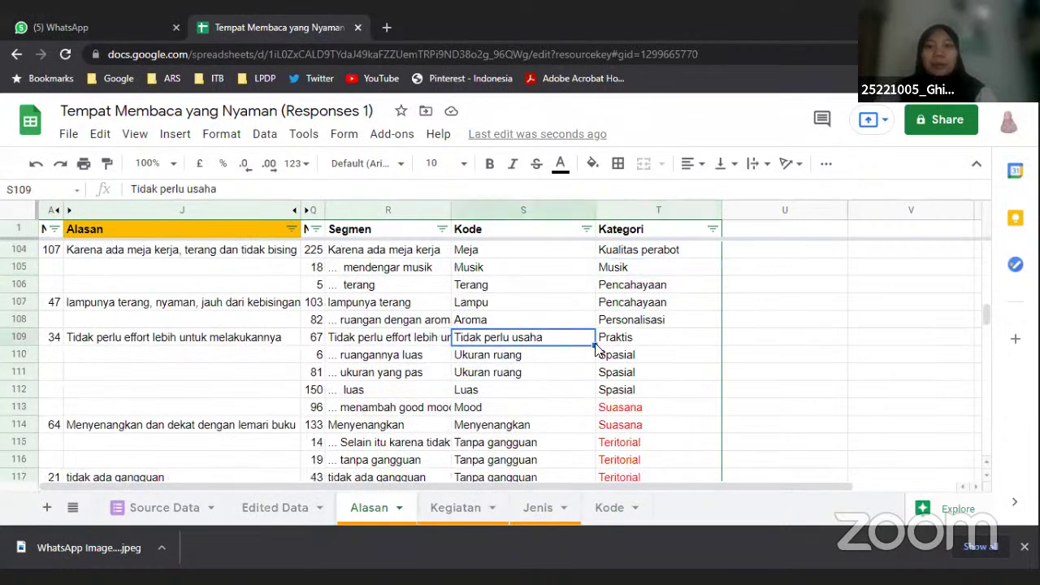
{"action": "left_click", "coordinate": [632, 340]}
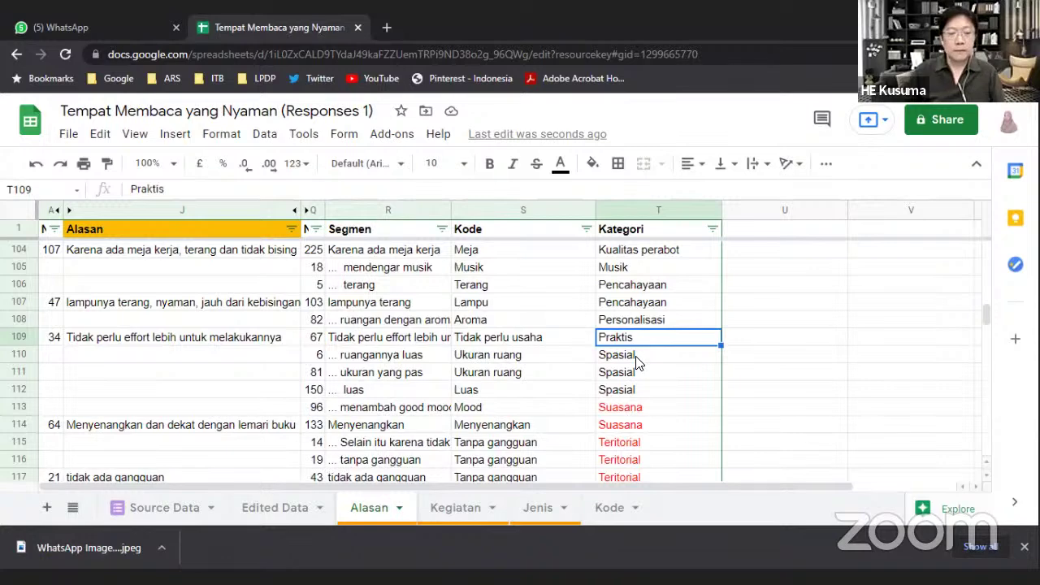
Mark the "Tidak perlu usaha" code in S109 with red text
{"action": "scroll", "coordinate": [569, 341], "scroll_direction": "down", "scroll_amount": 1}
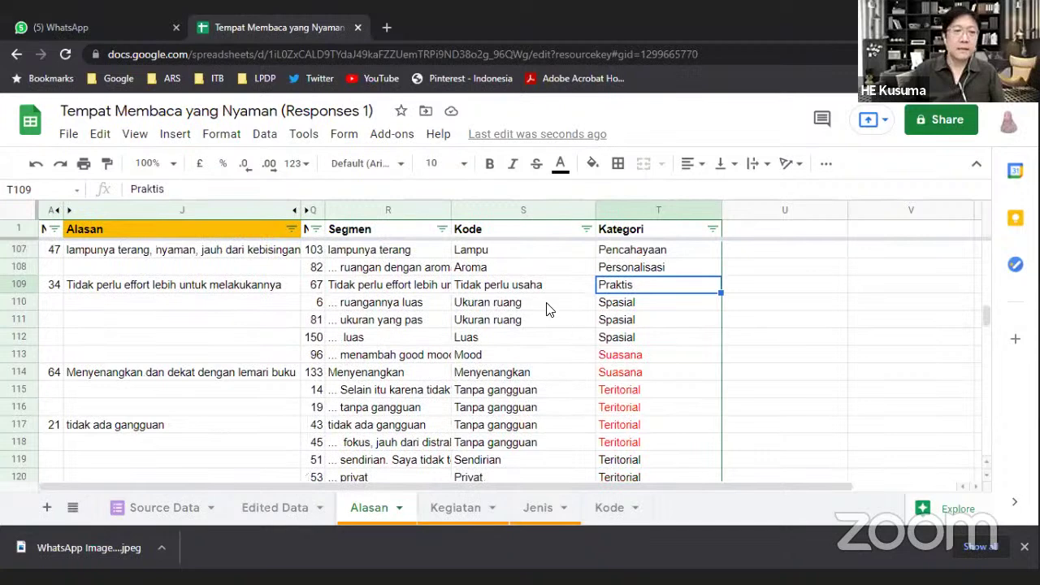
{"action": "left_click", "coordinate": [533, 288]}
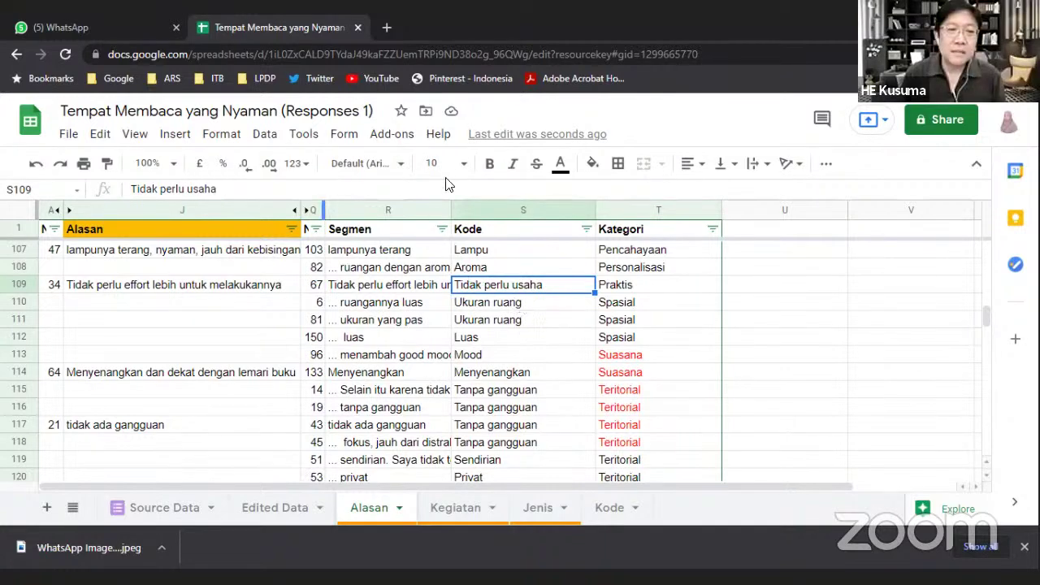
{"action": "left_click", "coordinate": [561, 166]}
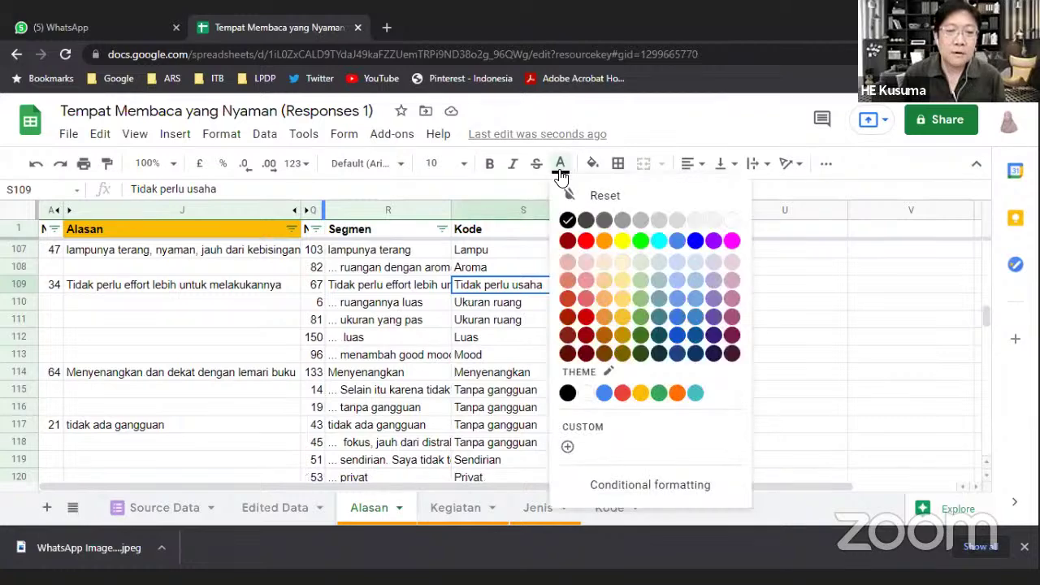
{"action": "left_click", "coordinate": [586, 240]}
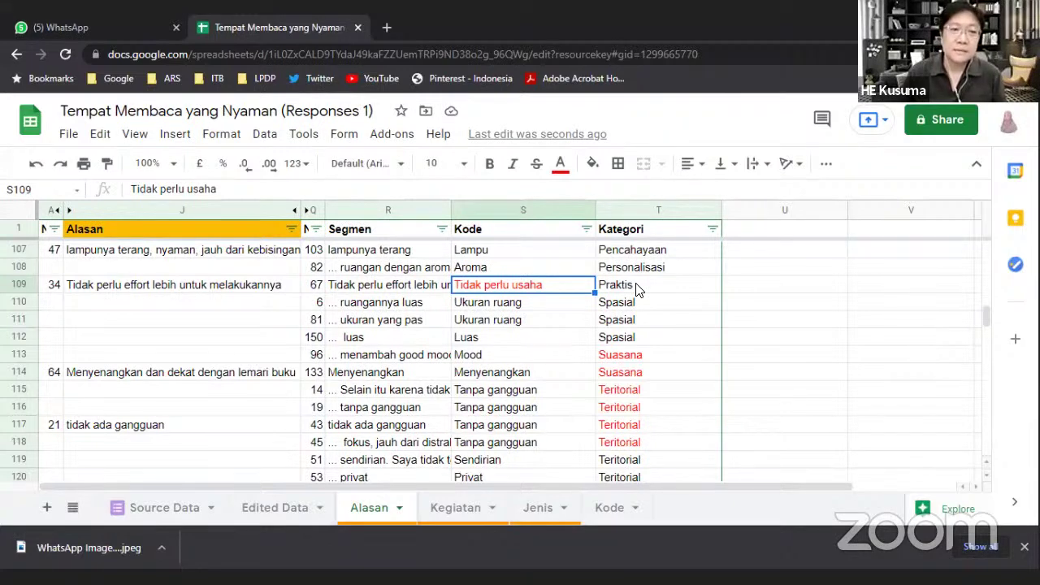
Set the category in T109 to "Kondusif", discarding the trial entry "Voluntary"
{"action": "left_click", "coordinate": [638, 290]}
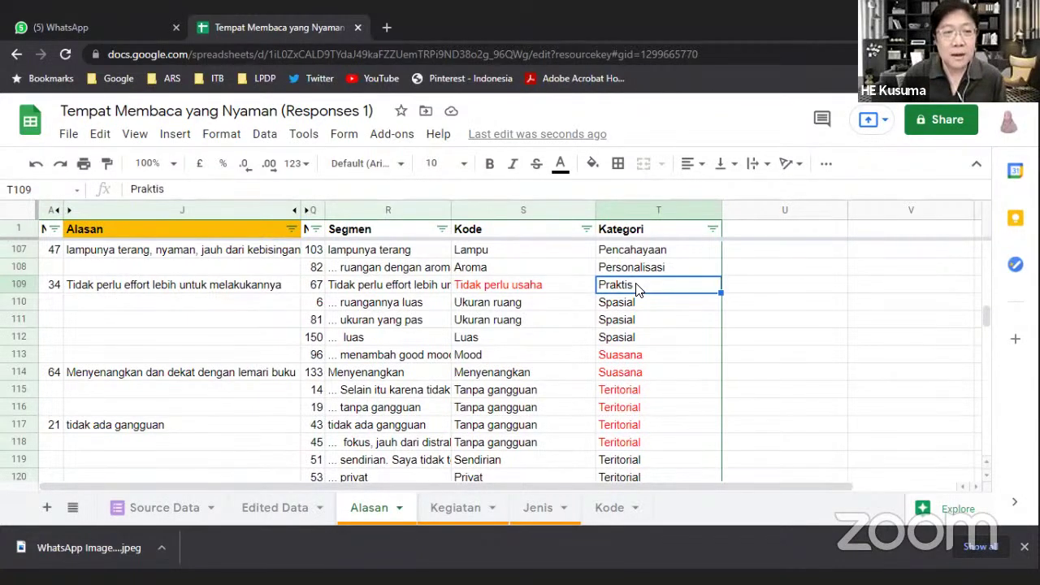
{"action": "type", "text": "Volunt"}
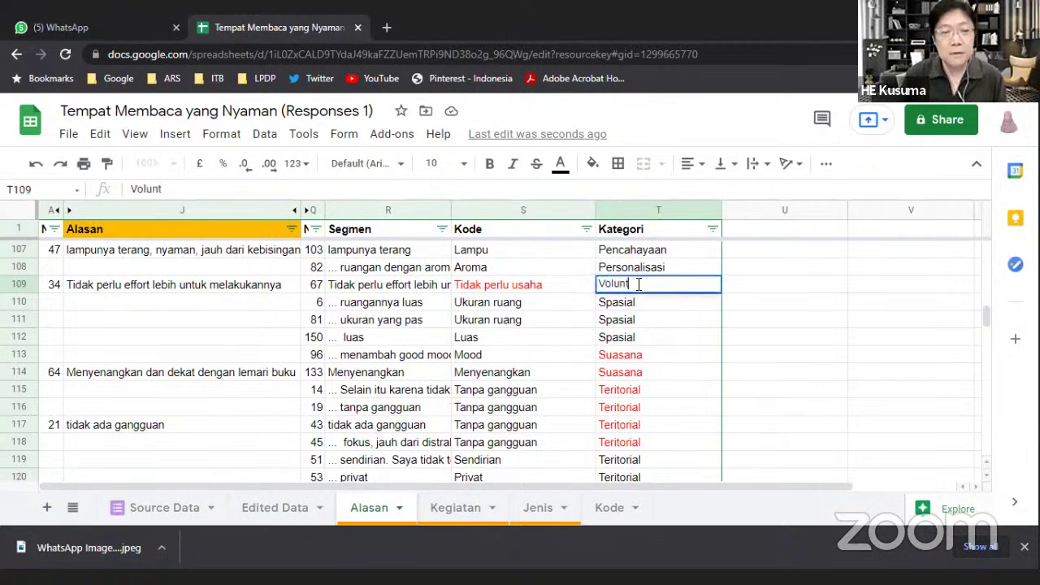
{"action": "type", "text": "ary"}
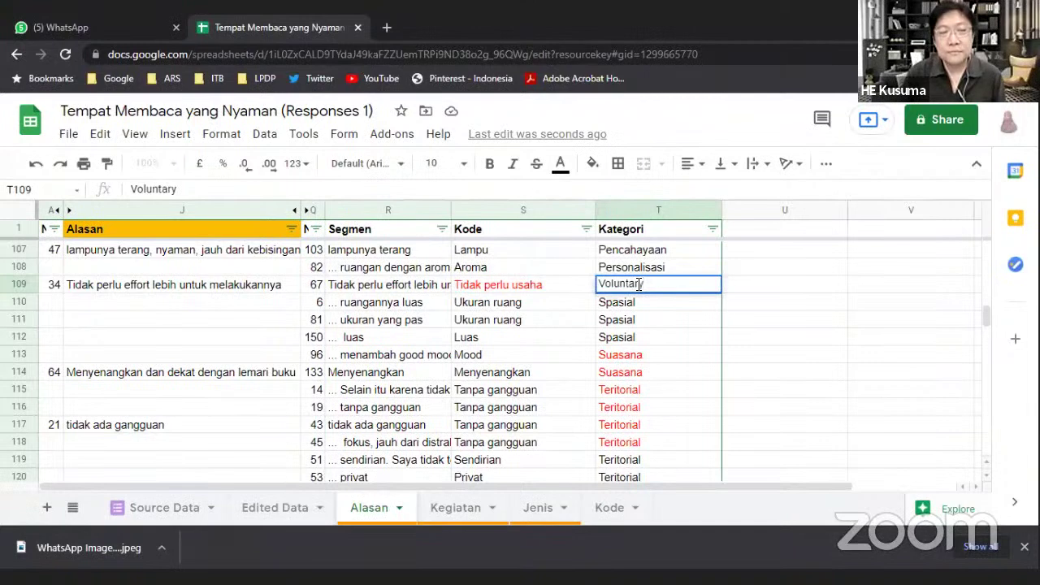
{"action": "key", "text": "BackSpace"}
{"action": "key", "text": "BackSpace"}
{"action": "key", "text": "BackSpace"}
{"action": "key", "text": "BackSpace"}
{"action": "key", "text": "BackSpace"}
{"action": "key", "text": "BackSpace"}
{"action": "key", "text": "BackSpace"}
{"action": "key", "text": "BackSpace"}
{"action": "key", "text": "BackSpace"}
{"action": "type", "text": "Kond"}
{"action": "key", "text": "Return"}
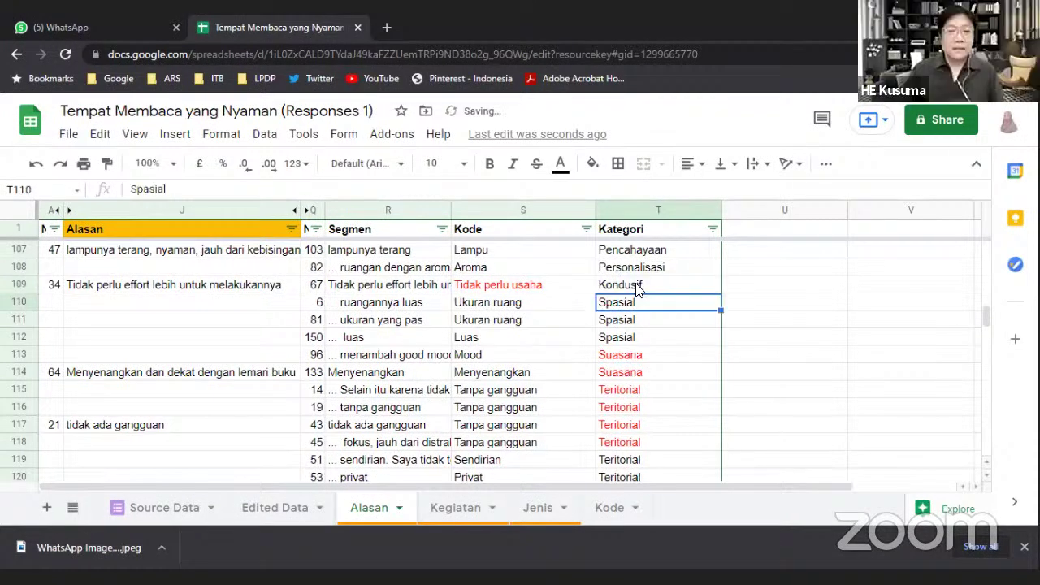
Append "(voluntary)" to the "Tidak perlu usaha" code in S109
{"action": "left_click", "coordinate": [553, 290]}
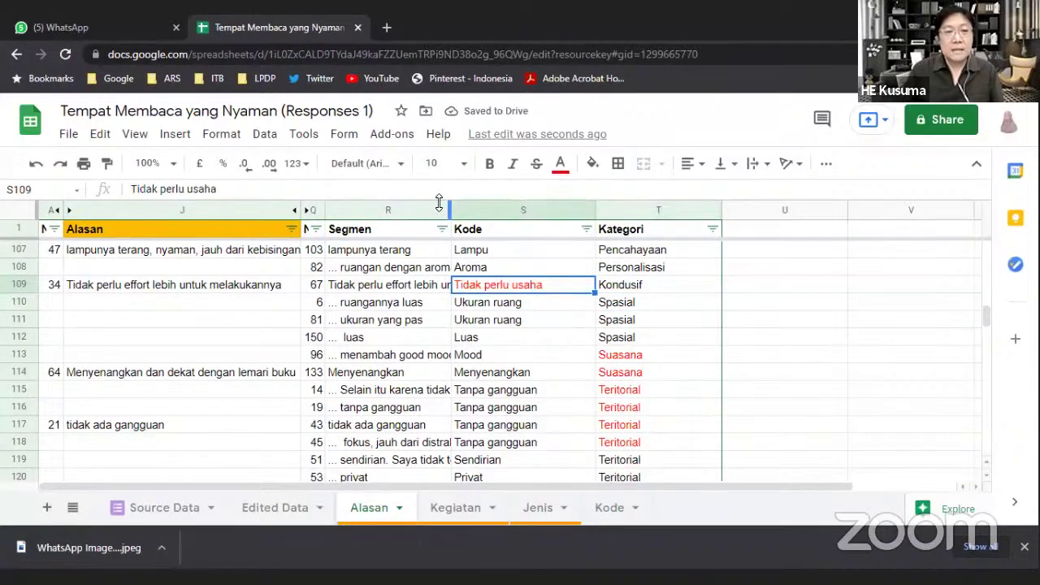
{"action": "left_click", "coordinate": [389, 190]}
{"action": "type", "text": "("}
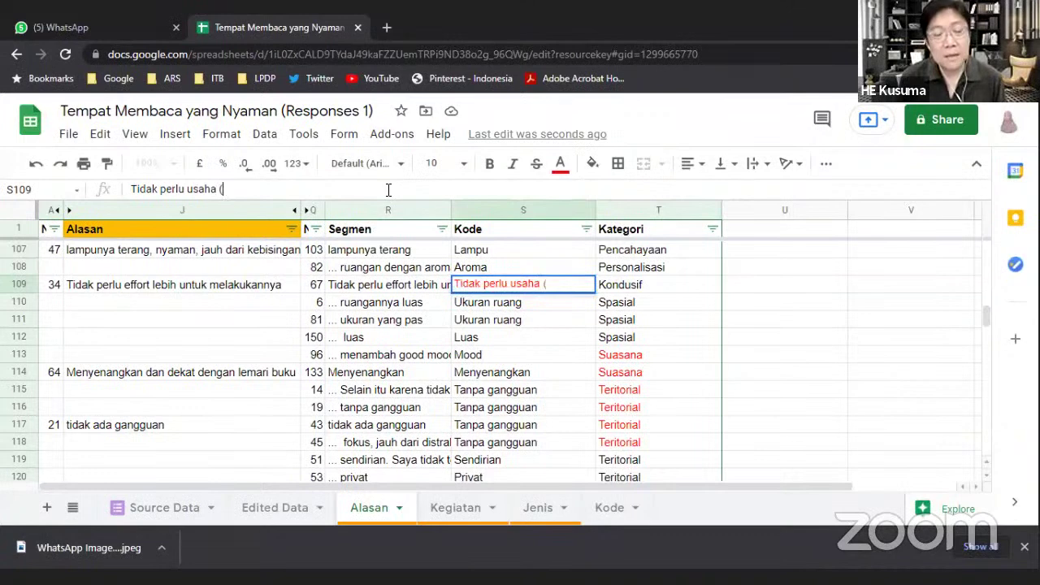
{"action": "type", "text": "voluntary)"}
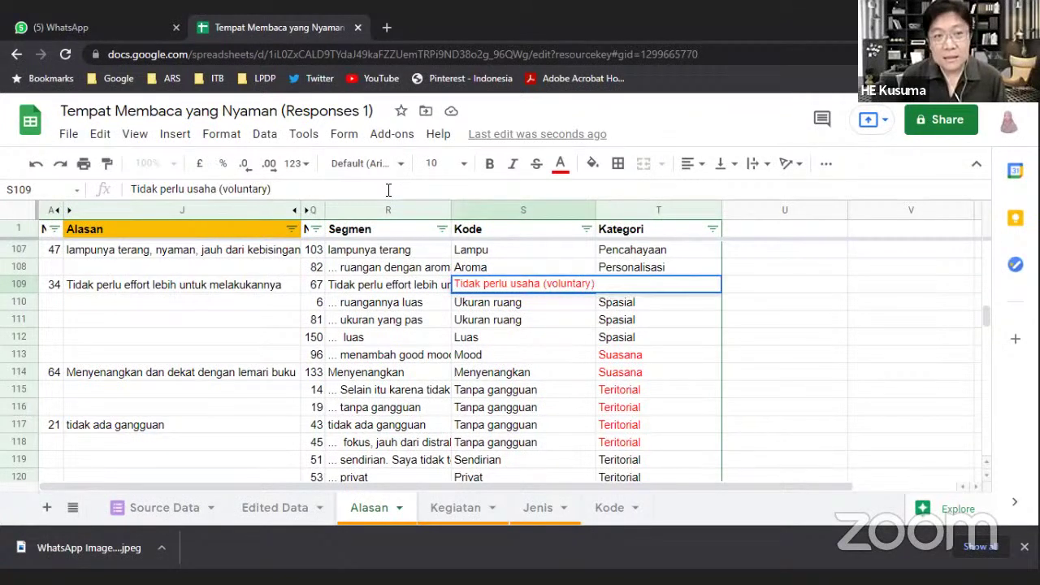
{"action": "key", "text": "Return"}
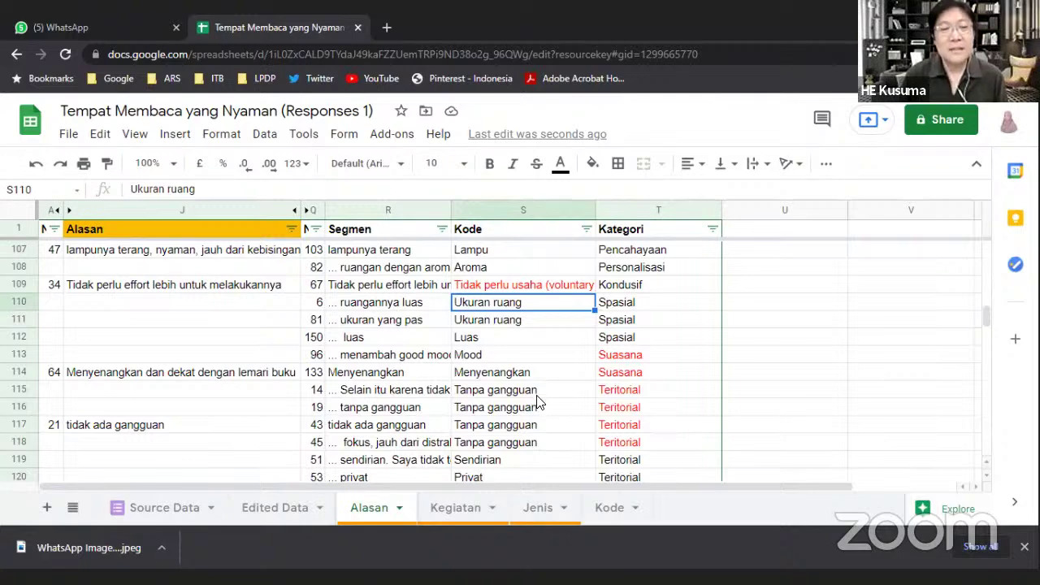
Look over the Suasana and Teritorial rows and check the full original answer in J109
{"action": "scroll", "coordinate": [541, 396], "scroll_direction": "down", "scroll_amount": 3}
{"action": "scroll", "coordinate": [540, 396], "scroll_direction": "down", "scroll_amount": 3}
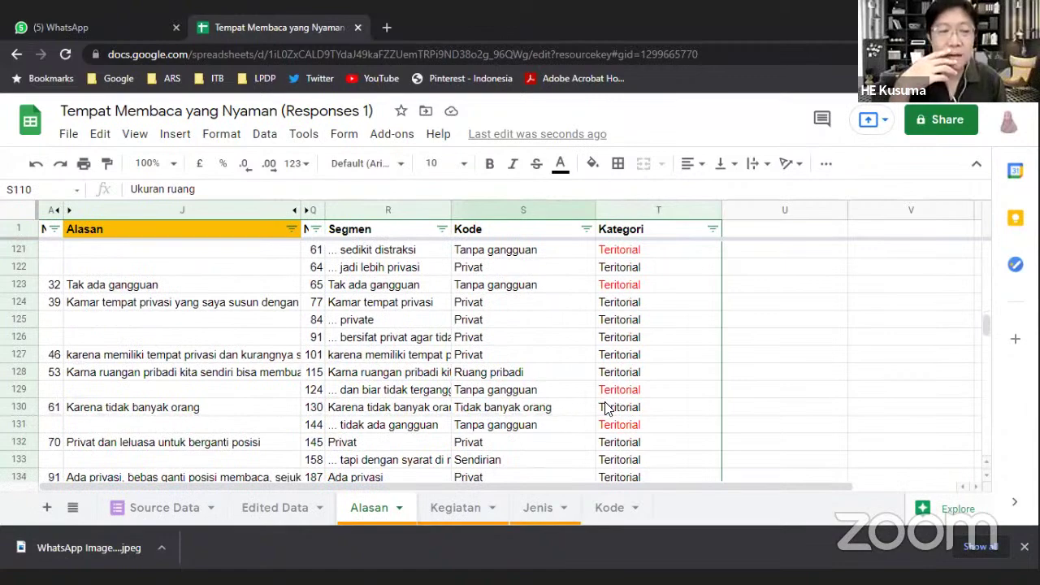
{"action": "scroll", "coordinate": [606, 404], "scroll_direction": "up", "scroll_amount": 3}
{"action": "scroll", "coordinate": [605, 404], "scroll_direction": "up", "scroll_amount": 4}
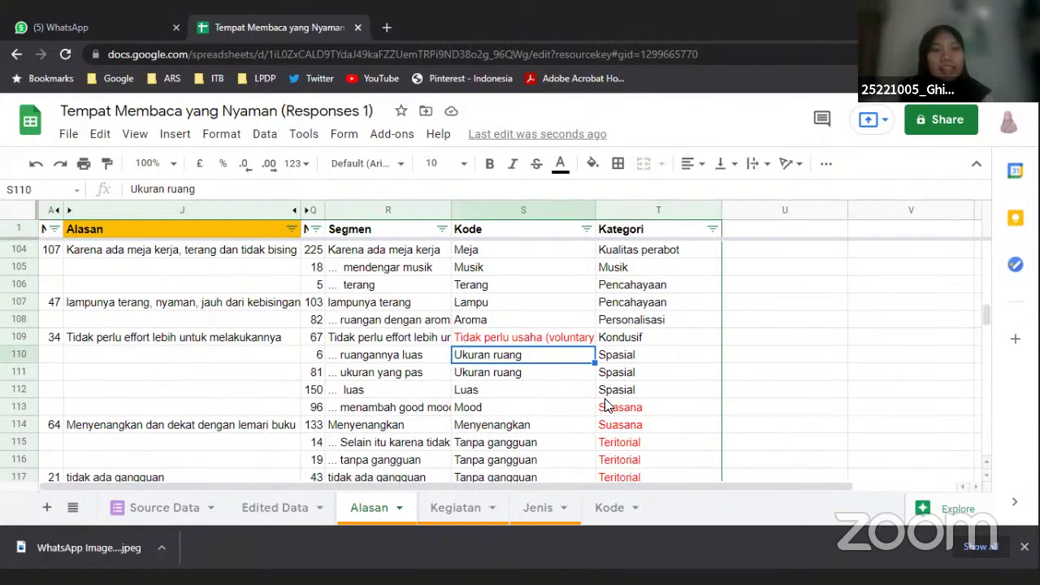
{"action": "left_click", "coordinate": [255, 340]}
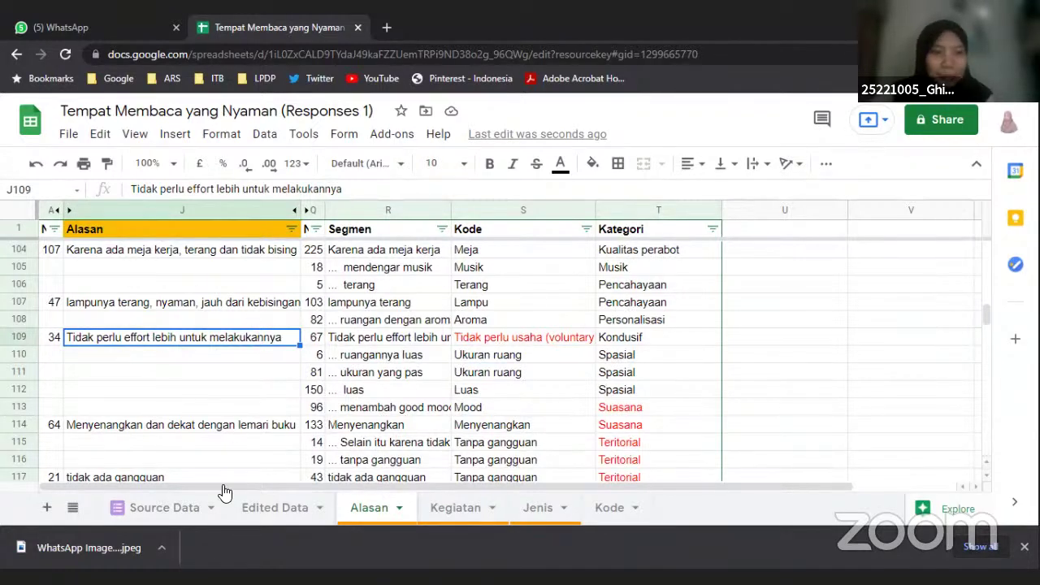
Open the Edited Data sheet and look through the respondent rows for the one who gave the unclear answer
{"action": "left_click", "coordinate": [297, 510]}
{"action": "scroll", "coordinate": [228, 455], "scroll_direction": "down", "scroll_amount": 5}
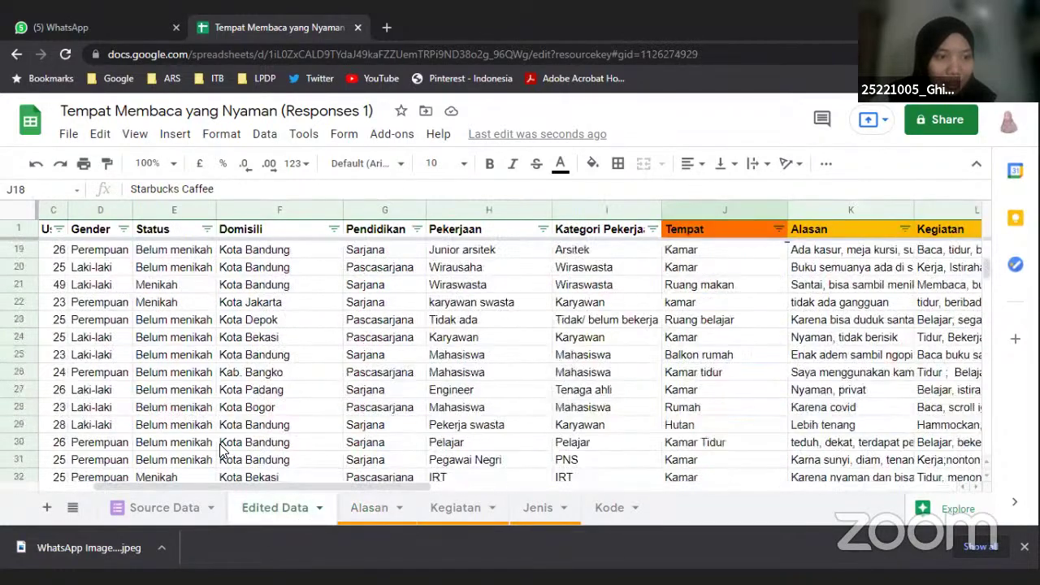
{"action": "scroll", "coordinate": [220, 451], "scroll_direction": "down", "scroll_amount": 3}
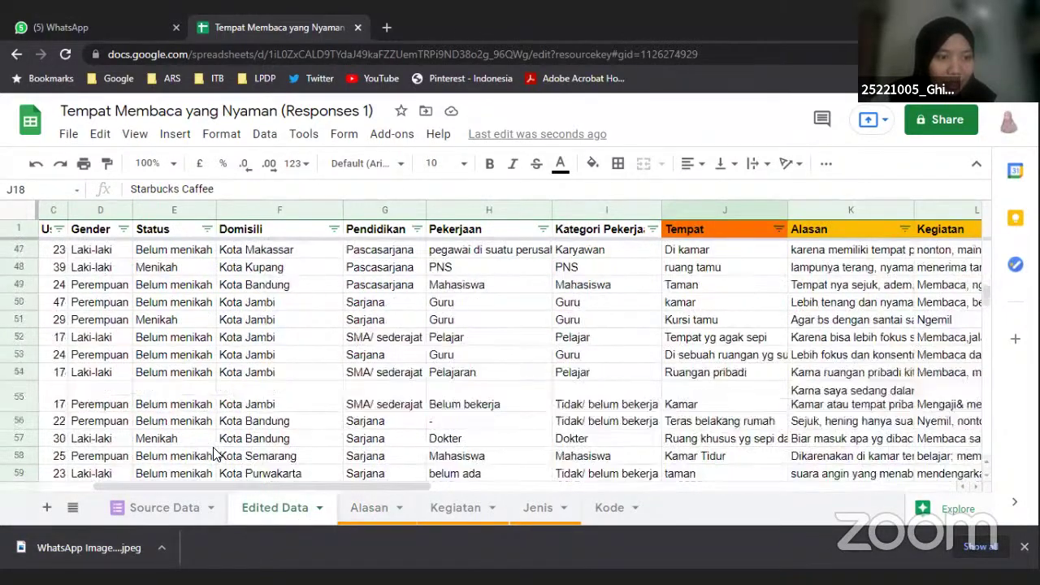
{"action": "scroll", "coordinate": [216, 451], "scroll_direction": "up", "scroll_amount": 2}
Sort the respondent data by the Usia column in ascending order
{"action": "left_click", "coordinate": [58, 229]}
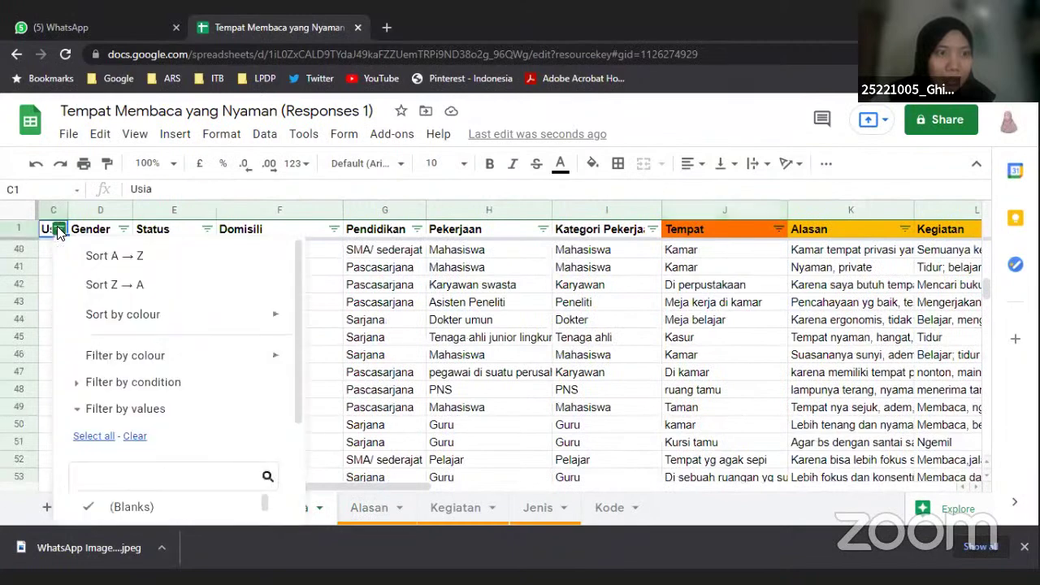
{"action": "left_click", "coordinate": [105, 260]}
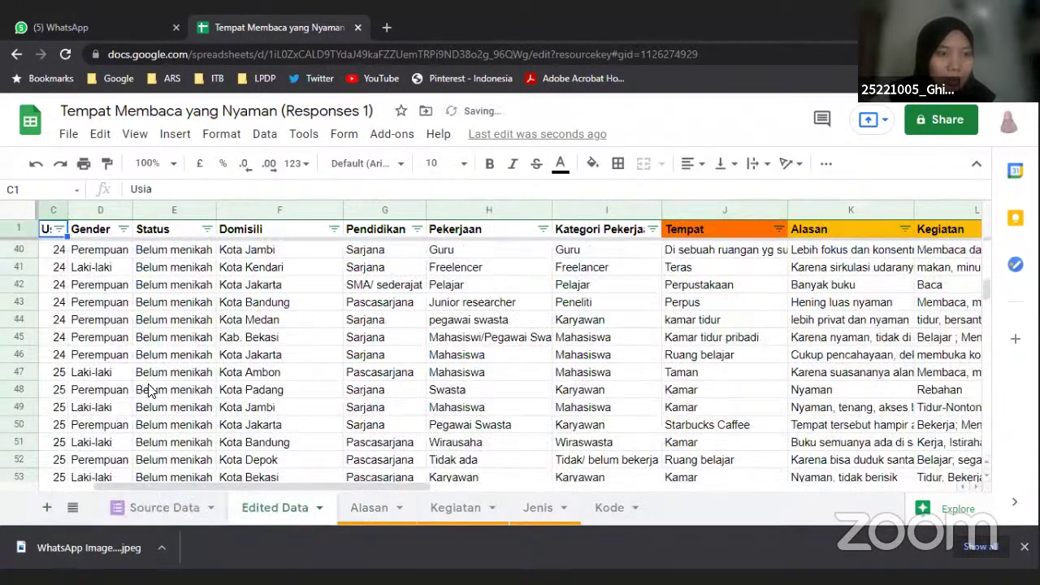
{"action": "scroll", "coordinate": [77, 419], "scroll_direction": "down", "scroll_amount": 7}
{"action": "scroll", "coordinate": [74, 423], "scroll_direction": "down", "scroll_amount": 2}
{"action": "scroll", "coordinate": [73, 423], "scroll_direction": "up", "scroll_amount": 7}
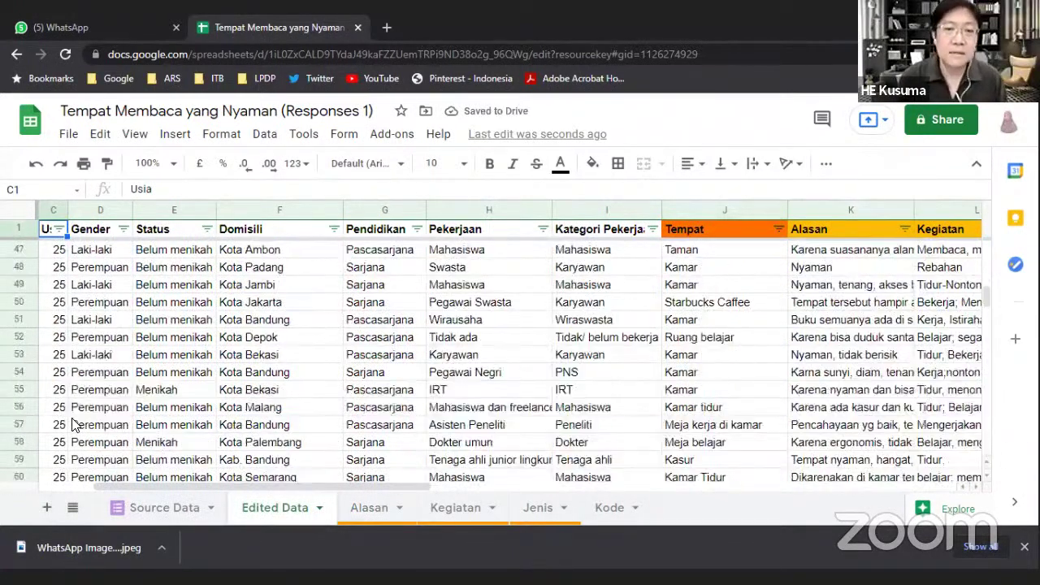
Sort the respondent data in ascending order by the No. column
{"action": "left_click_drag", "start_coordinate": [393, 487], "coordinate": [134, 476]}
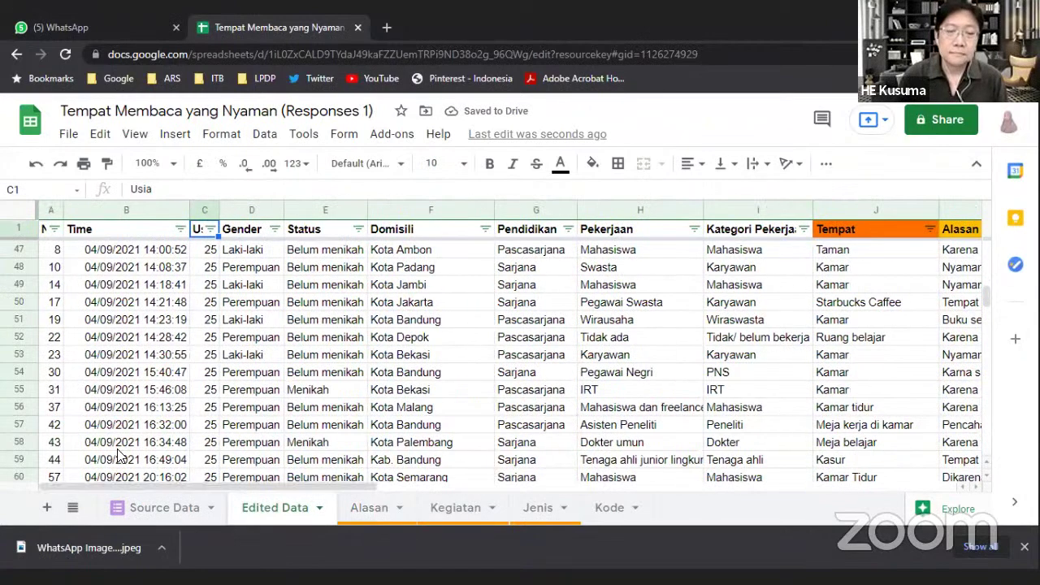
{"action": "left_click", "coordinate": [53, 231]}
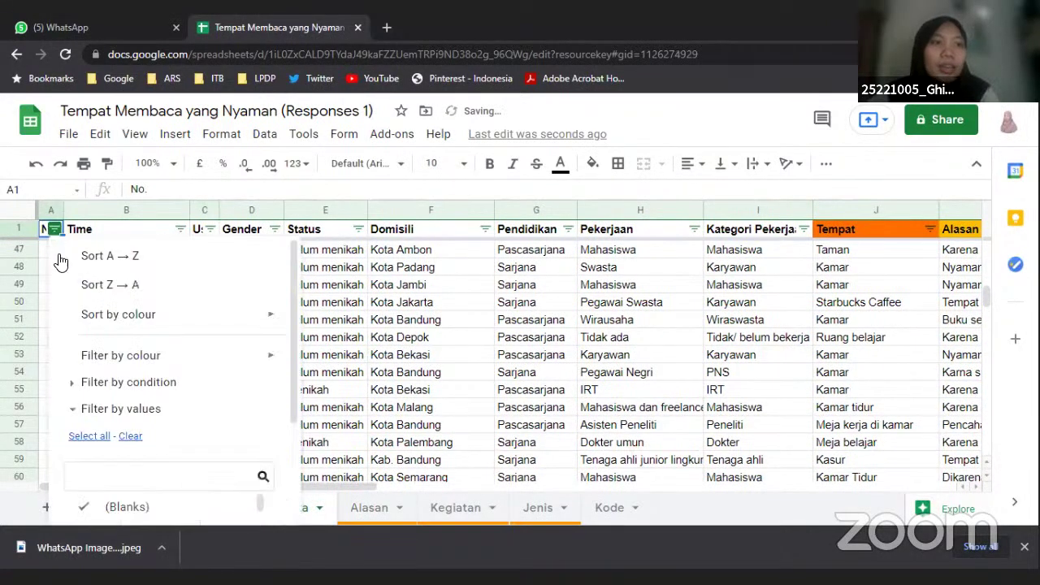
{"action": "left_click", "coordinate": [79, 256]}
{"action": "scroll", "coordinate": [77, 422], "scroll_direction": "up", "scroll_amount": 6}
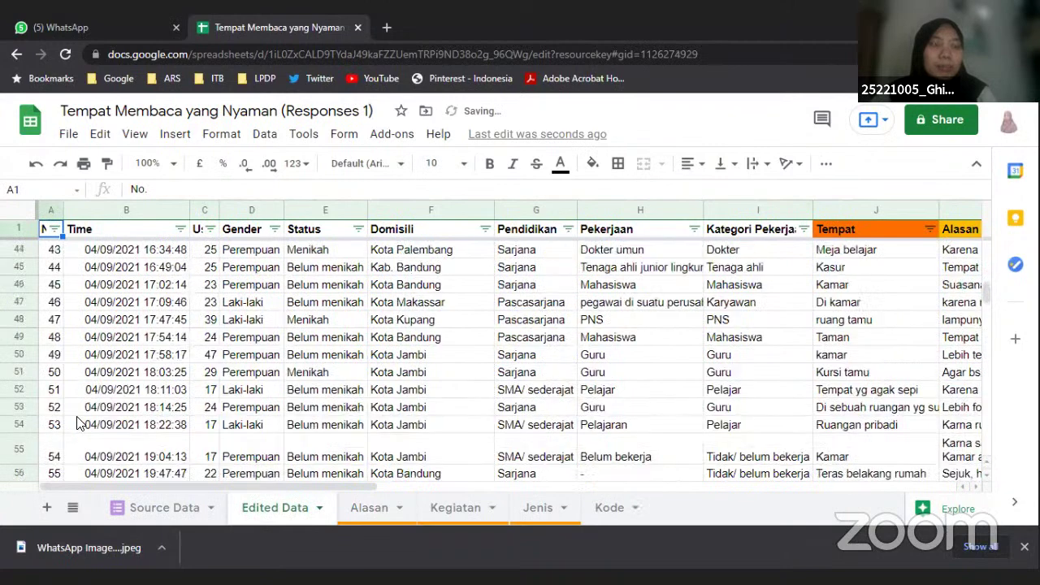
Examine respondent 34's details across the row, up to the Tempat answer
{"action": "left_click", "coordinate": [55, 338]}
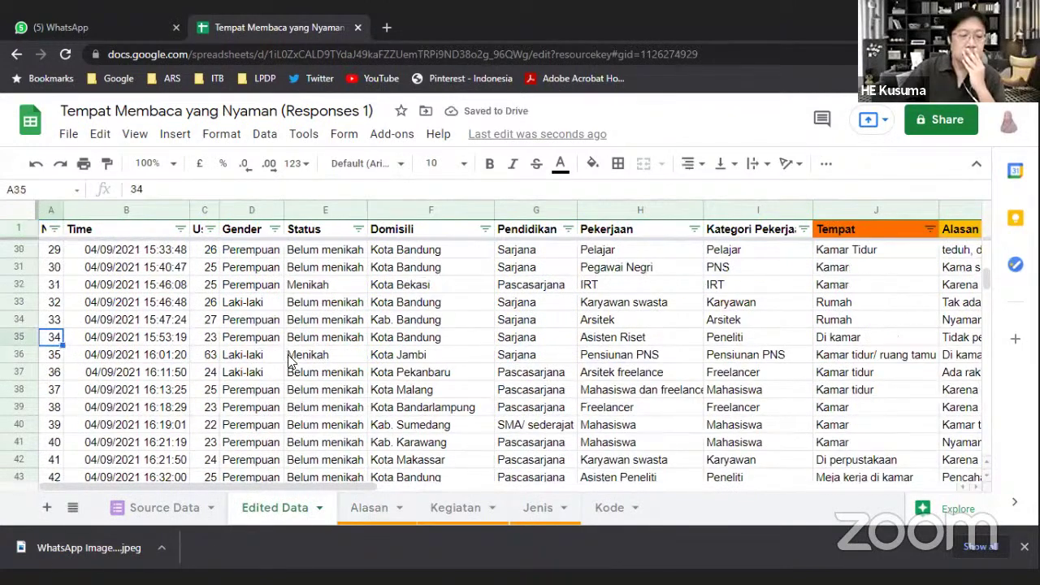
{"action": "key", "text": "Right"}
{"action": "key", "text": "Right"}
{"action": "key", "text": "Right"}
{"action": "key", "text": "Right"}
{"action": "key", "text": "Right"}
{"action": "key", "text": "Right"}
{"action": "key", "text": "Right"}
{"action": "key", "text": "Right"}
{"action": "key", "text": "Right"}
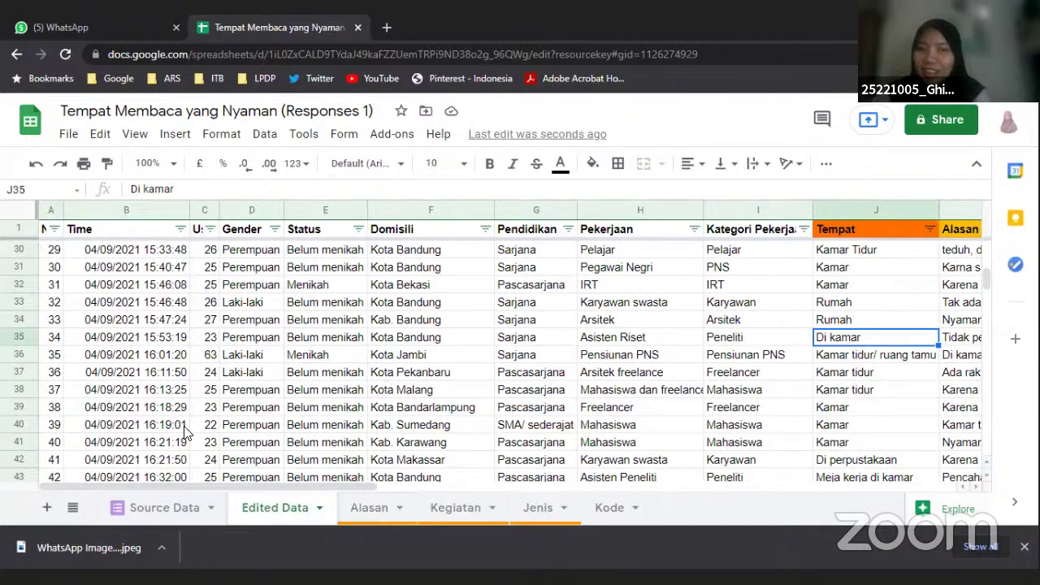
Return to the Alasan sheet and review the segments, codes and categories of the Kondusif and Spasial rows 109 to 112
{"action": "left_click", "coordinate": [375, 512]}
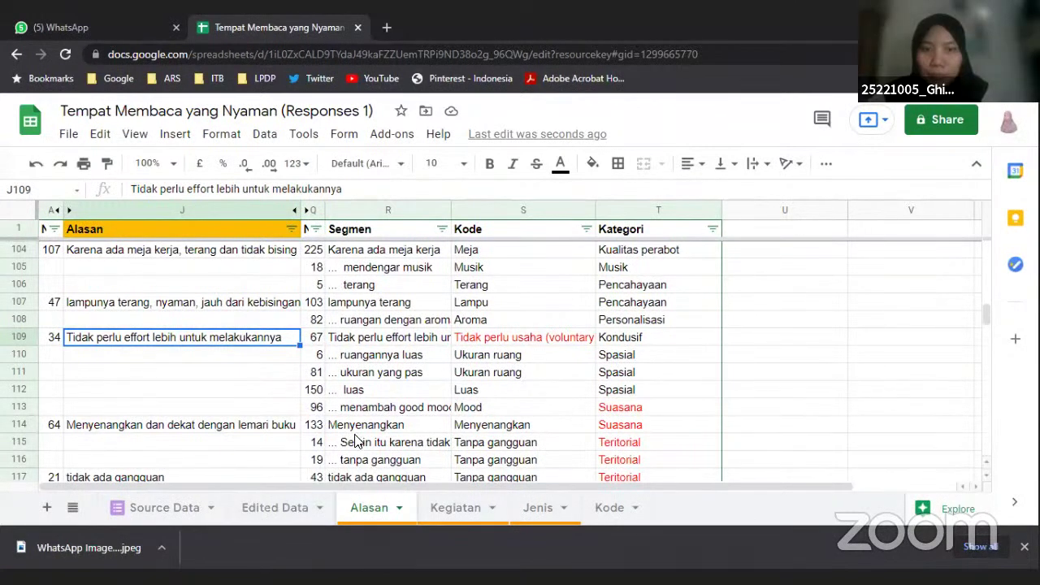
{"action": "left_click", "coordinate": [615, 341]}
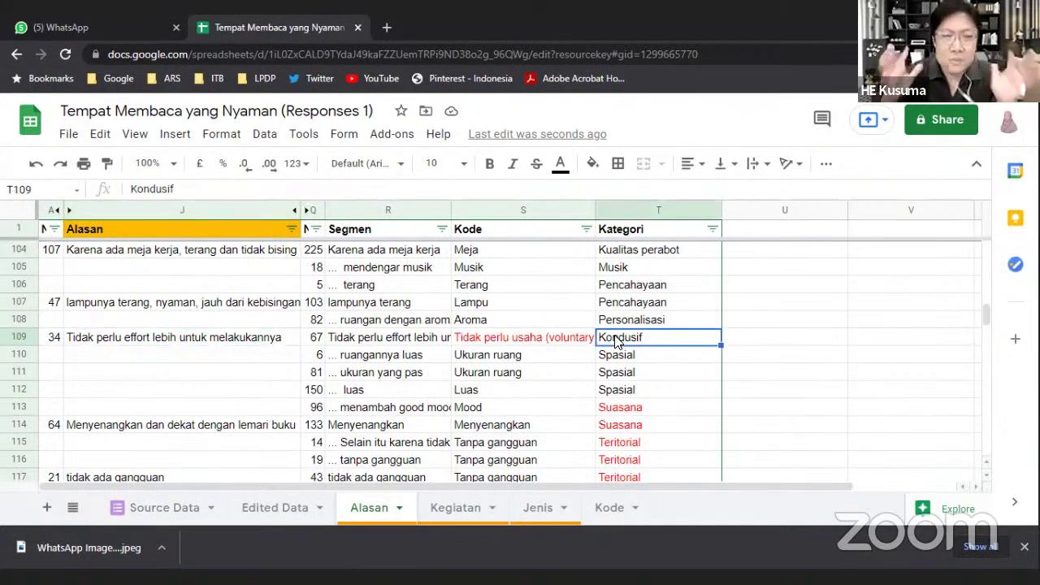
{"action": "scroll", "coordinate": [615, 342], "scroll_direction": "down", "scroll_amount": 1}
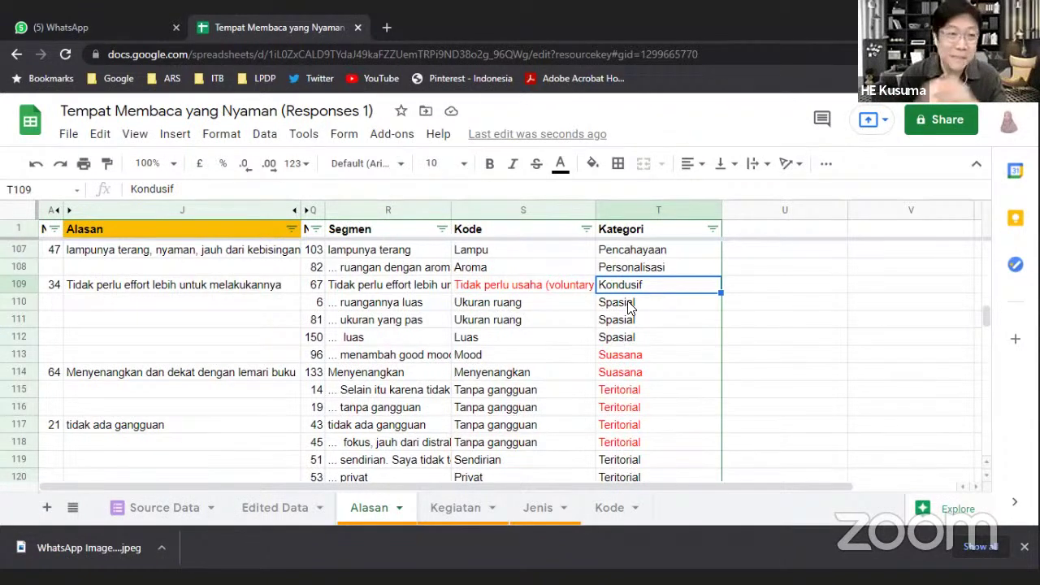
{"action": "left_click", "coordinate": [629, 307]}
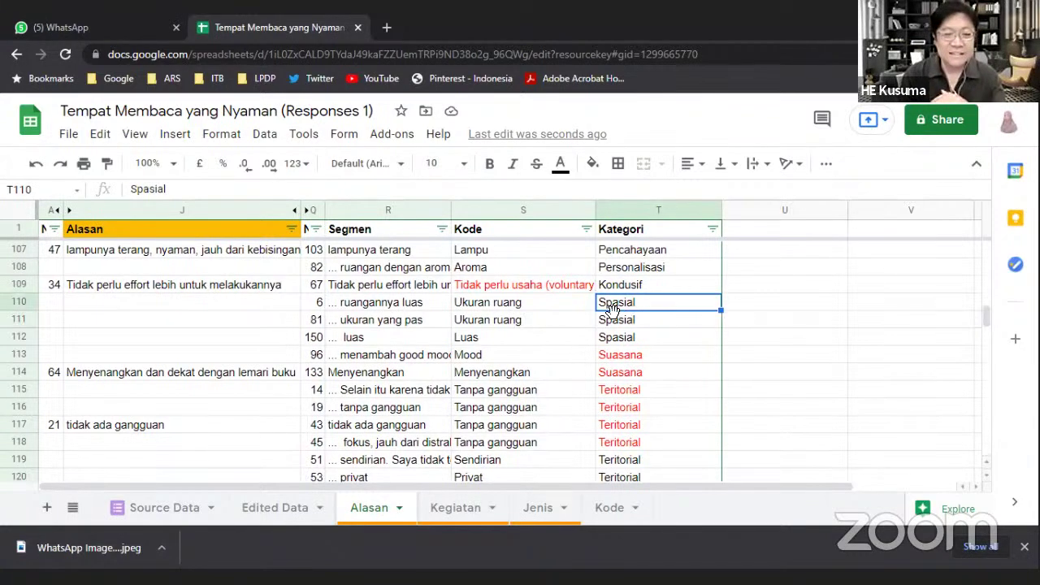
{"action": "left_click", "coordinate": [558, 307]}
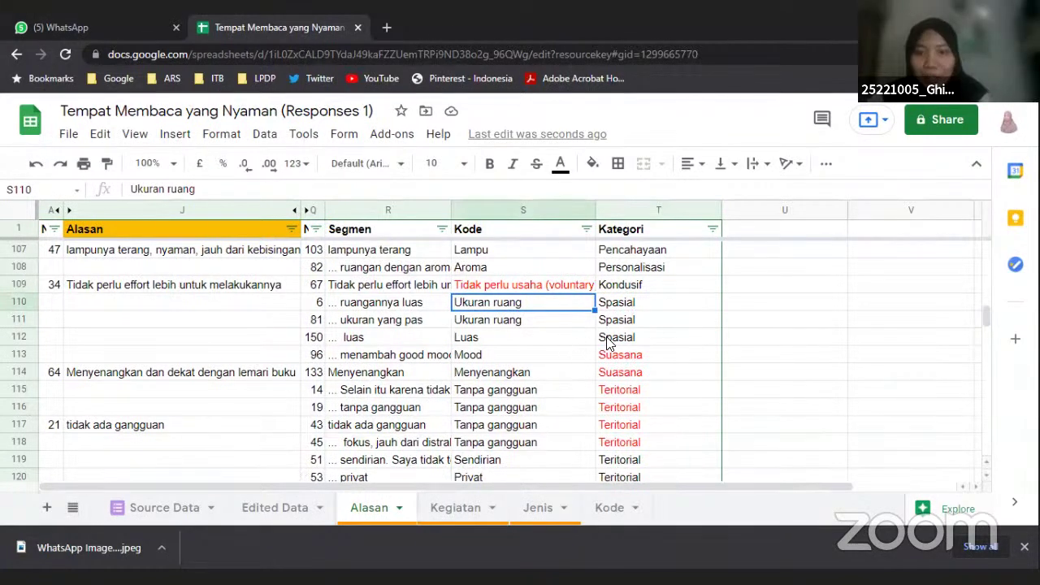
{"action": "left_click", "coordinate": [643, 305]}
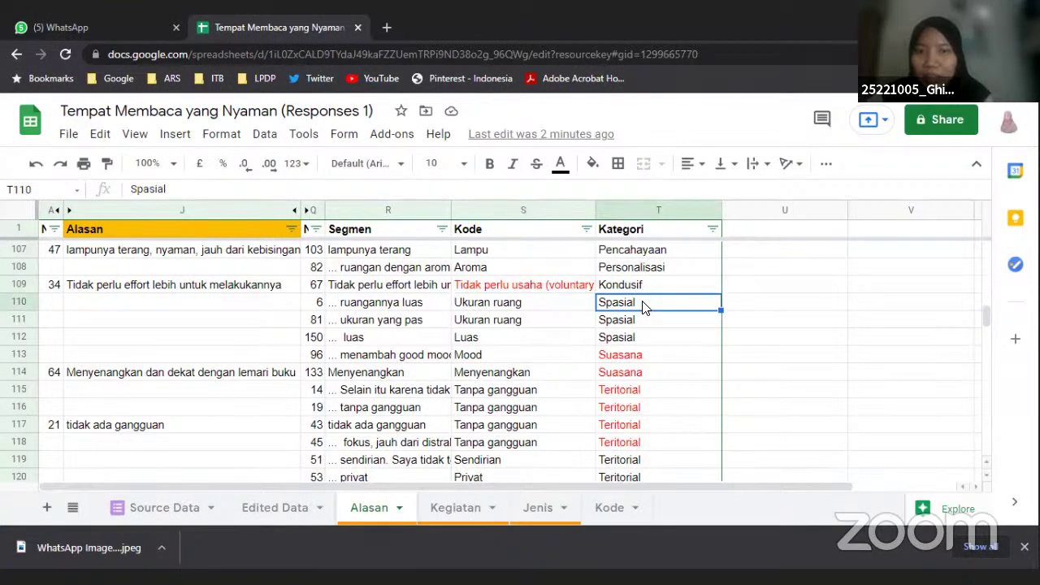
{"action": "scroll", "coordinate": [643, 306], "scroll_direction": "down", "scroll_amount": 1}
{"action": "scroll", "coordinate": [645, 304], "scroll_direction": "up", "scroll_amount": 1}
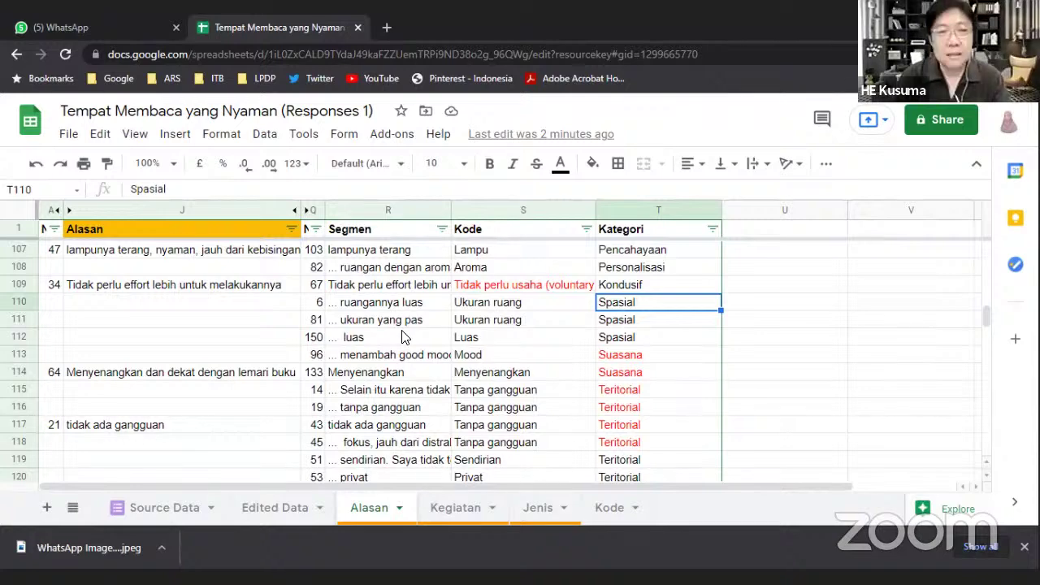
{"action": "left_click", "coordinate": [405, 308]}
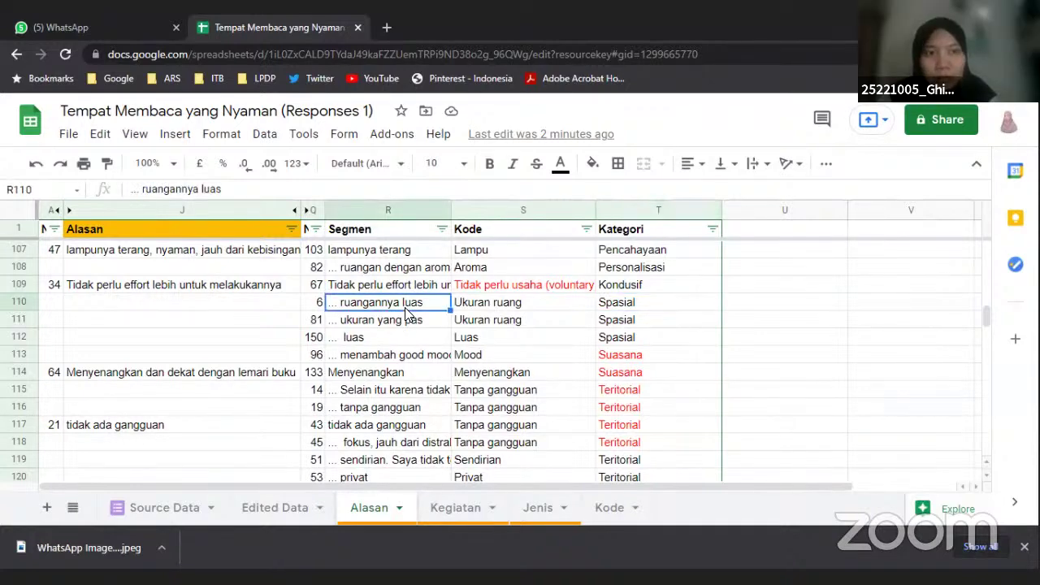
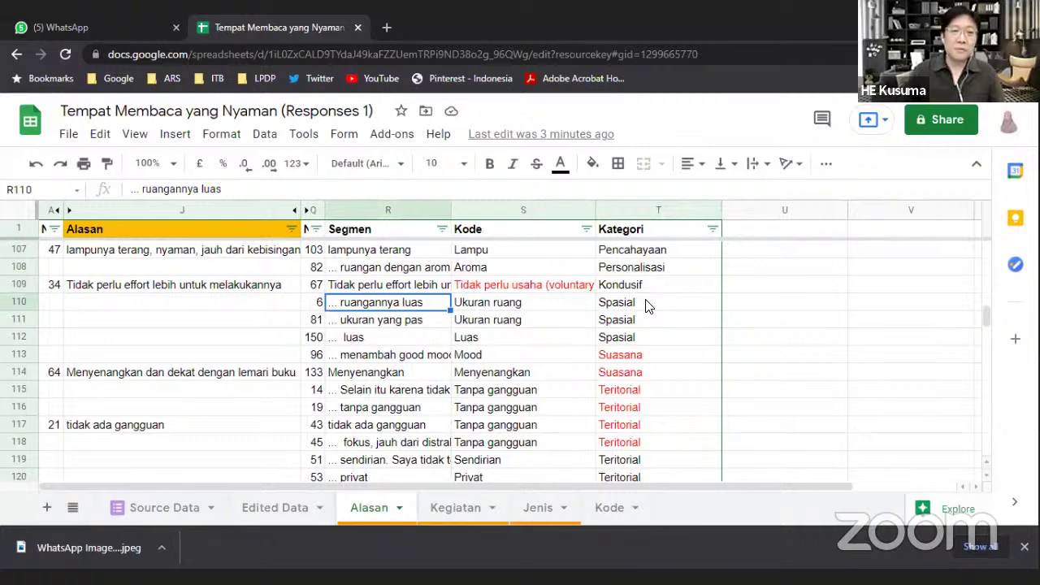
Set the category in T110 to "Kelapangan", discarding the trial entry "Keleluasaan"
{"action": "left_click", "coordinate": [648, 305]}
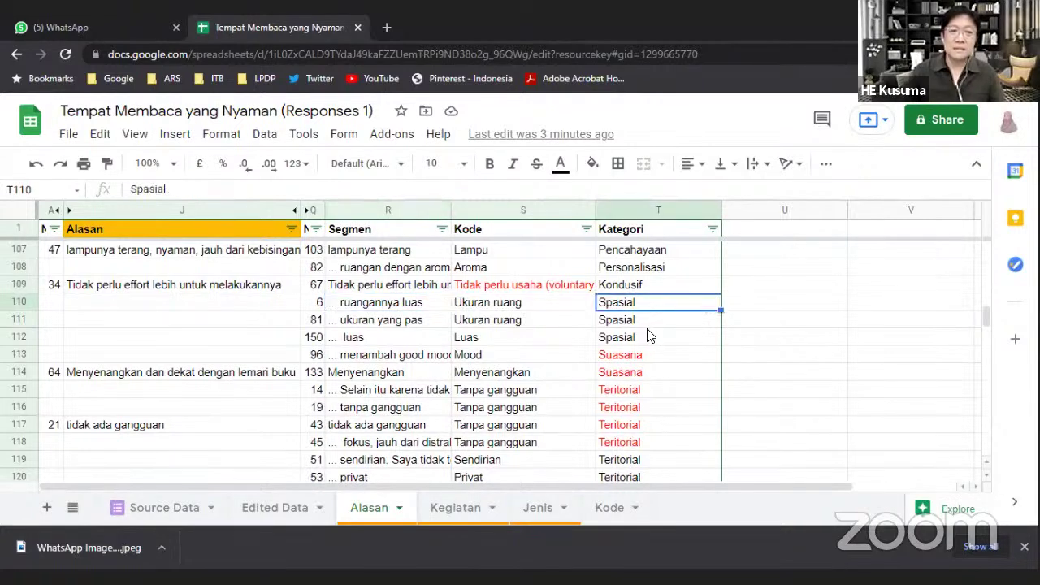
{"action": "type", "text": "Ke"}
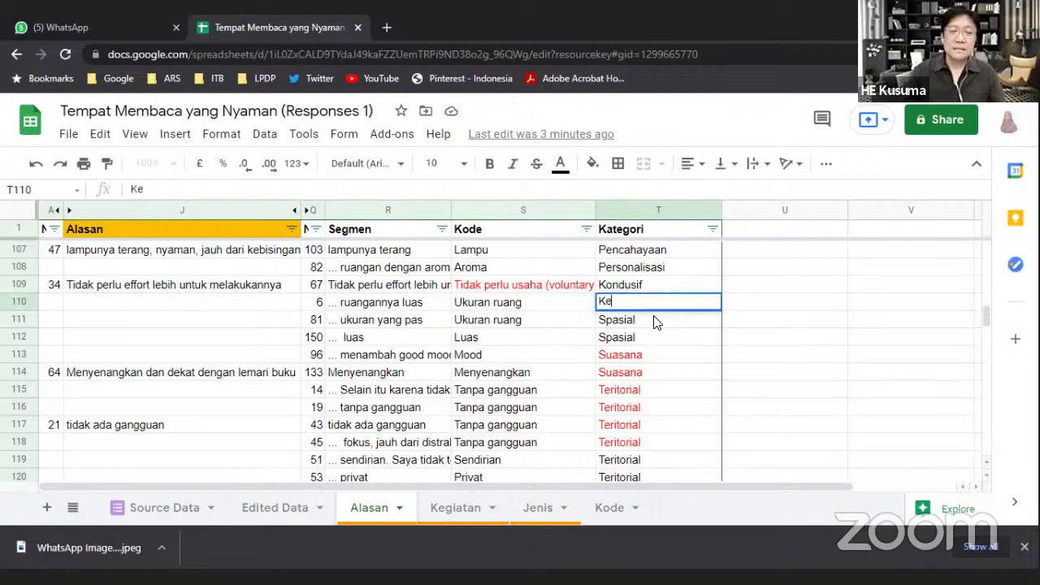
{"action": "type", "text": "leluasaan"}
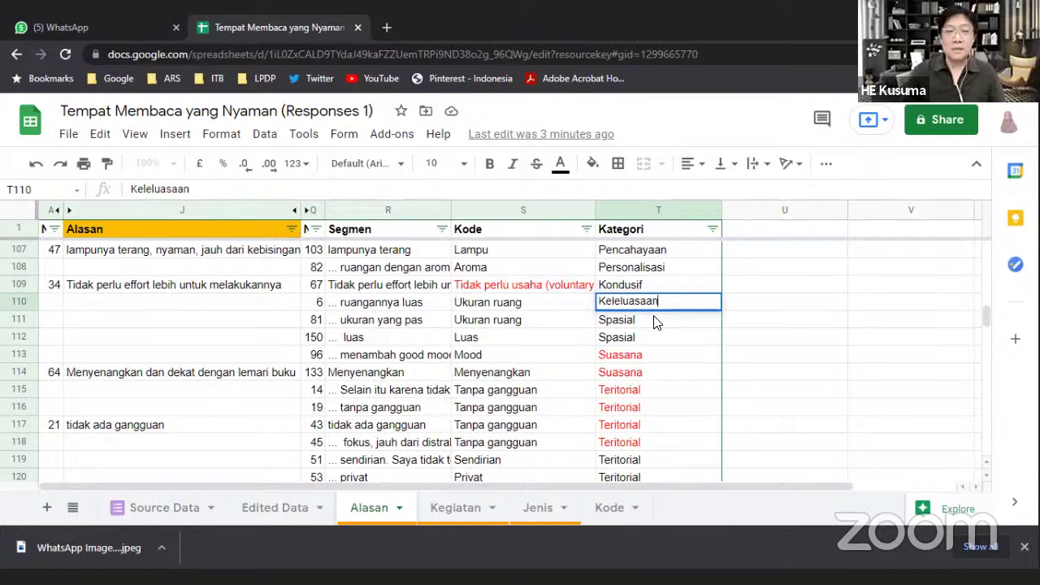
{"action": "key", "text": "BackSpace"}
{"action": "key", "text": "BackSpace"}
{"action": "key", "text": "BackSpace"}
{"action": "key", "text": "BackSpace"}
{"action": "key", "text": "BackSpace"}
{"action": "key", "text": "BackSpace"}
{"action": "key", "text": "BackSpace"}
{"action": "key", "text": "BackSpace"}
{"action": "type", "text": "apangan"}
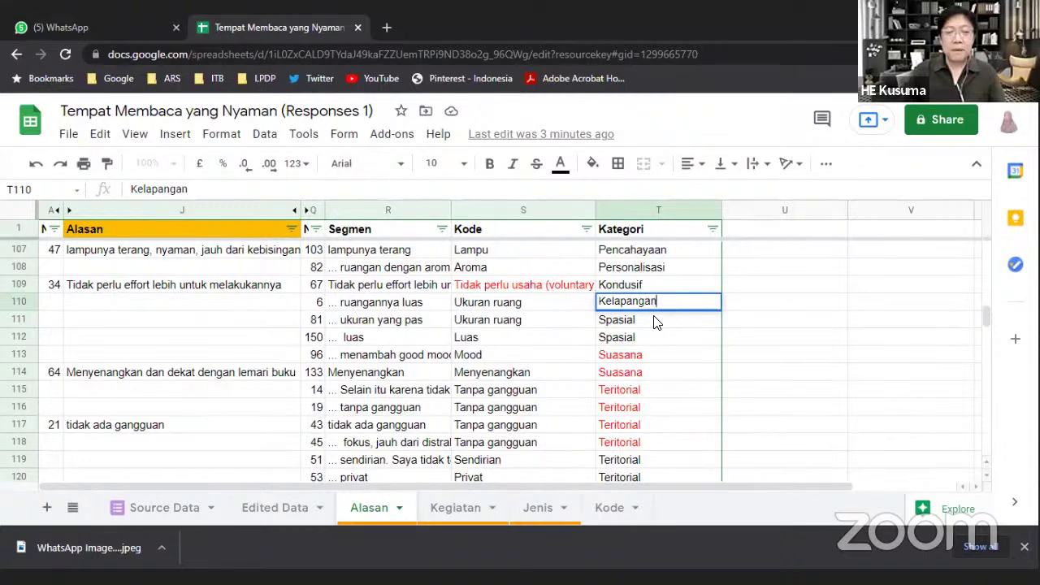
{"action": "key", "text": "Return"}
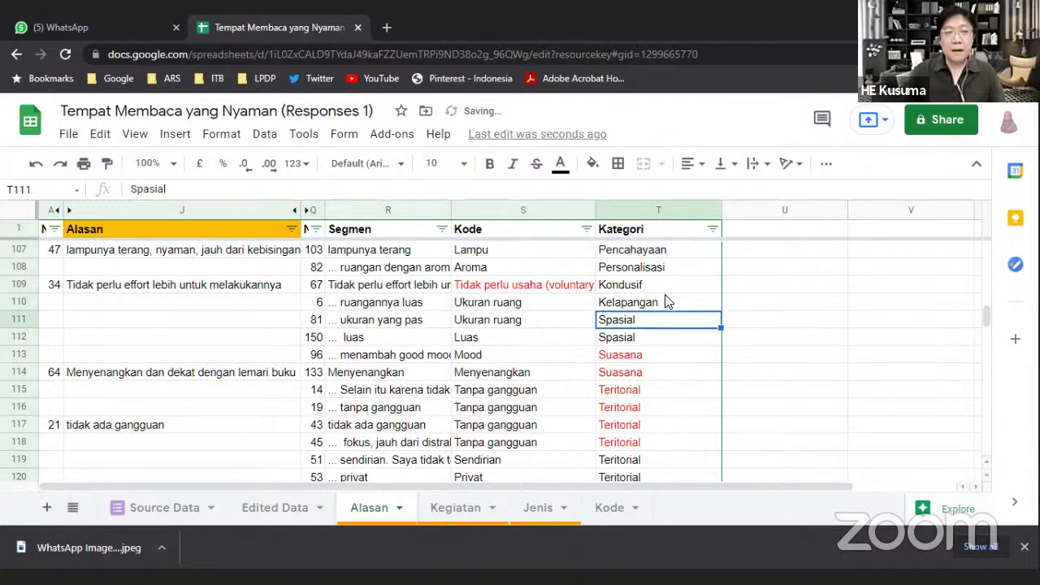
Fill the "Kelapangan" category from T110 down through T112
{"action": "left_click", "coordinate": [665, 303]}
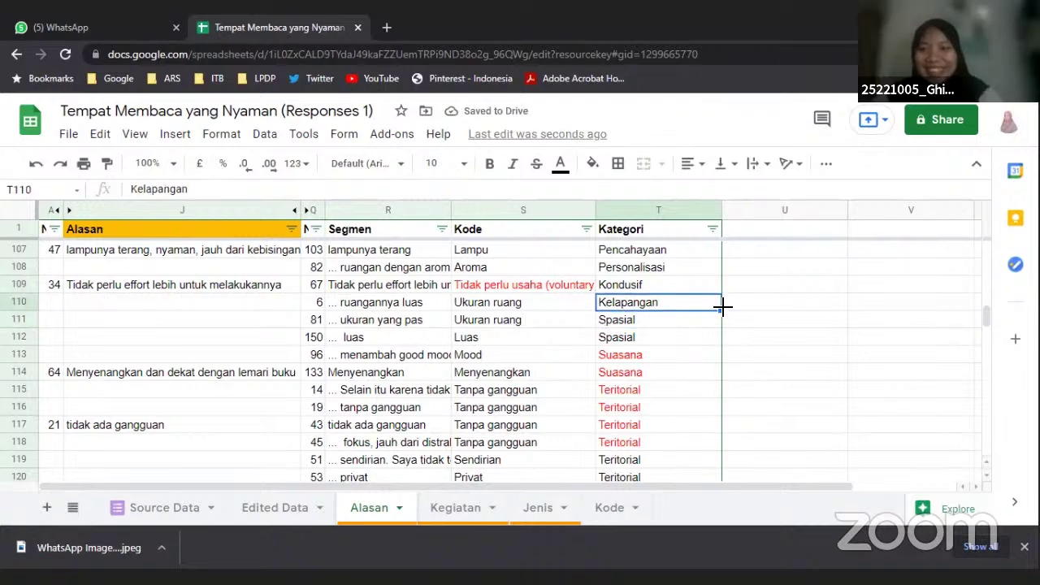
{"action": "left_click_drag", "start_coordinate": [723, 305], "coordinate": [718, 345]}
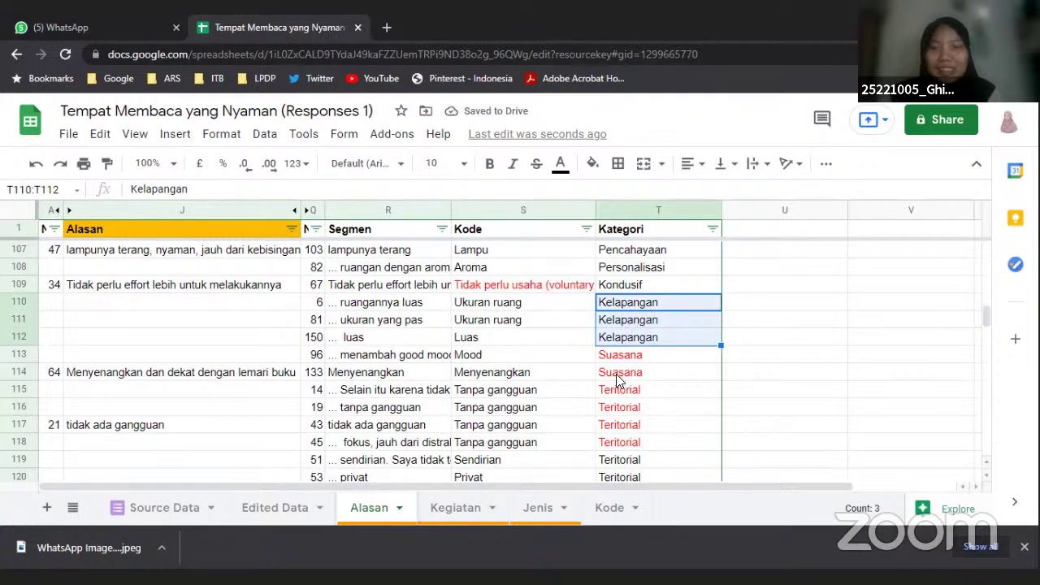
{"action": "left_click", "coordinate": [645, 338]}
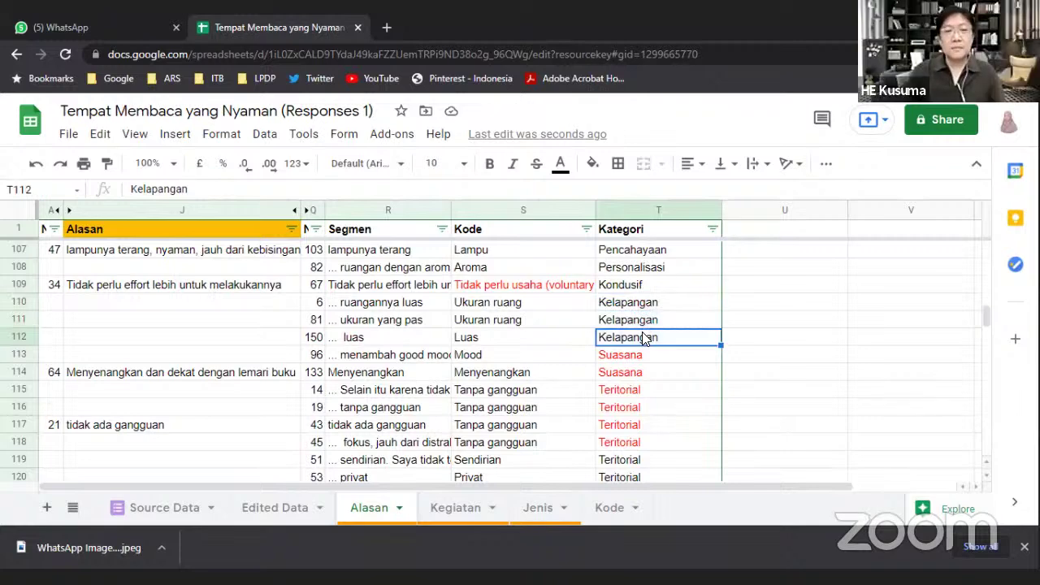
{"action": "scroll", "coordinate": [644, 338], "scroll_direction": "down", "scroll_amount": 1}
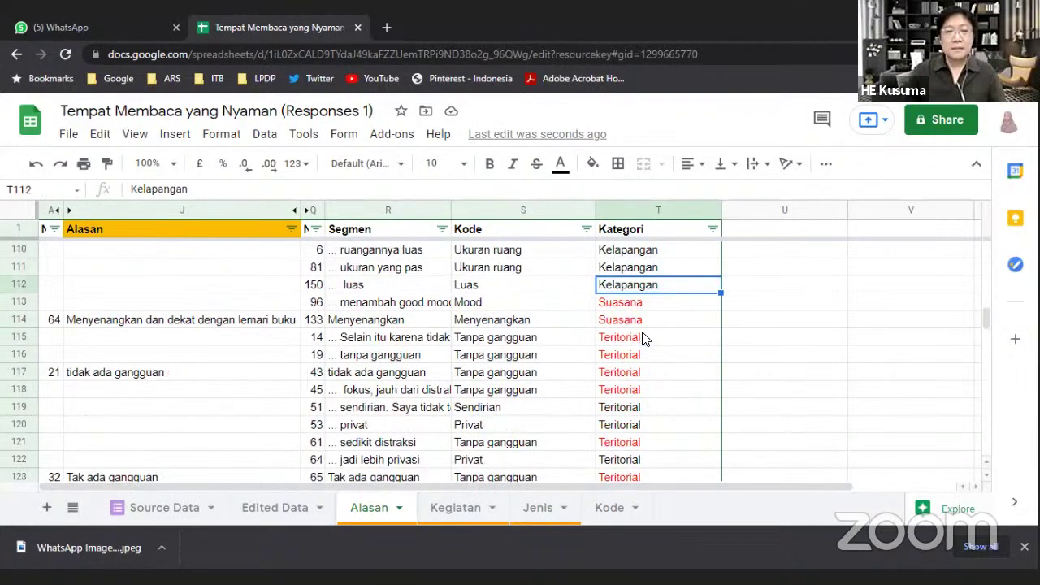
{"action": "scroll", "coordinate": [644, 338], "scroll_direction": "up", "scroll_amount": 1}
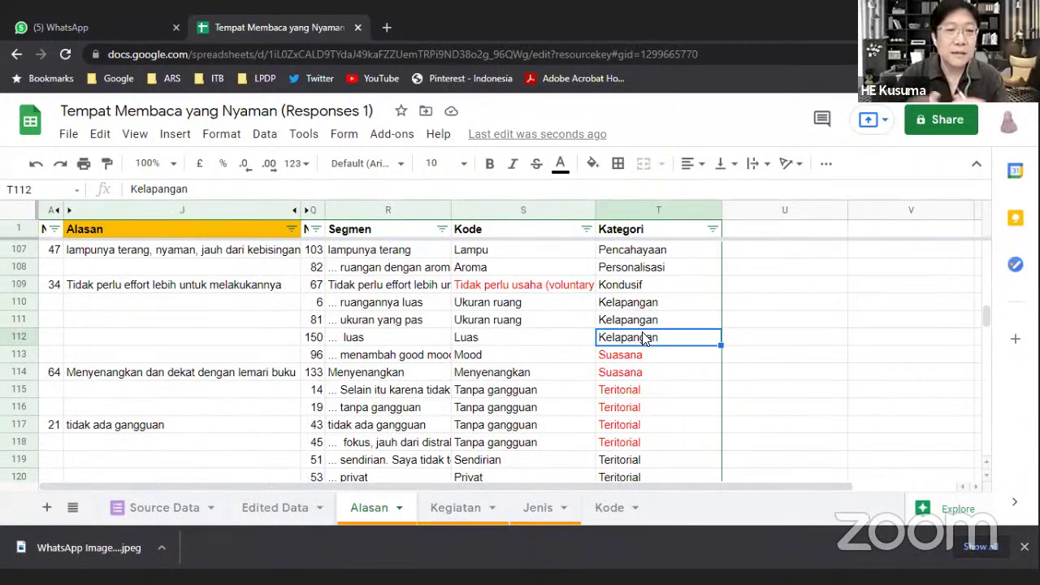
Try appending "(openness" to the "Kelapangan" category in T112
{"action": "left_click", "coordinate": [389, 186]}
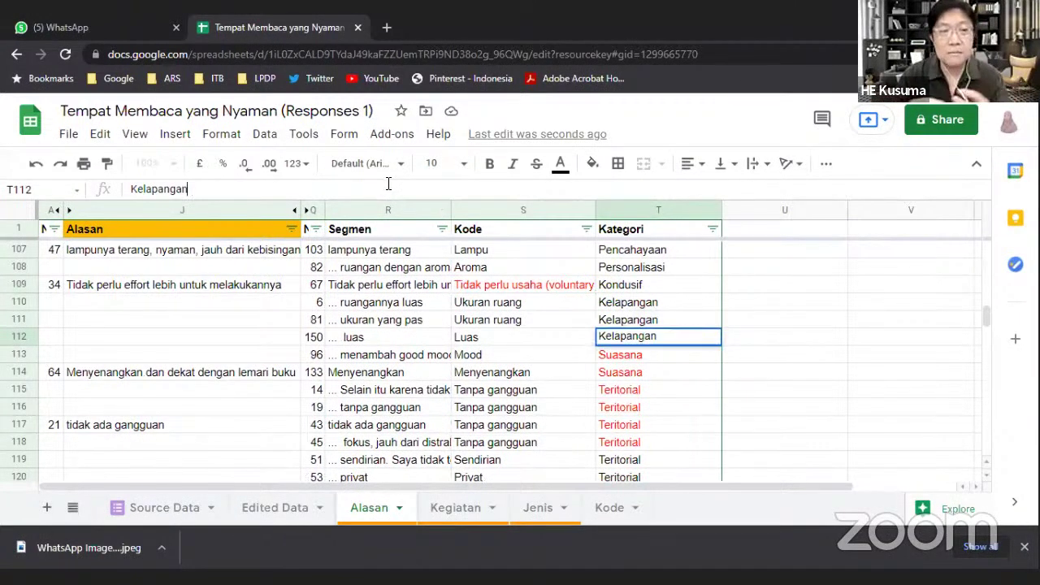
{"action": "type", "text": "(o"}
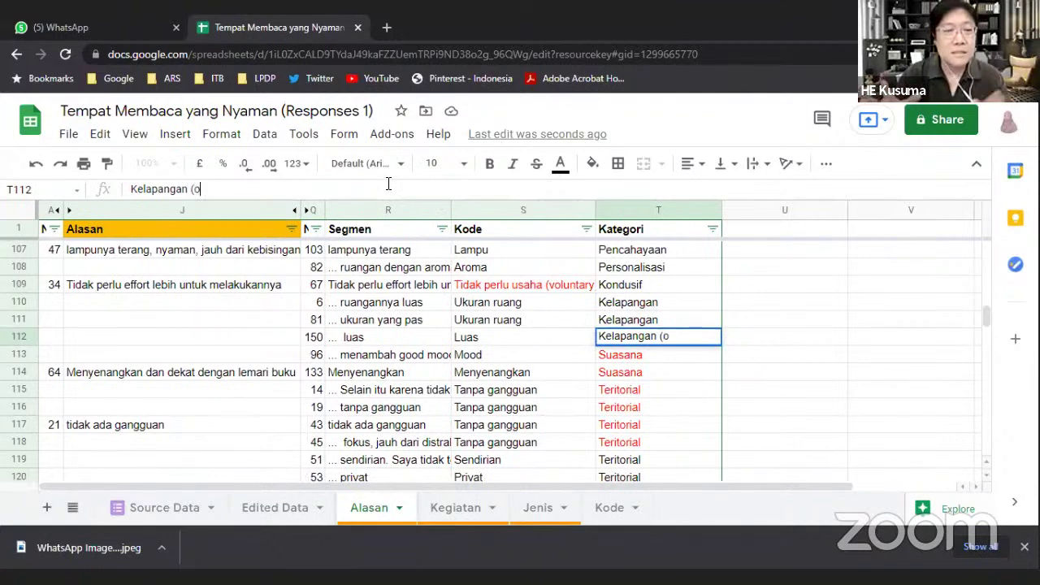
{"action": "type", "text": "penn"}
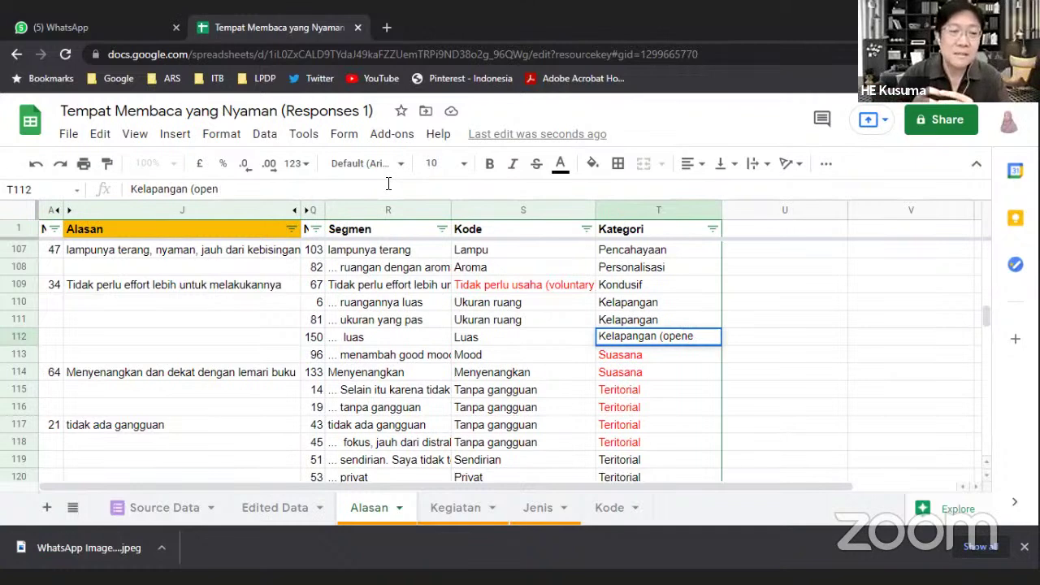
{"action": "type", "text": "ess"}
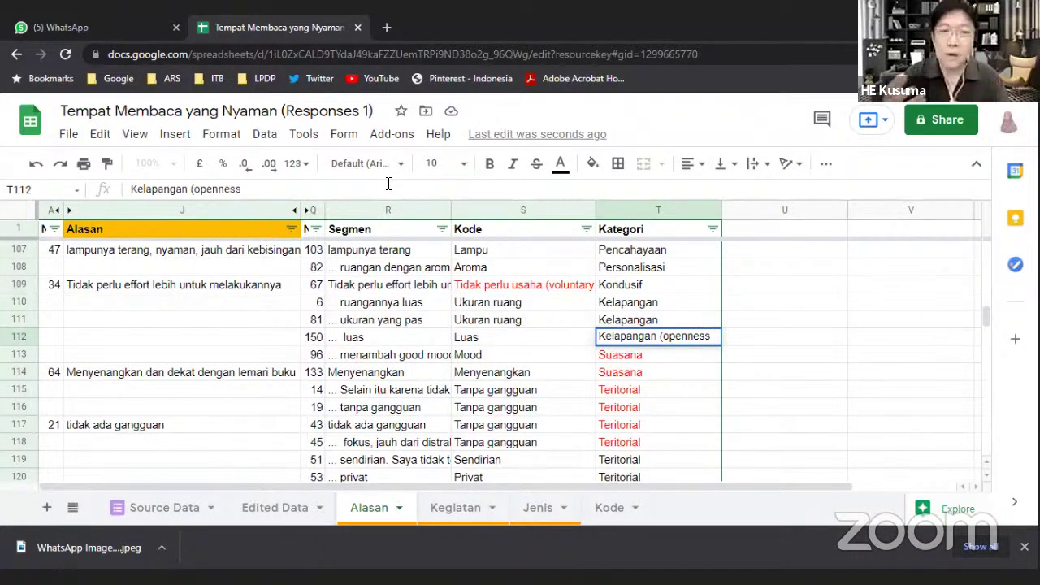
{"action": "key", "text": "BackSpace"}
{"action": "key", "text": "BackSpace"}
{"action": "key", "text": "BackSpace"}
{"action": "key", "text": "BackSpace"}
{"action": "key", "text": "BackSpace"}
{"action": "key", "text": "BackSpace"}
{"action": "key", "text": "BackSpace"}
{"action": "key", "text": "BackSpace"}
{"action": "key", "text": "BackSpace"}
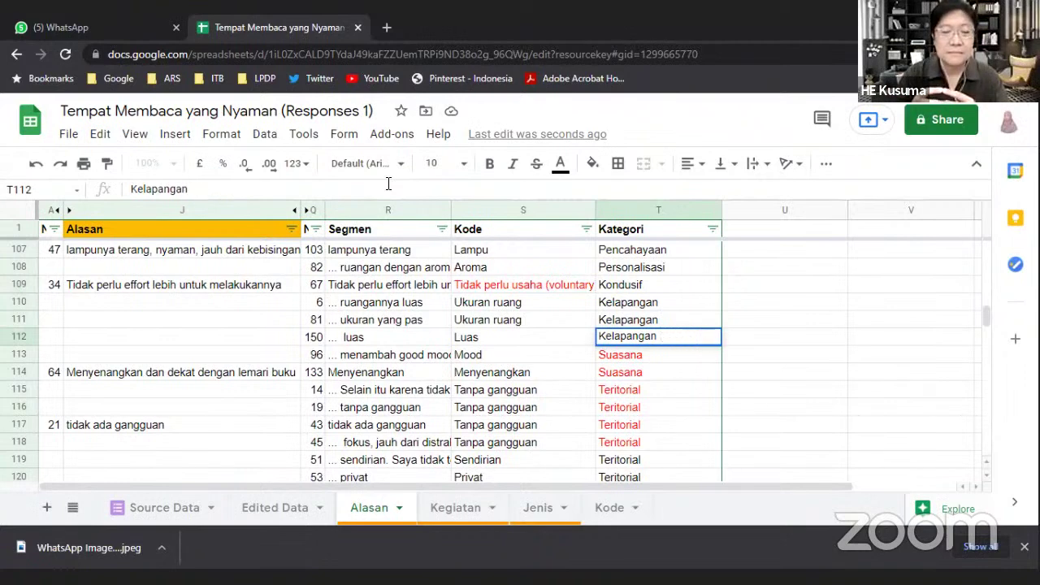
{"action": "key", "text": "Return"}
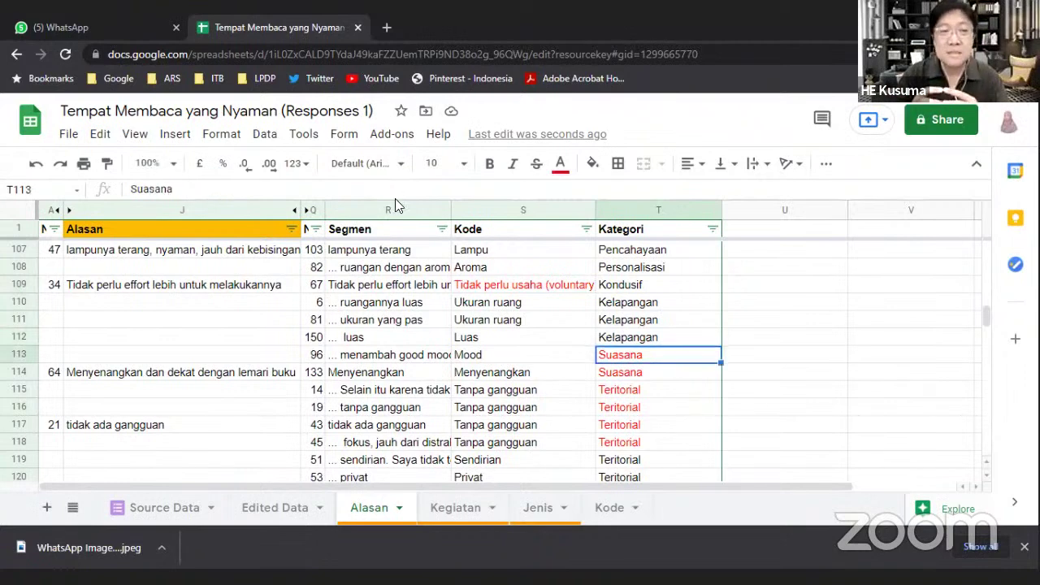
Review the segments, codes and categories of the mood and Menyenangkan rows 113 and 114 against the categories used in the rows above
{"action": "left_click", "coordinate": [613, 342]}
{"action": "scroll", "coordinate": [620, 348], "scroll_direction": "down", "scroll_amount": 1}
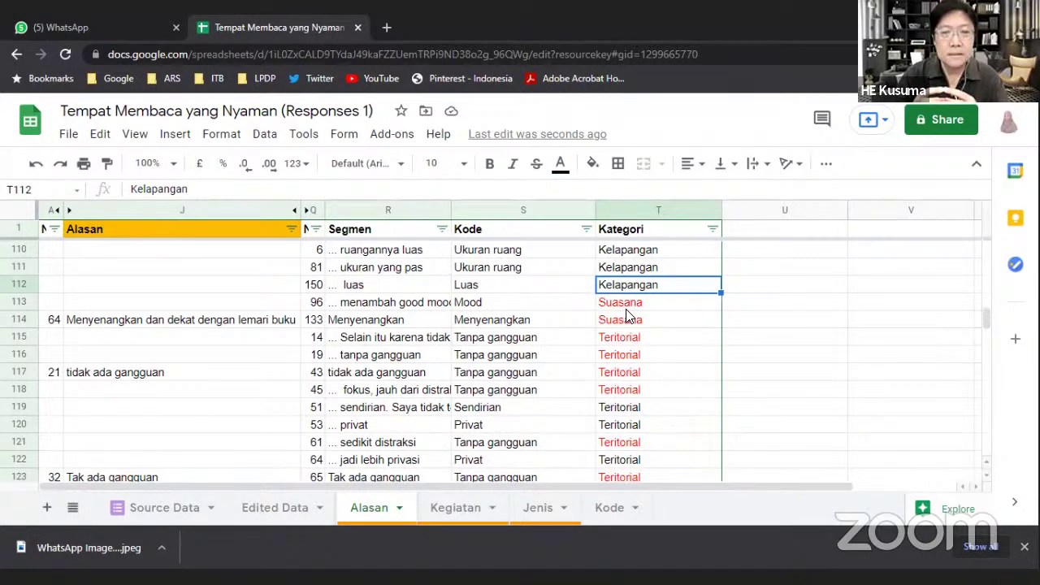
{"action": "left_click", "coordinate": [526, 307]}
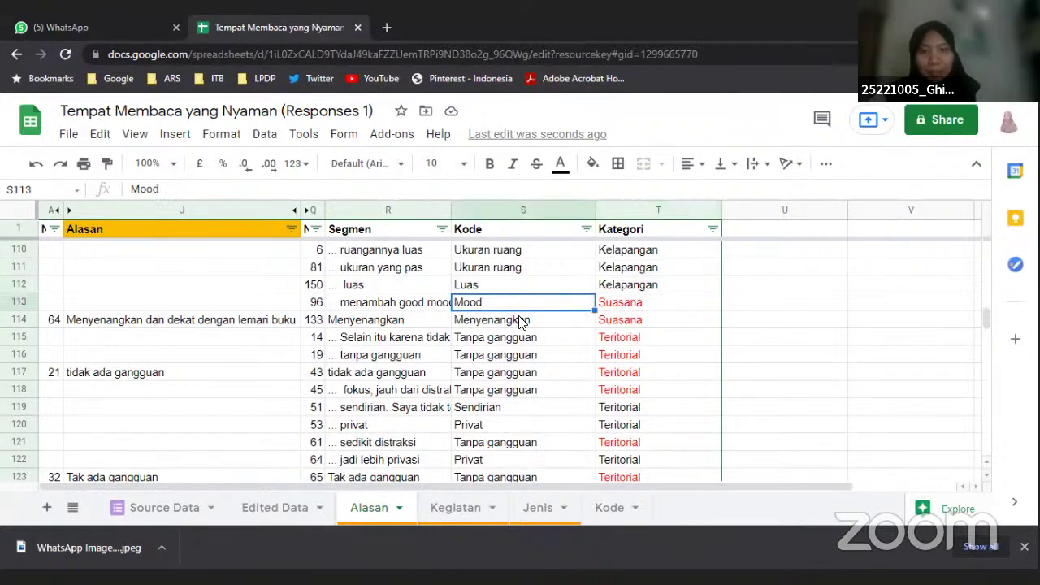
{"action": "left_click", "coordinate": [640, 326]}
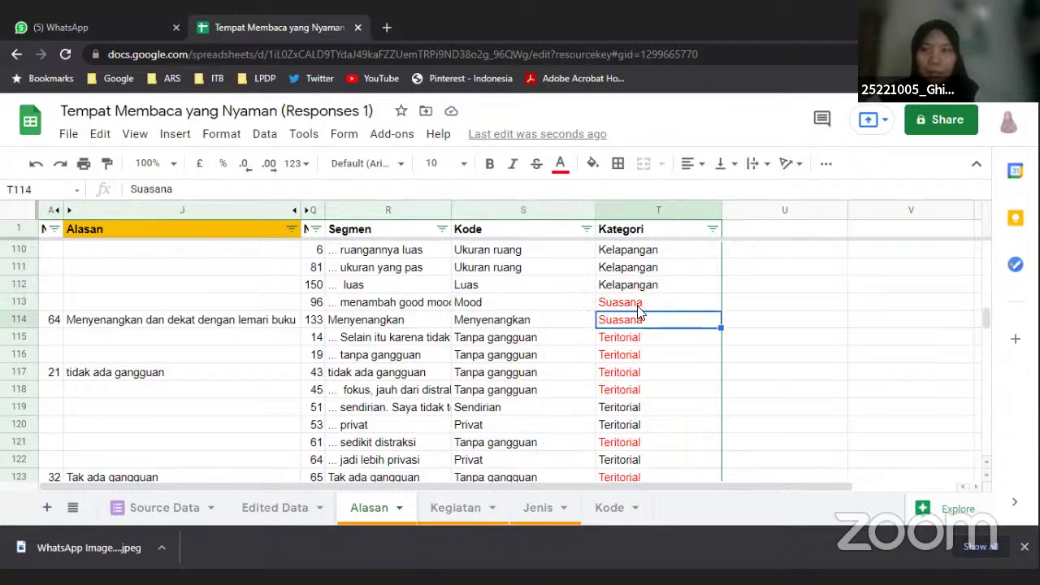
{"action": "left_click", "coordinate": [639, 305]}
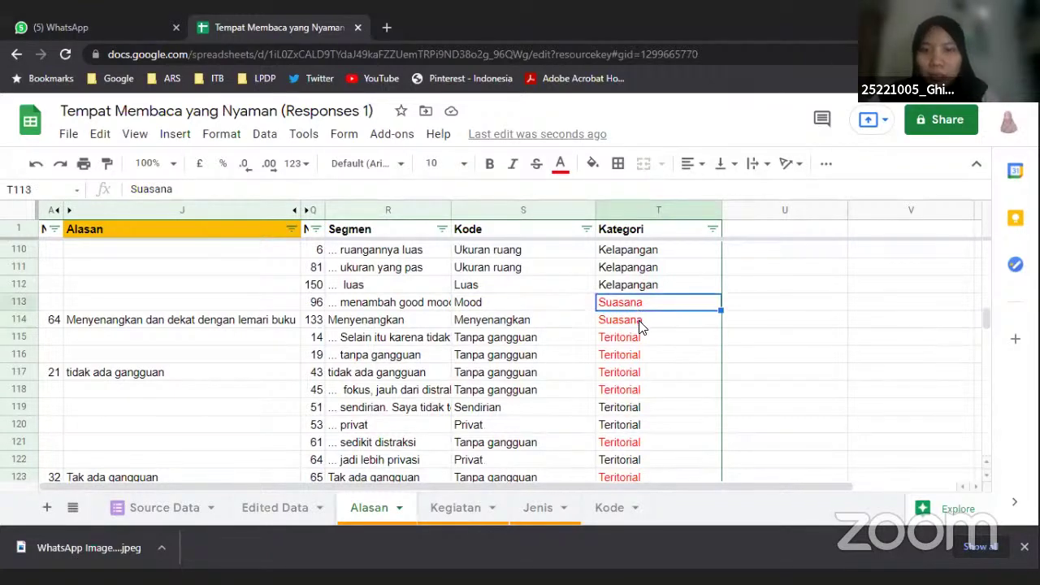
{"action": "left_click", "coordinate": [448, 304]}
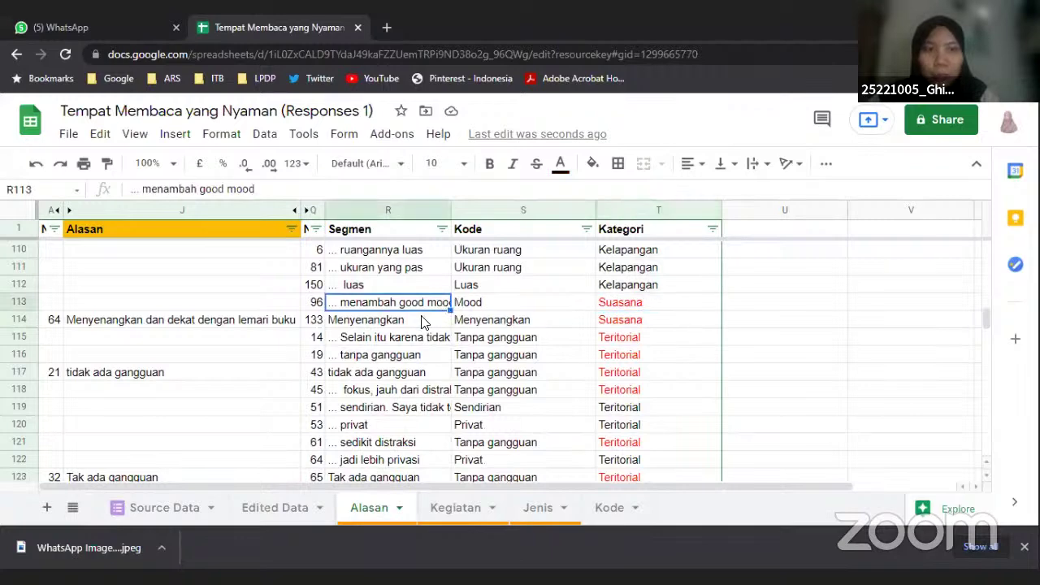
{"action": "left_click", "coordinate": [421, 323]}
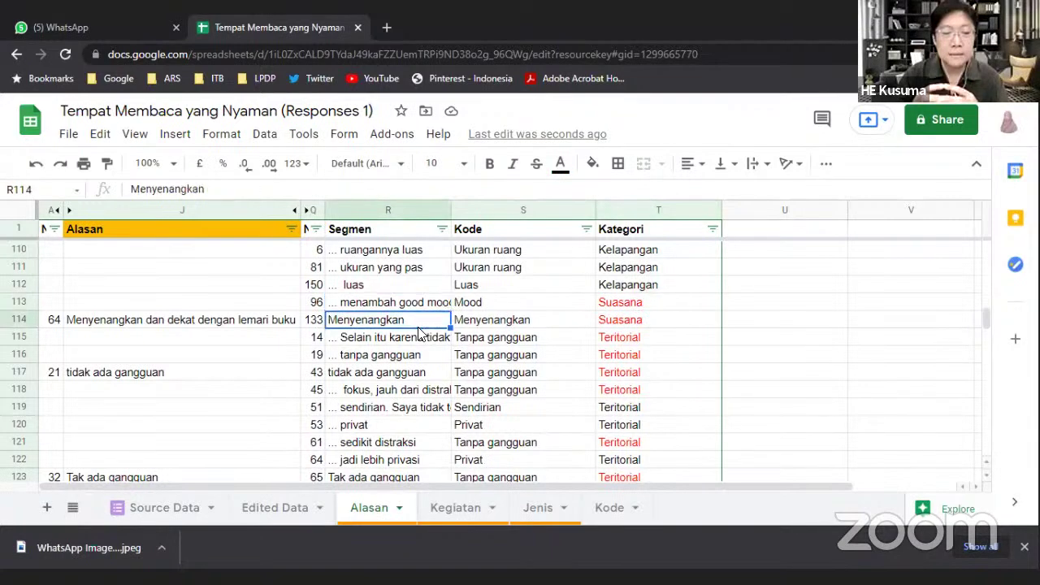
{"action": "scroll", "coordinate": [524, 345], "scroll_direction": "up", "scroll_amount": 1}
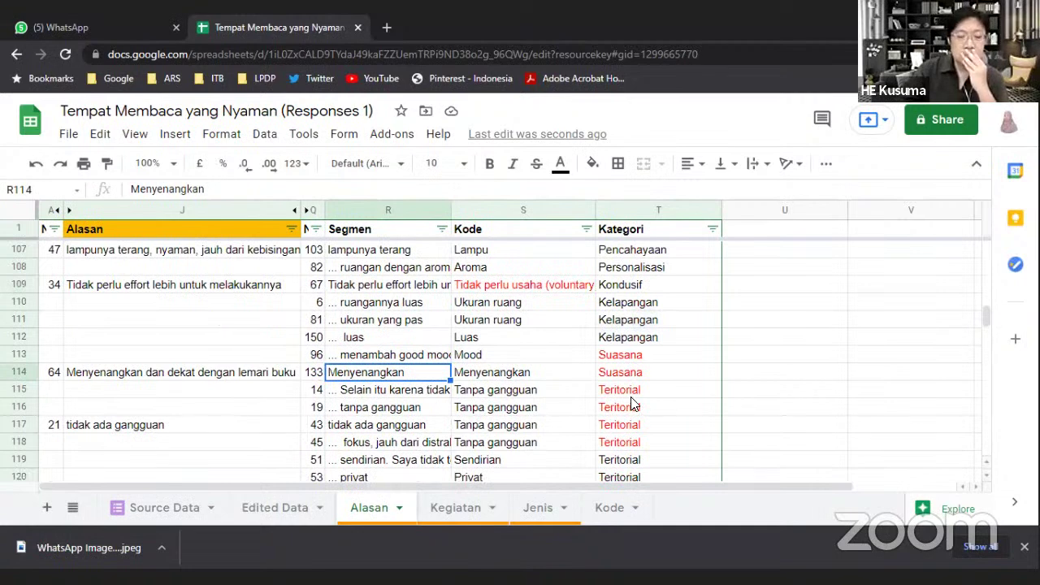
{"action": "scroll", "coordinate": [634, 405], "scroll_direction": "up", "scroll_amount": 1}
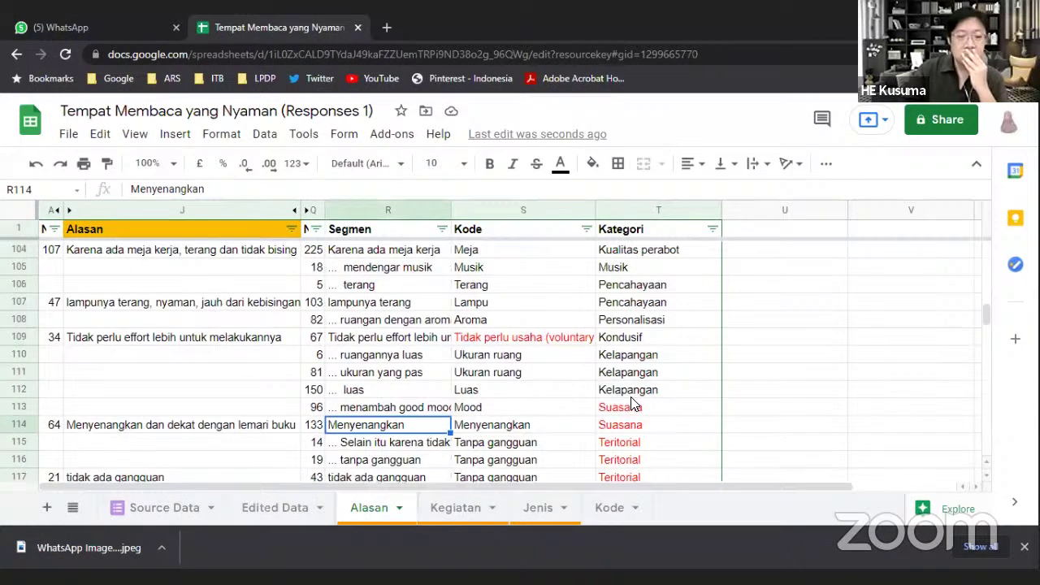
{"action": "scroll", "coordinate": [635, 405], "scroll_direction": "up", "scroll_amount": 3}
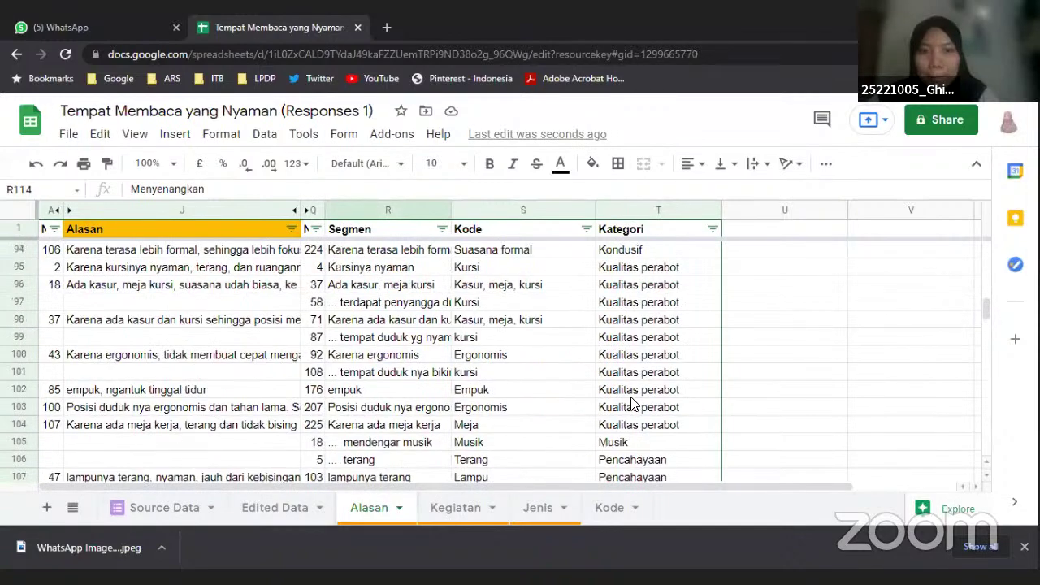
{"action": "scroll", "coordinate": [634, 405], "scroll_direction": "down", "scroll_amount": 3}
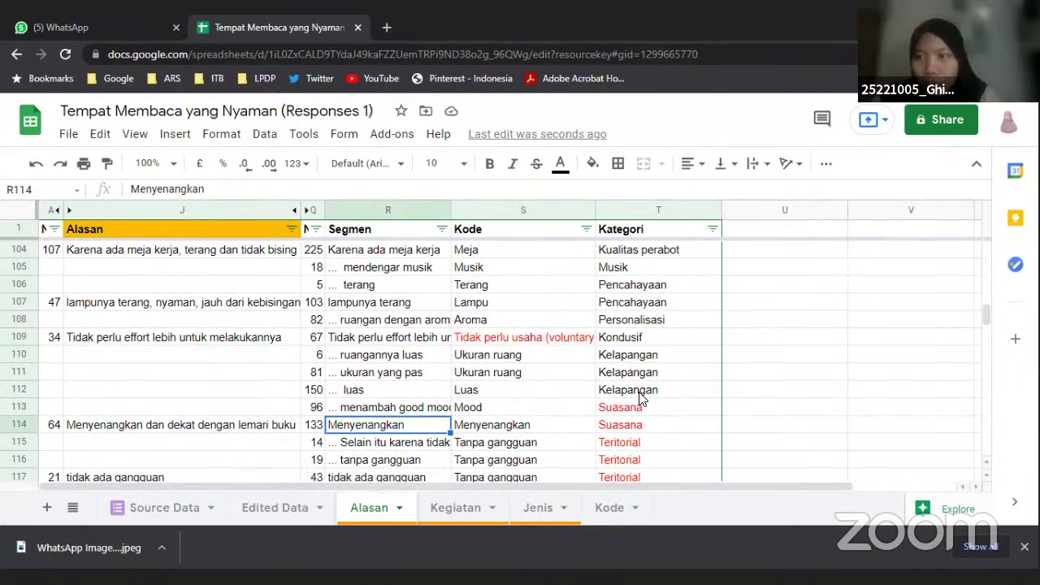
{"action": "scroll", "coordinate": [641, 399], "scroll_direction": "up", "scroll_amount": 3}
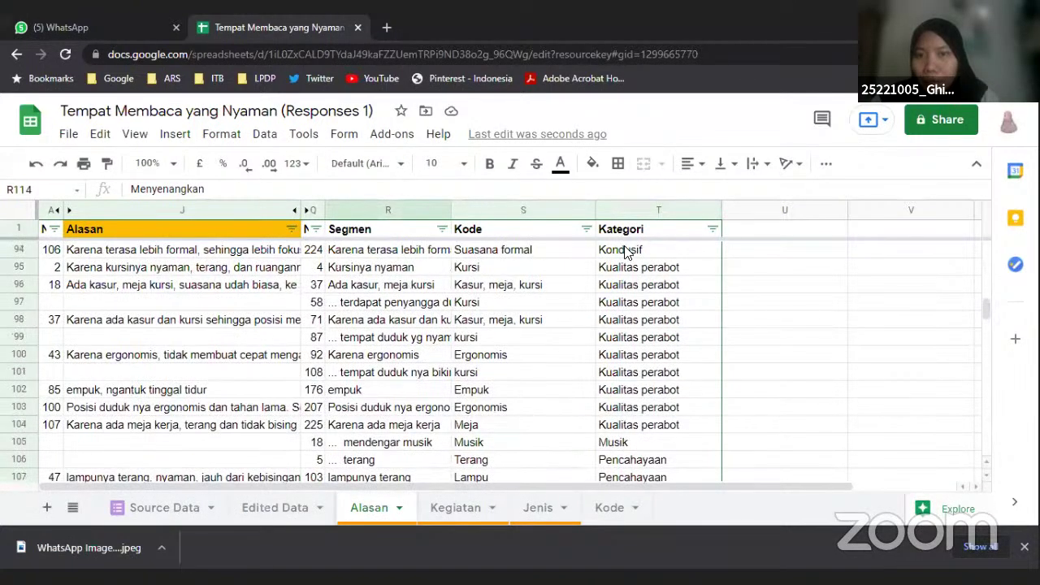
Copy the "Kondusif" category from T94 into T113:T114, replacing "Suasana"
{"action": "left_click", "coordinate": [626, 252]}
{"action": "scroll", "coordinate": [606, 341], "scroll_direction": "down", "scroll_amount": 3}
{"action": "scroll", "coordinate": [626, 374], "scroll_direction": "down", "scroll_amount": 1}
{"action": "left_click_drag", "start_coordinate": [625, 357], "coordinate": [627, 374]}
{"action": "type", "text": "Kondusif Kondusif"}
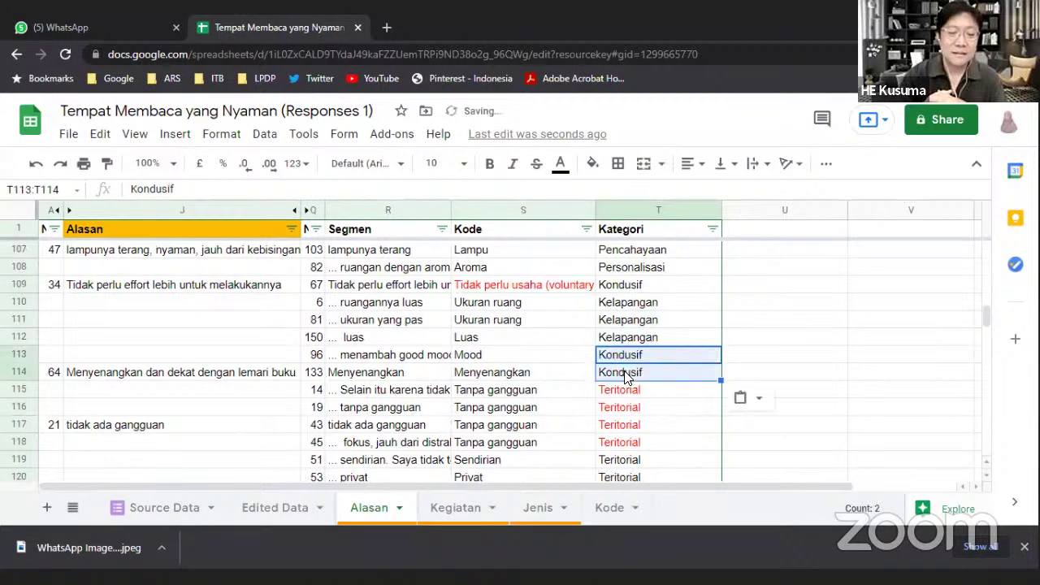
Set the category in T115 to "Tanpa distraksi" and fill it down through T119
{"action": "scroll", "coordinate": [631, 371], "scroll_direction": "down", "scroll_amount": 1}
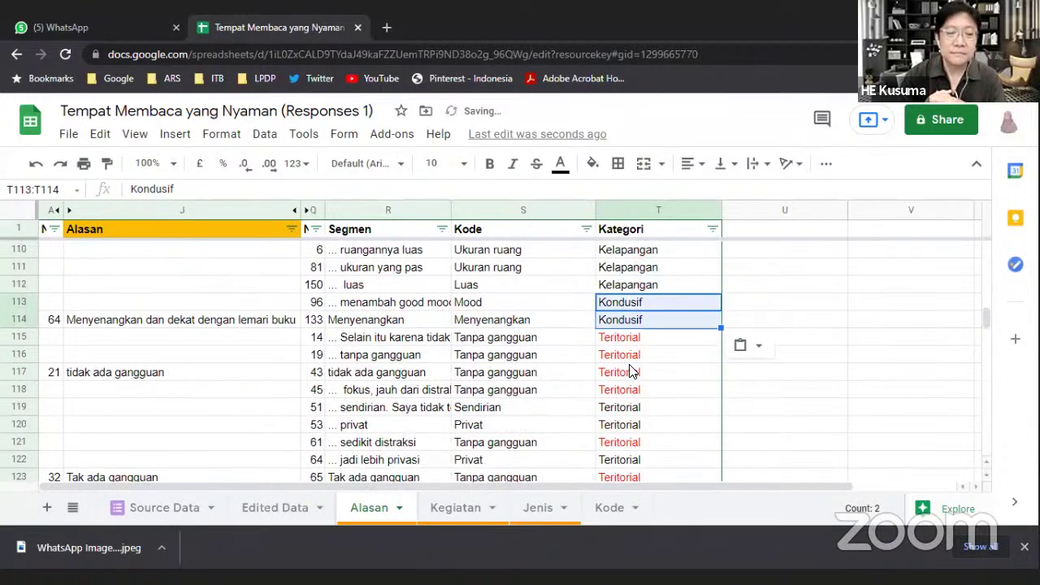
{"action": "left_click", "coordinate": [548, 338]}
{"action": "scroll", "coordinate": [547, 338], "scroll_direction": "down", "scroll_amount": 1}
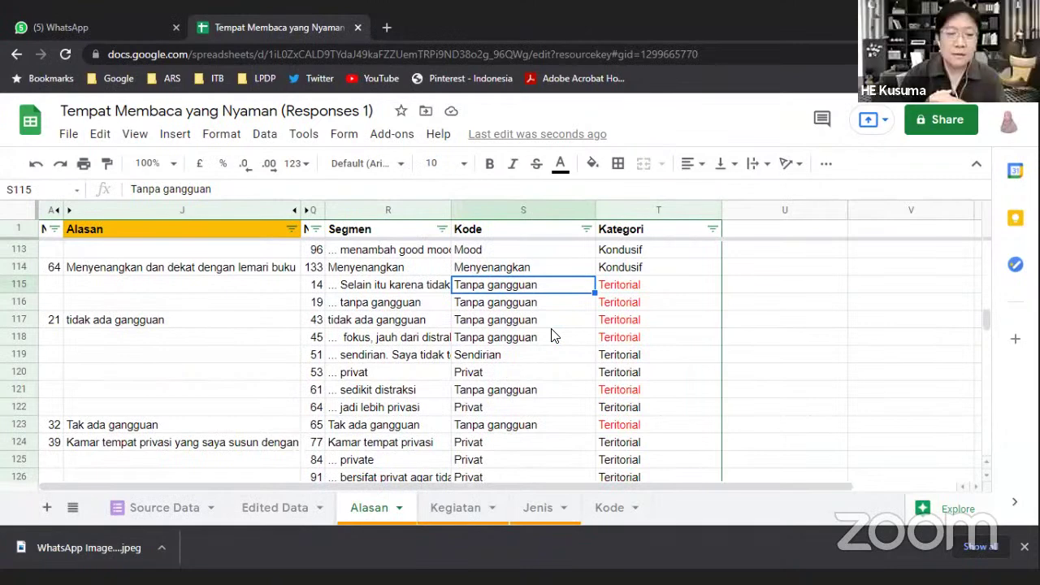
{"action": "scroll", "coordinate": [508, 392], "scroll_direction": "down", "scroll_amount": 1}
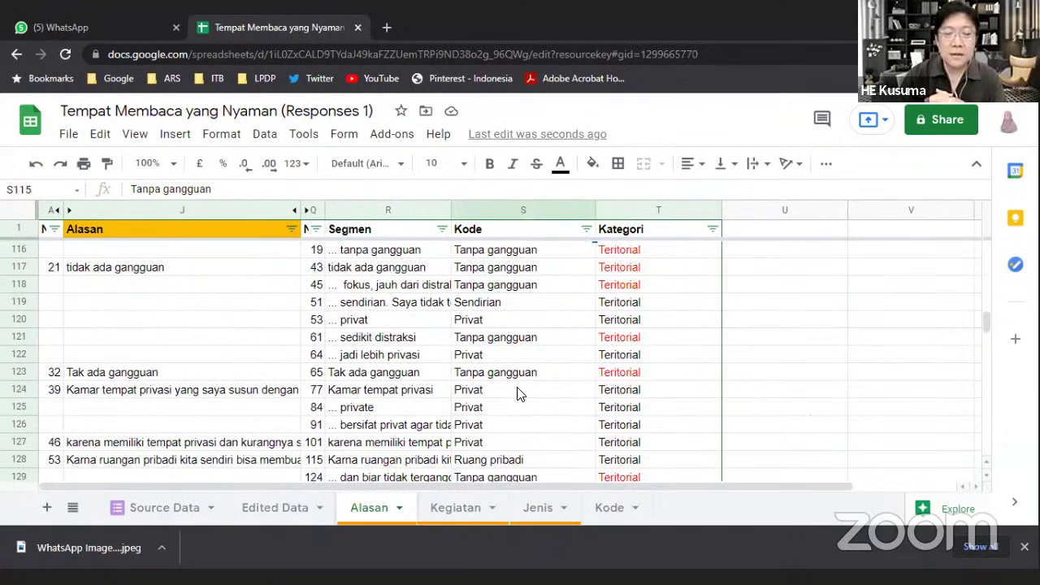
{"action": "scroll", "coordinate": [520, 394], "scroll_direction": "up", "scroll_amount": 2}
{"action": "scroll", "coordinate": [539, 378], "scroll_direction": "down", "scroll_amount": 1}
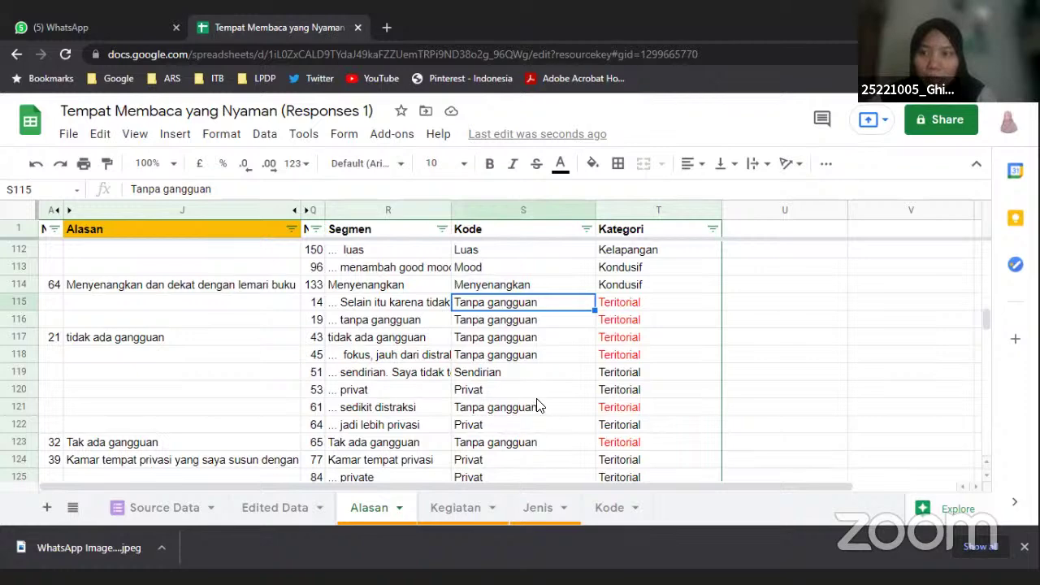
{"action": "left_click", "coordinate": [641, 303]}
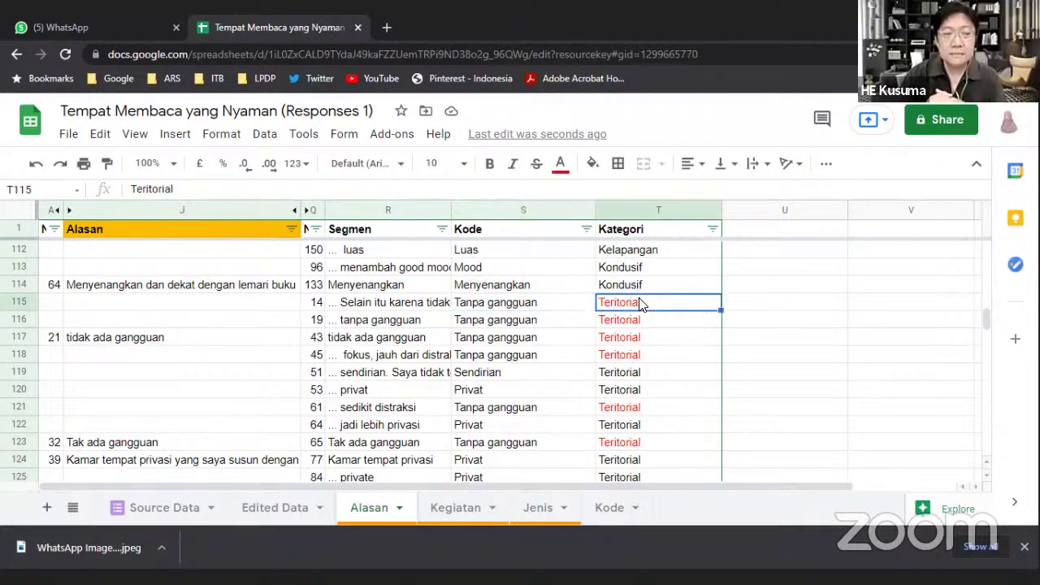
{"action": "type", "text": "T"}
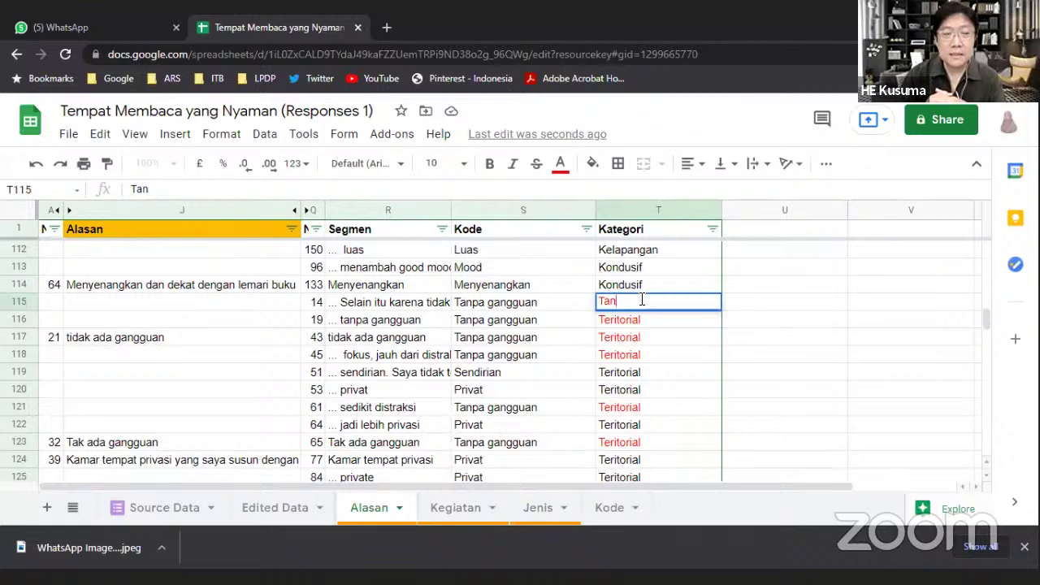
{"action": "type", "text": "anpa"}
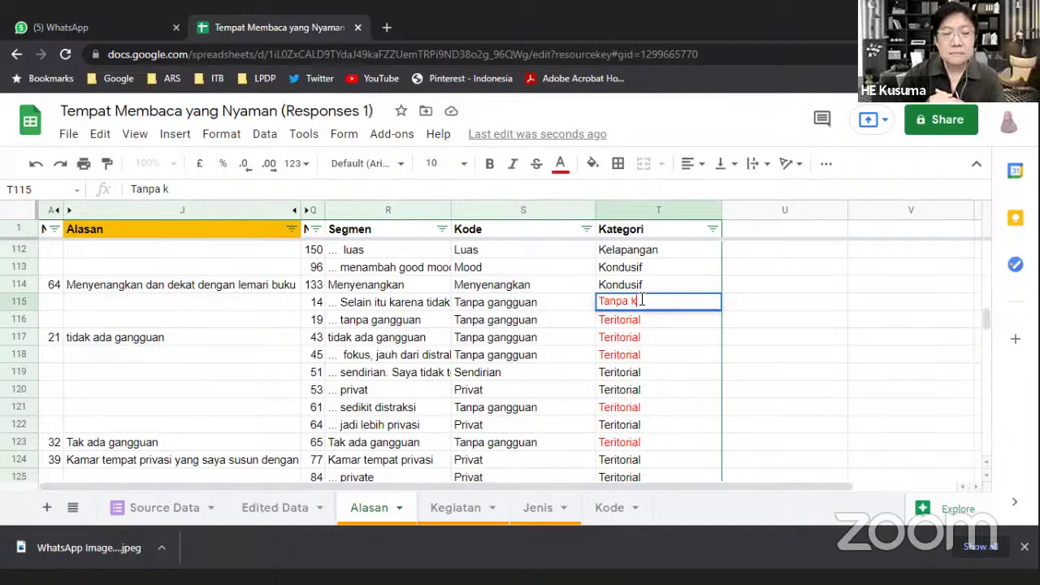
{"action": "type", "text": "distra"}
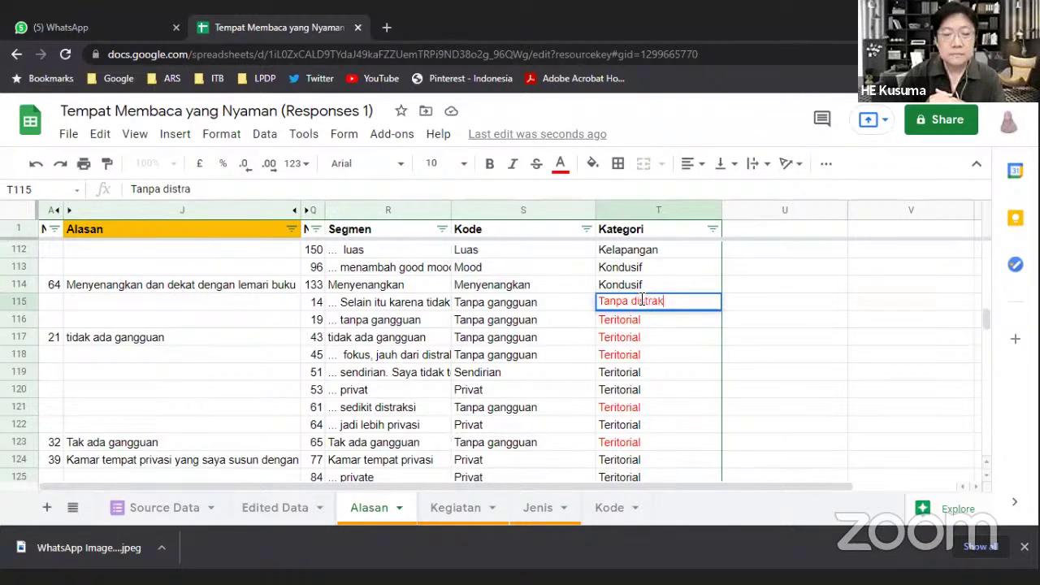
{"action": "key", "text": "Return"}
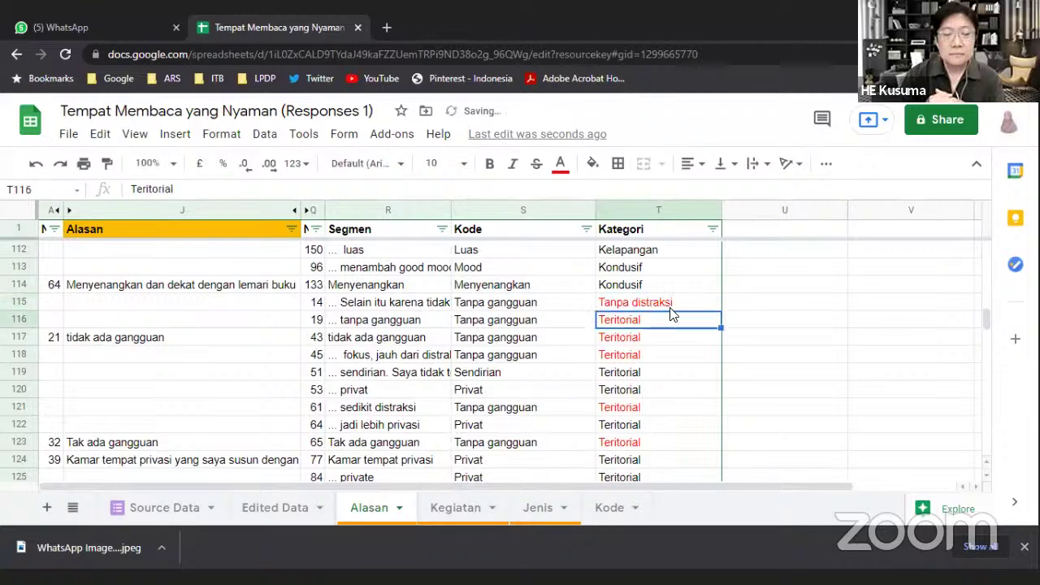
{"action": "left_click", "coordinate": [671, 307]}
{"action": "left_click_drag", "start_coordinate": [721, 312], "coordinate": [701, 372]}
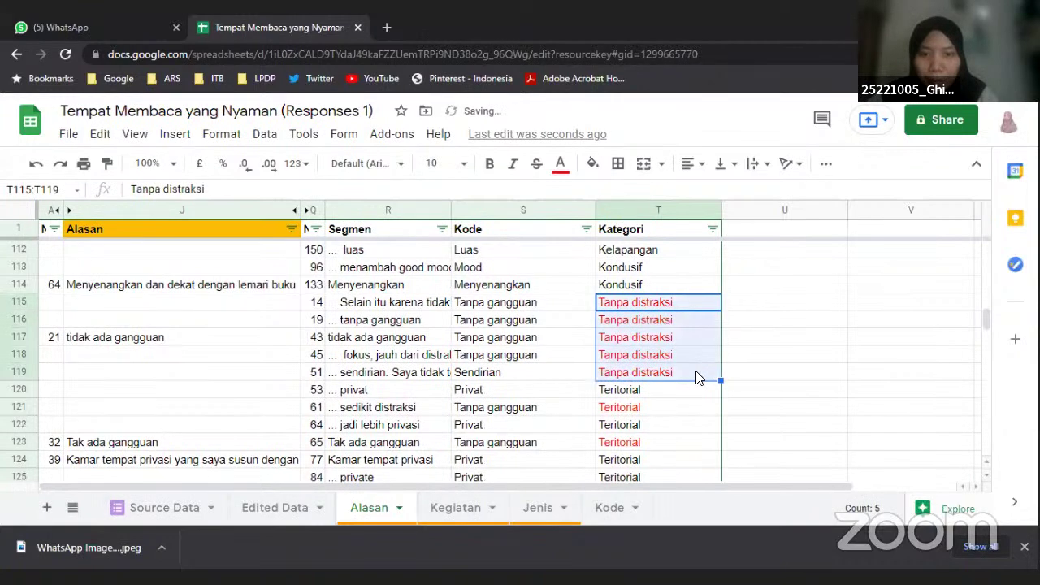
Set the category of the Sendirian code in T119 to "Privasi"
{"action": "left_click", "coordinate": [684, 374]}
{"action": "type", "text": "P"}
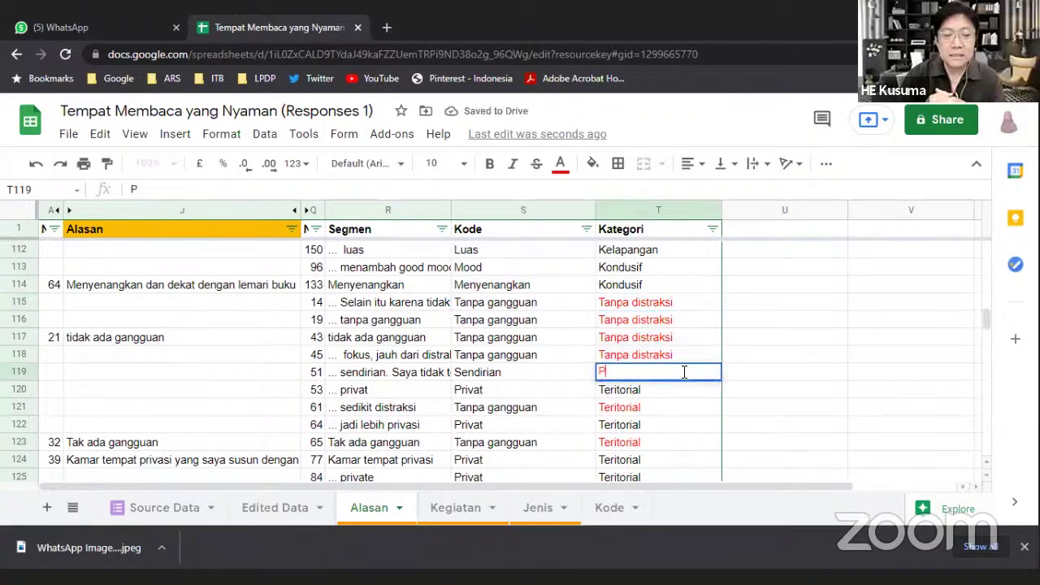
{"action": "type", "text": "rivasi"}
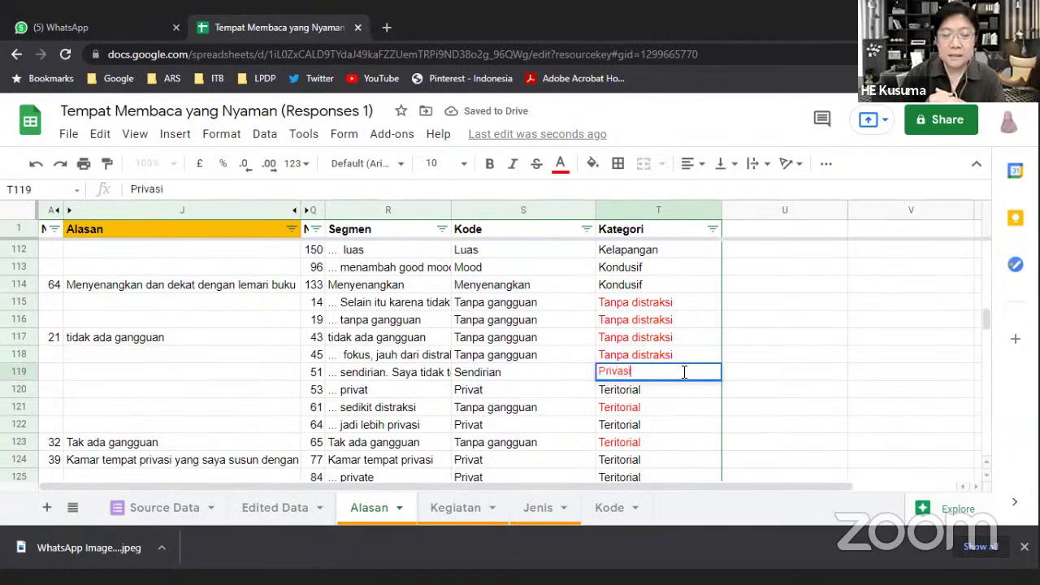
{"action": "key", "text": "Return"}
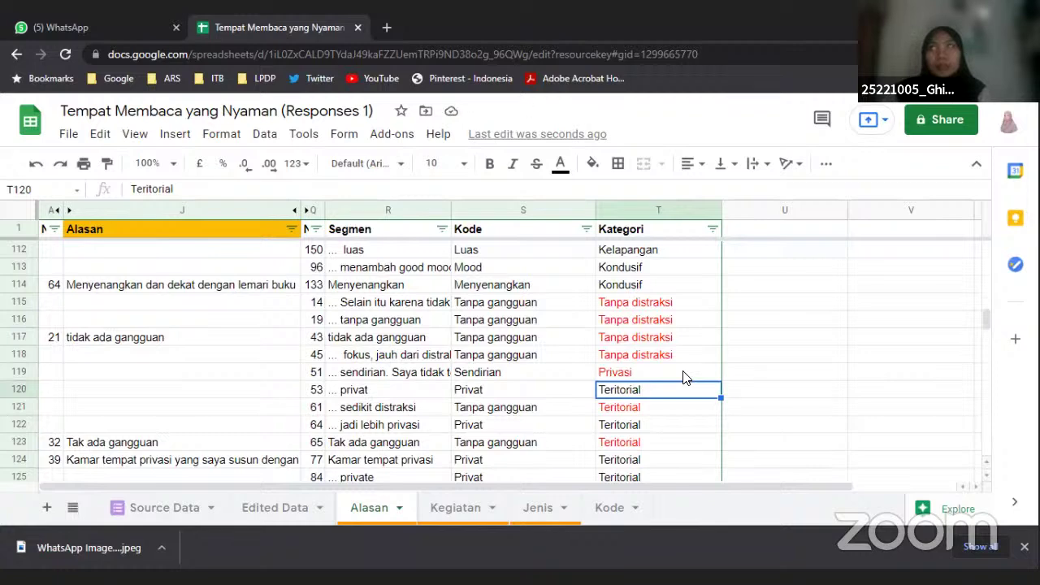
Read the full segment text in R119, and fill the "Privasi" category from T119 down to T120
{"action": "left_click", "coordinate": [422, 375]}
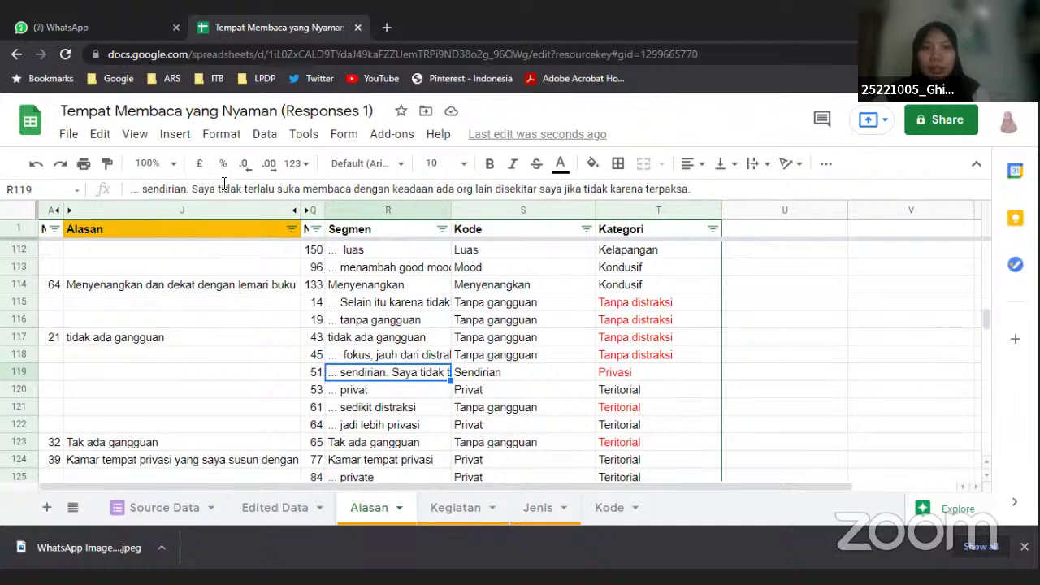
{"action": "left_click", "coordinate": [638, 379]}
{"action": "scroll", "coordinate": [638, 379], "scroll_direction": "down", "scroll_amount": 1}
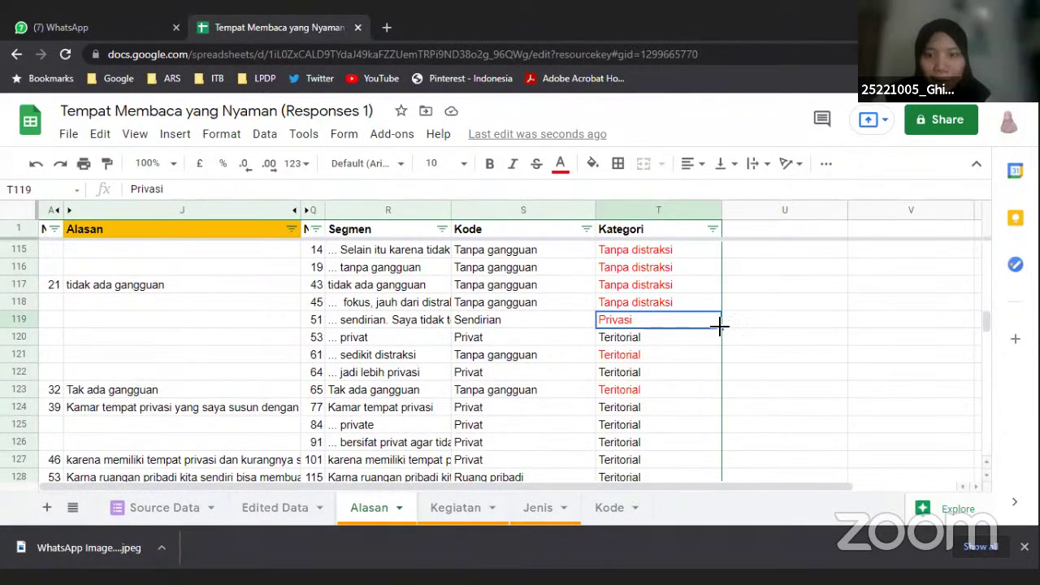
{"action": "left_click_drag", "start_coordinate": [720, 326], "coordinate": [720, 341]}
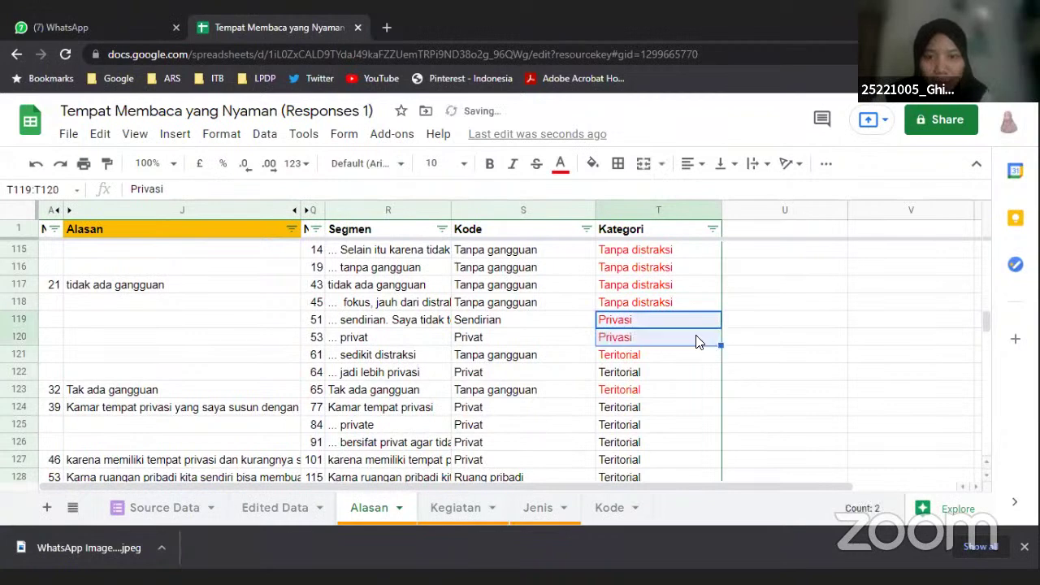
Copy the "Tanpa distraksi" category from T117 into the Tanpa gangguan rows at T121 and T123
{"action": "left_click", "coordinate": [655, 289]}
{"action": "key", "text": "ctrl+c"}
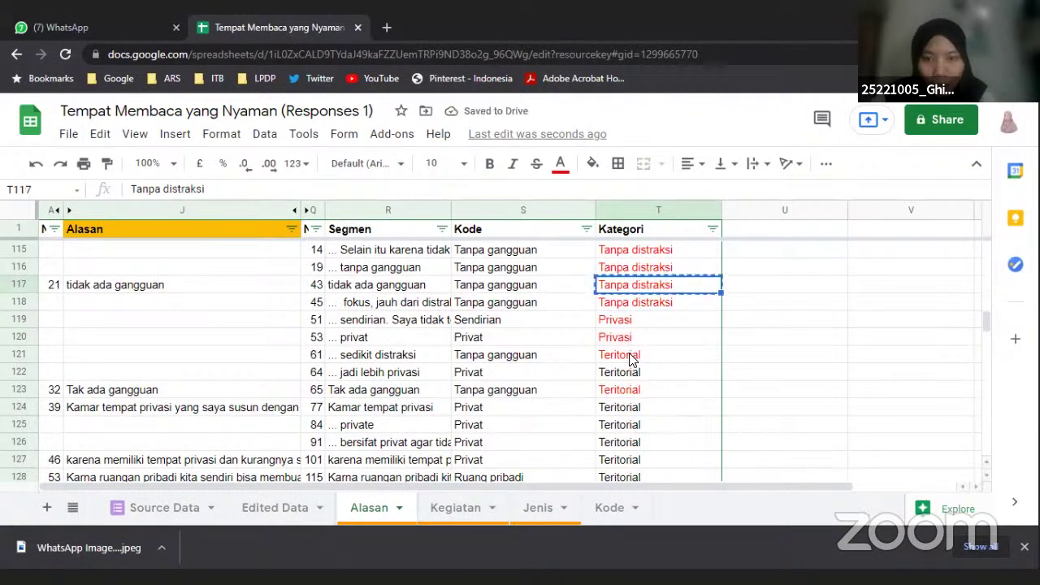
{"action": "left_click", "coordinate": [630, 360]}
{"action": "key", "text": "ctrl+v"}
{"action": "left_click", "coordinate": [623, 389]}
{"action": "key", "text": "ctrl+v"}
Copy the "Privasi" category from T120 into the Privat rows at T122 and T124:T127
{"action": "left_click", "coordinate": [638, 340]}
{"action": "key", "text": "ctrl+c"}
{"action": "left_click", "coordinate": [629, 373]}
{"action": "key", "text": "ctrl+v"}
{"action": "left_click", "coordinate": [631, 406]}
{"action": "scroll", "coordinate": [630, 414], "scroll_direction": "down", "scroll_amount": 1}
{"action": "left_click", "coordinate": [628, 415], "text": "shift"}
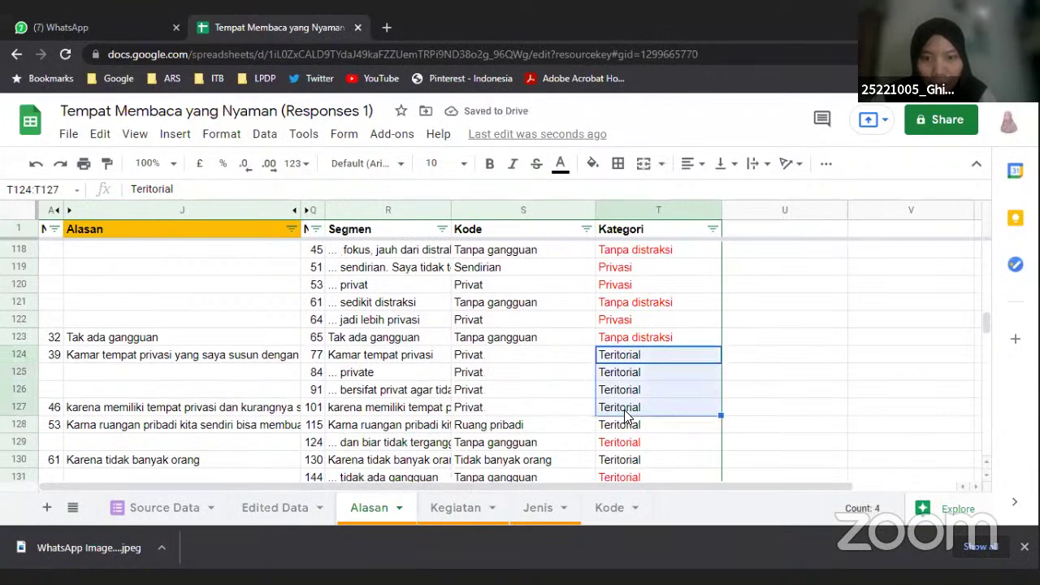
{"action": "key", "text": "ctrl+v"}
Check the segment in R128 and extend the "Privasi" category from T127 to T128
{"action": "left_click", "coordinate": [427, 431]}
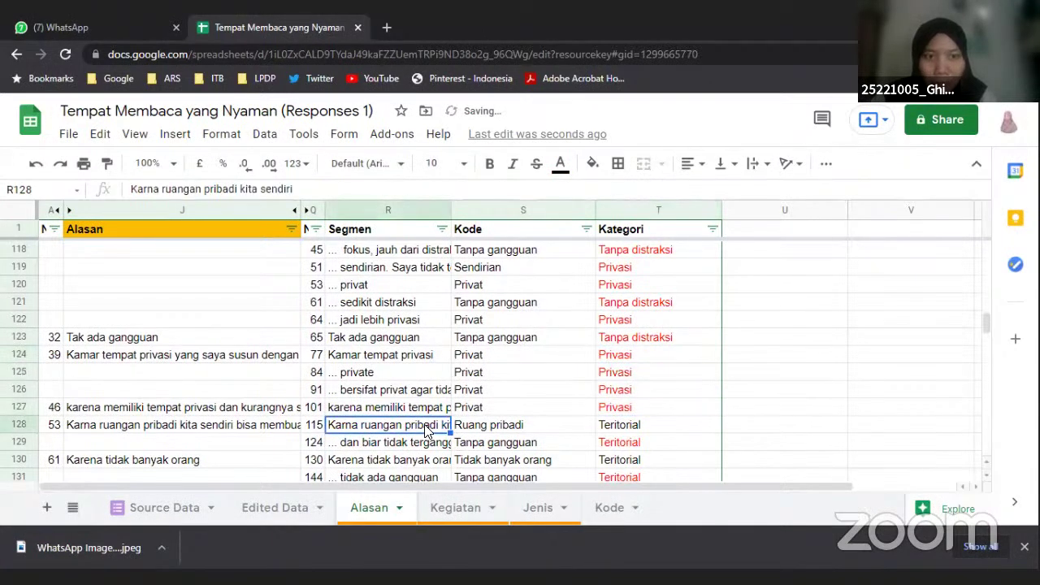
{"action": "left_click", "coordinate": [611, 409]}
{"action": "scroll", "coordinate": [696, 420], "scroll_direction": "down", "scroll_amount": 1}
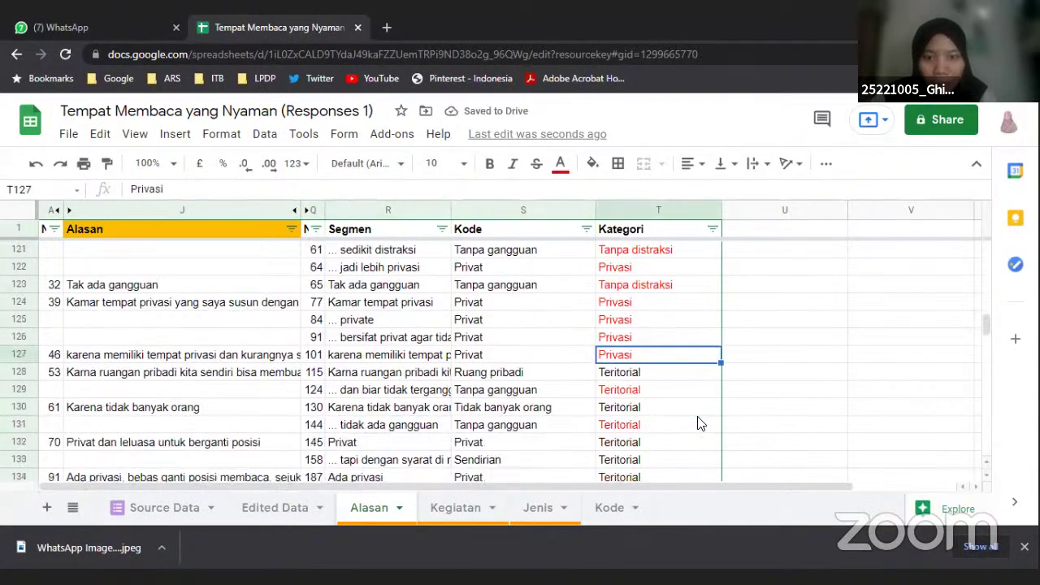
{"action": "left_click_drag", "start_coordinate": [721, 363], "coordinate": [722, 377]}
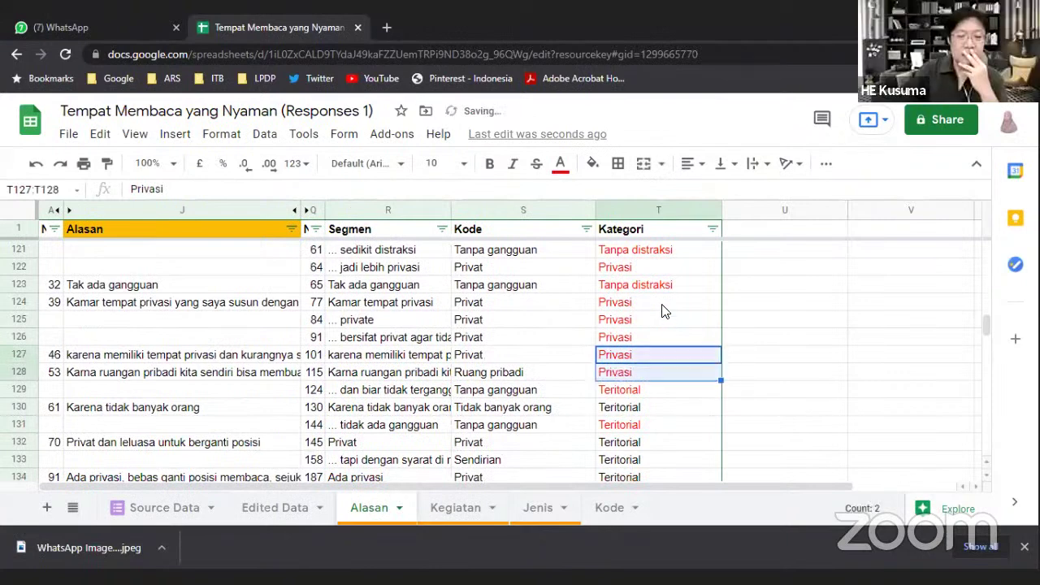
Copy the "Tanpa distraksi" category from T123 into the Tanpa gangguan rows at T129 and T131
{"action": "left_click", "coordinate": [657, 291]}
{"action": "key", "text": "ctrl+c"}
{"action": "left_click", "coordinate": [631, 394]}
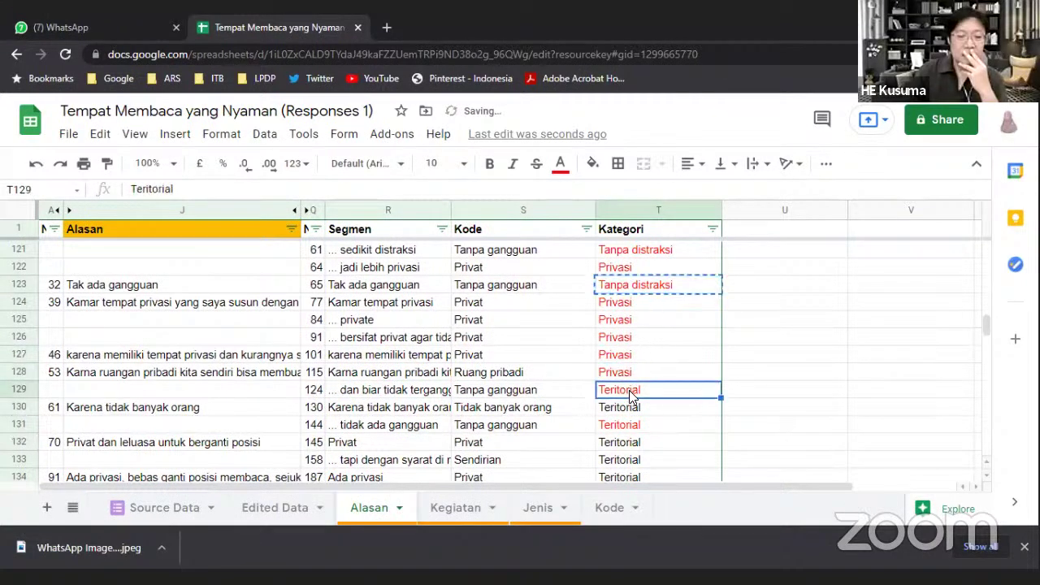
{"action": "key", "text": "ctrl+v"}
{"action": "left_click", "coordinate": [620, 424]}
{"action": "key", "text": "ctrl+v"}
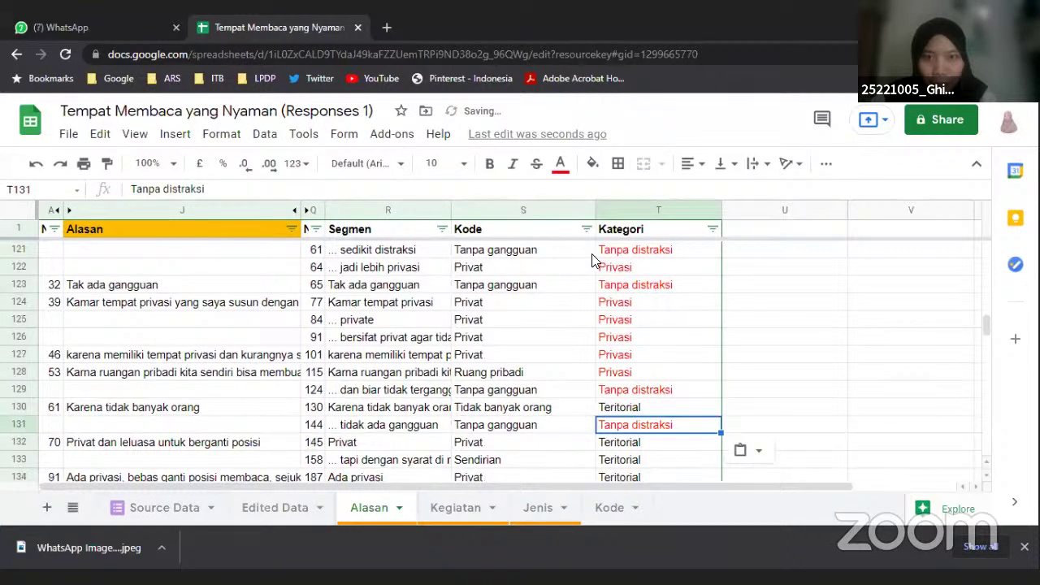
Copy the "Tanpa distraksi" category from T131 into the Tanpa gangguan rows at T135, T138 and T140
{"action": "scroll", "coordinate": [597, 259], "scroll_direction": "down", "scroll_amount": 1}
{"action": "left_click", "coordinate": [587, 230]}
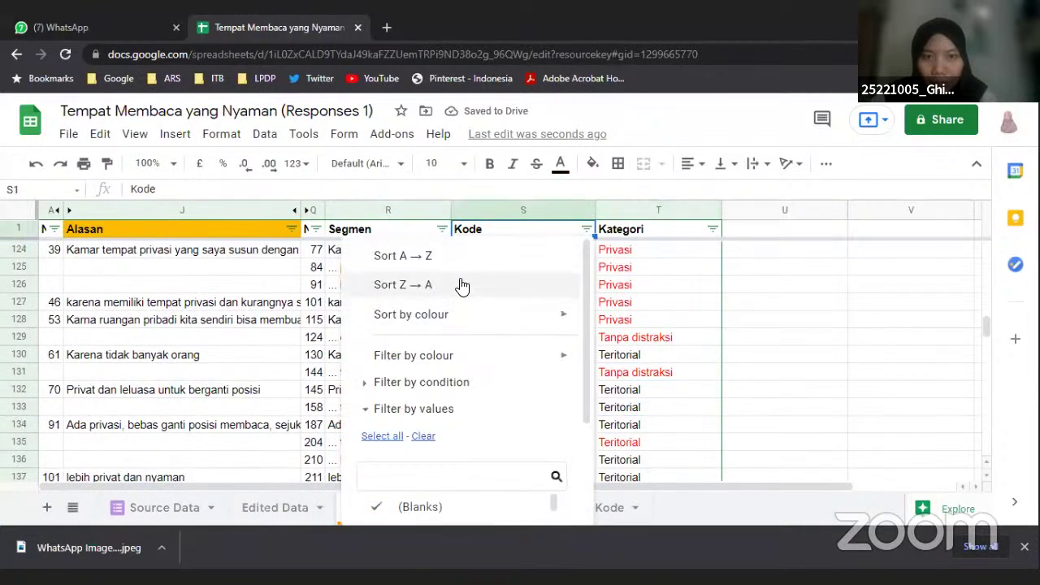
{"action": "left_click", "coordinate": [642, 374]}
{"action": "left_click", "coordinate": [620, 445]}
{"action": "key", "text": "ctrl+v"}
{"action": "scroll", "coordinate": [622, 447], "scroll_direction": "down", "scroll_amount": 1}
{"action": "left_click", "coordinate": [626, 447]}
{"action": "key", "text": "ctrl+v"}
{"action": "left_click", "coordinate": [617, 478]}
{"action": "key", "text": "ctrl+v"}
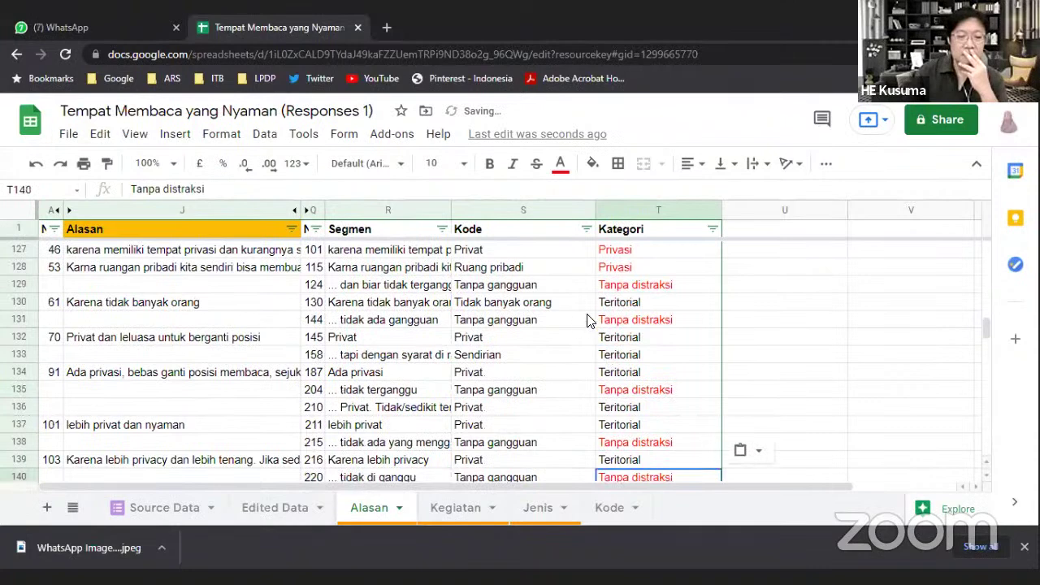
Copy the "Privasi" category from T128 into T130 and T132:T134
{"action": "left_click", "coordinate": [626, 270]}
{"action": "key", "text": "ctrl+c"}
{"action": "left_click", "coordinate": [636, 305]}
{"action": "key", "text": "ctrl+v"}
{"action": "left_click", "coordinate": [632, 339]}
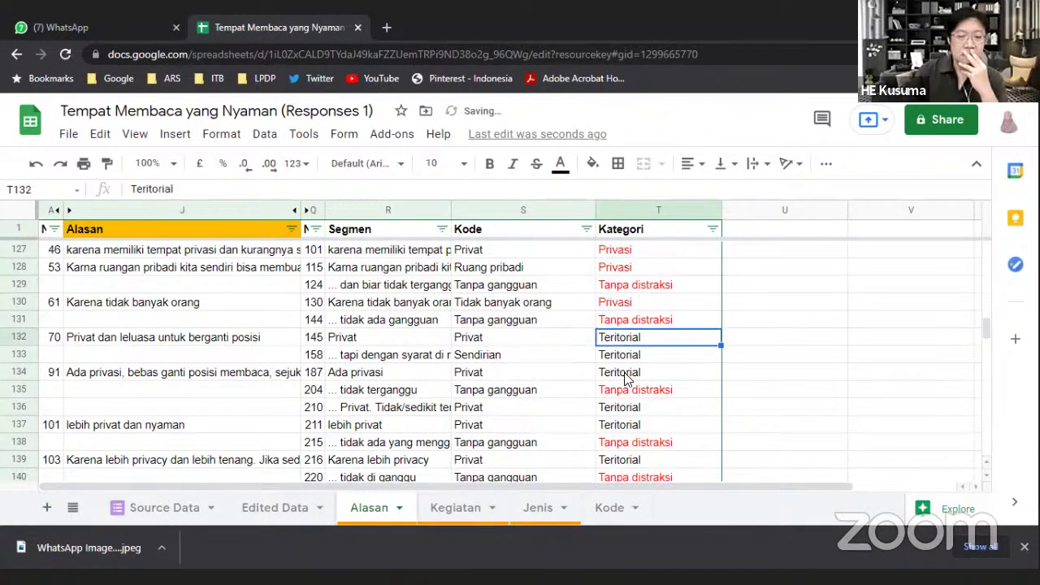
{"action": "left_click", "coordinate": [626, 375], "text": "shift"}
{"action": "key", "text": "ctrl+v"}
Paste the copied "Privasi" category into the remaining Privat rows at T136:T137 and T139
{"action": "left_click", "coordinate": [626, 408]}
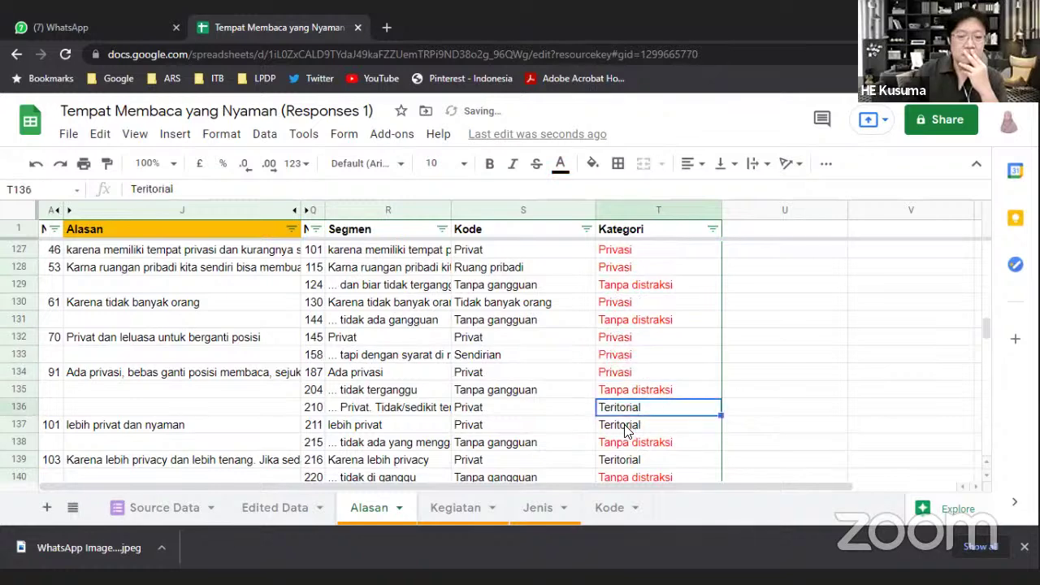
{"action": "left_click", "coordinate": [625, 431], "text": "shift"}
{"action": "key", "text": "ctrl+v"}
{"action": "scroll", "coordinate": [640, 410], "scroll_direction": "down", "scroll_amount": 1}
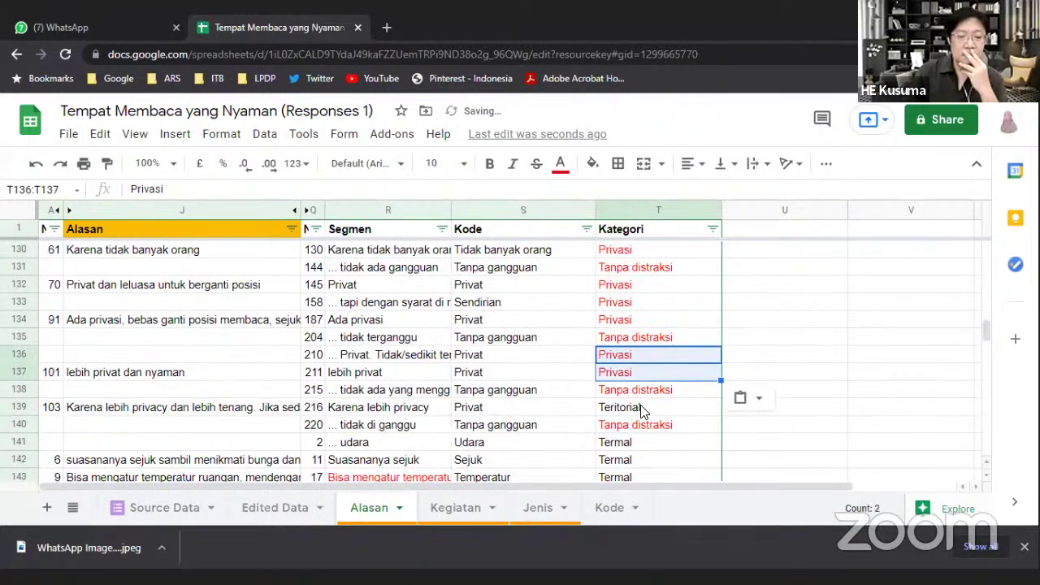
{"action": "left_click", "coordinate": [641, 409]}
{"action": "key", "text": "ctrl+v"}
{"action": "scroll", "coordinate": [639, 409], "scroll_direction": "down", "scroll_amount": 1}
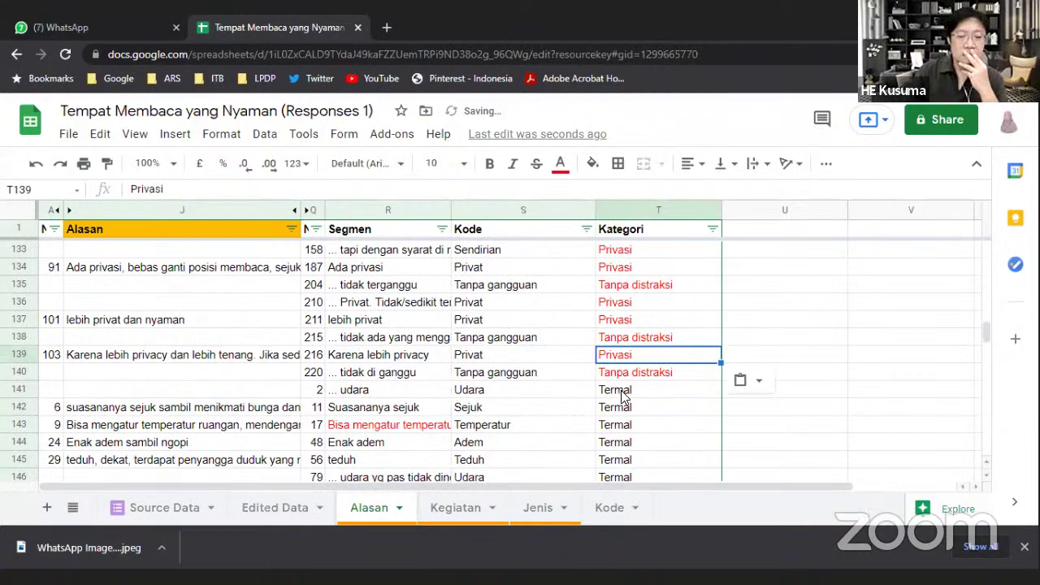
Set the text colour of the revised categories in T115:T140 to black
{"action": "scroll", "coordinate": [621, 394], "scroll_direction": "up", "scroll_amount": 1}
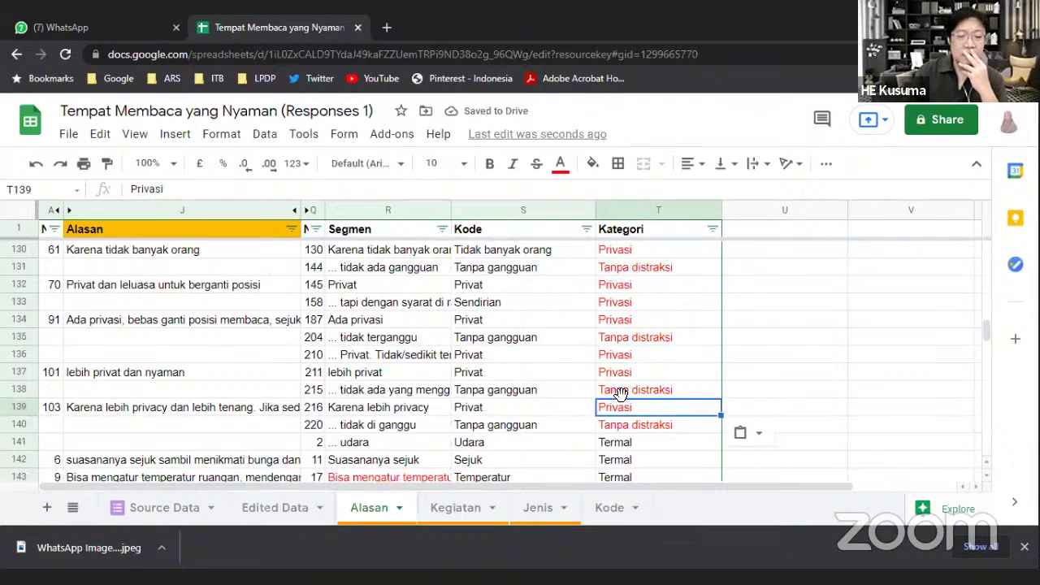
{"action": "left_click", "coordinate": [626, 428]}
{"action": "scroll", "coordinate": [626, 422], "scroll_direction": "up", "scroll_amount": 7}
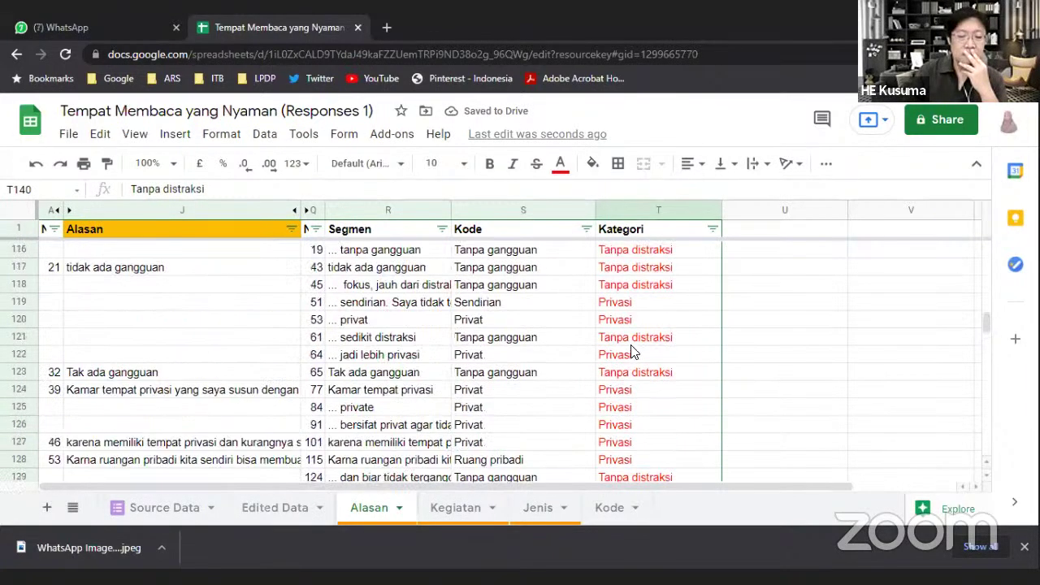
{"action": "left_click", "coordinate": [638, 354], "text": "shift"}
{"action": "left_click", "coordinate": [561, 164]}
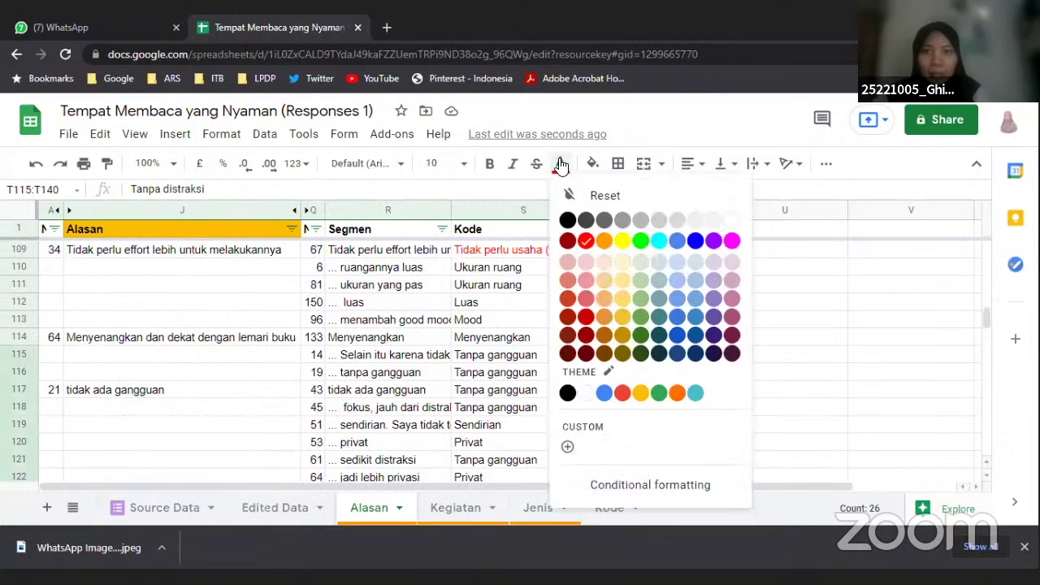
{"action": "left_click", "coordinate": [569, 220]}
{"action": "scroll", "coordinate": [606, 308], "scroll_direction": "down", "scroll_amount": 9}
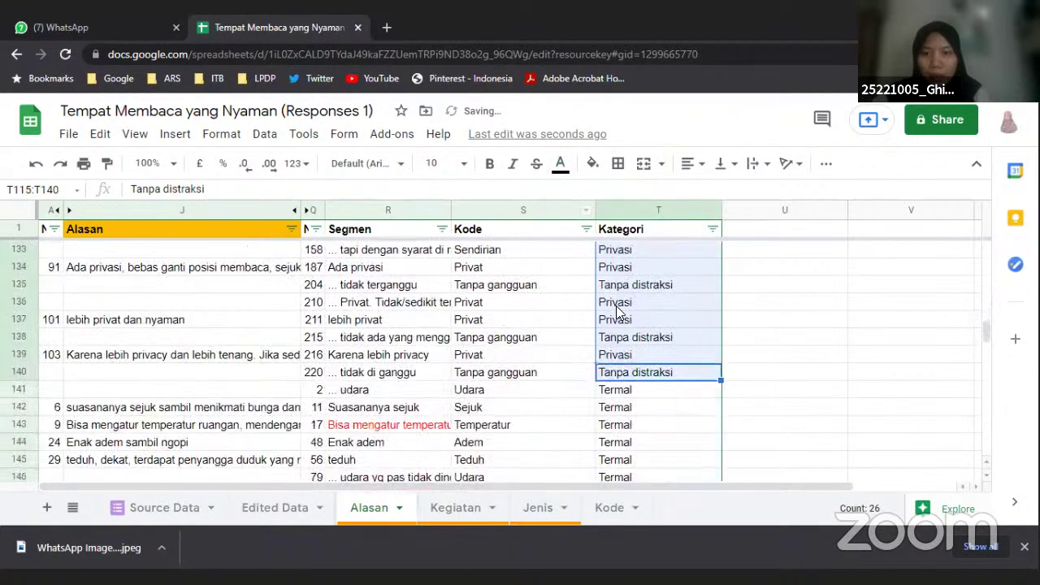
Change the category in T141 to "Kenyamanan Termal"
{"action": "left_click", "coordinate": [615, 322]}
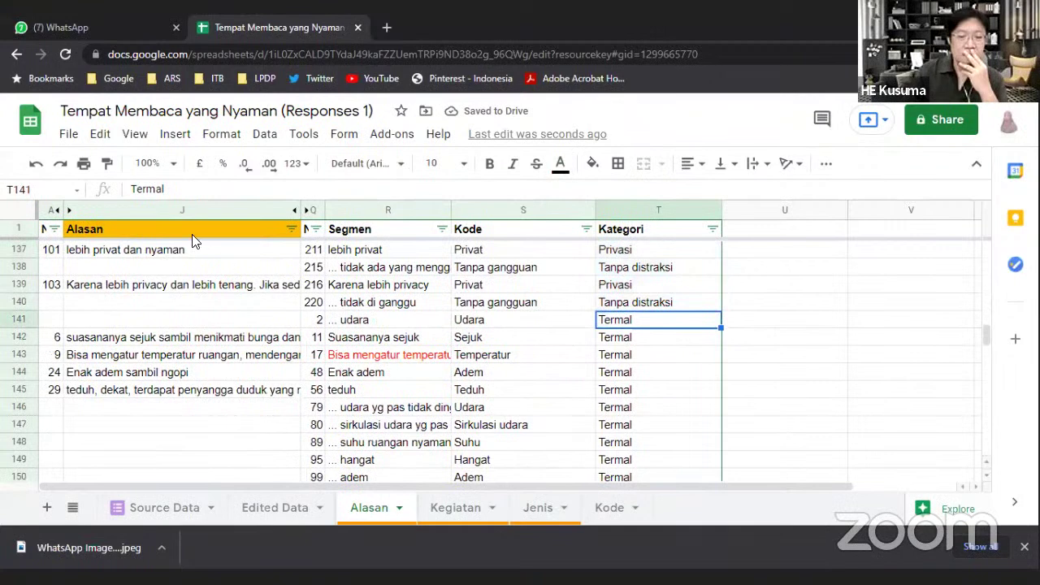
{"action": "left_click", "coordinate": [130, 190]}
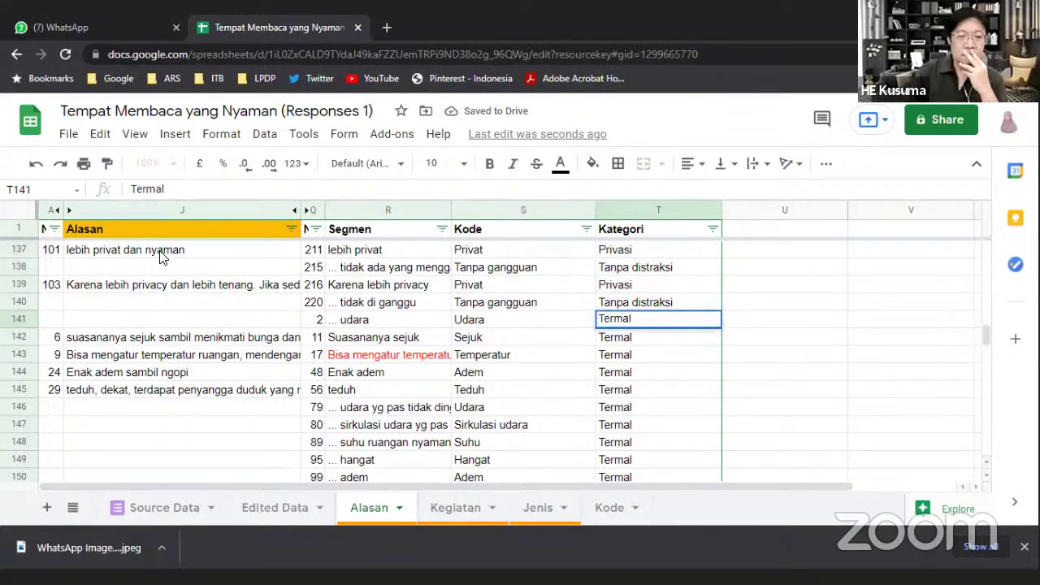
{"action": "type", "text": "Kenya"}
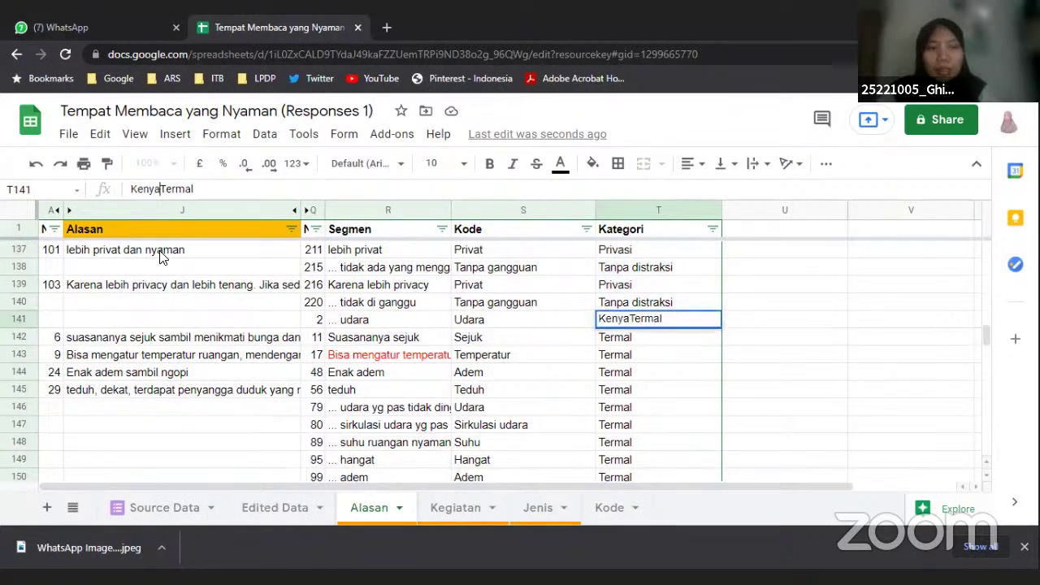
{"action": "type", "text": "manan"}
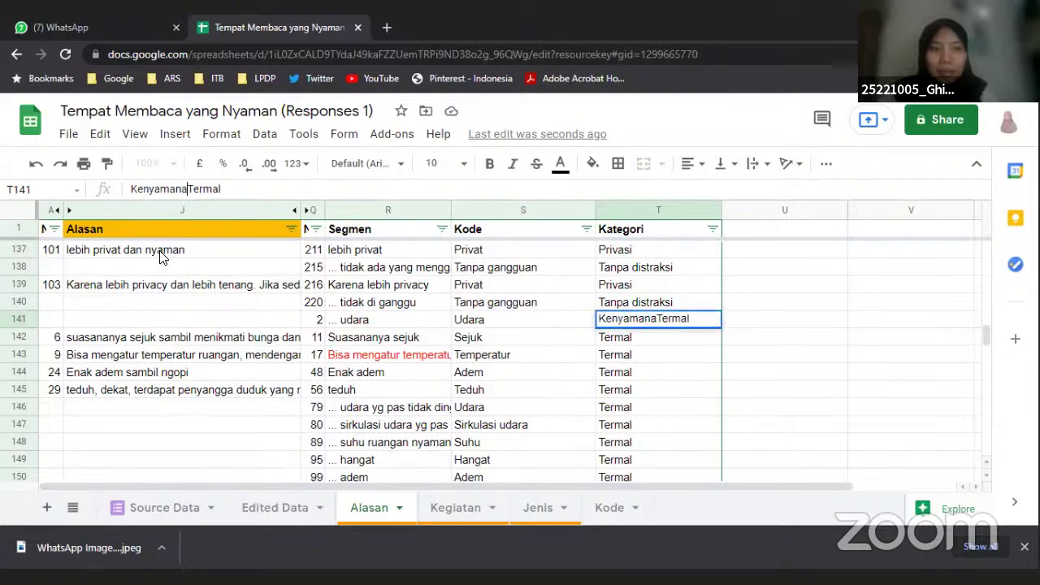
{"action": "key", "text": "Return"}
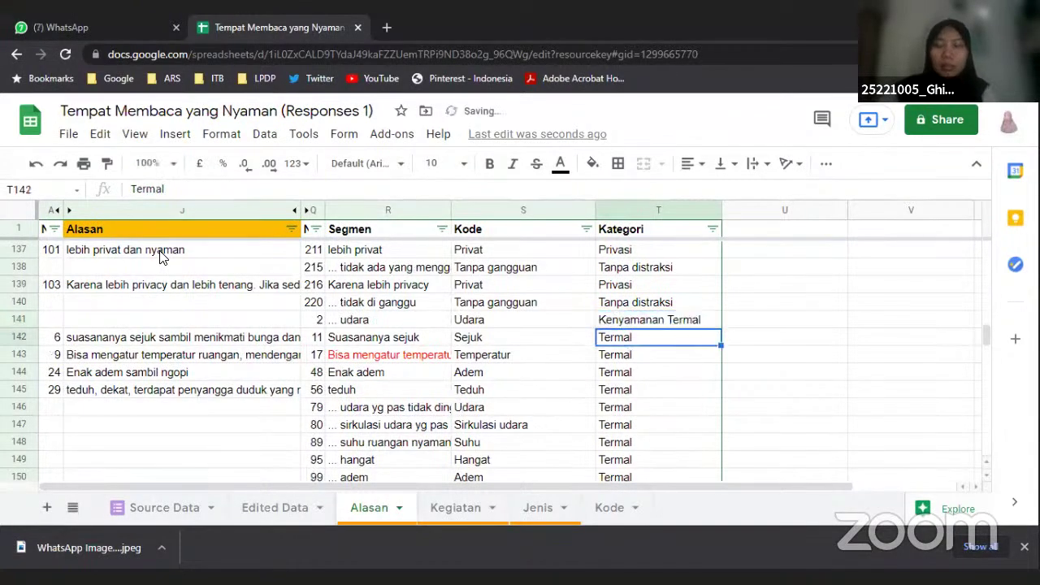
Fill the "Kenyamanan Termal" category from T141 down through T161, replacing the remaining Termal entries
{"action": "left_click", "coordinate": [664, 320]}
{"action": "scroll", "coordinate": [665, 323], "scroll_direction": "down", "scroll_amount": 1}
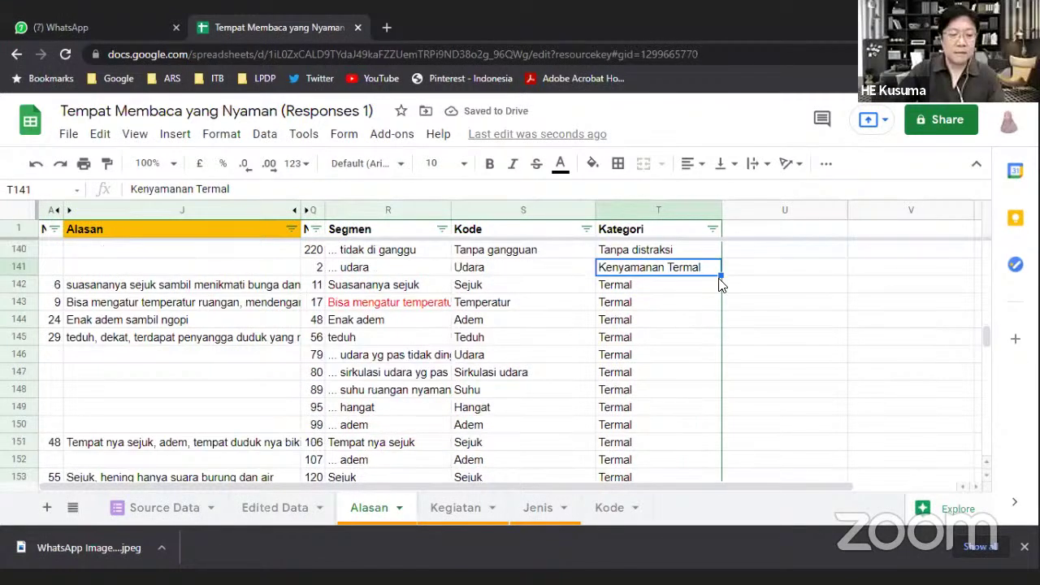
{"action": "left_click_drag", "start_coordinate": [721, 276], "coordinate": [695, 418]}
{"action": "scroll", "coordinate": [599, 424], "scroll_direction": "up", "scroll_amount": 4}
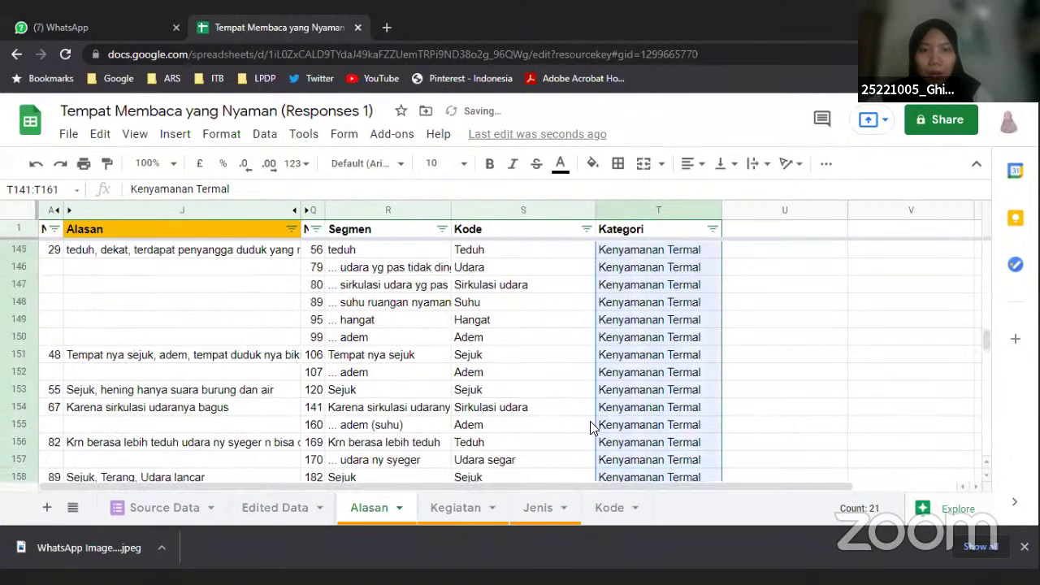
{"action": "scroll", "coordinate": [506, 407], "scroll_direction": "down", "scroll_amount": 4}
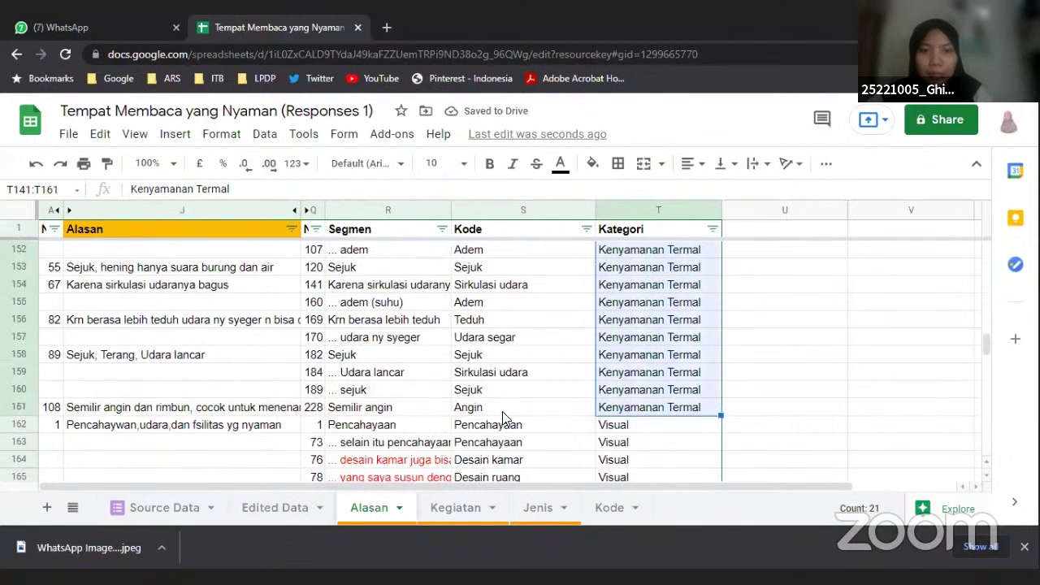
{"action": "left_click", "coordinate": [501, 414]}
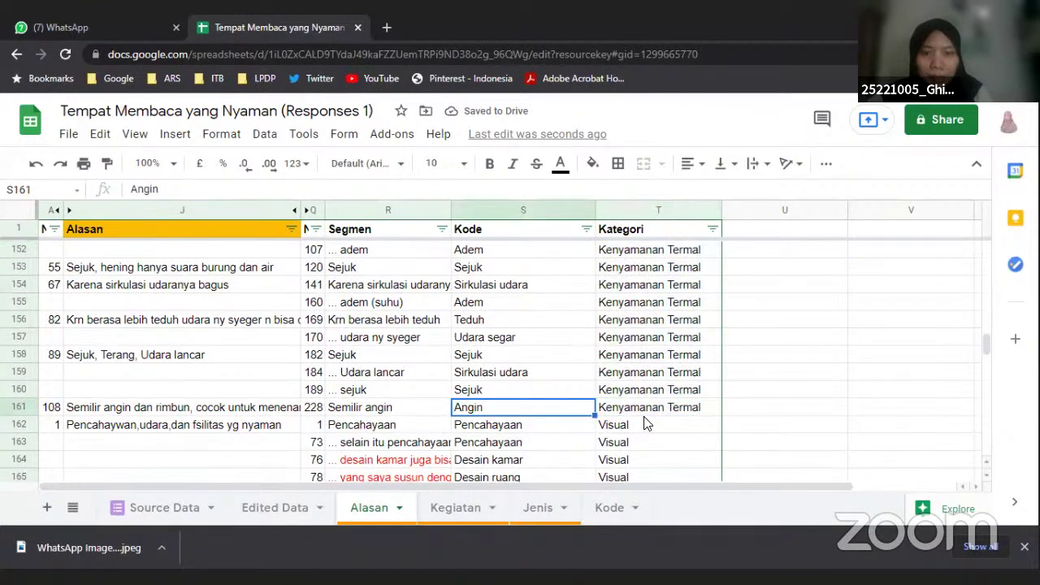
{"action": "left_click", "coordinate": [671, 415]}
Replace the Visual category in T162 with "Pencahayaan" and extend it to T163
{"action": "scroll", "coordinate": [669, 413], "scroll_direction": "down", "scroll_amount": 1}
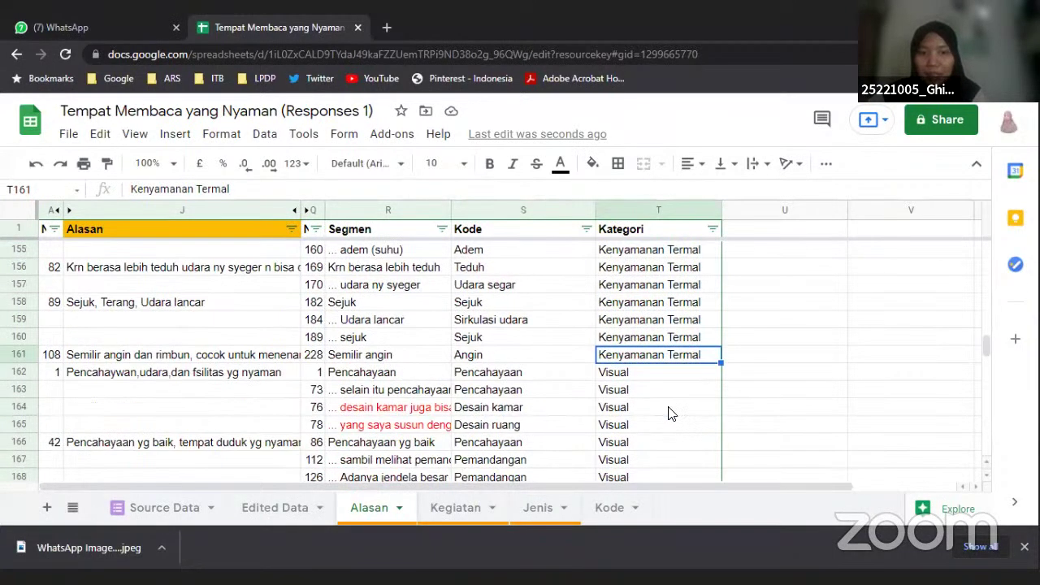
{"action": "scroll", "coordinate": [628, 398], "scroll_direction": "down", "scroll_amount": 1}
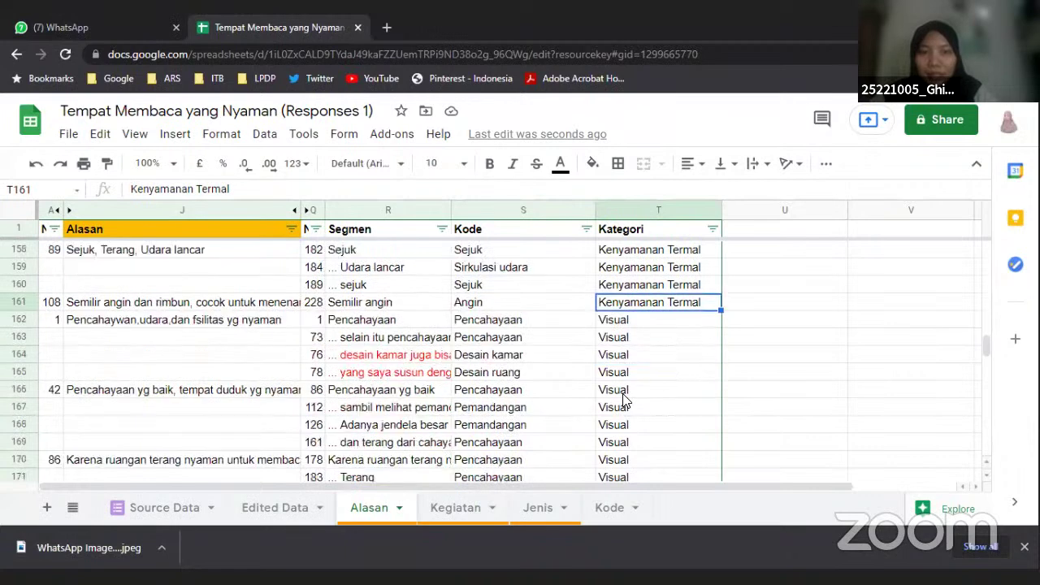
{"action": "left_click", "coordinate": [633, 325]}
{"action": "type", "text": "Penca"}
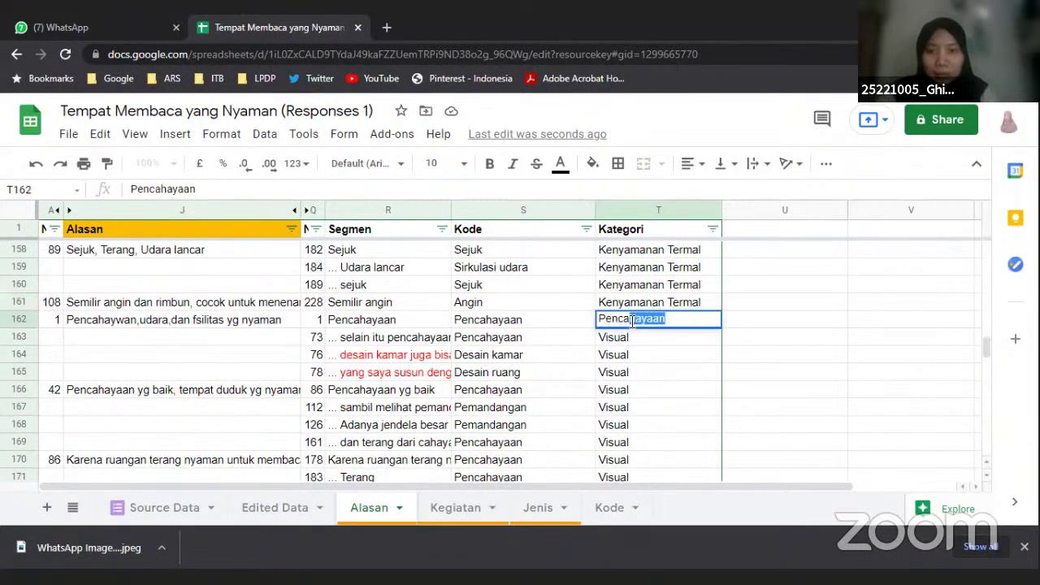
{"action": "key", "text": "Return"}
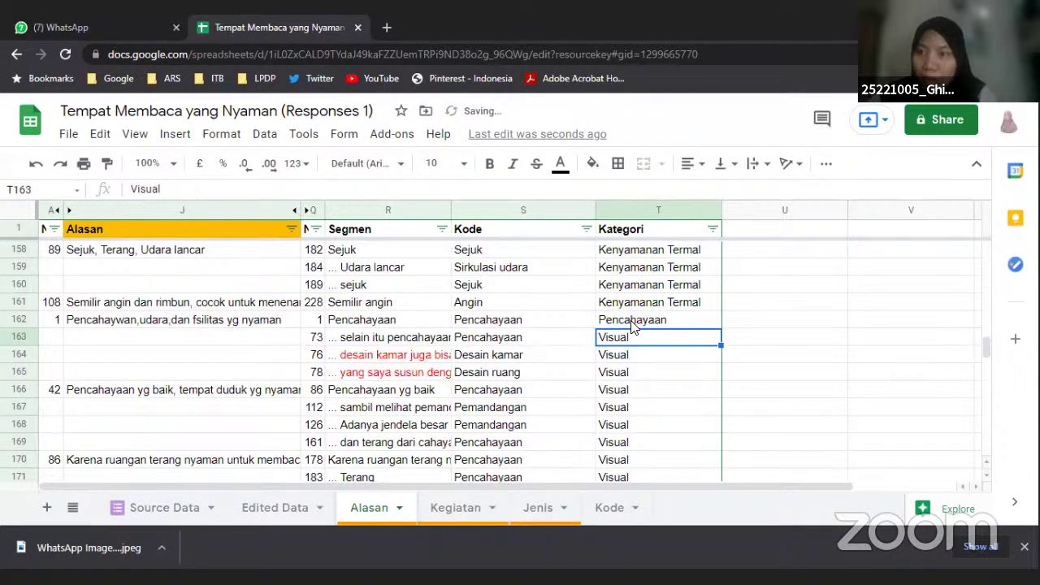
{"action": "left_click", "coordinate": [632, 322]}
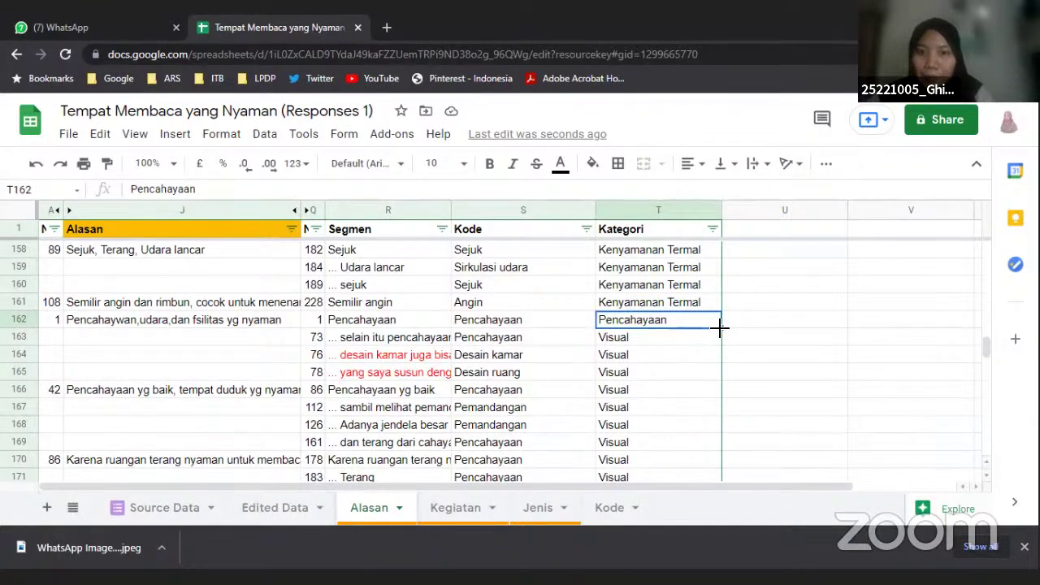
{"action": "left_click_drag", "start_coordinate": [719, 326], "coordinate": [719, 347]}
{"action": "left_click", "coordinate": [512, 358]}
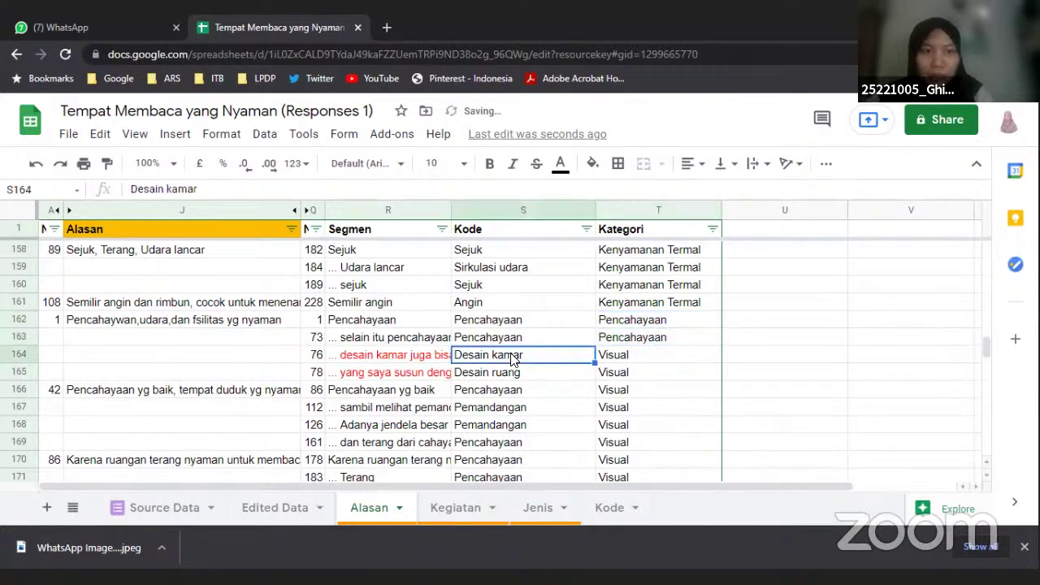
Set the Kategori of the two red-text segments in rows 164 and 165, coded Desain kamar and Desain ruang, to Personalisasi
{"action": "key", "text": "Left"}
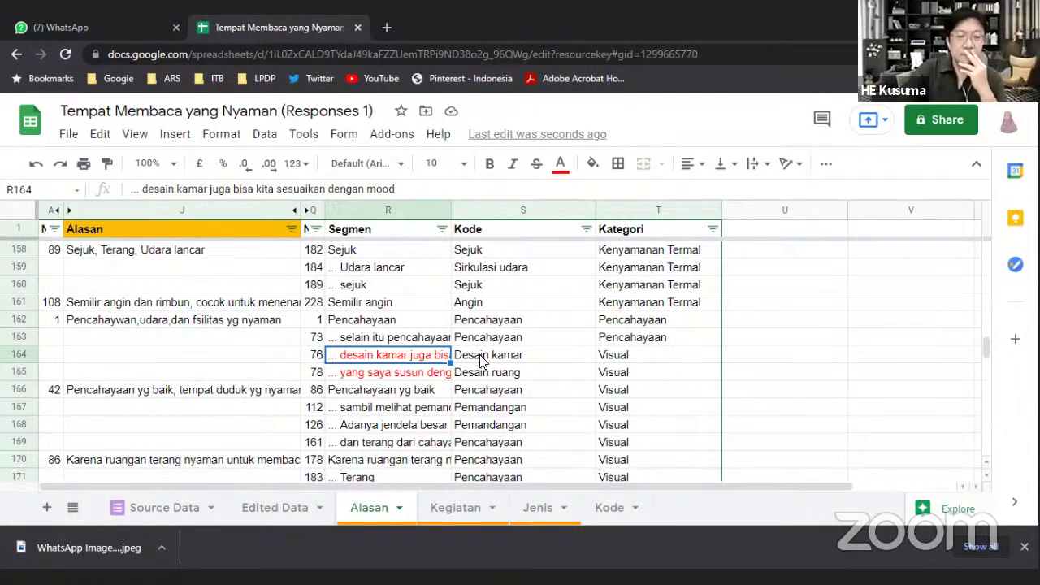
{"action": "left_click", "coordinate": [481, 360]}
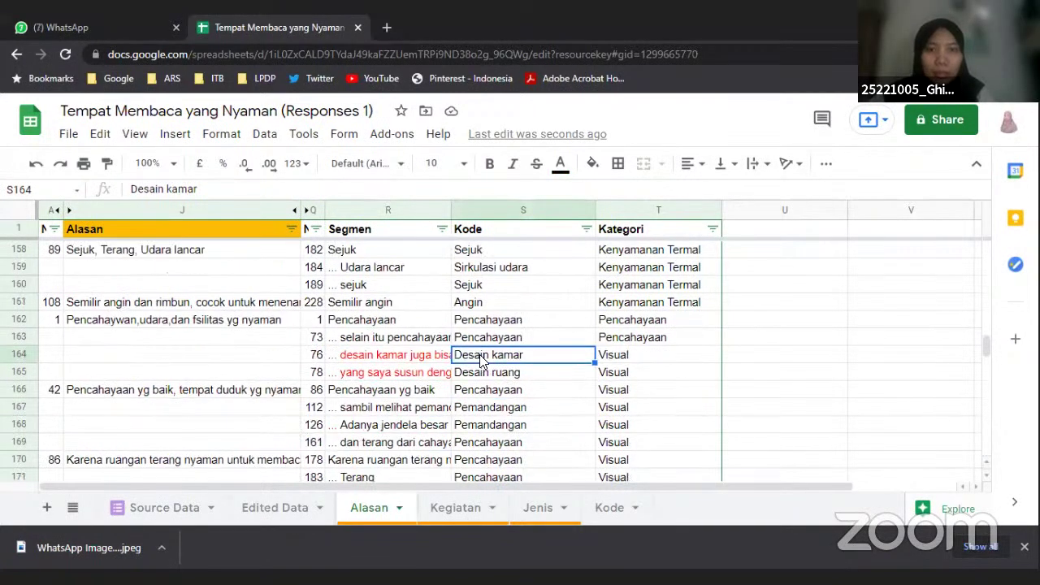
{"action": "scroll", "coordinate": [528, 395], "scroll_direction": "up", "scroll_amount": 6}
{"action": "scroll", "coordinate": [528, 395], "scroll_direction": "down", "scroll_amount": 7}
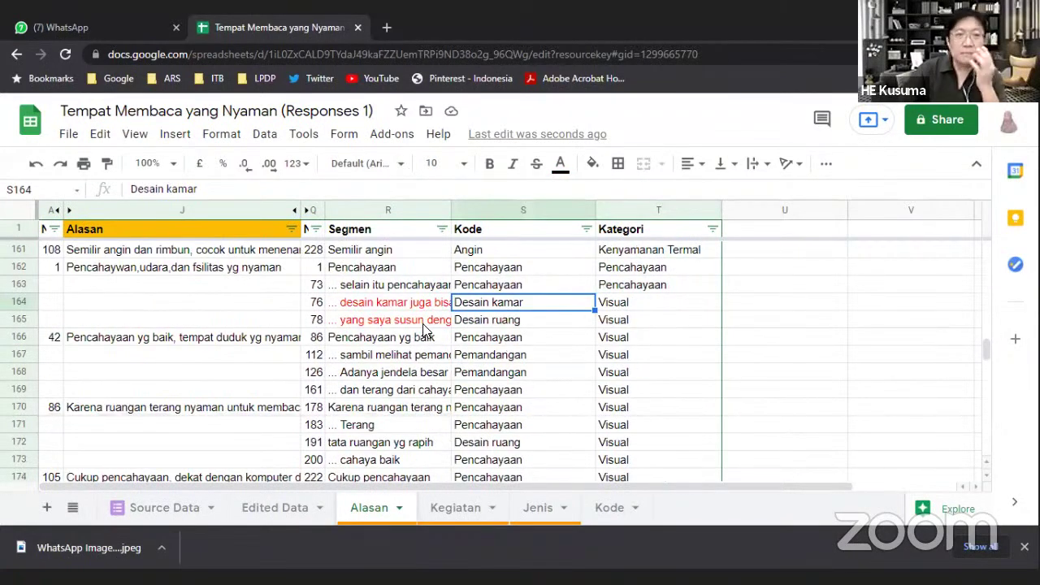
{"action": "left_click", "coordinate": [423, 323]}
{"action": "left_click", "coordinate": [423, 308]}
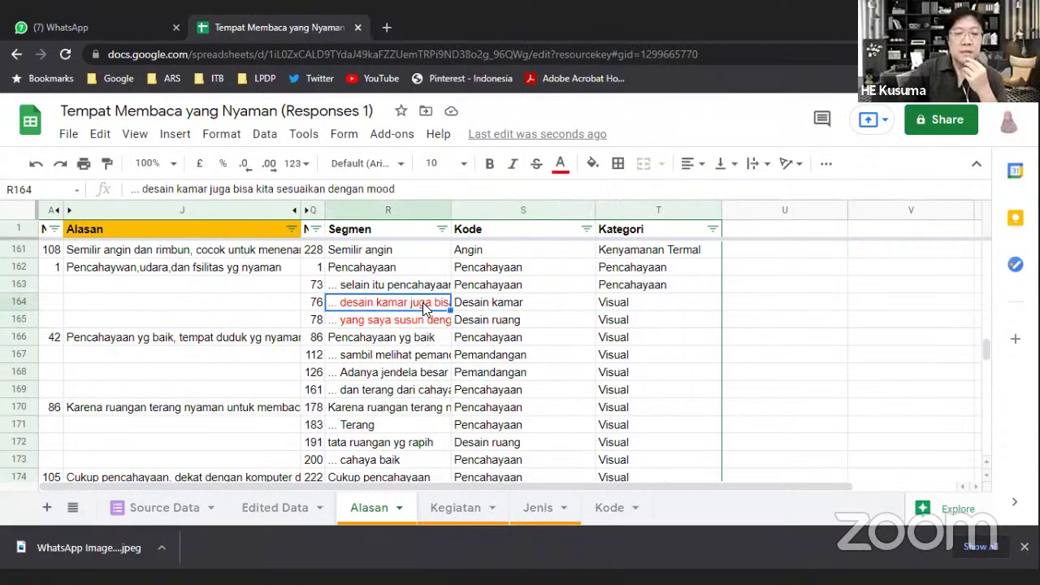
{"action": "left_click", "coordinate": [665, 307]}
{"action": "type", "text": "P"}
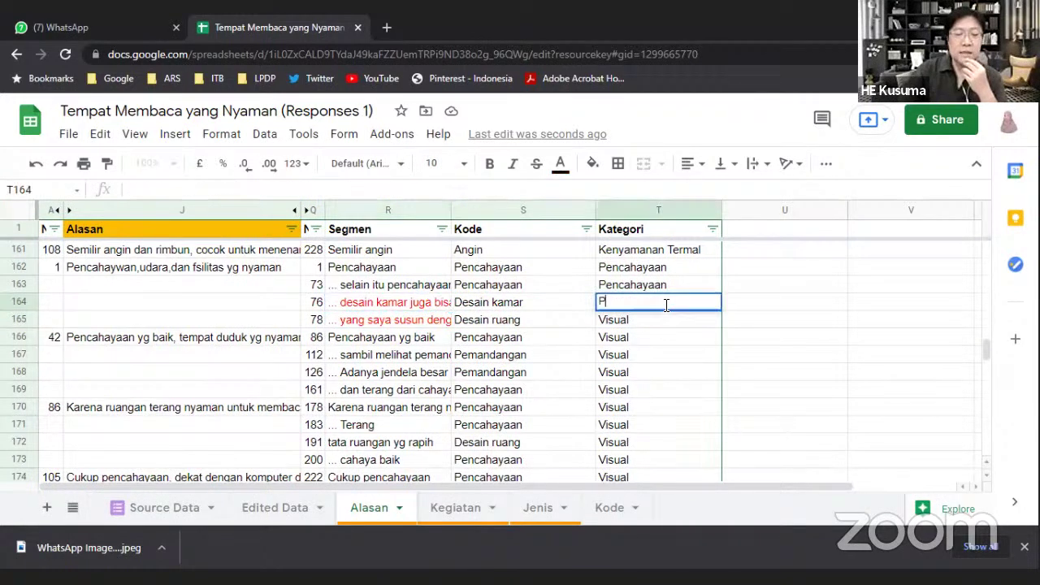
{"action": "type", "text": "ersonal"}
{"action": "key", "text": "Return"}
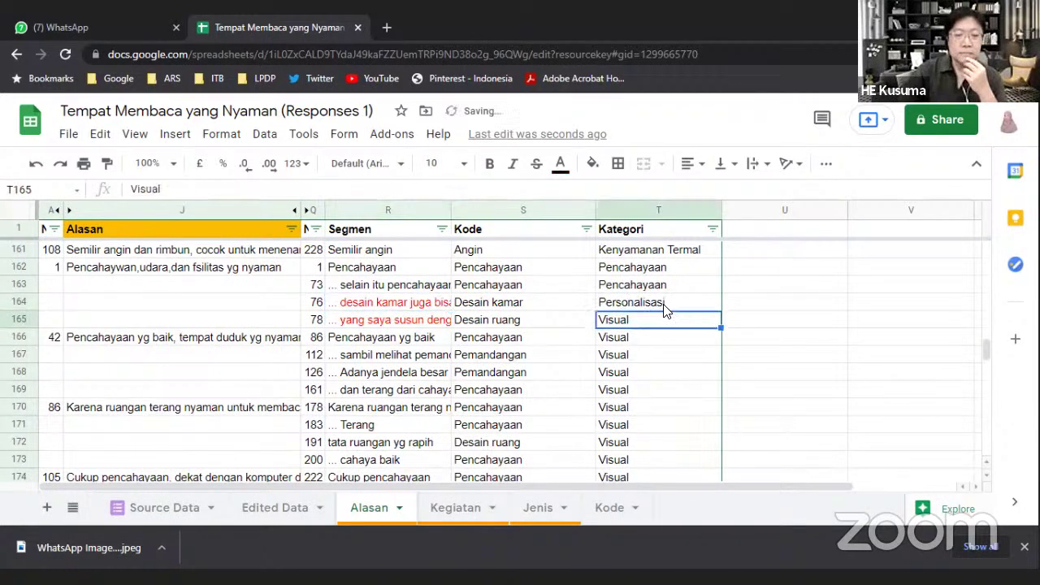
{"action": "left_click", "coordinate": [665, 307]}
{"action": "left_click_drag", "start_coordinate": [719, 310], "coordinate": [718, 324]}
Set the Kategori of the "Pencahayaan yg baik" segment in row 166 to Pencahayaan
{"action": "left_click", "coordinate": [638, 342]}
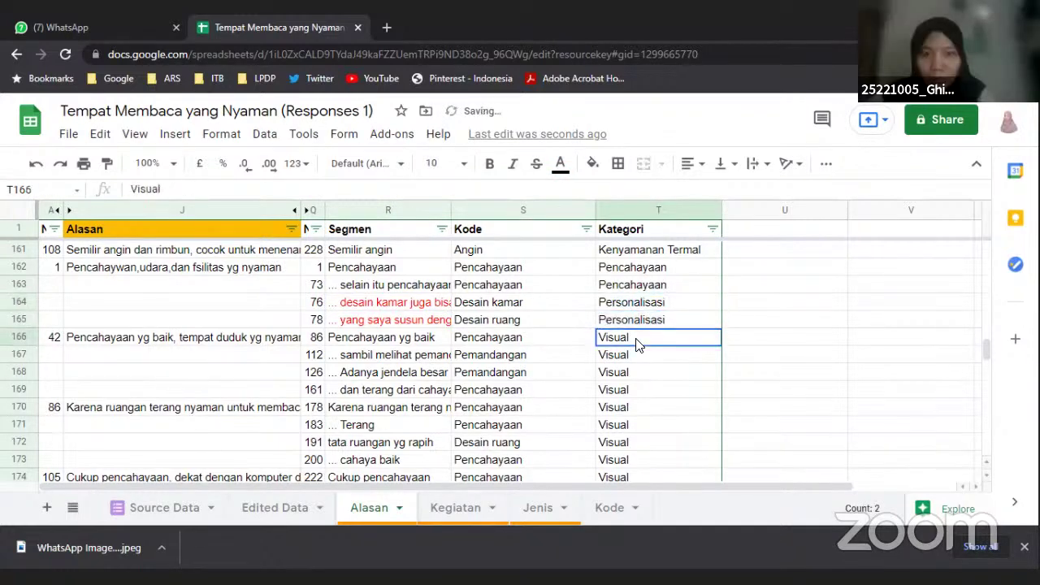
{"action": "type", "text": "Pen"}
{"action": "key", "text": "Return"}
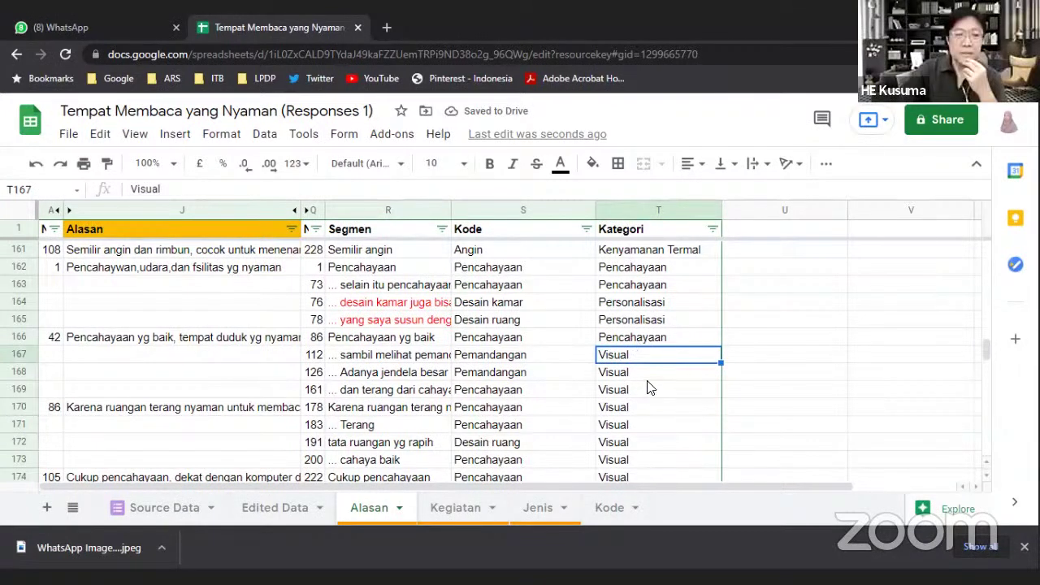
Set the Kategori of the two Pemandangan segments in rows 167 and 168 to Lingkungan alami and check their segment texts
{"action": "type", "text": "Lin"}
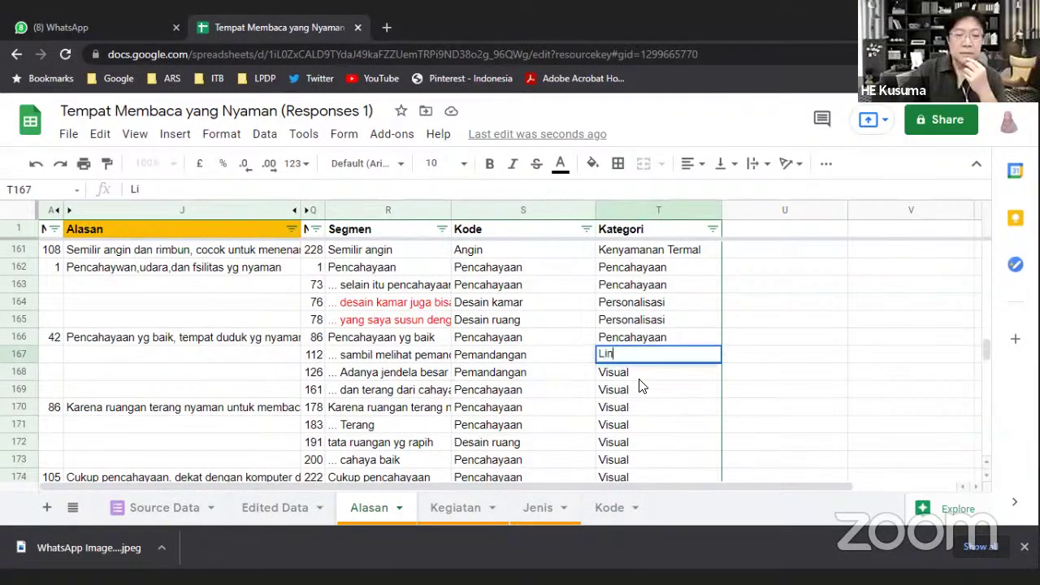
{"action": "type", "text": "gkungan alami"}
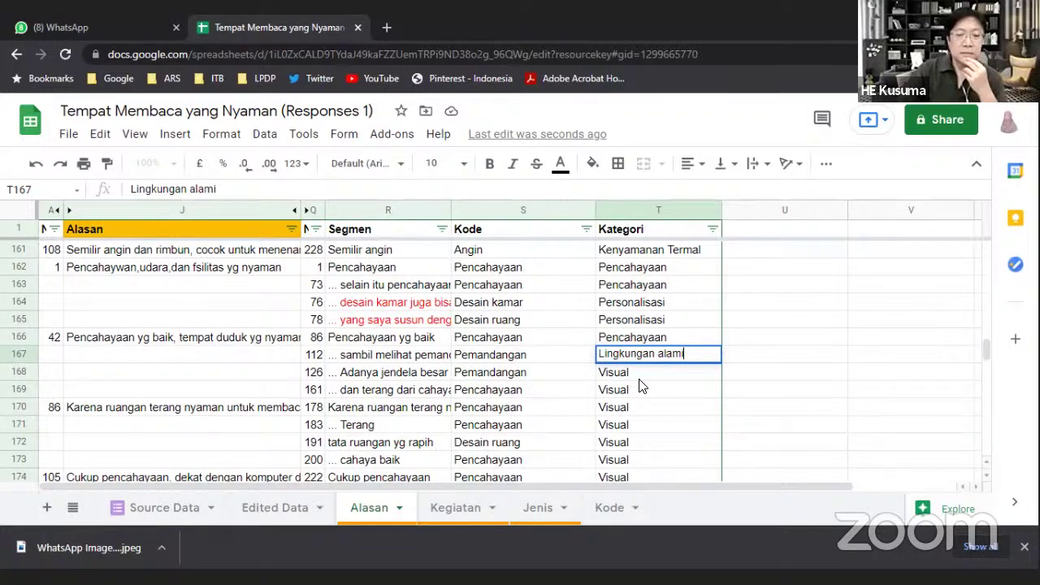
{"action": "key", "text": "Return"}
{"action": "key", "text": "Up"}
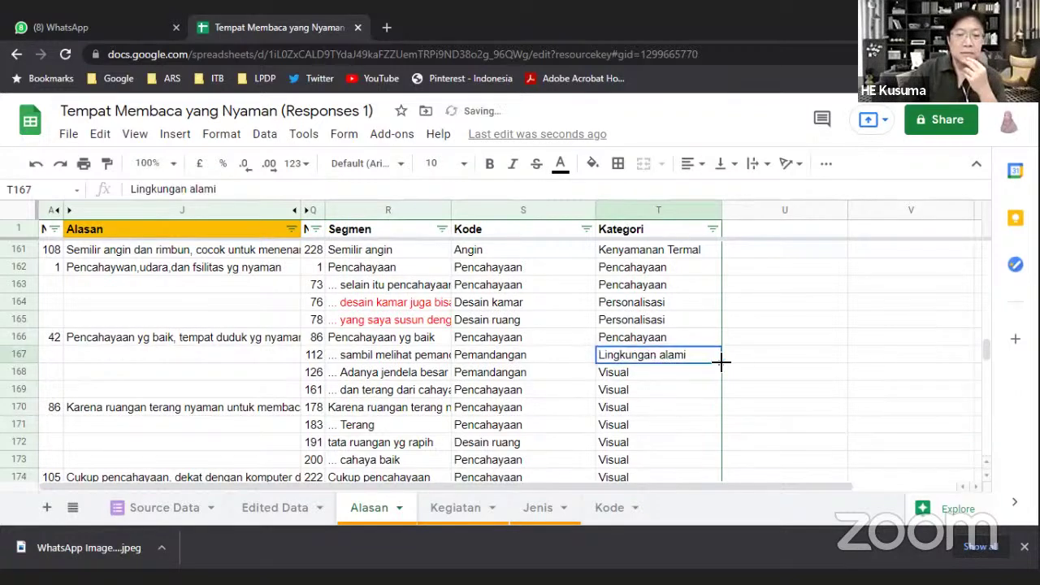
{"action": "left_click_drag", "start_coordinate": [722, 363], "coordinate": [662, 390]}
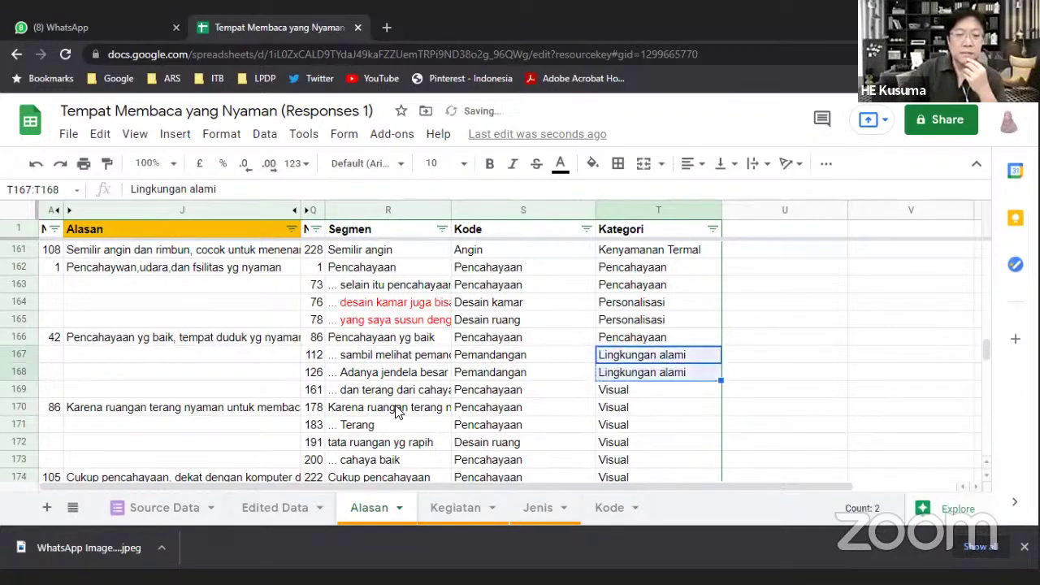
{"action": "scroll", "coordinate": [398, 383], "scroll_direction": "down", "scroll_amount": 1}
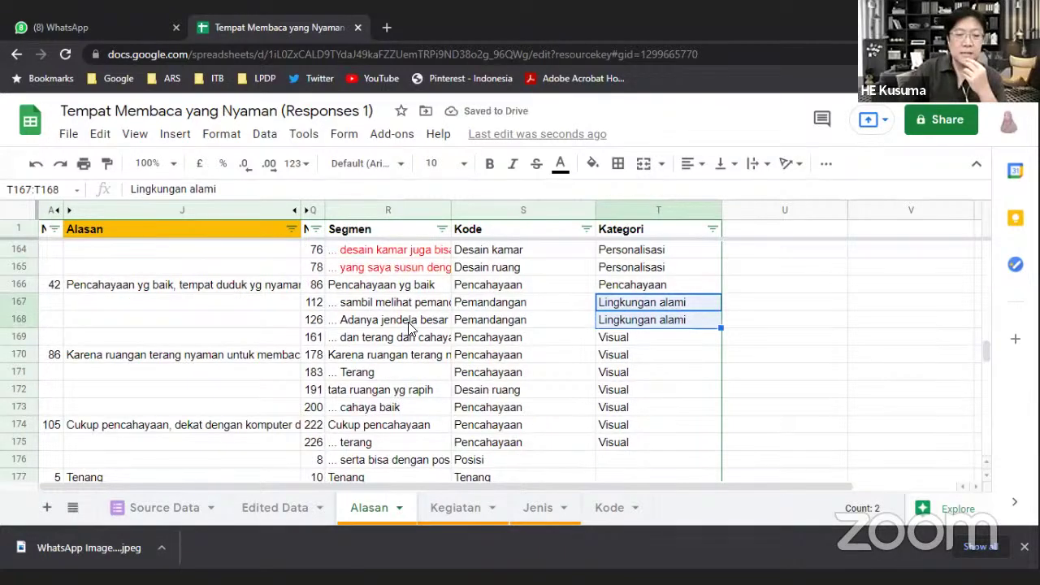
{"action": "left_click", "coordinate": [409, 321]}
{"action": "left_click", "coordinate": [411, 303]}
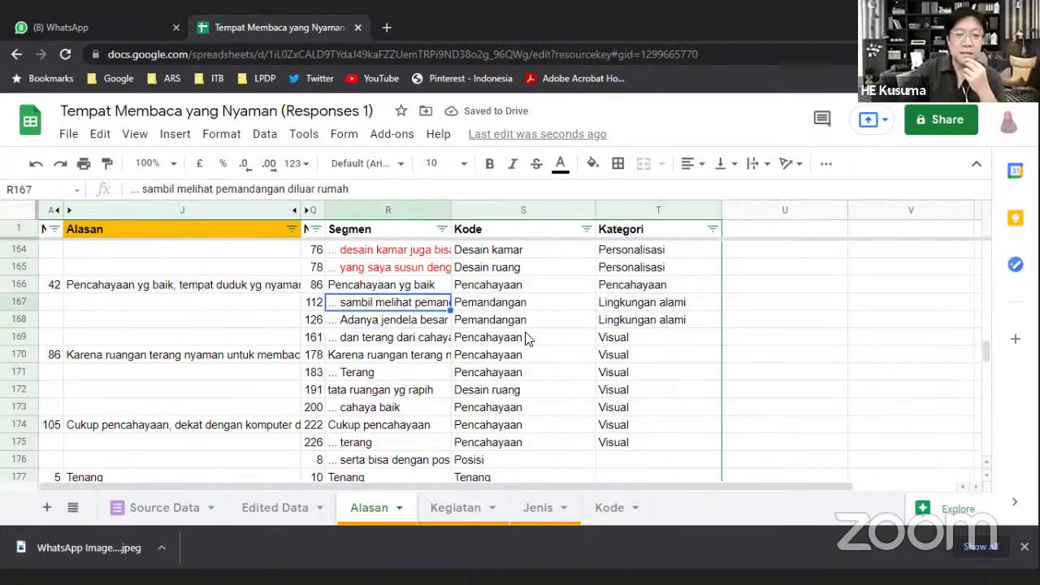
Copy the Pencahayaan category from row 166 into the Kategori cells of rows 169 to 171
{"action": "left_click", "coordinate": [648, 292]}
{"action": "key", "text": "ctrl+c"}
{"action": "left_click", "coordinate": [632, 338]}
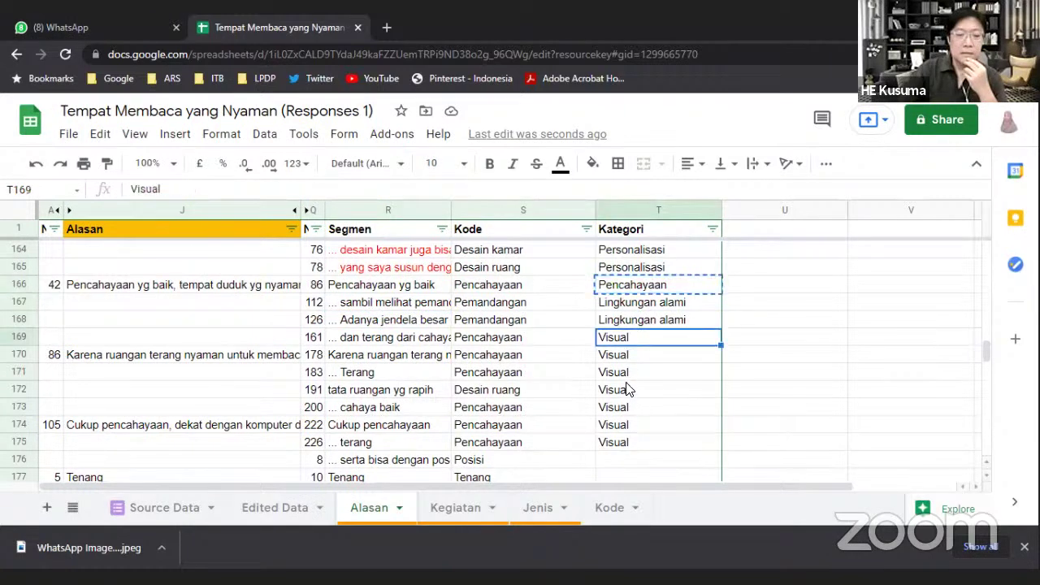
{"action": "left_click", "coordinate": [630, 374], "text": "shift"}
{"action": "key", "text": "ctrl+v"}
Copy the Personalisasi category from row 165 into the Kategori cell of the "tata ruangan yg rapih" segment in row 172
{"action": "left_click", "coordinate": [647, 269]}
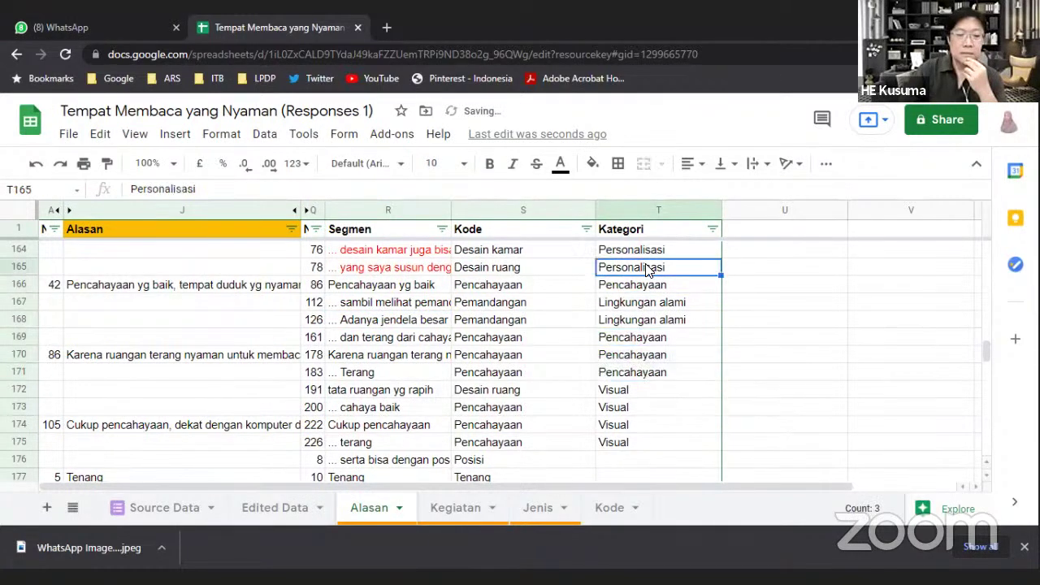
{"action": "key", "text": "ctrl+c"}
{"action": "left_click", "coordinate": [624, 394]}
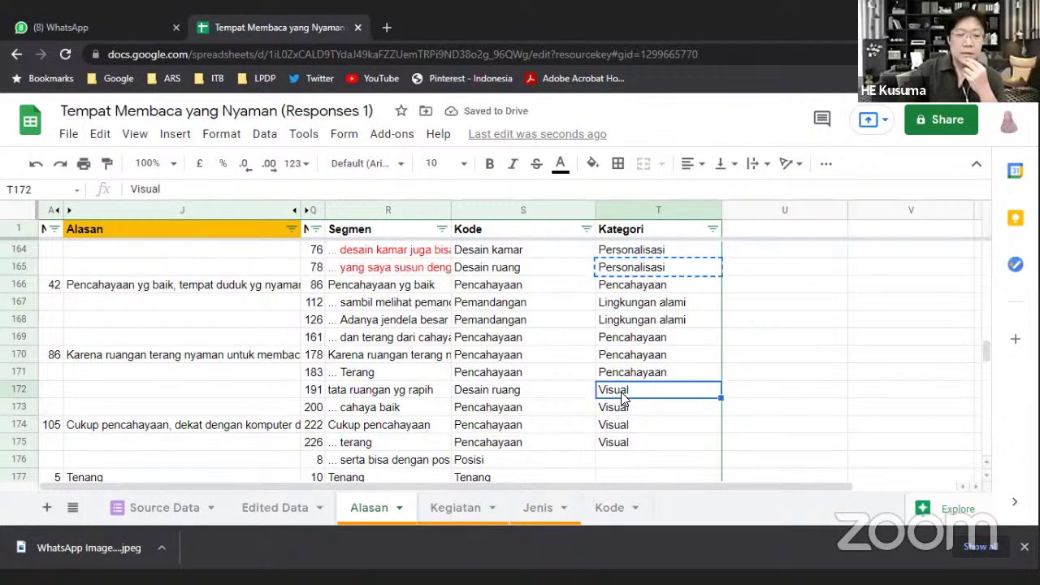
{"action": "key", "text": "ctrl+v"}
Compare the segments and codes of the Desain ruang rows 165 and 172, and read the Posisi segment in row 176
{"action": "left_click", "coordinate": [627, 360]}
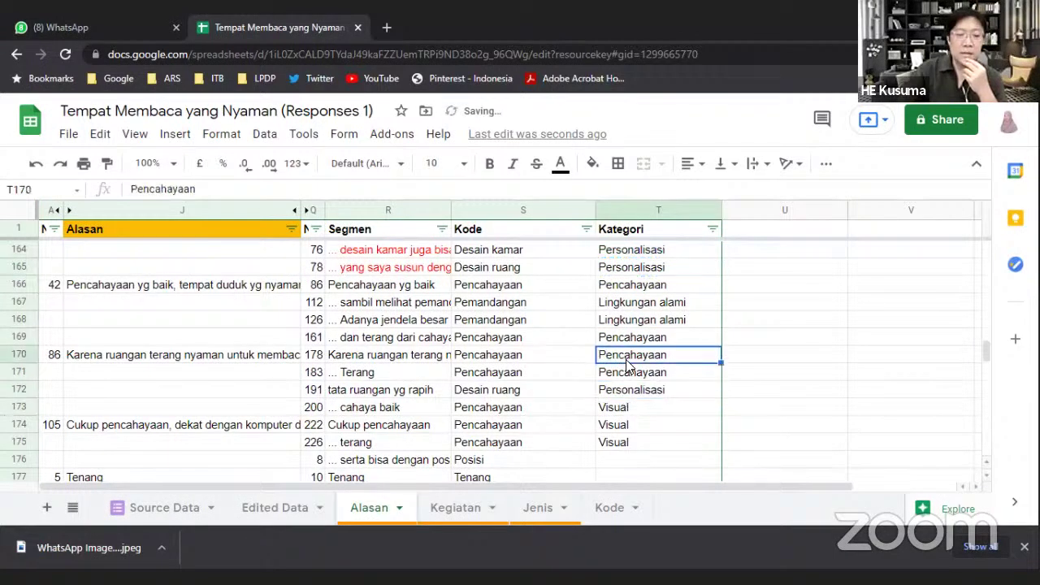
{"action": "left_click", "coordinate": [616, 393]}
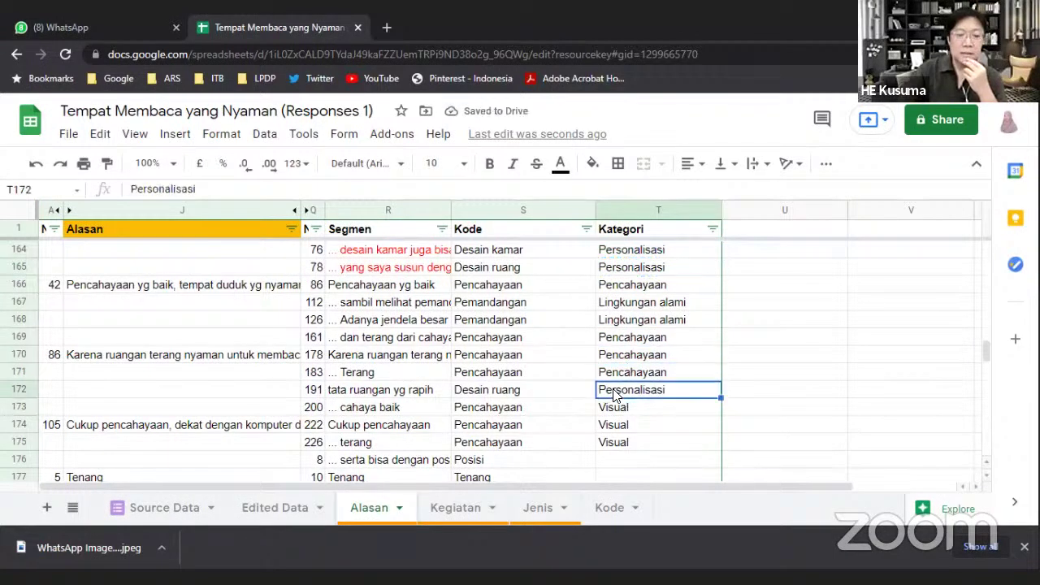
{"action": "left_click", "coordinate": [416, 392]}
{"action": "left_click", "coordinate": [490, 379]}
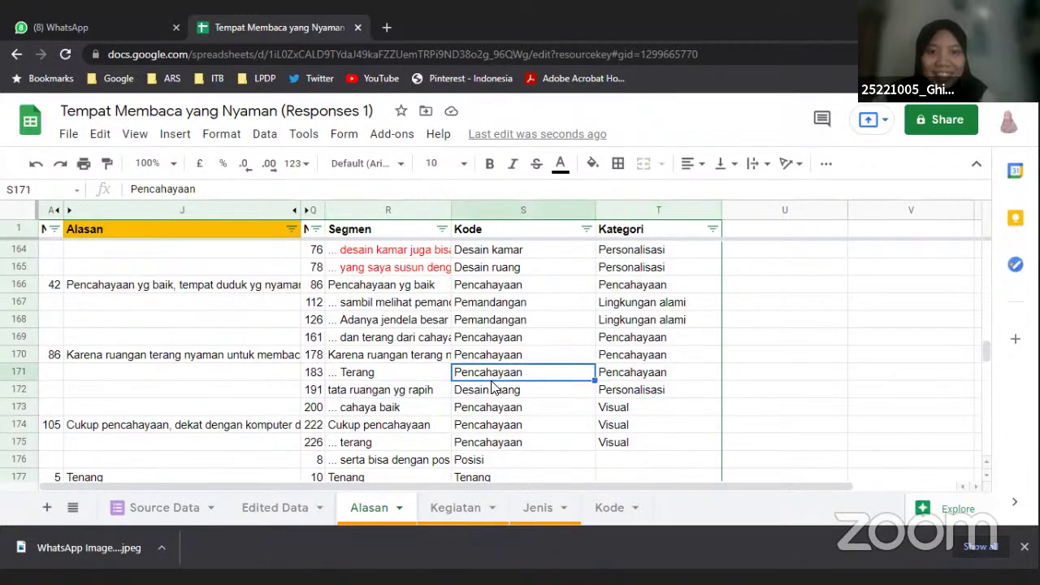
{"action": "scroll", "coordinate": [496, 370], "scroll_direction": "up", "scroll_amount": 1}
{"action": "left_click", "coordinate": [489, 441]}
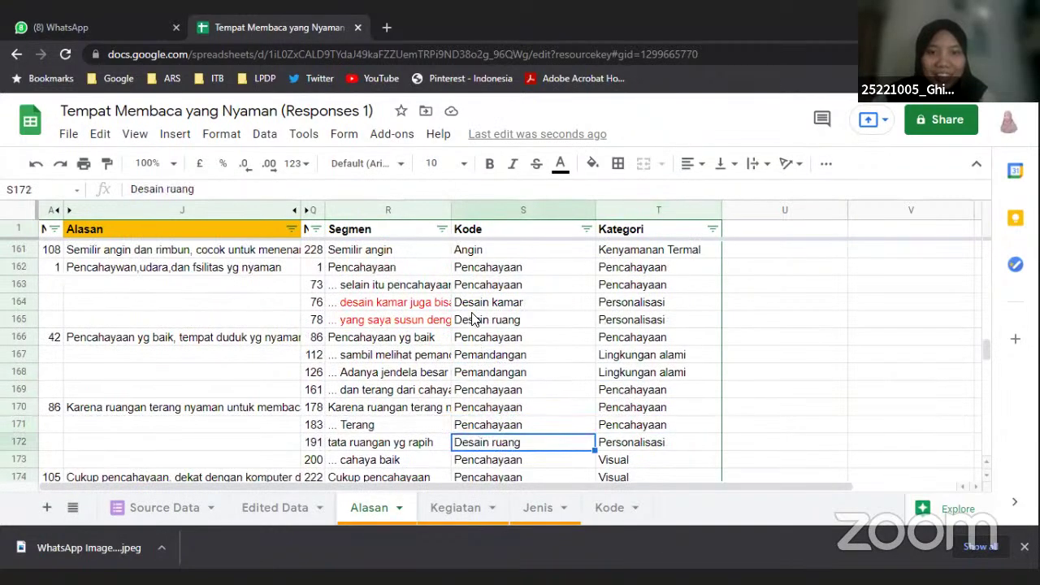
{"action": "left_click", "coordinate": [424, 322]}
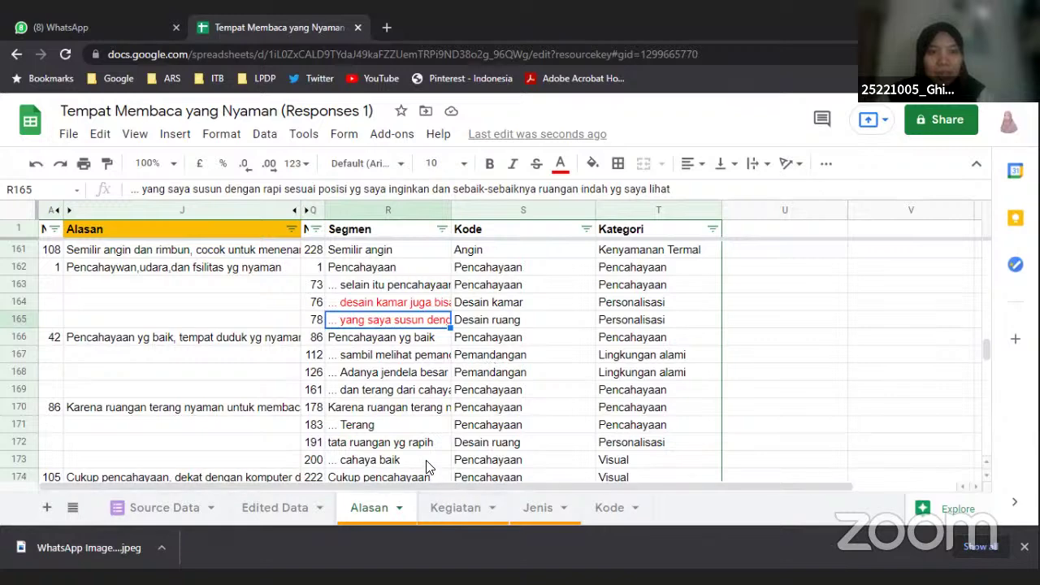
{"action": "scroll", "coordinate": [429, 468], "scroll_direction": "down", "scroll_amount": 1}
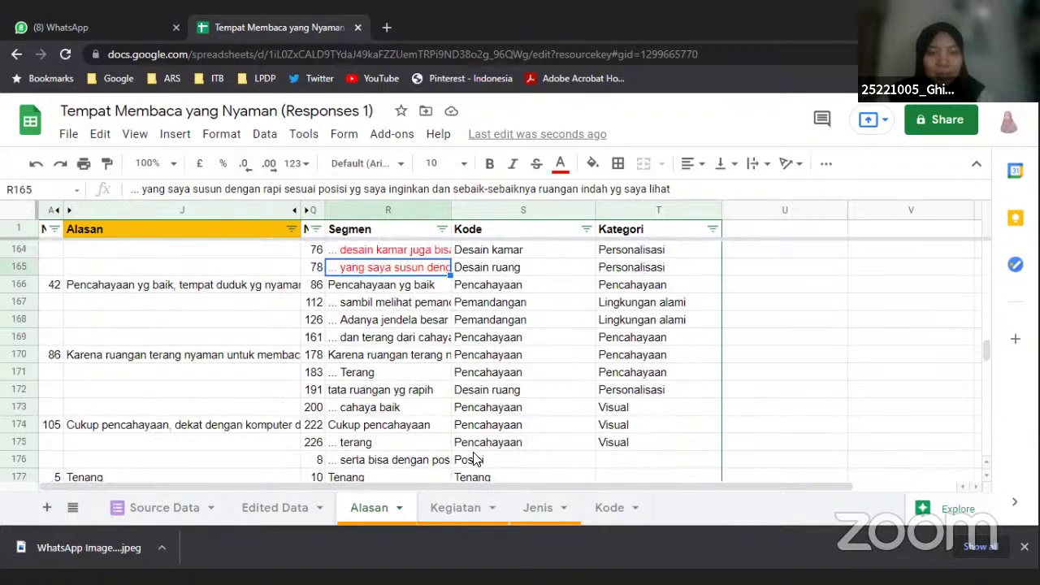
{"action": "scroll", "coordinate": [491, 423], "scroll_direction": "down", "scroll_amount": 1}
{"action": "scroll", "coordinate": [494, 439], "scroll_direction": "up", "scroll_amount": 1}
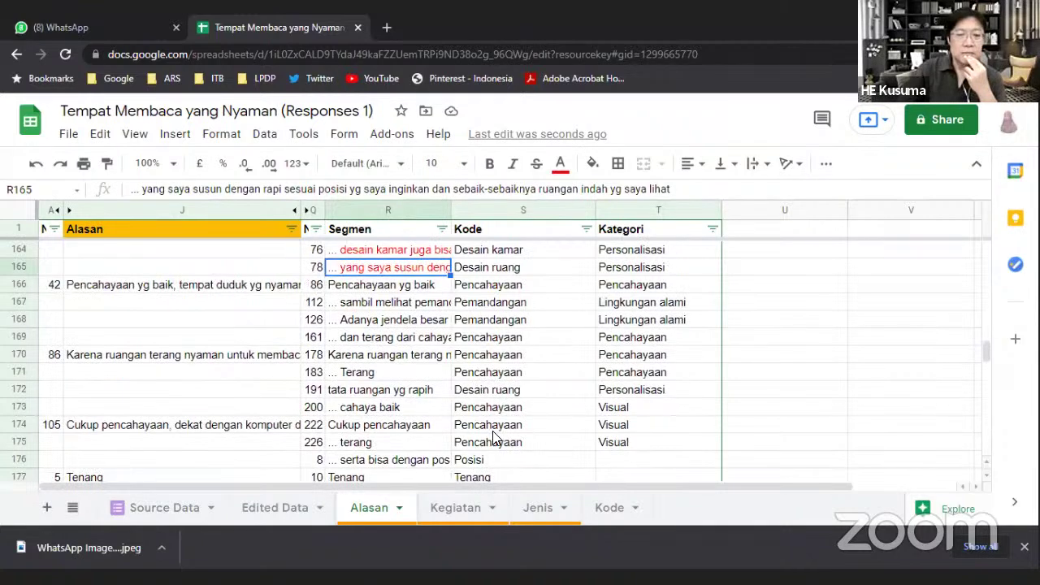
{"action": "scroll", "coordinate": [493, 439], "scroll_direction": "down", "scroll_amount": 1}
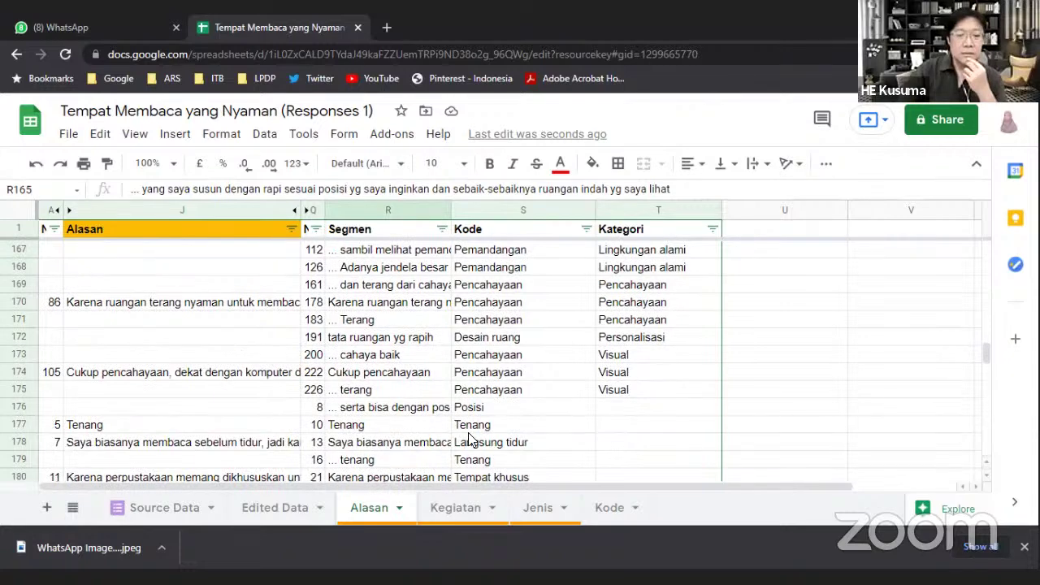
{"action": "scroll", "coordinate": [479, 451], "scroll_direction": "up", "scroll_amount": 1}
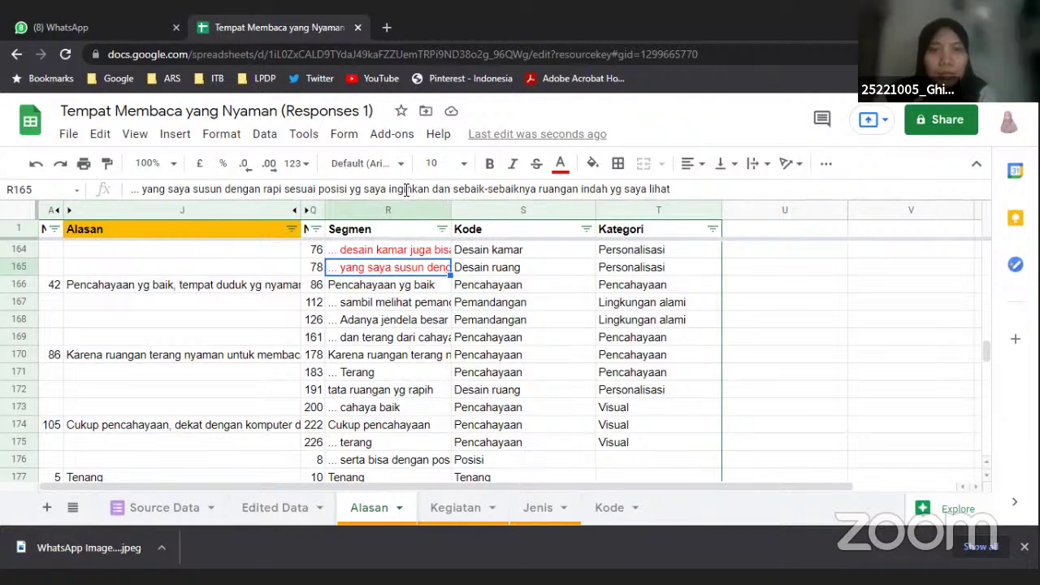
{"action": "scroll", "coordinate": [465, 377], "scroll_direction": "down", "scroll_amount": 3}
{"action": "scroll", "coordinate": [469, 411], "scroll_direction": "up", "scroll_amount": 2}
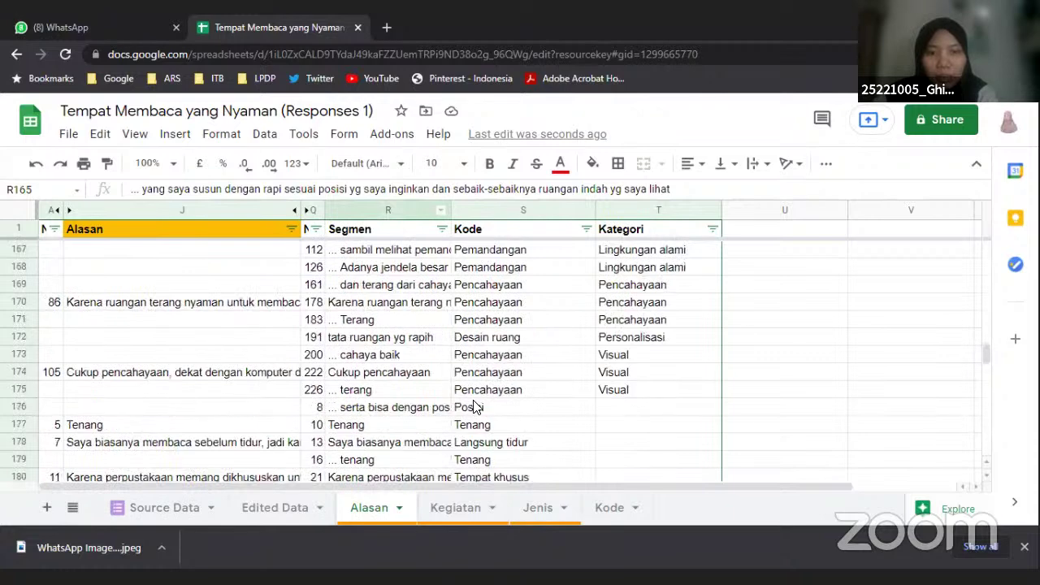
{"action": "left_click", "coordinate": [469, 410]}
{"action": "left_click", "coordinate": [386, 412]}
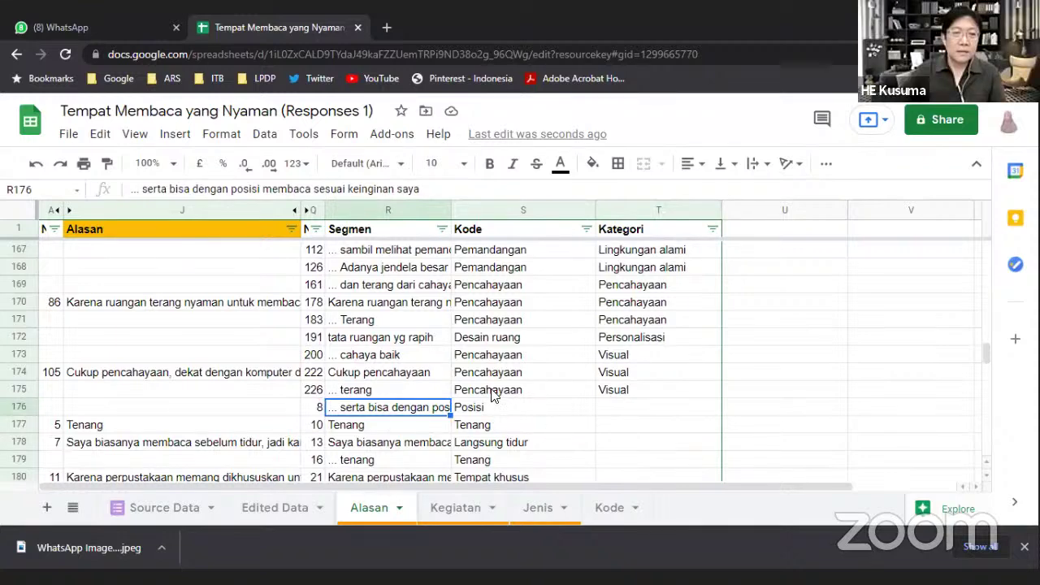
Change the Kode of the "tata ruangan yg rapih" segment in row 172 to Tata ruang and its Kategori to Keteraturan
{"action": "left_click", "coordinate": [414, 339]}
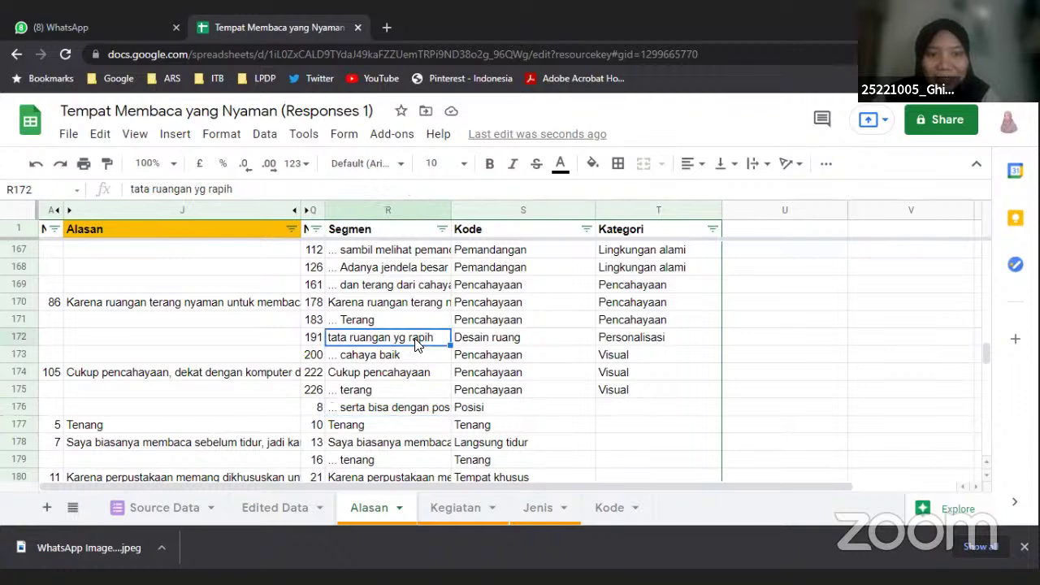
{"action": "left_click", "coordinate": [481, 343]}
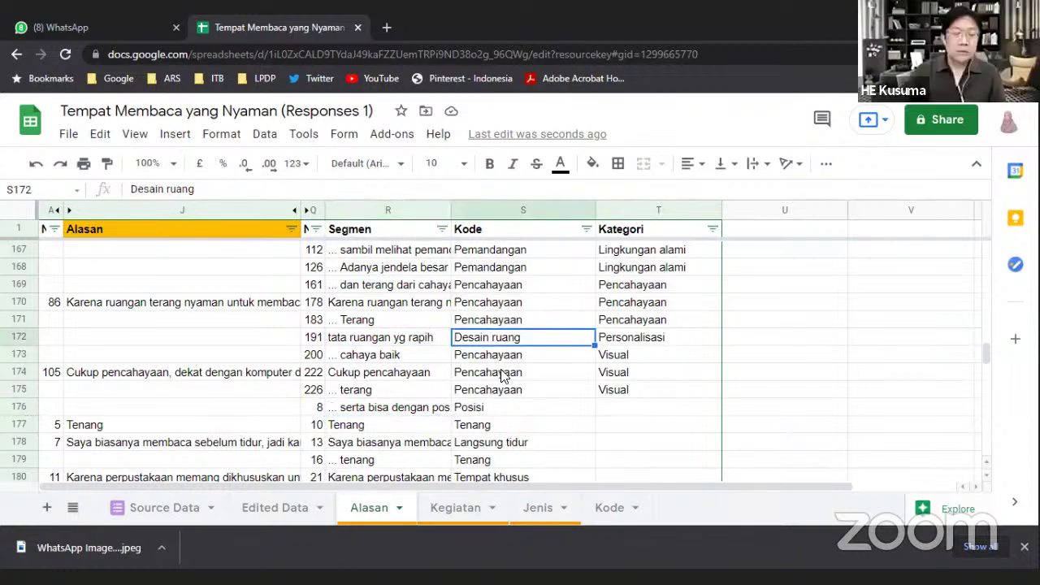
{"action": "double_click", "coordinate": [139, 188]}
{"action": "type", "text": "Tata"}
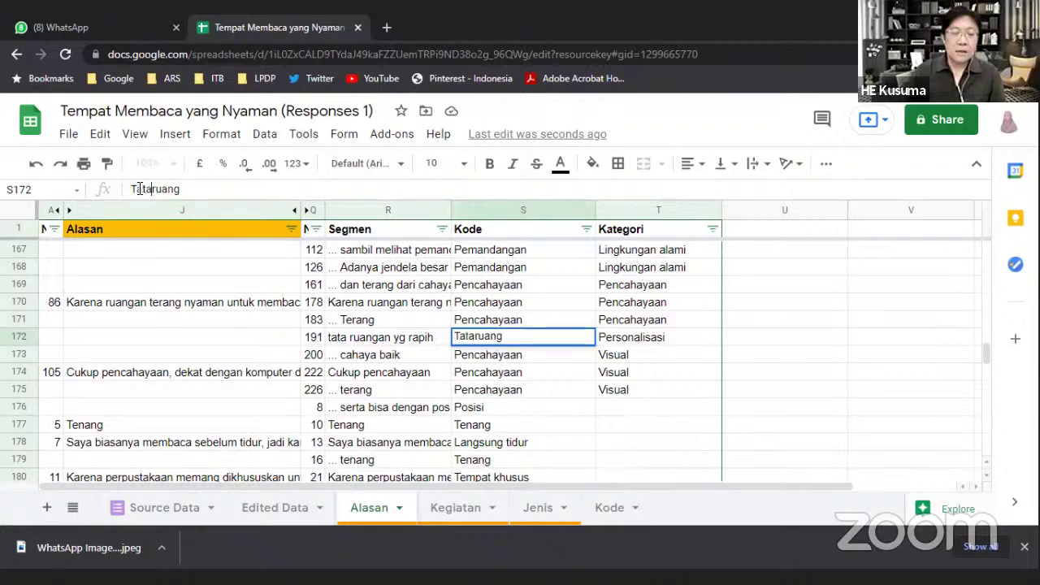
{"action": "key", "text": "Tab"}
{"action": "type", "text": "Keteraturan"}
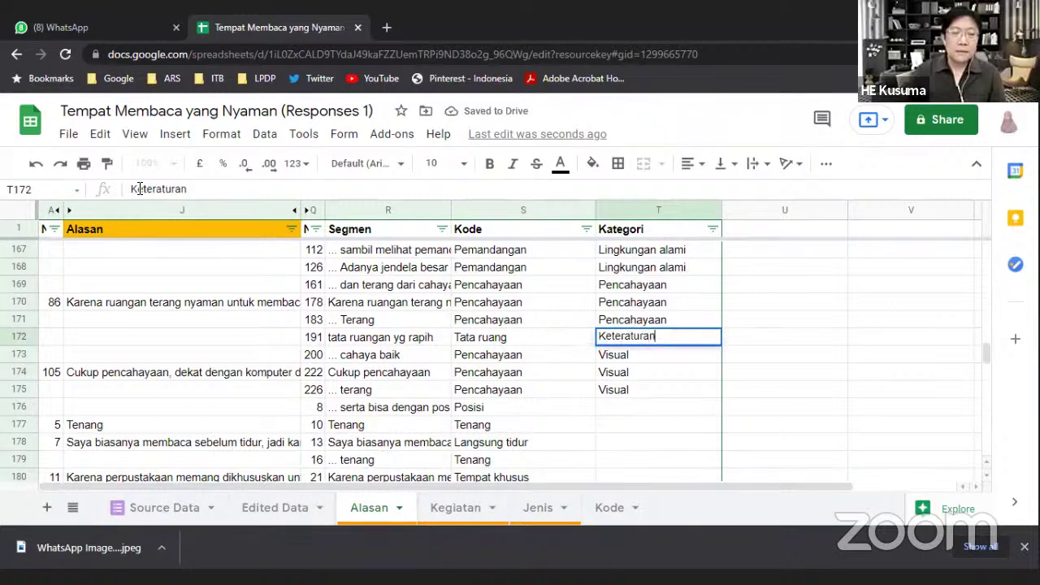
{"action": "left_click_drag", "start_coordinate": [591, 408], "coordinate": [594, 395]}
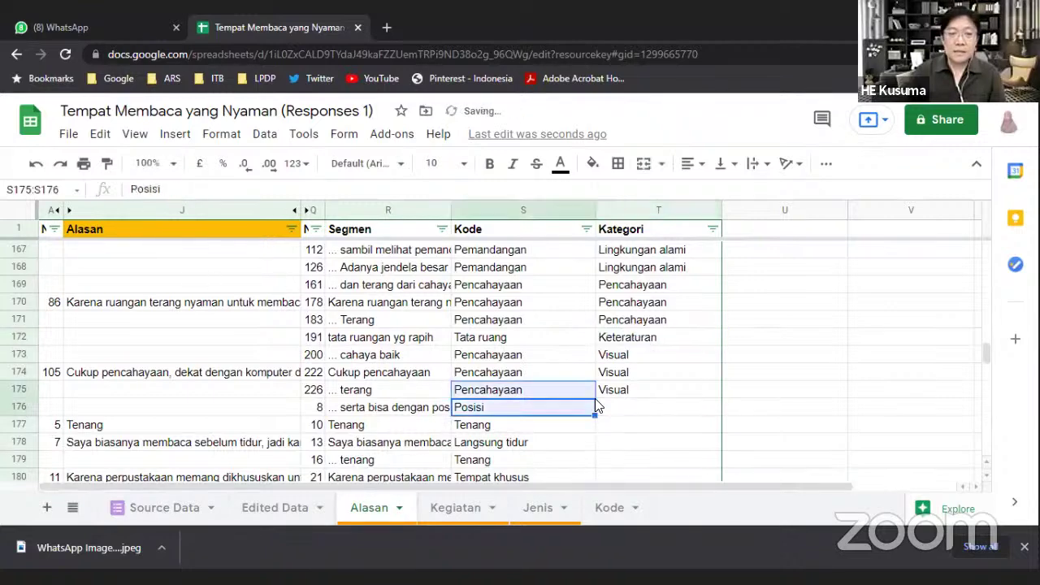
{"action": "left_click", "coordinate": [540, 377]}
Check the Posisi segment in row 176 and set its Kategori to Fleksibilitas
{"action": "scroll", "coordinate": [599, 348], "scroll_direction": "up", "scroll_amount": 2}
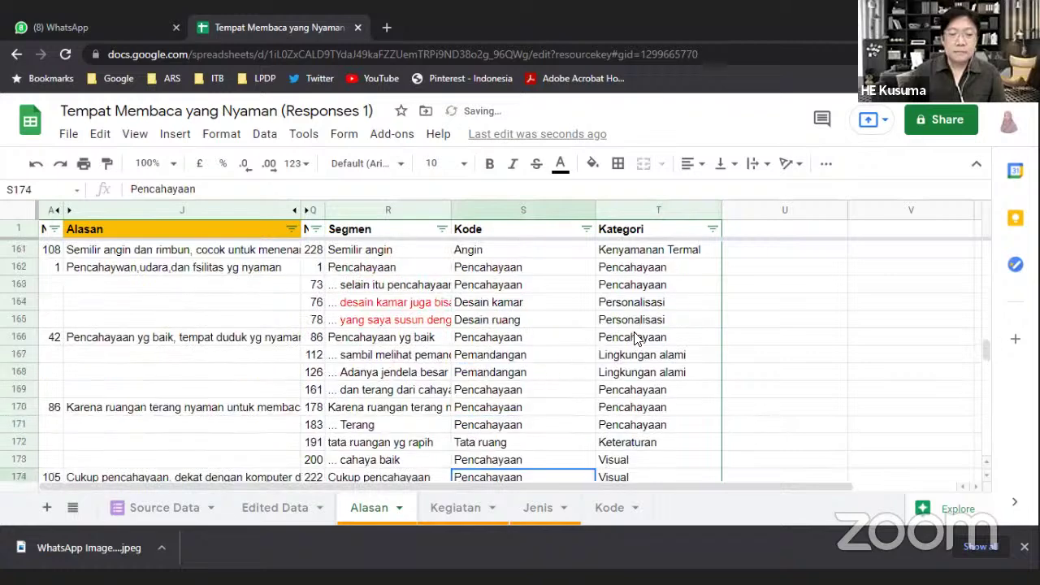
{"action": "left_click", "coordinate": [647, 304]}
{"action": "scroll", "coordinate": [645, 325], "scroll_direction": "down", "scroll_amount": 2}
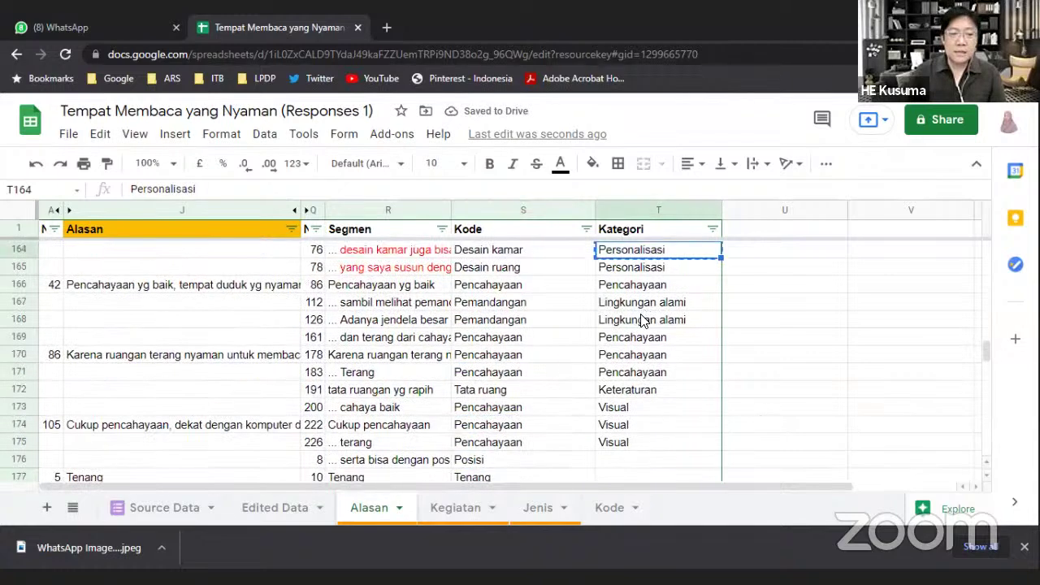
{"action": "left_click", "coordinate": [626, 409]}
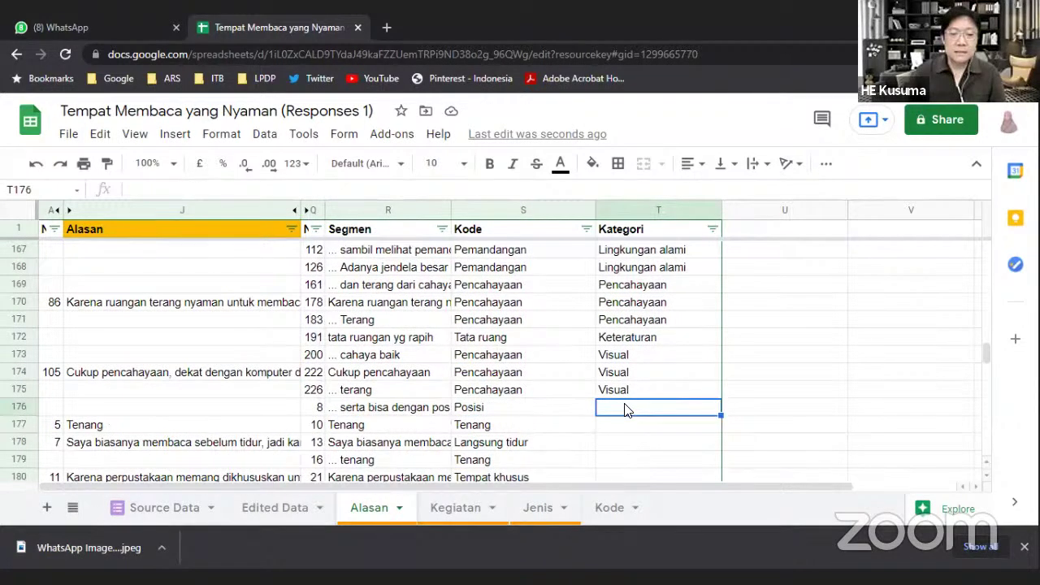
{"action": "left_click", "coordinate": [363, 409]}
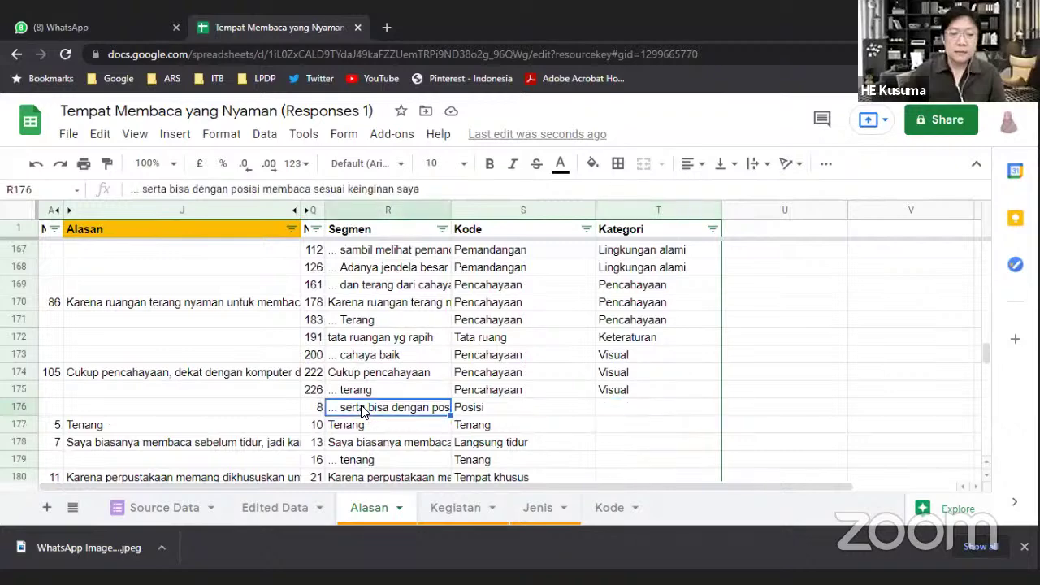
{"action": "left_click", "coordinate": [626, 409]}
{"action": "left_click", "coordinate": [392, 413]}
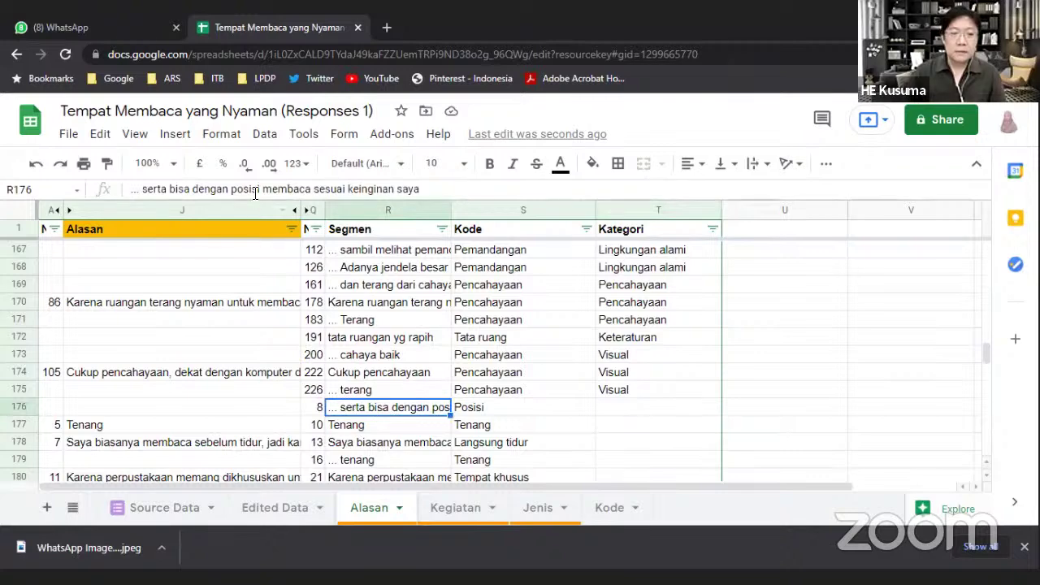
{"action": "left_click", "coordinate": [638, 410]}
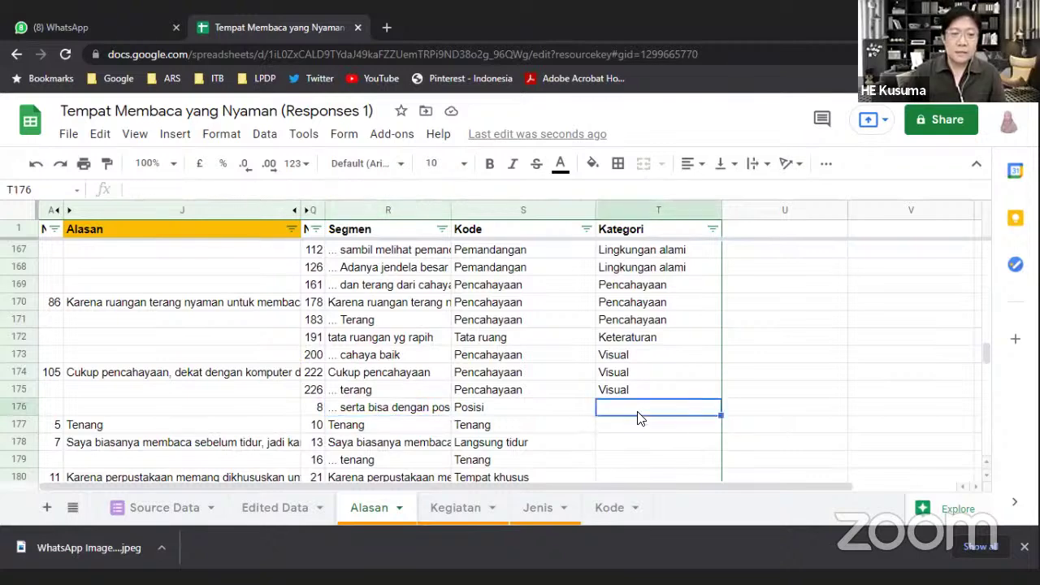
{"action": "type", "text": "Fleksibilitas"}
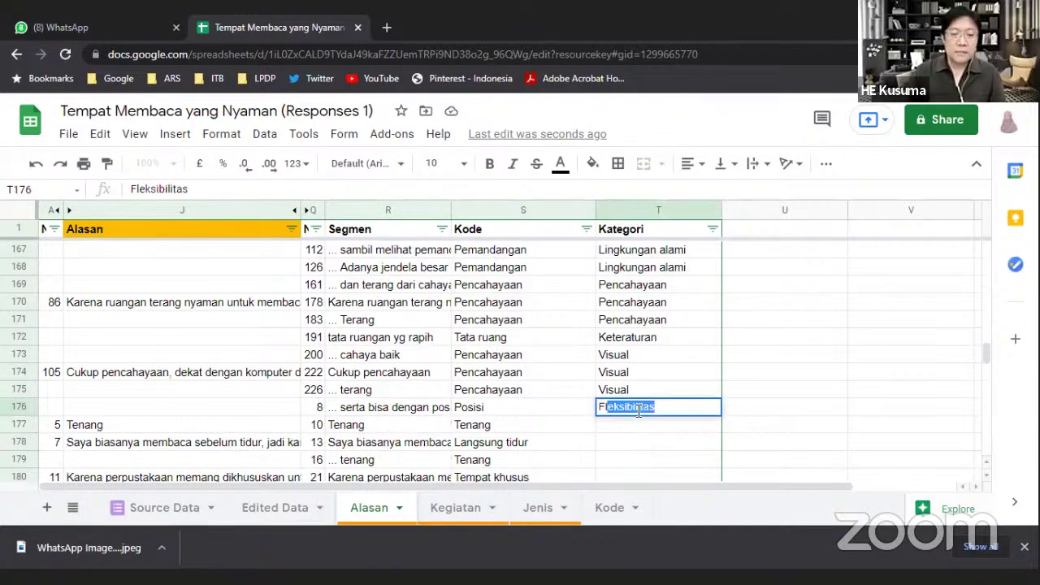
{"action": "key", "text": "Return"}
Set the Kategori of the Tenang segment in row 177 to Ketenangan
{"action": "scroll", "coordinate": [638, 416], "scroll_direction": "down", "scroll_amount": 1}
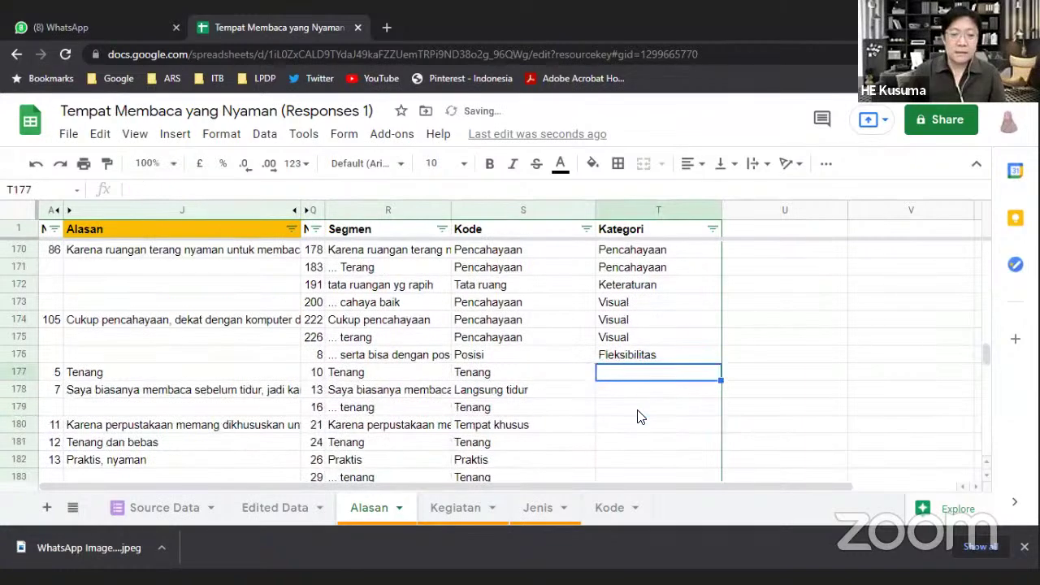
{"action": "type", "text": "Ketenanga"}
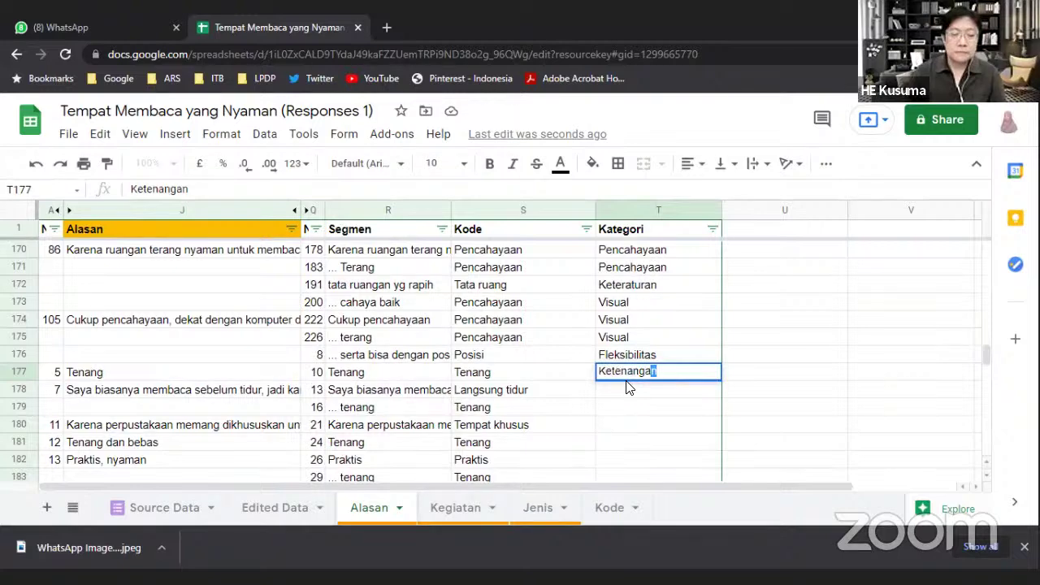
{"action": "key", "text": "Return"}
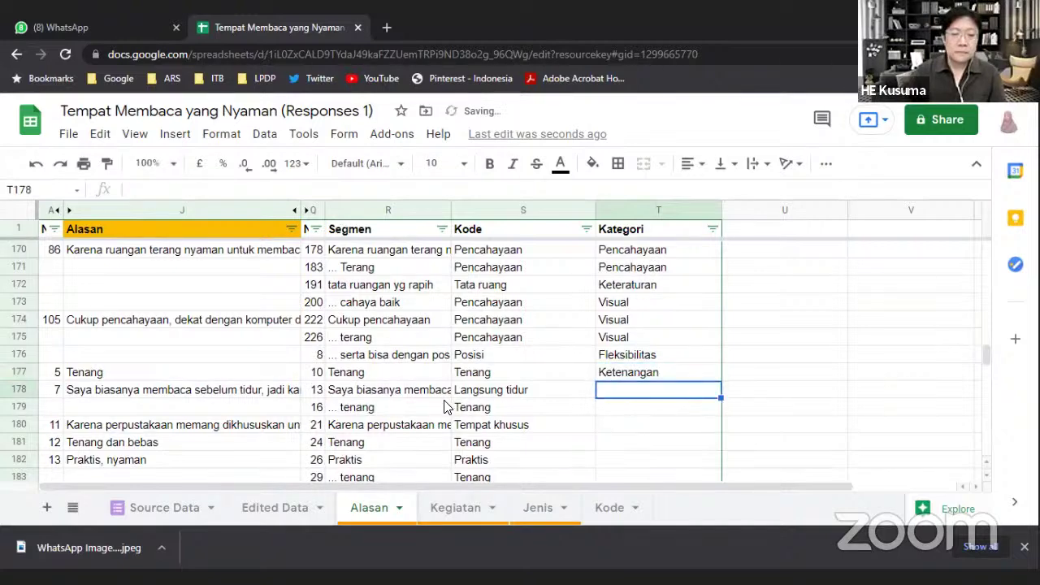
Review the Langsung tidur segment in row 178 and assign it the Fleksibilitas category
{"action": "left_click", "coordinate": [485, 397]}
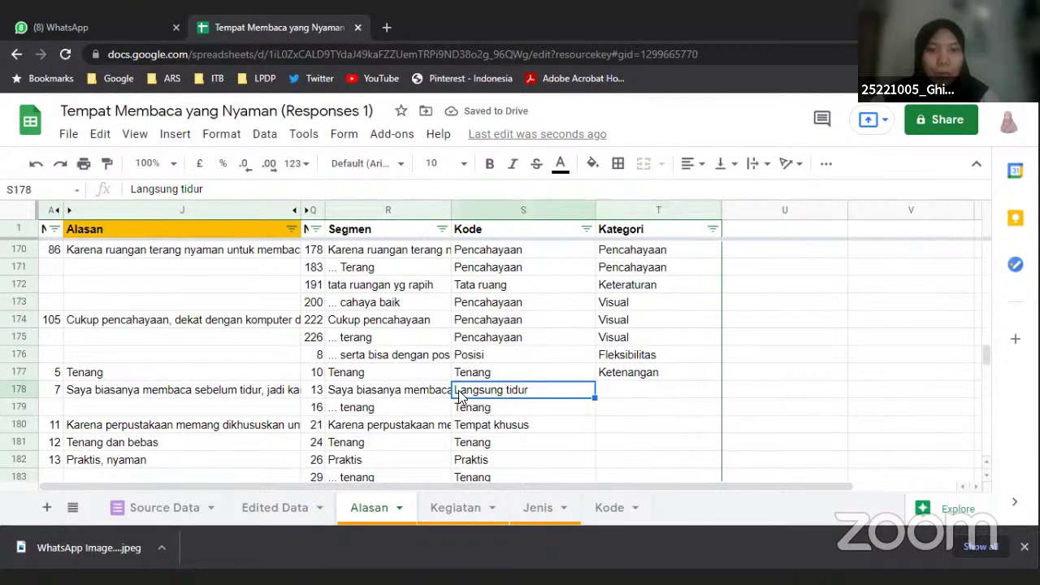
{"action": "left_click", "coordinate": [413, 395]}
{"action": "left_click", "coordinate": [536, 401]}
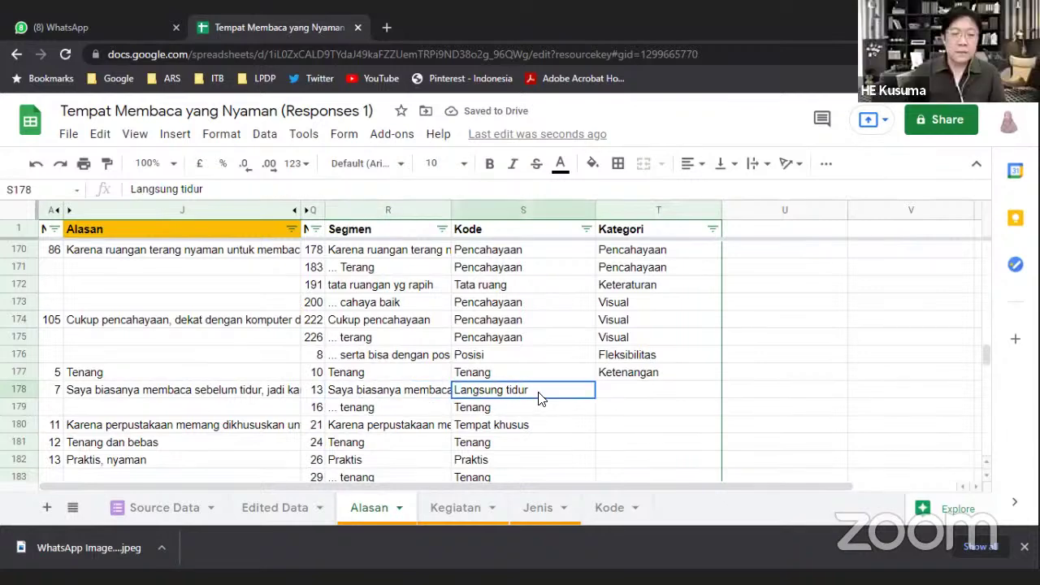
{"action": "left_click", "coordinate": [615, 396]}
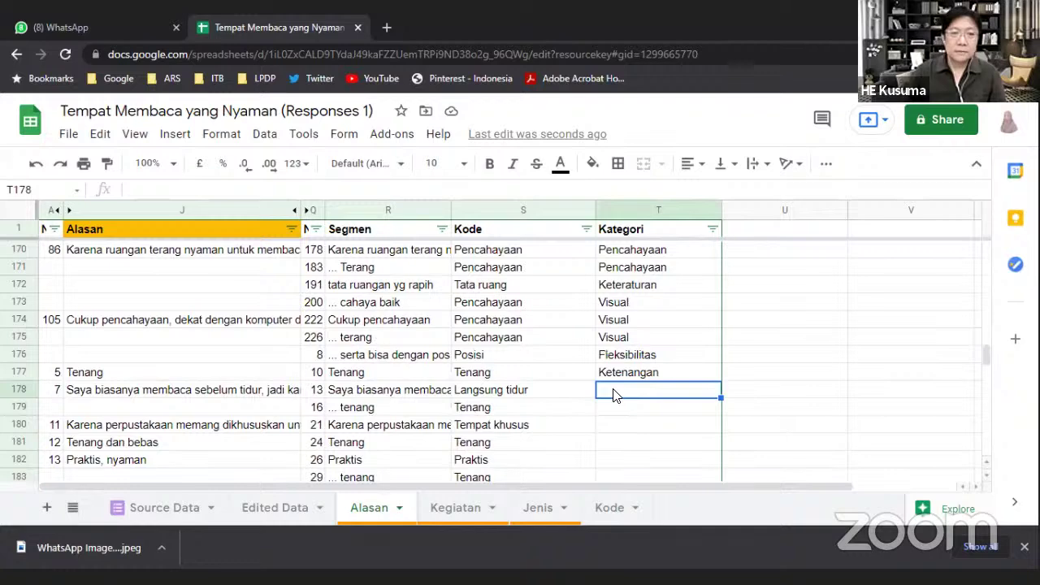
{"action": "scroll", "coordinate": [616, 396], "scroll_direction": "down", "scroll_amount": 1}
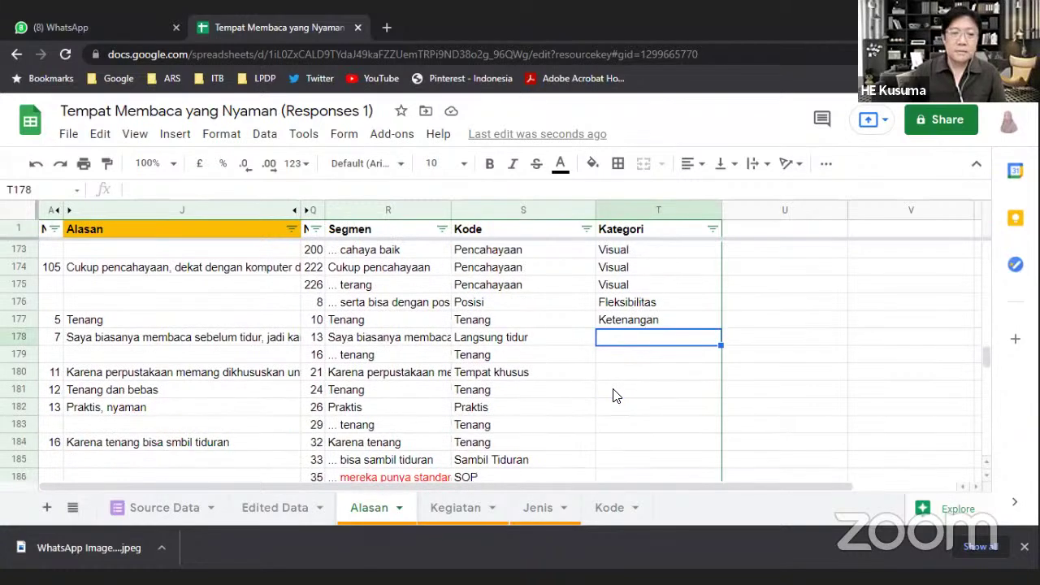
{"action": "type", "text": "Fle"}
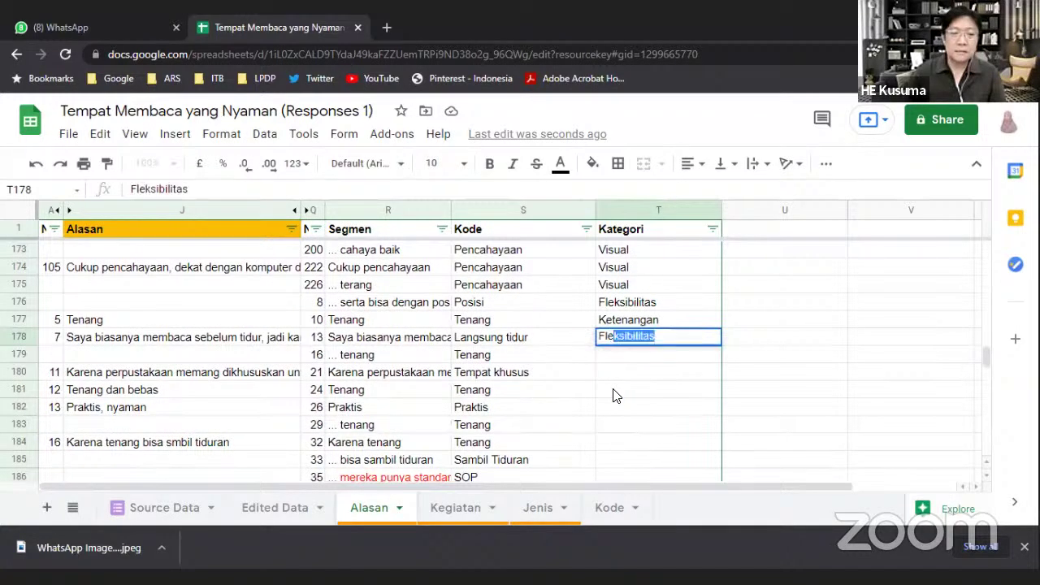
{"action": "key", "text": "Return"}
Copy the Ketenangan category from row 177 into the Kategori cell of the Tenang segment in row 179
{"action": "left_click", "coordinate": [638, 325]}
{"action": "key", "text": "ctrl+c"}
{"action": "left_click", "coordinate": [634, 361]}
{"action": "key", "text": "ctrl+v"}
Sort the Alasan sheet by the Kode column from A to Z
{"action": "scroll", "coordinate": [627, 367], "scroll_direction": "down", "scroll_amount": 8}
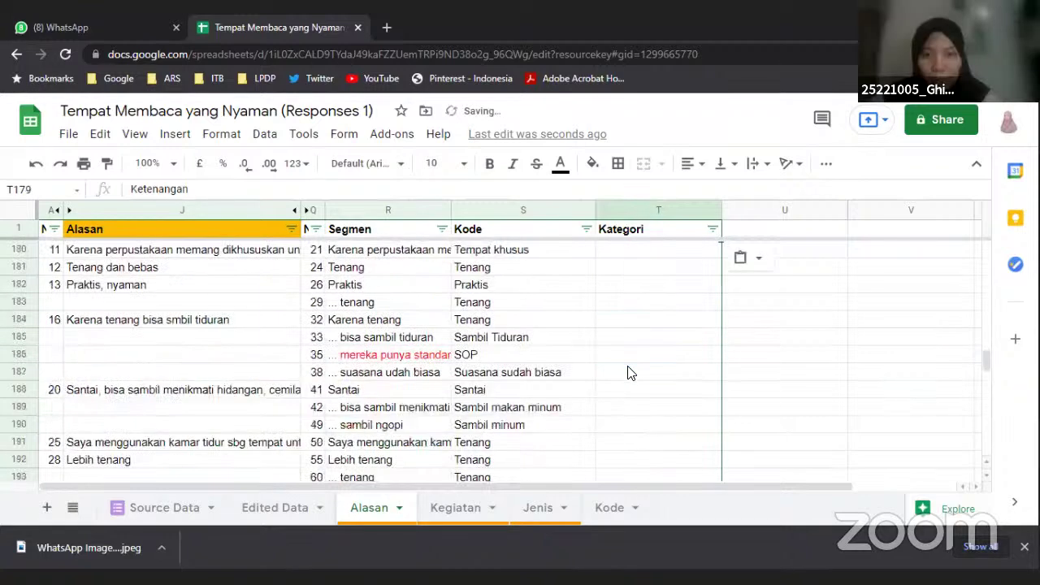
{"action": "scroll", "coordinate": [627, 367], "scroll_direction": "up", "scroll_amount": 8}
{"action": "left_click", "coordinate": [586, 230]}
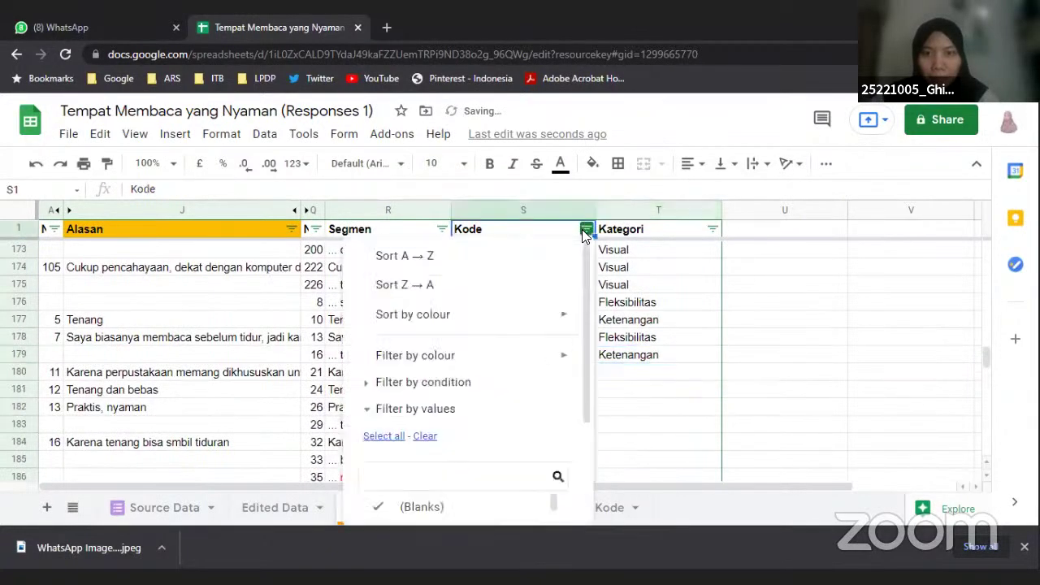
{"action": "left_click", "coordinate": [483, 261]}
Read the Ada aturan segment in row 2 and set its Kategori to Kondusif
{"action": "scroll", "coordinate": [590, 356], "scroll_direction": "up", "scroll_amount": 8}
{"action": "scroll", "coordinate": [590, 356], "scroll_direction": "up", "scroll_amount": 20}
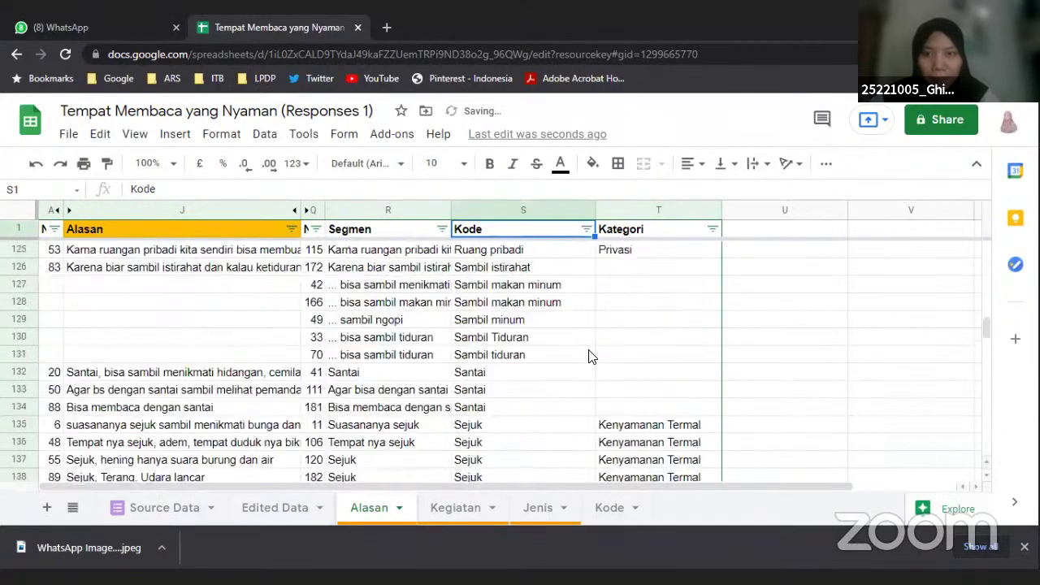
{"action": "scroll", "coordinate": [591, 356], "scroll_direction": "up", "scroll_amount": 12}
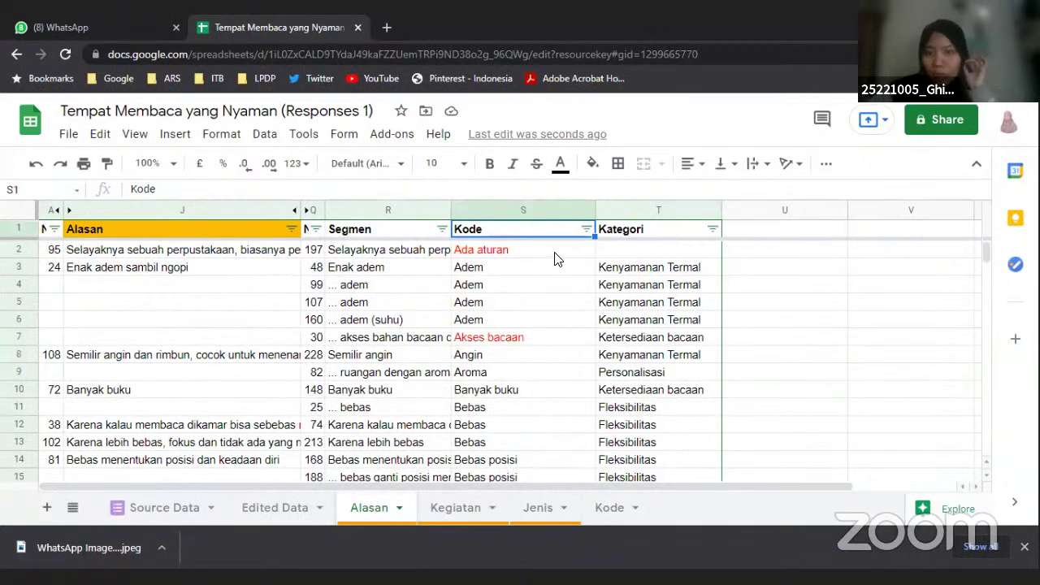
{"action": "left_click", "coordinate": [558, 252]}
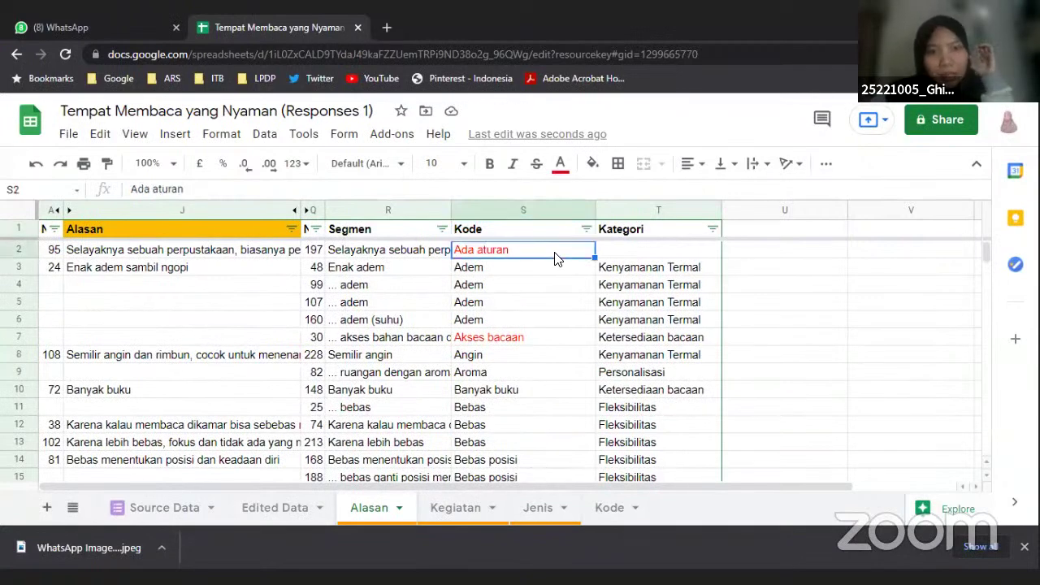
{"action": "left_click", "coordinate": [389, 251]}
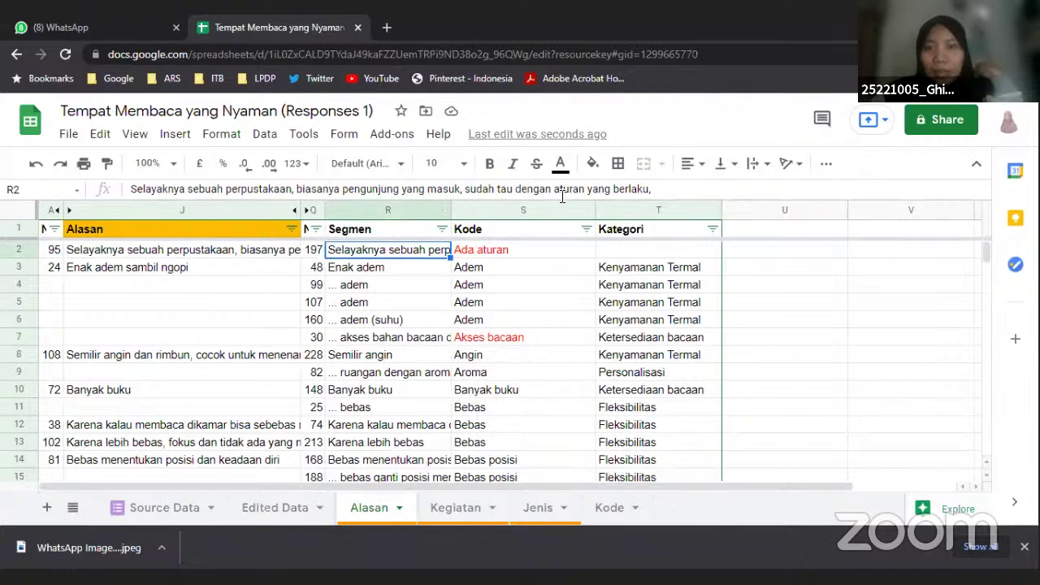
{"action": "left_click", "coordinate": [518, 254]}
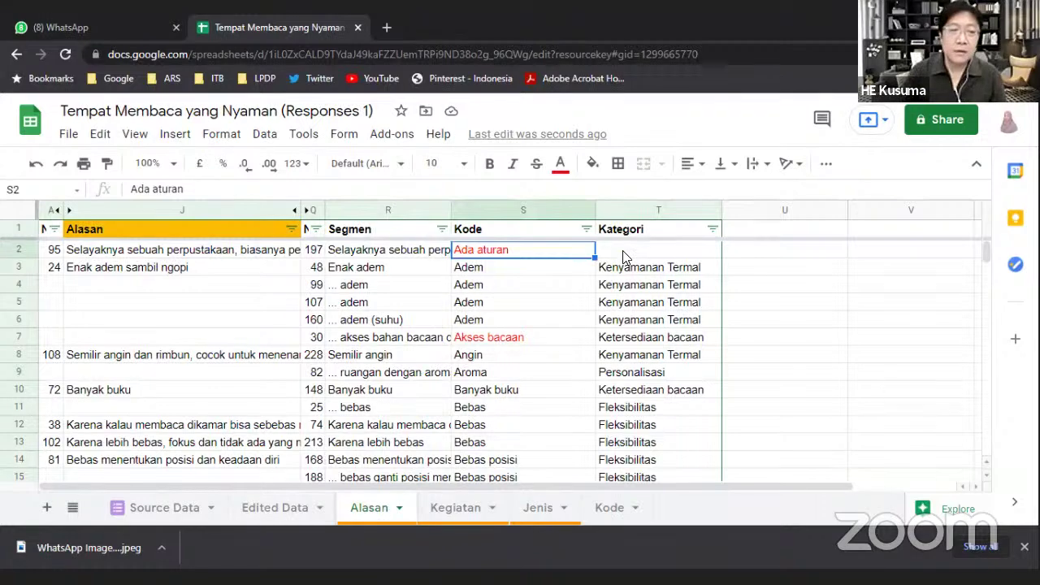
{"action": "left_click", "coordinate": [623, 250]}
{"action": "type", "text": "Kond"}
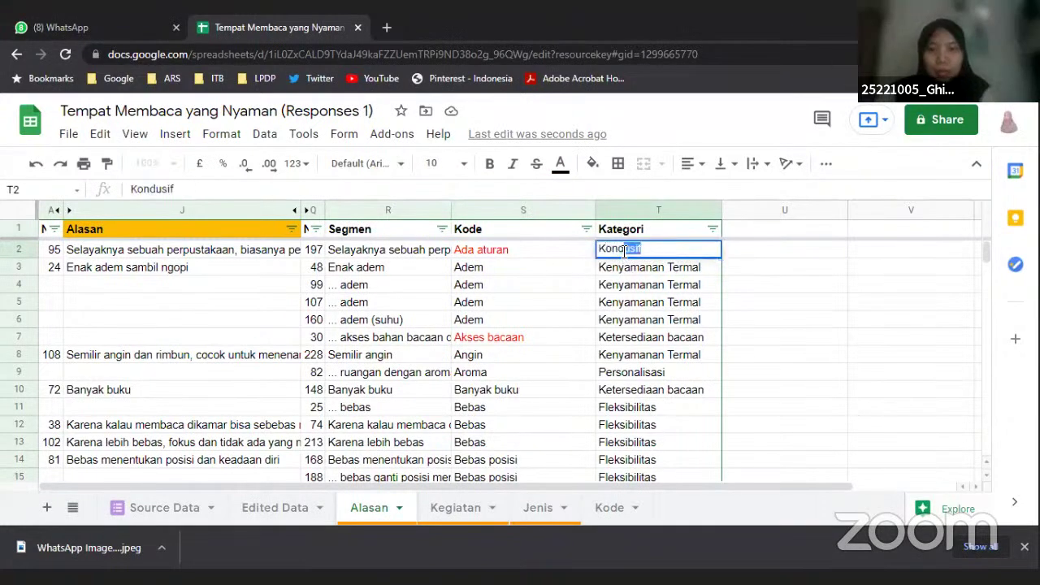
{"action": "key", "text": "Return"}
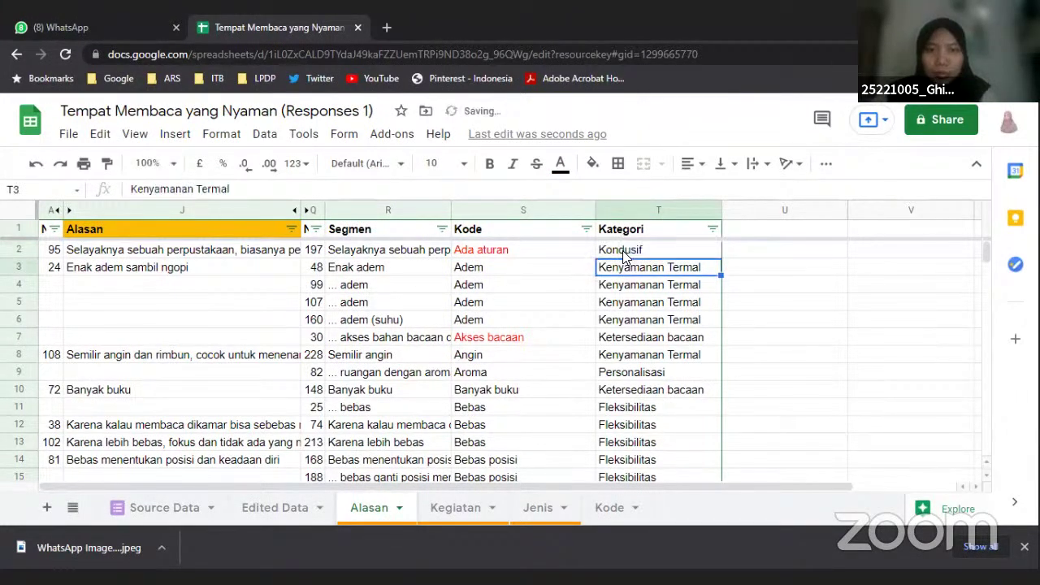
Assign the Kondusif category to both Fokus segments in rows 31 and 32
{"action": "scroll", "coordinate": [622, 337], "scroll_direction": "down", "scroll_amount": 5}
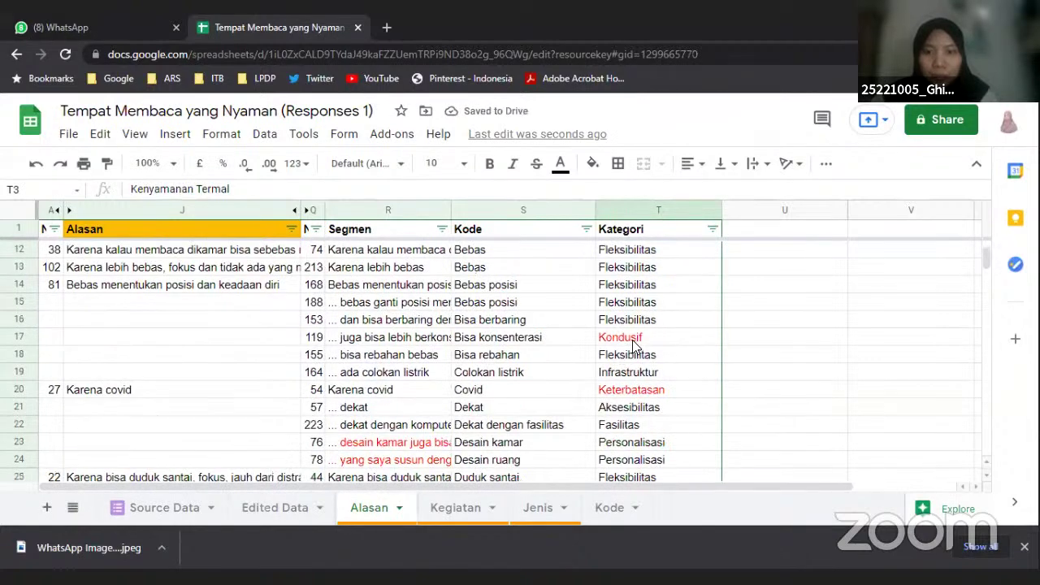
{"action": "scroll", "coordinate": [634, 346], "scroll_direction": "down", "scroll_amount": 5}
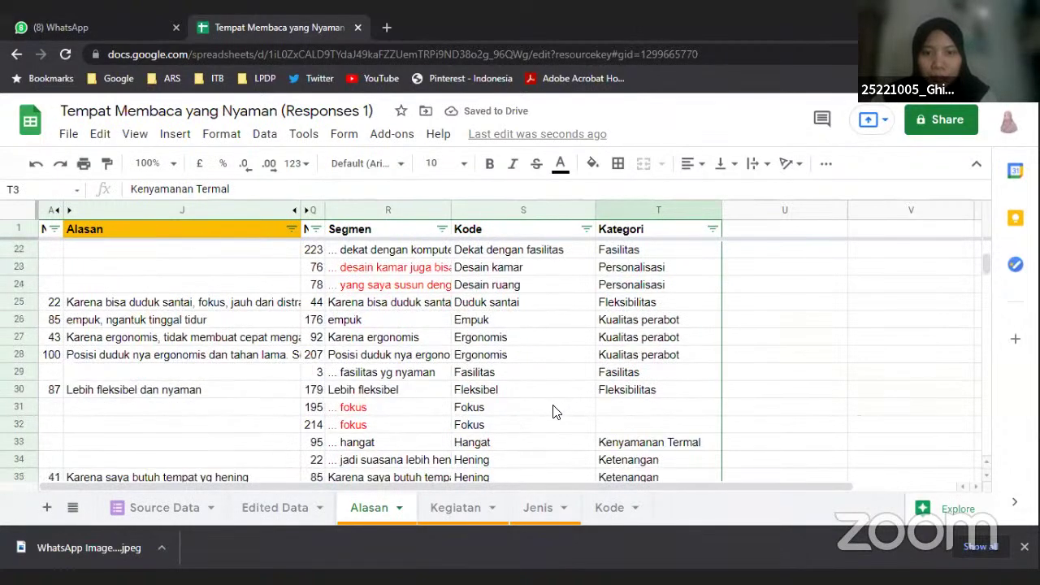
{"action": "scroll", "coordinate": [561, 391], "scroll_direction": "down", "scroll_amount": 1}
{"action": "left_click", "coordinate": [628, 354]}
{"action": "type", "text": "Kondusif"}
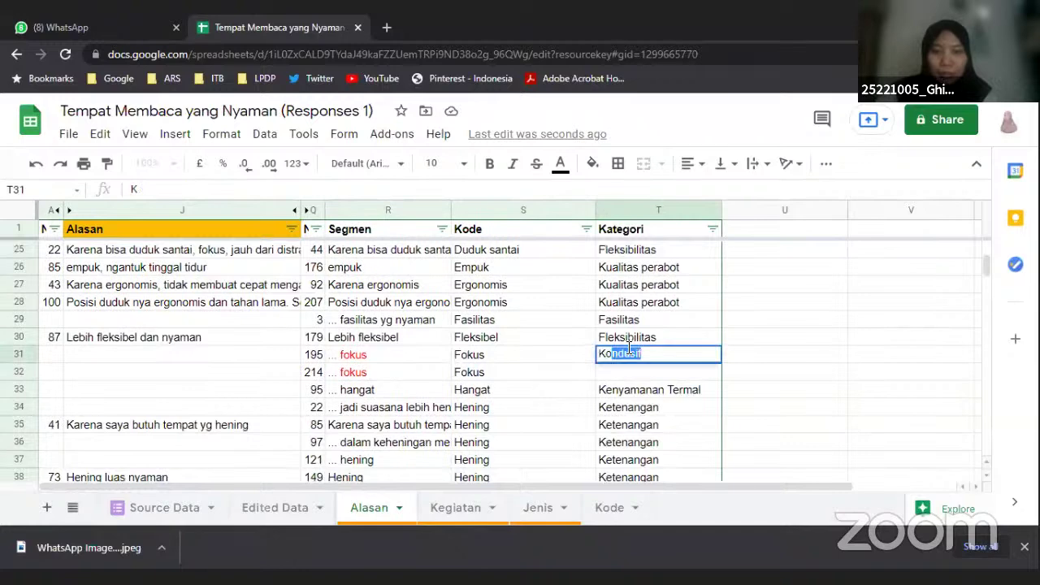
{"action": "key", "text": "Return"}
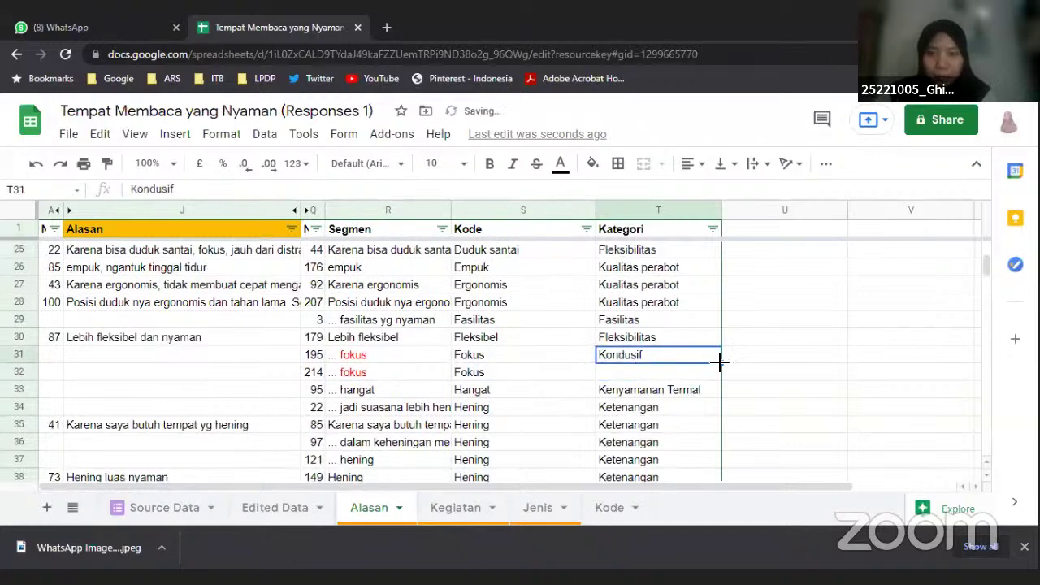
{"action": "mouse_move", "coordinate": [723, 370]}
{"action": "left_mouse_down"}
{"action": "mouse_move", "coordinate": [722, 390]}
{"action": "mouse_move", "coordinate": [723, 376]}
{"action": "left_mouse_up"}
{"action": "key", "text": "ctrl+z"}
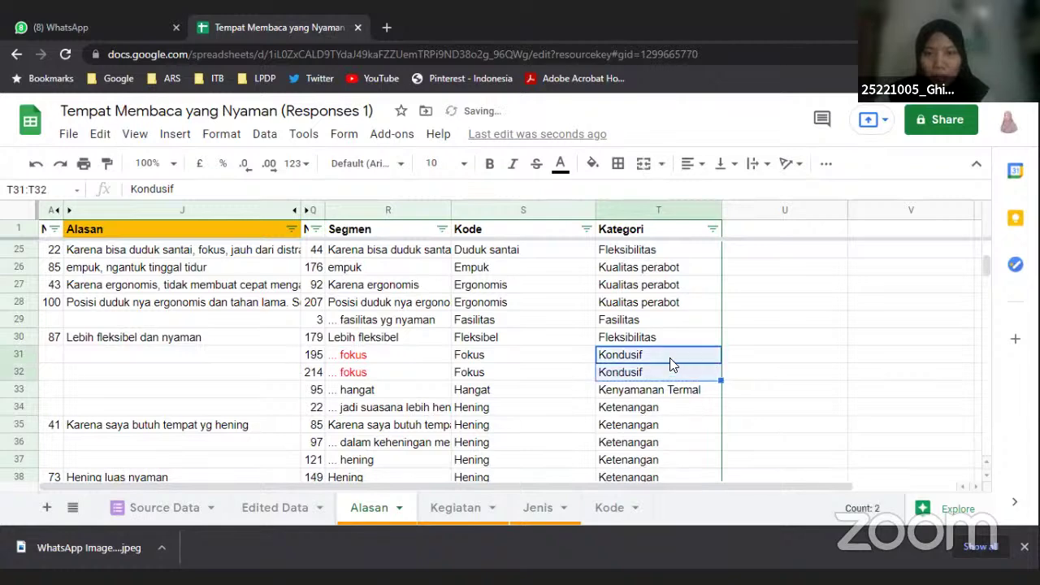
Fill the Fleksibilitas category from row 53 up into the Kategori cell of the Langsung istirahat segment in row 52
{"action": "scroll", "coordinate": [668, 362], "scroll_direction": "down", "scroll_amount": 5}
{"action": "scroll", "coordinate": [665, 363], "scroll_direction": "down", "scroll_amount": 1}
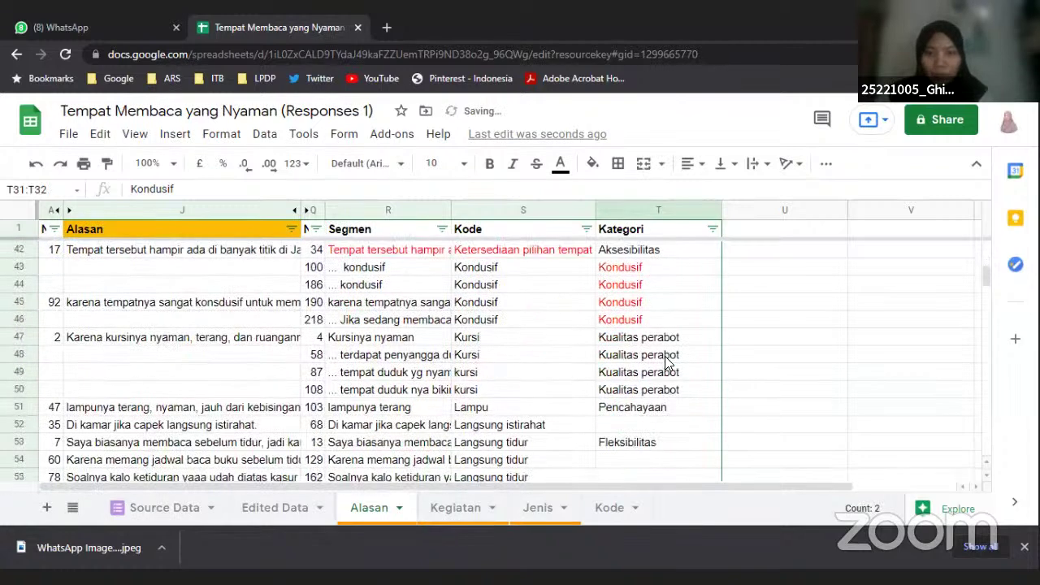
{"action": "scroll", "coordinate": [653, 397], "scroll_direction": "down", "scroll_amount": 1}
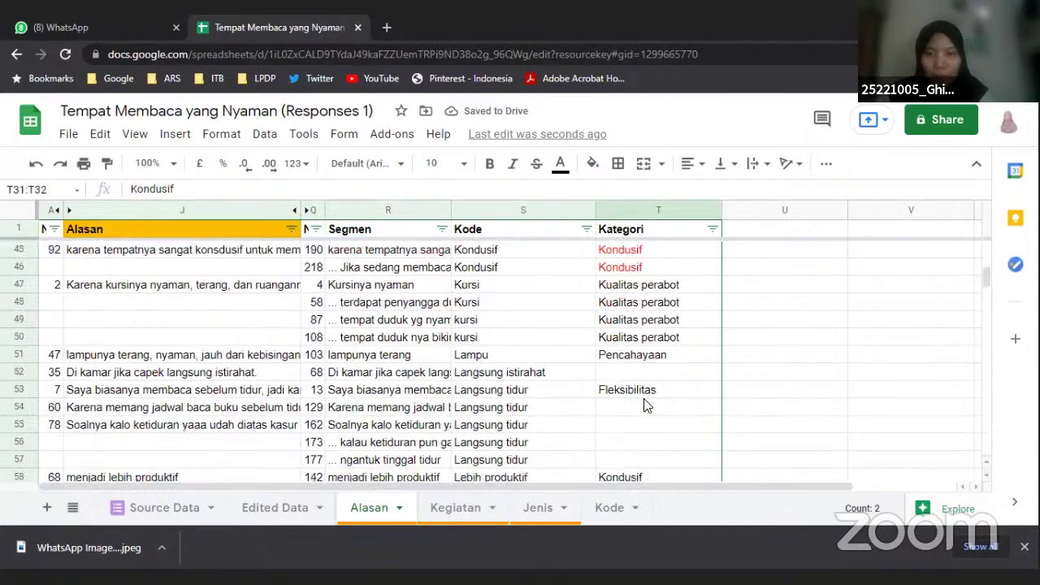
{"action": "left_click", "coordinate": [644, 382]}
{"action": "left_click", "coordinate": [643, 390]}
{"action": "left_click_drag", "start_coordinate": [720, 398], "coordinate": [723, 379]}
Fill the Fleksibilitas category from row 53 down through the remaining Langsung tidur segments in rows 54 to 57
{"action": "scroll", "coordinate": [722, 361], "scroll_direction": "down", "scroll_amount": 1}
{"action": "left_click", "coordinate": [714, 340]}
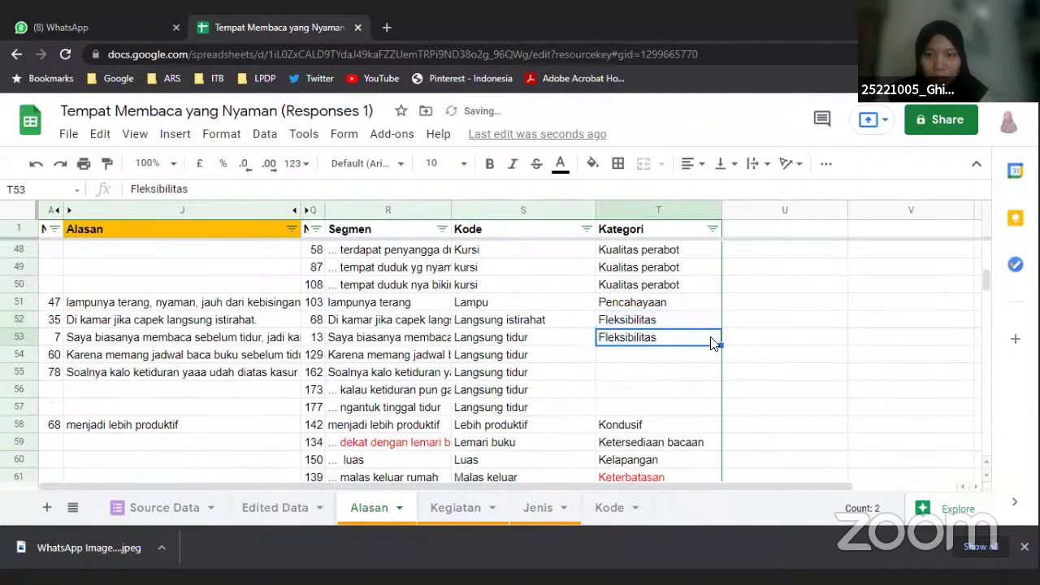
{"action": "left_click_drag", "start_coordinate": [720, 342], "coordinate": [716, 415]}
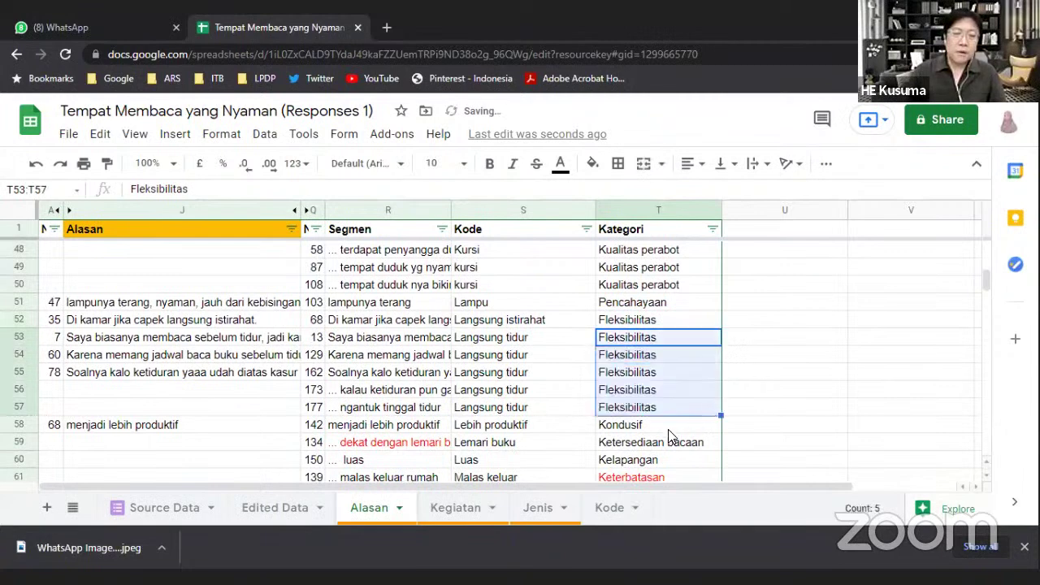
{"action": "key", "text": "ctrl+c"}
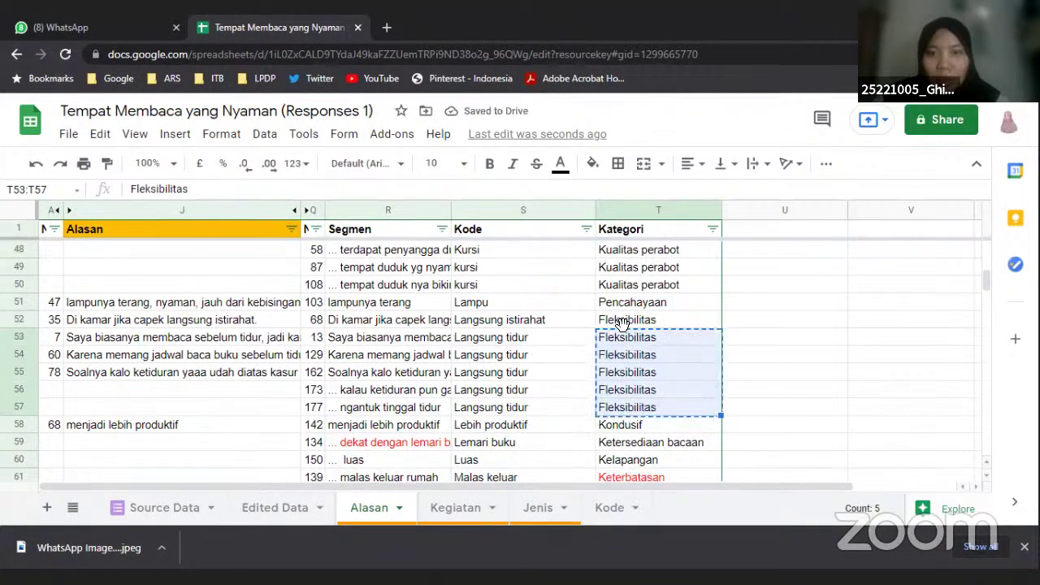
{"action": "left_click", "coordinate": [634, 319]}
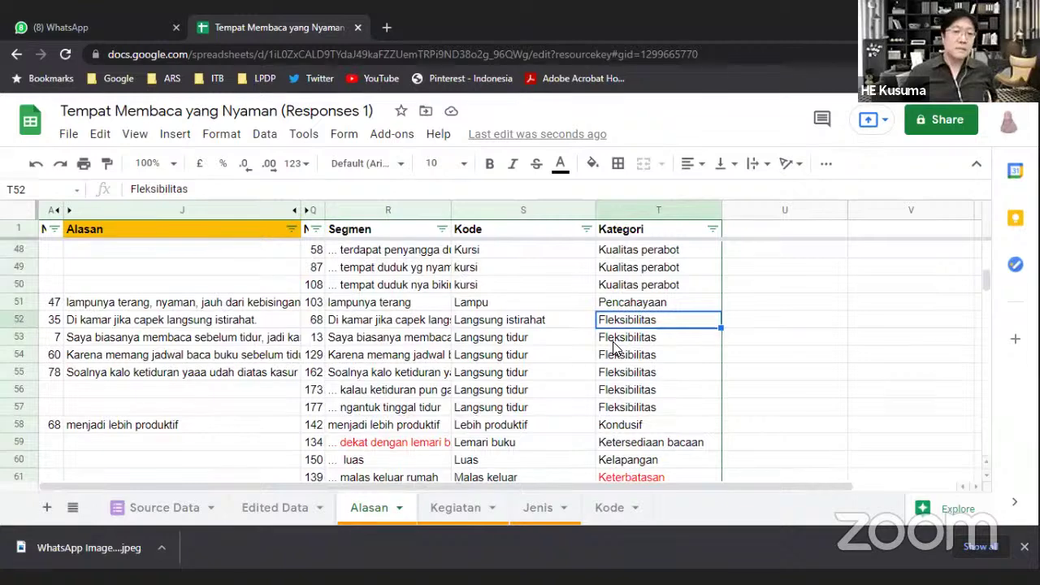
Clear the Fleksibilitas category from the Kategori cells of the Langsung istirahat and Langsung tidur segments in rows 52 to 57
{"action": "left_click", "coordinate": [611, 411], "text": "shift"}
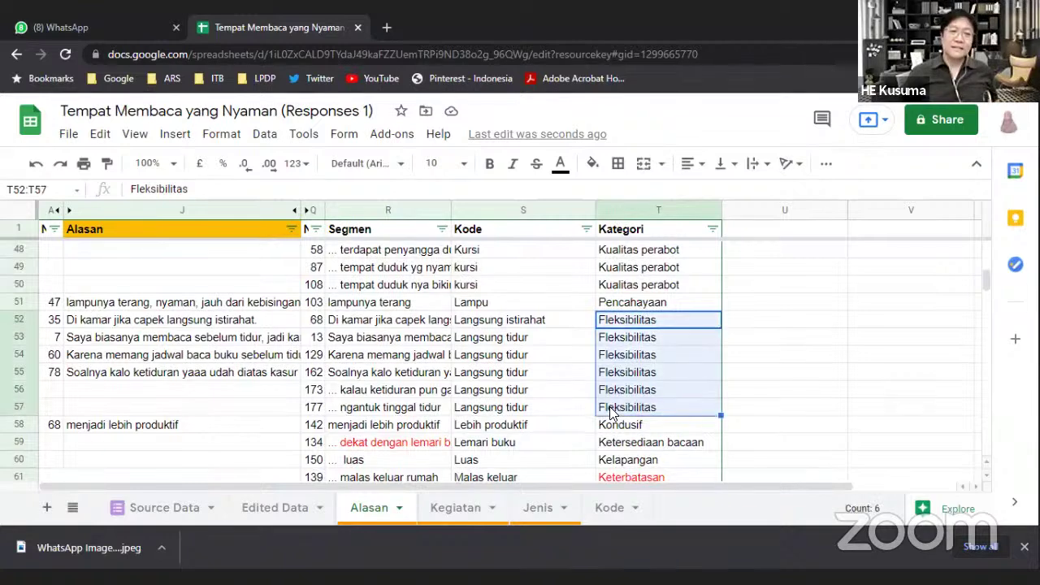
{"action": "key", "text": "Delete"}
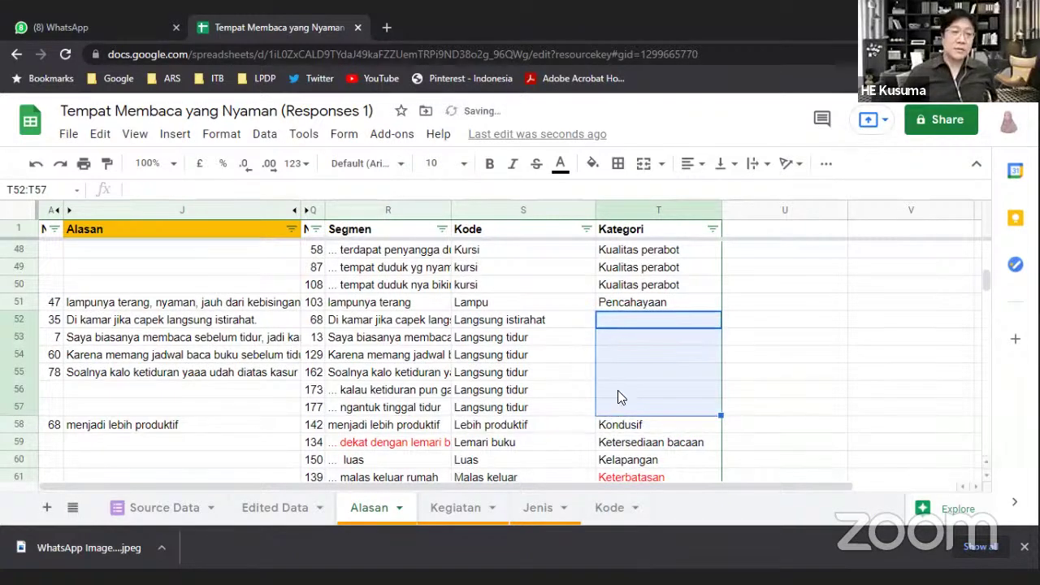
{"action": "left_click", "coordinate": [635, 322]}
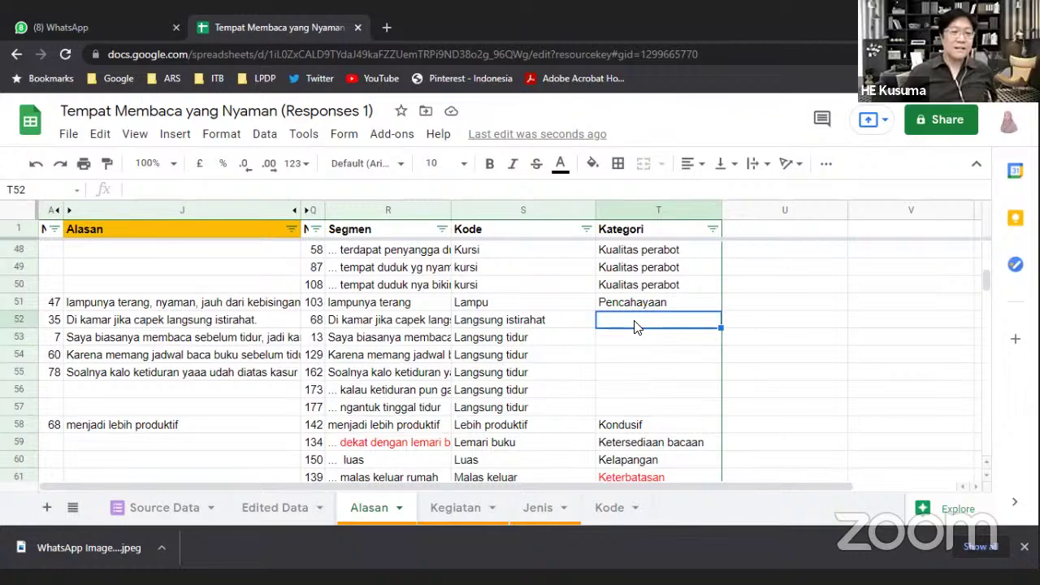
Colour the Langsung istirahat and Langsung tidur codes in rows 52 to 57 red
{"action": "scroll", "coordinate": [636, 325], "scroll_direction": "down", "scroll_amount": 1}
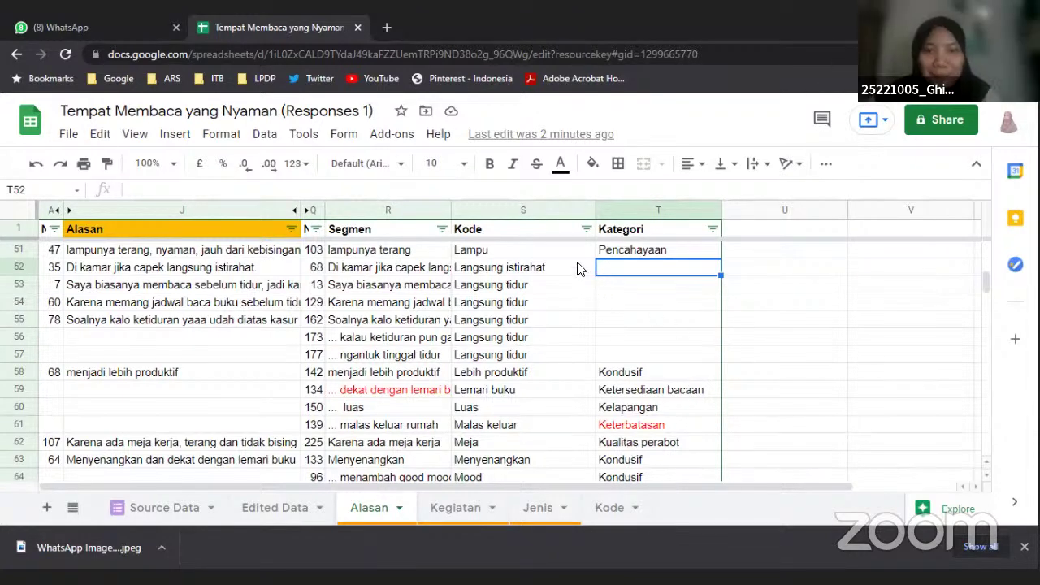
{"action": "key", "text": "Left"}
{"action": "left_click", "coordinate": [569, 361], "text": "shift"}
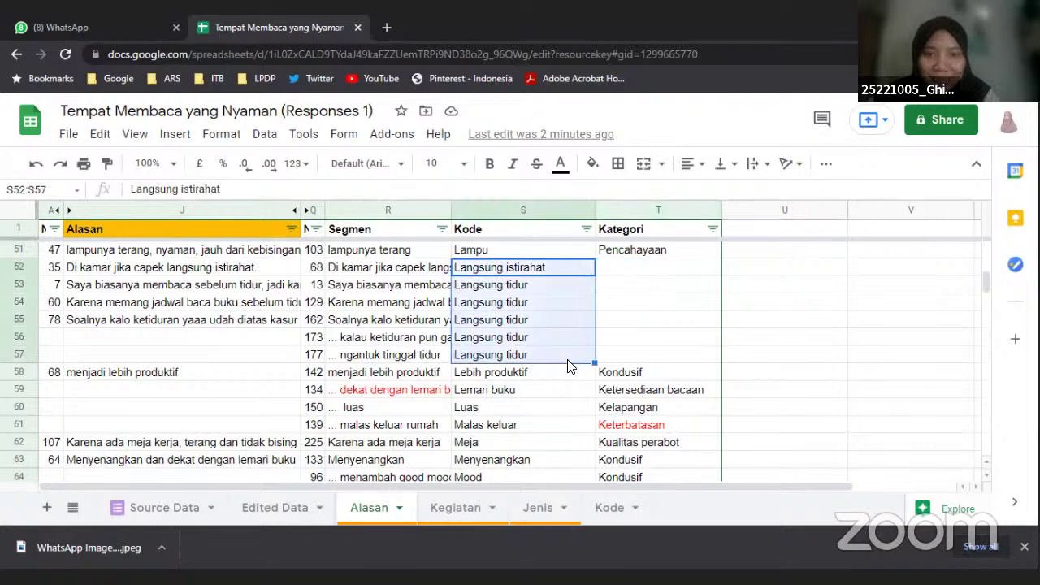
{"action": "left_click", "coordinate": [560, 165]}
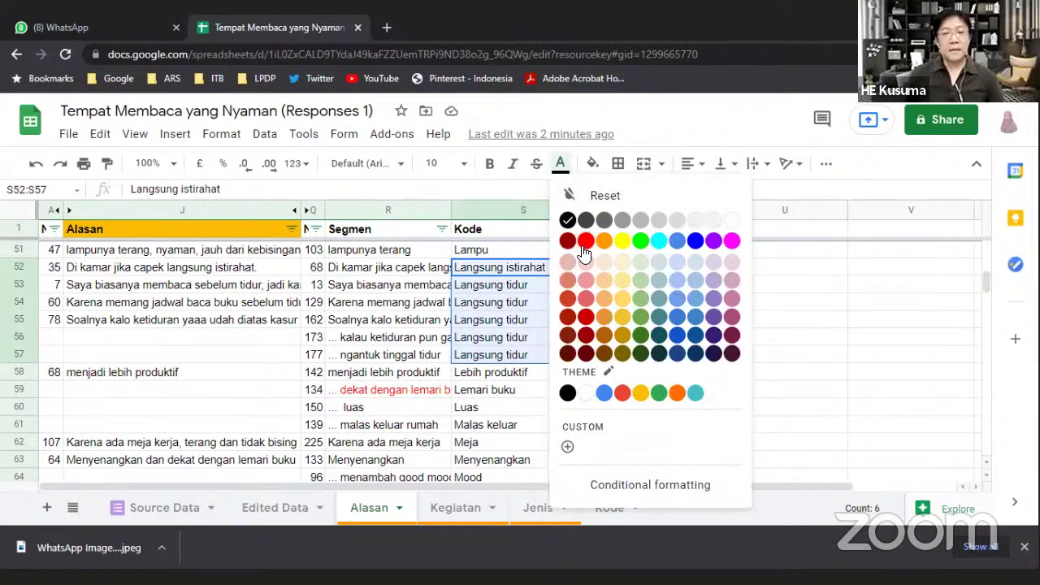
{"action": "left_click", "coordinate": [617, 273]}
{"action": "left_click", "coordinate": [617, 274]}
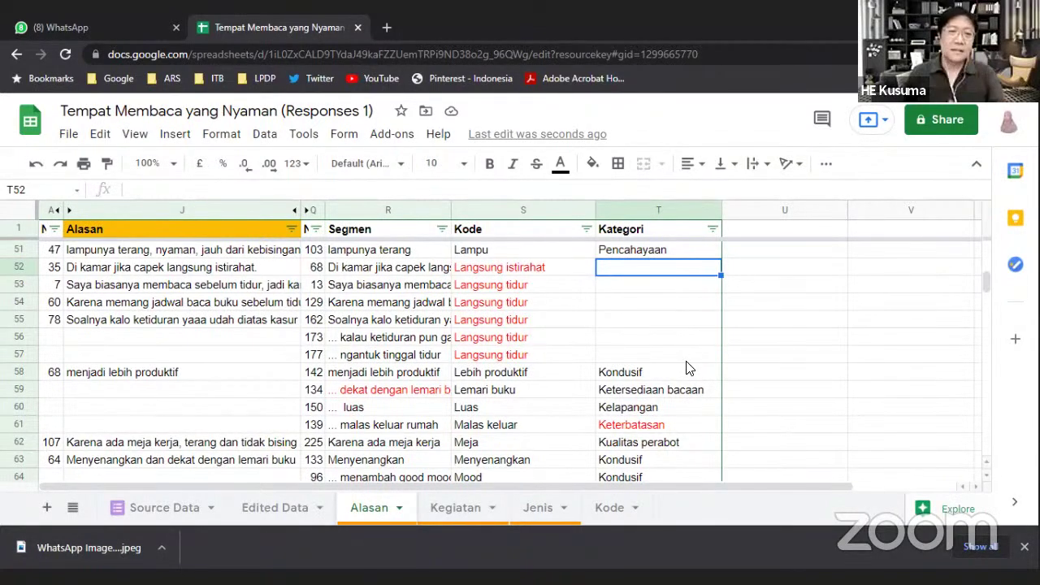
Review the Kategori values assigned to the codes below Langsung tidur, including the Musik segment in row 65
{"action": "scroll", "coordinate": [672, 390], "scroll_direction": "down", "scroll_amount": 1}
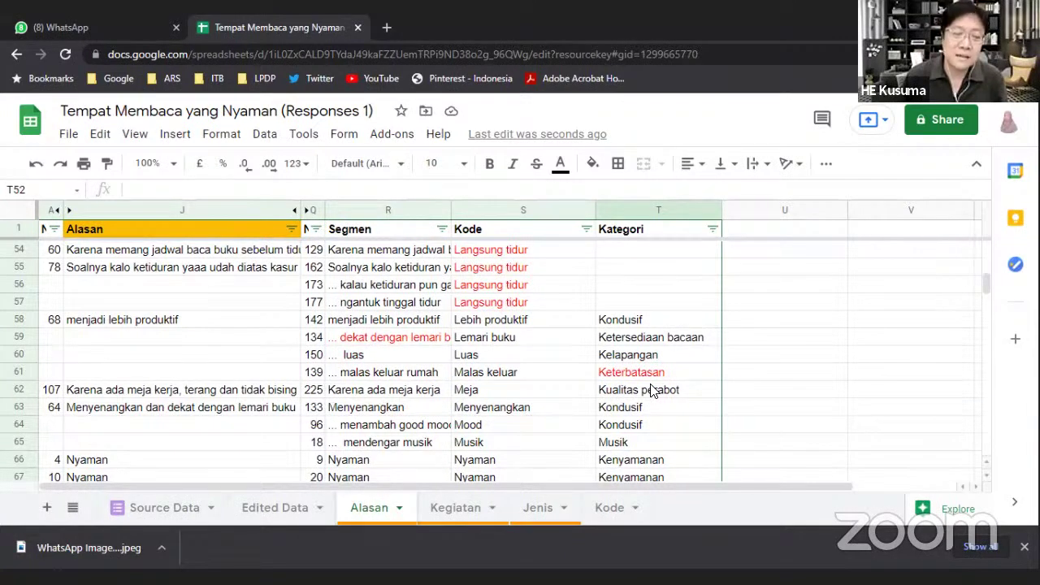
{"action": "scroll", "coordinate": [650, 391], "scroll_direction": "down", "scroll_amount": 1}
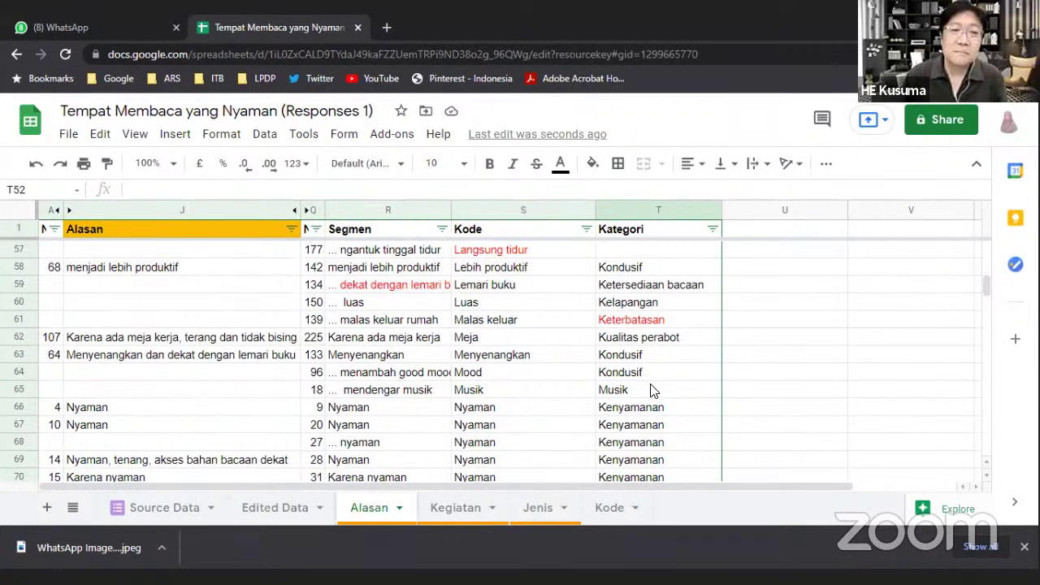
{"action": "scroll", "coordinate": [650, 390], "scroll_direction": "up", "scroll_amount": 3}
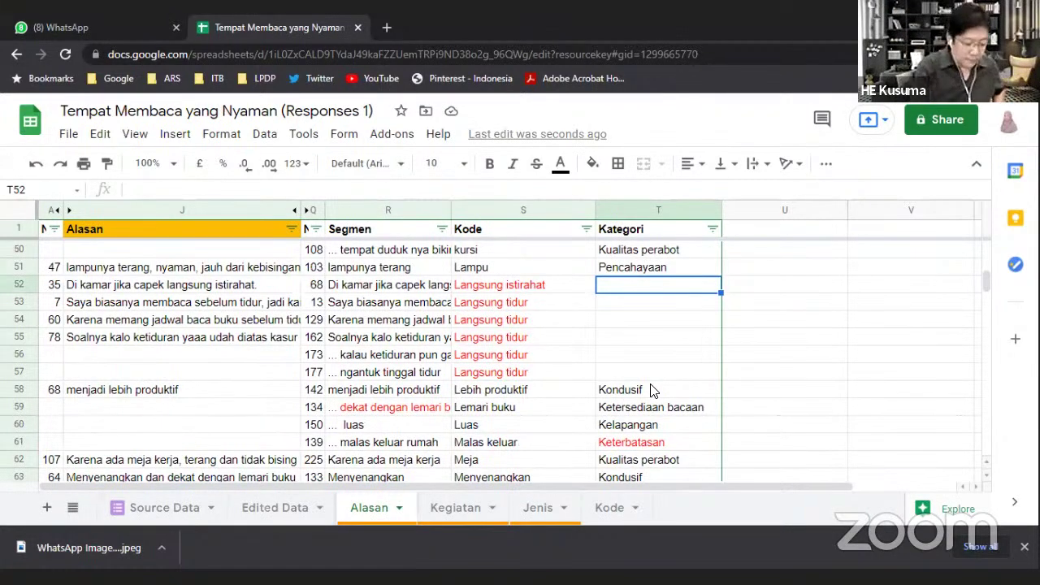
{"action": "scroll", "coordinate": [676, 381], "scroll_direction": "down", "scroll_amount": 1}
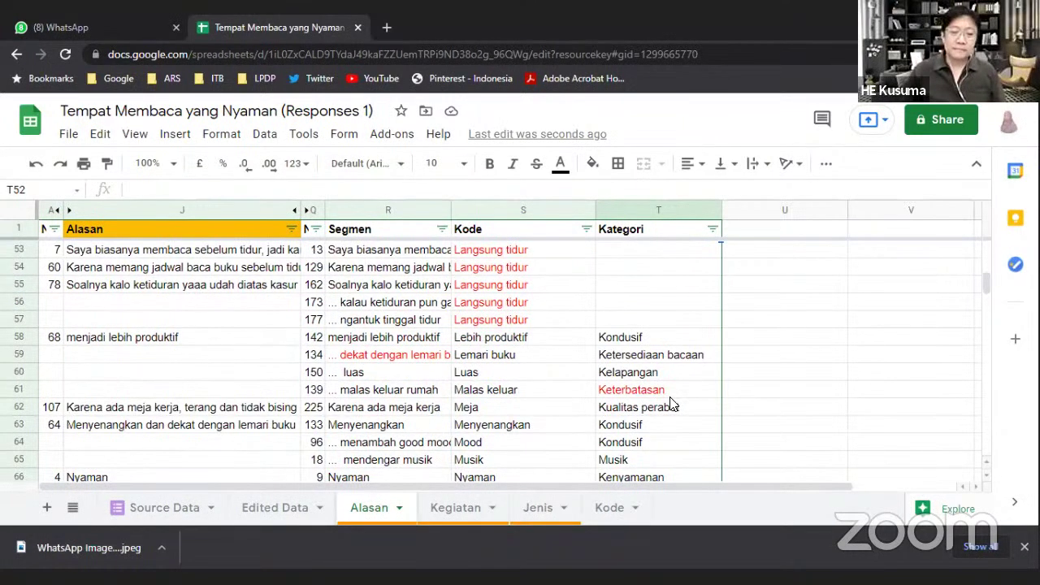
{"action": "scroll", "coordinate": [672, 404], "scroll_direction": "down", "scroll_amount": 1}
{"action": "left_click", "coordinate": [651, 409]}
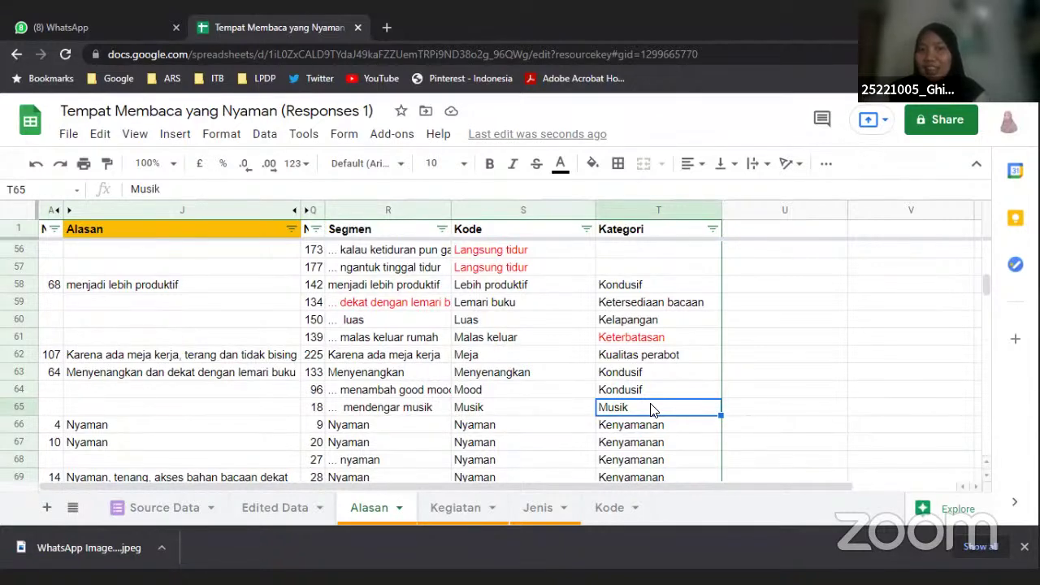
{"action": "scroll", "coordinate": [660, 411], "scroll_direction": "up", "scroll_amount": 1}
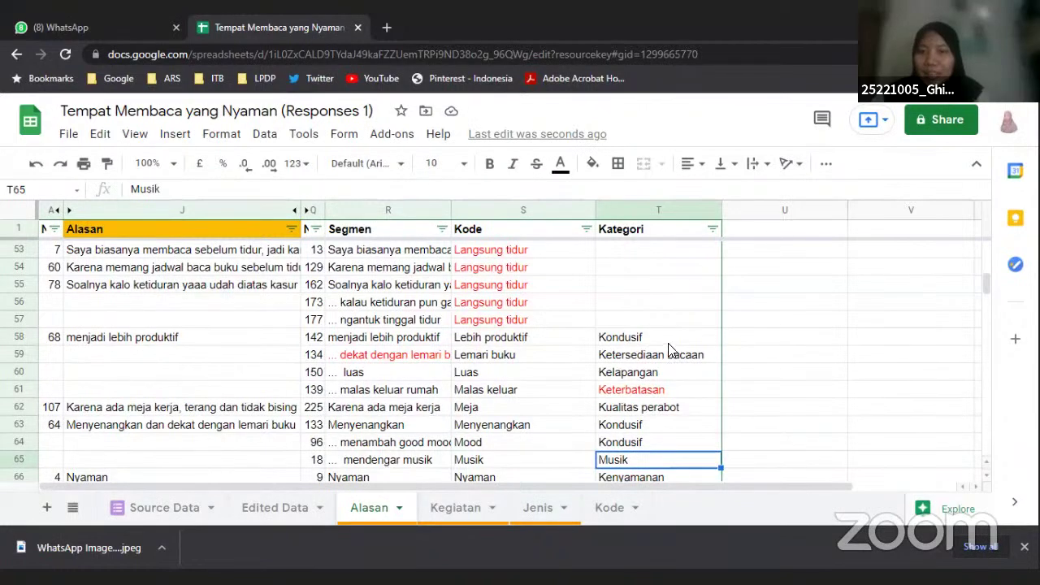
{"action": "scroll", "coordinate": [669, 352], "scroll_direction": "up", "scroll_amount": 1}
{"action": "left_click", "coordinate": [658, 372]}
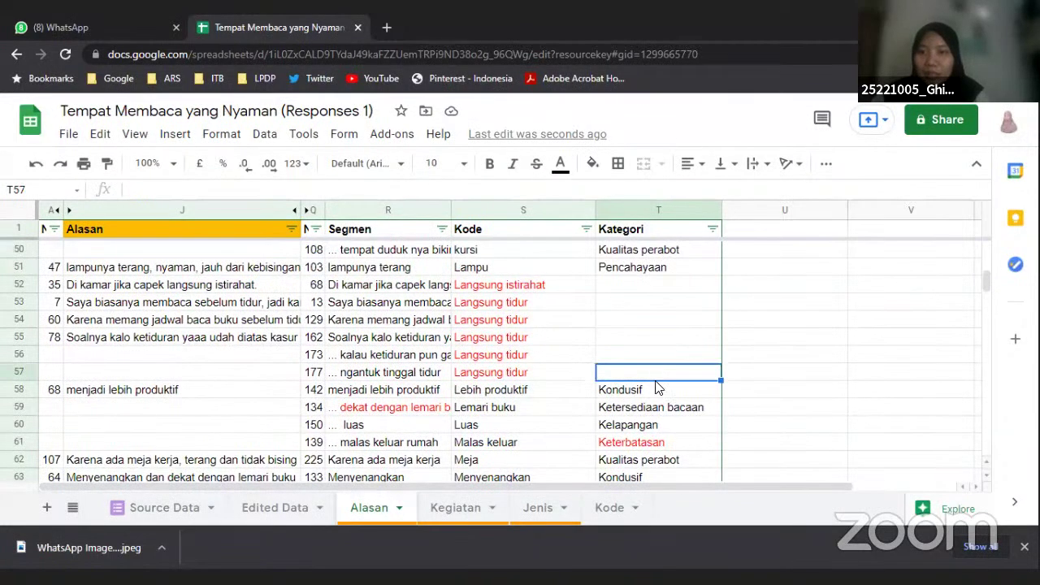
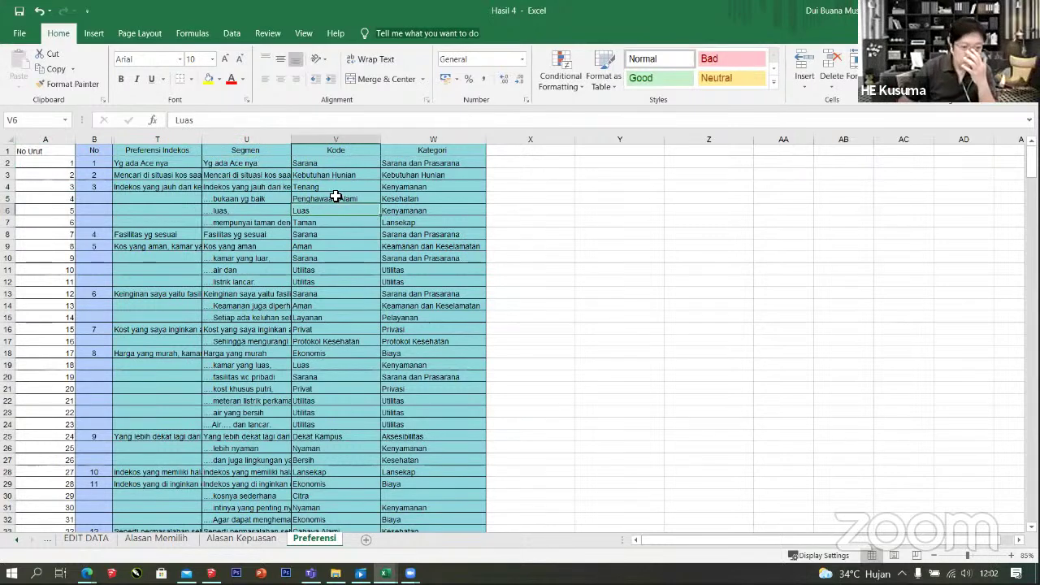
In the Excel workbook Hasil 4, enlarge the Preferensi sheet to 115% and examine the answers, segments and codes in its first rows
{"action": "left_click", "coordinate": [326, 167]}
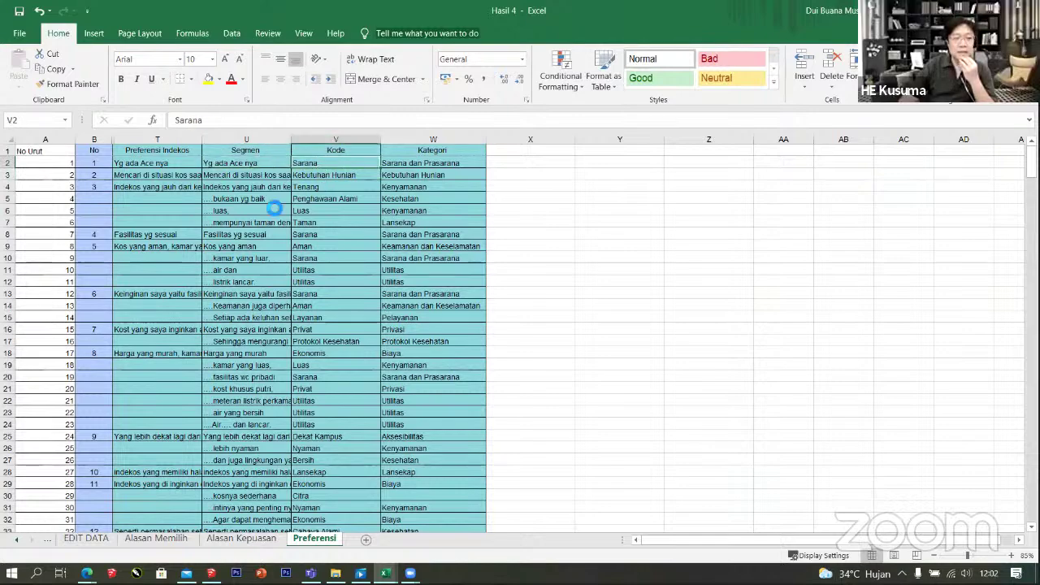
{"action": "scroll", "coordinate": [344, 165], "scroll_direction": "up", "scroll_amount": 2}
{"action": "scroll", "coordinate": [428, 225], "scroll_direction": "up", "scroll_amount": 1}
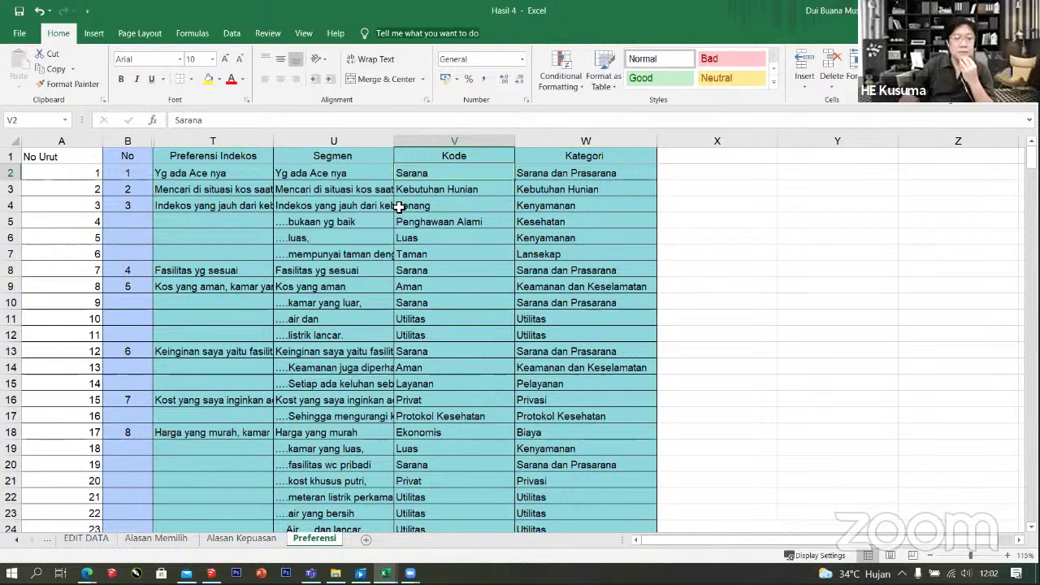
{"action": "left_click", "coordinate": [360, 195]}
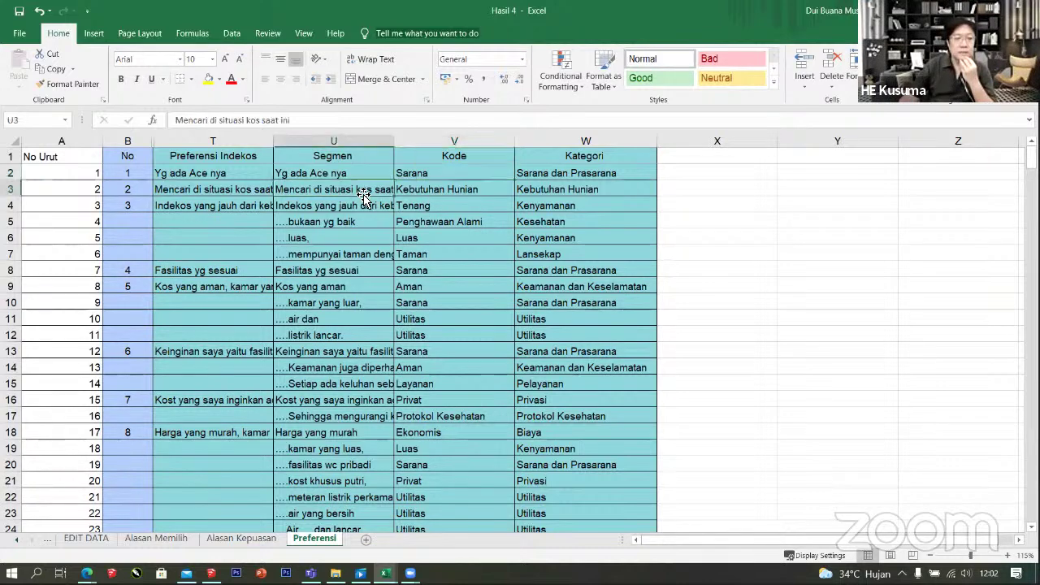
{"action": "left_click", "coordinate": [195, 201]}
{"action": "key", "text": "Up"}
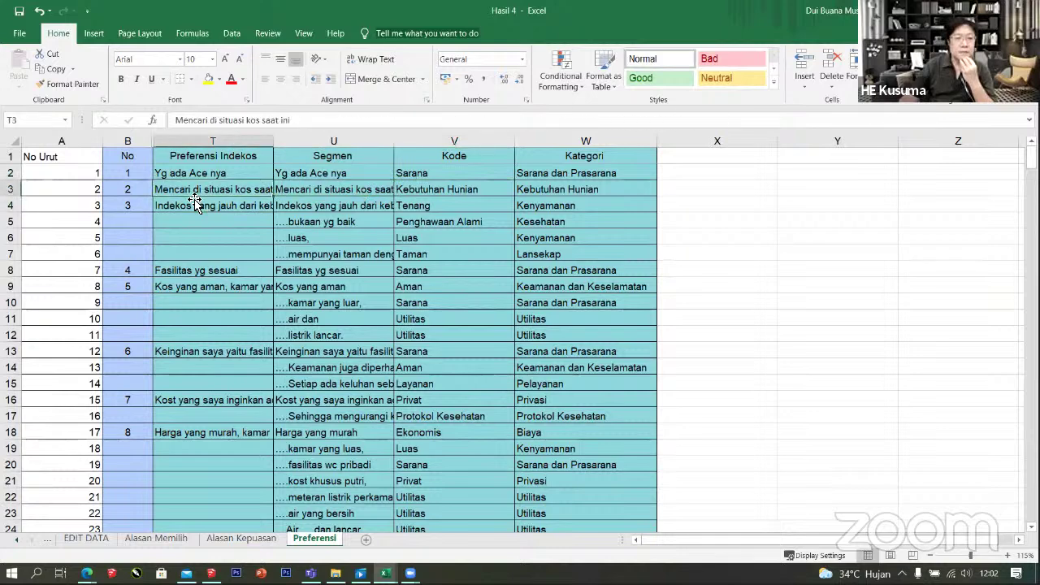
{"action": "left_click", "coordinate": [314, 121]}
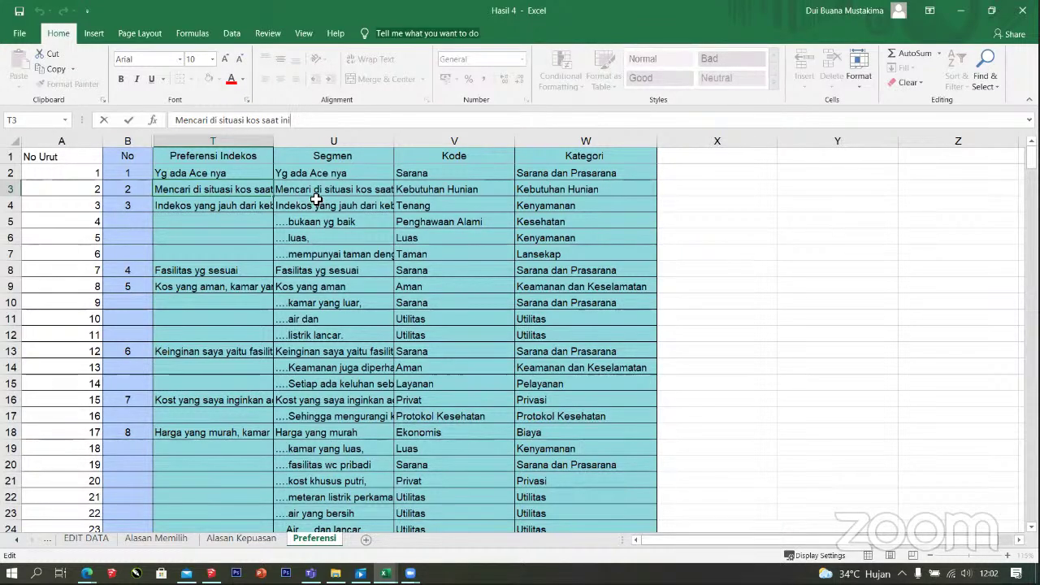
{"action": "left_click", "coordinate": [465, 191]}
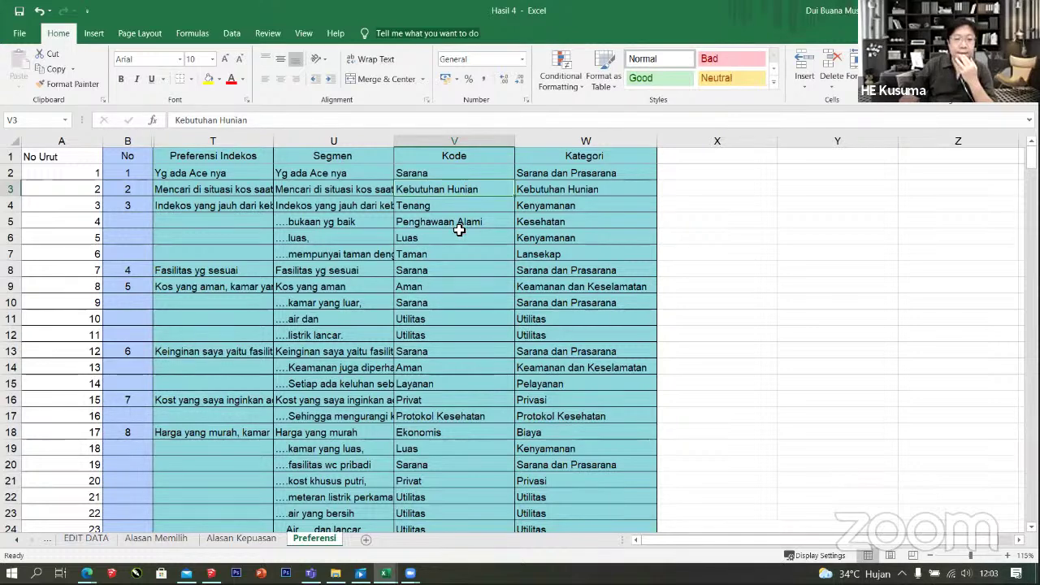
{"action": "left_click", "coordinate": [437, 242]}
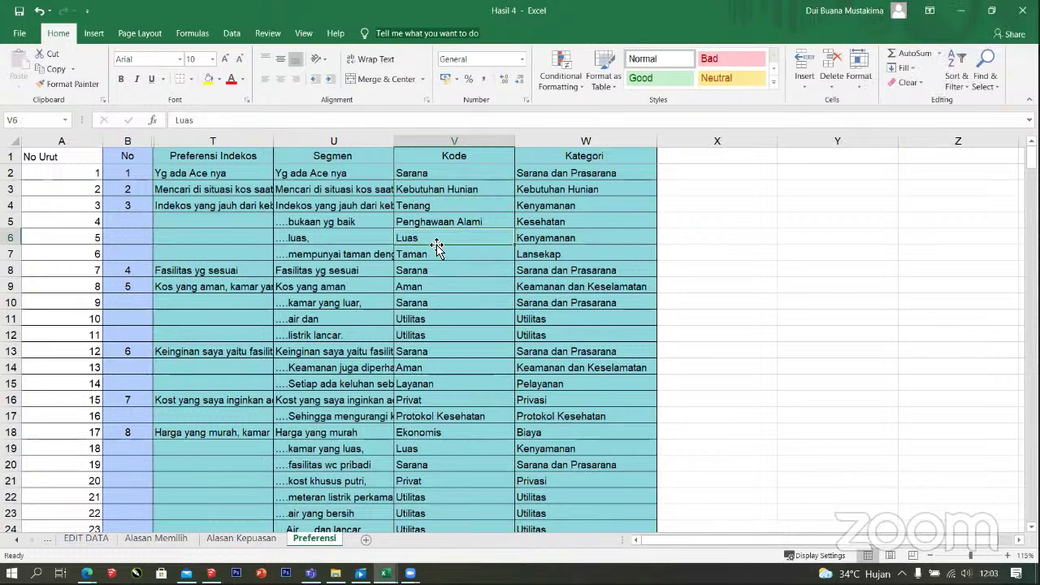
{"action": "key", "text": "Down"}
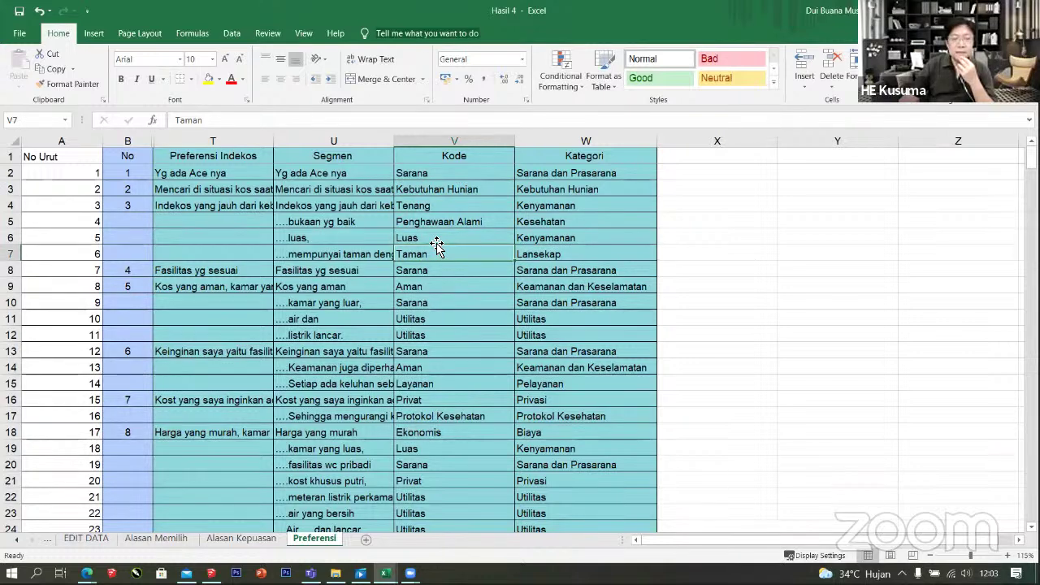
Sort the Preferensi table by Kategori from A to Z
{"action": "left_click", "coordinate": [525, 259]}
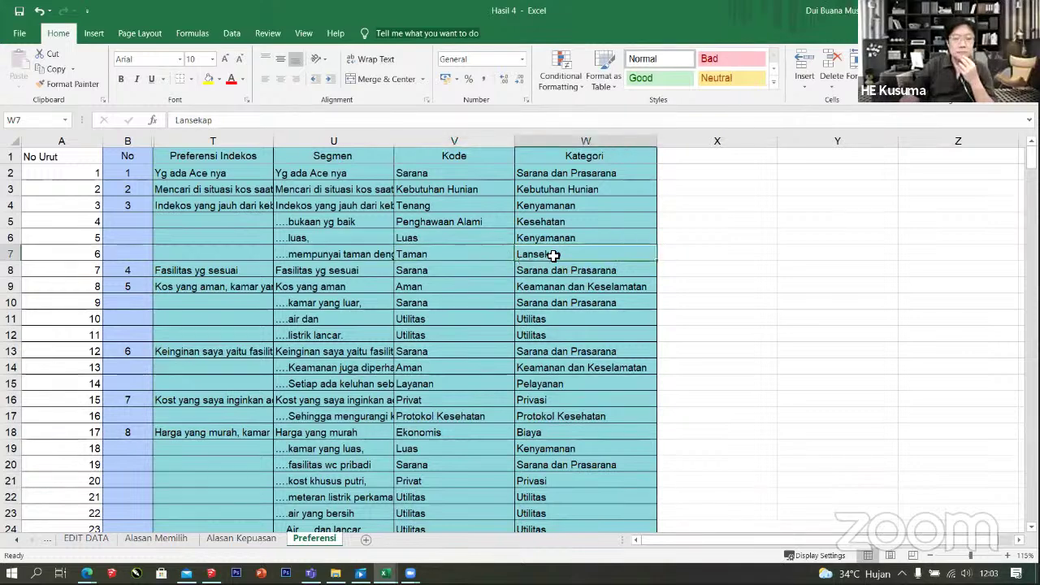
{"action": "right_click", "coordinate": [570, 256]}
{"action": "mouse_move", "coordinate": [619, 462]}
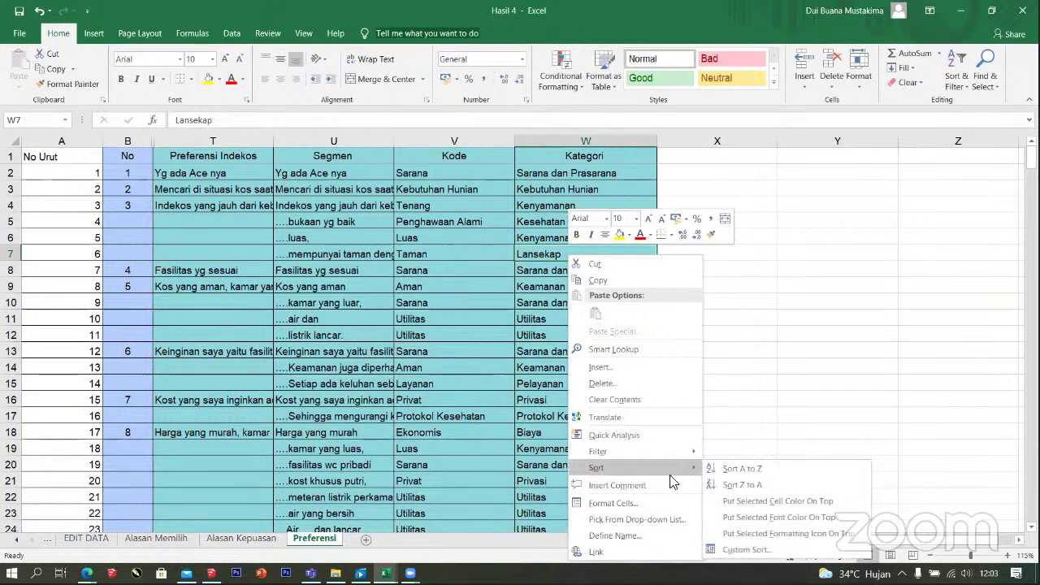
{"action": "left_click", "coordinate": [741, 470]}
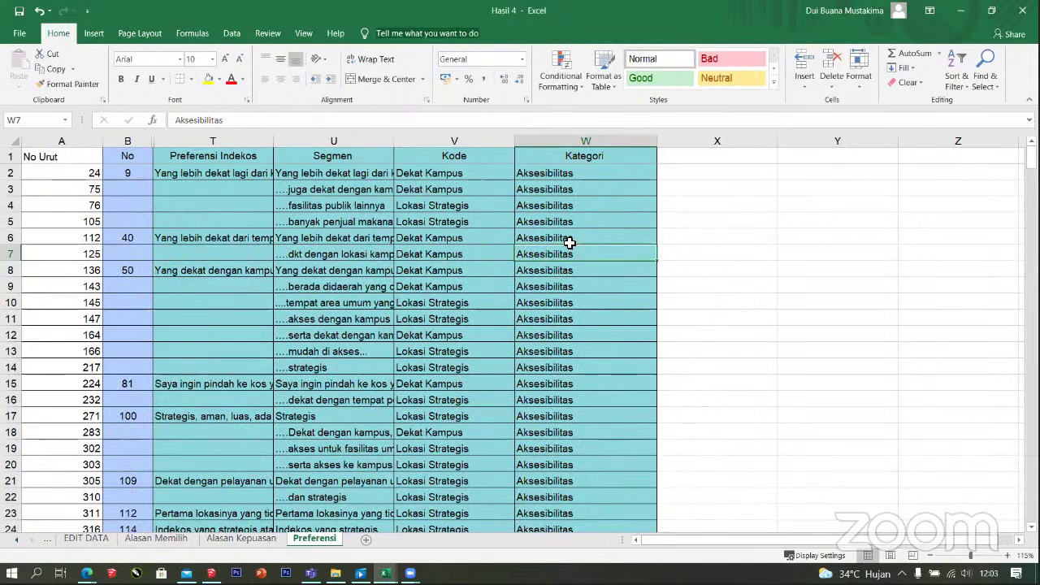
Go through the sorted Kategori column from row 2 to row 87, checking each category against its codes and segments
{"action": "left_click", "coordinate": [569, 176]}
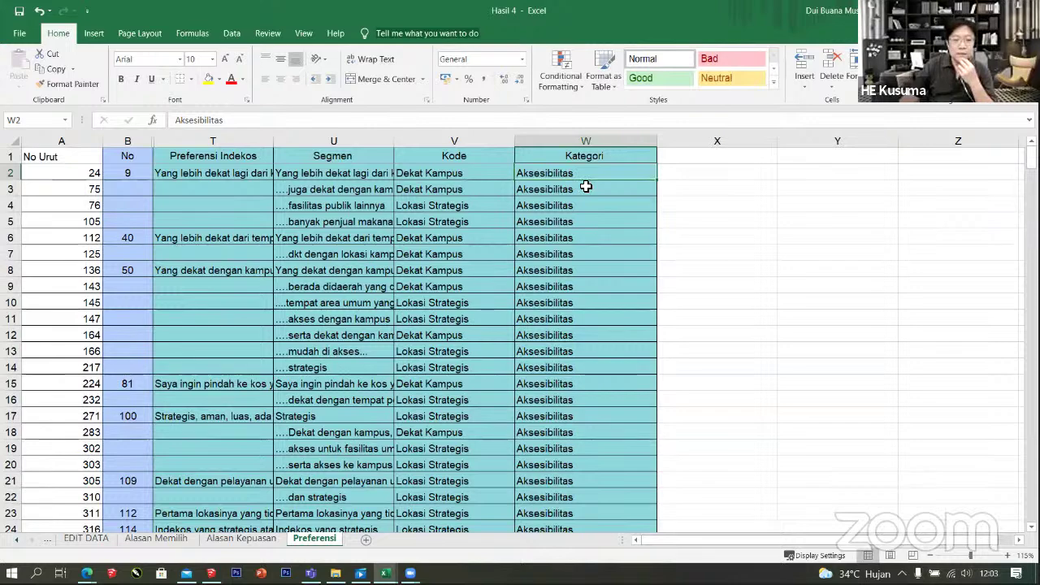
{"action": "key", "text": "Down"}
{"action": "key", "text": "Down"}
{"action": "key", "text": "Down"}
{"action": "key", "text": "Down"}
{"action": "key", "text": "Down"}
{"action": "key", "text": "Down"}
{"action": "key", "text": "Down"}
{"action": "key", "text": "Down"}
{"action": "key", "text": "Down"}
{"action": "key", "text": "Down"}
{"action": "key", "text": "Down"}
{"action": "key", "text": "Down"}
{"action": "key", "text": "Down"}
{"action": "key", "text": "Down"}
{"action": "key", "text": "Down"}
{"action": "key", "text": "Down"}
{"action": "key", "text": "Down"}
{"action": "key", "text": "Down"}
{"action": "key", "text": "Down"}
{"action": "key", "text": "Down"}
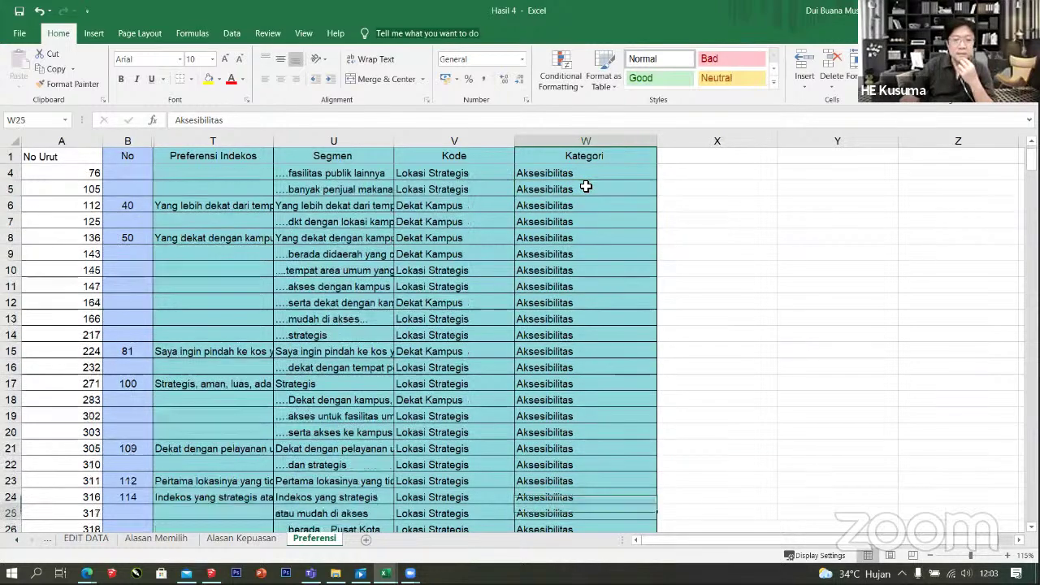
{"action": "key", "text": "Down"}
{"action": "key", "text": "Down"}
{"action": "key", "text": "Down"}
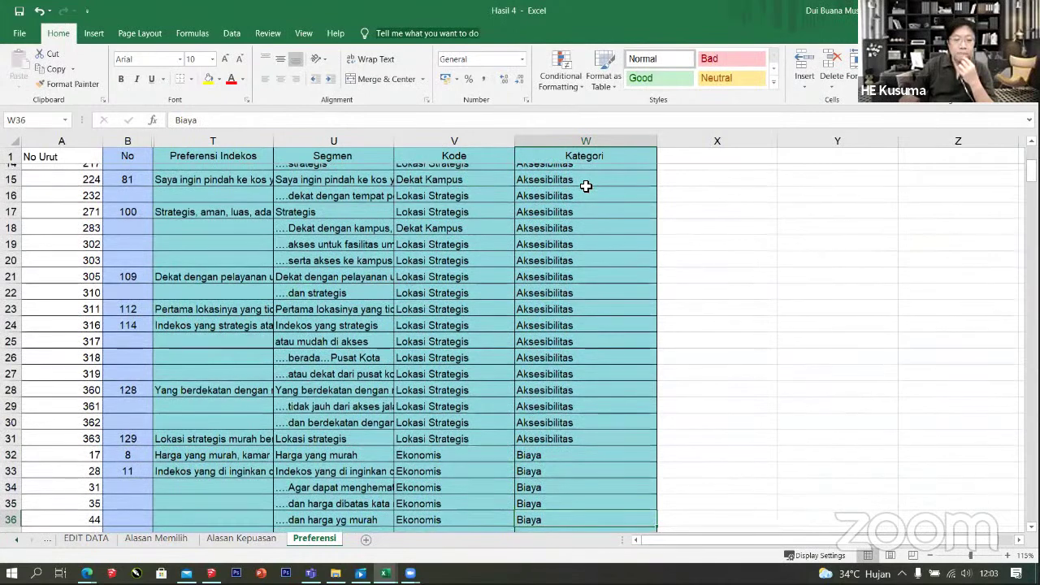
{"action": "key", "text": "Down"}
{"action": "key", "text": "Down"}
{"action": "key", "text": "Down"}
{"action": "key", "text": "Down"}
{"action": "key", "text": "Down"}
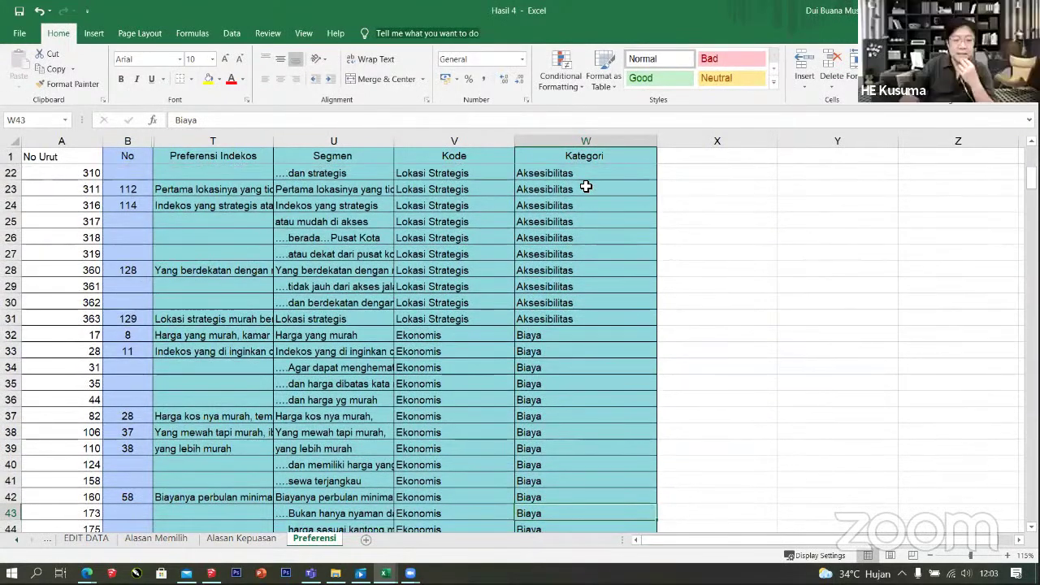
{"action": "key", "text": "Down"}
{"action": "key", "text": "Down"}
{"action": "key", "text": "Down"}
{"action": "key", "text": "Down"}
{"action": "key", "text": "Down"}
{"action": "key", "text": "Down"}
{"action": "key", "text": "Down"}
{"action": "key", "text": "Down"}
{"action": "key", "text": "Down"}
{"action": "key", "text": "Down"}
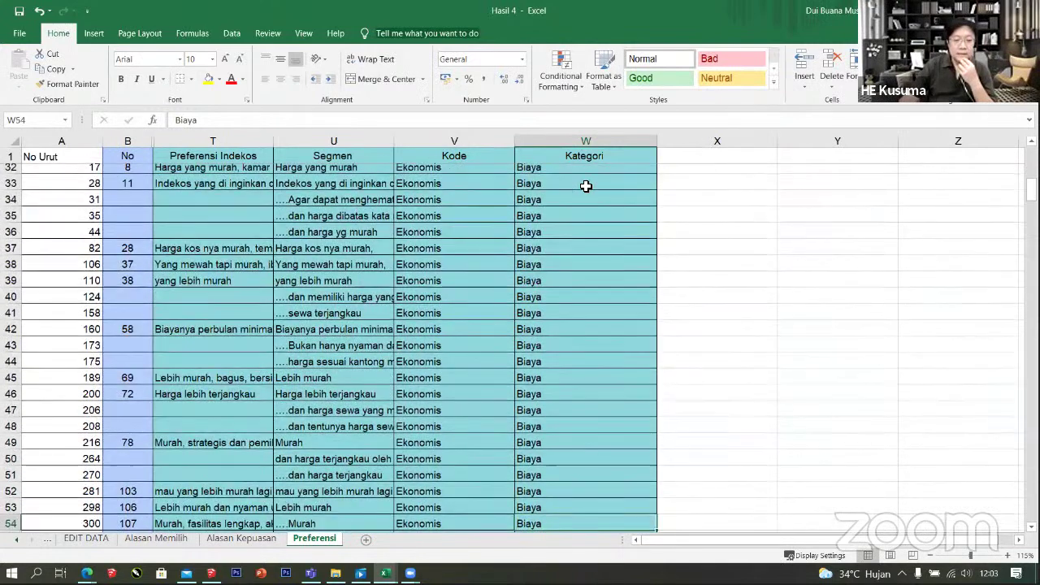
{"action": "key", "text": "Down"}
{"action": "key", "text": "Down"}
{"action": "key", "text": "Down"}
{"action": "key", "text": "Down"}
{"action": "key", "text": "Down"}
{"action": "key", "text": "Down"}
{"action": "key", "text": "Down"}
{"action": "key", "text": "Down"}
{"action": "key", "text": "Down"}
{"action": "key", "text": "Down"}
{"action": "key", "text": "Down"}
{"action": "key", "text": "Down"}
{"action": "key", "text": "Down"}
{"action": "key", "text": "Down"}
{"action": "key", "text": "Down"}
{"action": "key", "text": "Down"}
{"action": "key", "text": "Down"}
{"action": "key", "text": "Down"}
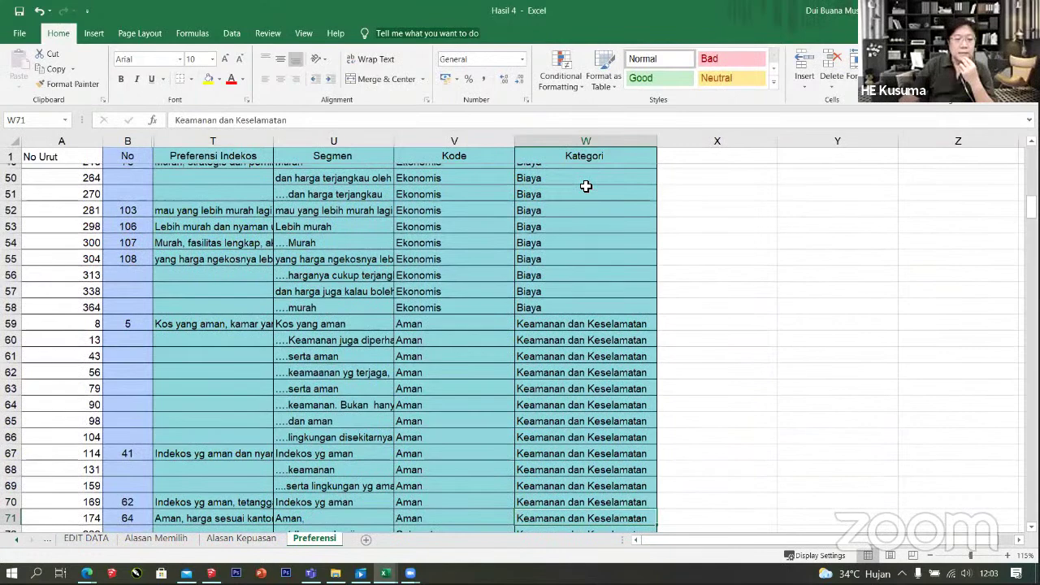
{"action": "key", "text": "Down"}
{"action": "key", "text": "Down"}
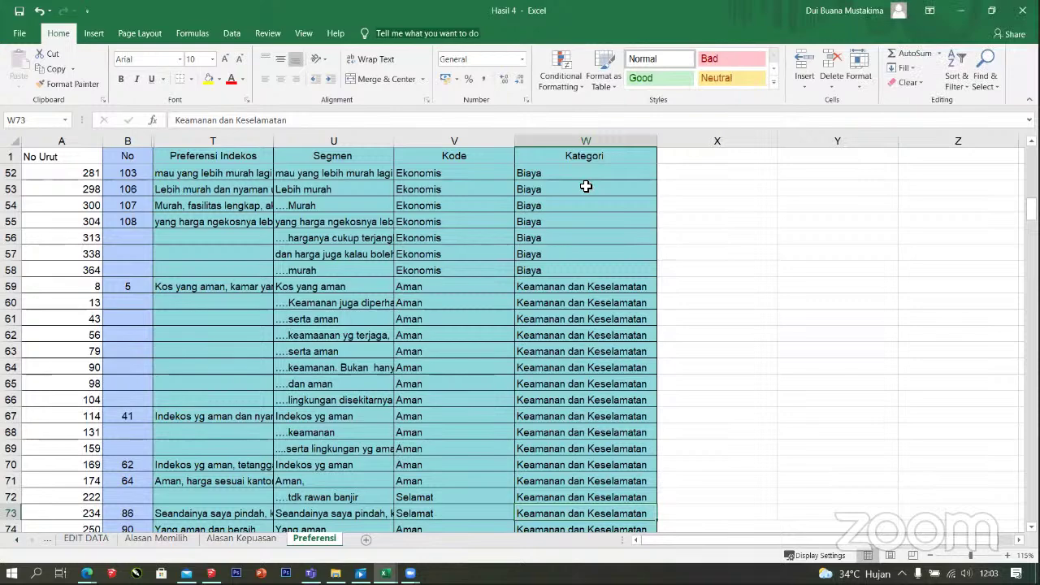
{"action": "key", "text": "Down"}
{"action": "key", "text": "Down"}
{"action": "key", "text": "Down"}
{"action": "key", "text": "Down"}
{"action": "key", "text": "Down"}
{"action": "key", "text": "Down"}
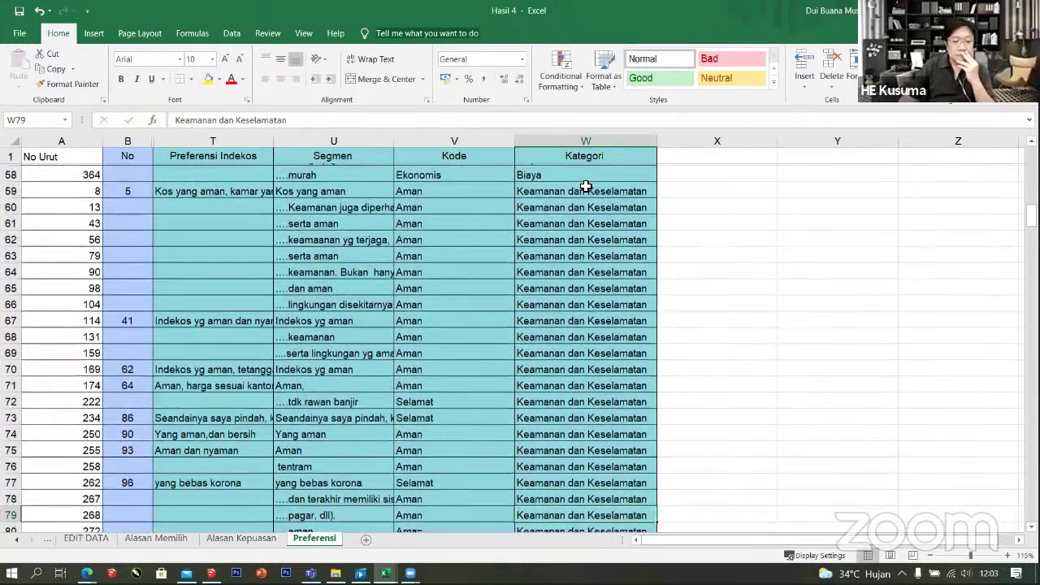
{"action": "key", "text": "Down"}
{"action": "key", "text": "Down"}
{"action": "key", "text": "Down"}
{"action": "key", "text": "Down"}
{"action": "key", "text": "Down"}
{"action": "key", "text": "Down"}
{"action": "key", "text": "Down"}
{"action": "key", "text": "Down"}
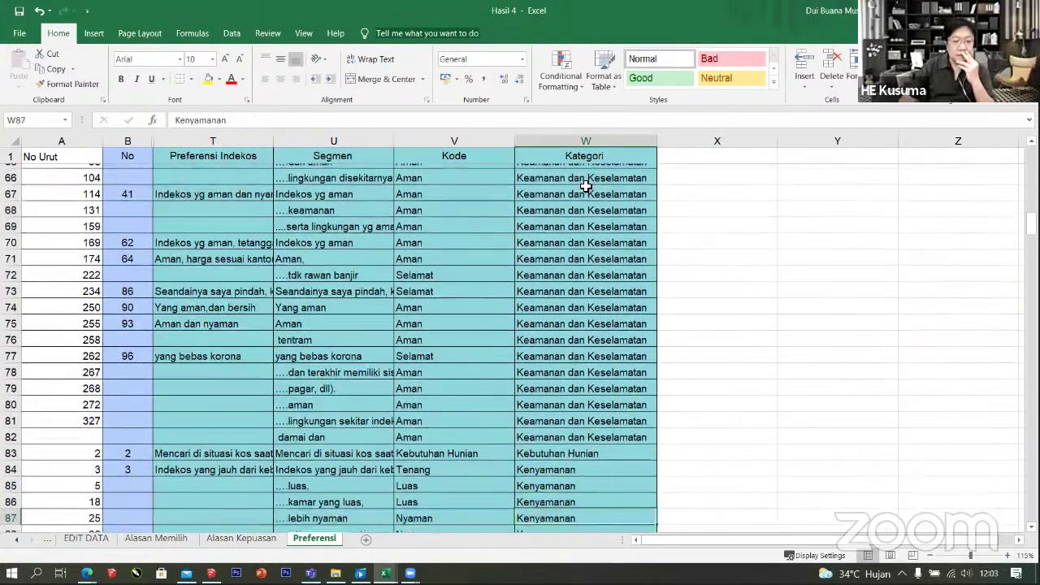
Go through the Kenyamanan rows of the sorted table, checking the category against the codes Luas, Nyaman and Tenang
{"action": "key", "text": "Down"}
{"action": "key", "text": "Down"}
{"action": "key", "text": "Down"}
{"action": "key", "text": "Down"}
{"action": "key", "text": "Down"}
{"action": "key", "text": "Down"}
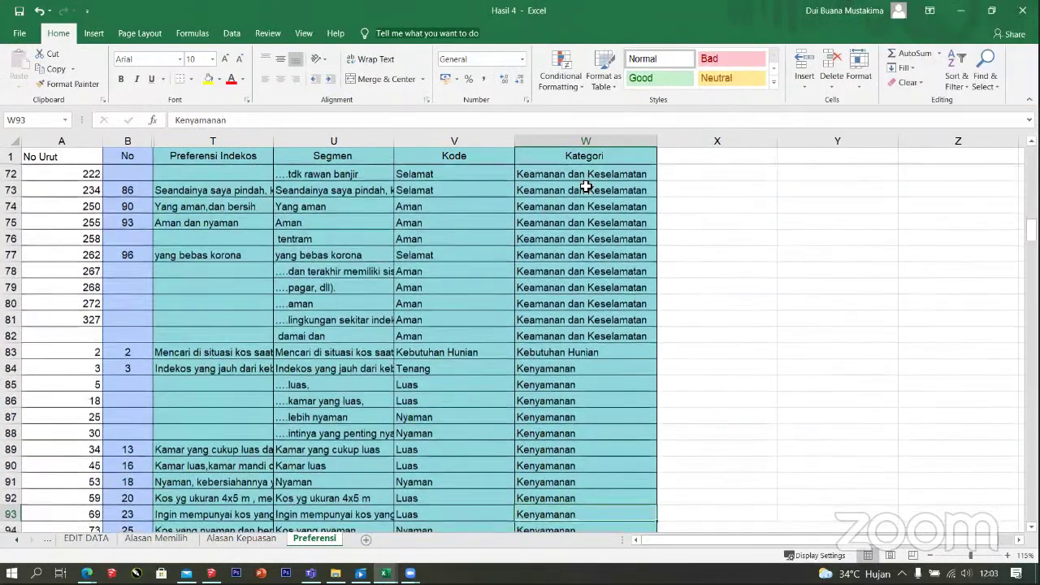
{"action": "key", "text": "Down"}
{"action": "key", "text": "Down"}
{"action": "key", "text": "Down"}
{"action": "key", "text": "Down"}
{"action": "key", "text": "Down"}
{"action": "key", "text": "Down"}
{"action": "key", "text": "Down"}
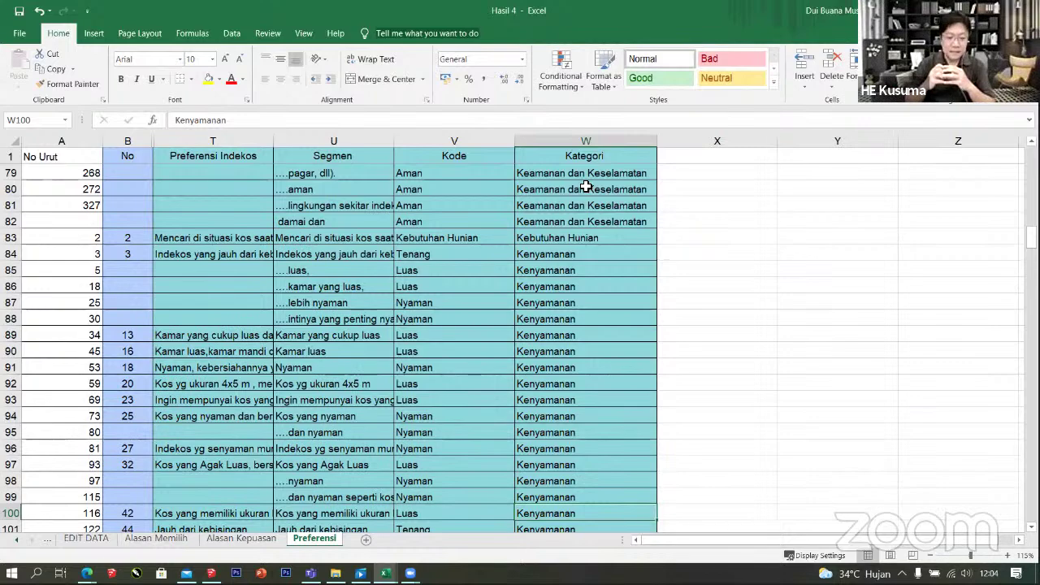
{"action": "key", "text": "Down"}
{"action": "key", "text": "Down"}
{"action": "key", "text": "Down"}
{"action": "key", "text": "Down"}
{"action": "key", "text": "Down"}
{"action": "key", "text": "Down"}
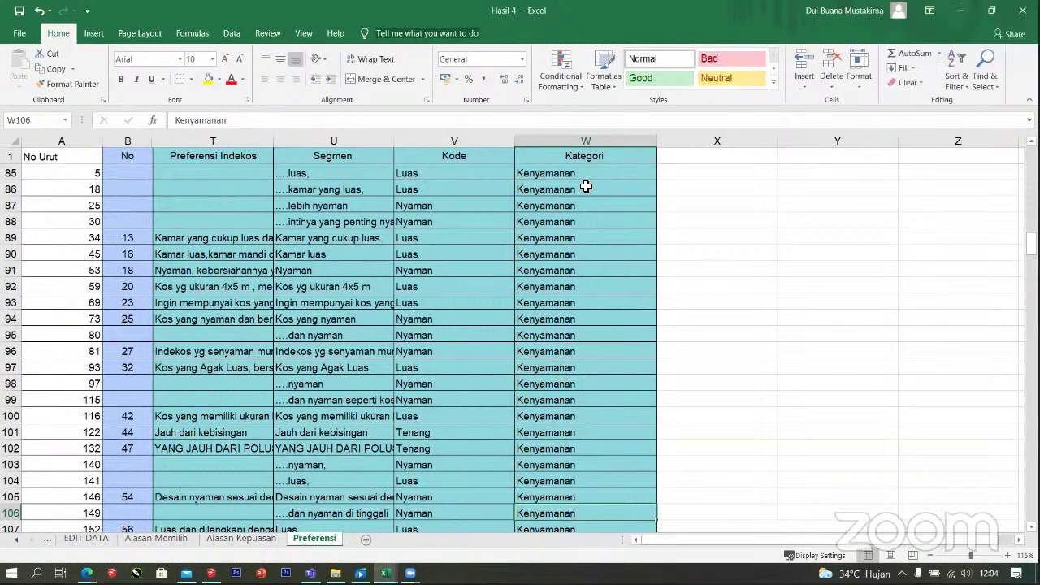
{"action": "key", "text": "Down"}
{"action": "key", "text": "Down"}
{"action": "key", "text": "Down"}
{"action": "key", "text": "Down"}
{"action": "key", "text": "Down"}
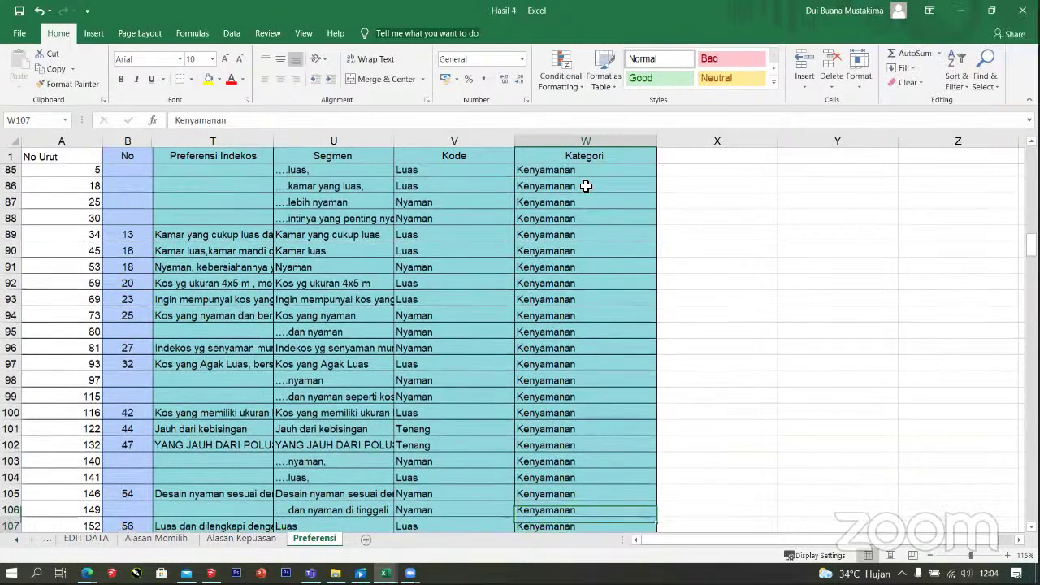
{"action": "key", "text": "Down"}
{"action": "key", "text": "Down"}
{"action": "key", "text": "Down"}
{"action": "key", "text": "Down"}
{"action": "key", "text": "Down"}
{"action": "key", "text": "Down"}
{"action": "key", "text": "Down"}
{"action": "key", "text": "Down"}
{"action": "key", "text": "Down"}
{"action": "key", "text": "Down"}
{"action": "key", "text": "Down"}
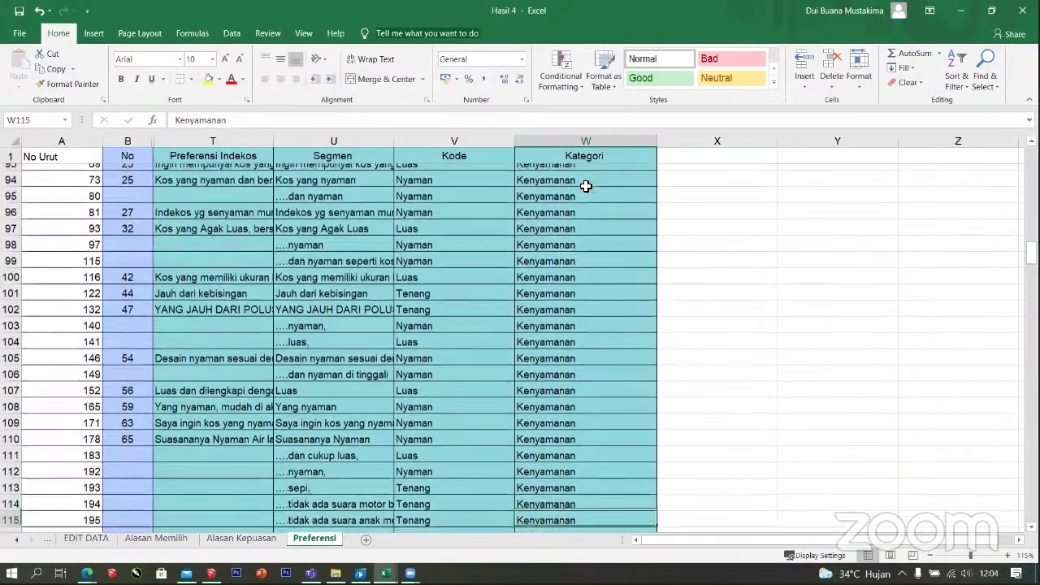
{"action": "key", "text": "Down"}
{"action": "key", "text": "Down"}
{"action": "key", "text": "Down"}
{"action": "key", "text": "Down"}
{"action": "key", "text": "Down"}
{"action": "key", "text": "Down"}
{"action": "key", "text": "Down"}
{"action": "key", "text": "Down"}
{"action": "key", "text": "Down"}
{"action": "key", "text": "Down"}
{"action": "key", "text": "Down"}
{"action": "key", "text": "Down"}
{"action": "key", "text": "Down"}
{"action": "key", "text": "Down"}
{"action": "key", "text": "Down"}
{"action": "key", "text": "Down"}
{"action": "key", "text": "Down"}
{"action": "key", "text": "Down"}
{"action": "key", "text": "Down"}
{"action": "key", "text": "Down"}
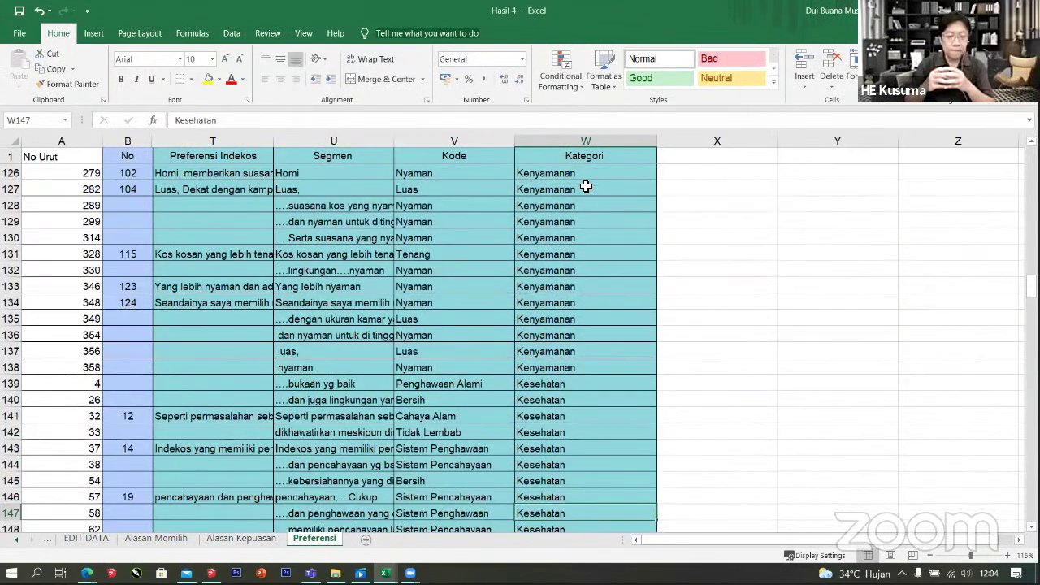
Review the Kesehatan rows from row 139 to row 183, comparing the category with codes such as Bersih, Sistem Penghawaan and Tidak Lembab
{"action": "key", "text": "Up"}
{"action": "key", "text": "Up"}
{"action": "key", "text": "Up"}
{"action": "key", "text": "Up"}
{"action": "key", "text": "Up"}
{"action": "key", "text": "Up"}
{"action": "key", "text": "Up"}
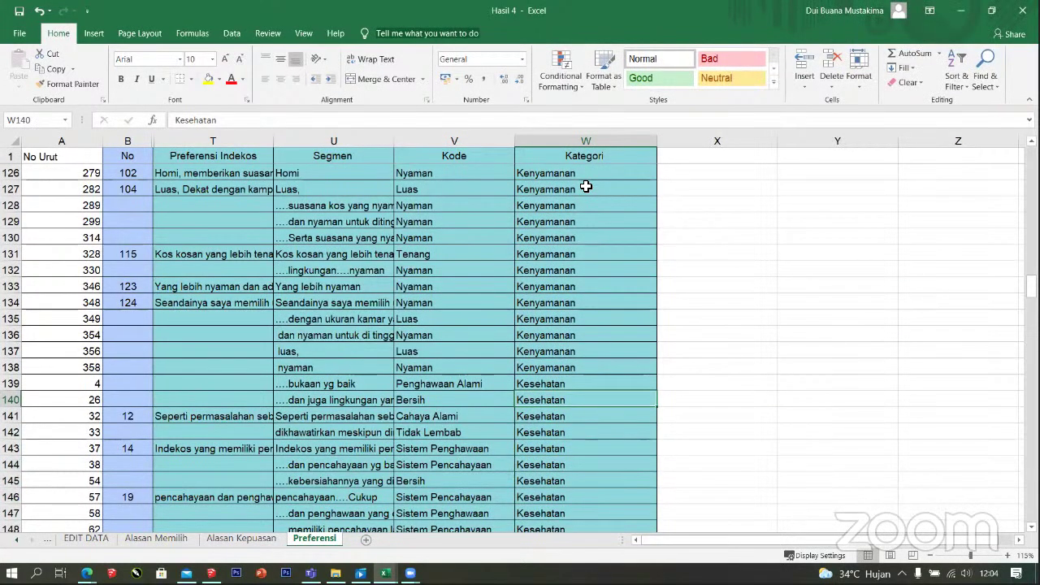
{"action": "key", "text": "Down"}
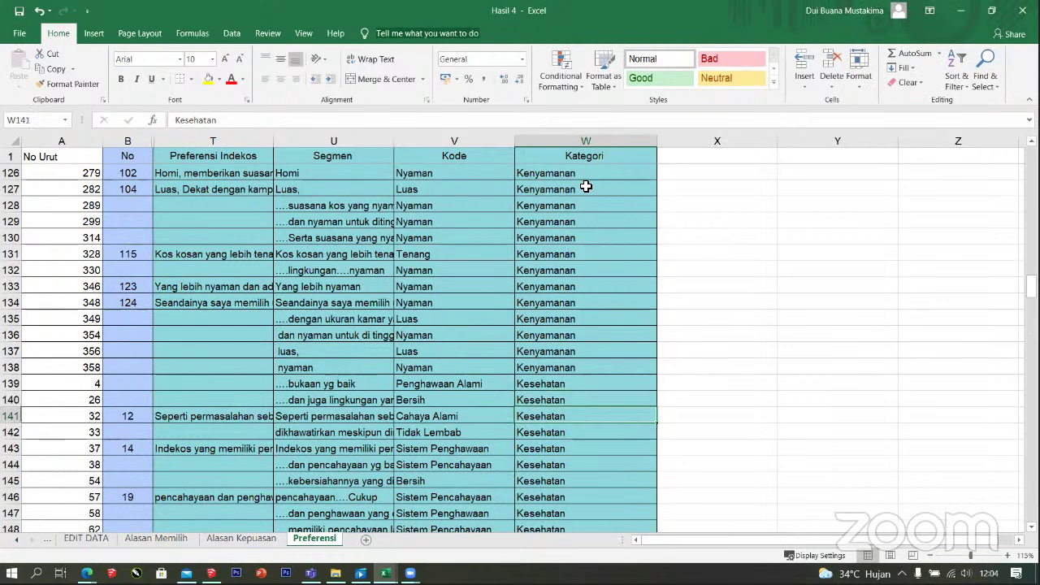
{"action": "key", "text": "Up"}
{"action": "key", "text": "Up"}
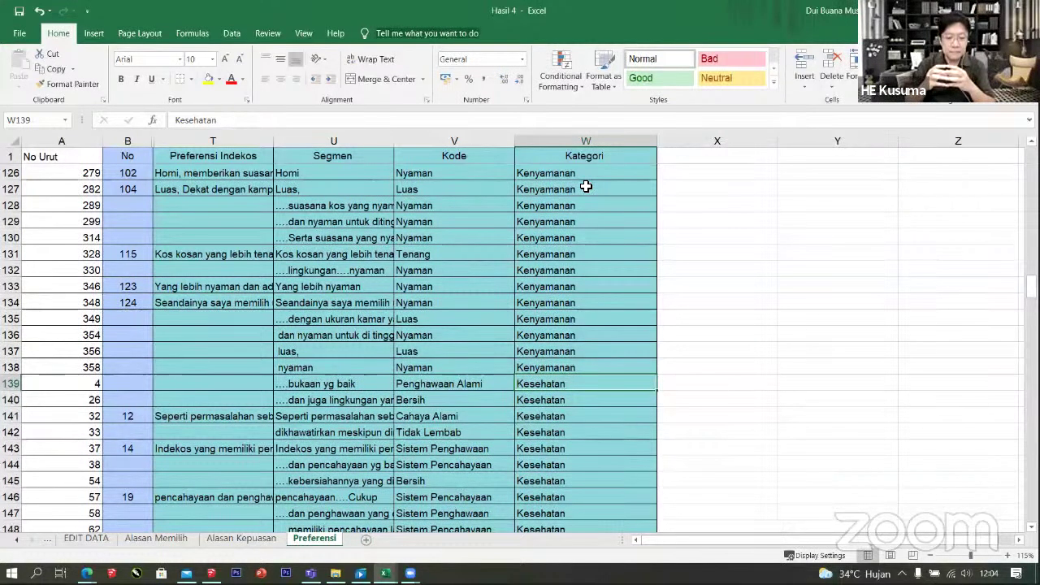
{"action": "key", "text": "Down"}
{"action": "key", "text": "Down"}
{"action": "key", "text": "Down"}
{"action": "key", "text": "Down"}
{"action": "key", "text": "Down"}
{"action": "key", "text": "Down"}
{"action": "key", "text": "Down"}
{"action": "key", "text": "Down"}
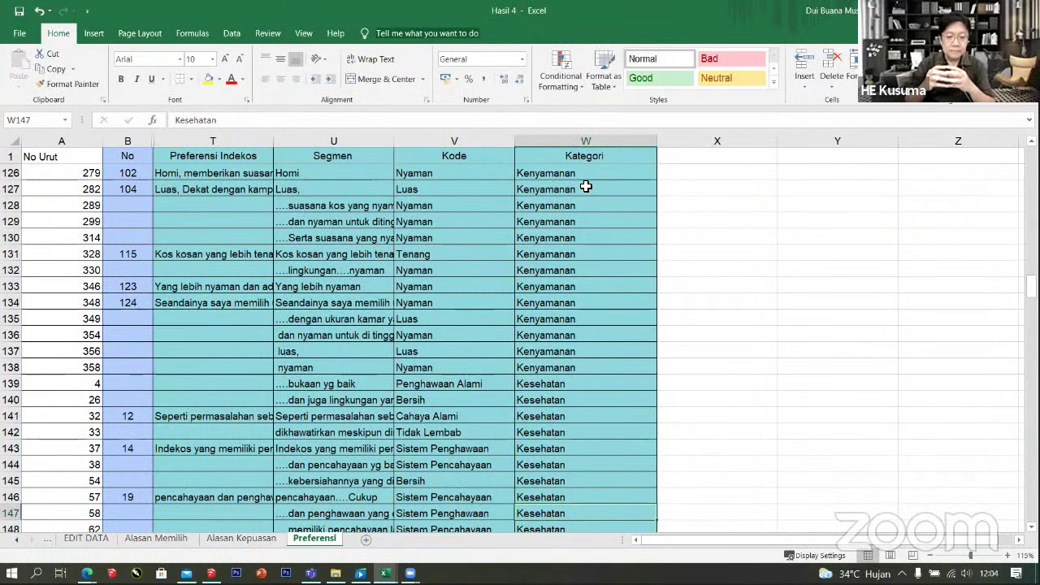
{"action": "key", "text": "Down"}
{"action": "key", "text": "Down"}
{"action": "key", "text": "Down"}
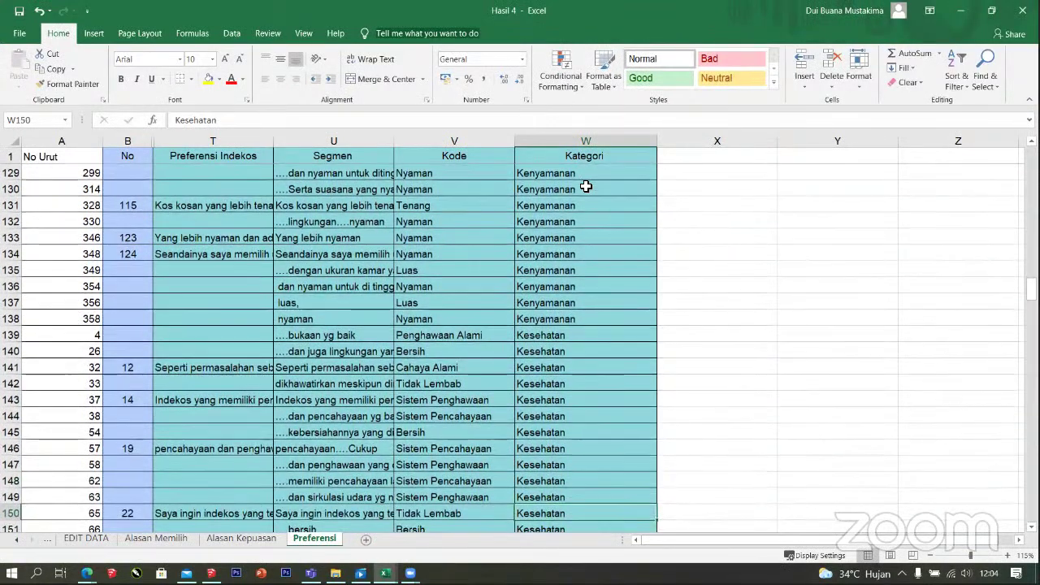
{"action": "key", "text": "Down"}
{"action": "key", "text": "Down"}
{"action": "key", "text": "Down"}
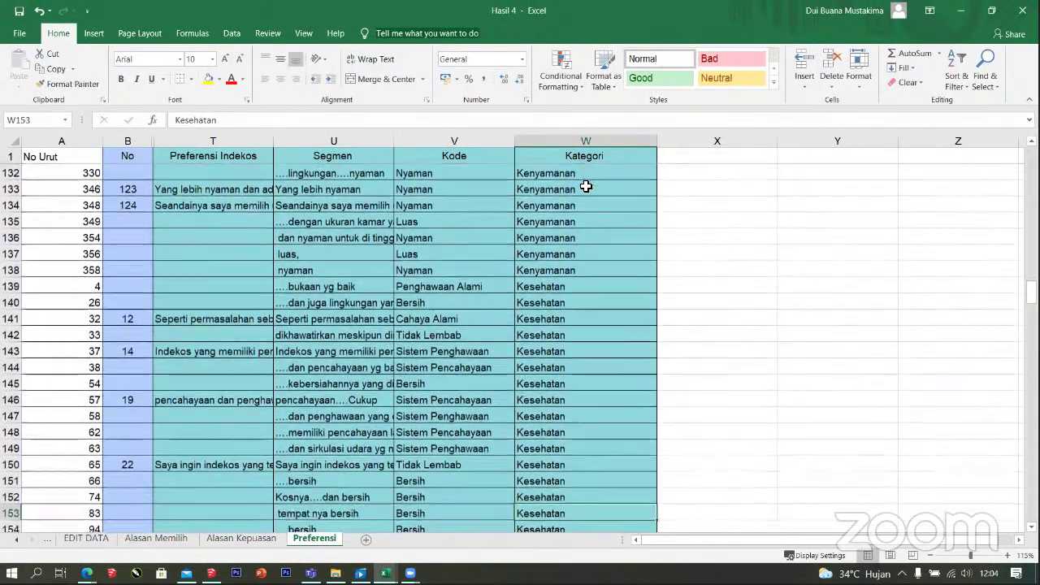
{"action": "key", "text": "Down"}
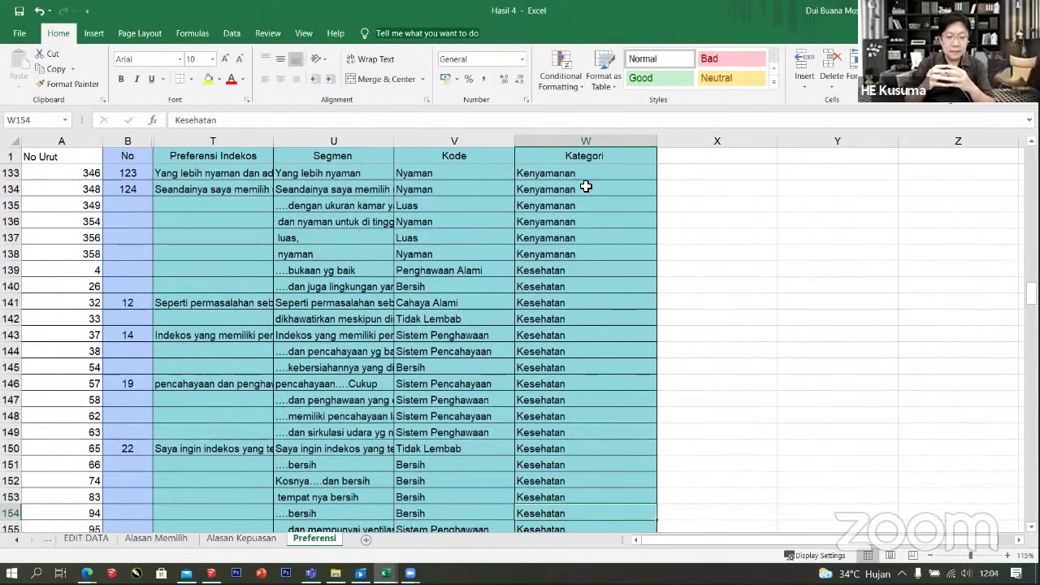
{"action": "key", "text": "Down"}
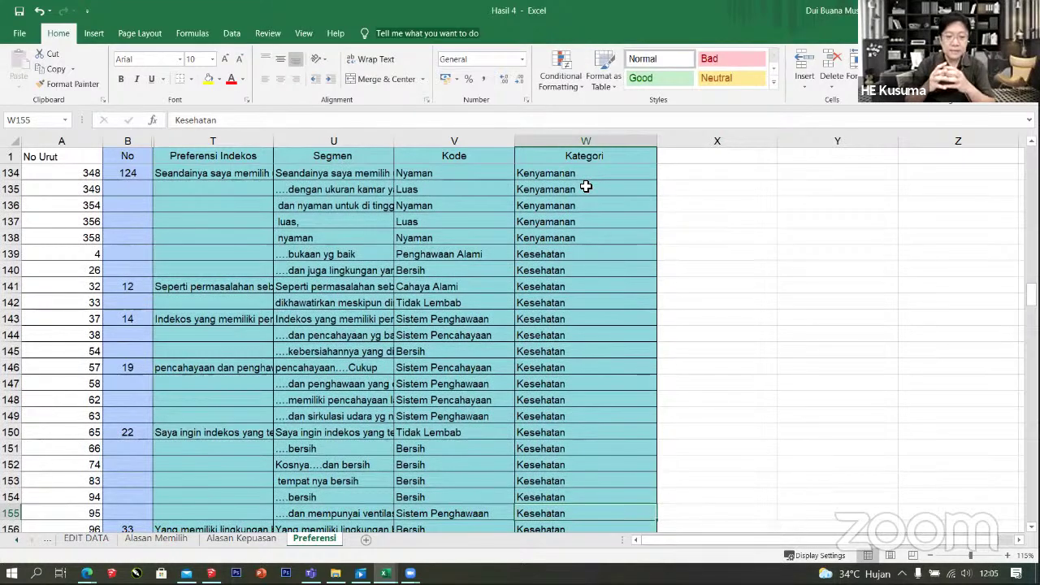
{"action": "key", "text": "Down"}
{"action": "key", "text": "Down"}
{"action": "key", "text": "Down"}
{"action": "key", "text": "Down"}
{"action": "key", "text": "Down"}
{"action": "key", "text": "Down"}
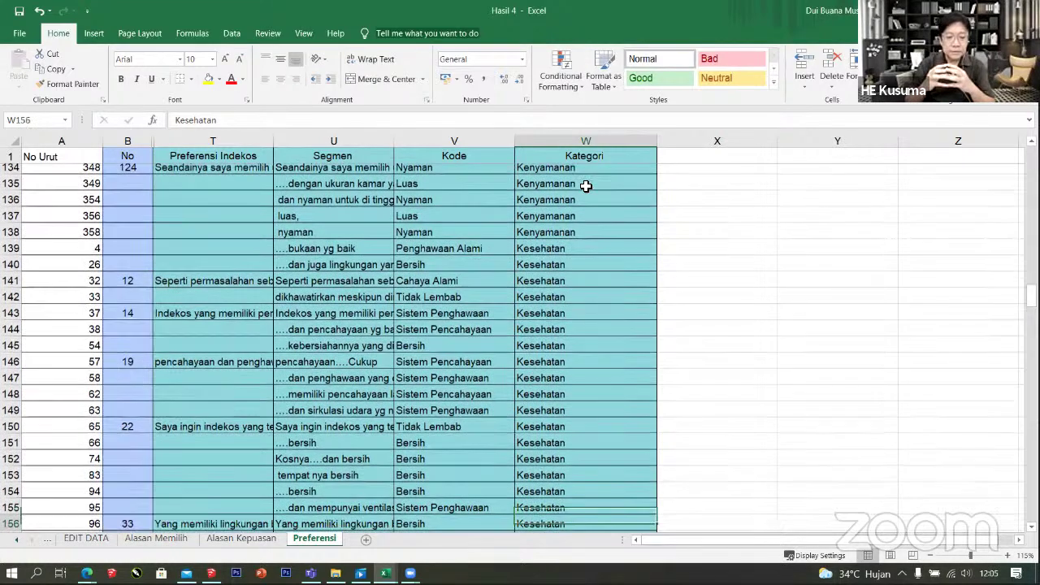
{"action": "key", "text": "Down"}
{"action": "key", "text": "Down"}
{"action": "key", "text": "Down"}
{"action": "key", "text": "Down"}
{"action": "key", "text": "Down"}
{"action": "key", "text": "Down"}
{"action": "key", "text": "Down"}
{"action": "key", "text": "Down"}
{"action": "key", "text": "Down"}
{"action": "key", "text": "Down"}
{"action": "key", "text": "Down"}
{"action": "key", "text": "Down"}
{"action": "key", "text": "Down"}
{"action": "key", "text": "Down"}
{"action": "key", "text": "Down"}
{"action": "key", "text": "Down"}
{"action": "key", "text": "Down"}
{"action": "key", "text": "Down"}
{"action": "key", "text": "Down"}
{"action": "key", "text": "Down"}
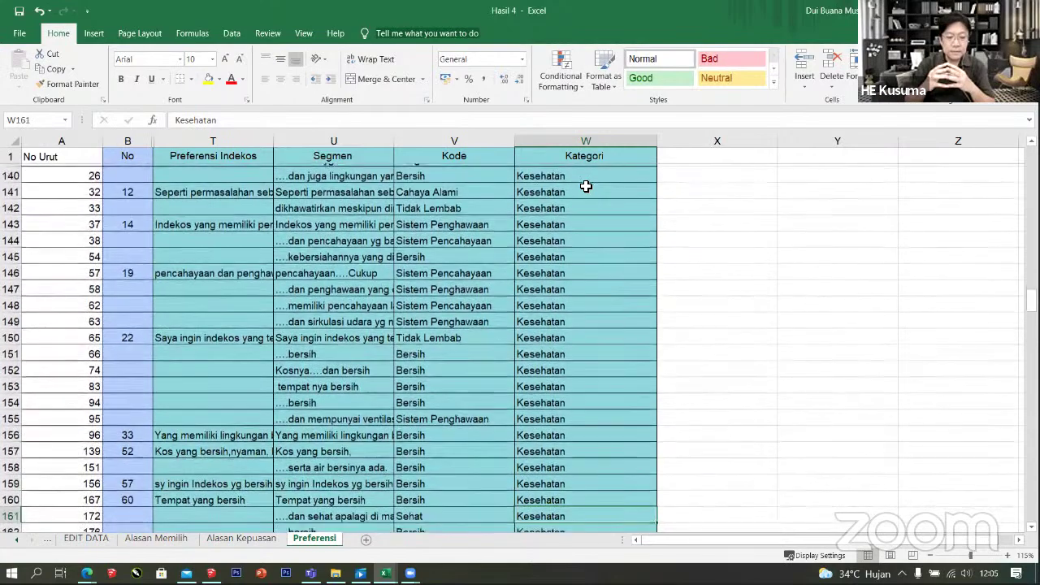
{"action": "key", "text": "Down"}
{"action": "key", "text": "Down"}
{"action": "key", "text": "Down"}
{"action": "key", "text": "Down"}
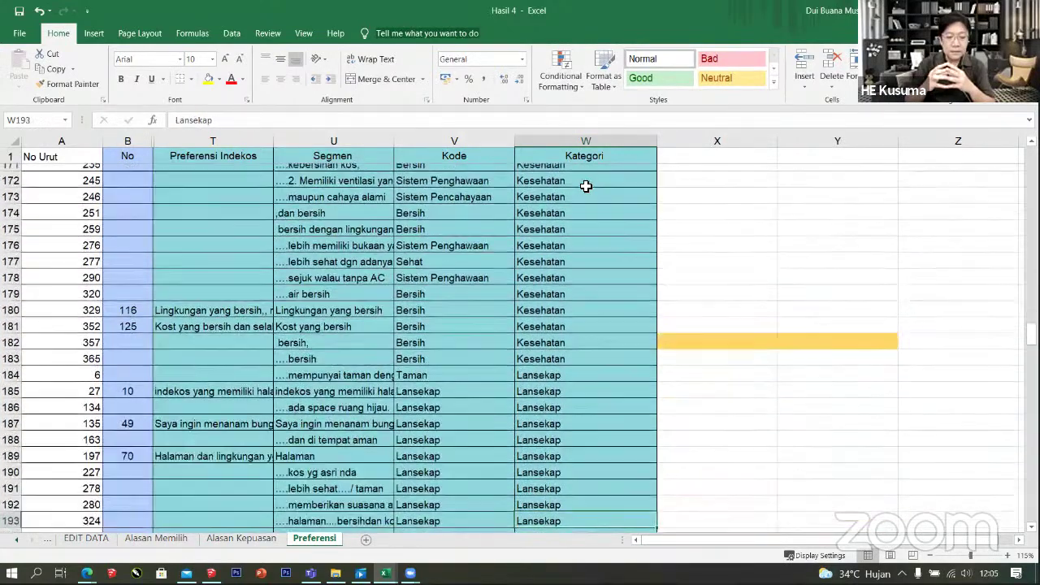
Return to the start of the Lansekap group and compare the code Taman in row 184 with its category
{"action": "key", "text": "Down"}
{"action": "key", "text": "Down"}
{"action": "key", "text": "Down"}
{"action": "key", "text": "Down"}
{"action": "key", "text": "Up"}
{"action": "key", "text": "Up"}
{"action": "key", "text": "Up"}
{"action": "key", "text": "Up"}
{"action": "key", "text": "Up"}
{"action": "key", "text": "Up"}
{"action": "key", "text": "Up"}
{"action": "key", "text": "Up"}
{"action": "key", "text": "Up"}
{"action": "key", "text": "Up"}
{"action": "key", "text": "Up"}
{"action": "key", "text": "Up"}
{"action": "key", "text": "Up"}
{"action": "key", "text": "Up"}
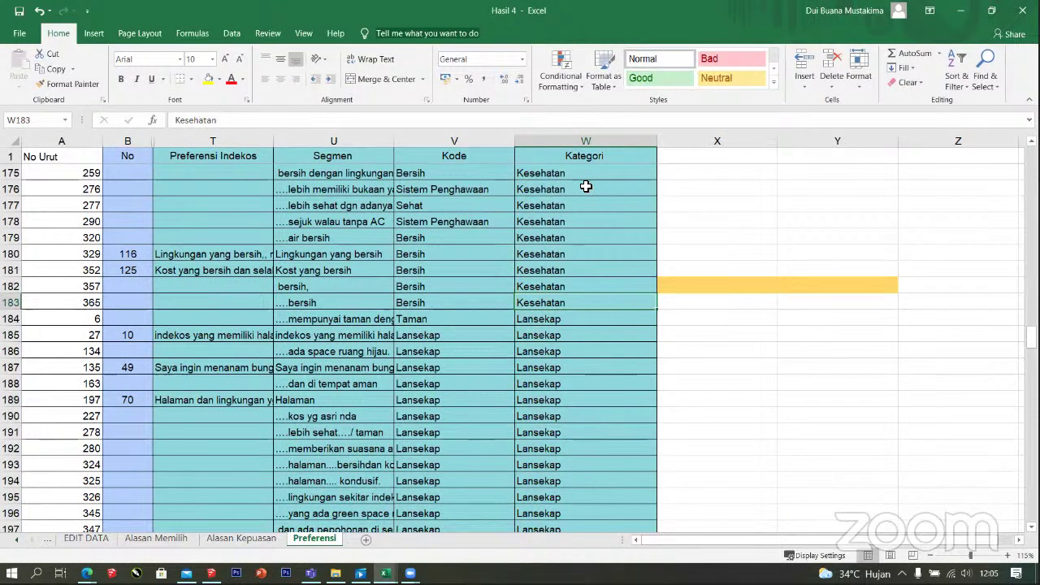
{"action": "key", "text": "Left"}
{"action": "key", "text": "Down"}
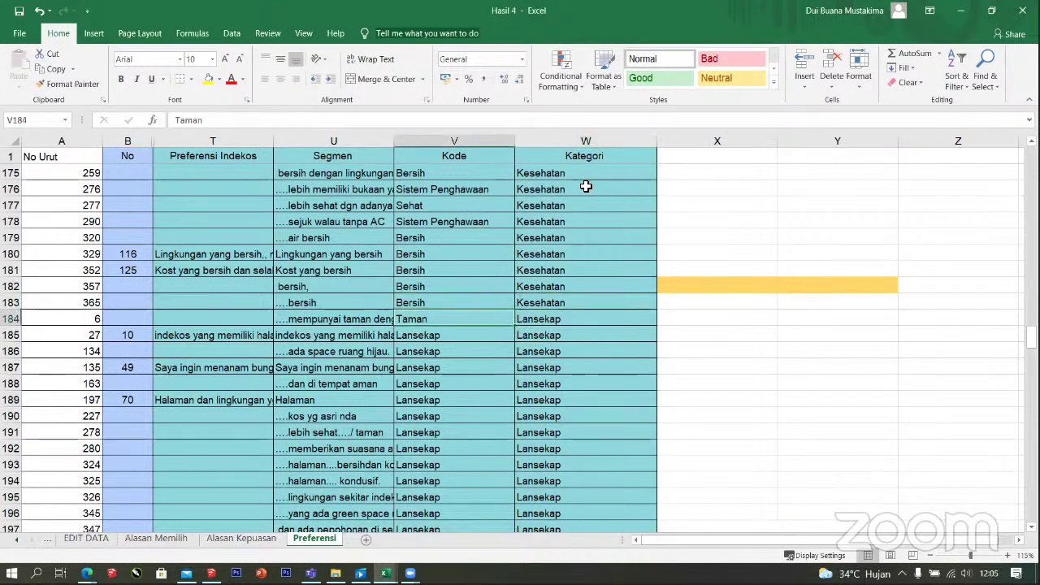
{"action": "key", "text": "Right"}
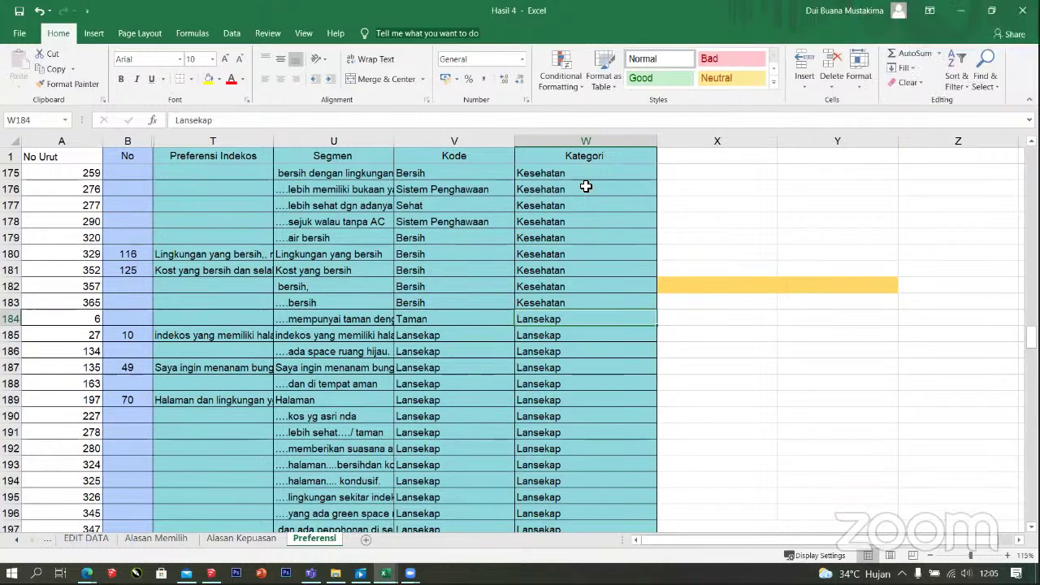
Review the Lansekap and Pelayanan categories against their codes and segments, continuing to the first Privasi entry in row 205
{"action": "key", "text": "Down"}
{"action": "key", "text": "Down"}
{"action": "key", "text": "Down"}
{"action": "key", "text": "Down"}
{"action": "key", "text": "Down"}
{"action": "key", "text": "Down"}
{"action": "key", "text": "Down"}
{"action": "key", "text": "Down"}
{"action": "key", "text": "Down"}
{"action": "key", "text": "Down"}
{"action": "key", "text": "Down"}
{"action": "key", "text": "Down"}
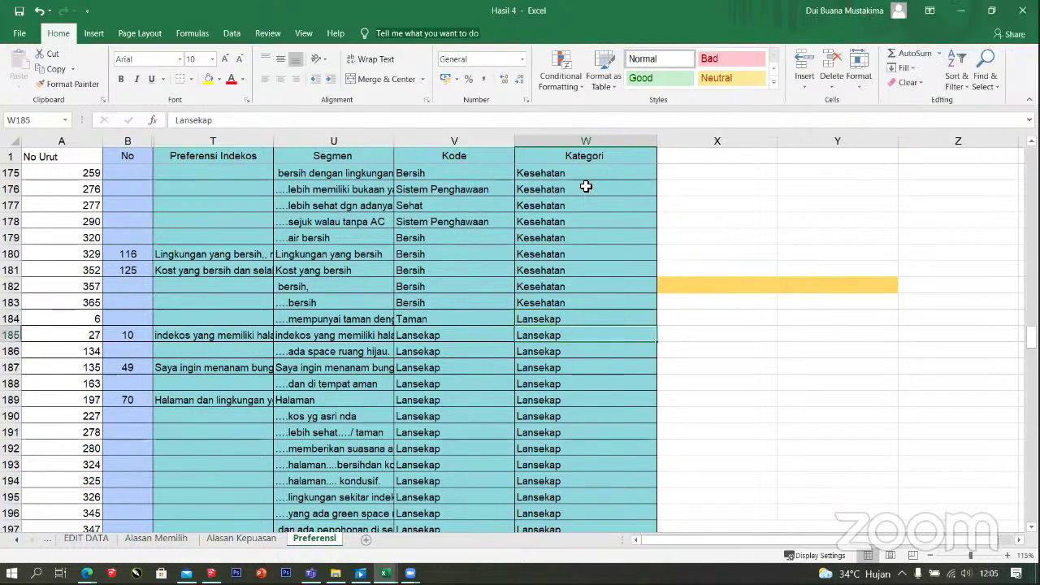
{"action": "key", "text": "Down"}
{"action": "key", "text": "Down"}
{"action": "key", "text": "Down"}
{"action": "key", "text": "Down"}
{"action": "key", "text": "Down"}
{"action": "key", "text": "Down"}
{"action": "key", "text": "Down"}
{"action": "key", "text": "Down"}
{"action": "key", "text": "Down"}
{"action": "key", "text": "Down"}
{"action": "key", "text": "Down"}
{"action": "key", "text": "Down"}
{"action": "key", "text": "Down"}
{"action": "key", "text": "Down"}
{"action": "key", "text": "Down"}
{"action": "key", "text": "Down"}
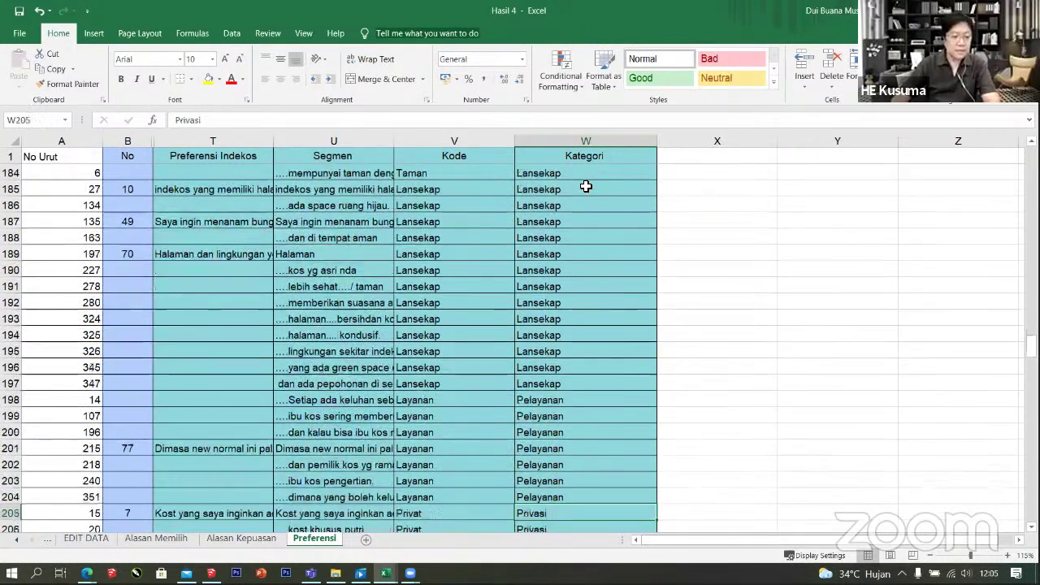
Look through the Privasi rows and the first Protokol Kesehatan rows, as far as row 211
{"action": "key", "text": "Up"}
{"action": "key", "text": "Up"}
{"action": "key", "text": "Up"}
{"action": "key", "text": "Up"}
{"action": "key", "text": "Up"}
{"action": "key", "text": "Up"}
{"action": "key", "text": "Up"}
{"action": "key", "text": "Up"}
{"action": "key", "text": "Up"}
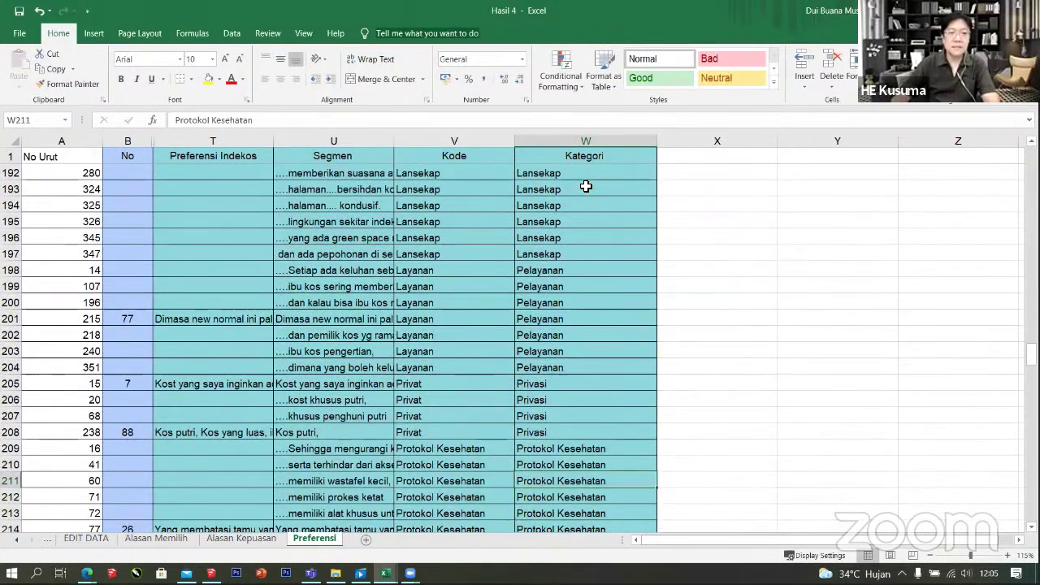
Correct the category in W184 to Lanskap and fill it down the whole group through row 197
{"action": "key", "text": "Up"}
{"action": "key", "text": "Up"}
{"action": "key", "text": "Up"}
{"action": "key", "text": "Up"}
{"action": "key", "text": "Up"}
{"action": "key", "text": "Up"}
{"action": "key", "text": "Up"}
{"action": "key", "text": "Up"}
{"action": "key", "text": "Up"}
{"action": "key", "text": "Up"}
{"action": "key", "text": "Up"}
{"action": "key", "text": "Up"}
{"action": "key", "text": "Up"}
{"action": "key", "text": "Up"}
{"action": "key", "text": "Up"}
{"action": "key", "text": "Up"}
{"action": "key", "text": "Up"}
{"action": "key", "text": "Up"}
{"action": "key", "text": "Up"}
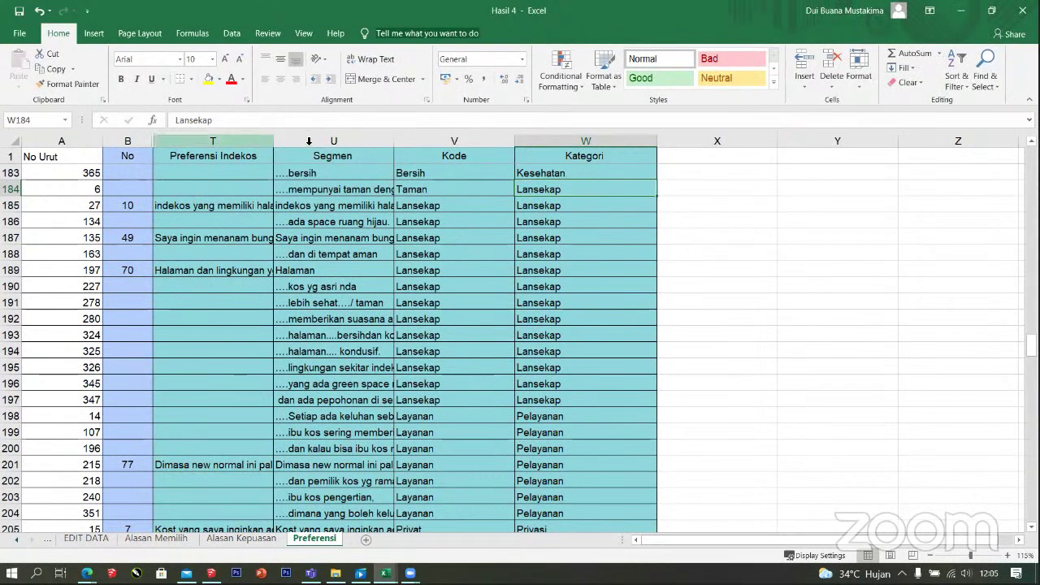
{"action": "left_click", "coordinate": [202, 121]}
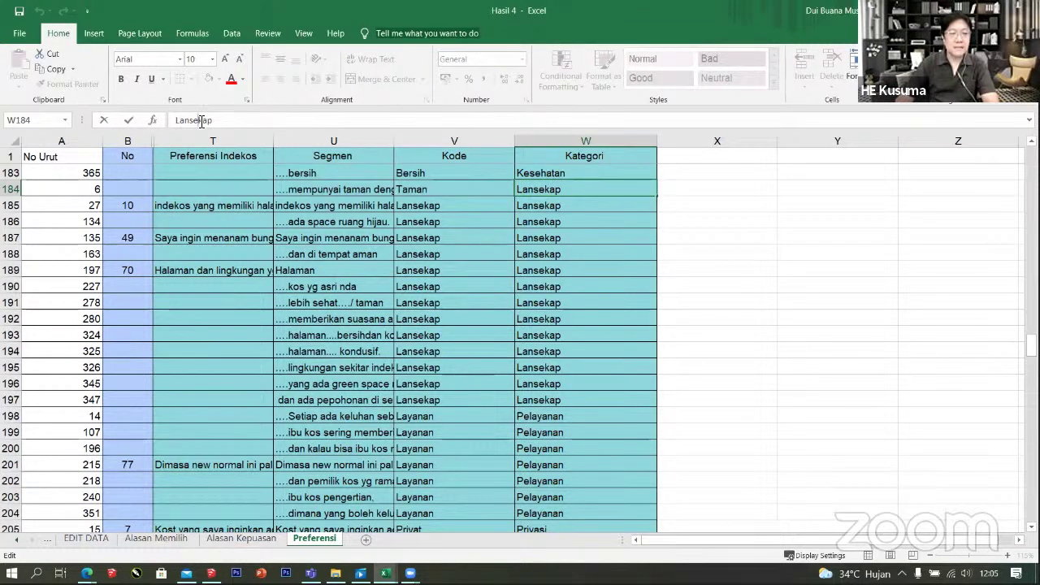
{"action": "key", "text": "BackSpace"}
{"action": "key", "text": "Return"}
{"action": "left_click", "coordinate": [593, 196]}
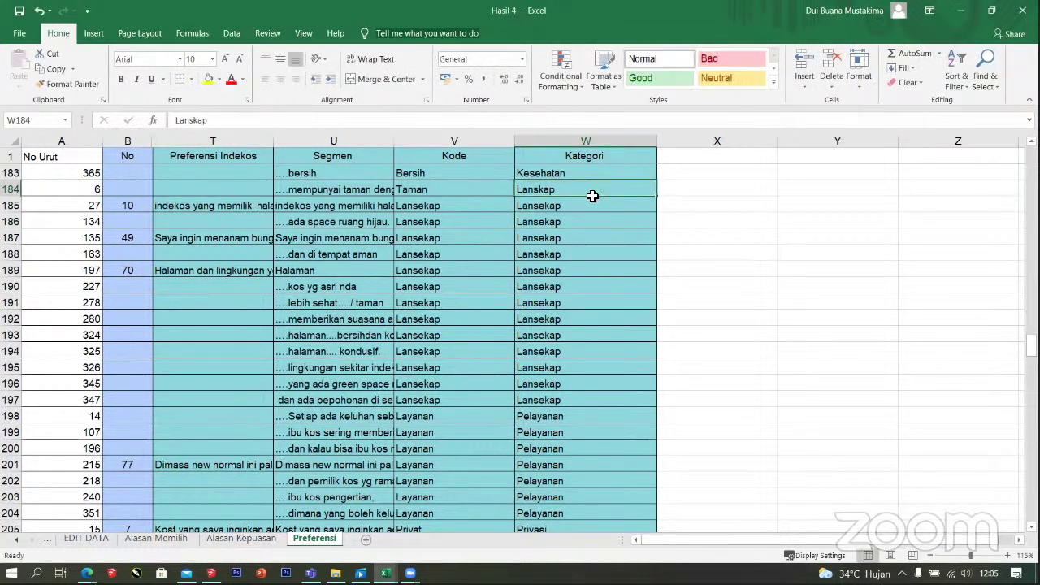
{"action": "left_click_drag", "start_coordinate": [657, 197], "coordinate": [622, 402]}
Compare the Pelayanan category with the code Layanan in rows 198 to 201
{"action": "left_click", "coordinate": [604, 437]}
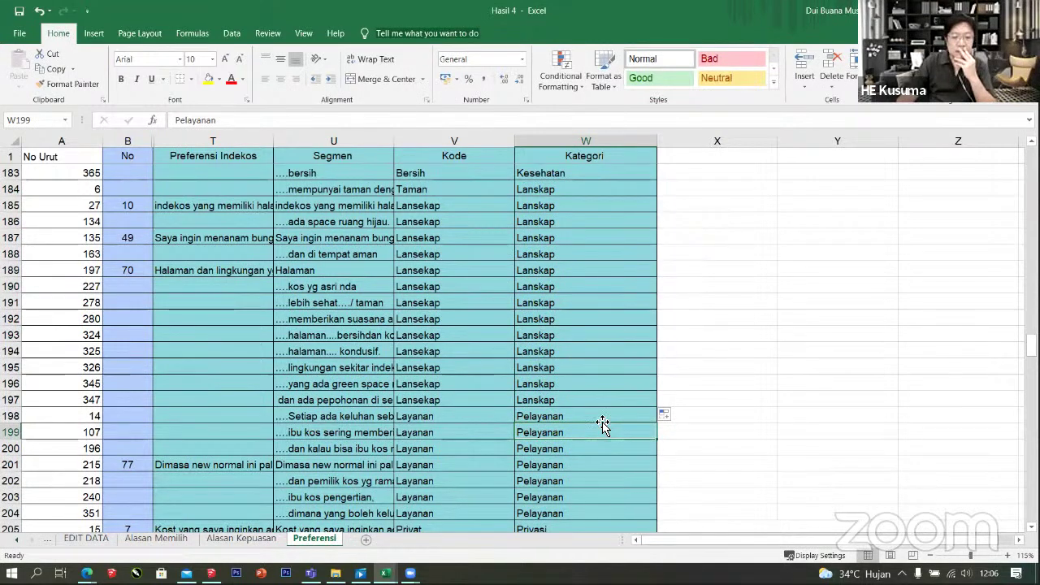
{"action": "left_click", "coordinate": [602, 418]}
{"action": "scroll", "coordinate": [596, 416], "scroll_direction": "down", "scroll_amount": 1}
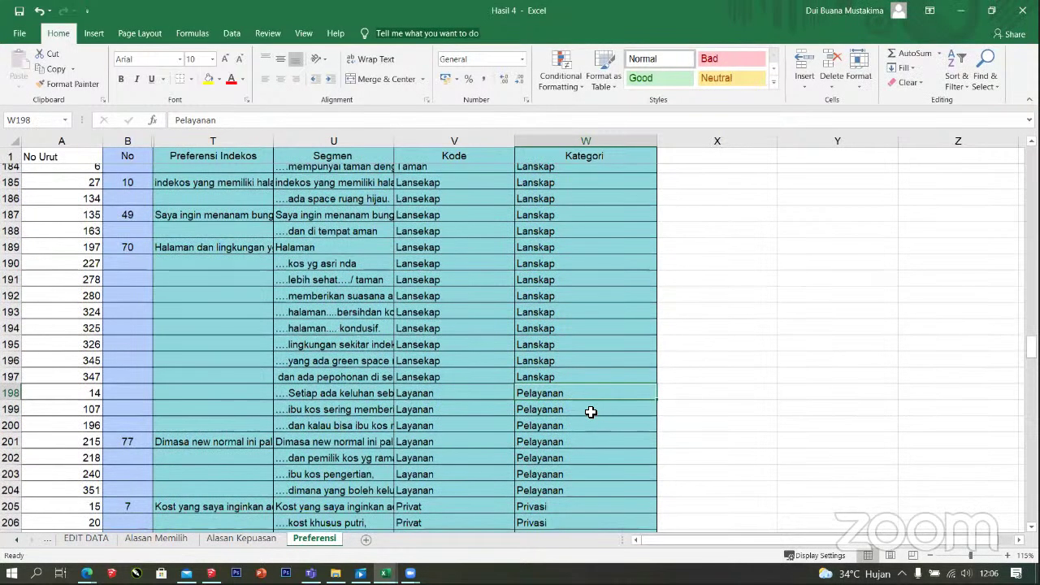
{"action": "scroll", "coordinate": [591, 412], "scroll_direction": "down", "scroll_amount": 2}
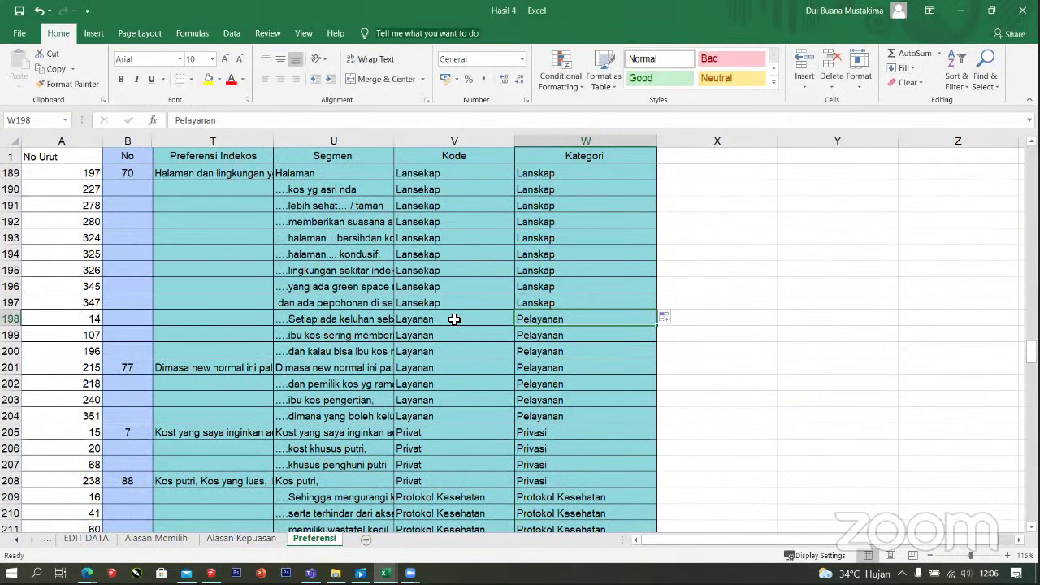
{"action": "left_click", "coordinate": [452, 320]}
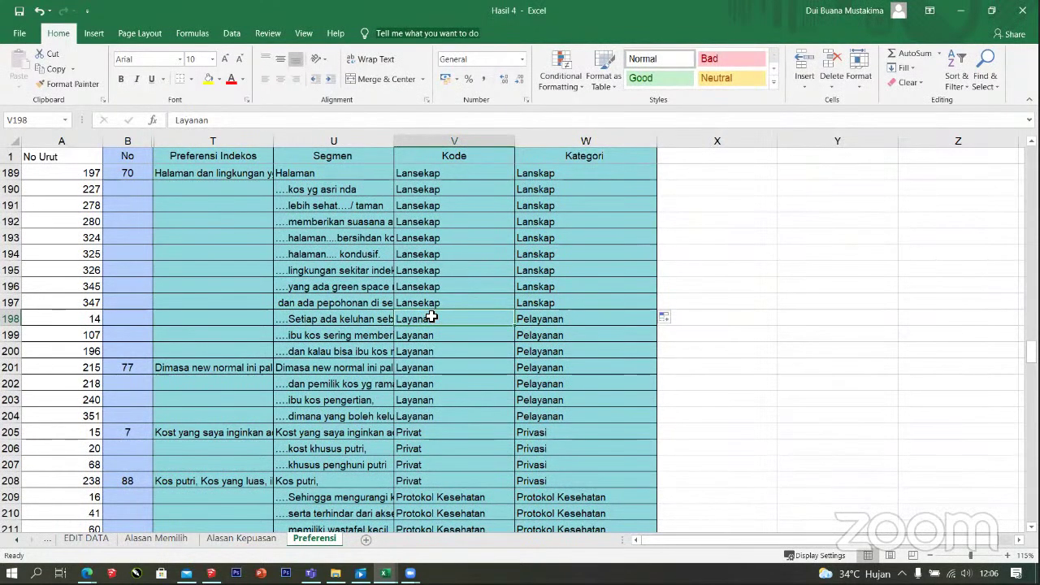
{"action": "left_click", "coordinate": [446, 334]}
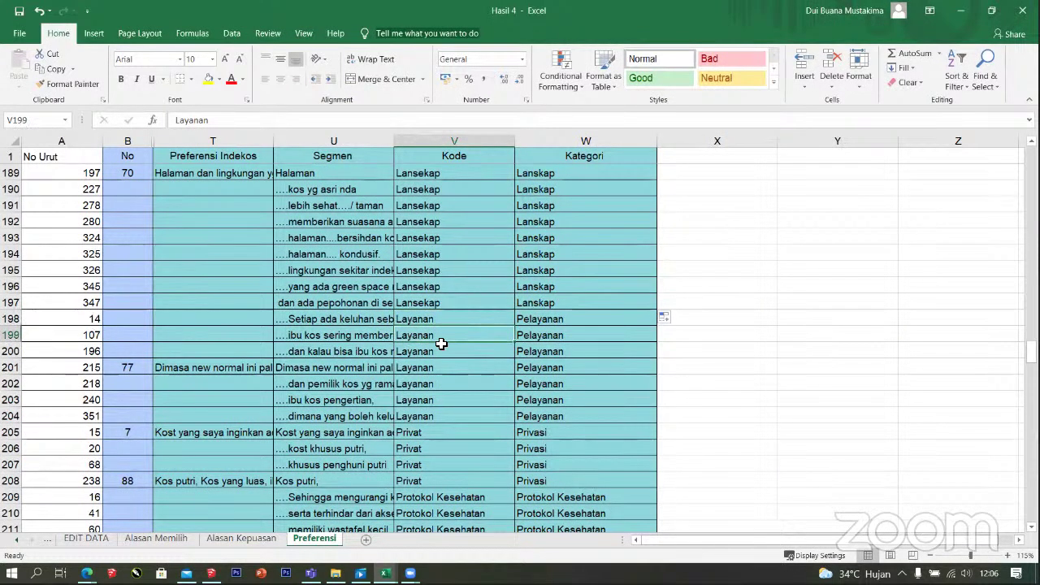
{"action": "left_click", "coordinate": [443, 370]}
{"action": "left_click", "coordinate": [575, 374]}
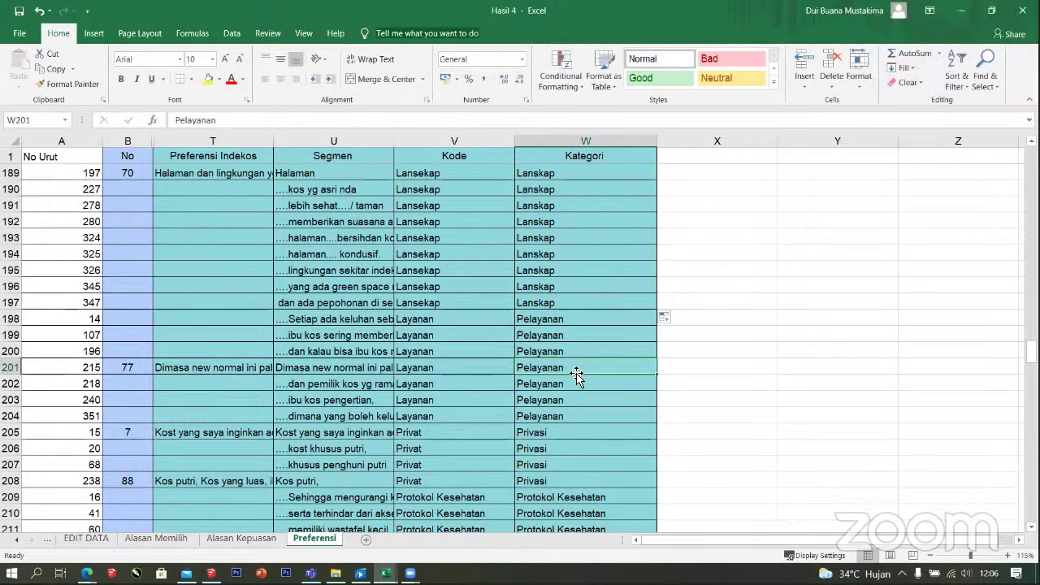
Go through the remaining Pelayanan rows, the Privasi rows and the Protokol Kesehatan rows down to row 216
{"action": "key", "text": "Down"}
{"action": "key", "text": "Down"}
{"action": "key", "text": "Down"}
{"action": "key", "text": "Down"}
{"action": "key", "text": "Down"}
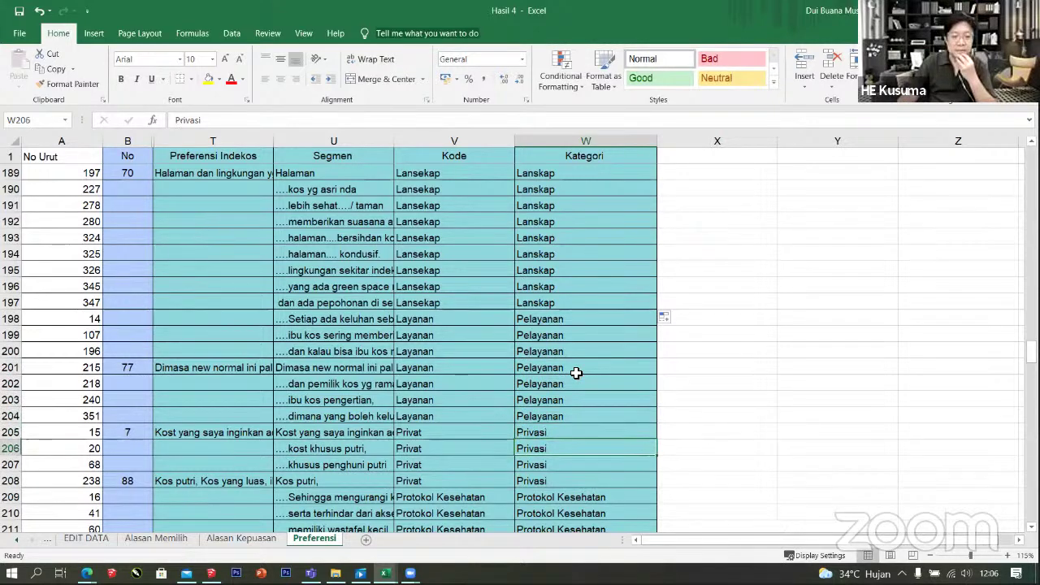
{"action": "key", "text": "Down"}
{"action": "key", "text": "Down"}
{"action": "key", "text": "Down"}
{"action": "key", "text": "Down"}
{"action": "key", "text": "Down"}
{"action": "key", "text": "Down"}
{"action": "key", "text": "Down"}
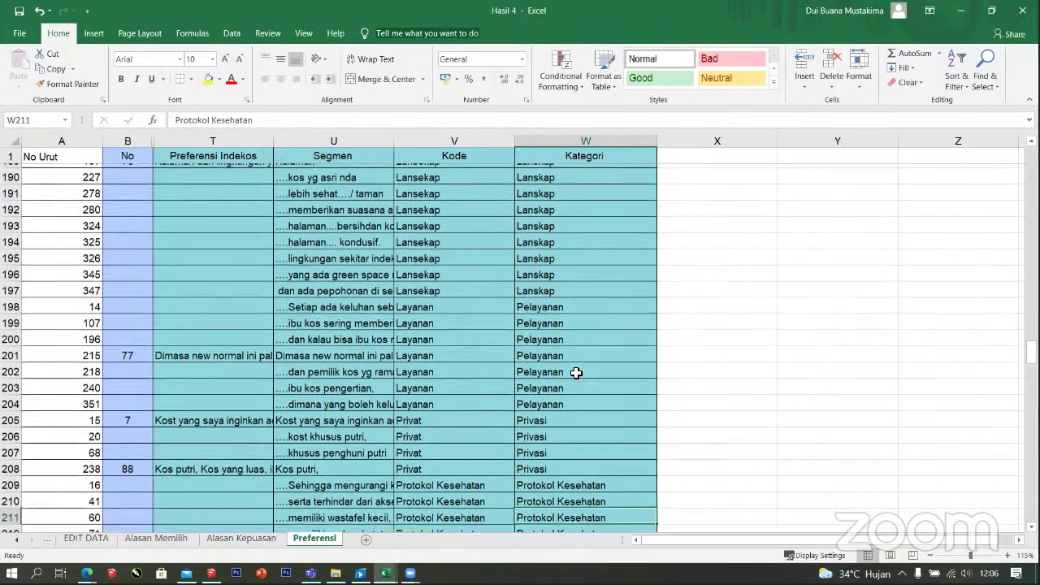
{"action": "key", "text": "Down"}
{"action": "key", "text": "Down"}
{"action": "key", "text": "Down"}
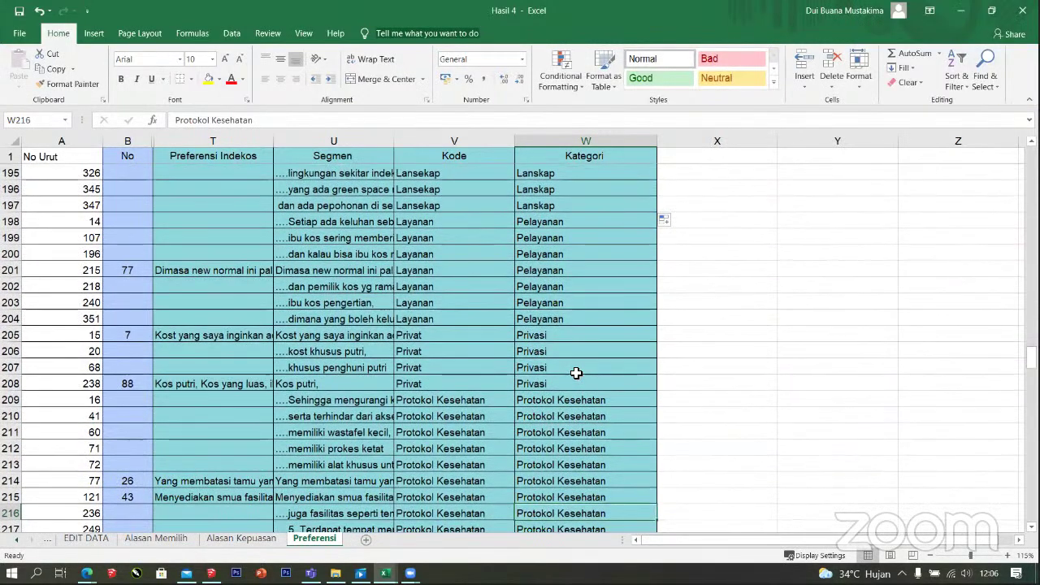
Return to the first Privasi entry in row 205 and compare the category with the code Privat through row 208
{"action": "key", "text": "Up"}
{"action": "key", "text": "Up"}
{"action": "key", "text": "Up"}
{"action": "key", "text": "Up"}
{"action": "key", "text": "Up"}
{"action": "key", "text": "Up"}
{"action": "key", "text": "Up"}
{"action": "key", "text": "Up"}
{"action": "key", "text": "Up"}
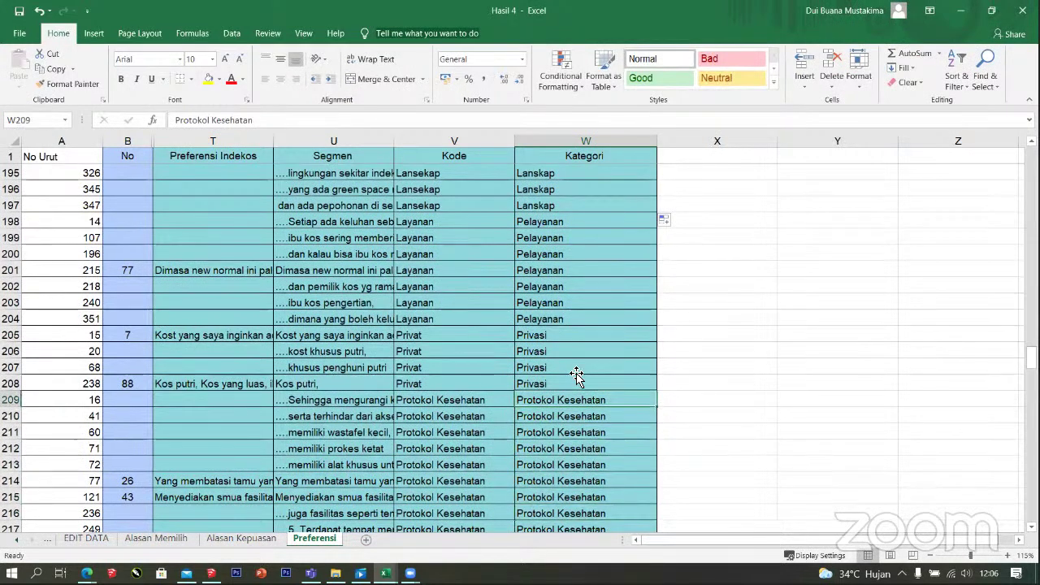
{"action": "key", "text": "Up"}
{"action": "key", "text": "Up"}
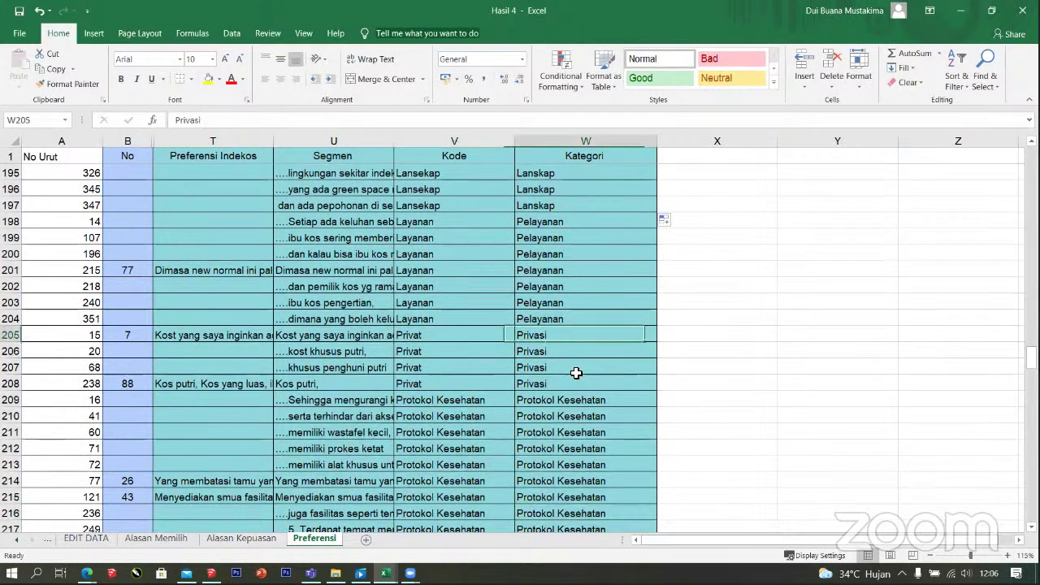
{"action": "key", "text": "Left"}
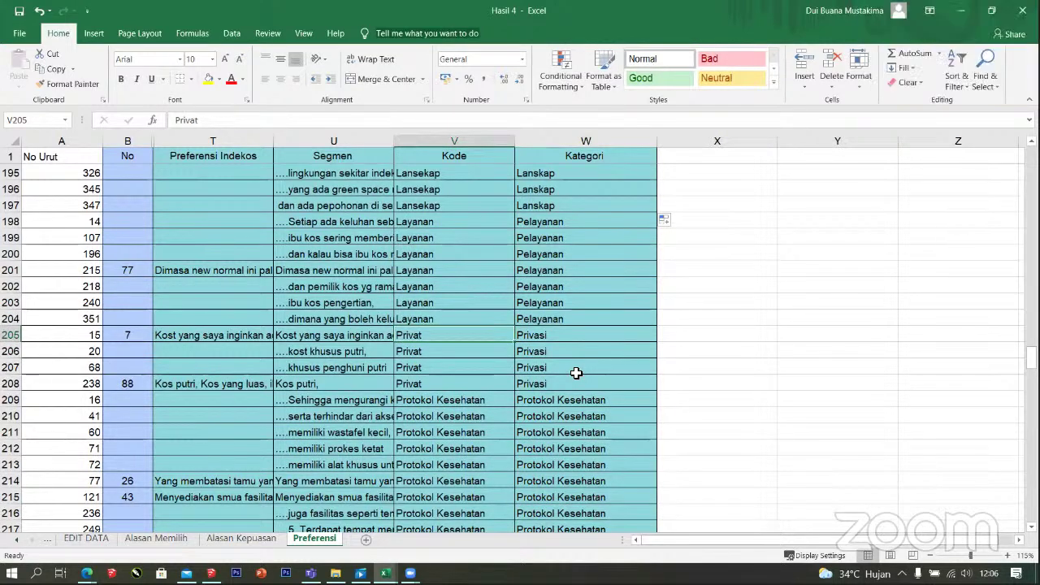
{"action": "key", "text": "Right"}
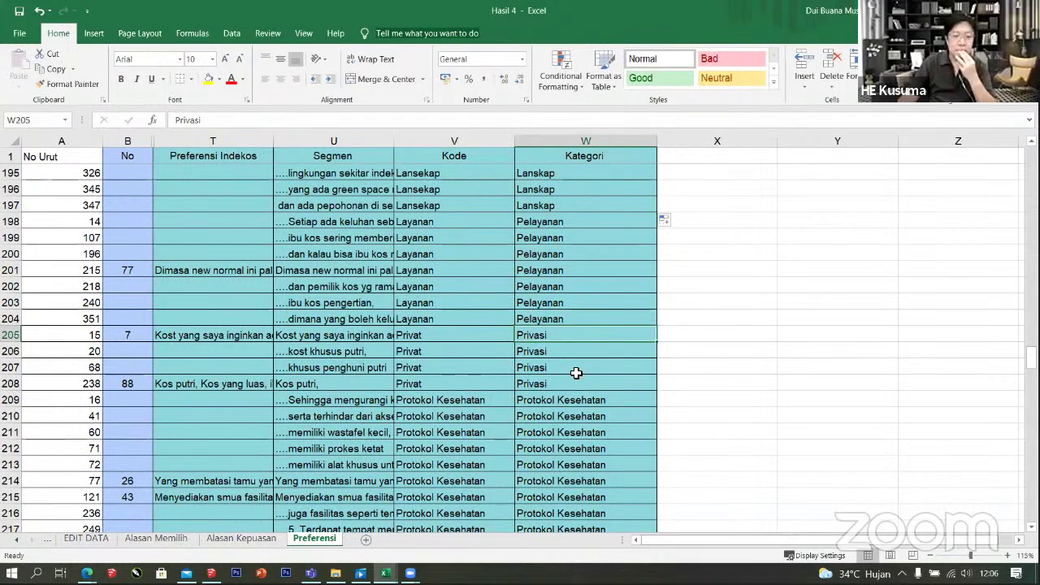
{"action": "key", "text": "Down"}
{"action": "key", "text": "Down"}
{"action": "key", "text": "Down"}
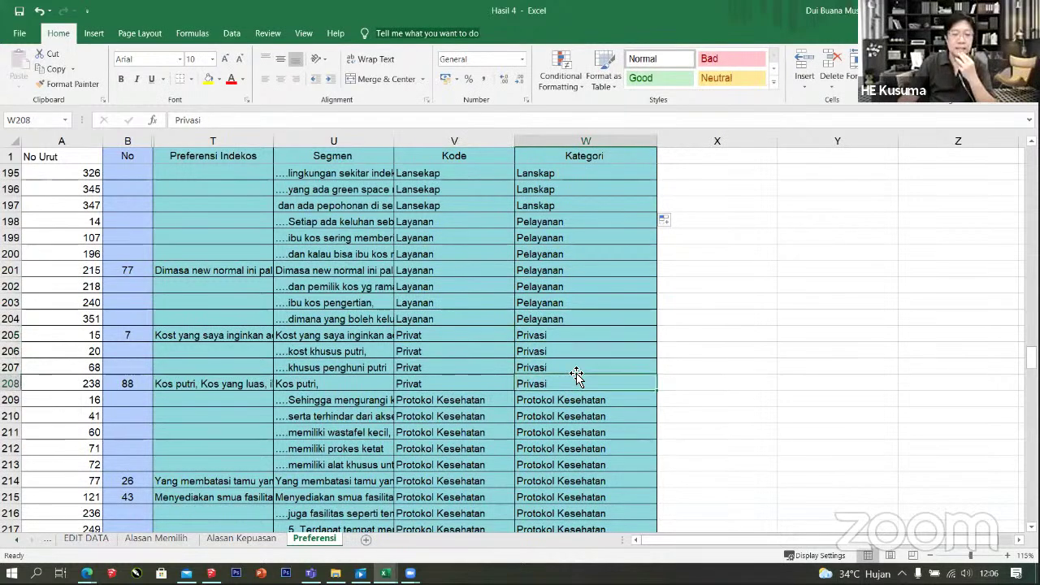
Review the Protokol Kesehatan category against its codes from row 209 to row 217
{"action": "key", "text": "Down"}
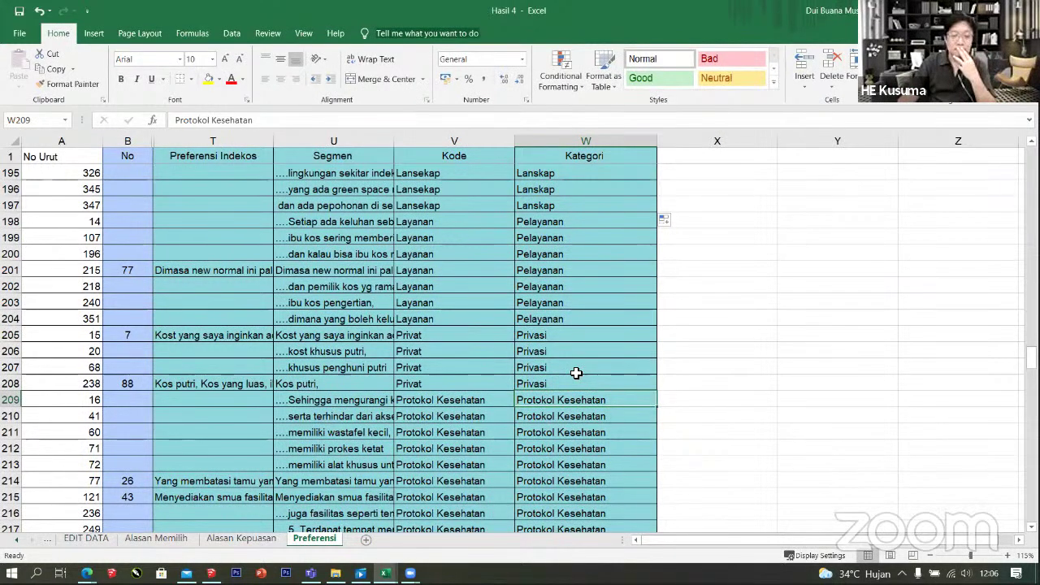
{"action": "key", "text": "Down"}
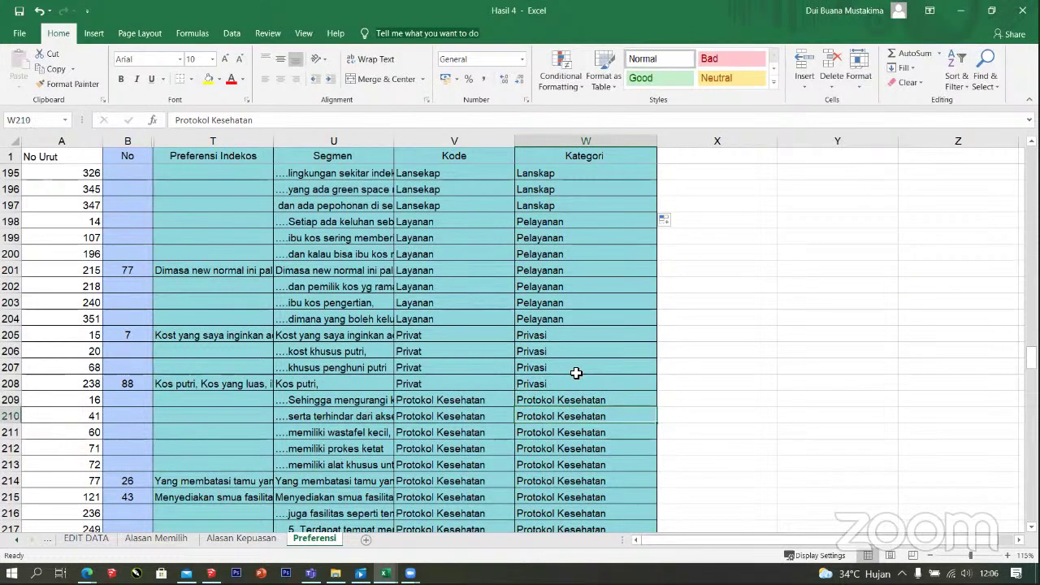
{"action": "key", "text": "Down"}
{"action": "key", "text": "Down"}
{"action": "key", "text": "Down"}
{"action": "key", "text": "Down"}
{"action": "key", "text": "Down"}
{"action": "key", "text": "Down"}
{"action": "key", "text": "Down"}
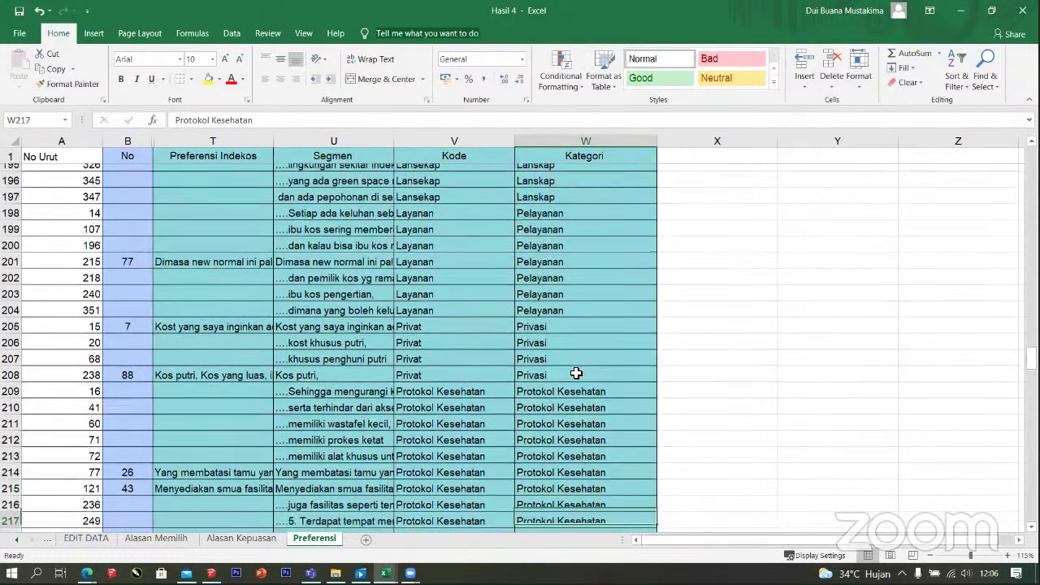
{"action": "scroll", "coordinate": [577, 373], "scroll_direction": "down", "scroll_amount": 2}
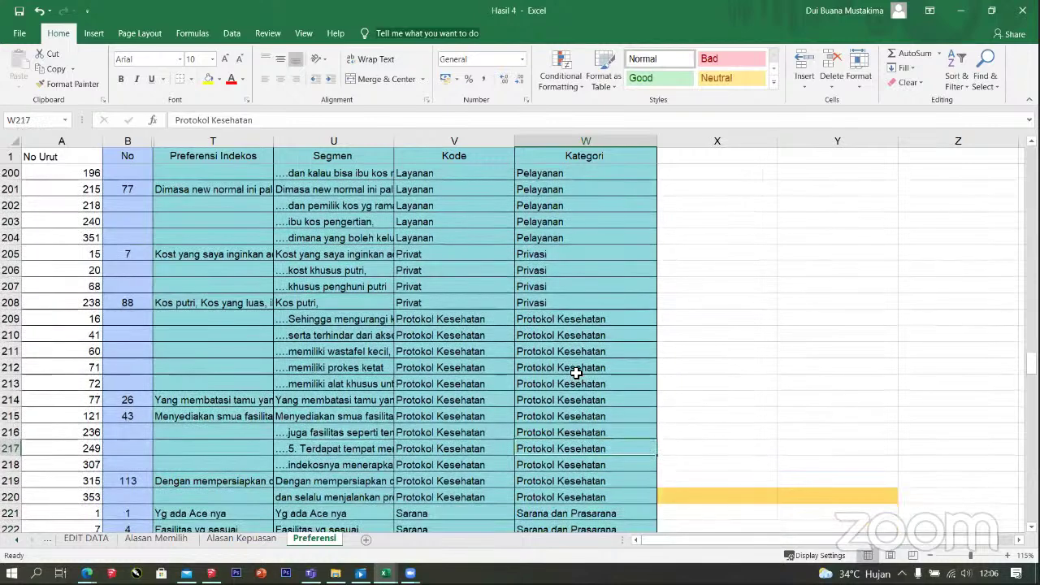
Go back to the first Protokol Kesehatan entry and read its full segment text in U209
{"action": "key", "text": "Up"}
{"action": "key", "text": "Up"}
{"action": "key", "text": "Up"}
{"action": "key", "text": "Up"}
{"action": "key", "text": "Up"}
{"action": "key", "text": "Up"}
{"action": "key", "text": "Up"}
{"action": "key", "text": "Up"}
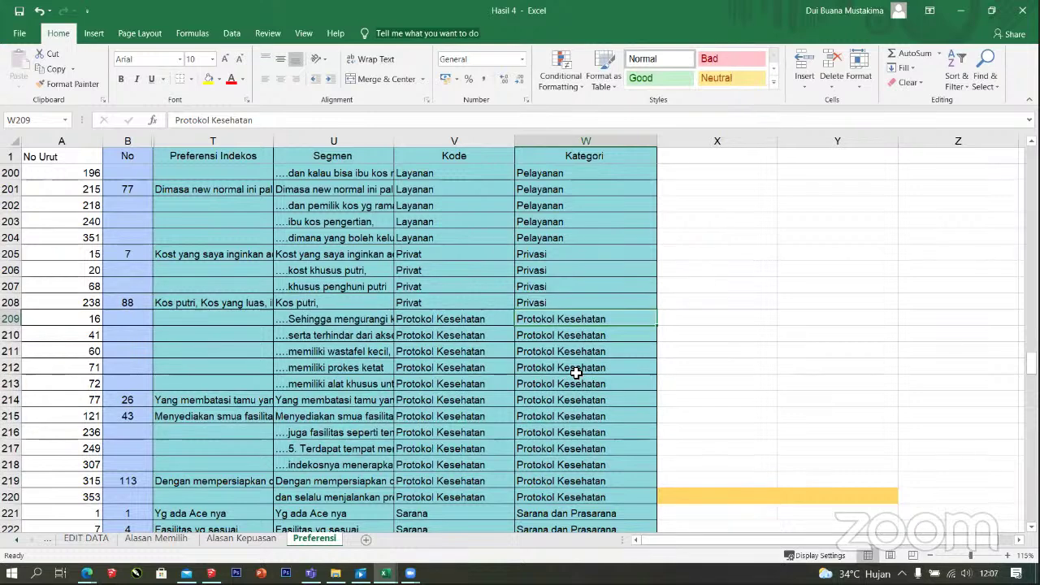
{"action": "key", "text": "Left"}
{"action": "key", "text": "Left"}
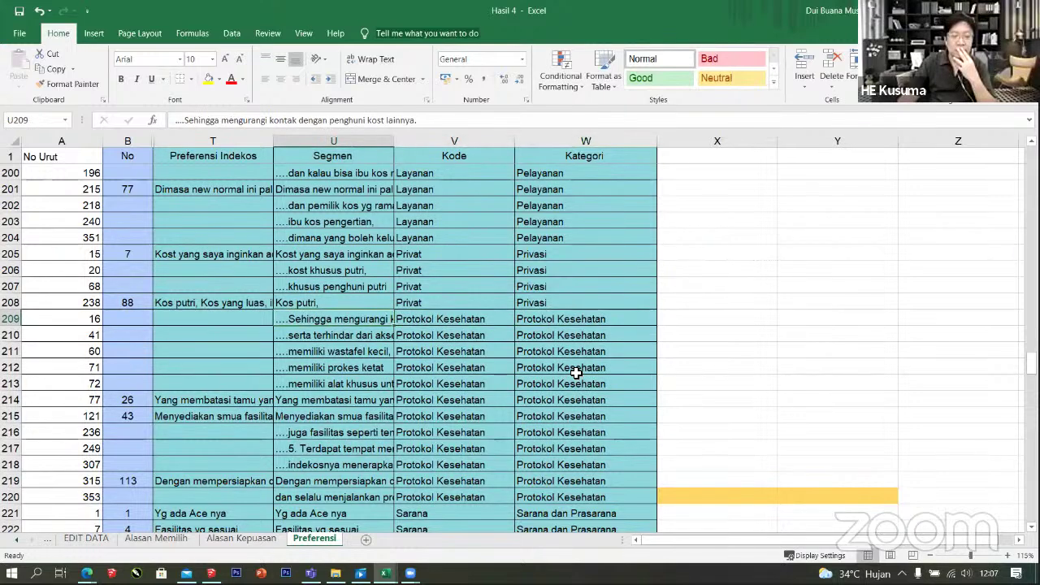
{"action": "key", "text": "Right"}
{"action": "key", "text": "Right"}
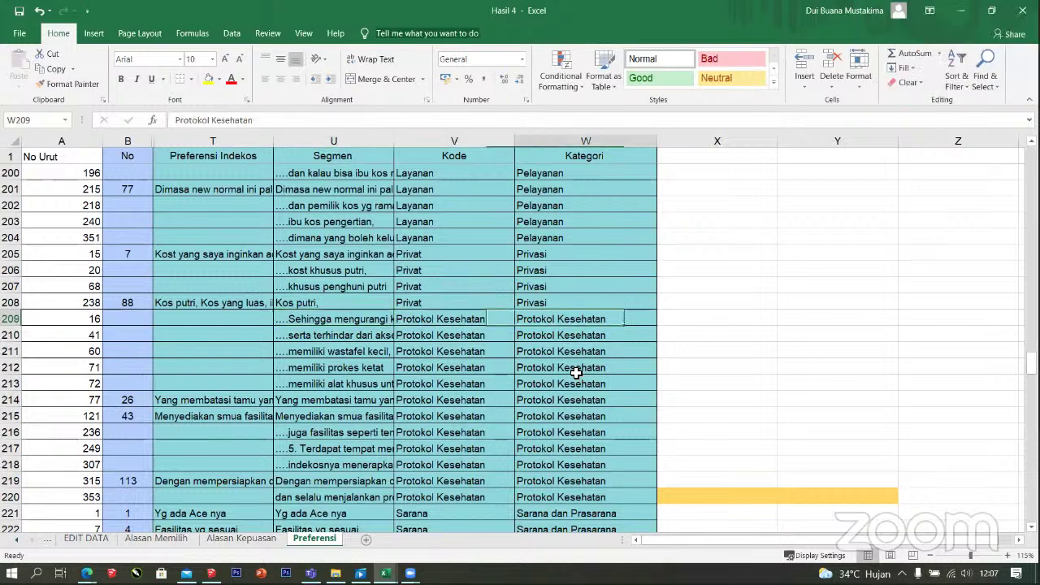
Check the rest of the Protokol Kesehatan group against its codes and segments through row 220
{"action": "key", "text": "Down"}
{"action": "key", "text": "Down"}
{"action": "key", "text": "Down"}
{"action": "key", "text": "Down"}
{"action": "key", "text": "Down"}
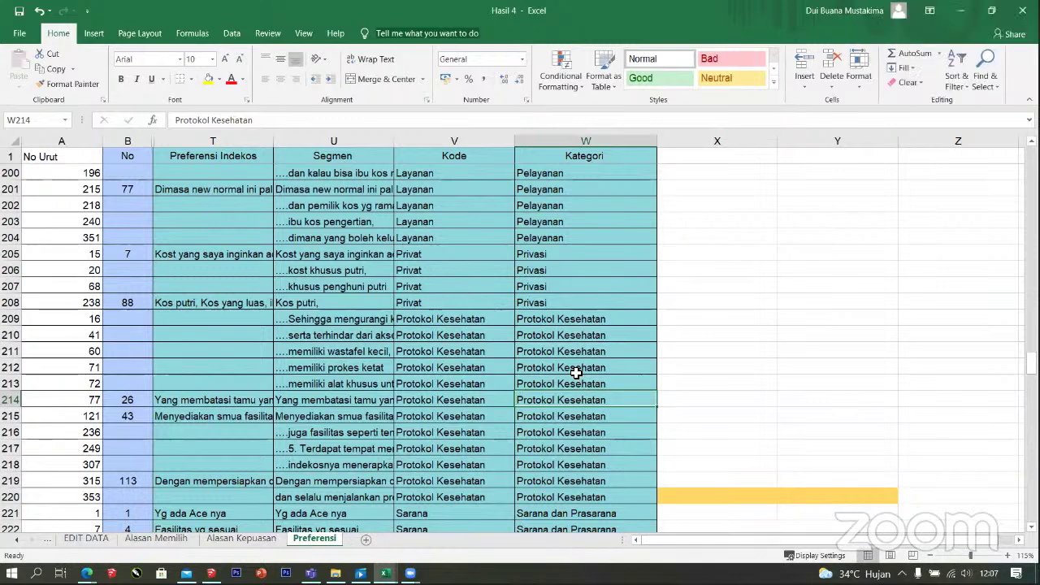
{"action": "key", "text": "Down"}
{"action": "key", "text": "Down"}
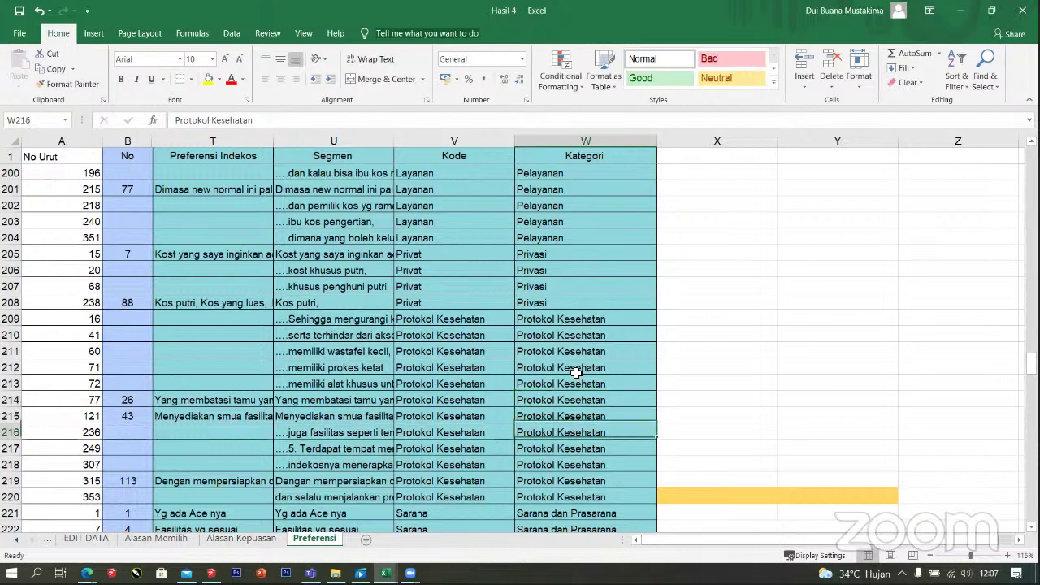
{"action": "key", "text": "Down"}
{"action": "key", "text": "Down"}
{"action": "key", "text": "Down"}
{"action": "key", "text": "Down"}
Review the Sarana dan Prasarana rows from 221 to 236, comparing the category with the codes Sarana and Prasarana
{"action": "key", "text": "Down"}
{"action": "key", "text": "Down"}
{"action": "key", "text": "Down"}
{"action": "key", "text": "Down"}
{"action": "key", "text": "Down"}
{"action": "key", "text": "Down"}
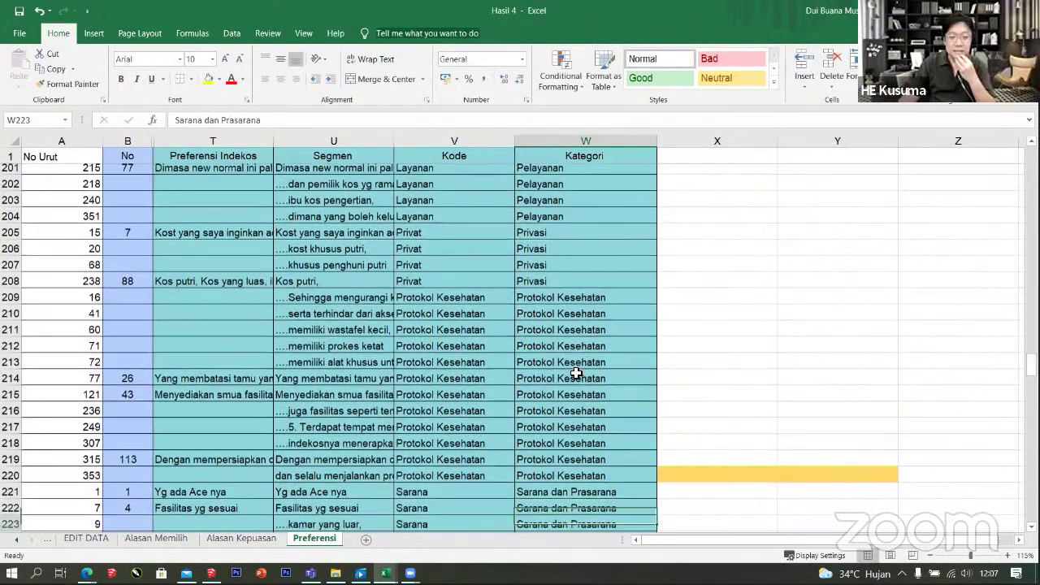
{"action": "key", "text": "Down"}
{"action": "key", "text": "Down"}
{"action": "key", "text": "Down"}
{"action": "key", "text": "Down"}
{"action": "key", "text": "Down"}
{"action": "key", "text": "Down"}
{"action": "key", "text": "Down"}
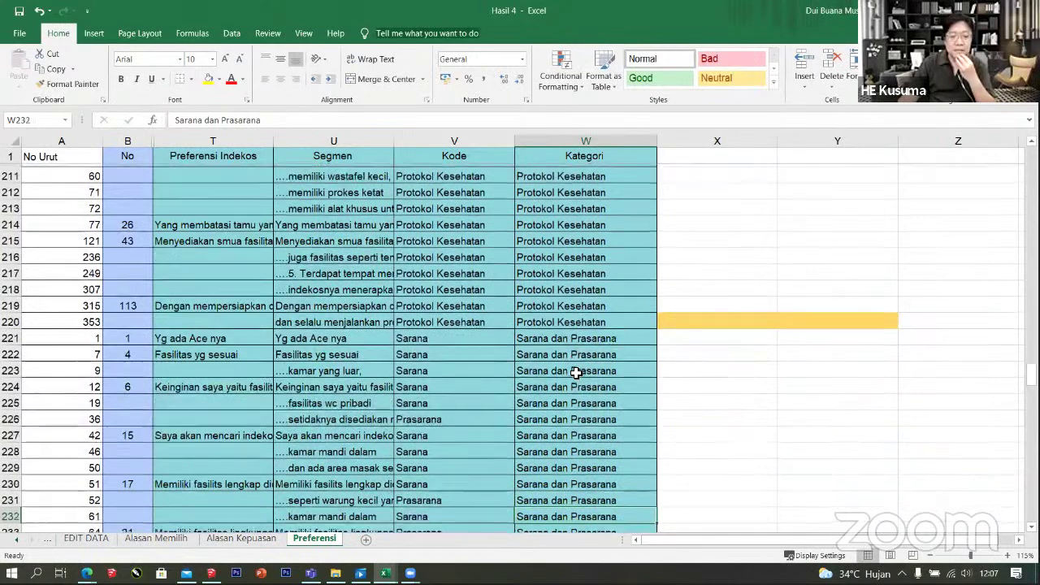
{"action": "key", "text": "Down"}
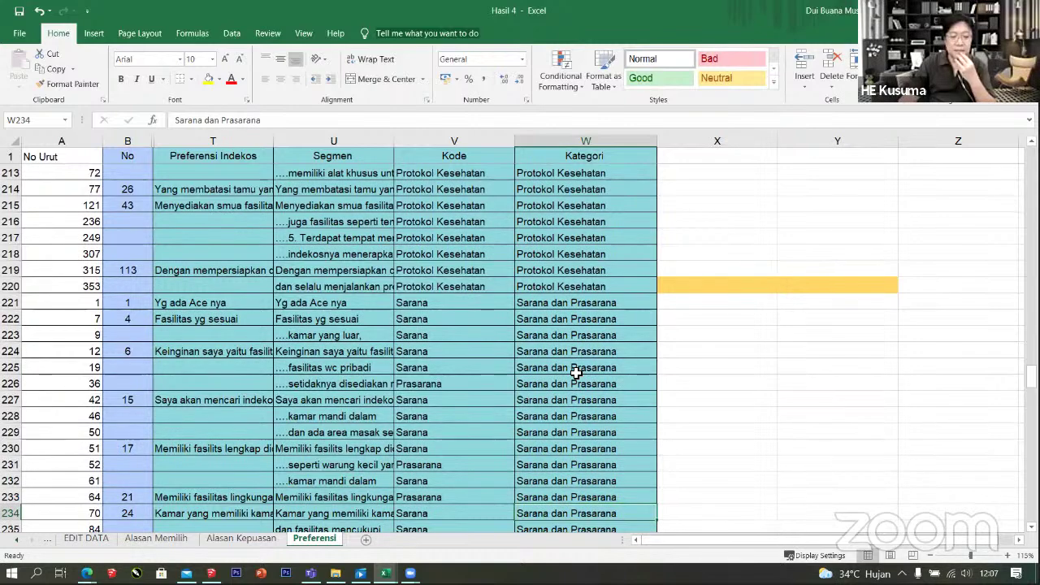
{"action": "key", "text": "Down"}
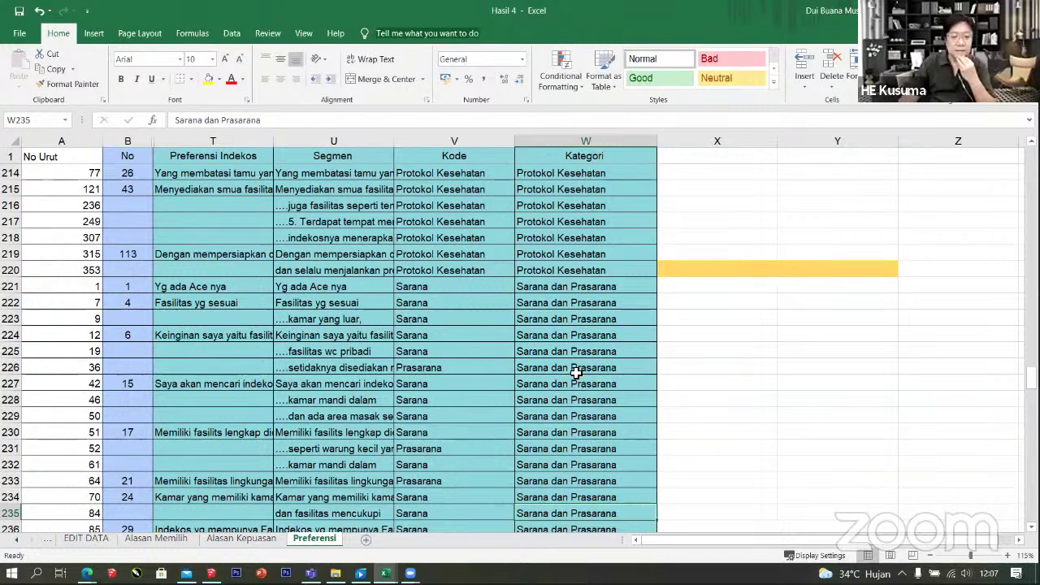
{"action": "key", "text": "Down"}
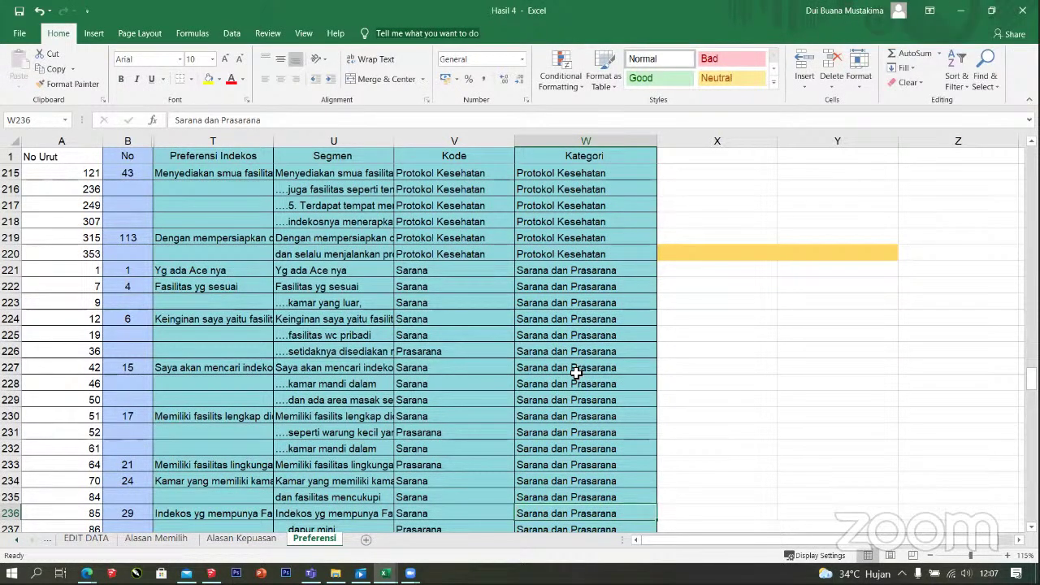
Review the rest of the Sarana dan Prasarana group against its Sarana and Prasarana codes, from row 237 to row 306
{"action": "key", "text": "Down"}
{"action": "key", "text": "Down"}
{"action": "key", "text": "Down"}
{"action": "key", "text": "Down"}
{"action": "key", "text": "Down"}
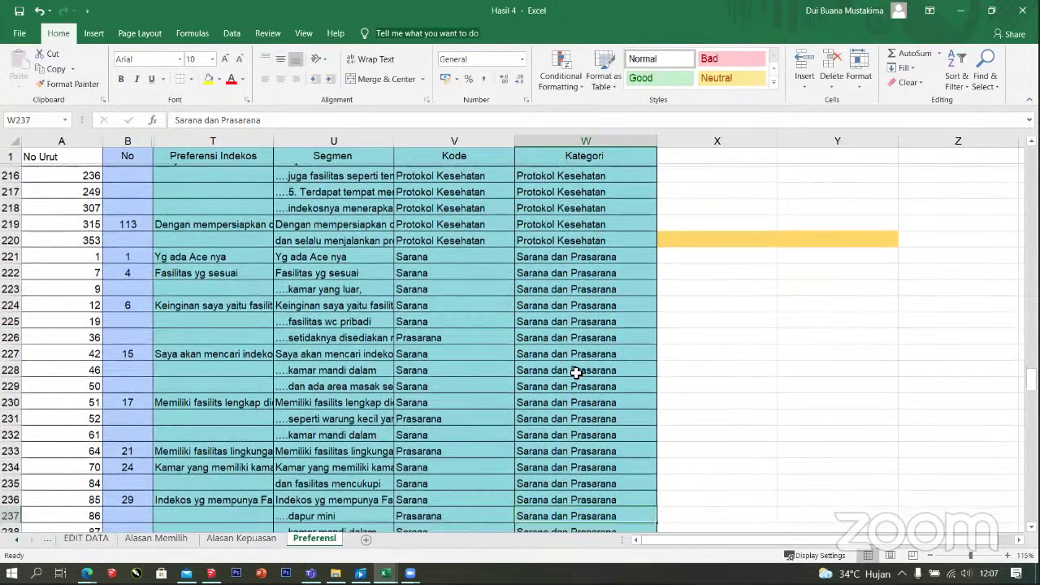
{"action": "key", "text": "Down"}
{"action": "key", "text": "Down"}
{"action": "key", "text": "Down"}
{"action": "key", "text": "Down"}
{"action": "key", "text": "Down"}
{"action": "key", "text": "Down"}
{"action": "key", "text": "Down"}
{"action": "key", "text": "Down"}
{"action": "key", "text": "Down"}
{"action": "key", "text": "Down"}
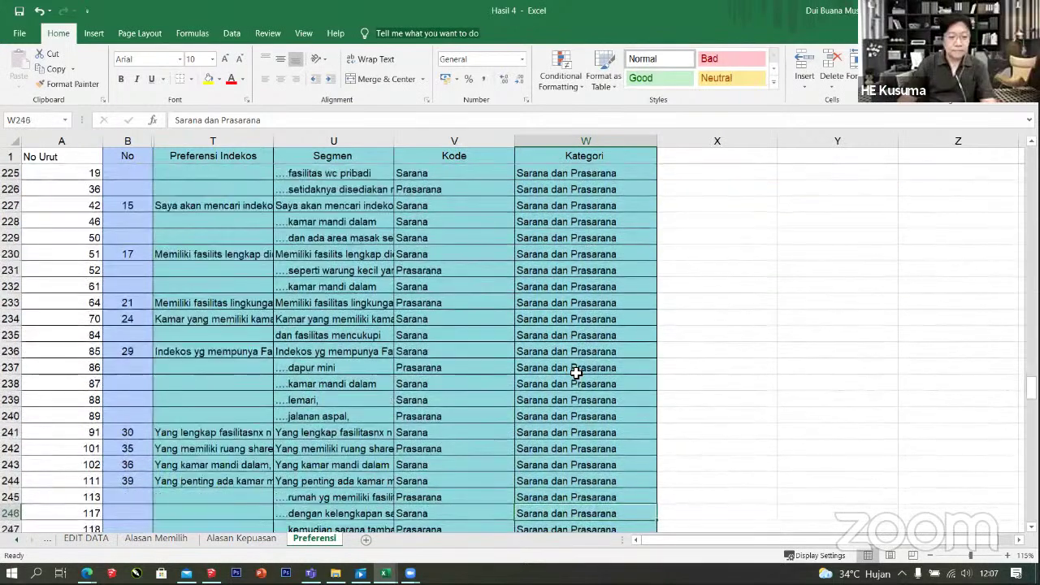
{"action": "key", "text": "Down"}
{"action": "key", "text": "Down"}
{"action": "key", "text": "Down"}
{"action": "key", "text": "Down"}
{"action": "key", "text": "Down"}
{"action": "key", "text": "Down"}
{"action": "key", "text": "Down"}
{"action": "key", "text": "Down"}
{"action": "key", "text": "Down"}
{"action": "key", "text": "Down"}
{"action": "key", "text": "Down"}
{"action": "key", "text": "Down"}
{"action": "key", "text": "Down"}
{"action": "key", "text": "Down"}
{"action": "key", "text": "Down"}
{"action": "key", "text": "Down"}
{"action": "key", "text": "Down"}
{"action": "key", "text": "Down"}
{"action": "key", "text": "Down"}
{"action": "key", "text": "Down"}
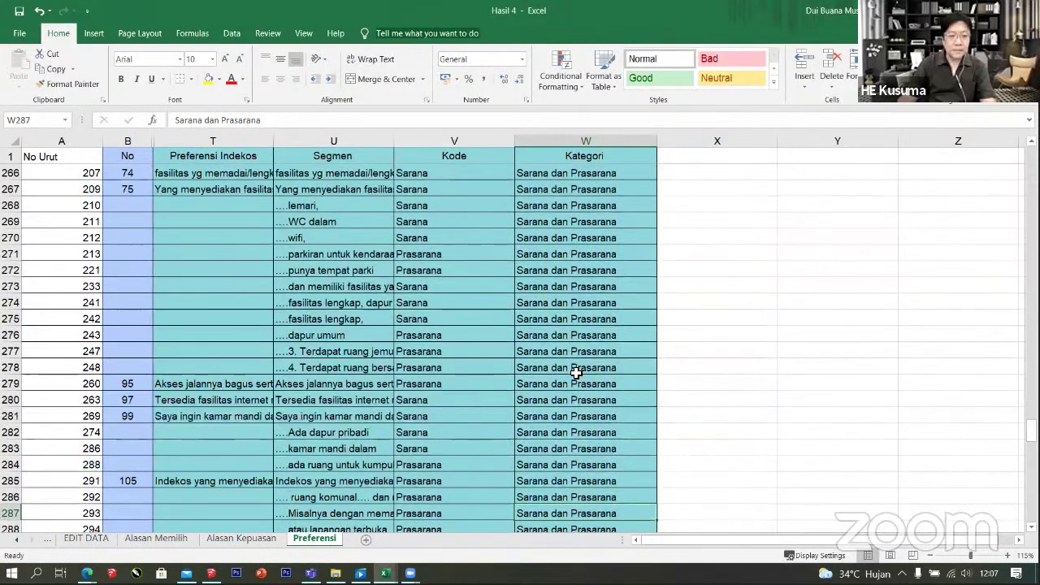
{"action": "key", "text": "Down"}
{"action": "key", "text": "Down"}
{"action": "key", "text": "Down"}
{"action": "key", "text": "Down"}
{"action": "key", "text": "Down"}
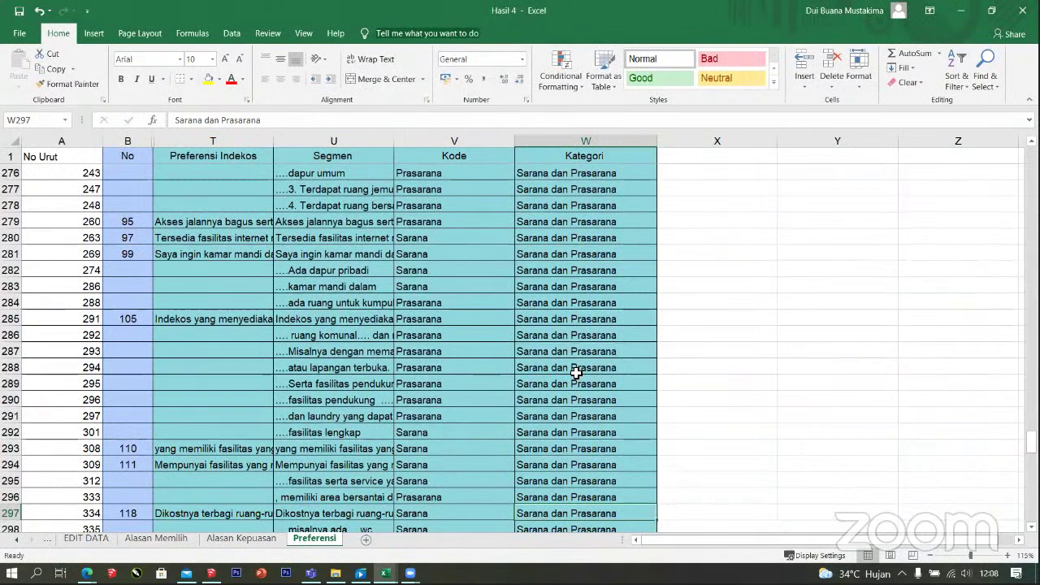
{"action": "key", "text": "Down"}
{"action": "key", "text": "Down"}
{"action": "key", "text": "Down"}
{"action": "key", "text": "Down"}
{"action": "key", "text": "Down"}
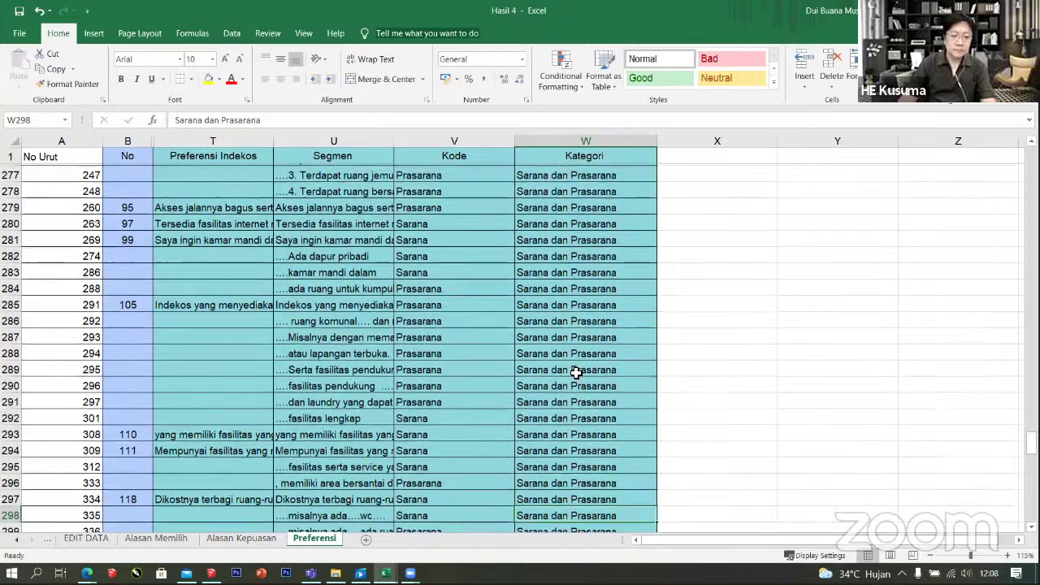
{"action": "key", "text": "Down"}
{"action": "key", "text": "Down"}
{"action": "key", "text": "Down"}
{"action": "key", "text": "Down"}
{"action": "key", "text": "Down"}
{"action": "key", "text": "Down"}
{"action": "key", "text": "Down"}
{"action": "key", "text": "Down"}
{"action": "key", "text": "Down"}
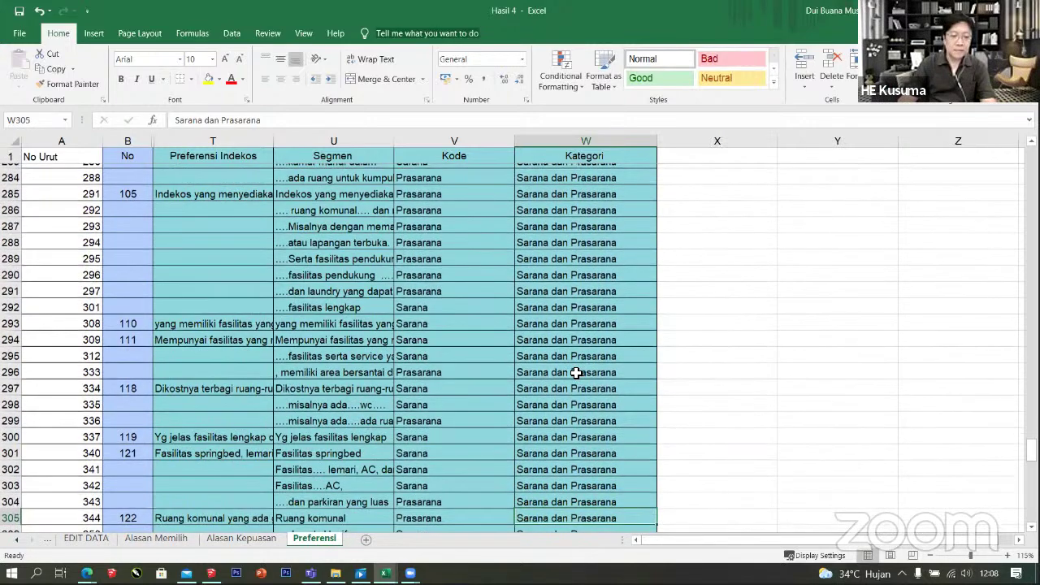
Replace the Kategori of row 307, coded Sirkulasi Manusia, with Kemudahan
{"action": "key", "text": "Up"}
{"action": "key", "text": "Up"}
{"action": "key", "text": "Up"}
{"action": "key", "text": "Up"}
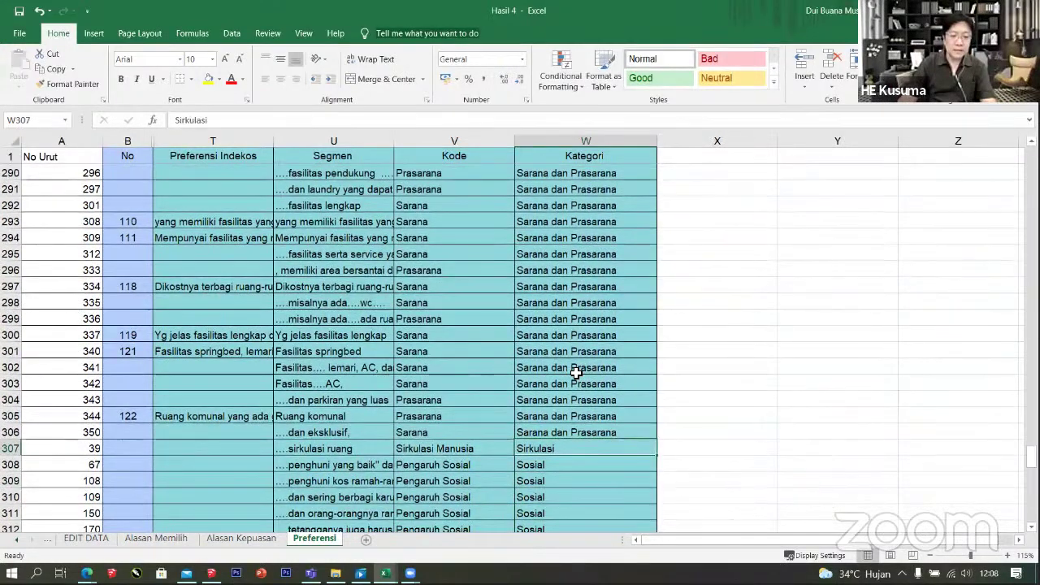
{"action": "key", "text": "F2"}
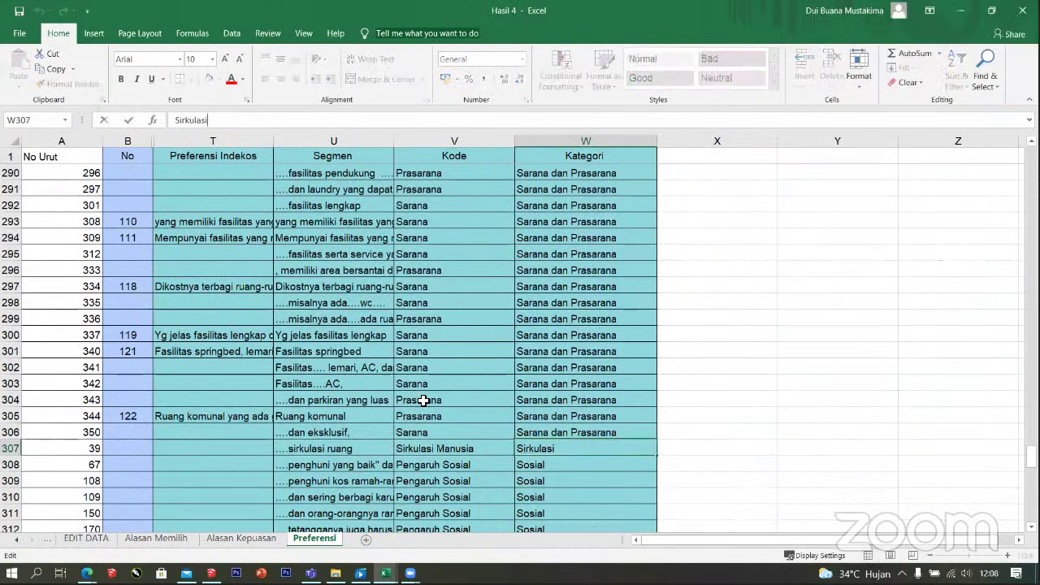
{"action": "key", "text": "BackSpace"}
{"action": "key", "text": "BackSpace"}
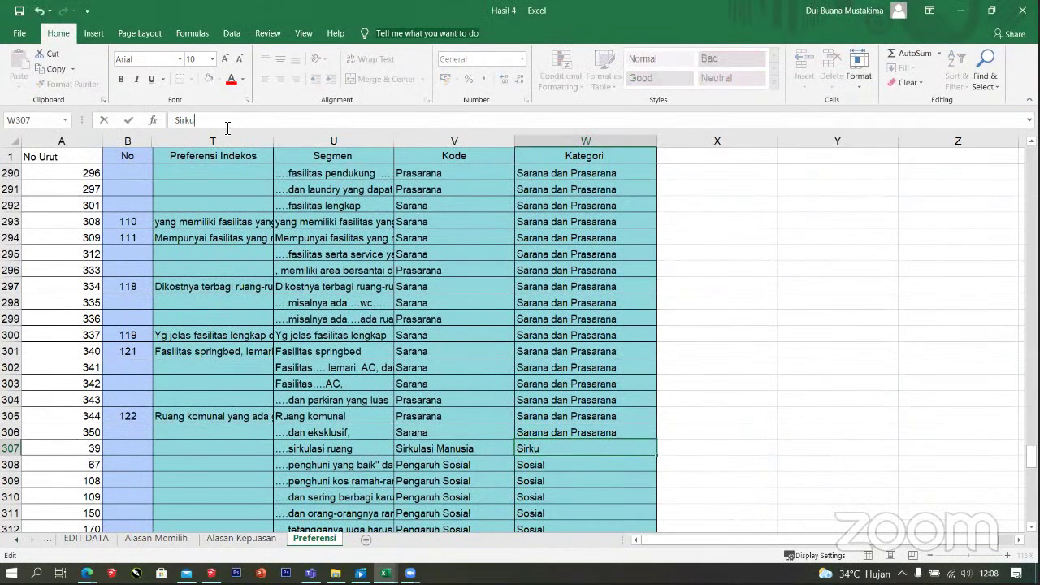
{"action": "key", "text": "BackSpace"}
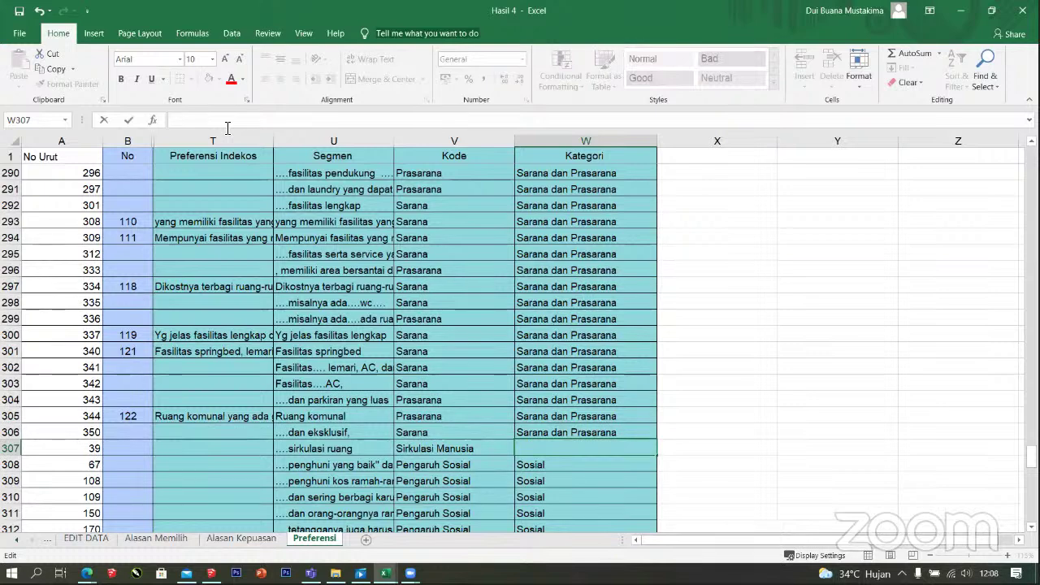
{"action": "type", "text": "Kemudahan"}
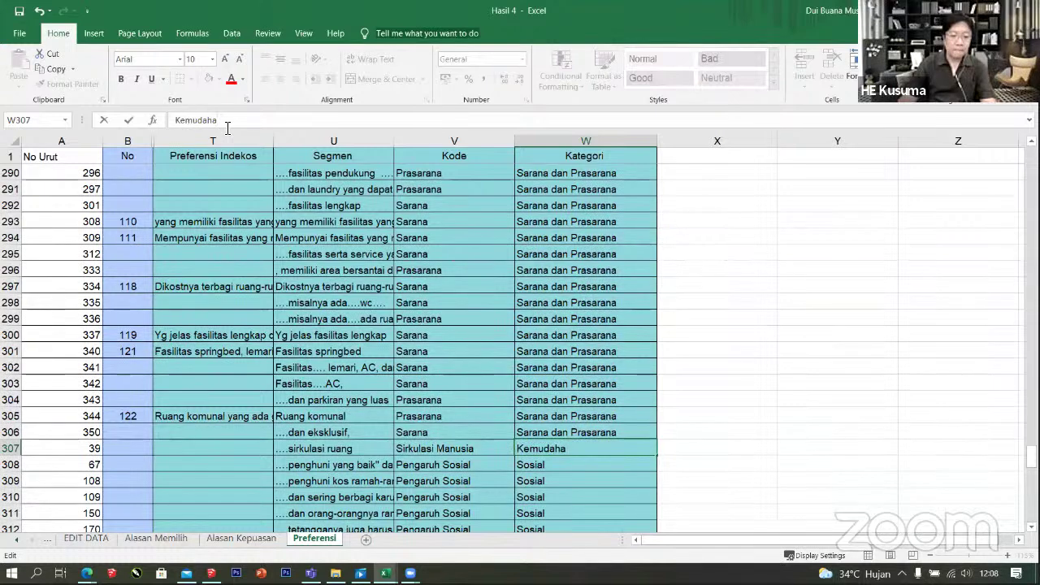
{"action": "key", "text": "Return"}
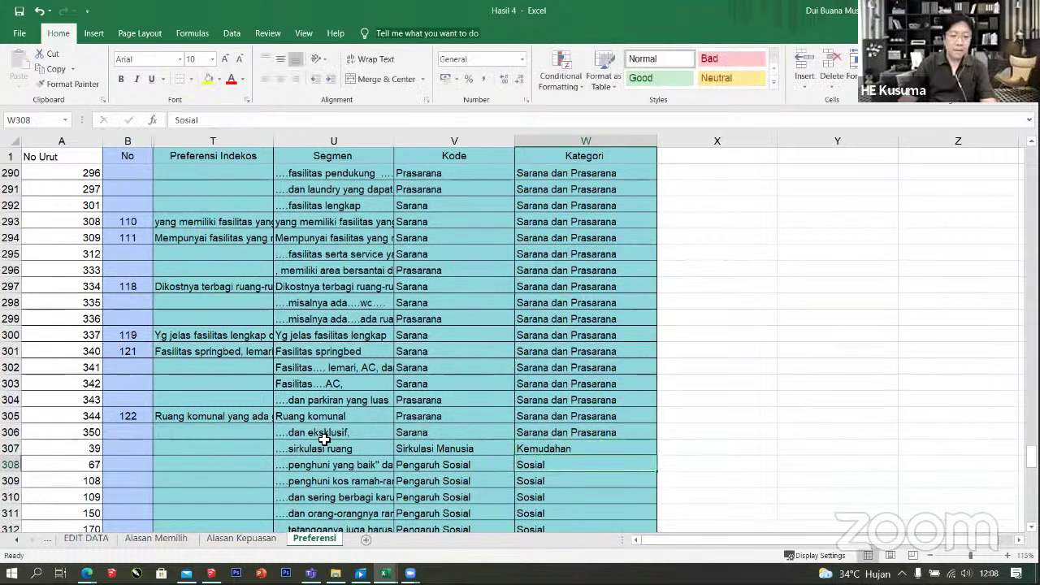
Recheck row 307's category against its segment and code, and review the Sosial rows 308 to 312 coded Pengaruh Sosial
{"action": "left_click", "coordinate": [565, 448]}
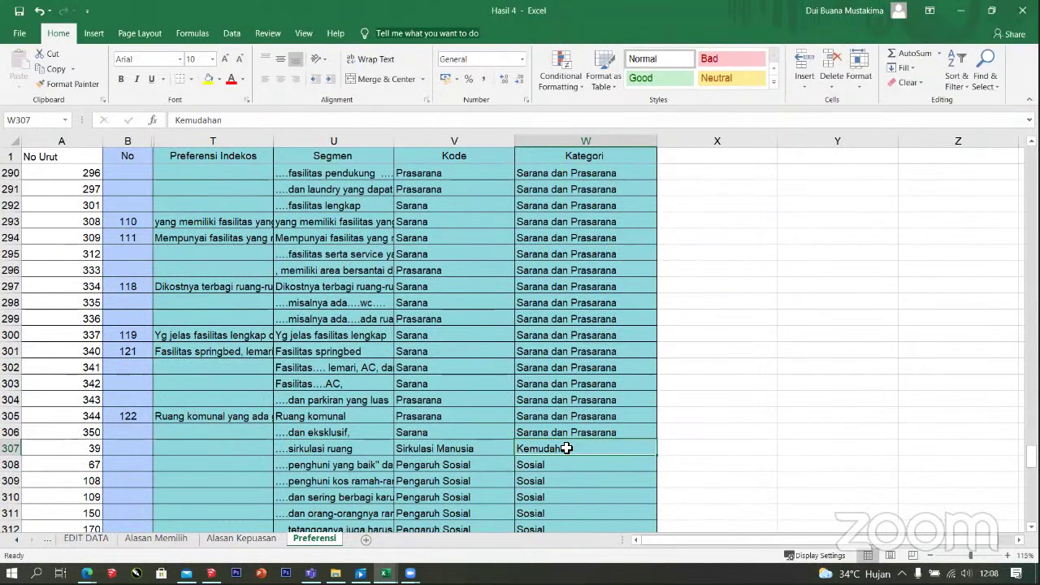
{"action": "key", "text": "Left"}
{"action": "key", "text": "Left"}
{"action": "key", "text": "Right"}
{"action": "key", "text": "Right"}
{"action": "key", "text": "Down"}
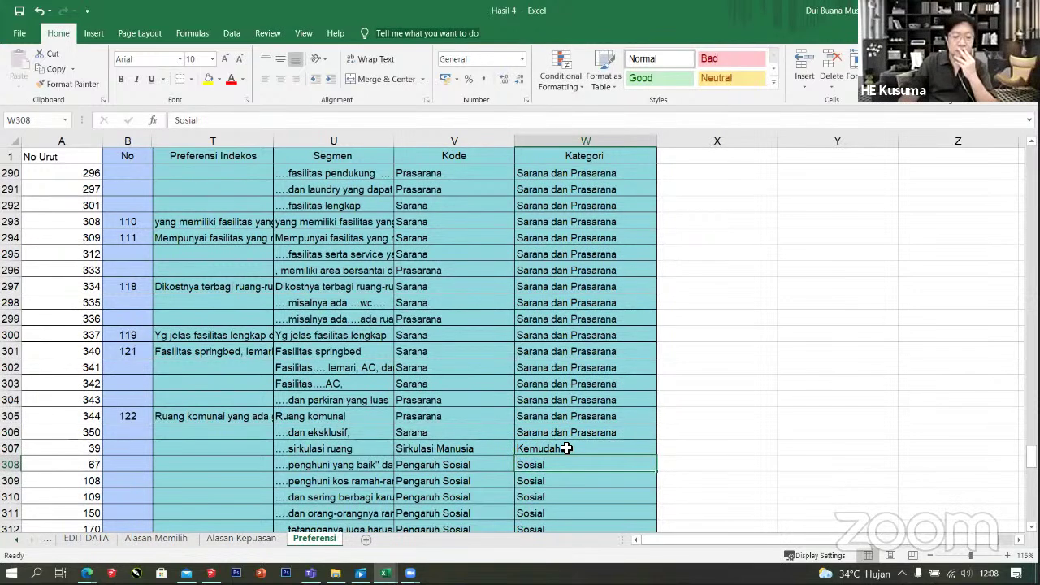
{"action": "key", "text": "Down"}
{"action": "key", "text": "Down"}
{"action": "key", "text": "Down"}
{"action": "key", "text": "Down"}
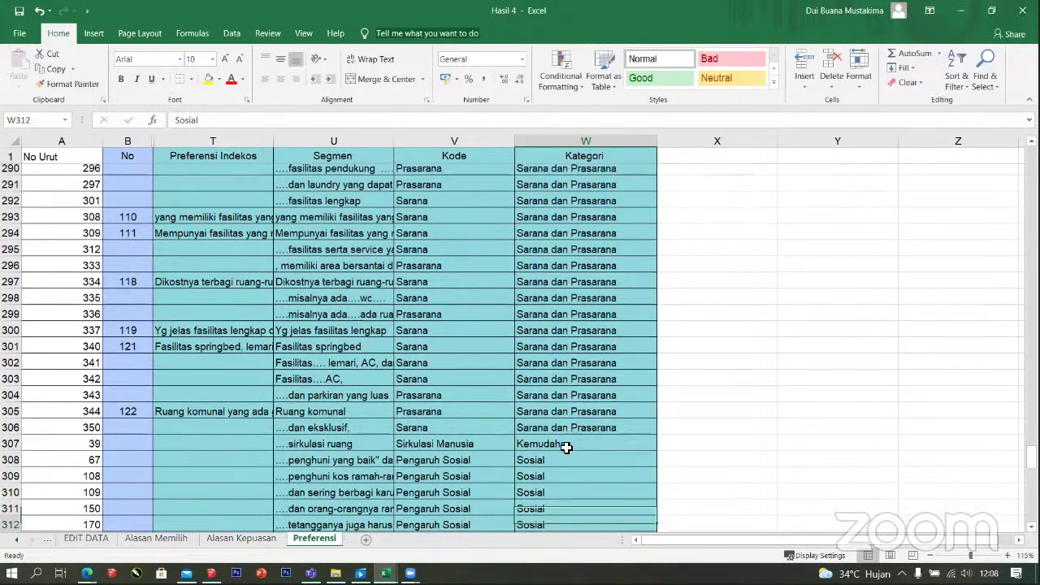
Review the Utilitas category against its codes and segments from row 313 to row 355, continuing to the end of the data
{"action": "key", "text": "Down"}
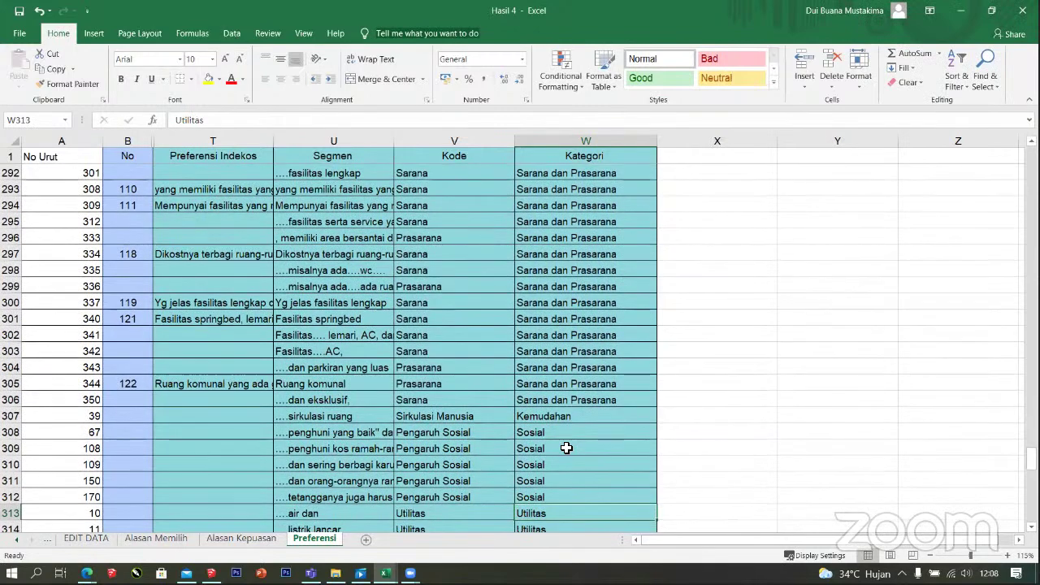
{"action": "key", "text": "Down"}
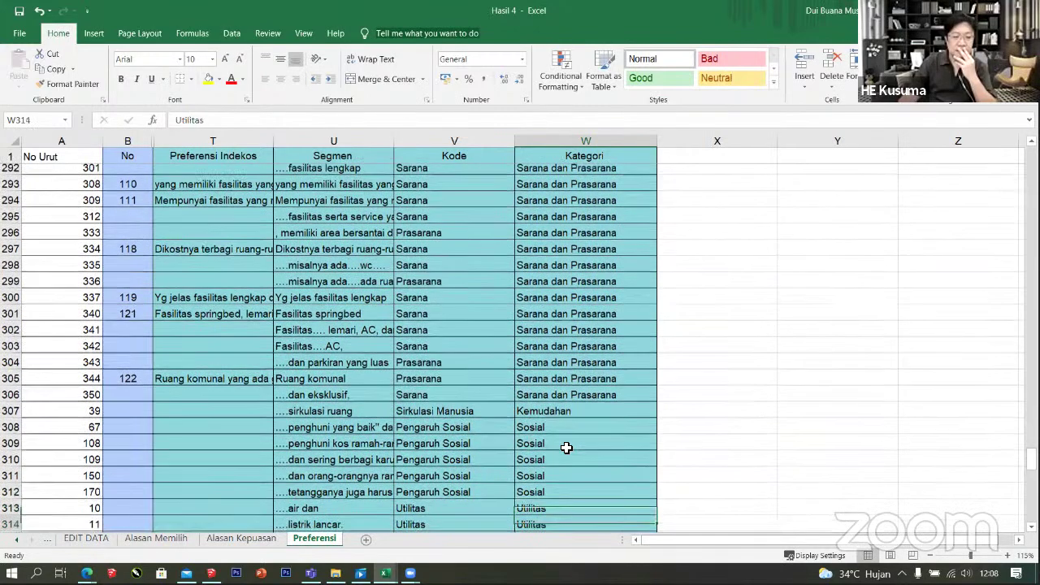
{"action": "key", "text": "Down"}
{"action": "key", "text": "Down"}
{"action": "key", "text": "Down"}
{"action": "key", "text": "Down"}
{"action": "key", "text": "Down"}
{"action": "key", "text": "Down"}
{"action": "key", "text": "Down"}
{"action": "key", "text": "Down"}
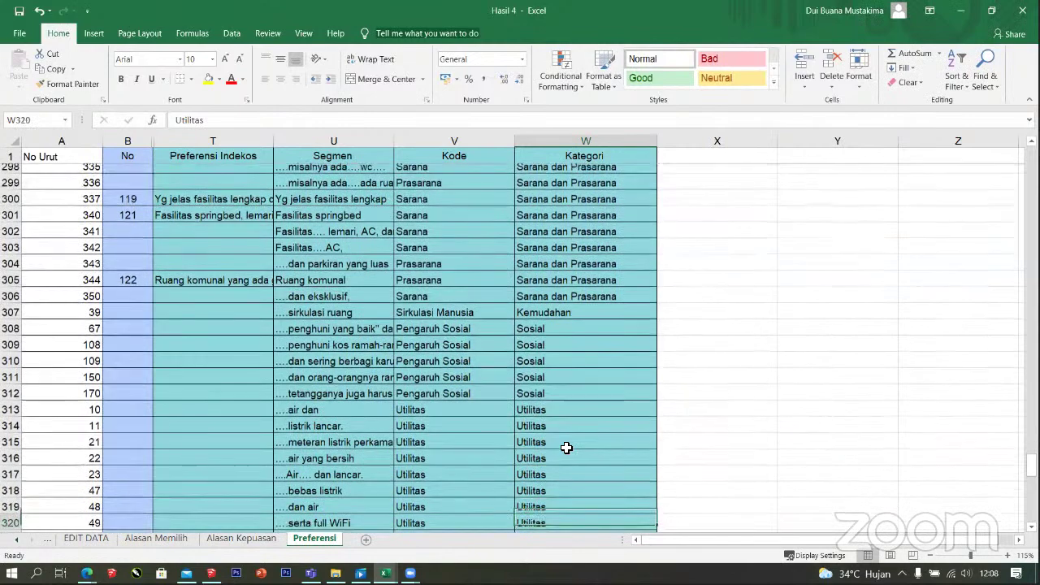
{"action": "key", "text": "Down"}
{"action": "key", "text": "Down"}
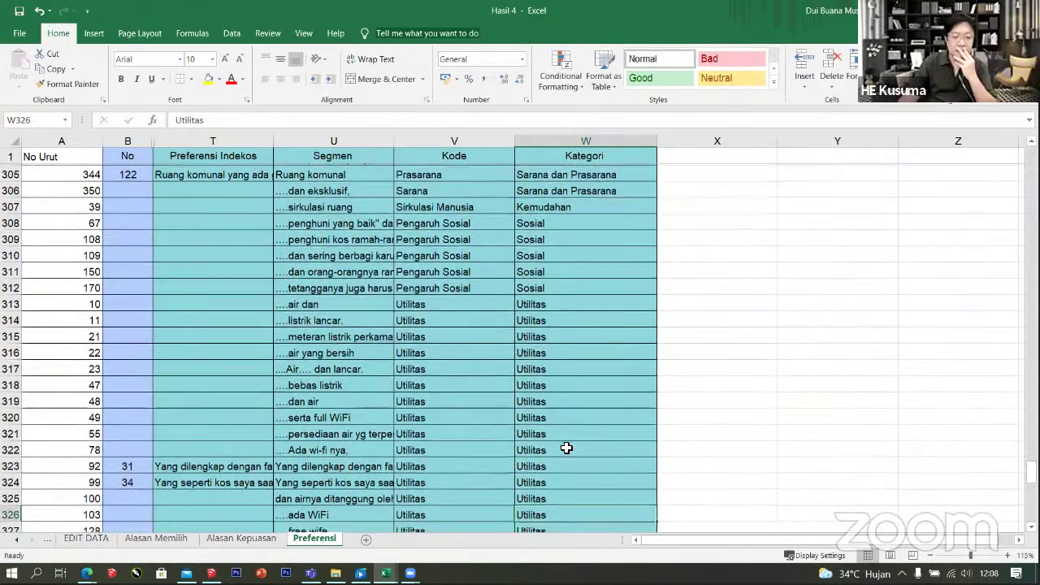
{"action": "key", "text": "Down"}
{"action": "key", "text": "Down"}
{"action": "key", "text": "Down"}
{"action": "key", "text": "Down"}
{"action": "key", "text": "Down"}
{"action": "key", "text": "Down"}
{"action": "key", "text": "Down"}
{"action": "key", "text": "Down"}
{"action": "key", "text": "Down"}
{"action": "key", "text": "Down"}
{"action": "key", "text": "Down"}
{"action": "key", "text": "Down"}
{"action": "key", "text": "Down"}
{"action": "key", "text": "Down"}
{"action": "key", "text": "Down"}
{"action": "key", "text": "Down"}
{"action": "key", "text": "Down"}
{"action": "key", "text": "Down"}
{"action": "key", "text": "Down"}
{"action": "key", "text": "Down"}
{"action": "key", "text": "Down"}
{"action": "key", "text": "Down"}
{"action": "key", "text": "Down"}
{"action": "key", "text": "Down"}
{"action": "key", "text": "Down"}
{"action": "key", "text": "Down"}
{"action": "key", "text": "Down"}
{"action": "key", "text": "Down"}
{"action": "key", "text": "Down"}
{"action": "key", "text": "Down"}
{"action": "key", "text": "Down"}
{"action": "key", "text": "Down"}
{"action": "key", "text": "Down"}
{"action": "key", "text": "Down"}
{"action": "key", "text": "Down"}
{"action": "key", "text": "Down"}
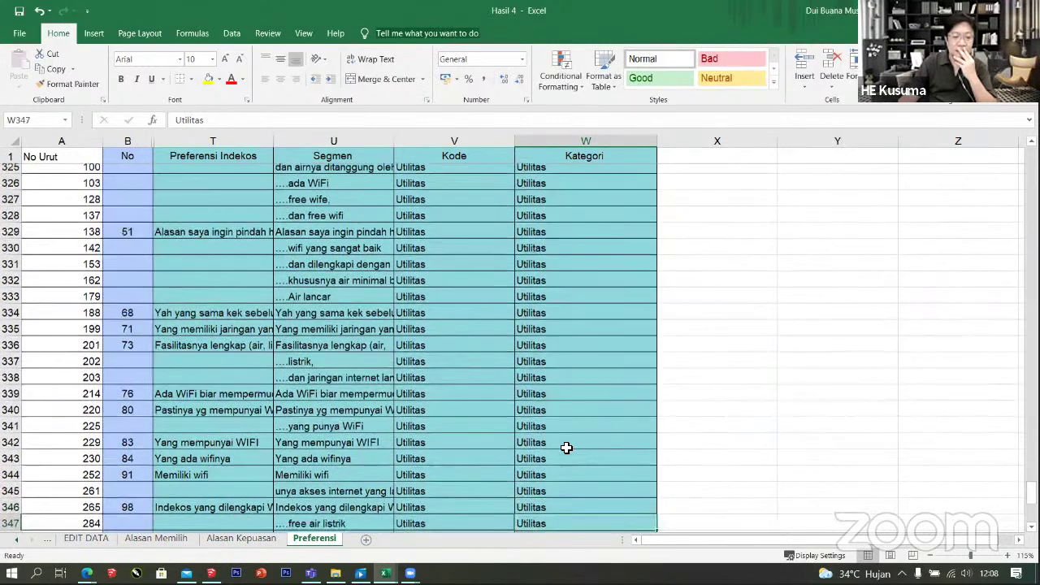
{"action": "key", "text": "Down"}
{"action": "key", "text": "Down"}
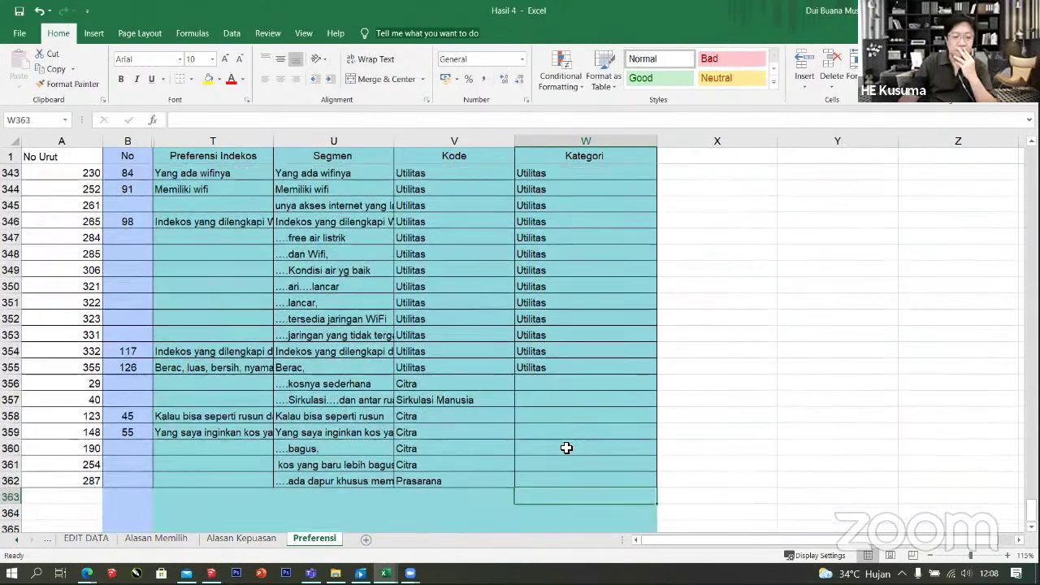
Look over the codes and segments of the rows without a category, from row 356 to row 362
{"action": "key", "text": "Up"}
{"action": "key", "text": "Up"}
{"action": "key", "text": "Up"}
{"action": "key", "text": "Up"}
{"action": "key", "text": "Up"}
{"action": "key", "text": "Up"}
{"action": "key", "text": "Up"}
{"action": "key", "text": "Down"}
{"action": "key", "text": "Down"}
{"action": "key", "text": "Down"}
{"action": "key", "text": "Down"}
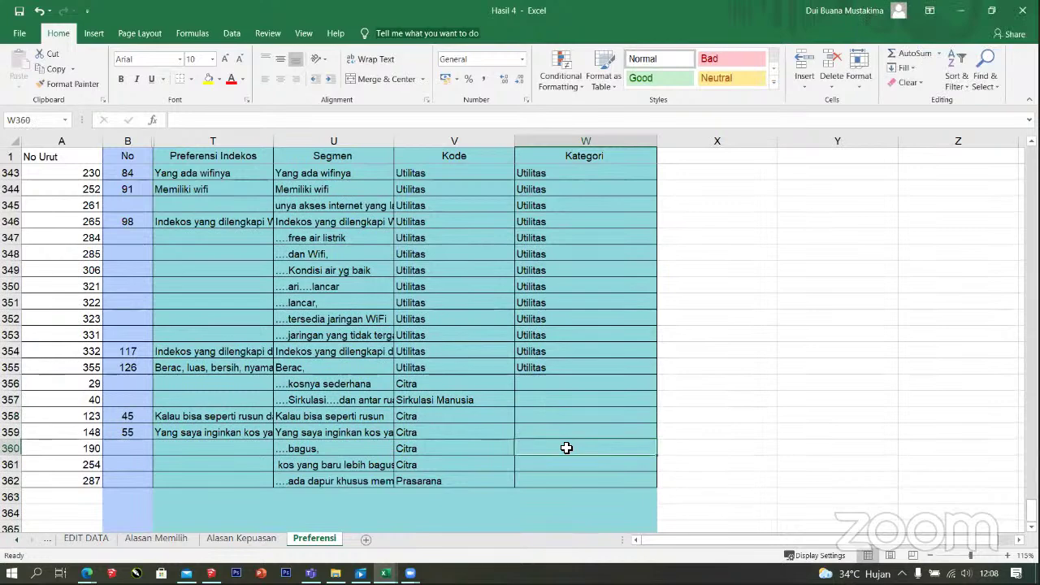
{"action": "key", "text": "Up"}
{"action": "key", "text": "Up"}
{"action": "key", "text": "Up"}
{"action": "key", "text": "Up"}
{"action": "key", "text": "Up"}
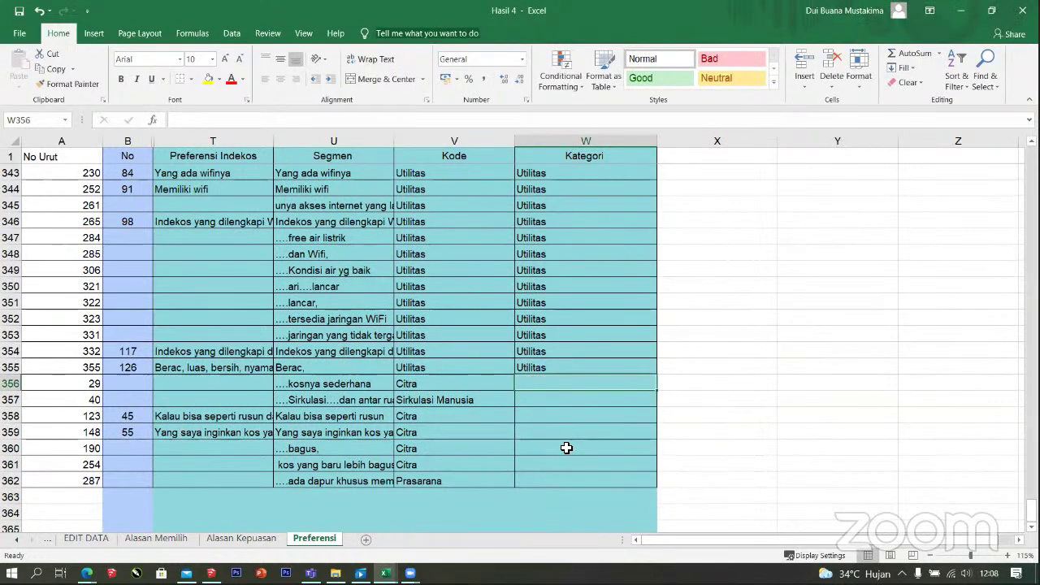
Check the segment and Citra code of row 356 and enter Kualitas Visual as its Kategori
{"action": "key", "text": "Left"}
{"action": "key", "text": "Left"}
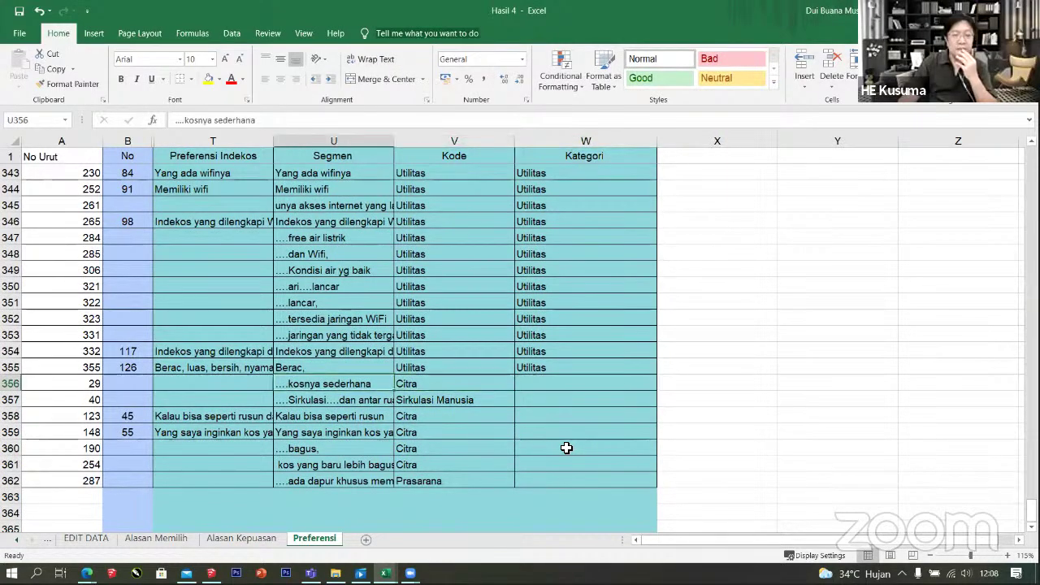
{"action": "key", "text": "Right"}
{"action": "key", "text": "Right"}
{"action": "key", "text": "Left"}
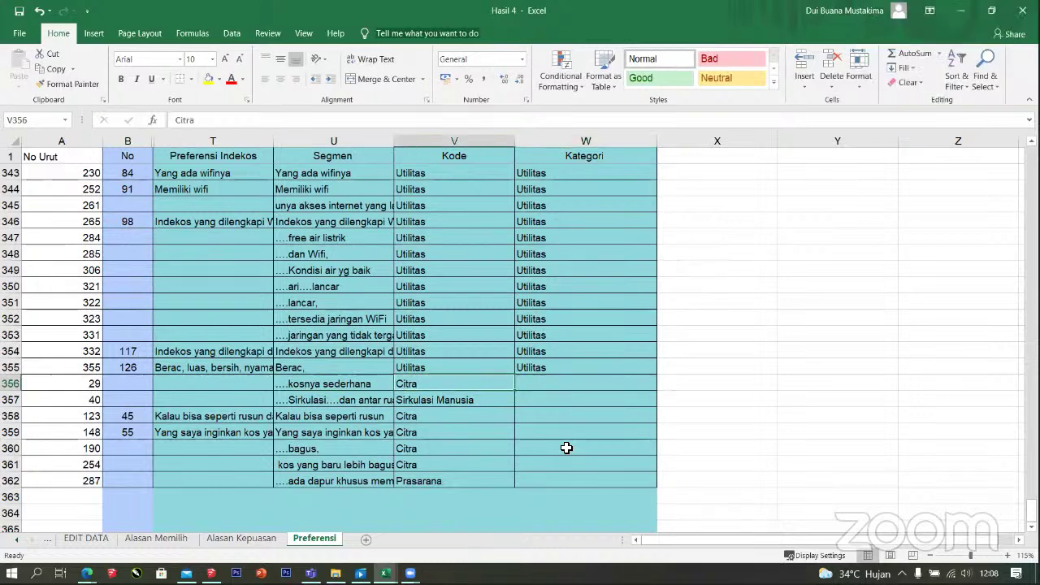
{"action": "key", "text": "Right"}
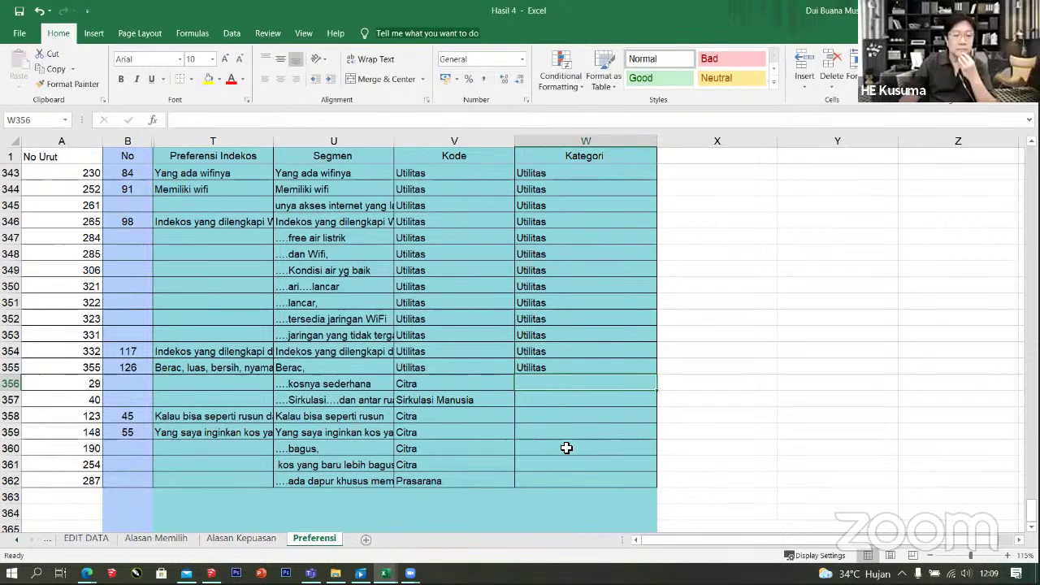
{"action": "type", "text": "Kuali"}
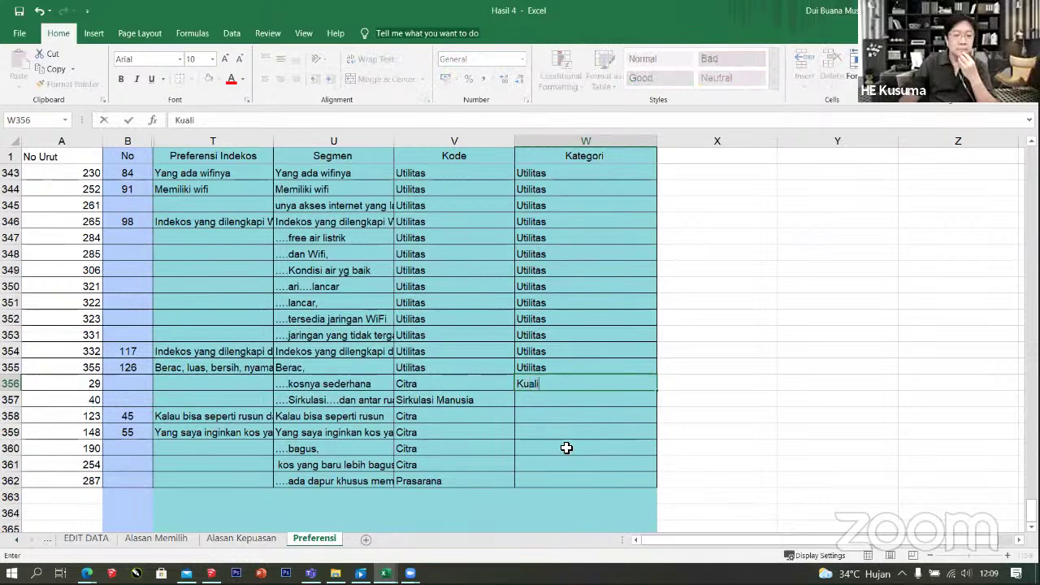
{"action": "type", "text": "tas Visual"}
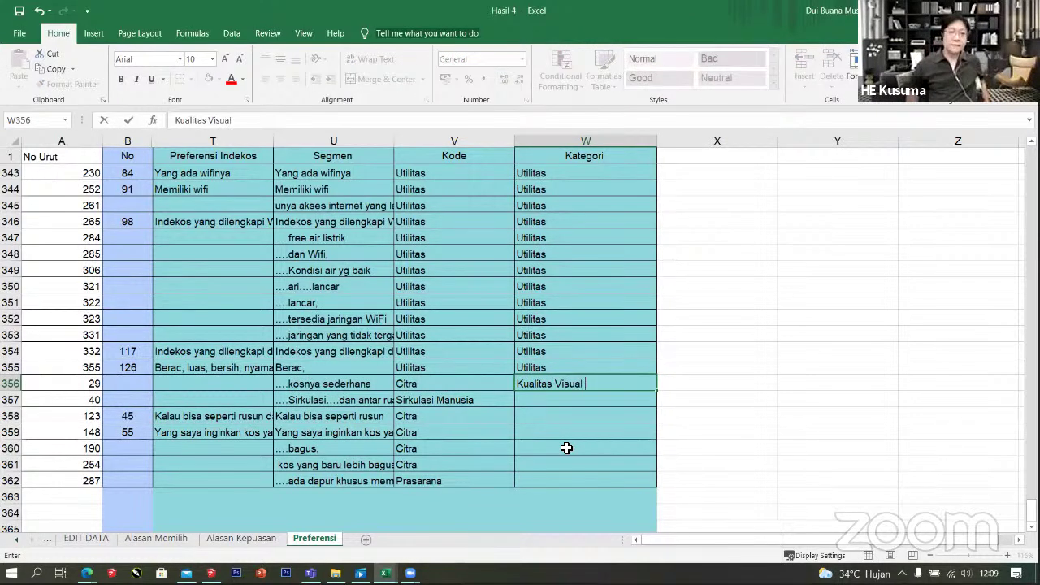
{"action": "key", "text": "Return"}
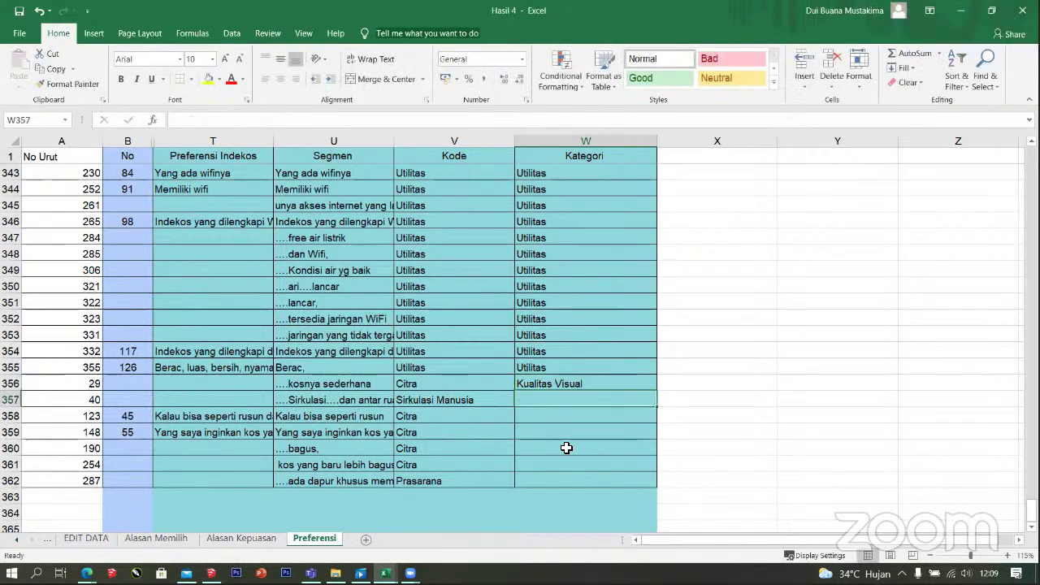
Compare the Kualitas Visual category with the segment in U356, then examine the segment and Citra code of row 360
{"action": "left_click", "coordinate": [556, 386]}
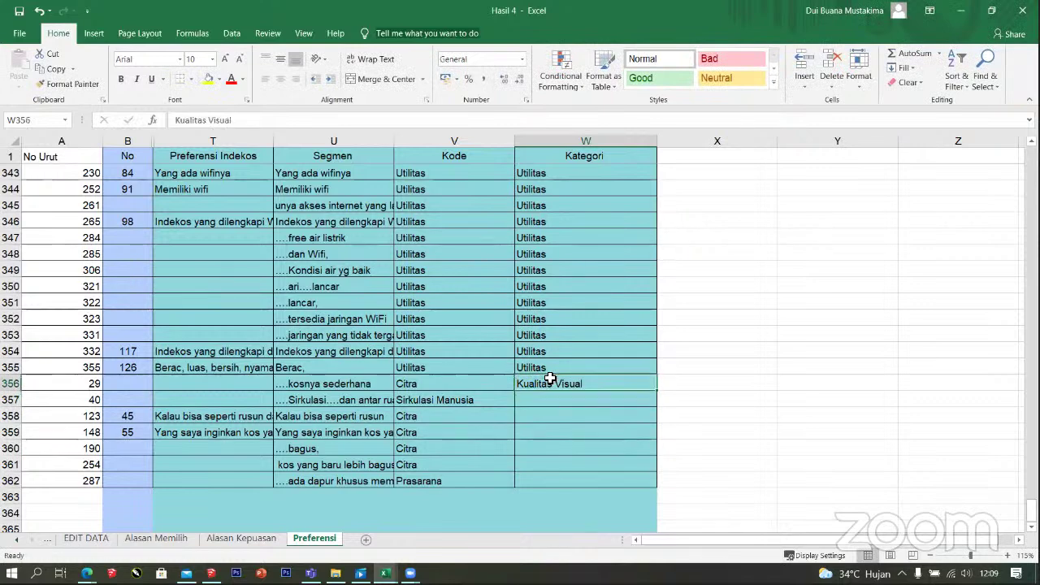
{"action": "left_click", "coordinate": [364, 385]}
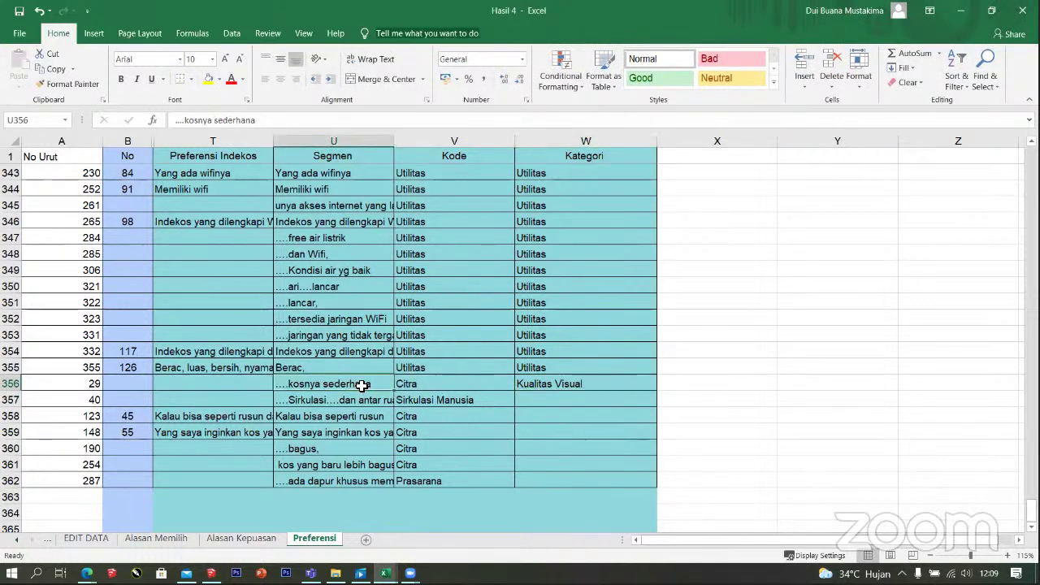
{"action": "left_click", "coordinate": [328, 448]}
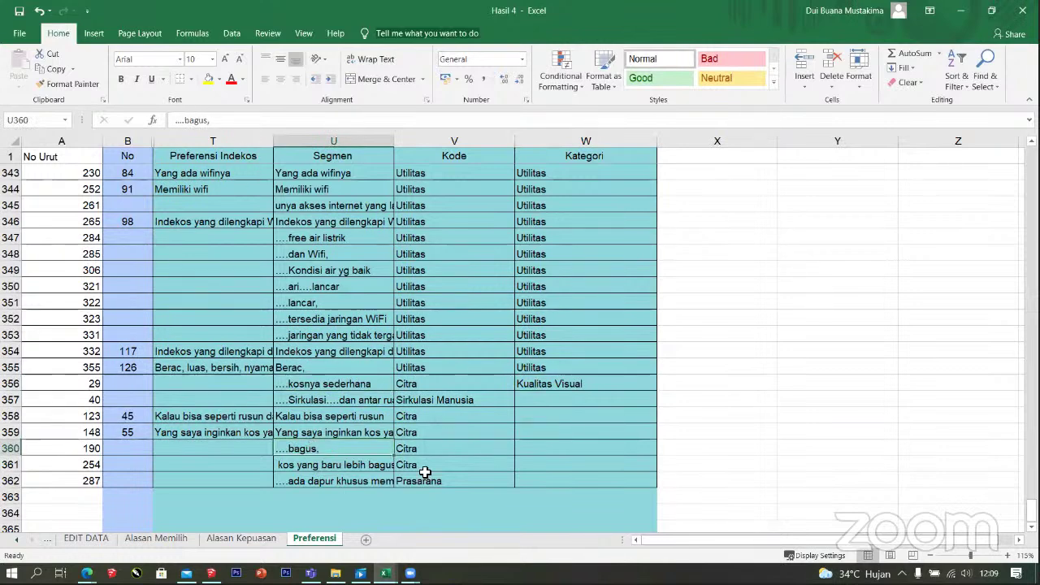
{"action": "left_click_drag", "start_coordinate": [425, 472], "coordinate": [425, 456]}
{"action": "left_click", "coordinate": [384, 445]}
{"action": "left_click", "coordinate": [425, 445]}
{"action": "key", "text": "ctrl+d"}
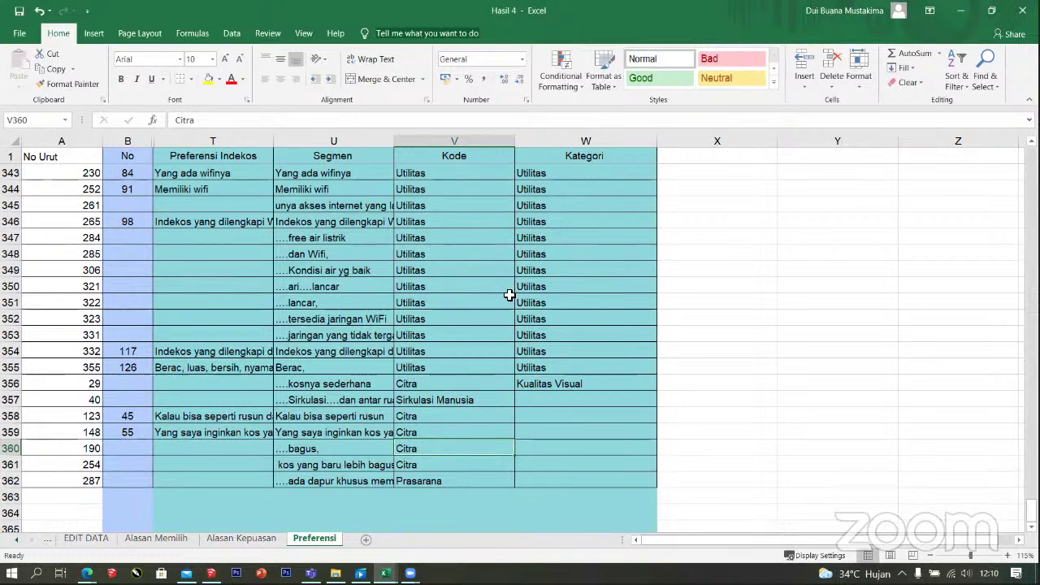
{"action": "scroll", "coordinate": [475, 401], "scroll_direction": "down", "scroll_amount": 1}
{"action": "scroll", "coordinate": [475, 401], "scroll_direction": "down", "scroll_amount": 1}
{"action": "scroll", "coordinate": [474, 399], "scroll_direction": "up", "scroll_amount": 1}
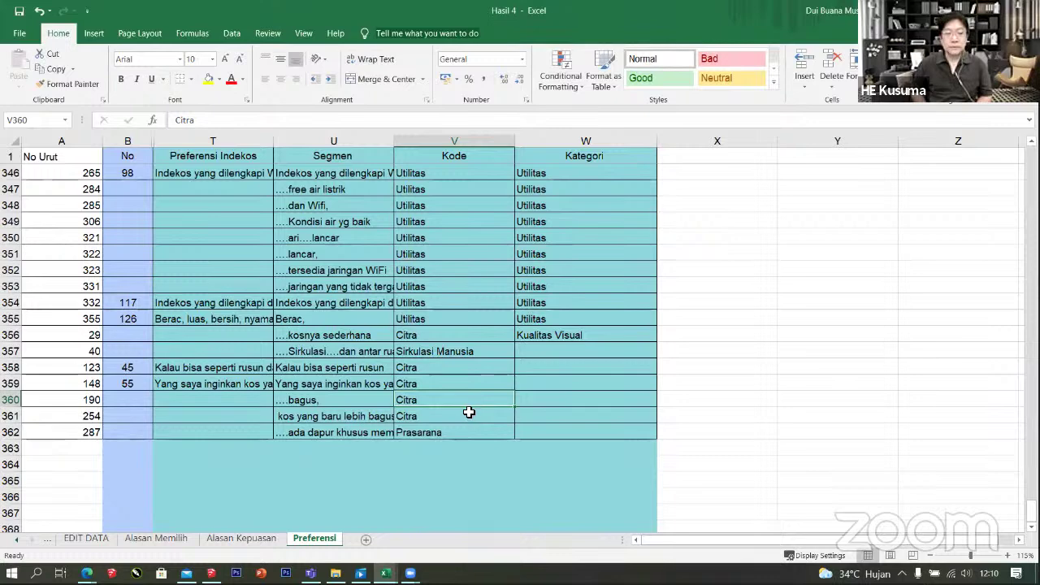
{"action": "scroll", "coordinate": [469, 412], "scroll_direction": "up", "scroll_amount": 1}
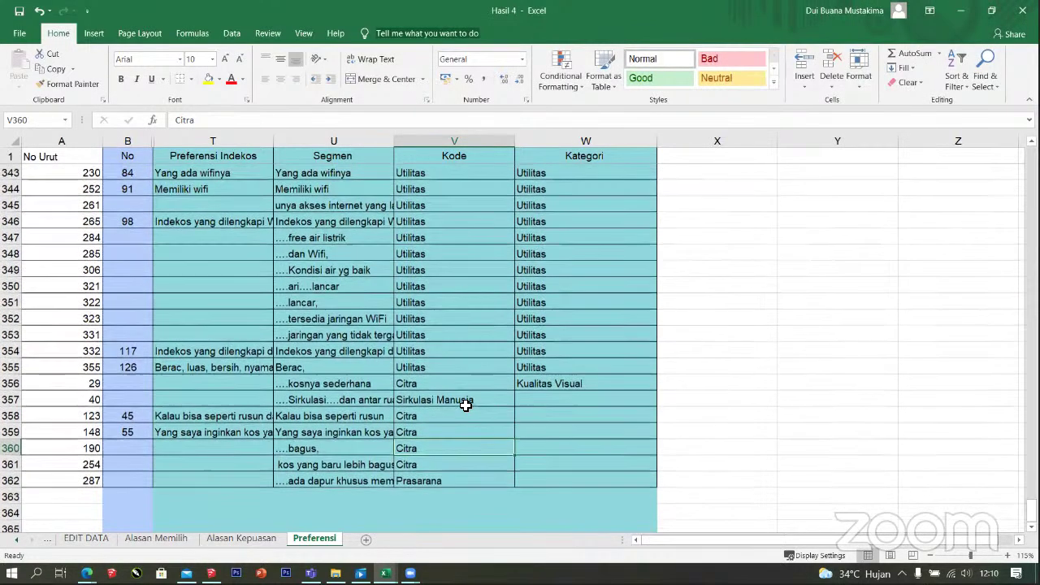
Look over the empty Kategori cells W357 to W362 beside their codes, returning to the last Utilitas row, W355
{"action": "left_click", "coordinate": [542, 411]}
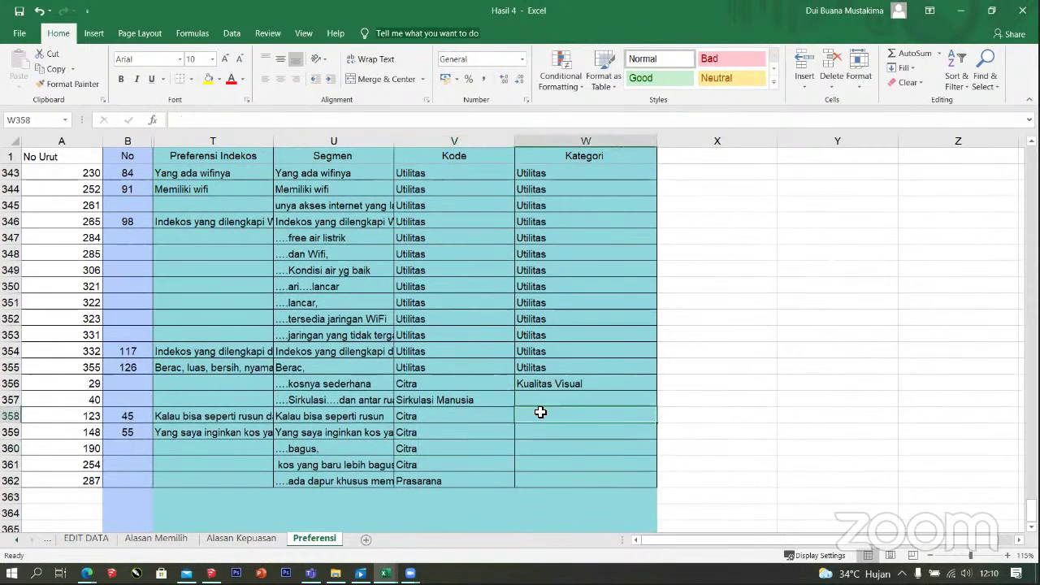
{"action": "scroll", "coordinate": [501, 425], "scroll_direction": "down", "scroll_amount": 1}
{"action": "left_click", "coordinate": [540, 402]}
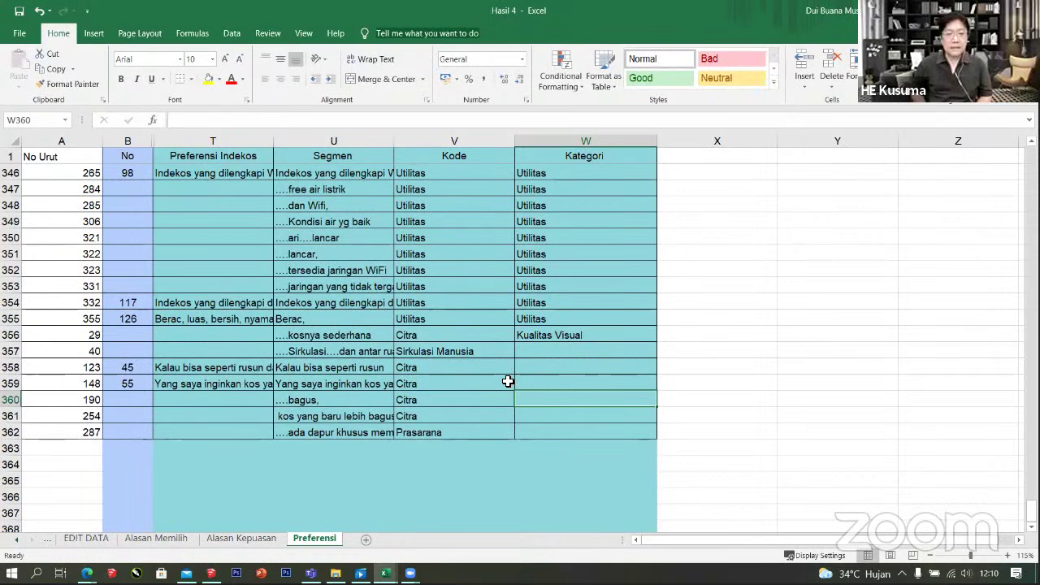
{"action": "scroll", "coordinate": [508, 381], "scroll_direction": "up", "scroll_amount": 1}
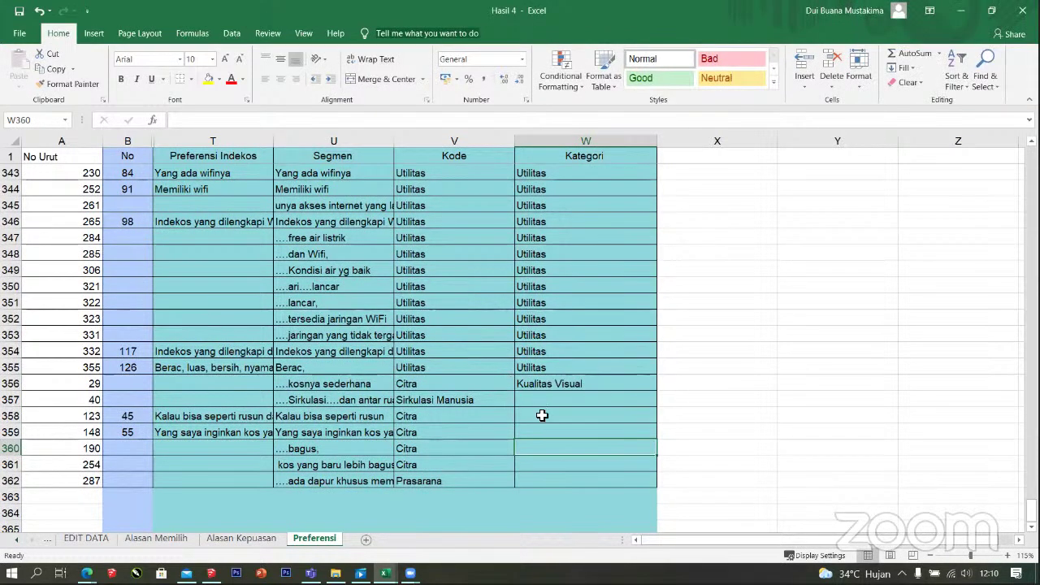
{"action": "key", "text": "Up"}
{"action": "key", "text": "Up"}
{"action": "key", "text": "Up"}
{"action": "key", "text": "Up"}
{"action": "key", "text": "Up"}
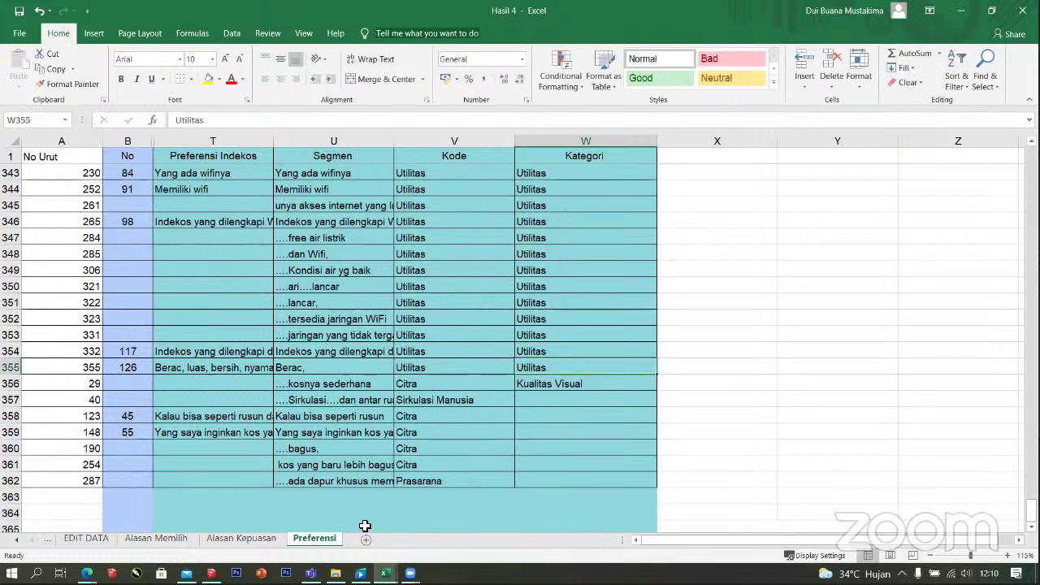
Switch to the EDIT DATA sheet and examine the Preferensi Indekos code columns from Aman to Utilitas, including the Utilitas mark in row 9
{"action": "left_click", "coordinate": [193, 532]}
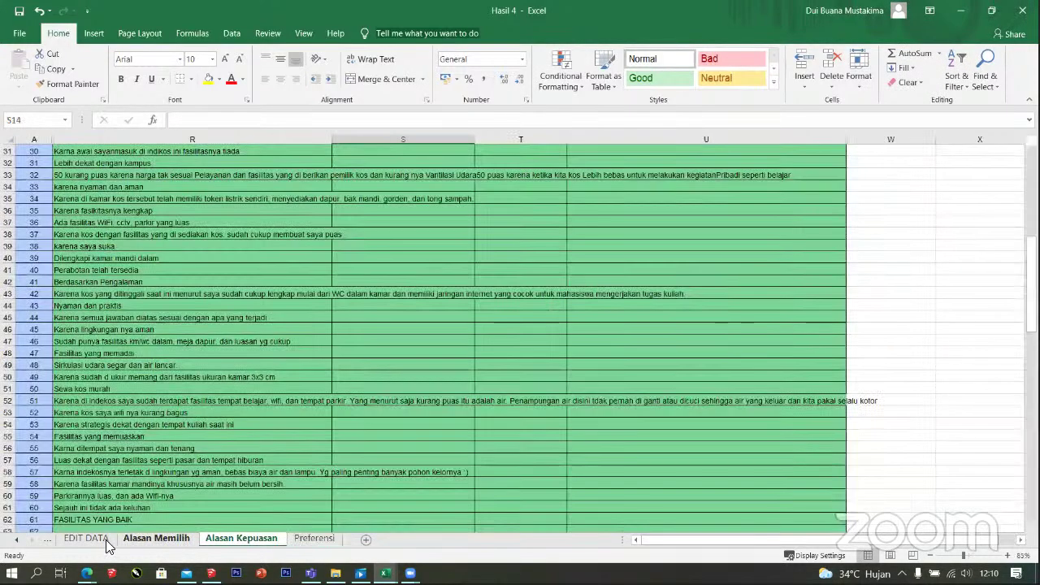
{"action": "left_click", "coordinate": [156, 538]}
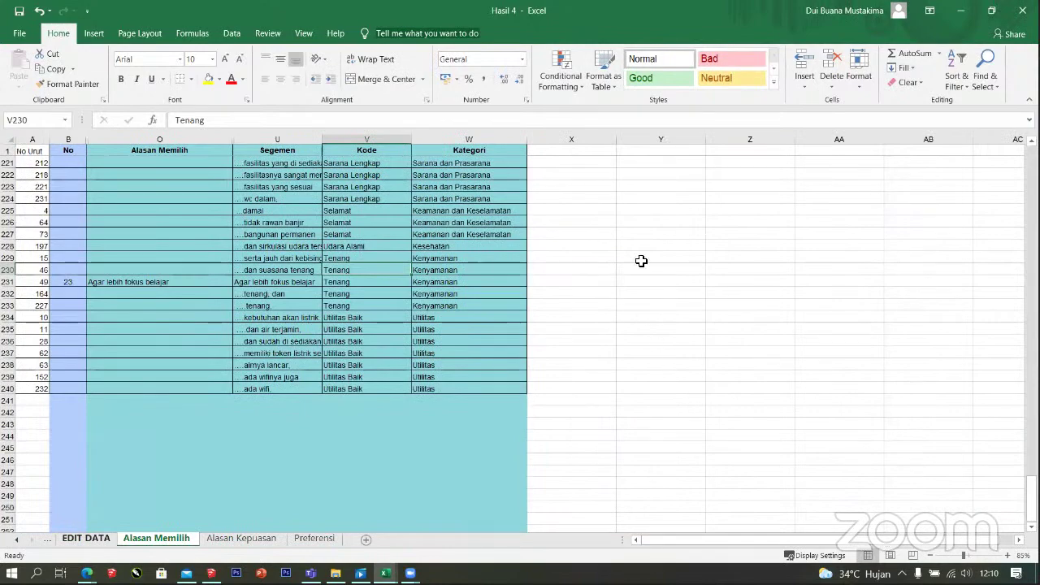
{"action": "key", "text": "ctrl+Page_Up"}
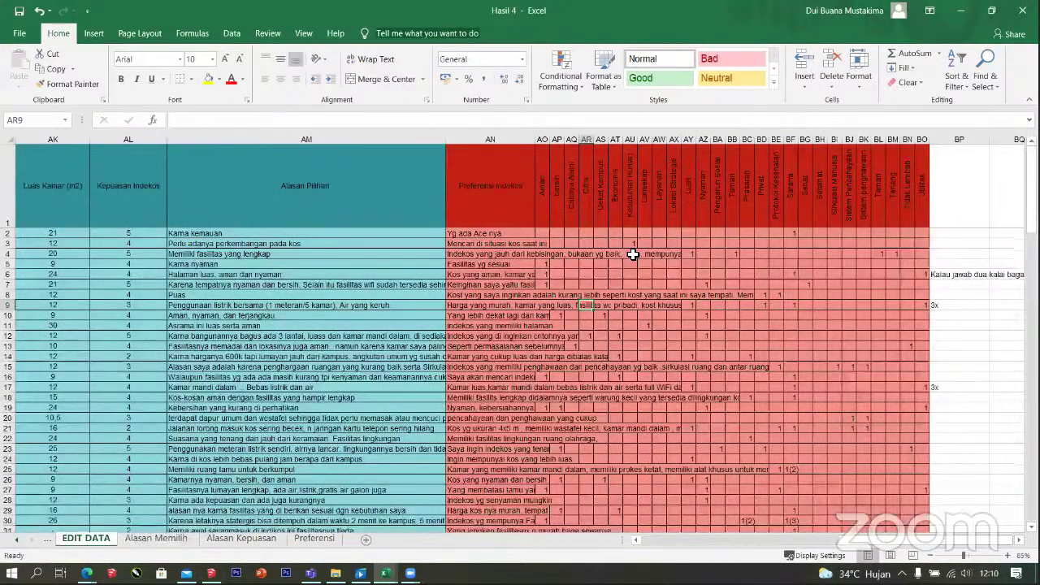
{"action": "left_click", "coordinate": [543, 215]}
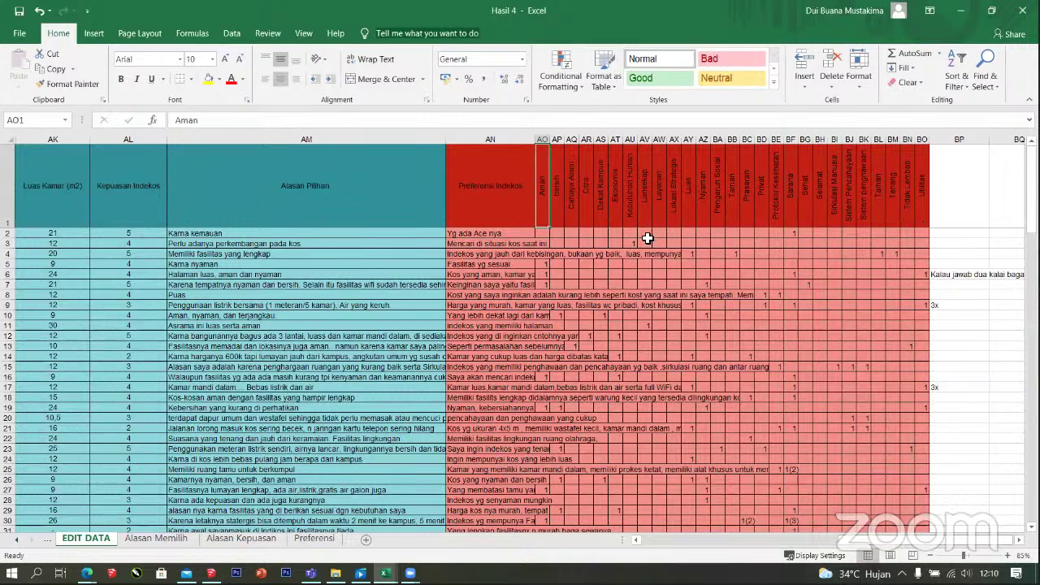
{"action": "left_click", "coordinate": [928, 305]}
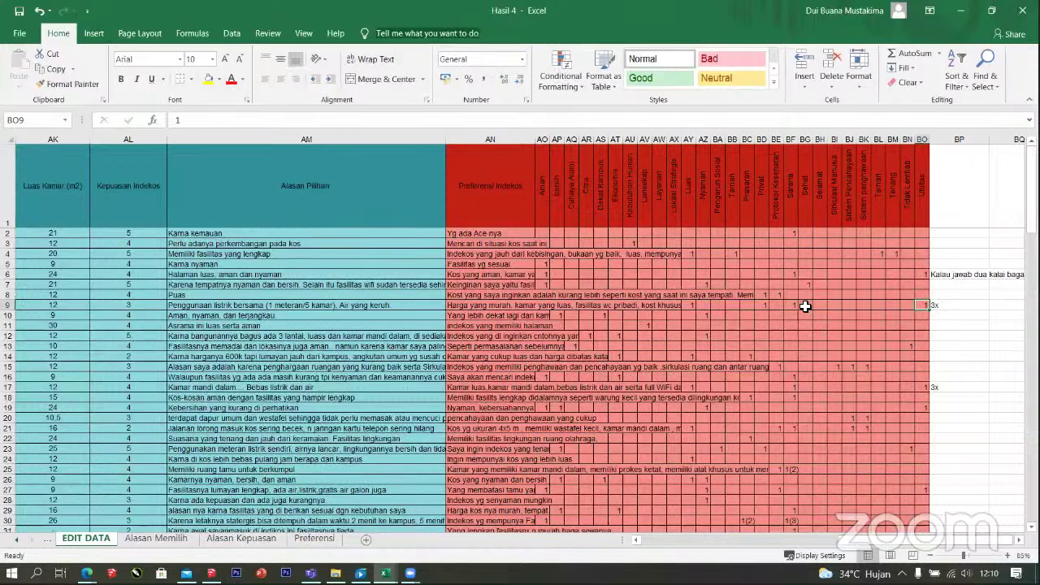
{"action": "left_click", "coordinate": [932, 306]}
{"action": "left_click", "coordinate": [926, 307]}
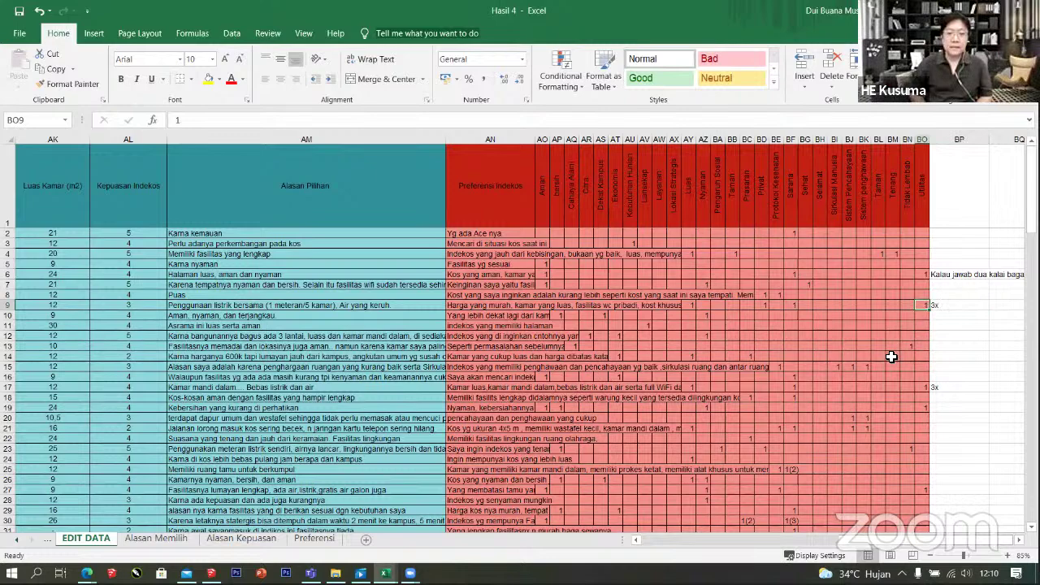
{"action": "scroll", "coordinate": [604, 330], "scroll_direction": "down", "scroll_amount": 2}
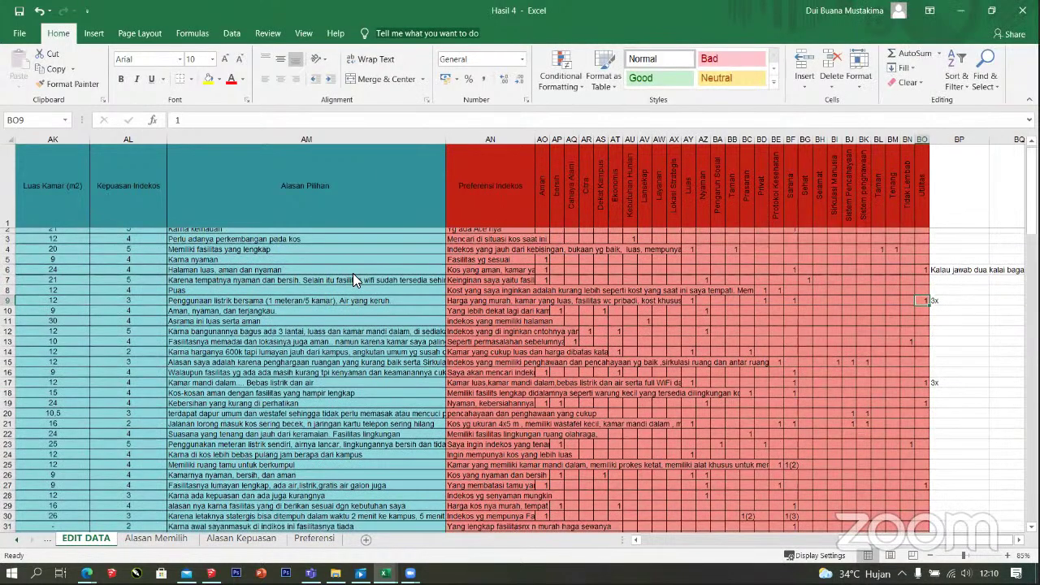
{"action": "scroll", "coordinate": [844, 137], "scroll_direction": "down", "scroll_amount": 2}
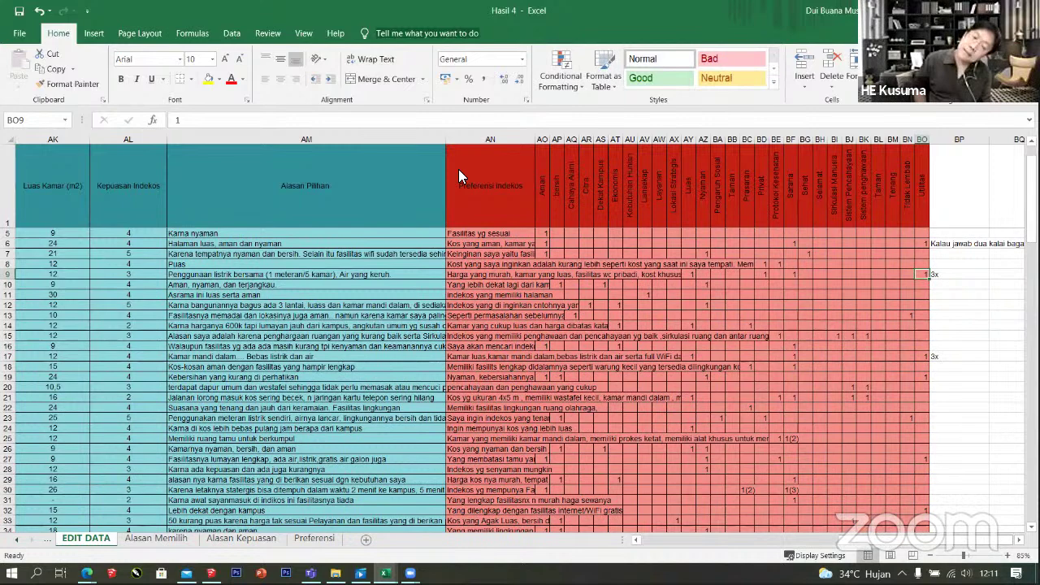
Revisit the Preferensi sheet, then return to EDIT DATA and check the Aman and bersih code headings of the Preferensi Indekos section
{"action": "left_click", "coordinate": [313, 540]}
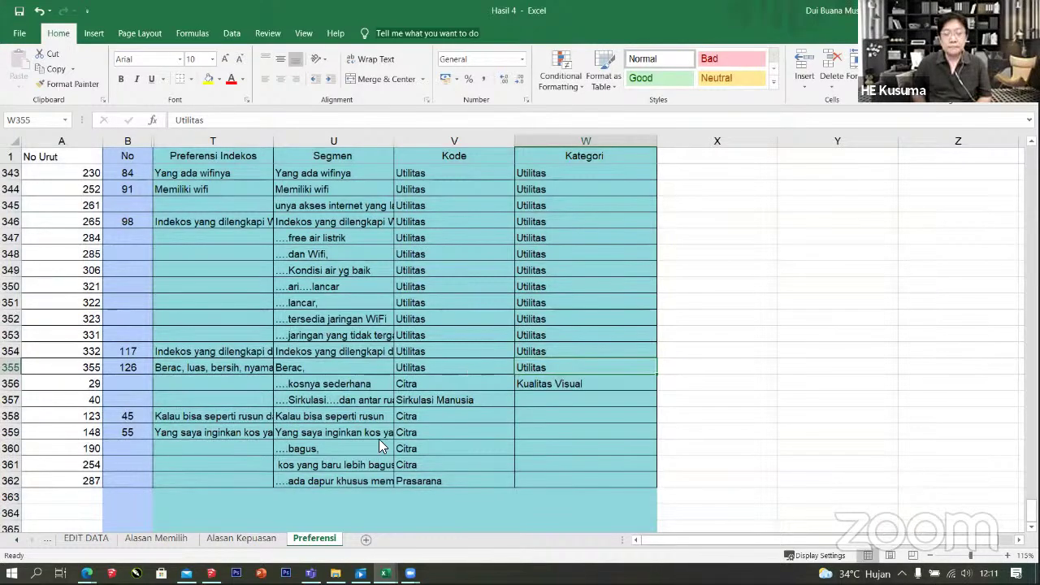
{"action": "left_click", "coordinate": [241, 538]}
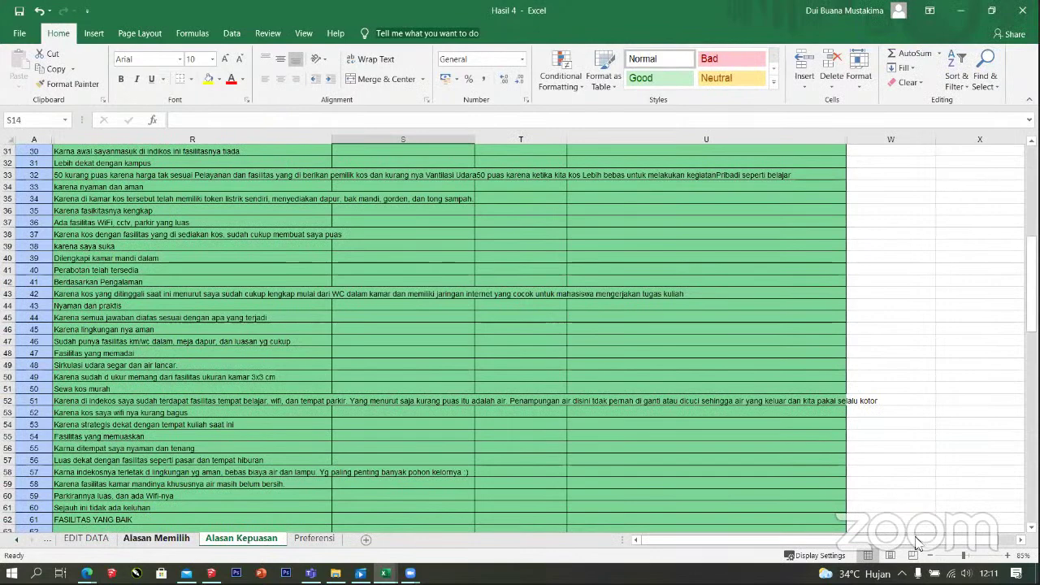
{"action": "key", "text": "ctrl+Page_Up"}
{"action": "key", "text": "ctrl+Page_Up"}
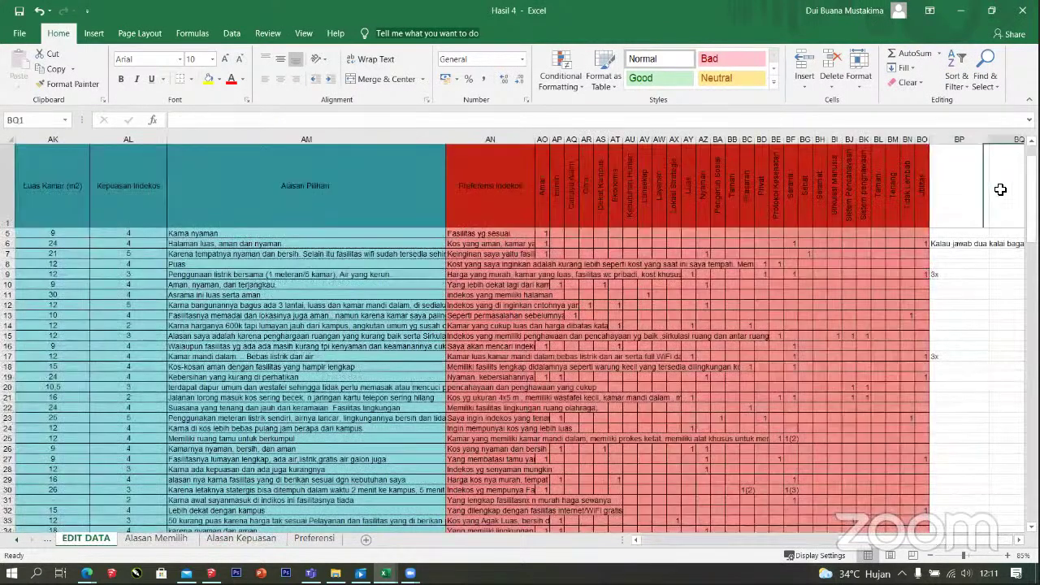
{"action": "left_click", "coordinate": [527, 204]}
{"action": "left_click", "coordinate": [544, 213]}
{"action": "left_click", "coordinate": [559, 221]}
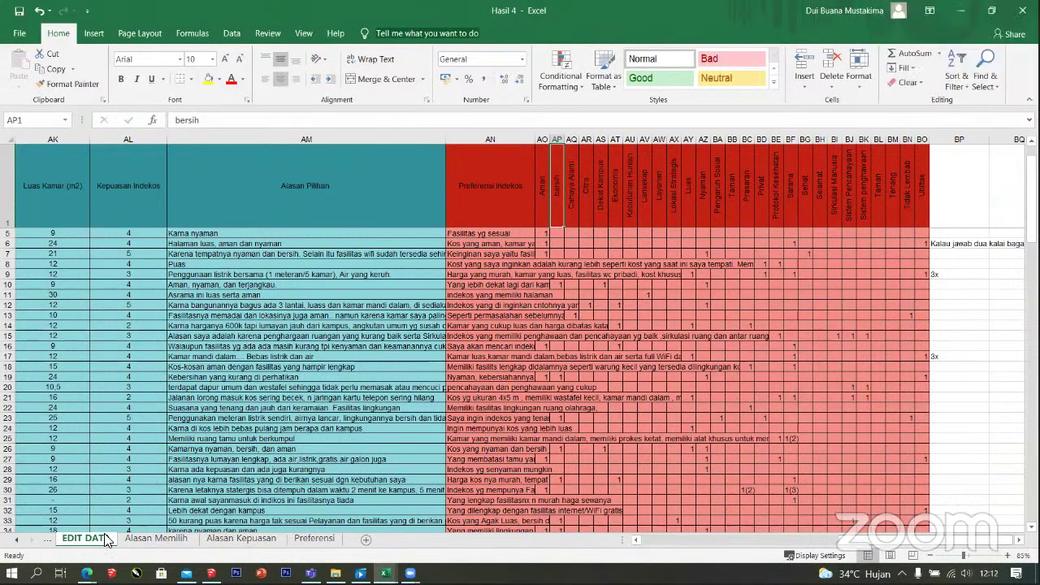
{"action": "scroll", "coordinate": [618, 409], "scroll_direction": "down", "scroll_amount": 1}
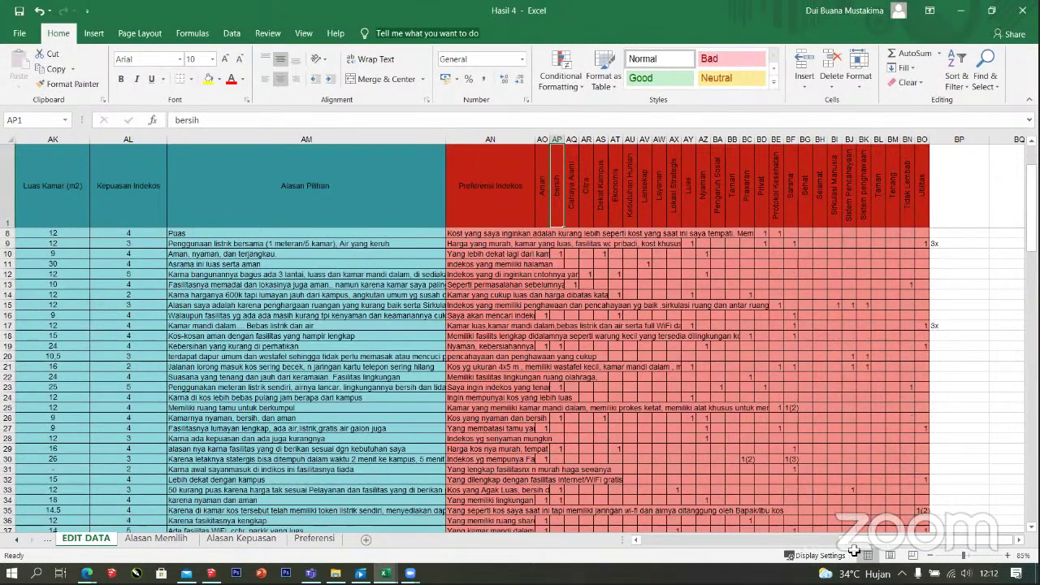
Look across the Alasan Memilih code columns in EDIT DATA and read the Alasan Pilihan answer in AM20
{"action": "left_click_drag", "start_coordinate": [857, 541], "coordinate": [716, 543]}
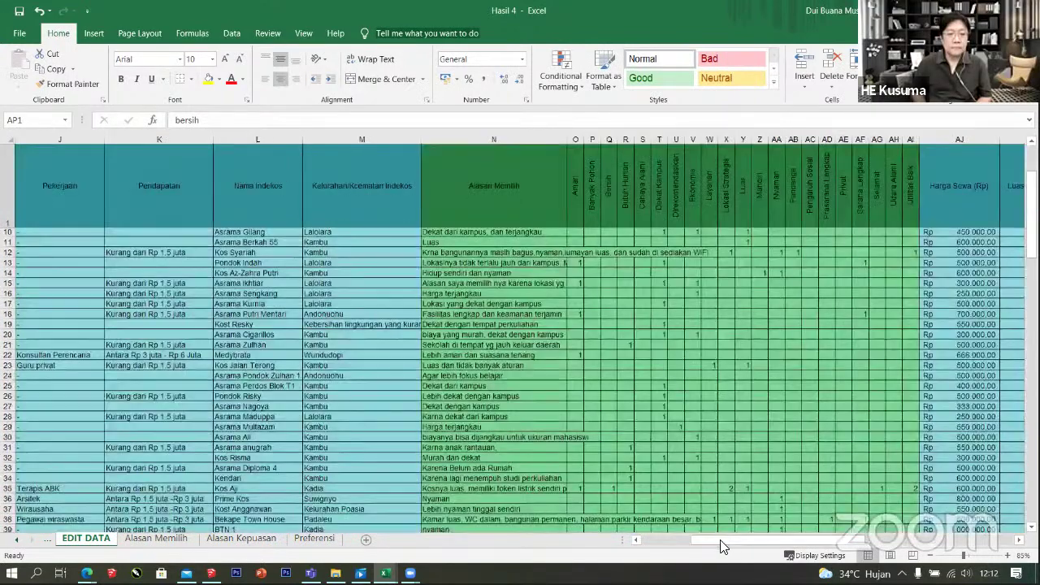
{"action": "scroll", "coordinate": [714, 546], "scroll_direction": "down", "scroll_amount": 1}
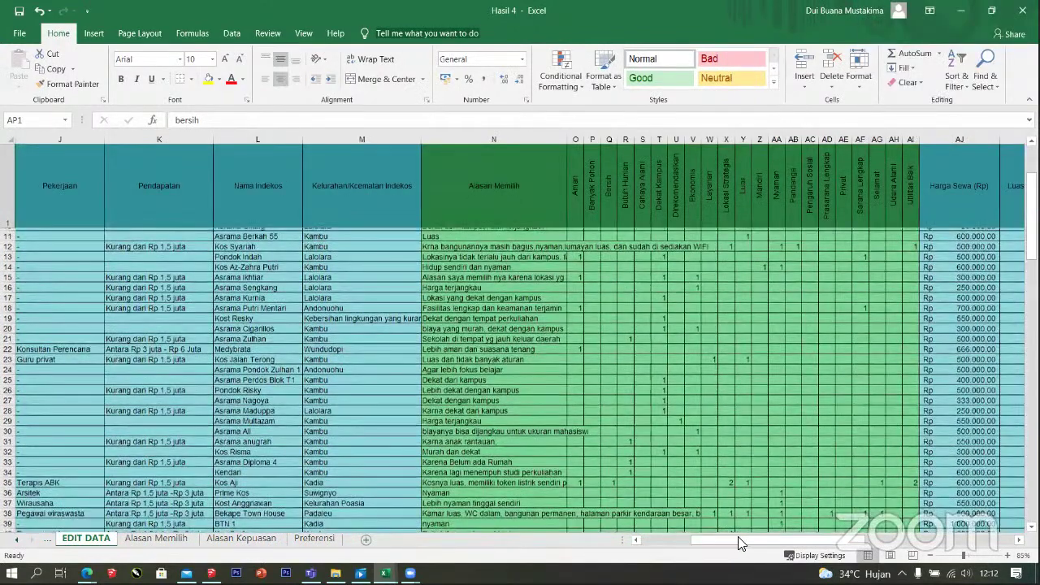
{"action": "scroll", "coordinate": [750, 543], "scroll_direction": "down", "scroll_amount": 3}
{"action": "left_click_drag", "start_coordinate": [749, 543], "coordinate": [756, 533]}
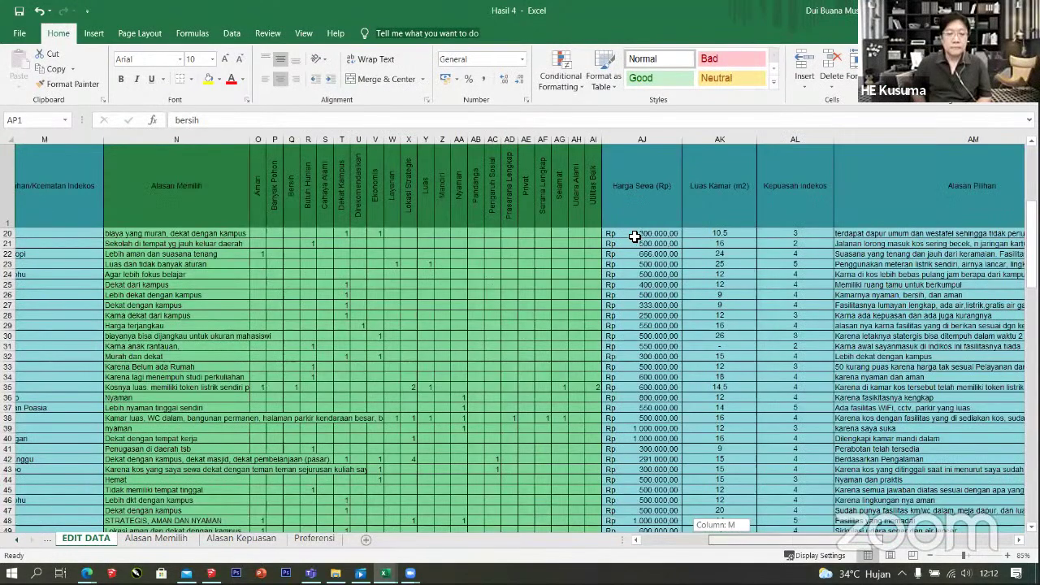
{"action": "left_click", "coordinate": [861, 234]}
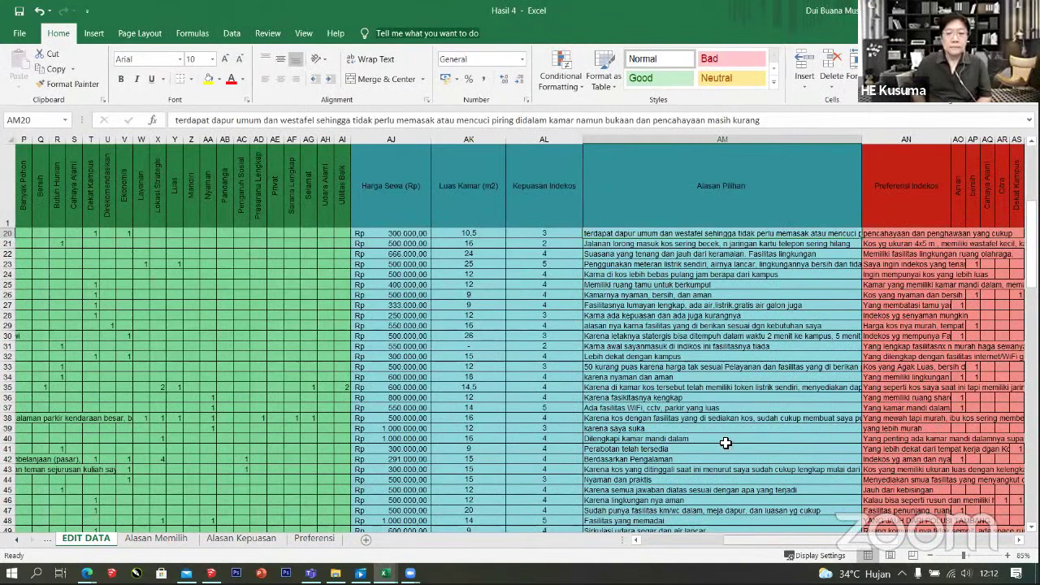
{"action": "scroll", "coordinate": [570, 253], "scroll_direction": "down", "scroll_amount": 1}
{"action": "scroll", "coordinate": [568, 254], "scroll_direction": "down", "scroll_amount": 1}
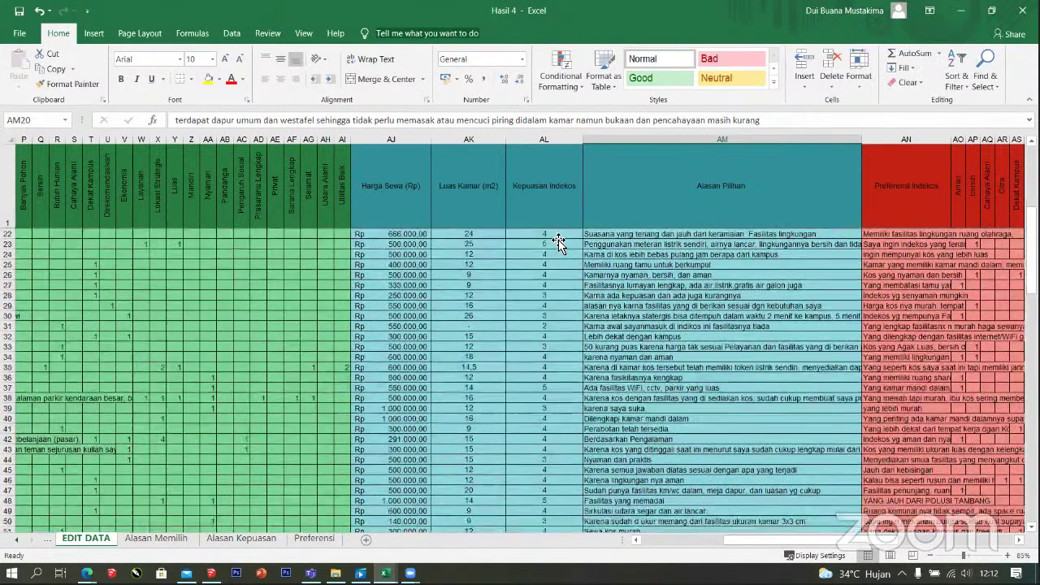
Examine the Kepuasan Indekos scores in column AL, from AL27 back to the first respondent in AL2
{"action": "scroll", "coordinate": [547, 341], "scroll_direction": "up", "scroll_amount": 2}
{"action": "left_click", "coordinate": [546, 336]}
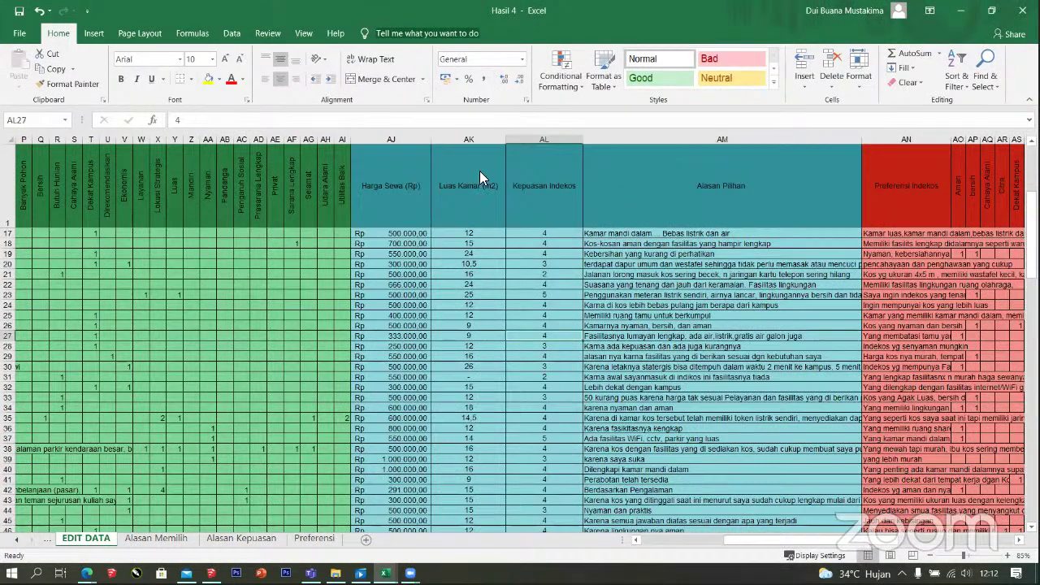
{"action": "left_click", "coordinate": [548, 262]}
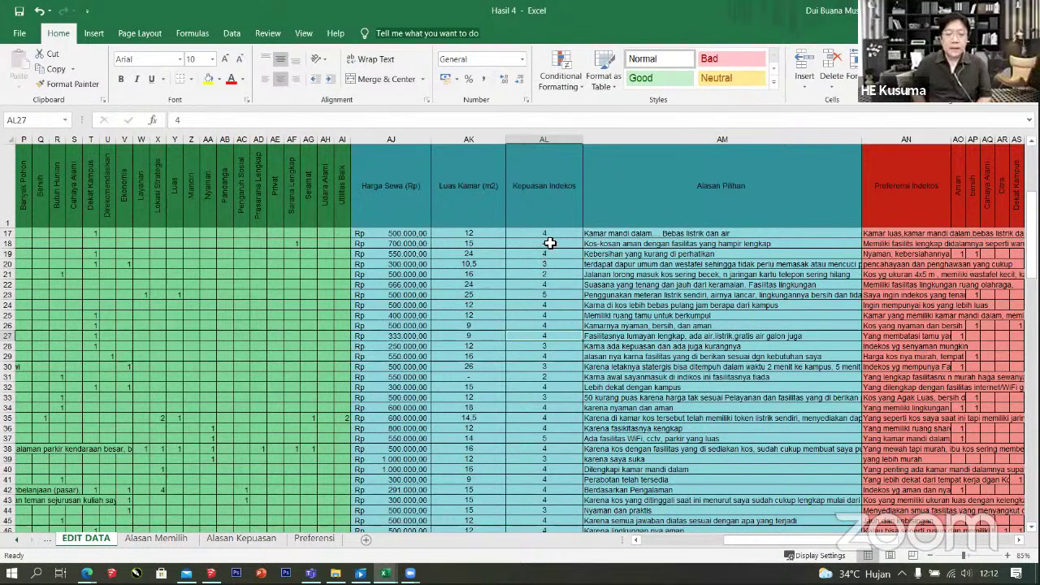
{"action": "scroll", "coordinate": [555, 242], "scroll_direction": "up", "scroll_amount": 5}
{"action": "left_click", "coordinate": [558, 237]}
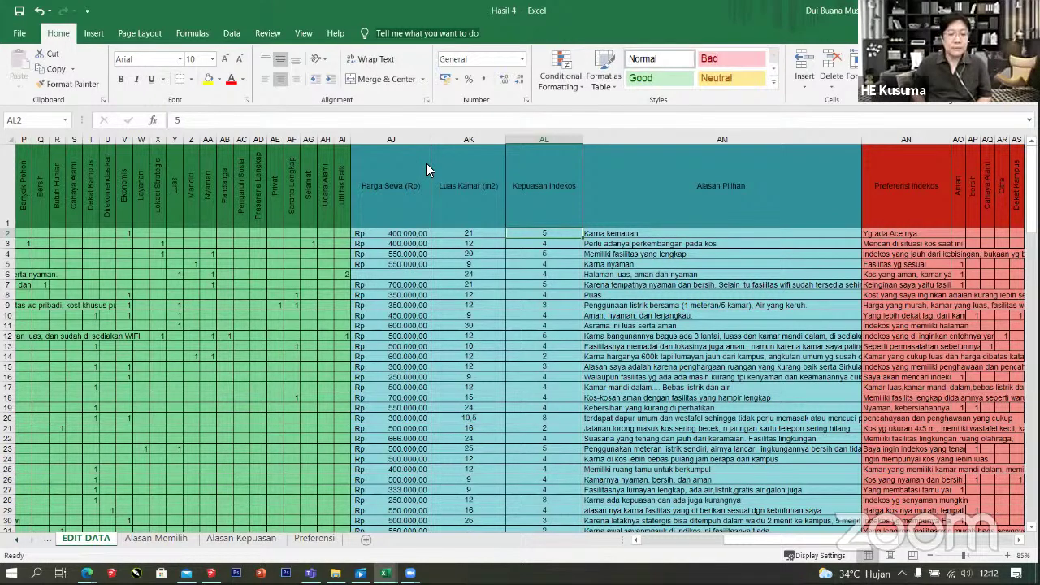
Go through the Kepuasan Indekos scores from AL12 down to AL21, then read the Alasan Pilihan answer in AM14
{"action": "scroll", "coordinate": [550, 275], "scroll_direction": "down", "scroll_amount": 2}
{"action": "left_click", "coordinate": [553, 276]}
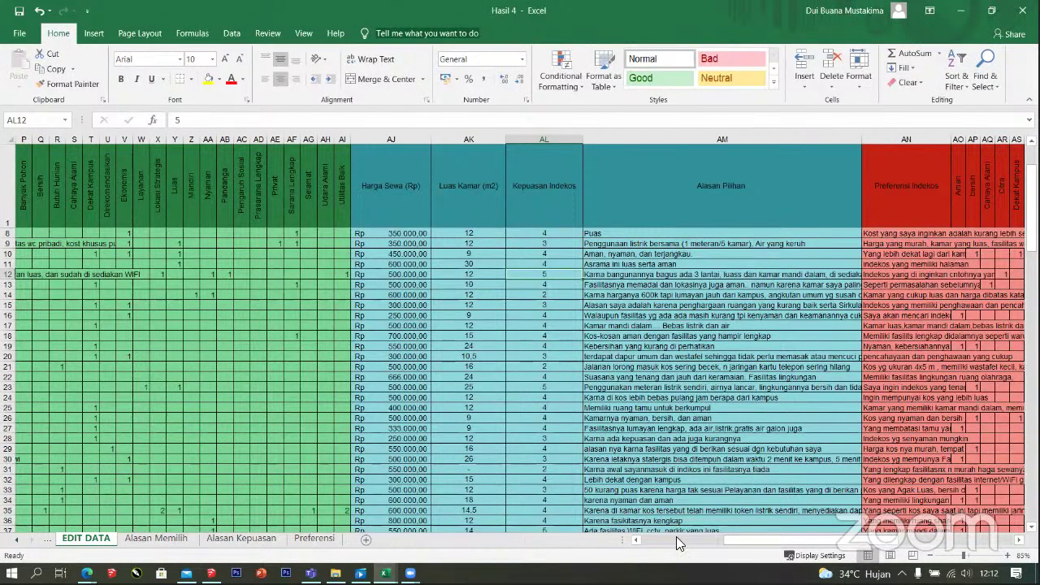
{"action": "scroll", "coordinate": [735, 547], "scroll_direction": "down", "scroll_amount": 2}
{"action": "key", "text": "Down"}
{"action": "key", "text": "Down"}
{"action": "key", "text": "Down"}
{"action": "key", "text": "Down"}
{"action": "key", "text": "Down"}
{"action": "key", "text": "Down"}
{"action": "key", "text": "Down"}
{"action": "key", "text": "Down"}
{"action": "key", "text": "Down"}
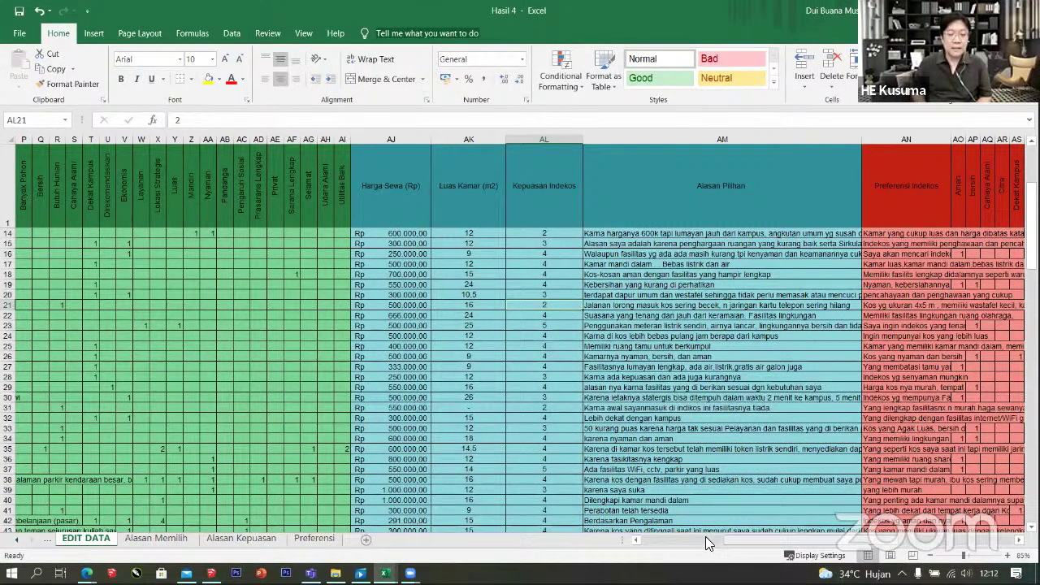
{"action": "left_click_drag", "start_coordinate": [705, 537], "coordinate": [611, 235]}
{"action": "left_click", "coordinate": [611, 234]}
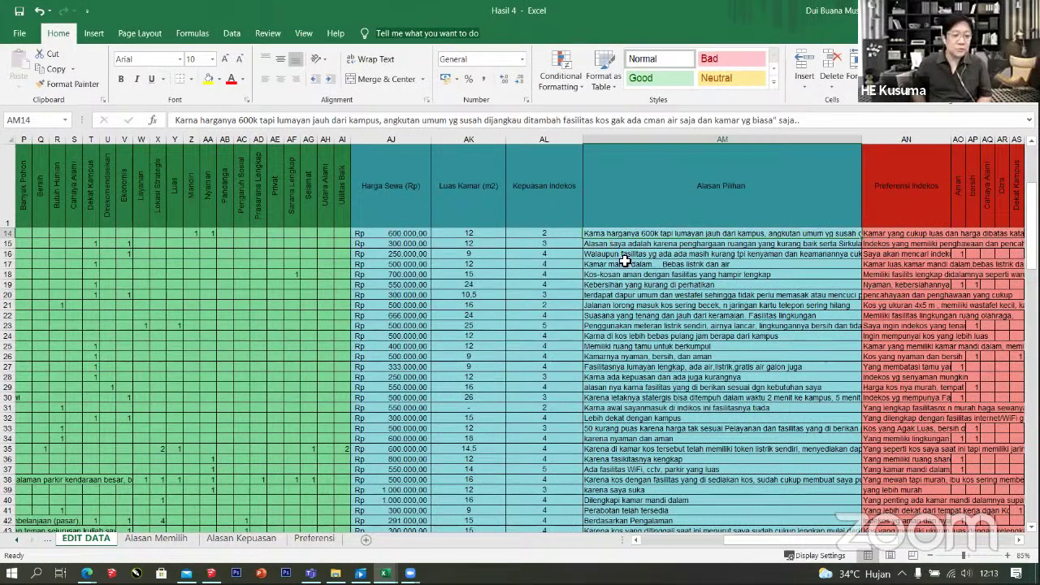
Examine the Alasan Memilih code headings, including Banyak Pohon and Pandanga, against the marks in the rows below
{"action": "left_click_drag", "start_coordinate": [738, 547], "coordinate": [713, 548]}
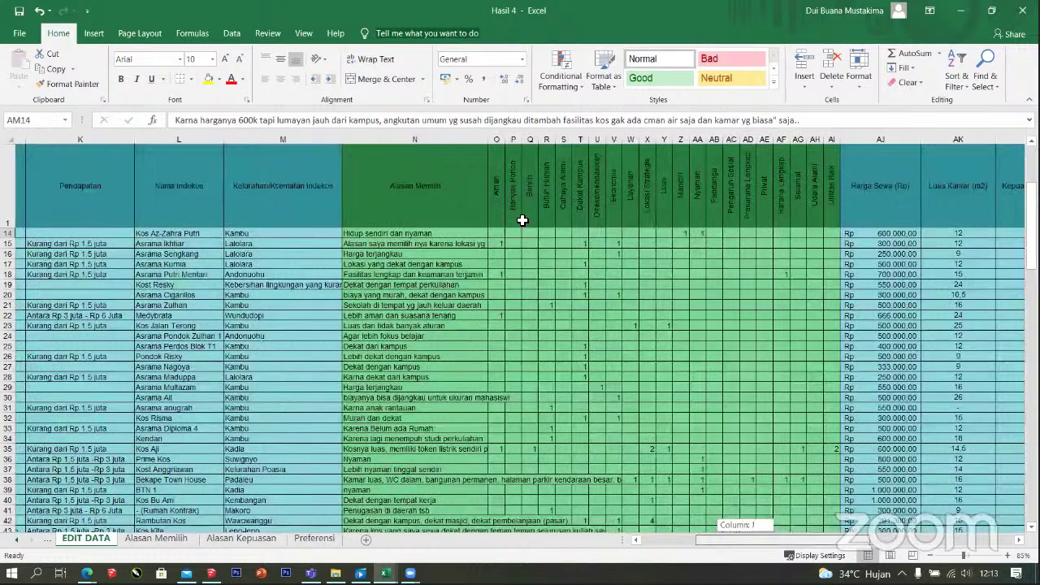
{"action": "left_click", "coordinate": [524, 220]}
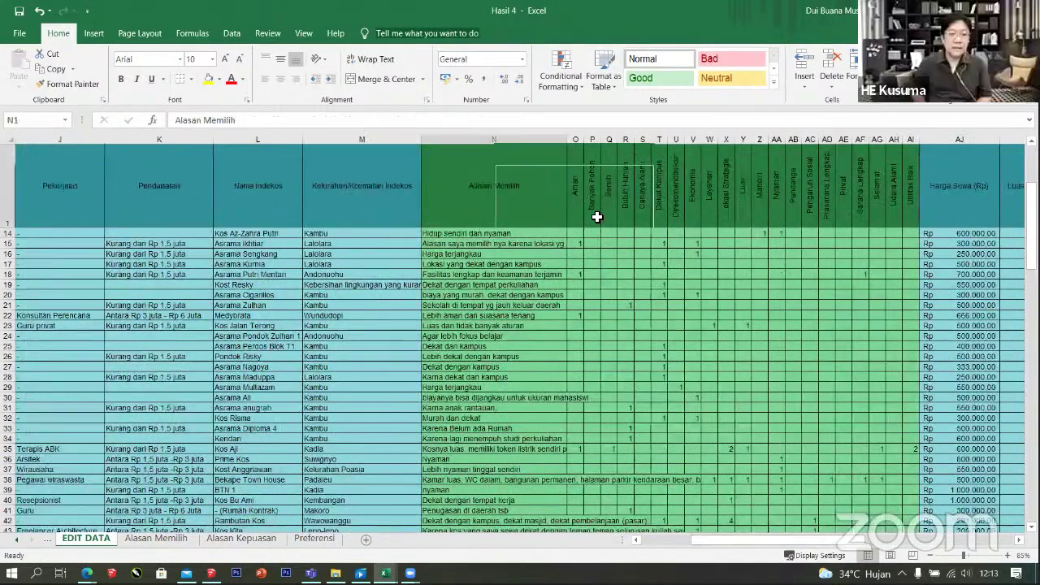
{"action": "left_click", "coordinate": [598, 217]}
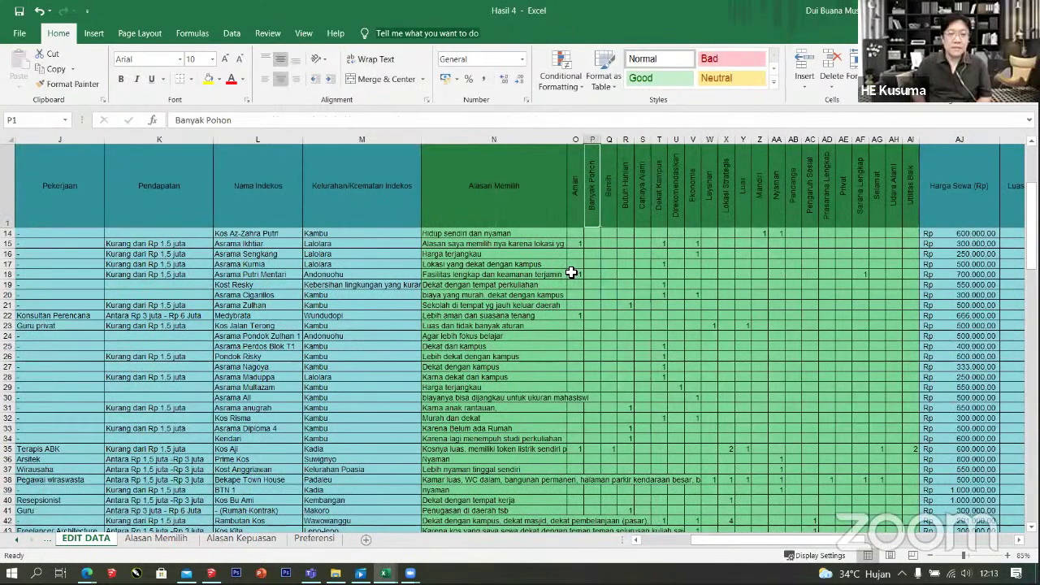
{"action": "mouse_move", "coordinate": [729, 545]}
{"action": "left_mouse_down"}
{"action": "mouse_move", "coordinate": [845, 551]}
{"action": "mouse_move", "coordinate": [899, 538]}
{"action": "mouse_move", "coordinate": [844, 553]}
{"action": "mouse_move", "coordinate": [792, 541]}
{"action": "mouse_move", "coordinate": [800, 532]}
{"action": "mouse_move", "coordinate": [732, 547]}
{"action": "left_mouse_up"}
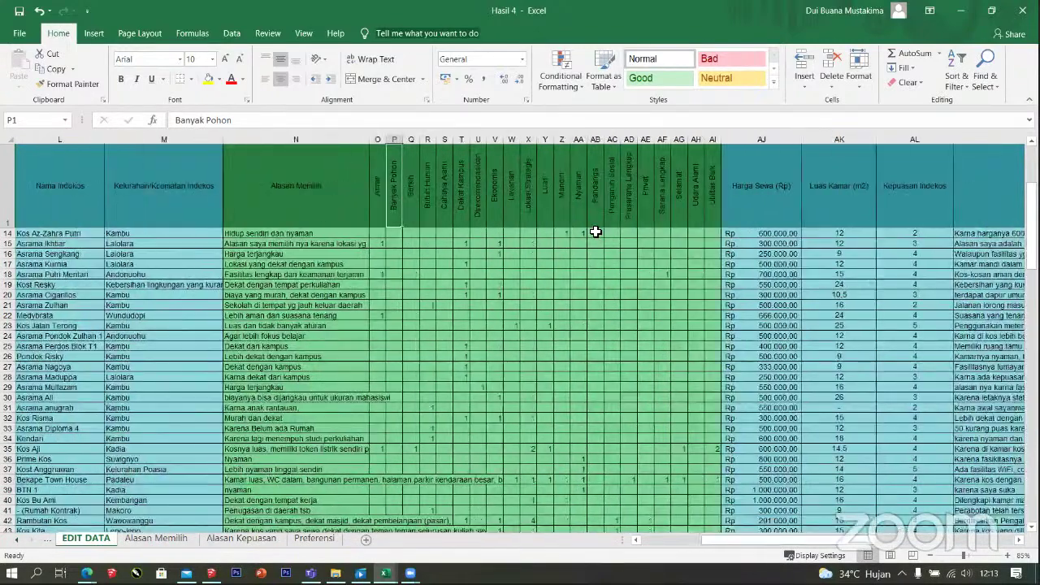
{"action": "left_click", "coordinate": [600, 227]}
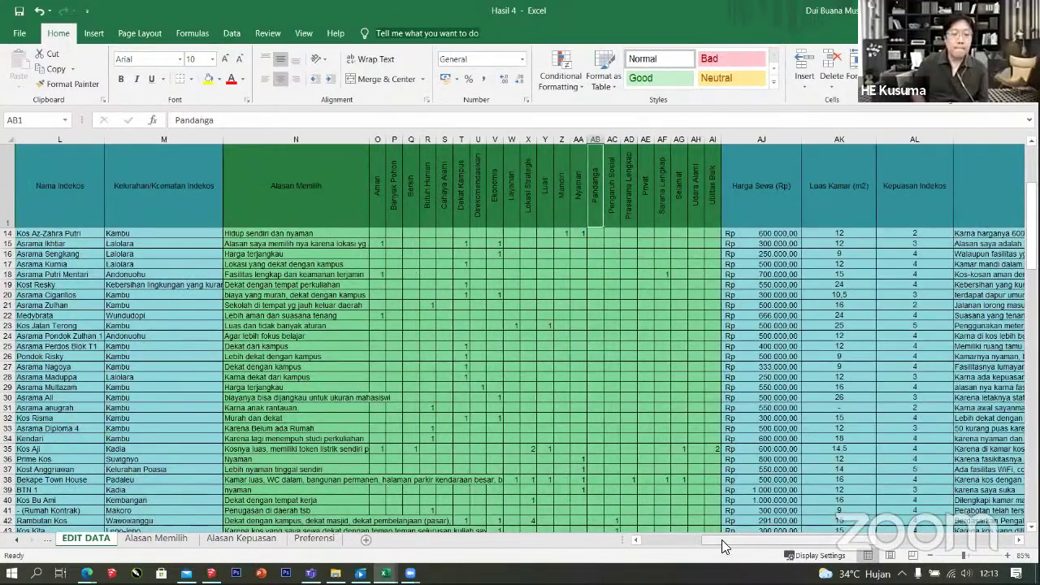
{"action": "scroll", "coordinate": [655, 398], "scroll_direction": "down", "scroll_amount": 1}
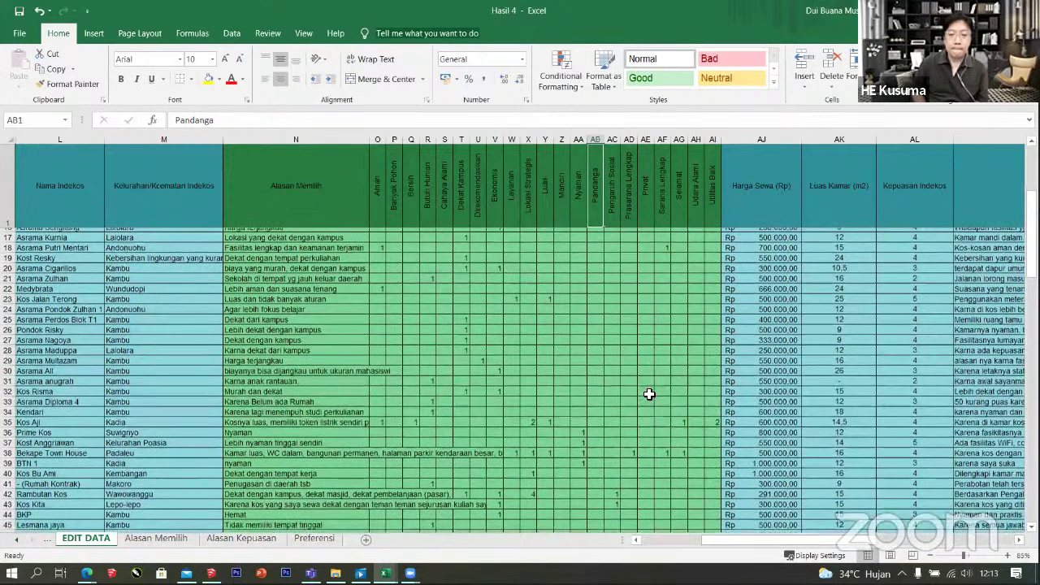
{"action": "scroll", "coordinate": [651, 395], "scroll_direction": "up", "scroll_amount": 1}
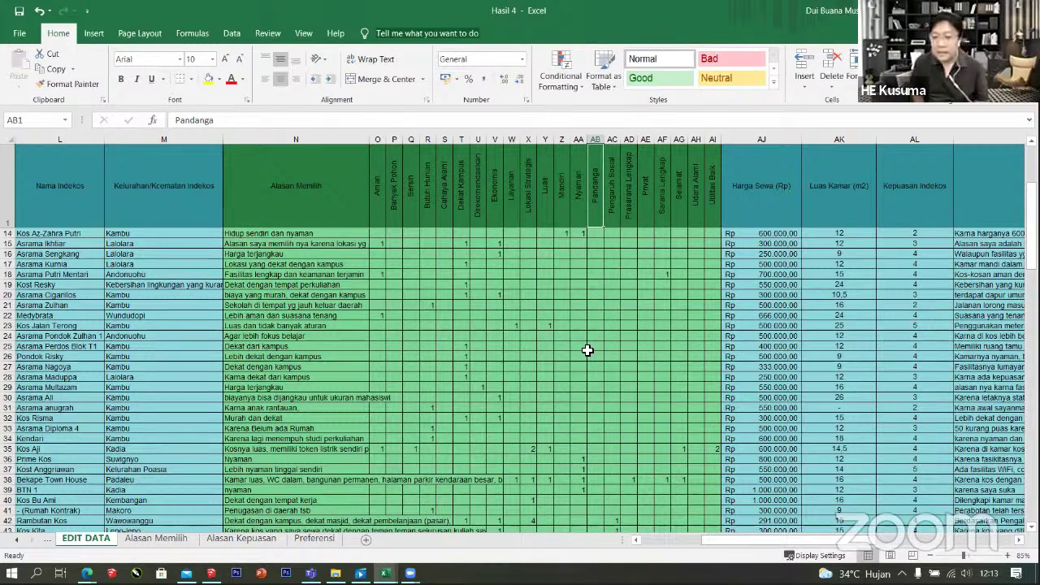
Read the Alasan Pilihan answers in column AM of EDIT DATA, focusing on rows 36 to 39
{"action": "left_click_drag", "start_coordinate": [700, 538], "coordinate": [729, 534]}
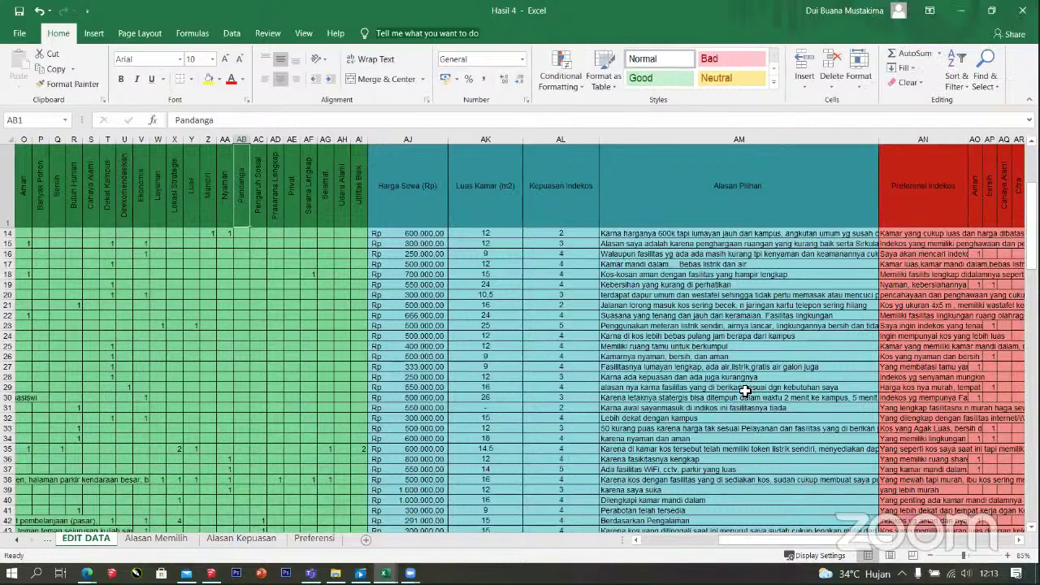
{"action": "scroll", "coordinate": [743, 390], "scroll_direction": "down", "scroll_amount": 4}
{"action": "left_click", "coordinate": [713, 357]}
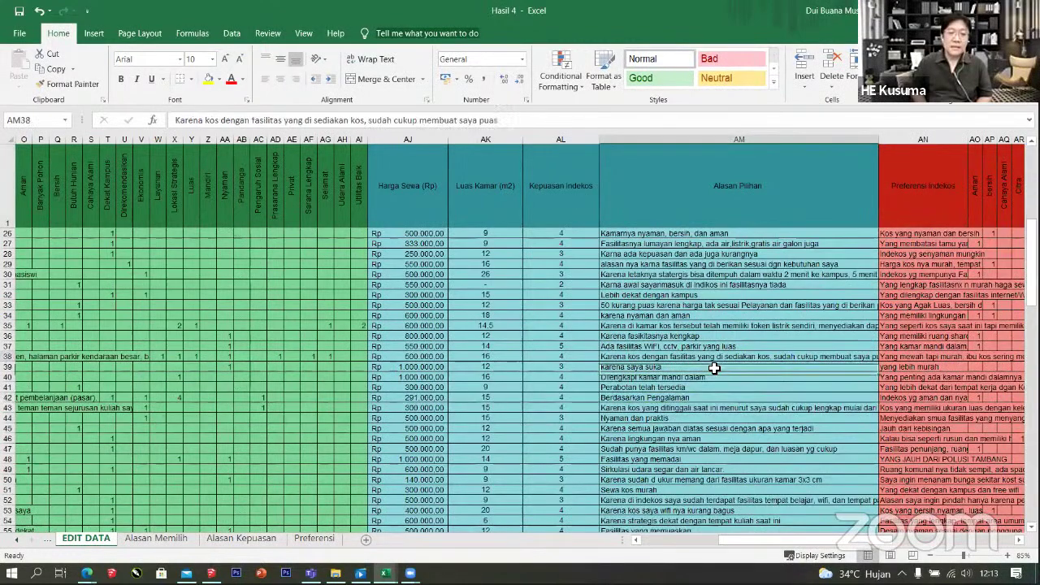
{"action": "key", "text": "Down"}
{"action": "key", "text": "Down"}
{"action": "left_click", "coordinate": [697, 365]}
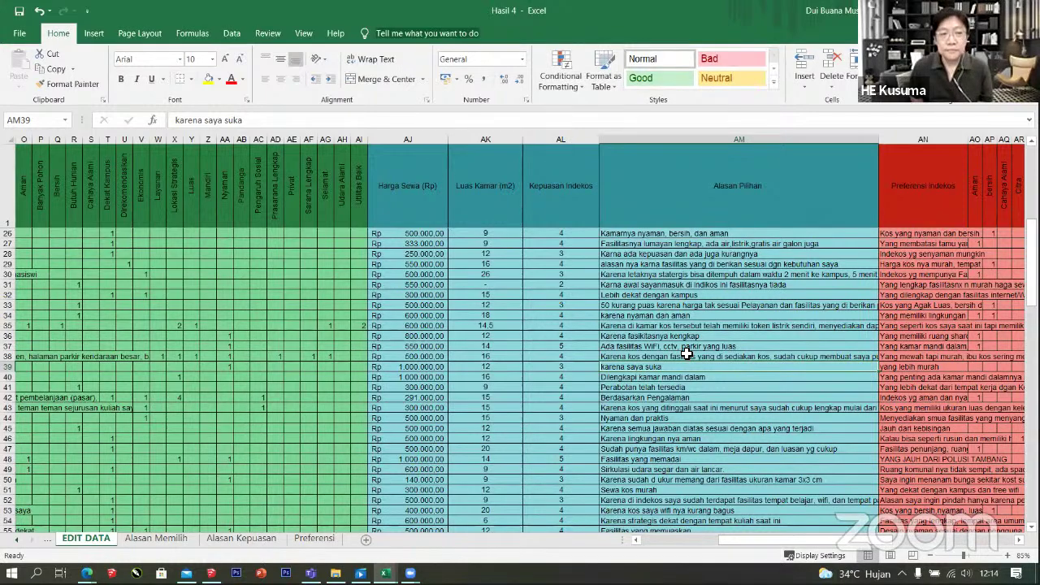
{"action": "left_click", "coordinate": [659, 336]}
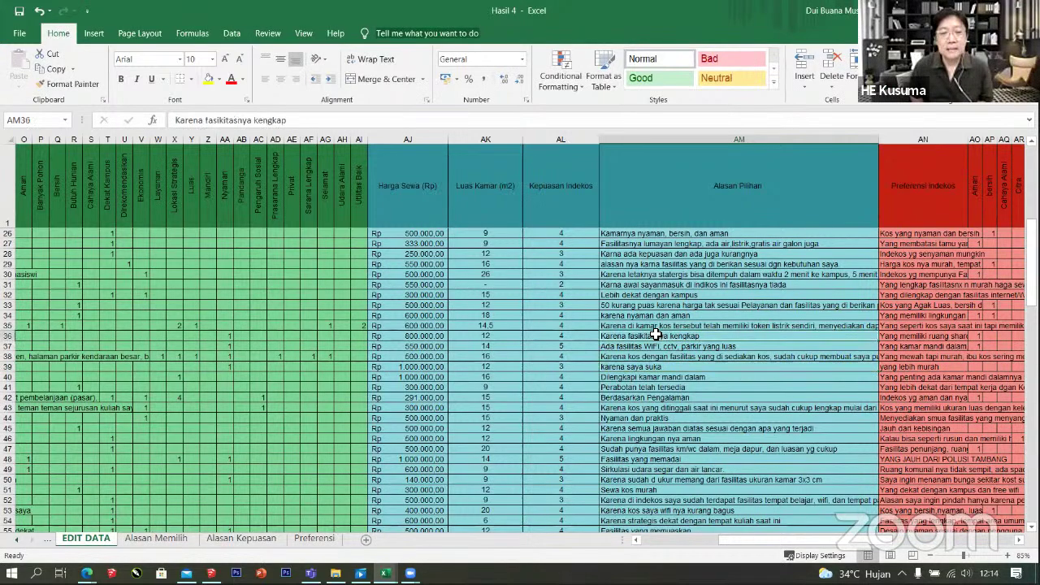
{"action": "left_click", "coordinate": [651, 368]}
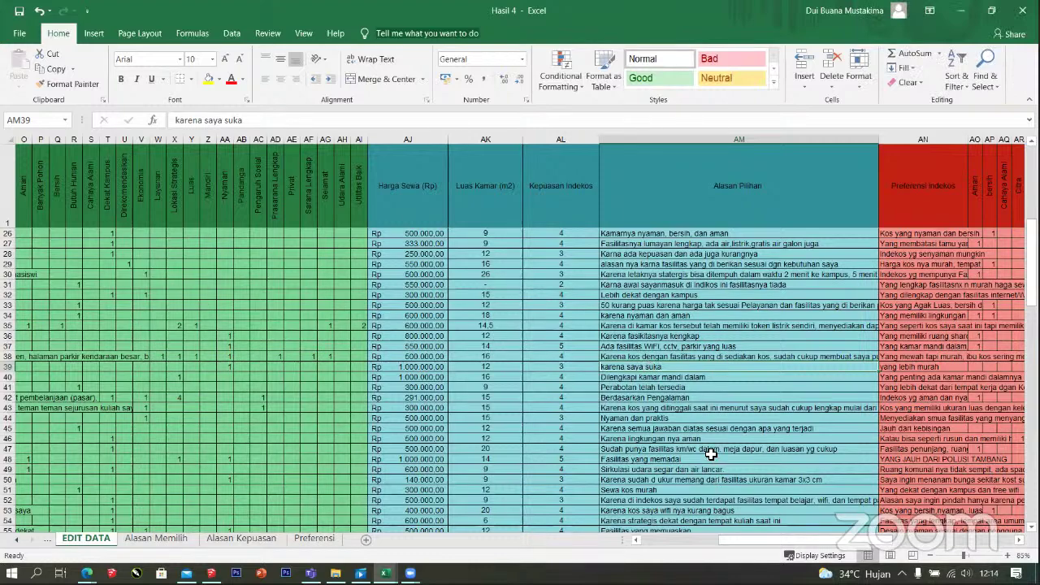
Go through the Alasan Pilihan answers from row 40 down to row 87 and check the entry in AM66
{"action": "scroll", "coordinate": [701, 448], "scroll_direction": "down", "scroll_amount": 1}
{"action": "scroll", "coordinate": [699, 437], "scroll_direction": "down", "scroll_amount": 2}
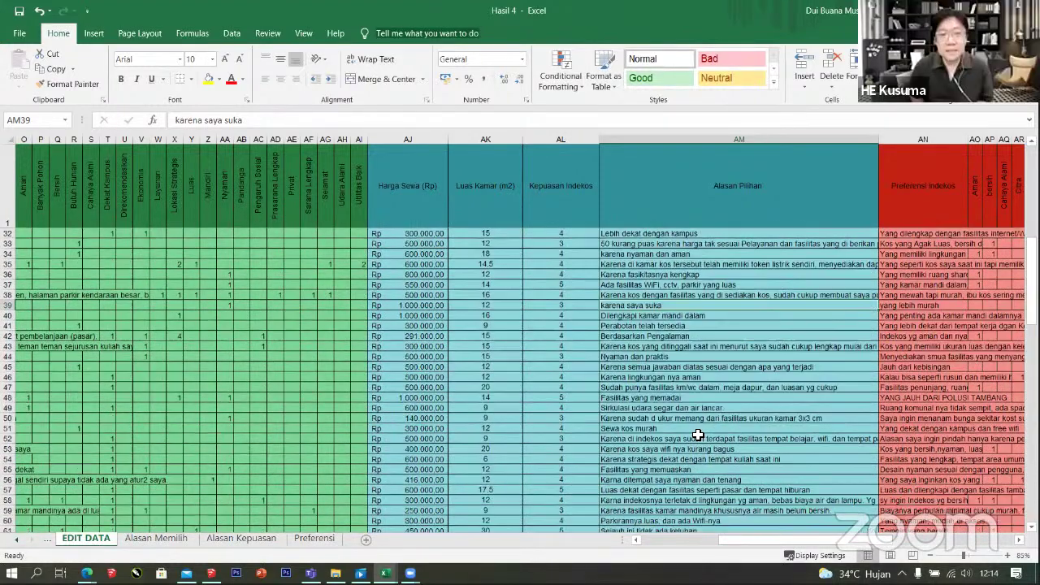
{"action": "scroll", "coordinate": [698, 434], "scroll_direction": "down", "scroll_amount": 2}
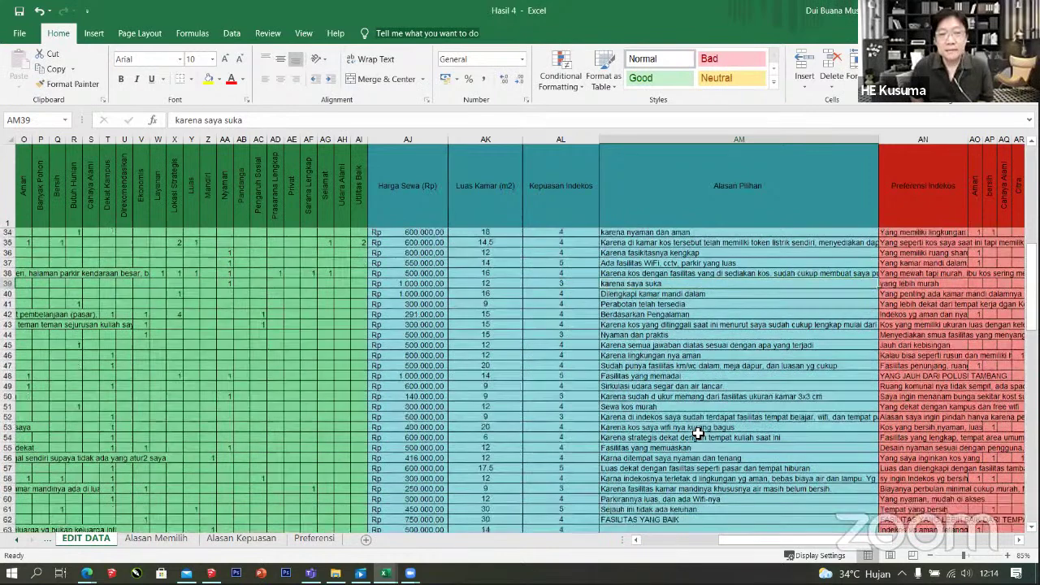
{"action": "scroll", "coordinate": [696, 431], "scroll_direction": "down", "scroll_amount": 6}
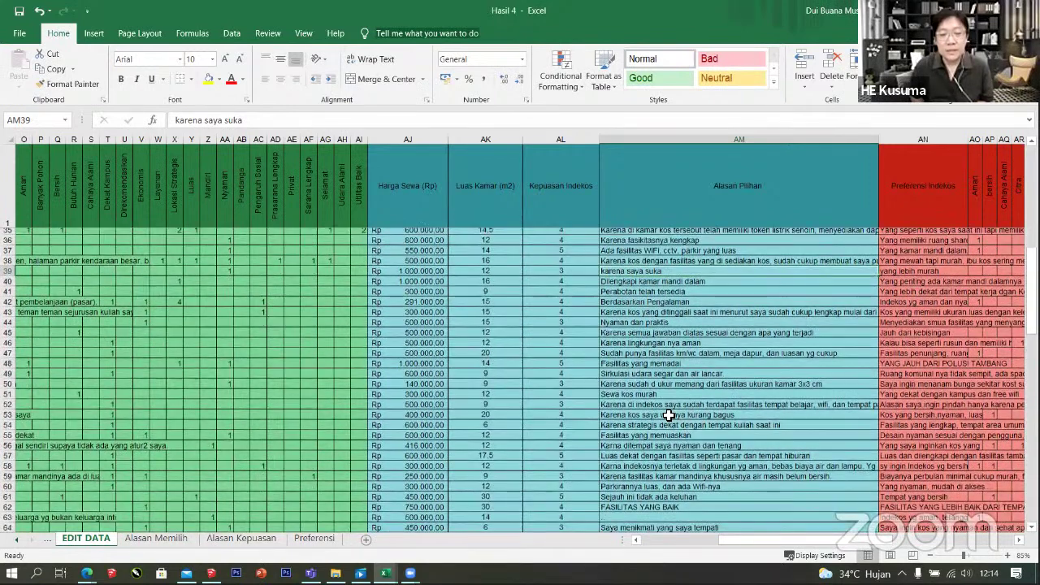
{"action": "scroll", "coordinate": [668, 415], "scroll_direction": "down", "scroll_amount": 2}
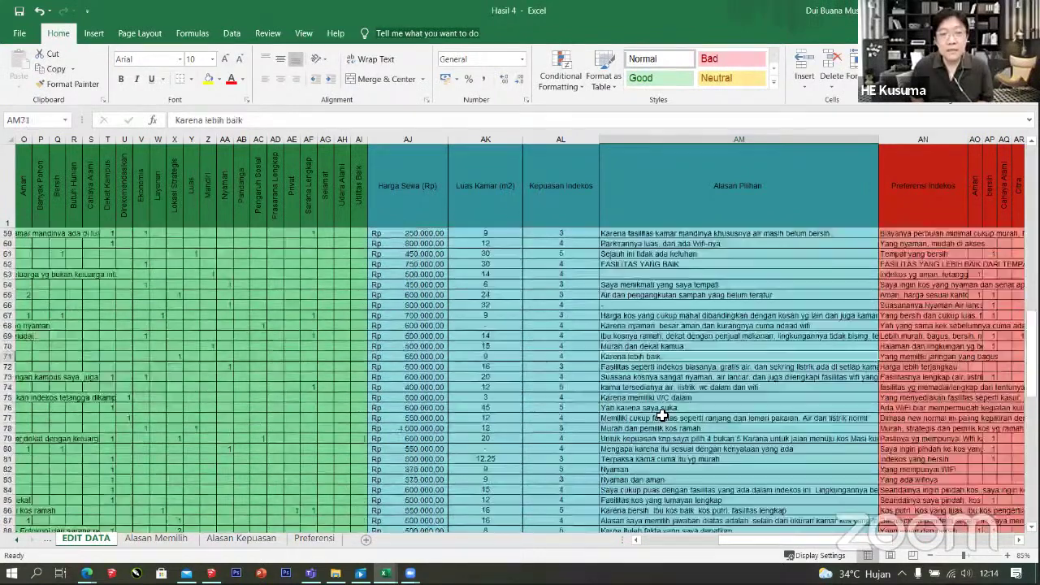
{"action": "left_click", "coordinate": [618, 305]}
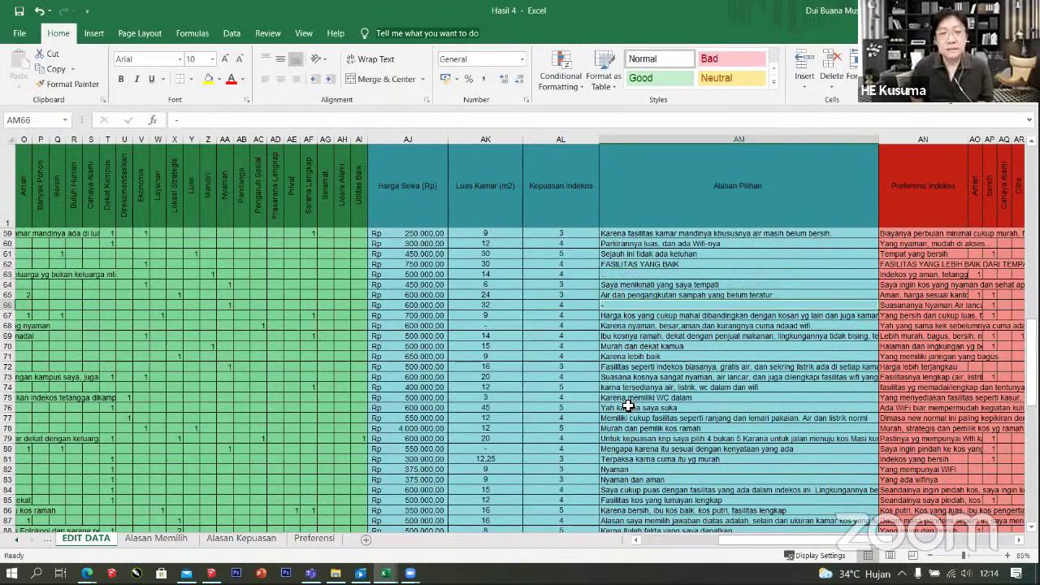
Compare the Alasan Pilihan entry in AM66 with the neighbouring answers from AM63 to AM67
{"action": "scroll", "coordinate": [627, 337], "scroll_direction": "down", "scroll_amount": 3}
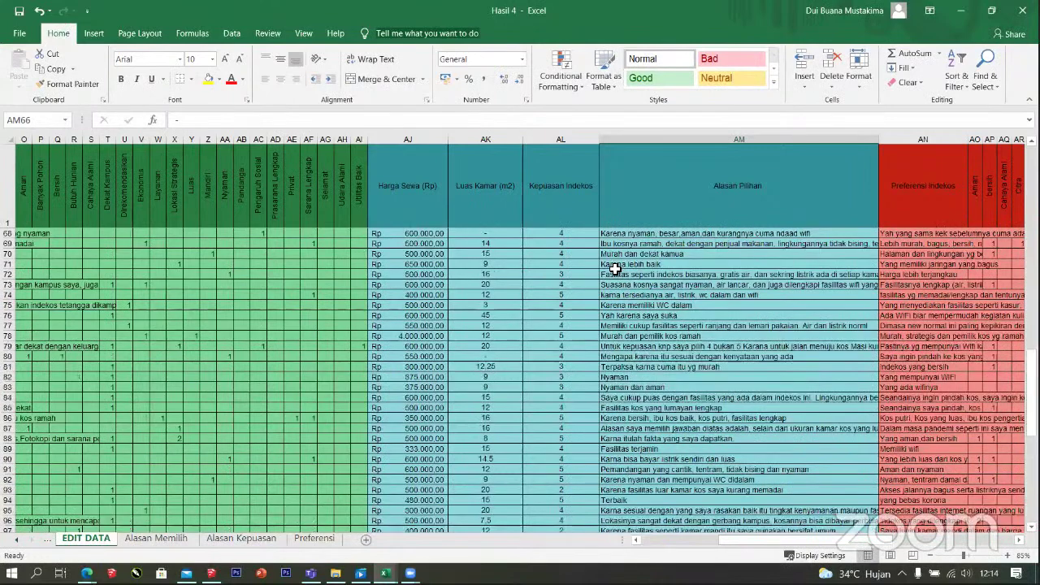
{"action": "scroll", "coordinate": [615, 269], "scroll_direction": "up", "scroll_amount": 3}
{"action": "left_click", "coordinate": [612, 275]}
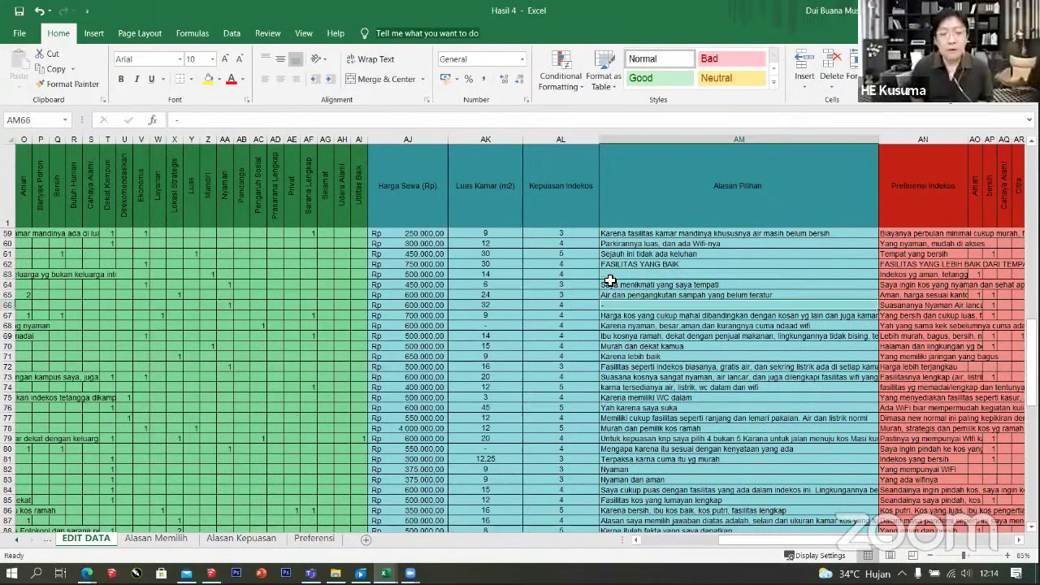
{"action": "left_click", "coordinate": [614, 304]}
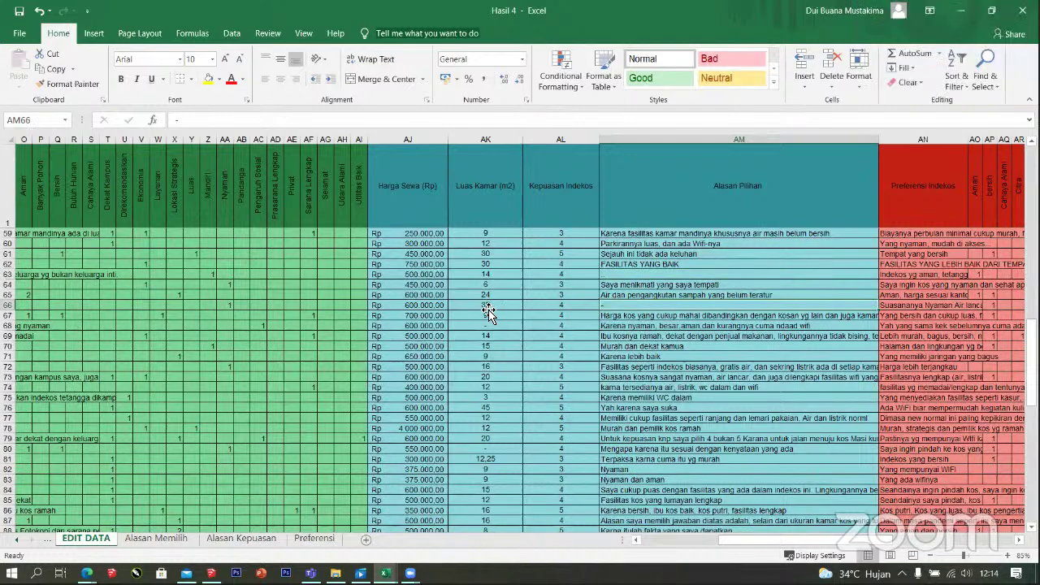
{"action": "left_click", "coordinate": [639, 315]}
{"action": "key", "text": "Up"}
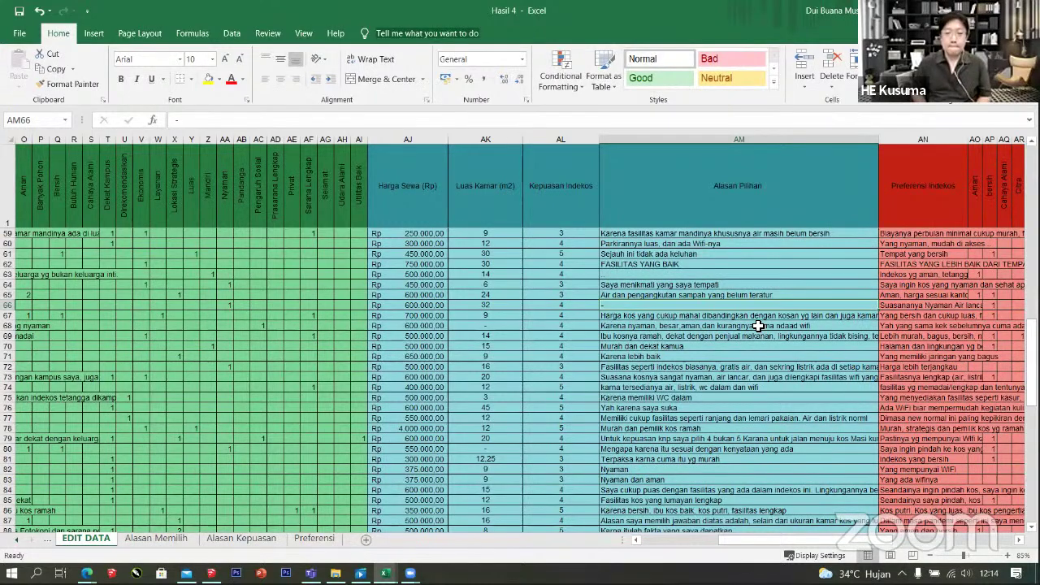
Review the Alasan Pilihan answers from AM66 and AM68 down to about row 97
{"action": "scroll", "coordinate": [678, 360], "scroll_direction": "down", "scroll_amount": 3}
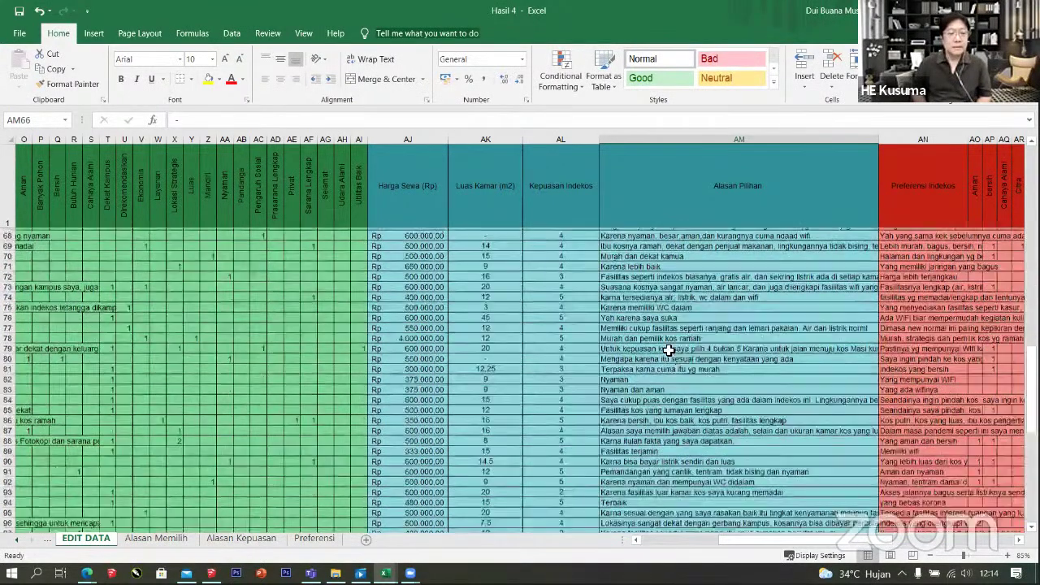
{"action": "scroll", "coordinate": [634, 271], "scroll_direction": "up", "scroll_amount": 3}
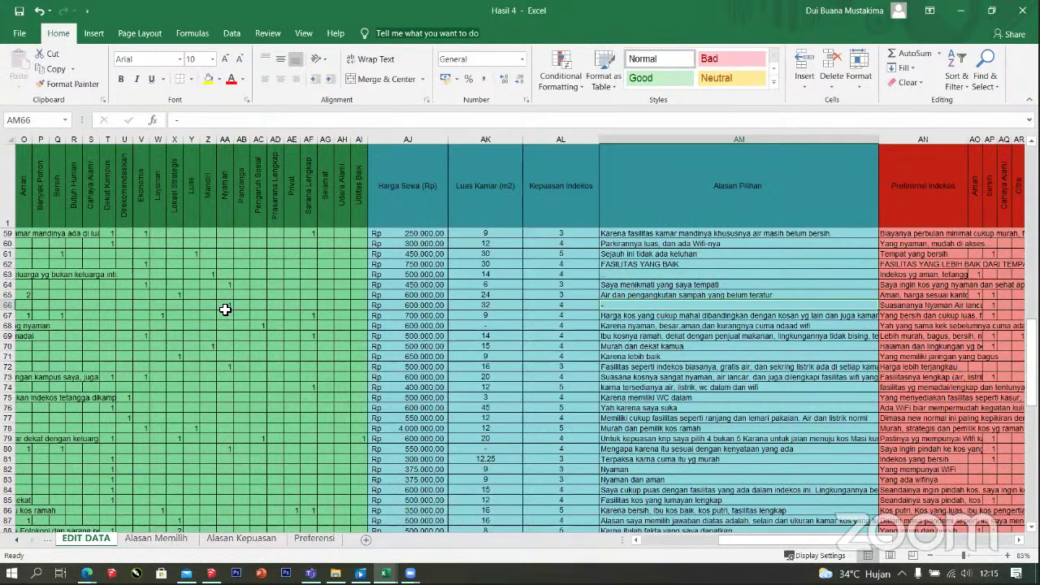
{"action": "left_click_drag", "start_coordinate": [616, 325], "coordinate": [618, 306]}
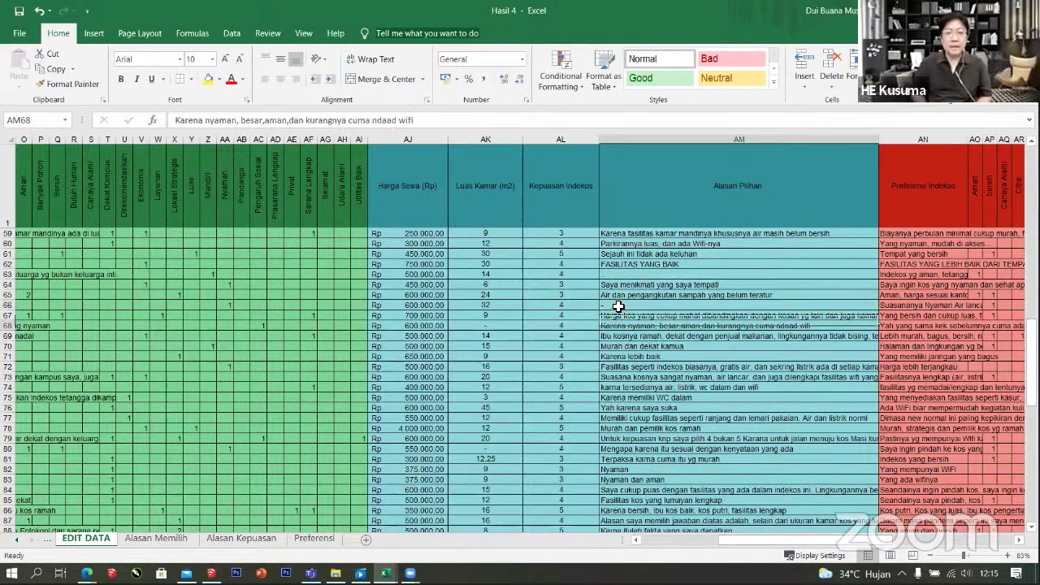
{"action": "left_click", "coordinate": [619, 307]}
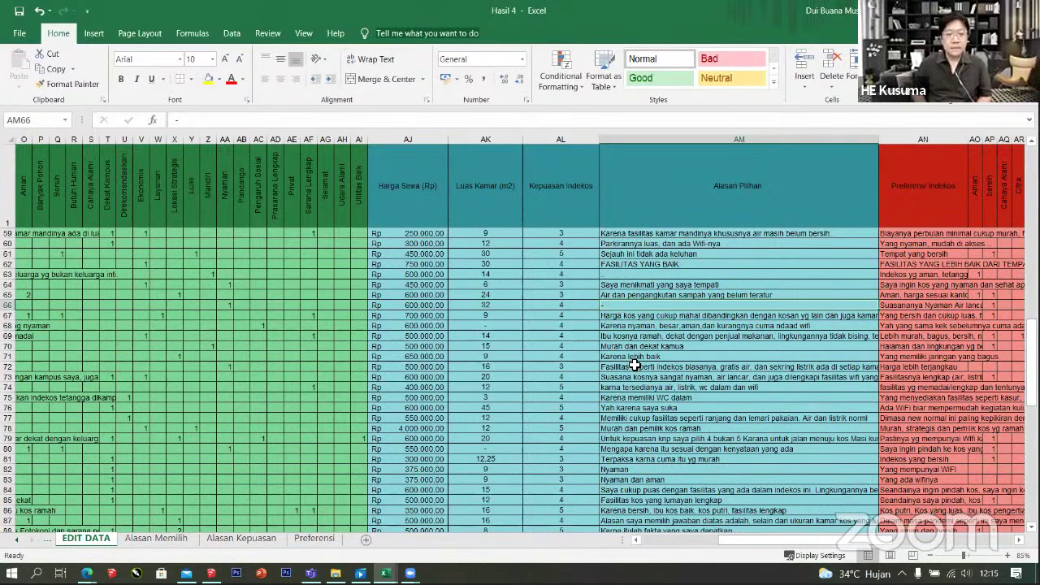
{"action": "scroll", "coordinate": [635, 366], "scroll_direction": "down", "scroll_amount": 2}
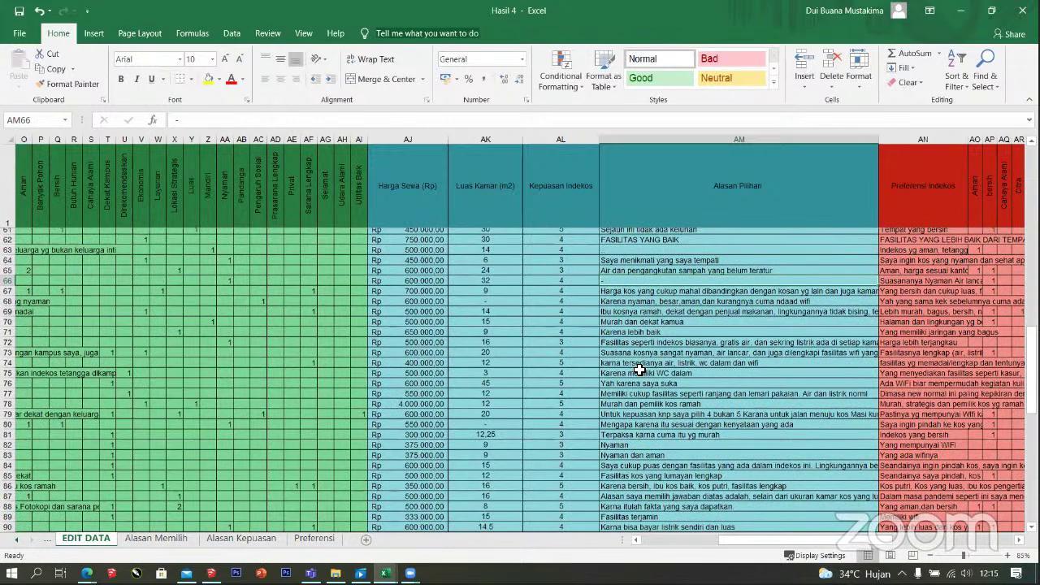
{"action": "scroll", "coordinate": [640, 371], "scroll_direction": "down", "scroll_amount": 2}
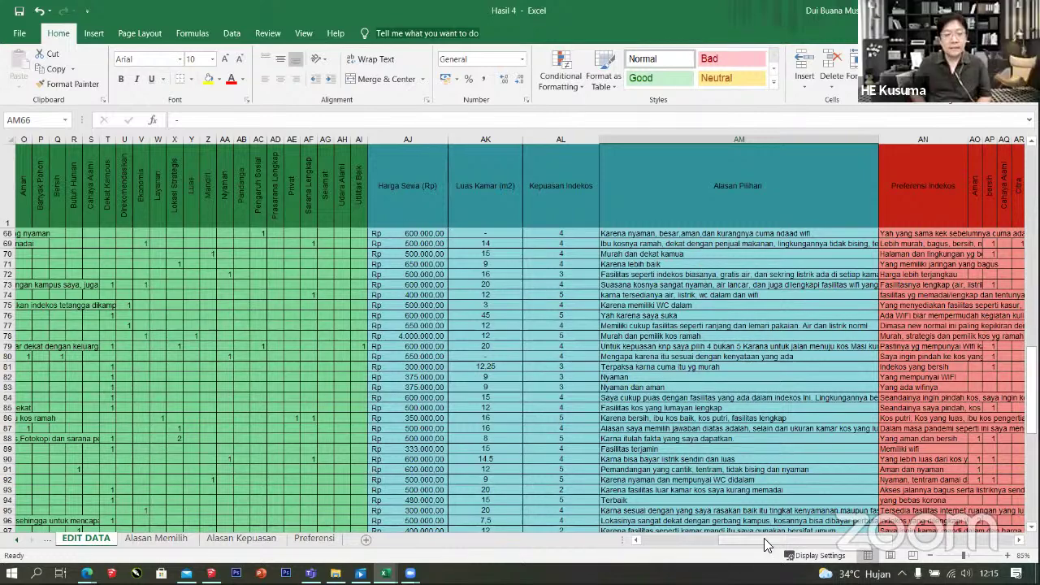
Look across the Preferensi Indekos answers and their code columns, from Aman to Privat, for rows 68 to 97
{"action": "left_click_drag", "start_coordinate": [764, 538], "coordinate": [769, 538]}
{"action": "left_click_drag", "start_coordinate": [769, 538], "coordinate": [772, 545]}
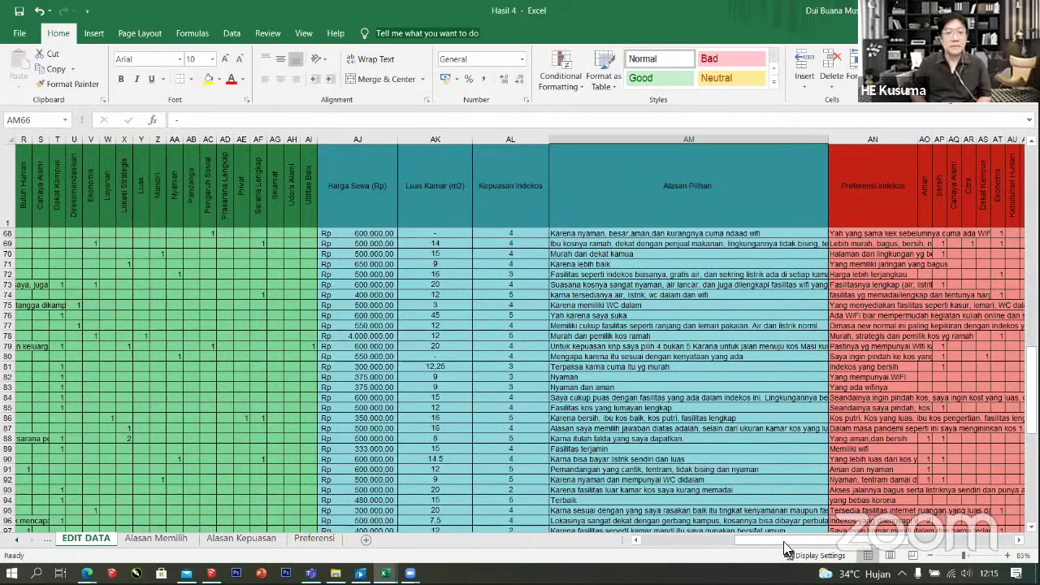
{"action": "left_click_drag", "start_coordinate": [785, 546], "coordinate": [817, 548]}
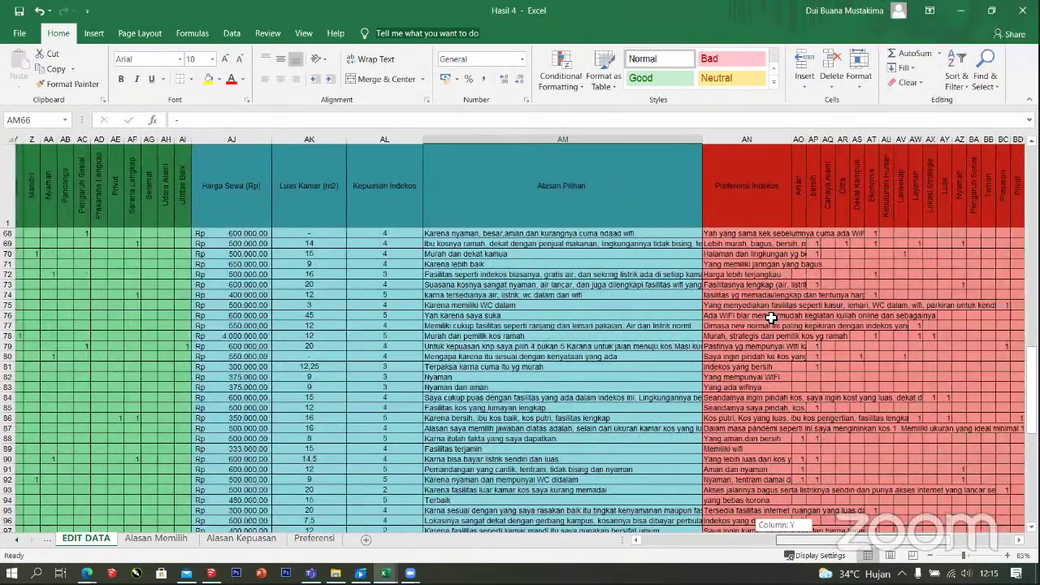
{"action": "left_click_drag", "start_coordinate": [771, 317], "coordinate": [705, 535]}
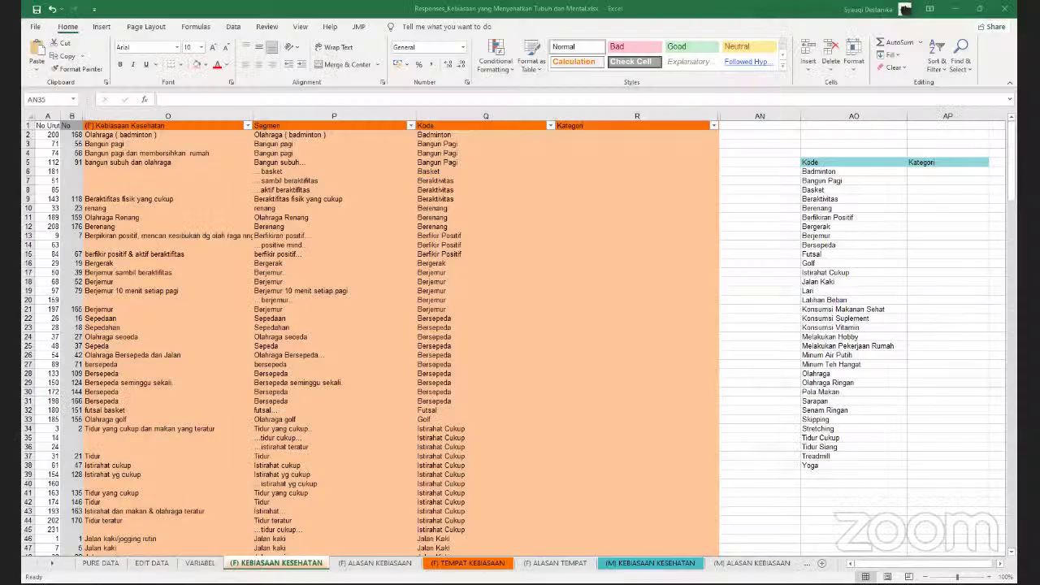
In the Responses_Kebiasaan yang Menyehatkan Tubuh dan Mental workbook, review the Segmen and Kode columns and the Kode list on the (F) KEBIASAAN KESEHATAN sheet
{"action": "left_click", "coordinate": [210, 563]}
{"action": "left_click", "coordinate": [256, 561]}
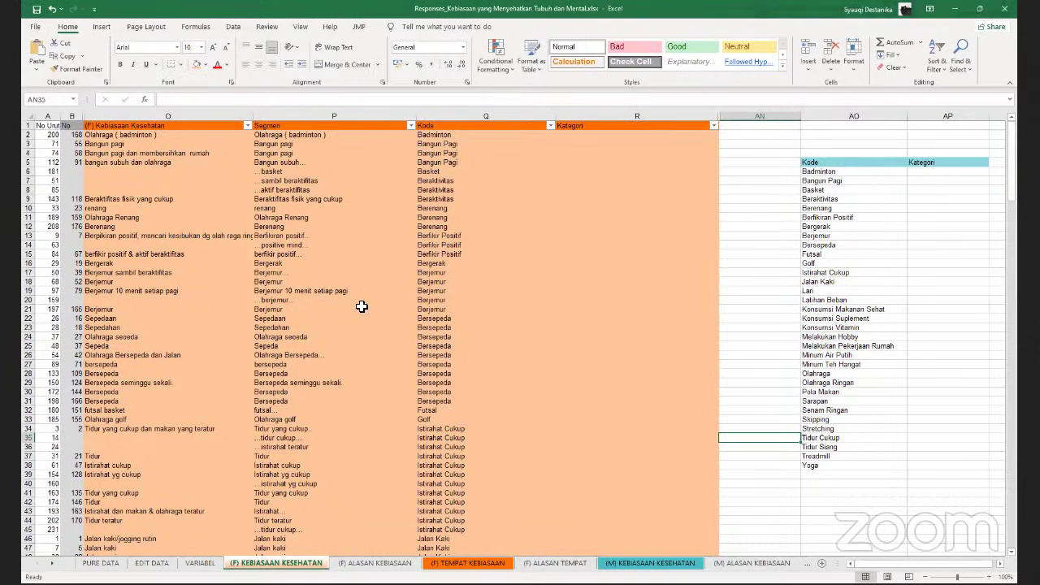
{"action": "scroll", "coordinate": [362, 306], "scroll_direction": "down", "scroll_amount": 4}
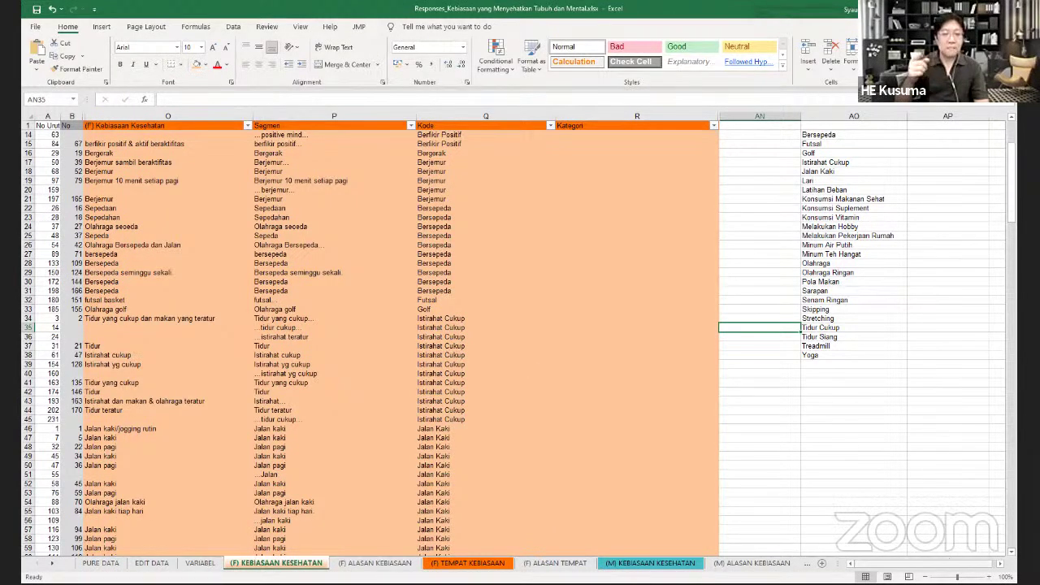
{"action": "scroll", "coordinate": [925, 563], "scroll_direction": "right", "scroll_amount": 1}
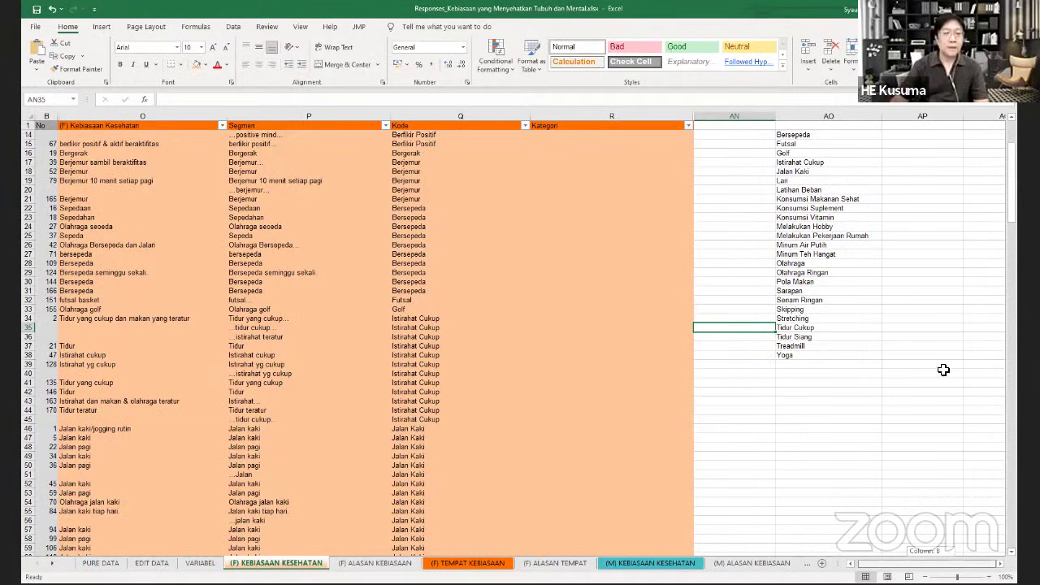
{"action": "scroll", "coordinate": [917, 227], "scroll_direction": "up", "scroll_amount": 4}
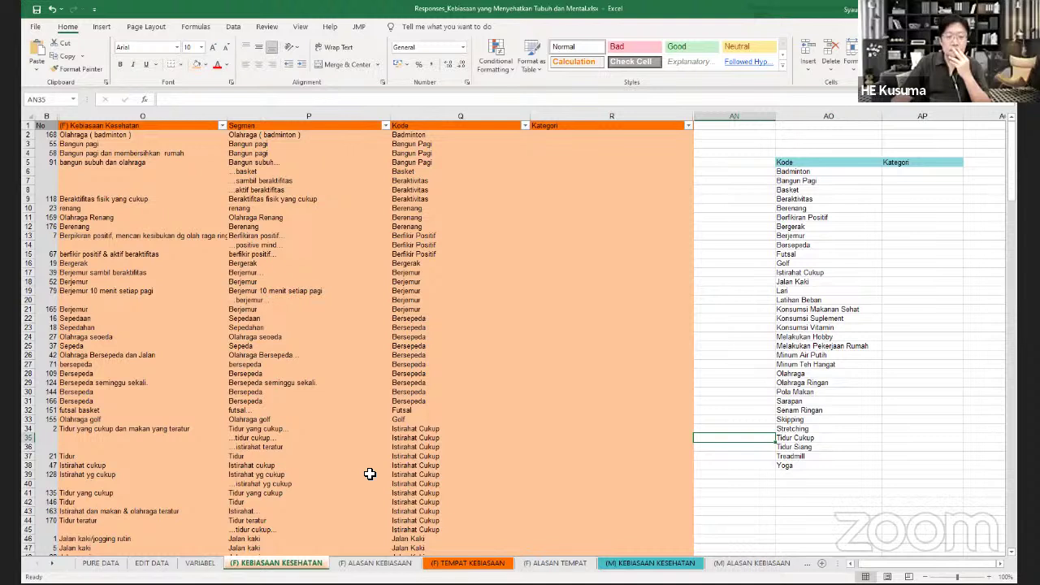
Examine the codes in the separate Kode list, from Badminton to Konsumsi Makanan Sehat, Konsumsi Suplement and Konsumsi Vitamin
{"action": "left_click", "coordinate": [801, 172]}
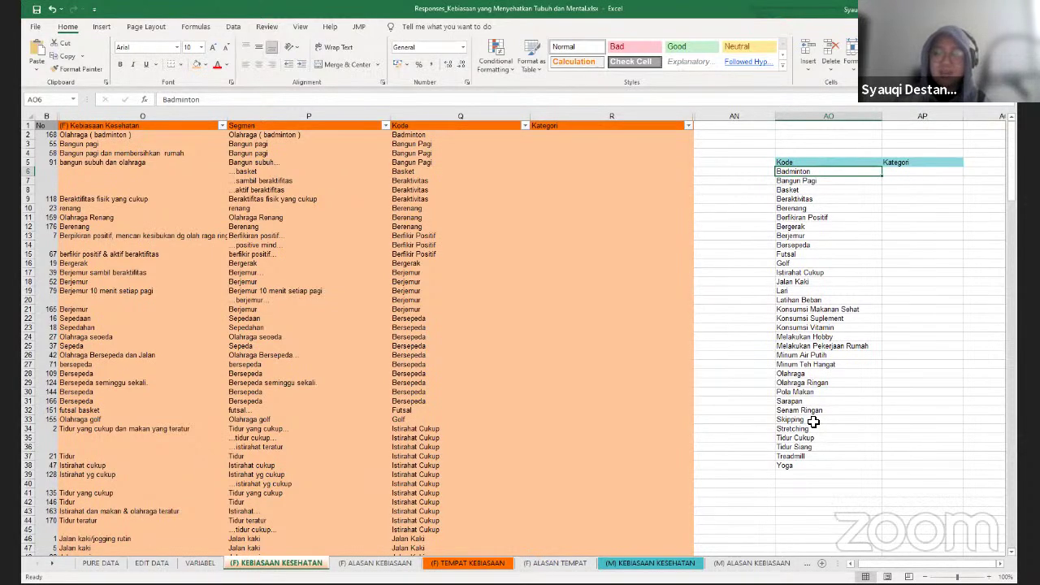
{"action": "left_click", "coordinate": [854, 310]}
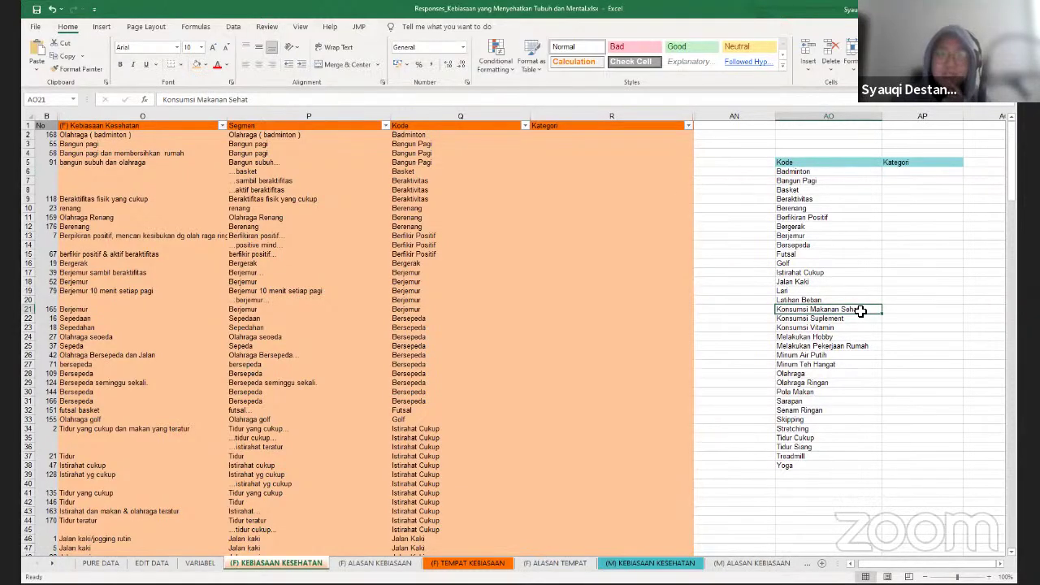
{"action": "left_click", "coordinate": [858, 318]}
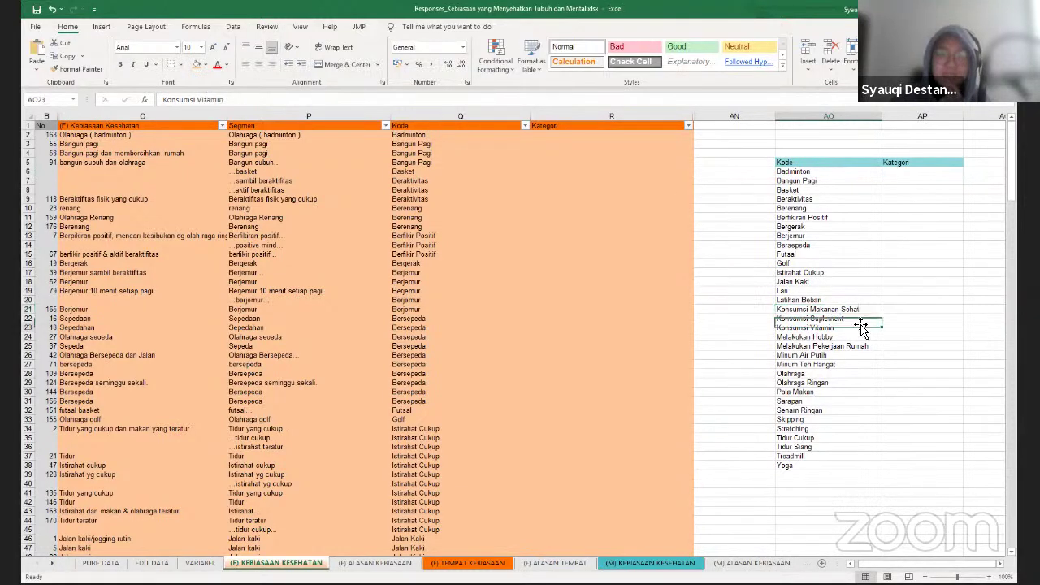
{"action": "left_click", "coordinate": [858, 329]}
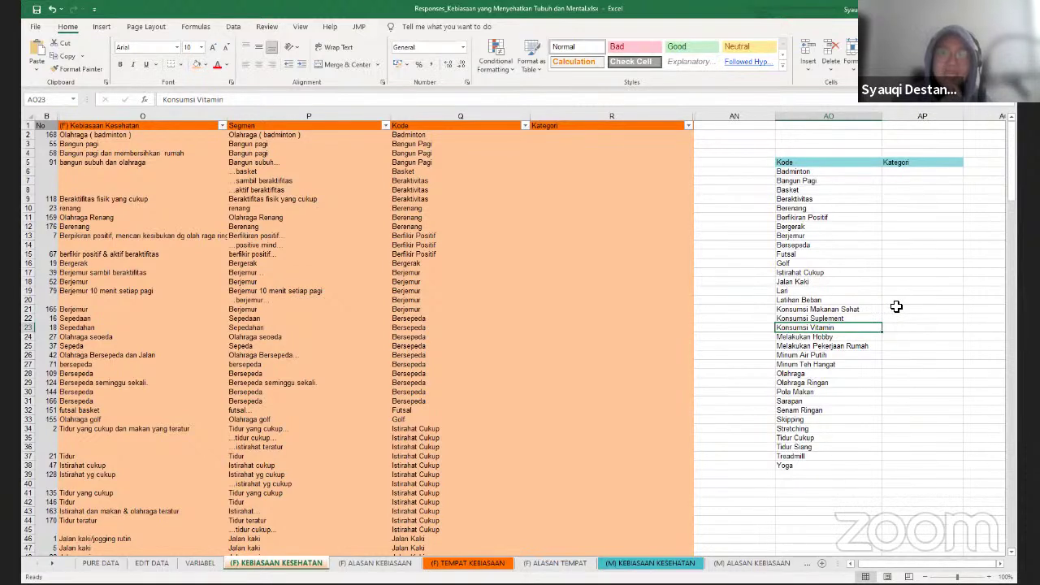
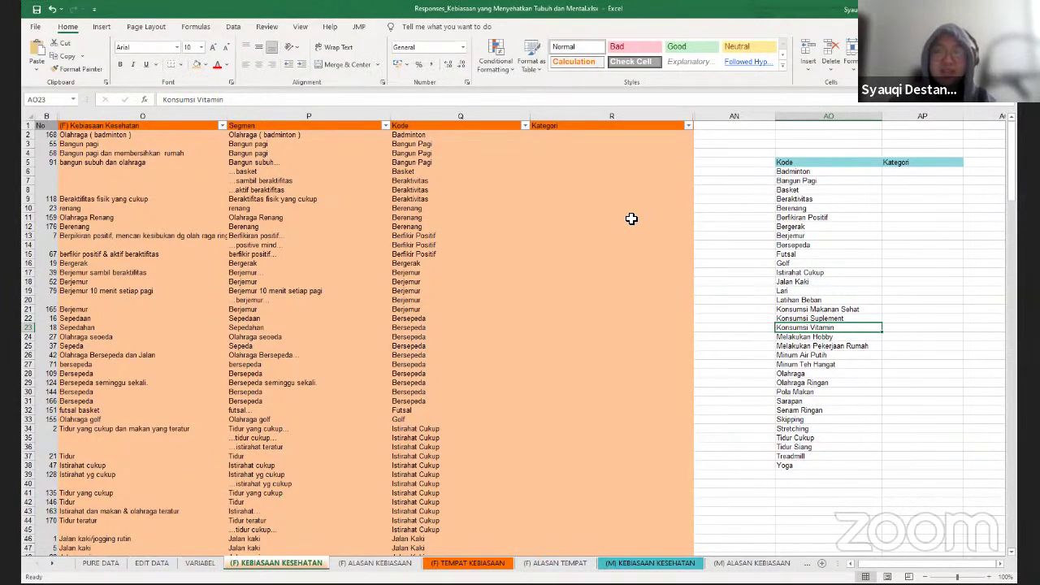
Enter Olahraga as the Kategori for the Badminton code in R2
{"action": "left_click", "coordinate": [624, 147]}
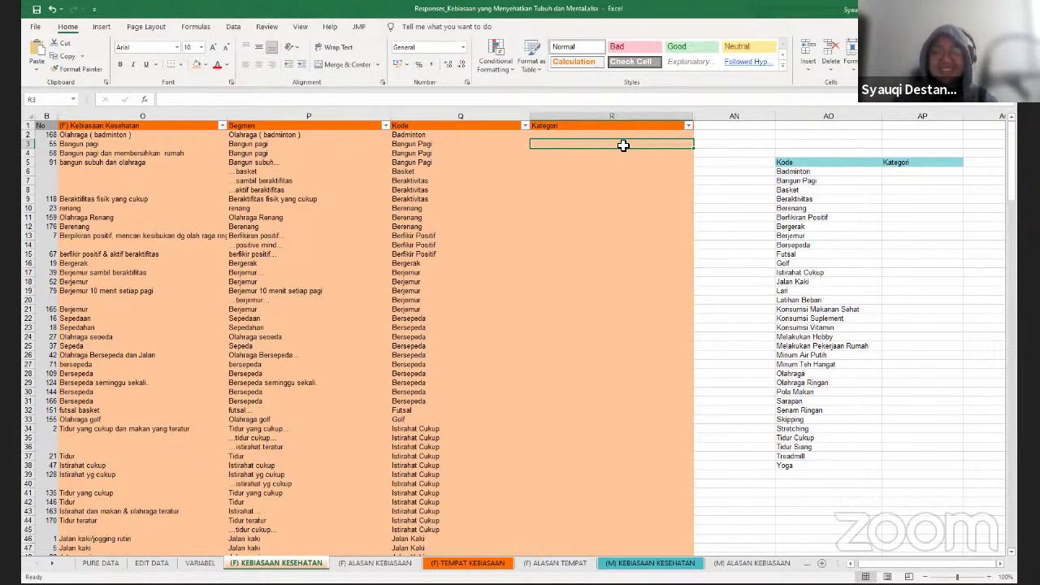
{"action": "key", "text": "Up"}
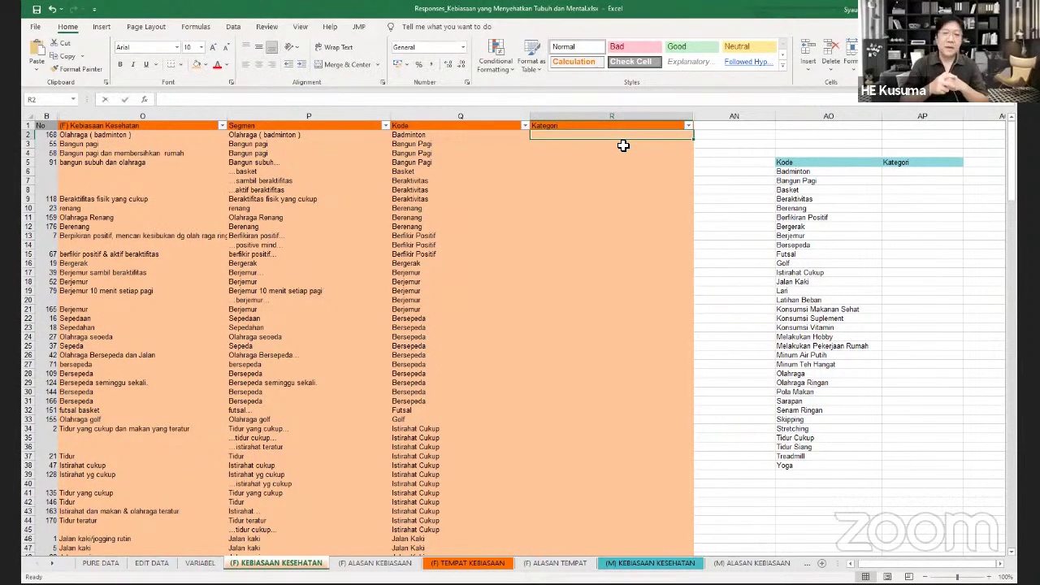
{"action": "type", "text": "Olahraga"}
{"action": "key", "text": "Return"}
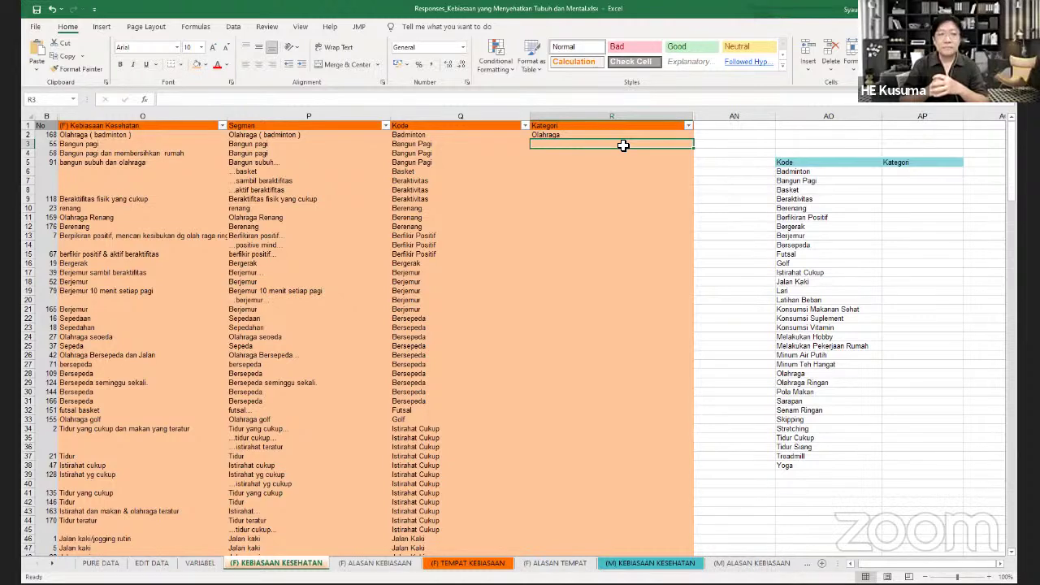
Enter Kebiasaan Sehari-Hari as the Kategori for the Bangun Pagi code in R3 and fill it down to R5
{"action": "type", "text": "K"}
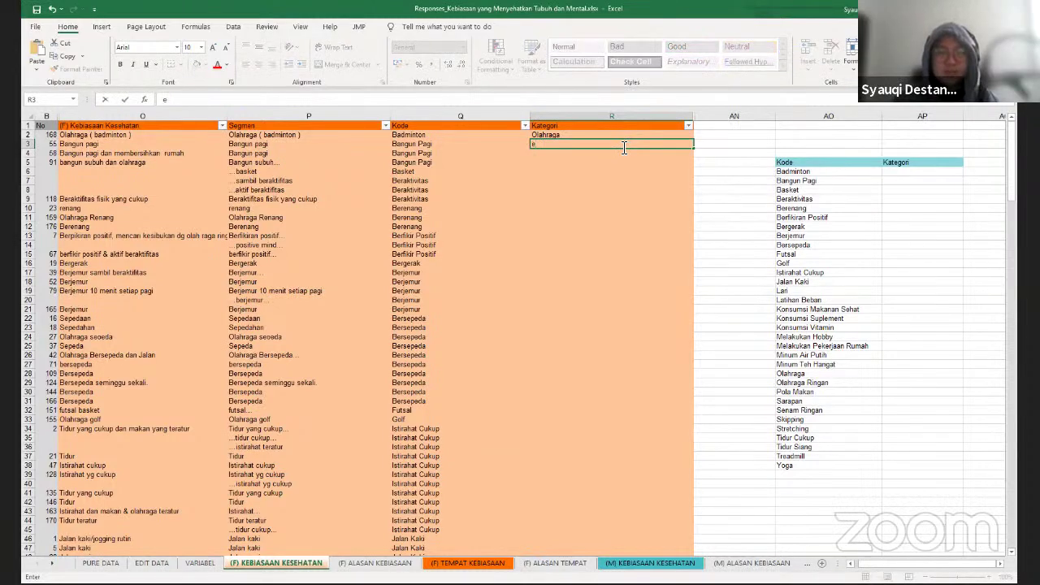
{"action": "type", "text": "e"}
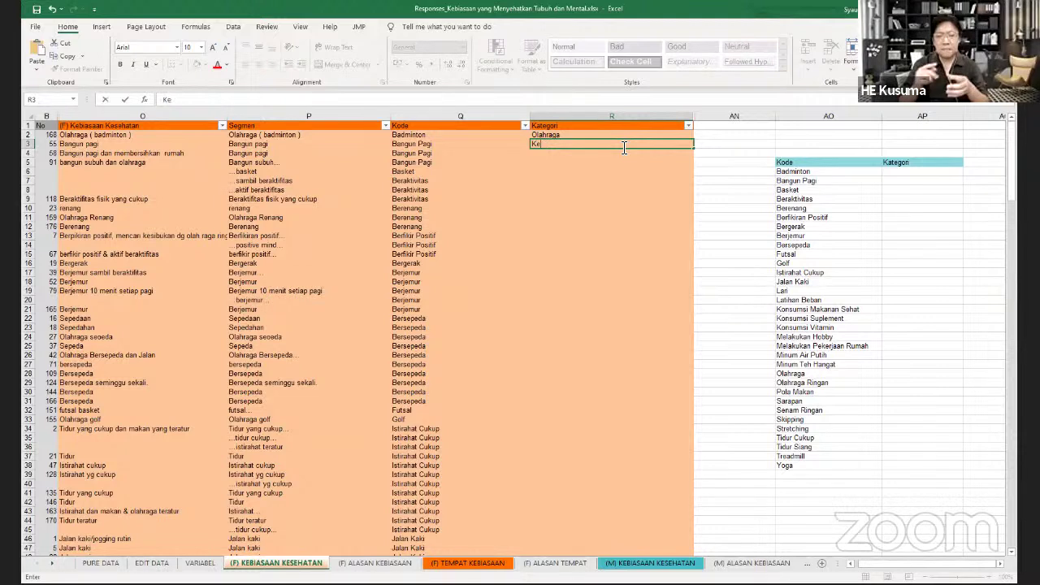
{"action": "type", "text": "biasaan "}
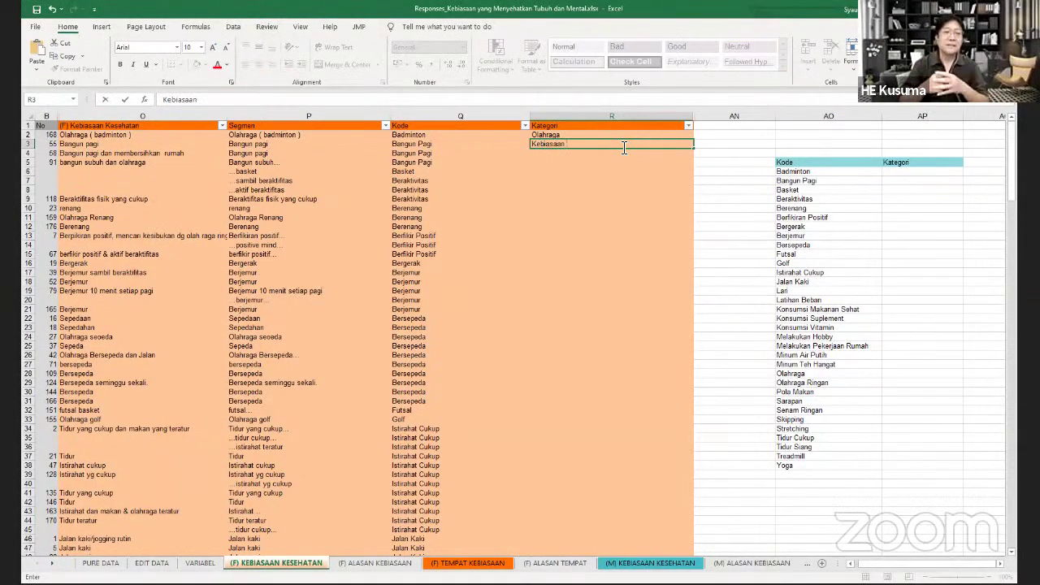
{"action": "type", "text": "Seharo"}
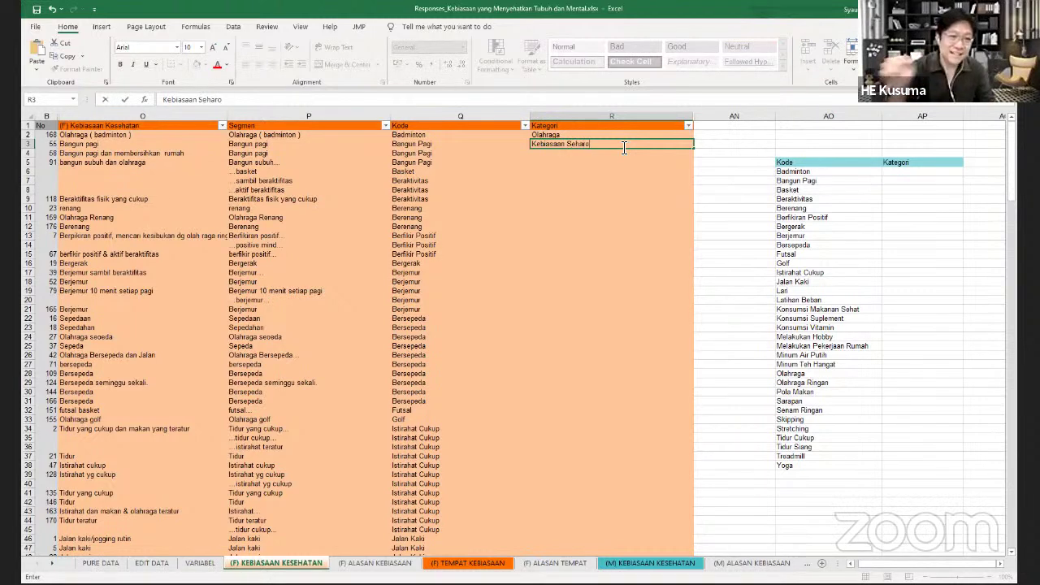
{"action": "key", "text": "BackSpace"}
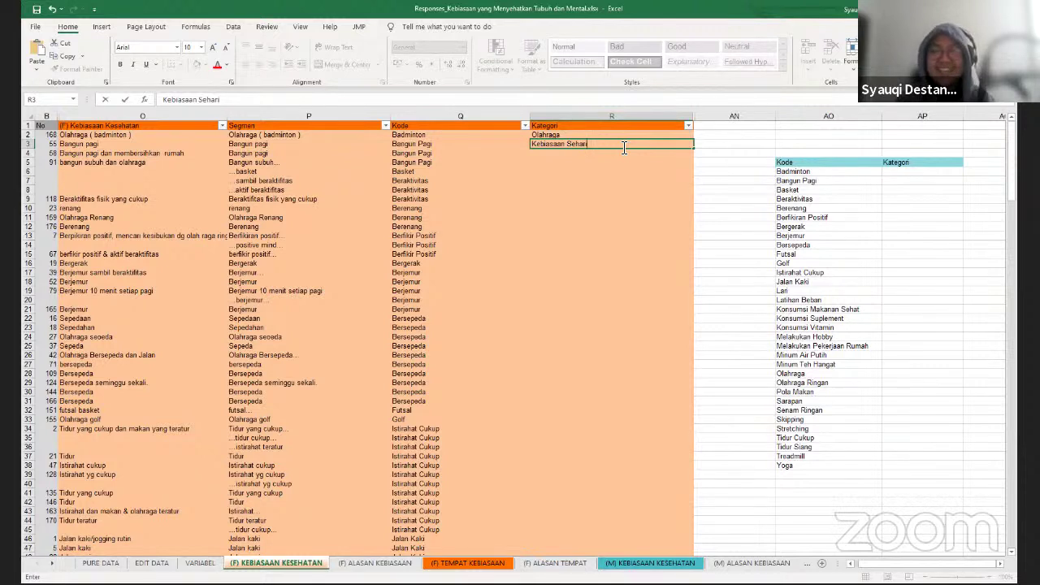
{"action": "type", "text": "HA"}
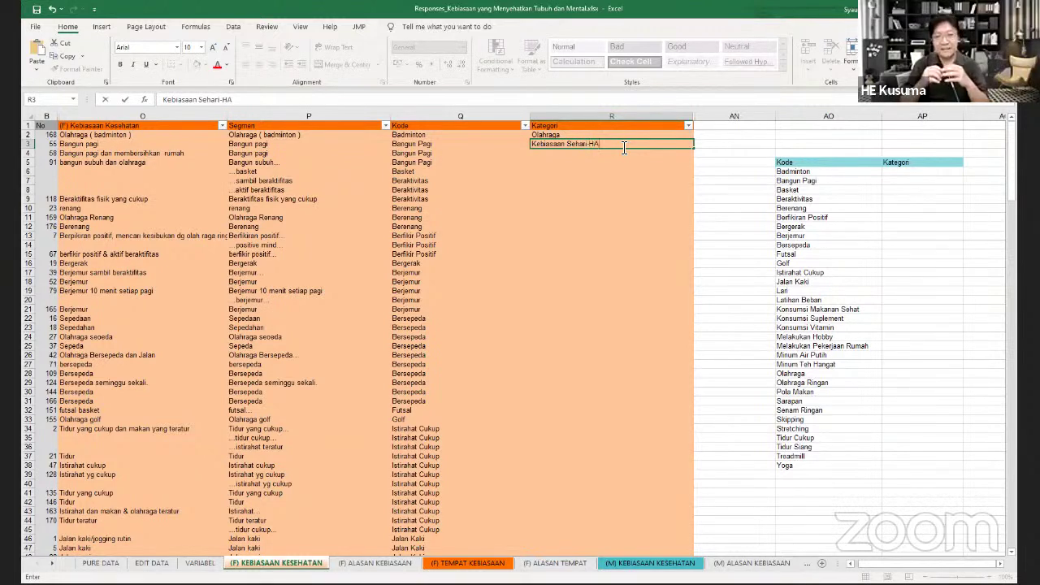
{"action": "key", "text": "BackSpace"}
{"action": "type", "text": "ari"}
{"action": "key", "text": "Return"}
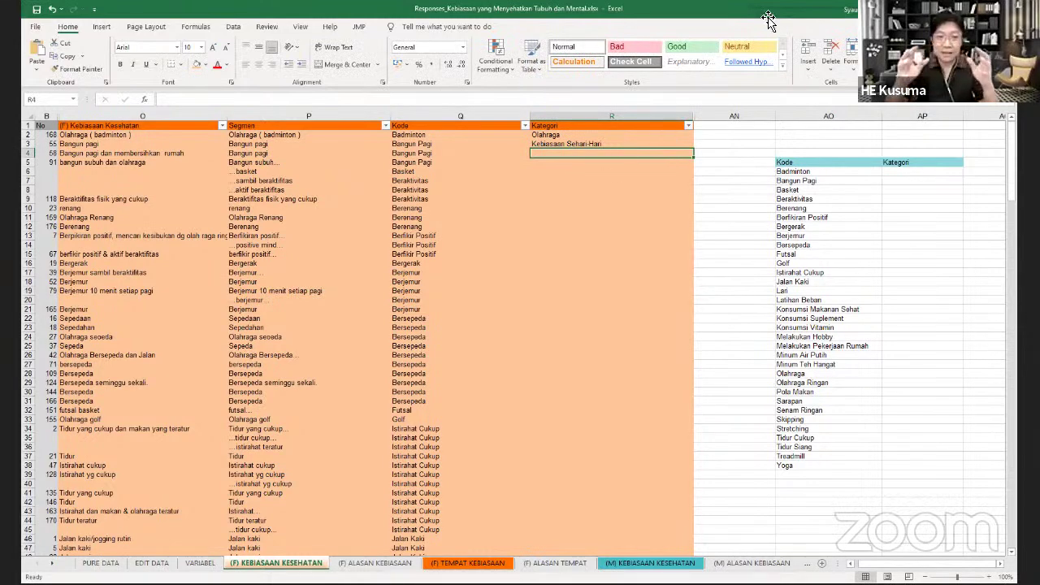
{"action": "left_click", "coordinate": [689, 146]}
{"action": "left_click_drag", "start_coordinate": [692, 148], "coordinate": [639, 166]}
Enter Olahraga as the Kategori for the Basket code in R6
{"action": "left_click", "coordinate": [634, 172]}
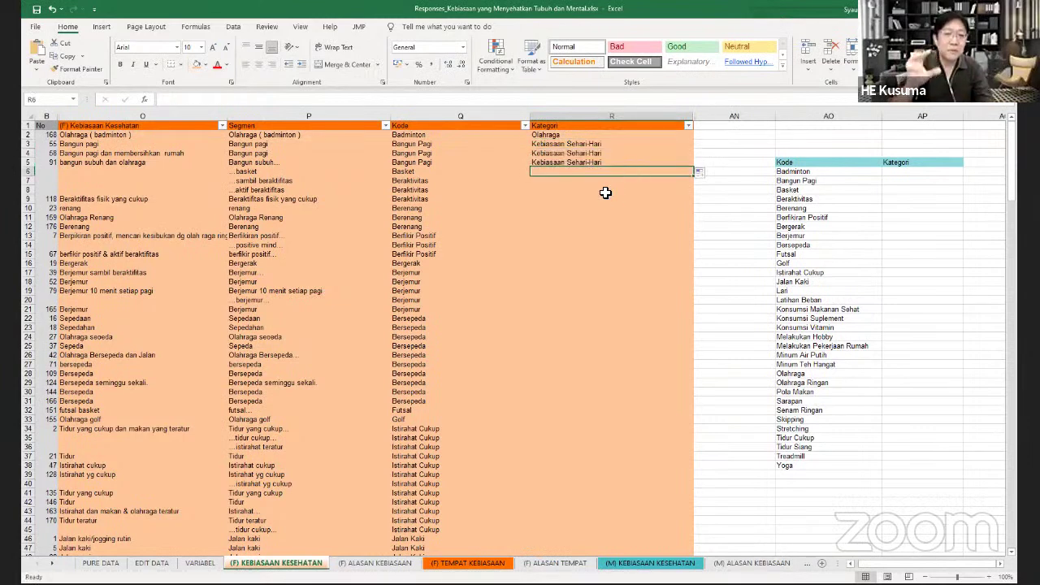
{"action": "type", "text": "Olahraga"}
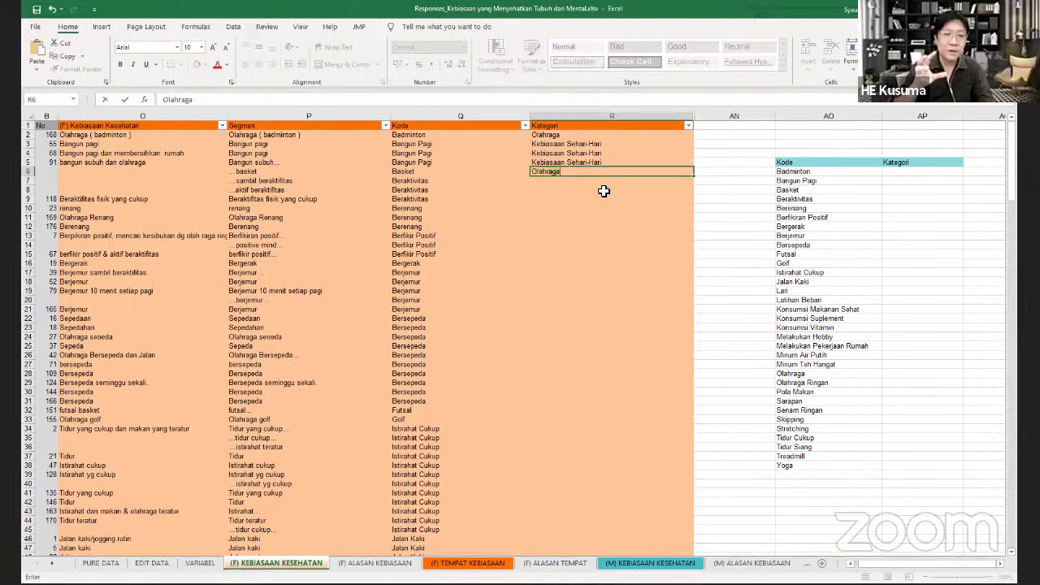
{"action": "key", "text": "Return"}
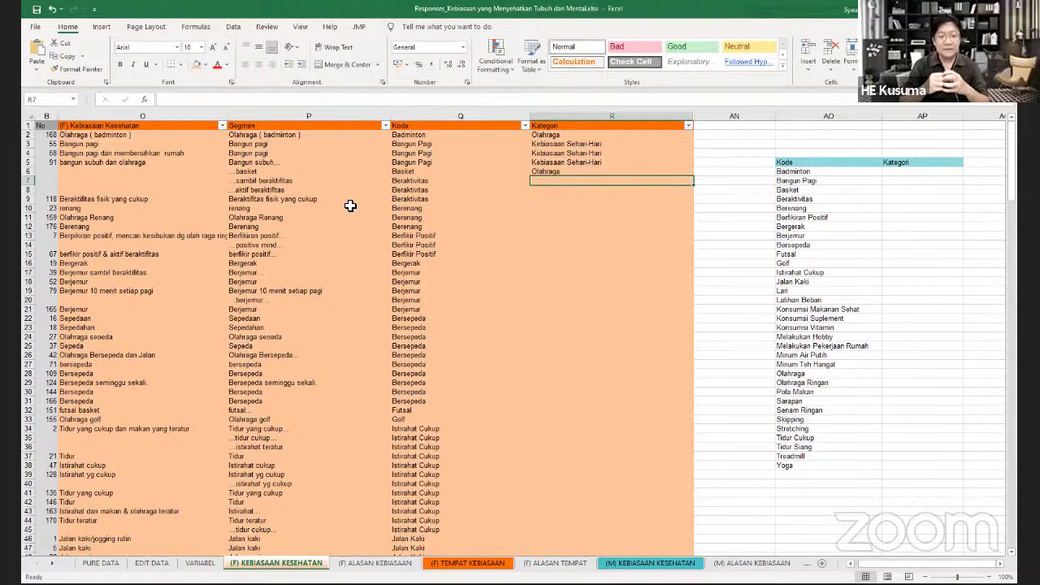
Compare the Segmen and Kode entries for Beraktivitas, Berfikir Positif, Bergerak and Berjemur in rows 7 to 19
{"action": "left_click_drag", "start_coordinate": [325, 179], "coordinate": [400, 191]}
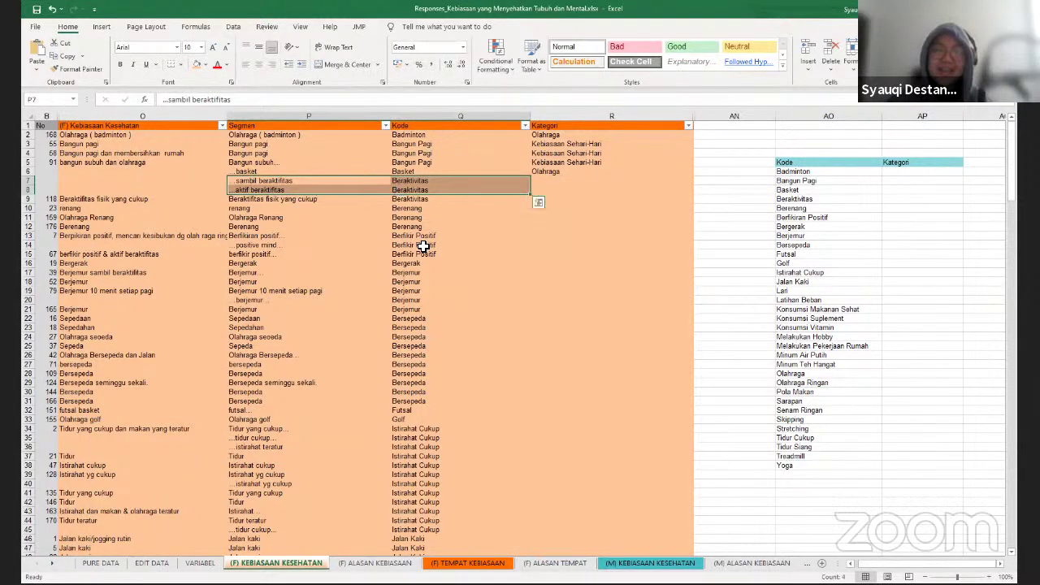
{"action": "left_click", "coordinate": [428, 291]}
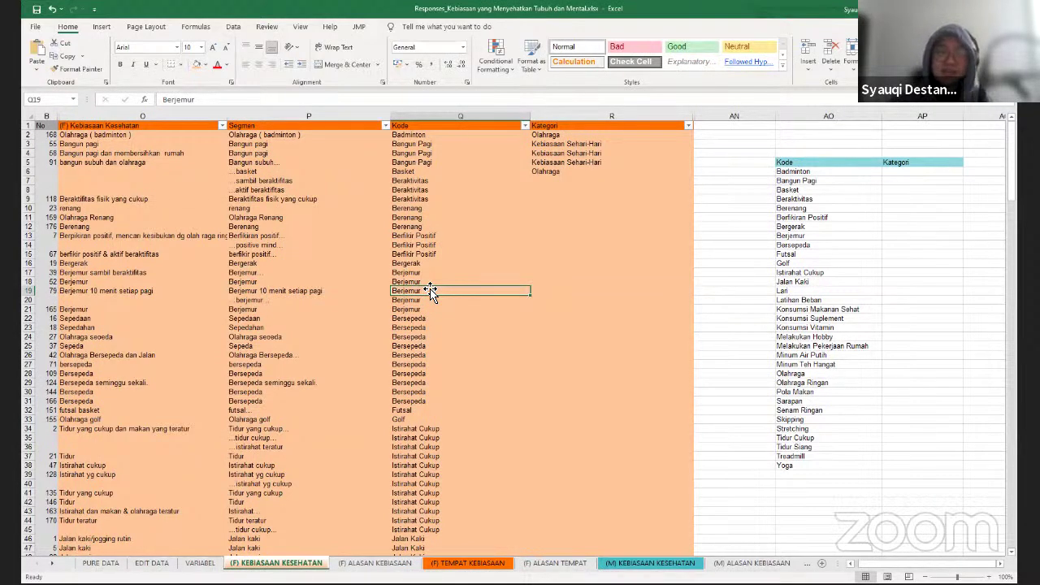
{"action": "left_click", "coordinate": [415, 181]}
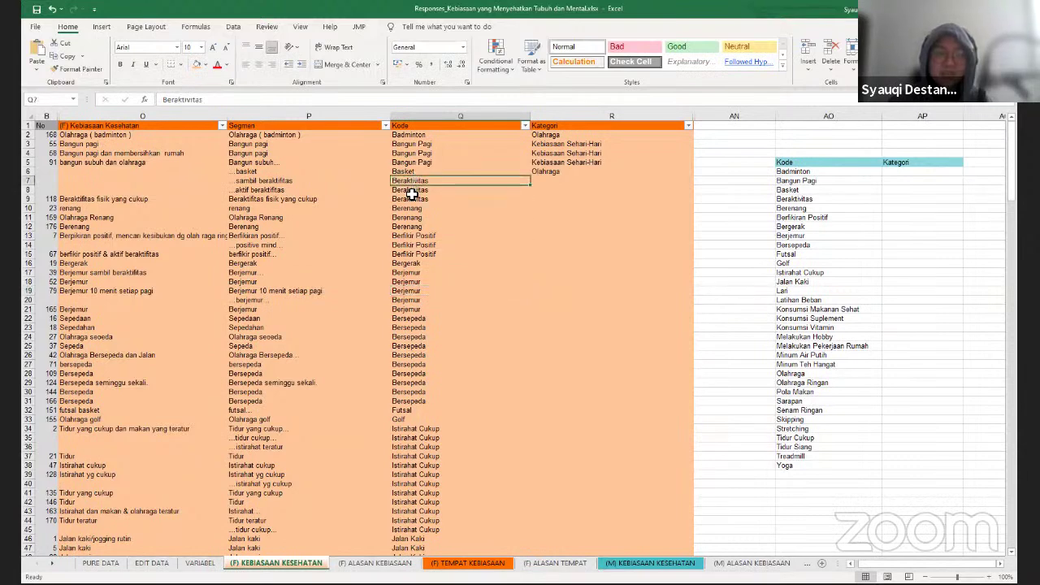
{"action": "left_click", "coordinate": [412, 199]}
{"action": "left_click", "coordinate": [260, 203]}
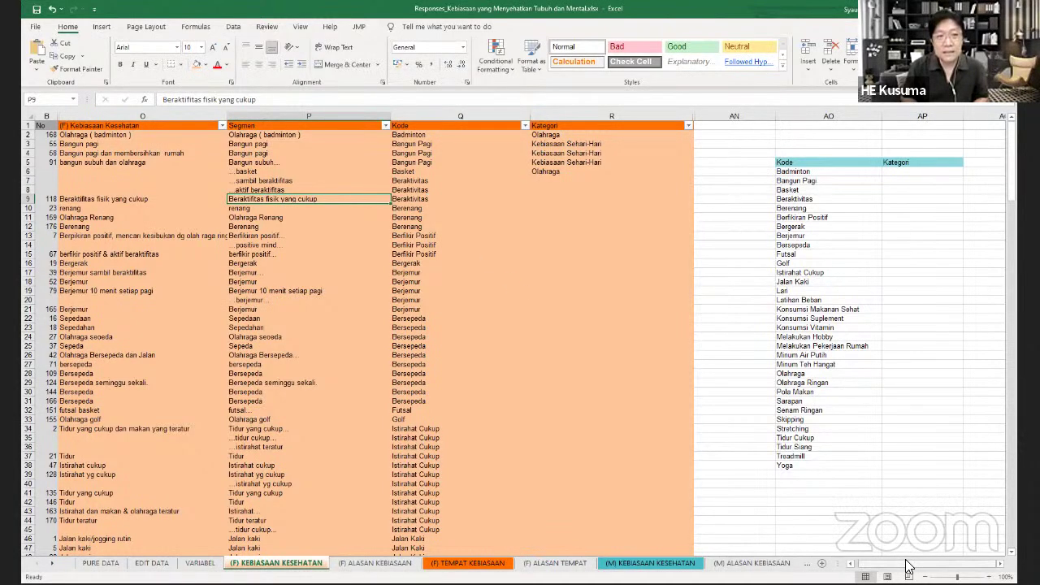
{"action": "scroll", "coordinate": [715, 388], "scroll_direction": "left", "scroll_amount": 1}
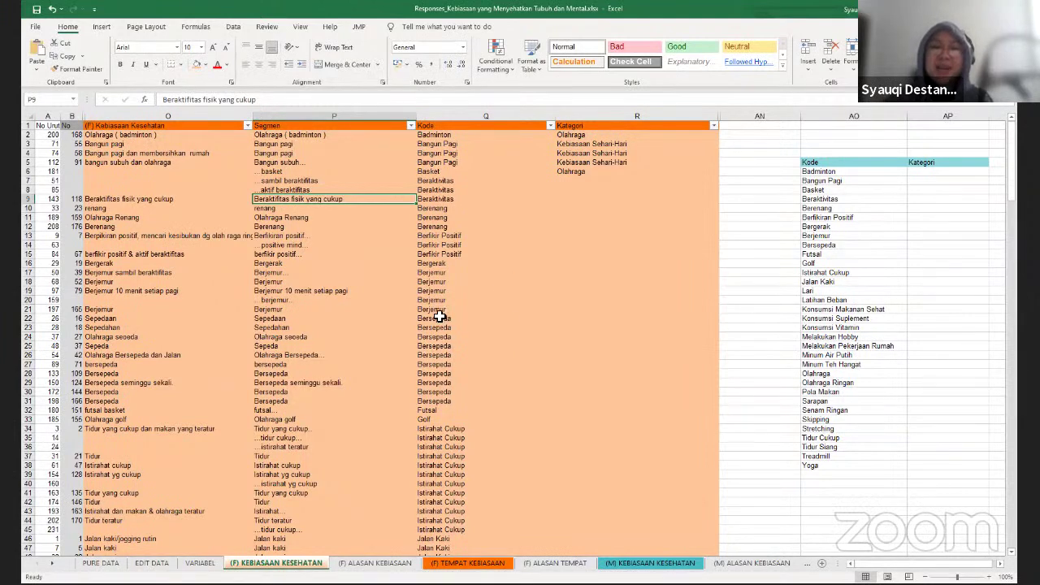
{"action": "left_click", "coordinate": [458, 255]}
{"action": "left_click", "coordinate": [429, 265]}
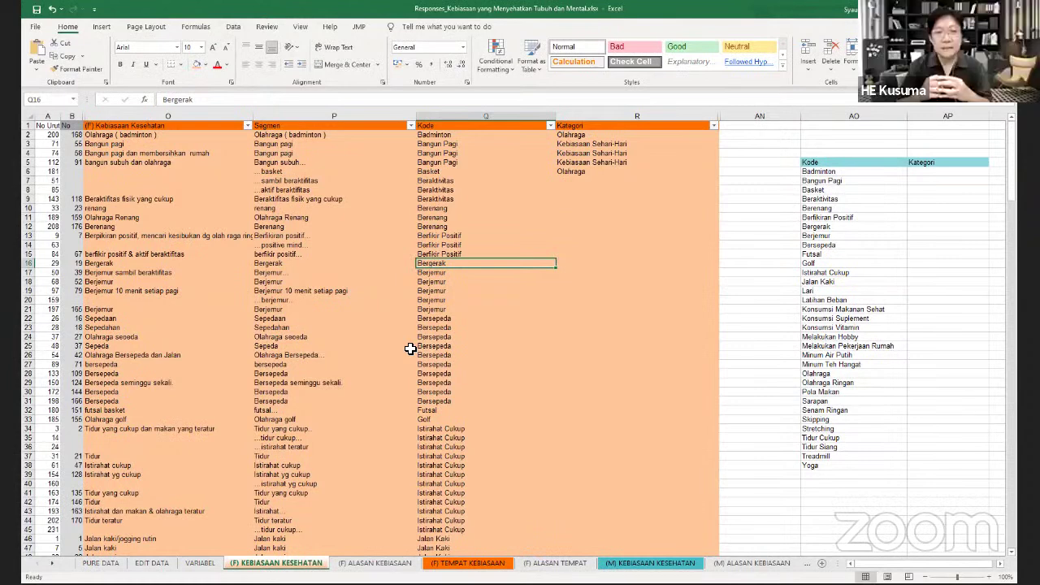
{"action": "left_click", "coordinate": [516, 180]}
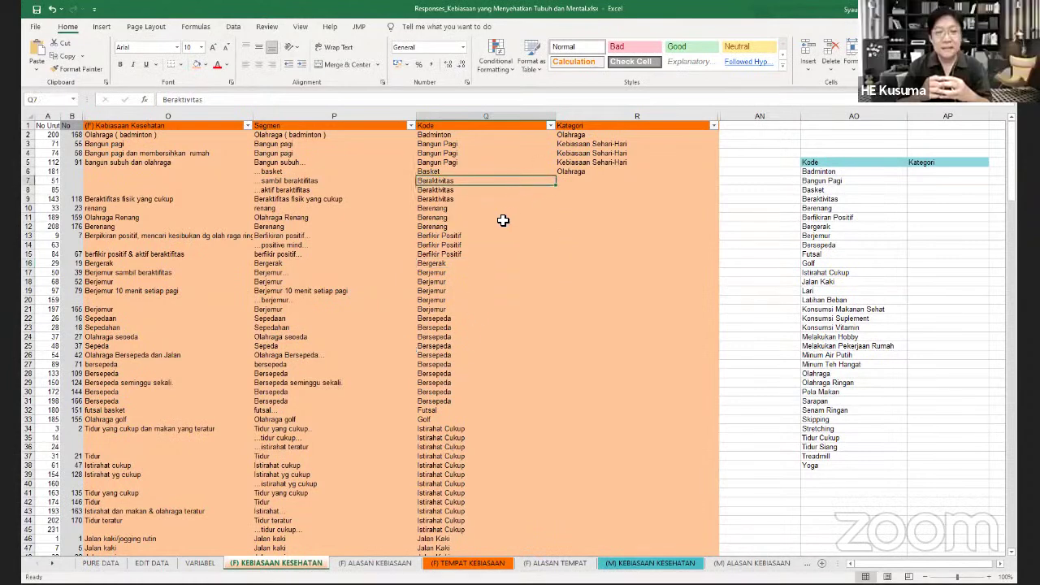
{"action": "left_click", "coordinate": [480, 262]}
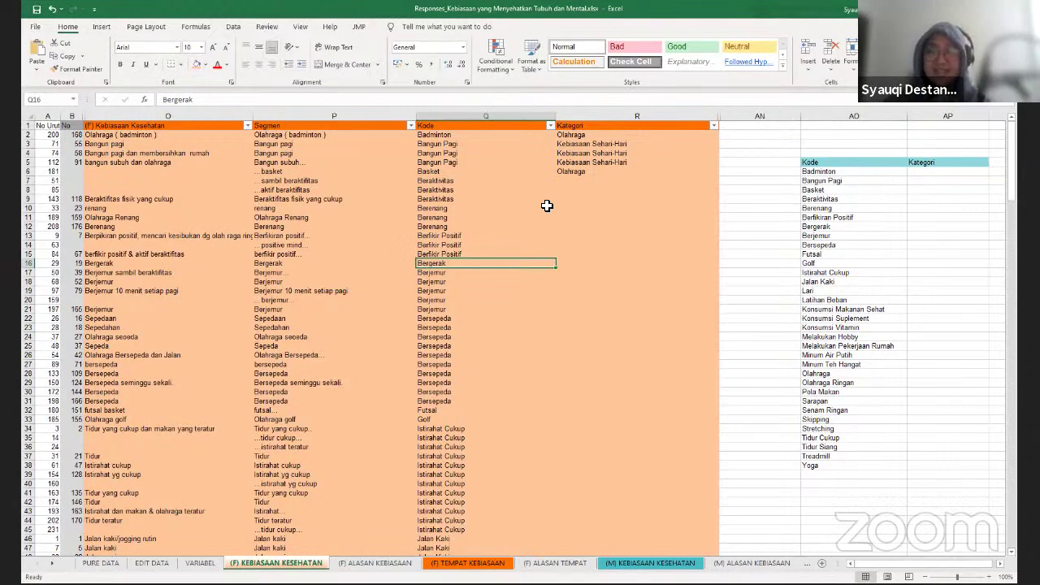
Examine the coded answers from Bersepeda and Jalan Kaki through Konsumsi Makanan Sehat to Konsumsi Suplement in row 89
{"action": "scroll", "coordinate": [566, 324], "scroll_direction": "down", "scroll_amount": 6}
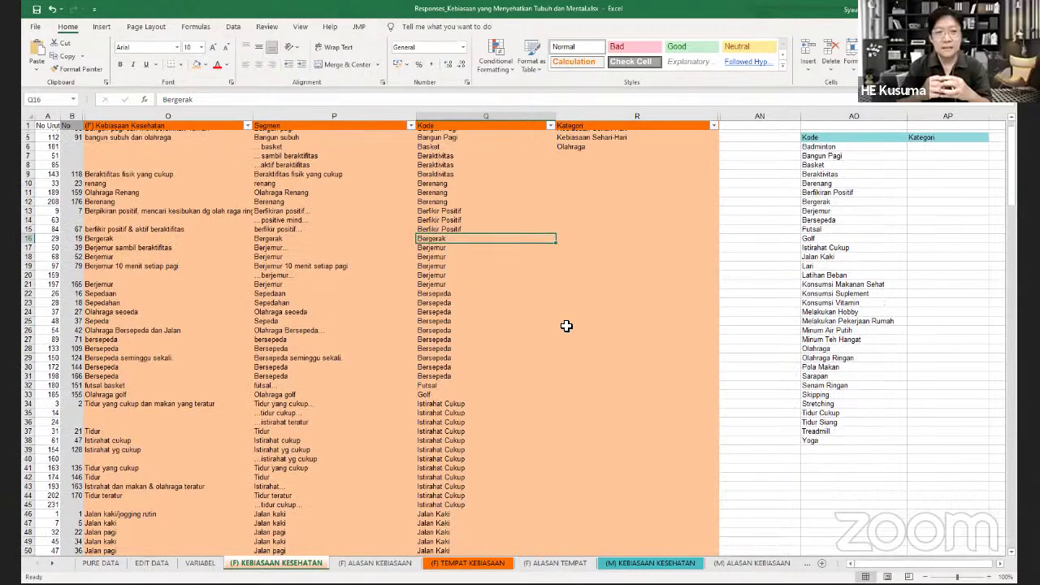
{"action": "scroll", "coordinate": [566, 326], "scroll_direction": "down", "scroll_amount": 10}
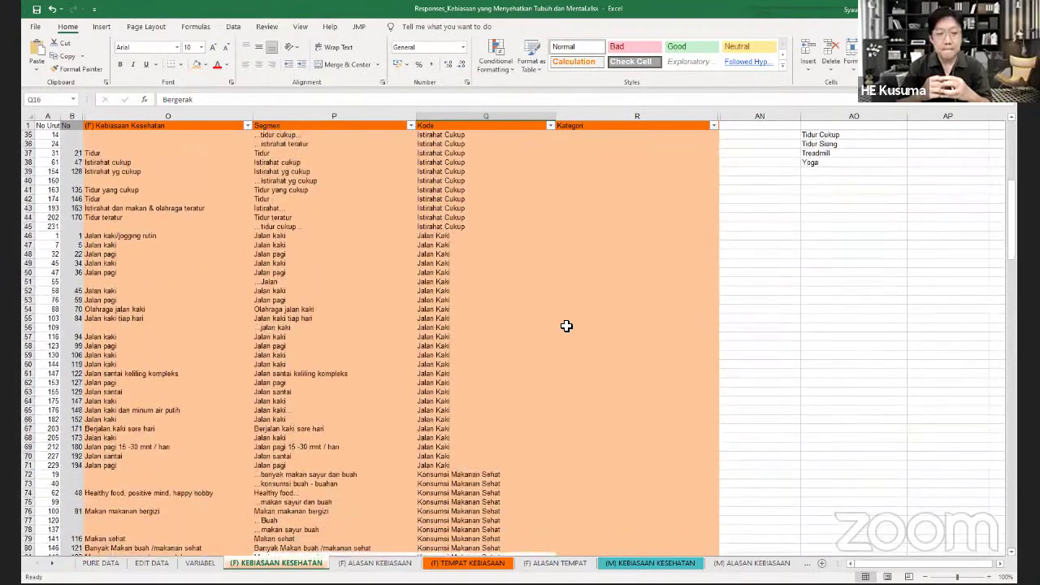
{"action": "scroll", "coordinate": [567, 326], "scroll_direction": "down", "scroll_amount": 1}
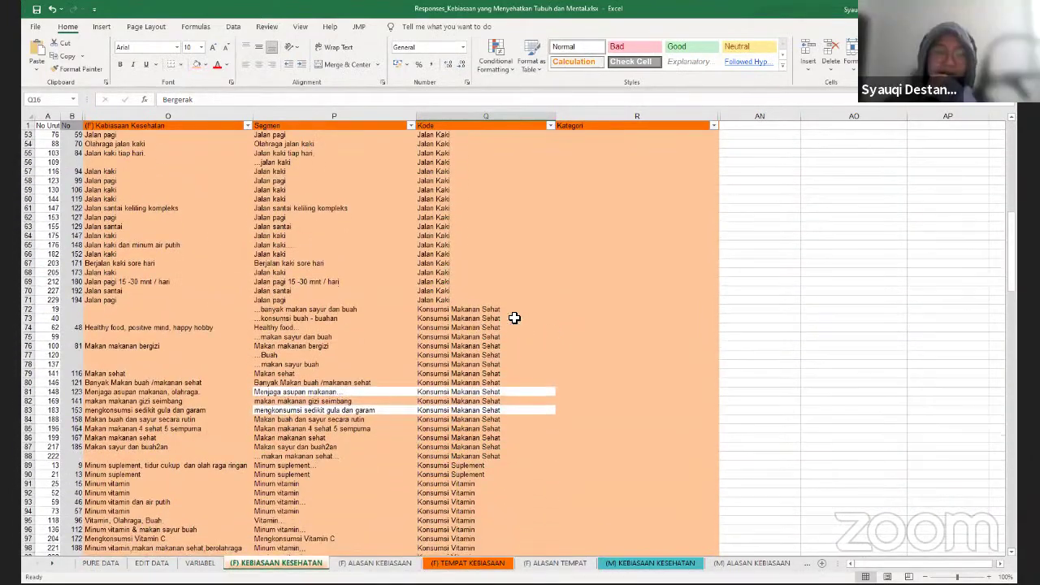
{"action": "scroll", "coordinate": [496, 416], "scroll_direction": "up", "scroll_amount": 4}
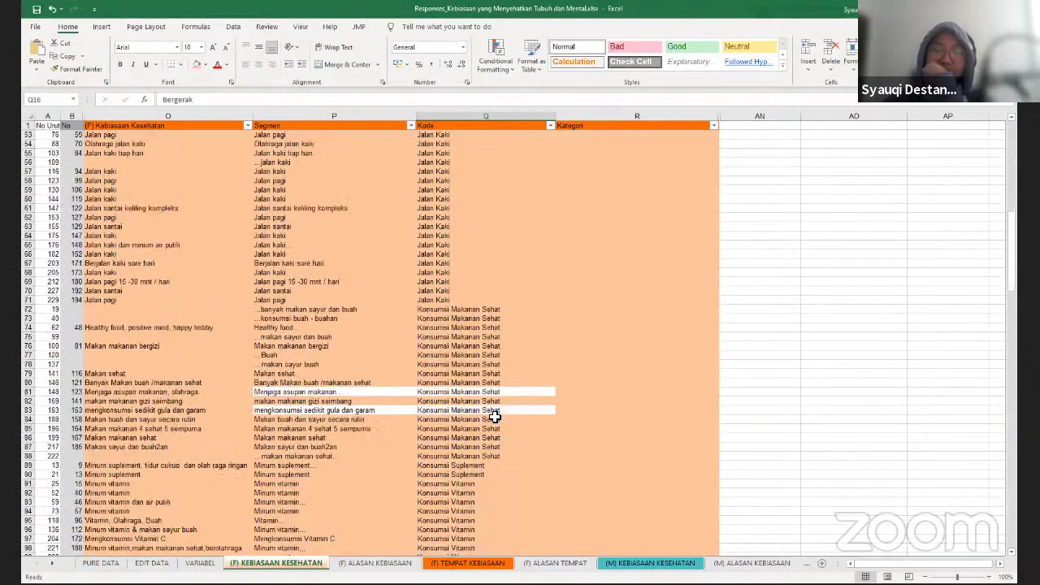
{"action": "scroll", "coordinate": [500, 414], "scroll_direction": "down", "scroll_amount": 2}
{"action": "scroll", "coordinate": [501, 416], "scroll_direction": "down", "scroll_amount": 4}
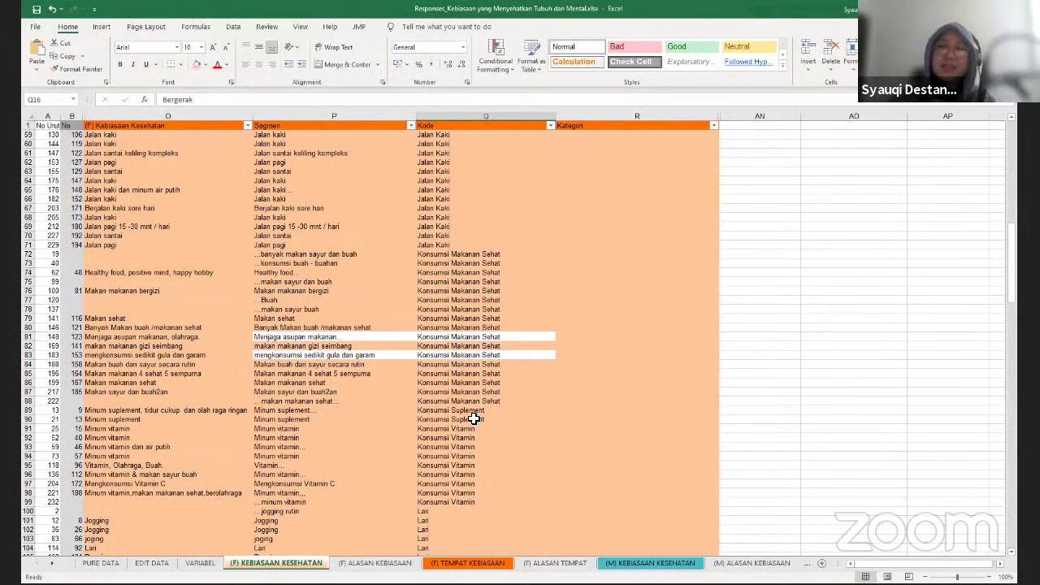
{"action": "left_click", "coordinate": [480, 411]}
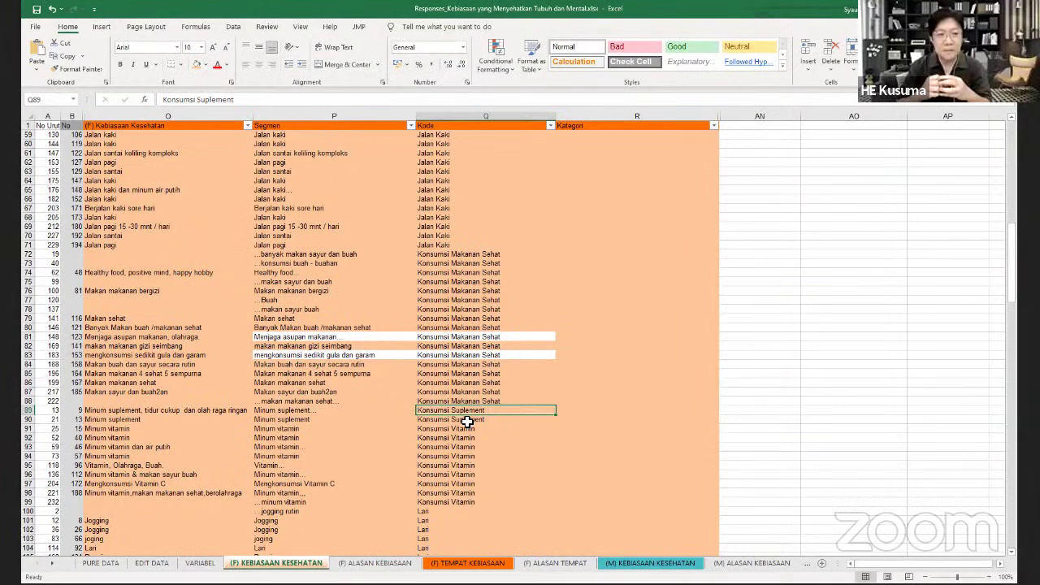
Examine the remaining coded answers from Konsumsi Vitamin through Melakukan Pekerjaan Rumah, Minum Air Putih and Olahraga to Yoga in row 238
{"action": "scroll", "coordinate": [489, 488], "scroll_direction": "down", "scroll_amount": 4}
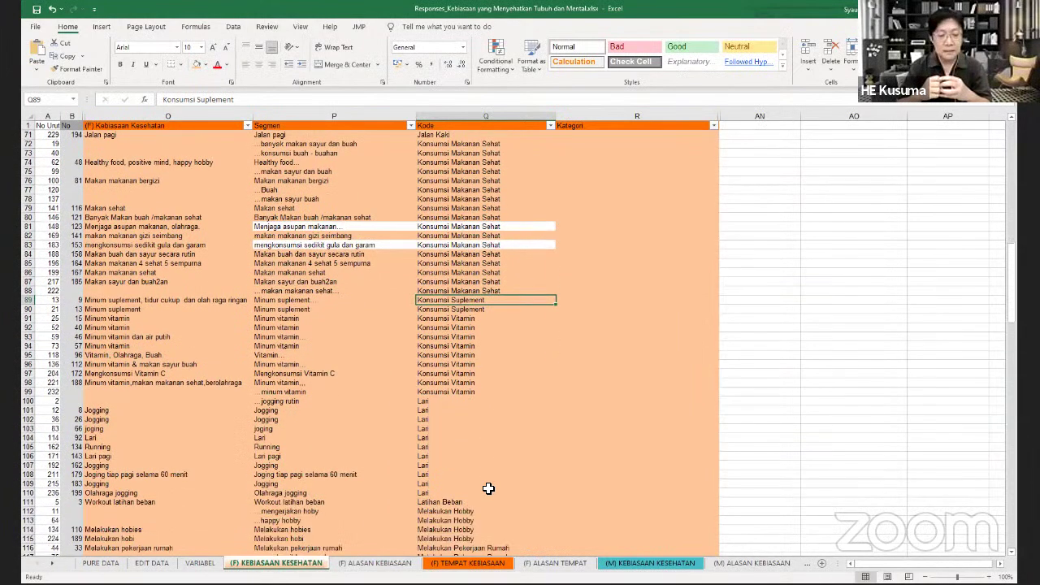
{"action": "scroll", "coordinate": [488, 488], "scroll_direction": "down", "scroll_amount": 3}
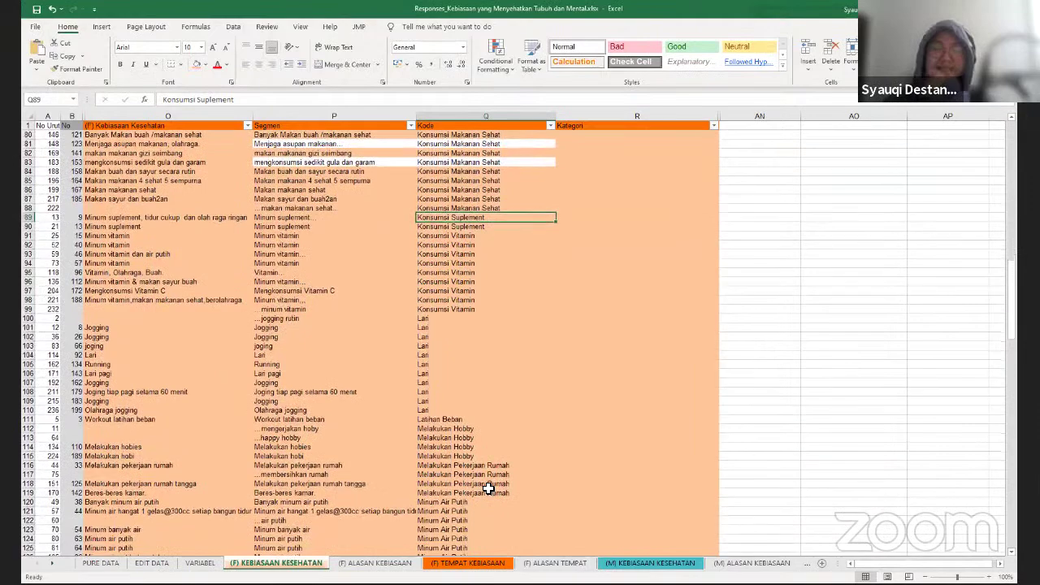
{"action": "scroll", "coordinate": [498, 488], "scroll_direction": "down", "scroll_amount": 3}
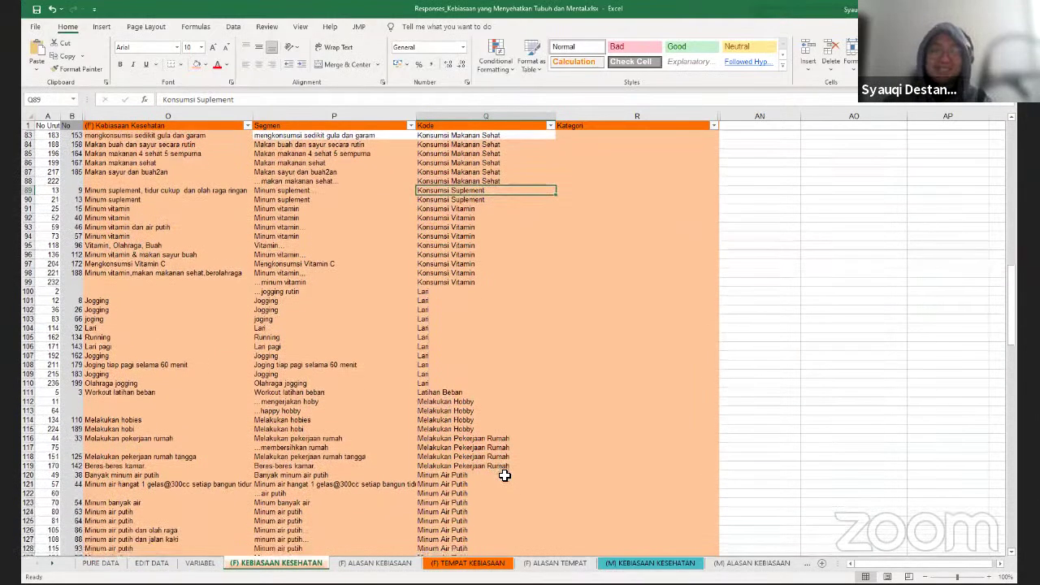
{"action": "scroll", "coordinate": [516, 455], "scroll_direction": "down", "scroll_amount": 1}
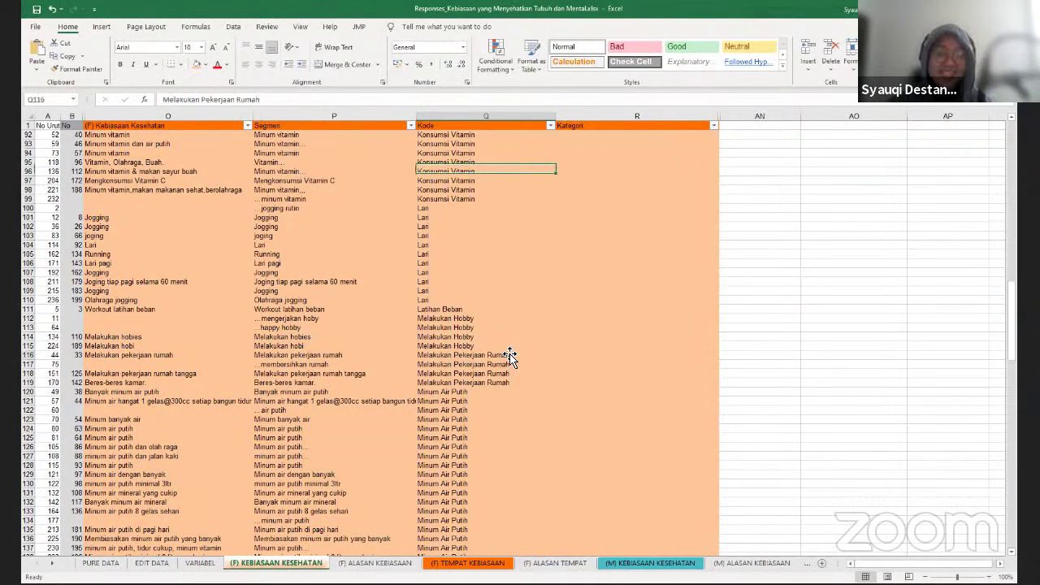
{"action": "left_click", "coordinate": [507, 355]}
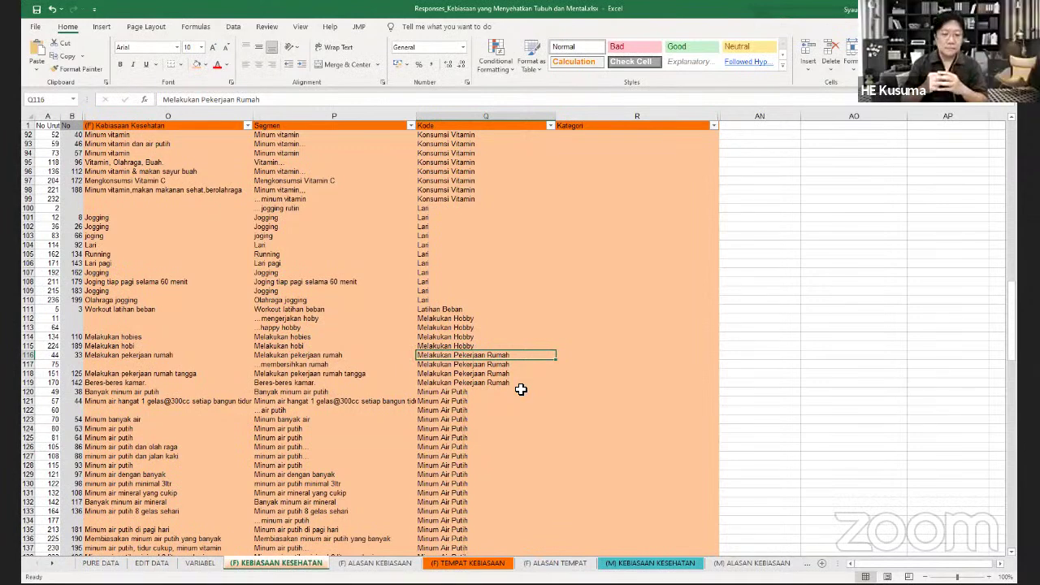
{"action": "scroll", "coordinate": [521, 389], "scroll_direction": "down", "scroll_amount": 1}
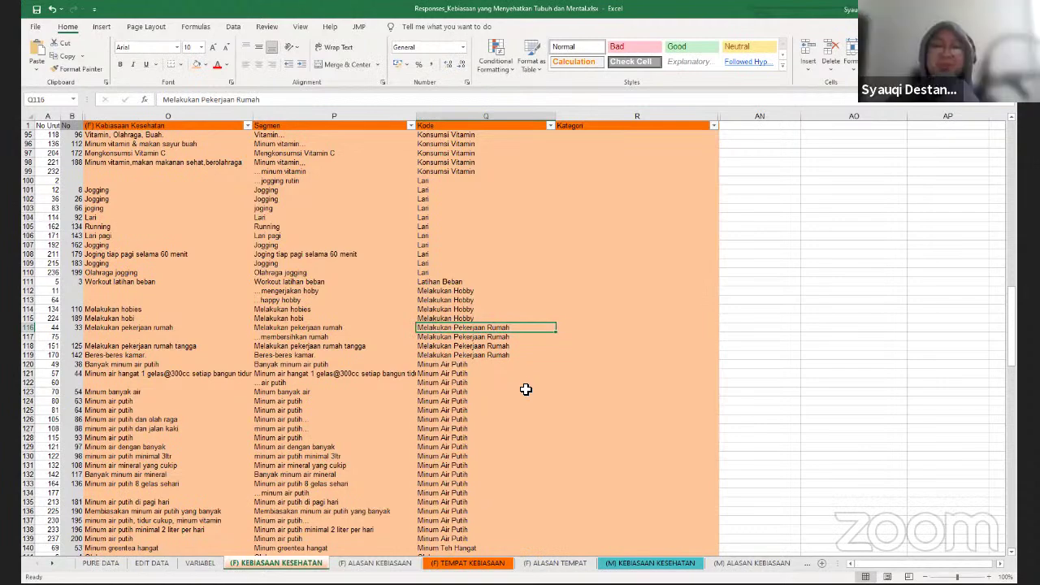
{"action": "scroll", "coordinate": [526, 387], "scroll_direction": "down", "scroll_amount": 3}
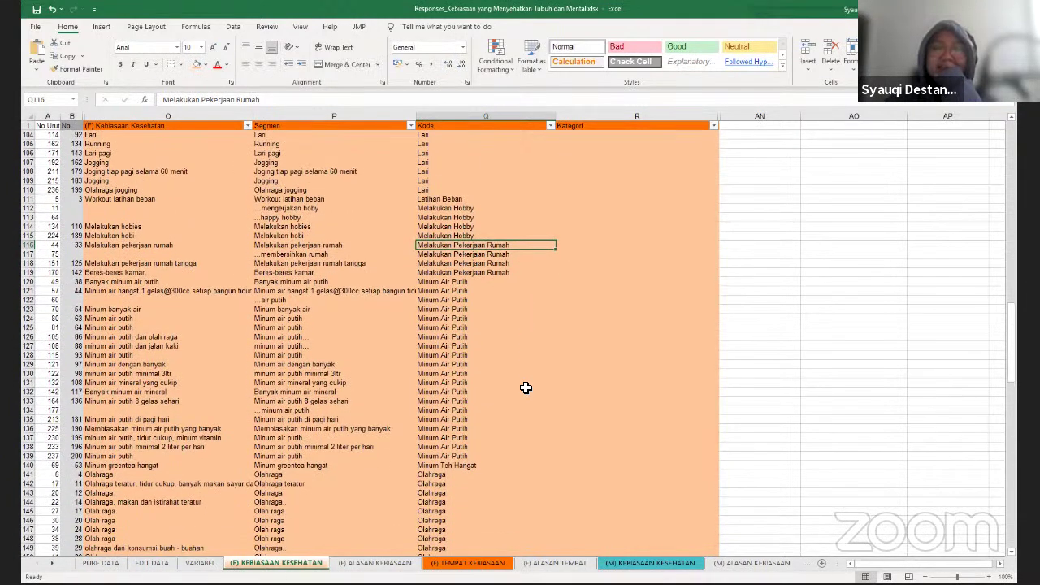
{"action": "scroll", "coordinate": [525, 388], "scroll_direction": "down", "scroll_amount": 4}
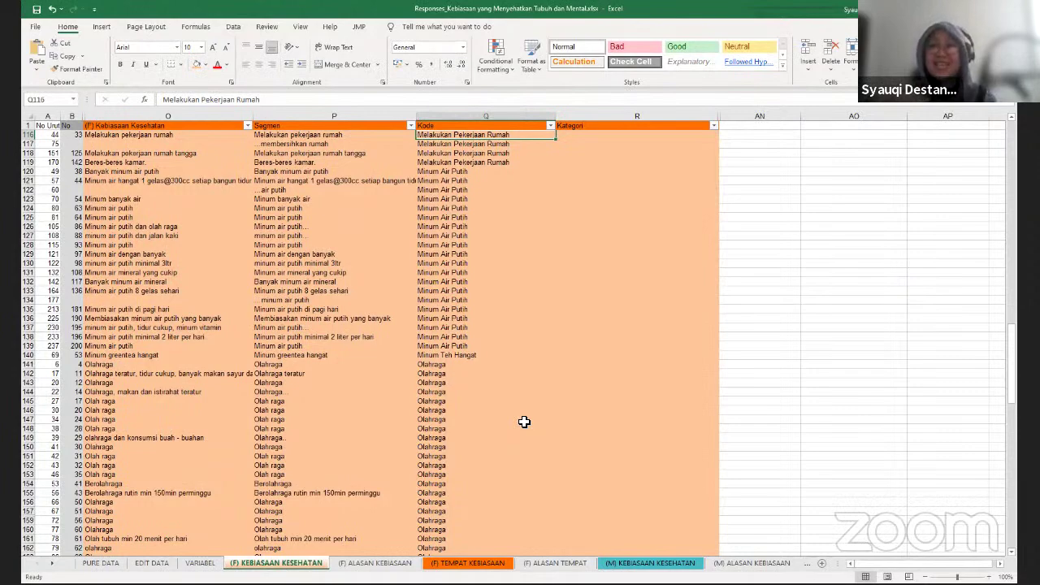
{"action": "scroll", "coordinate": [555, 431], "scroll_direction": "down", "scroll_amount": 5}
{"action": "scroll", "coordinate": [555, 431], "scroll_direction": "down", "scroll_amount": 19}
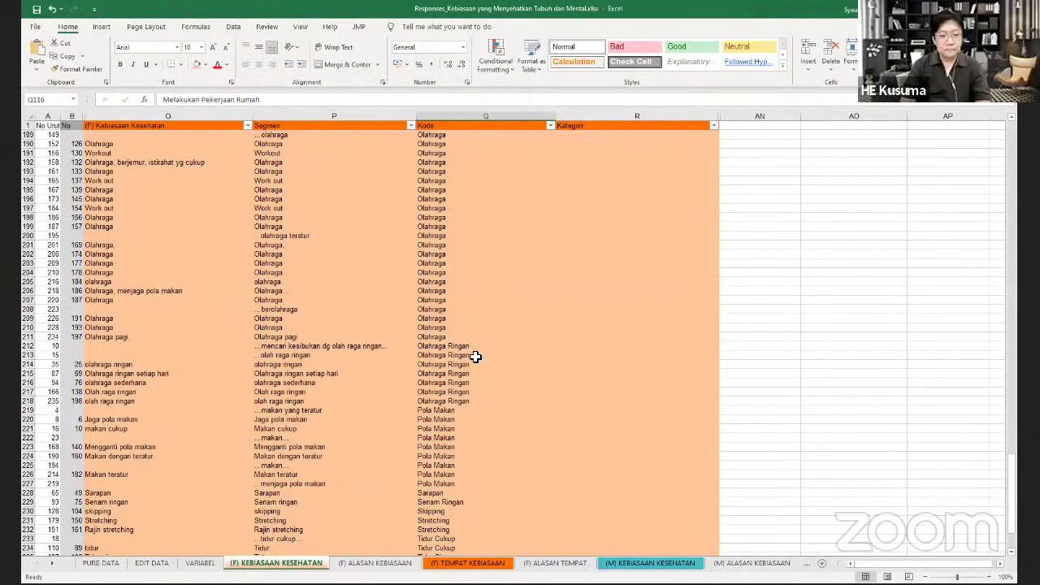
{"action": "left_click", "coordinate": [472, 326]}
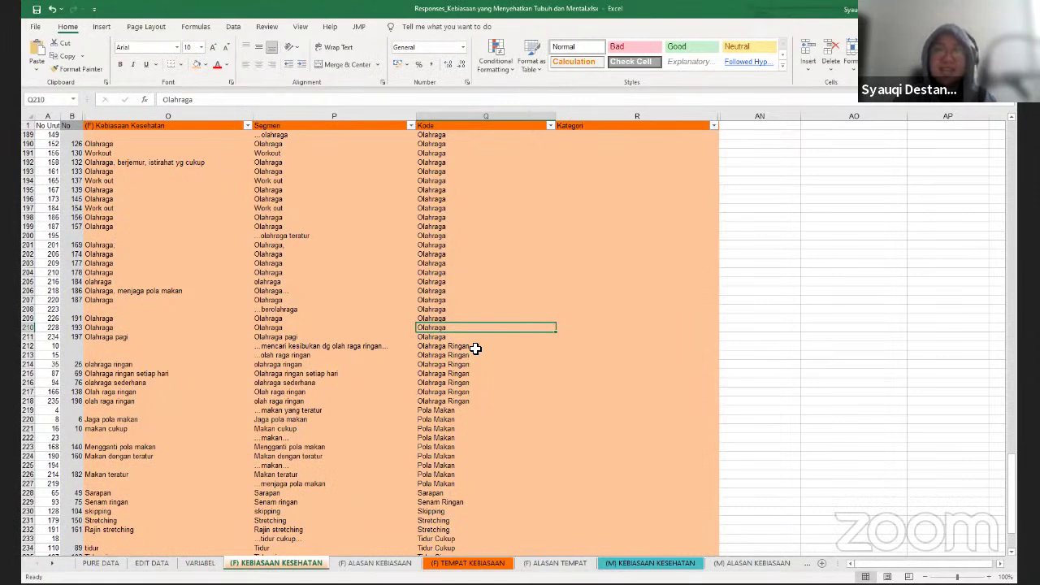
{"action": "scroll", "coordinate": [476, 348], "scroll_direction": "down", "scroll_amount": 2}
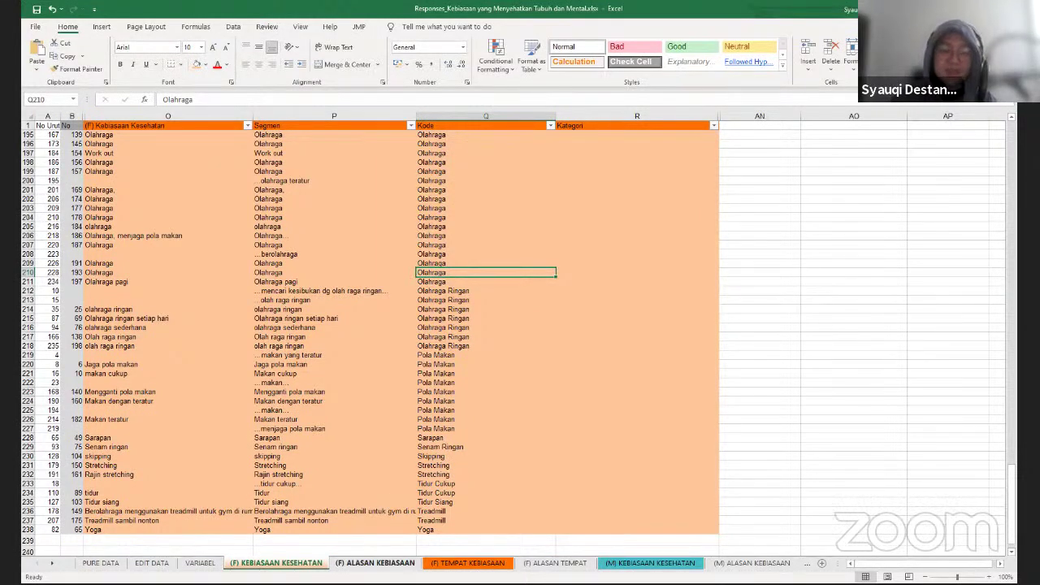
Open the (F) ALASAN KEBIASAAN sheet and slightly narrow its Kode column
{"action": "left_click", "coordinate": [375, 562]}
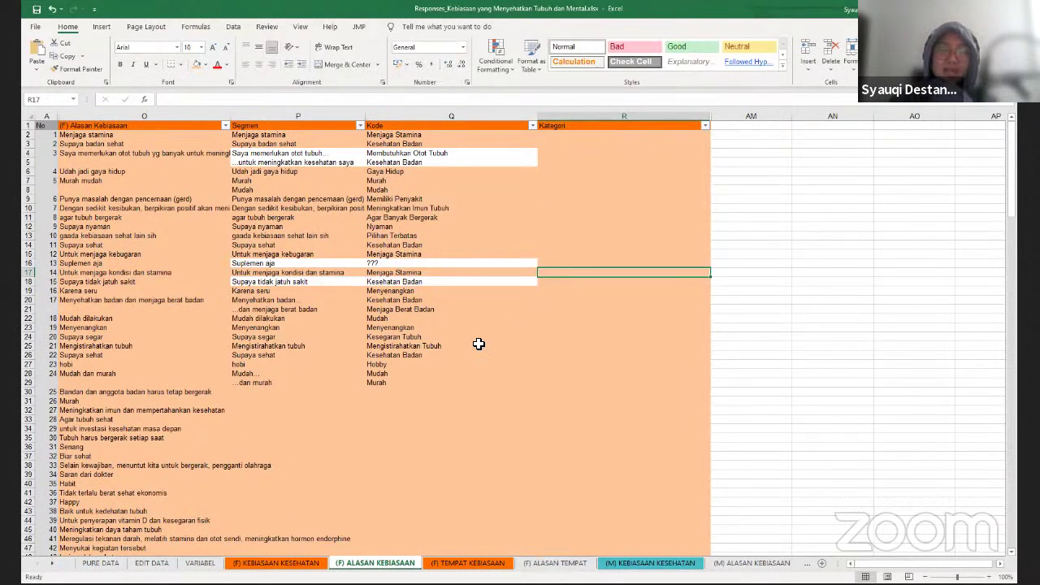
{"action": "left_click", "coordinate": [617, 144]}
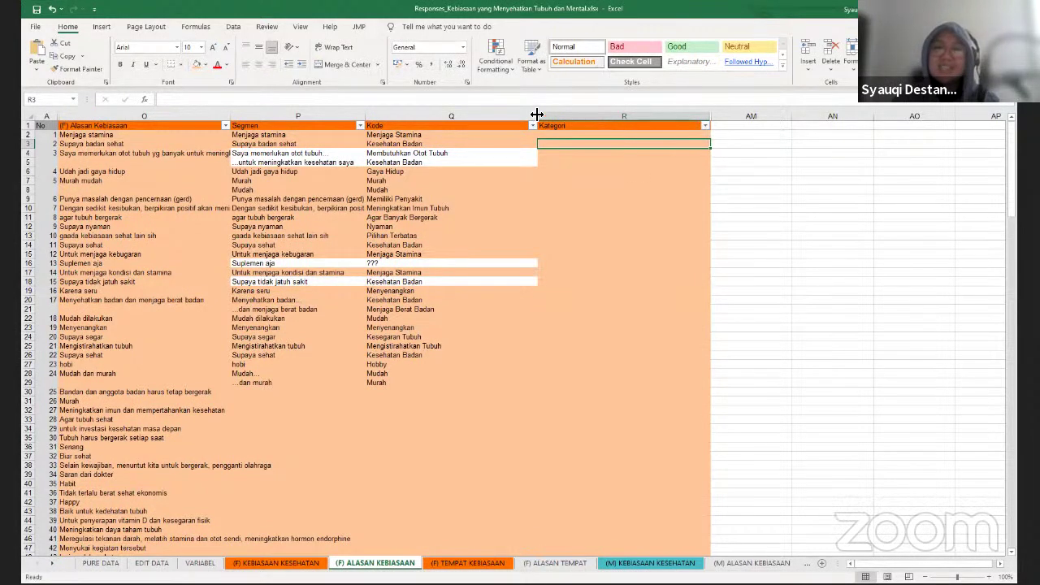
{"action": "left_click_drag", "start_coordinate": [537, 115], "coordinate": [526, 115]}
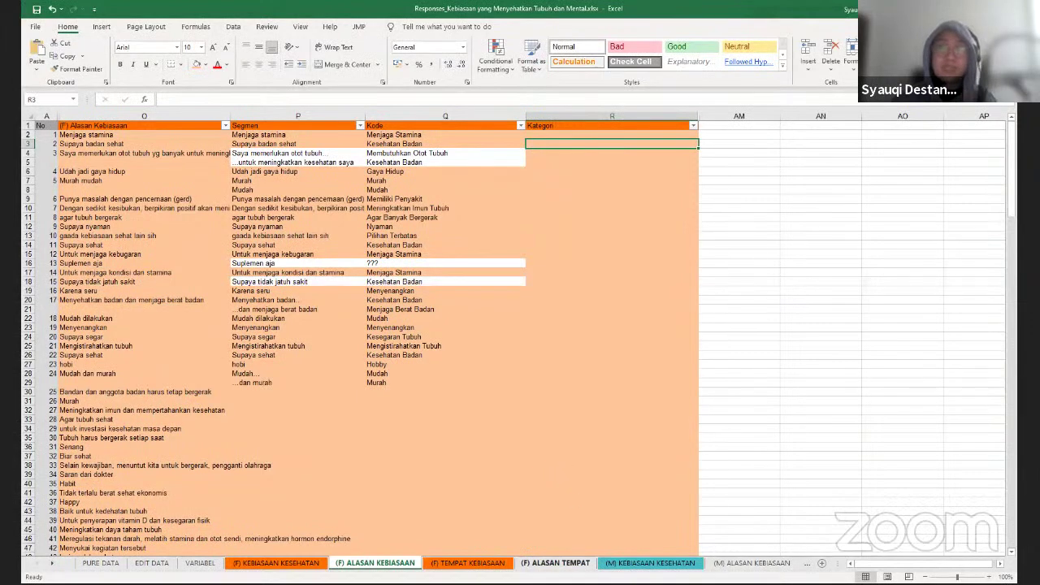
Open the (F) ALASAN TEMPAT sheet and select the Kategori cell V46 beside the "...memadai untuk berolahraga" segment
{"action": "left_click", "coordinate": [560, 563]}
{"action": "left_click", "coordinate": [561, 317]}
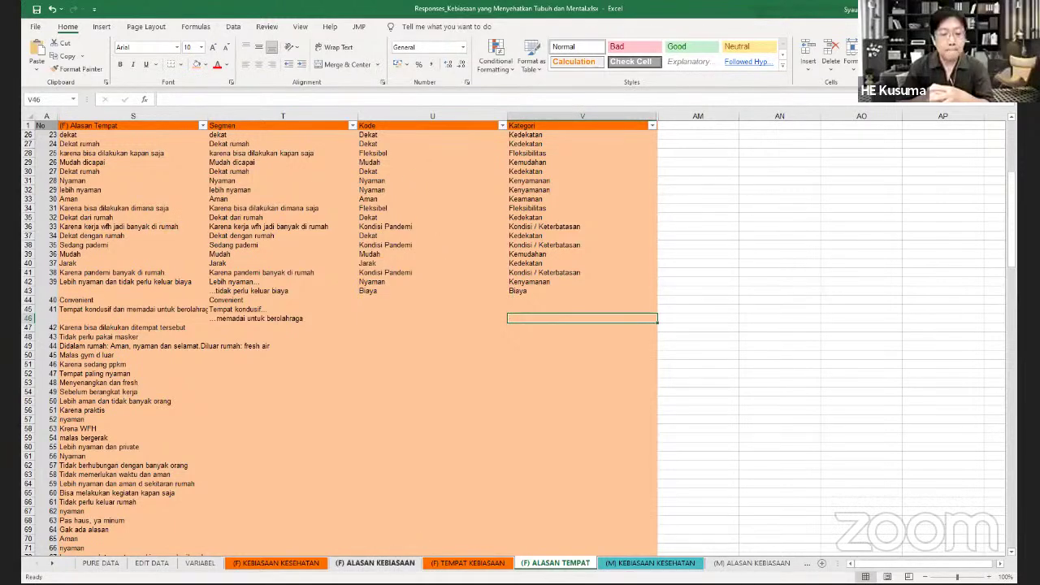
Compare the coding on the (F) ALASAN KEBIASAAN and (F) ALASAN TEMPAT sheets, checking the Kondisi Pandemi code and its Kategori in row 36
{"action": "left_click", "coordinate": [375, 563]}
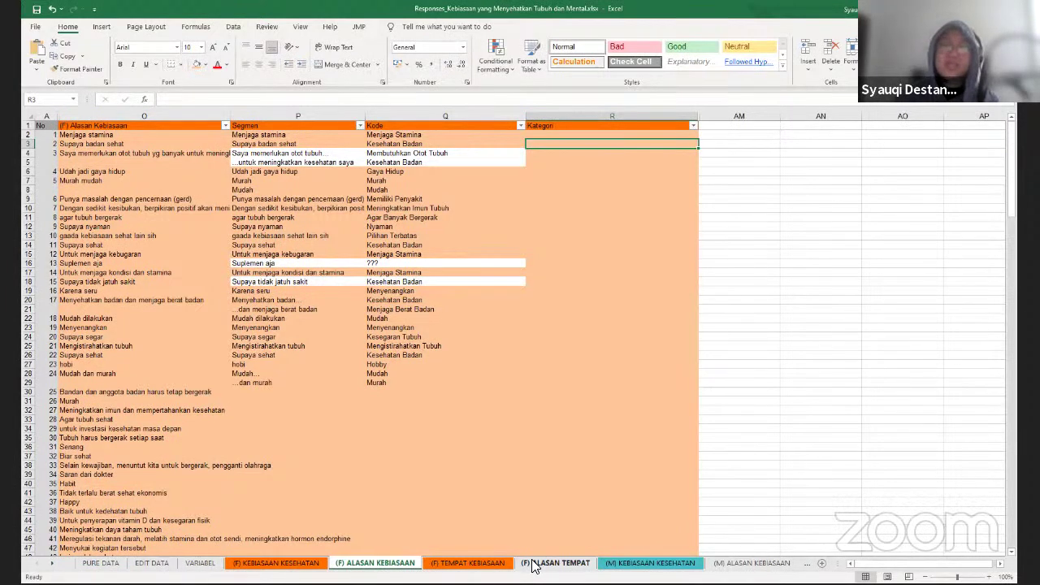
{"action": "left_click", "coordinate": [556, 563]}
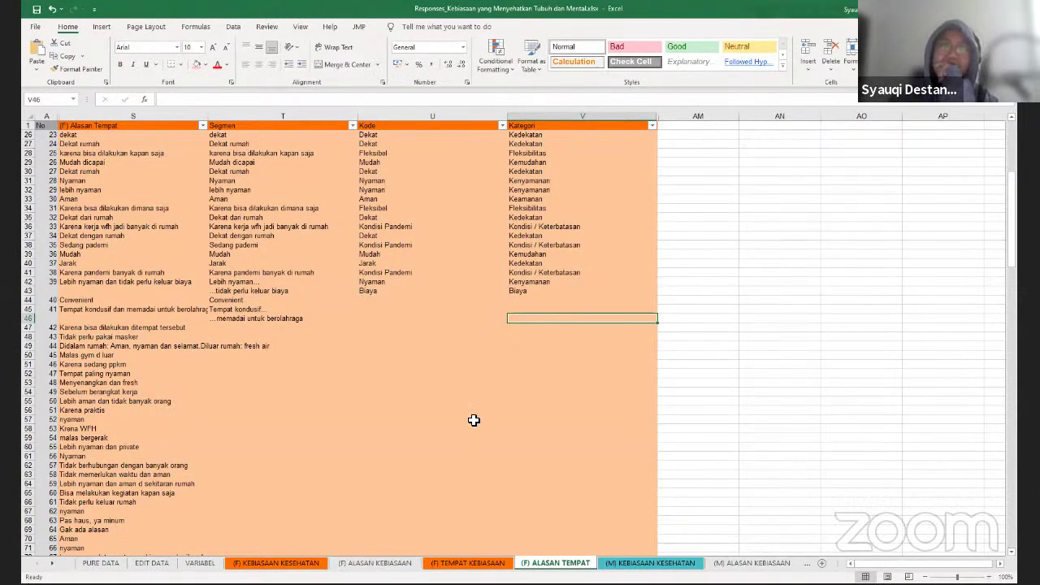
{"action": "left_click", "coordinate": [410, 231]}
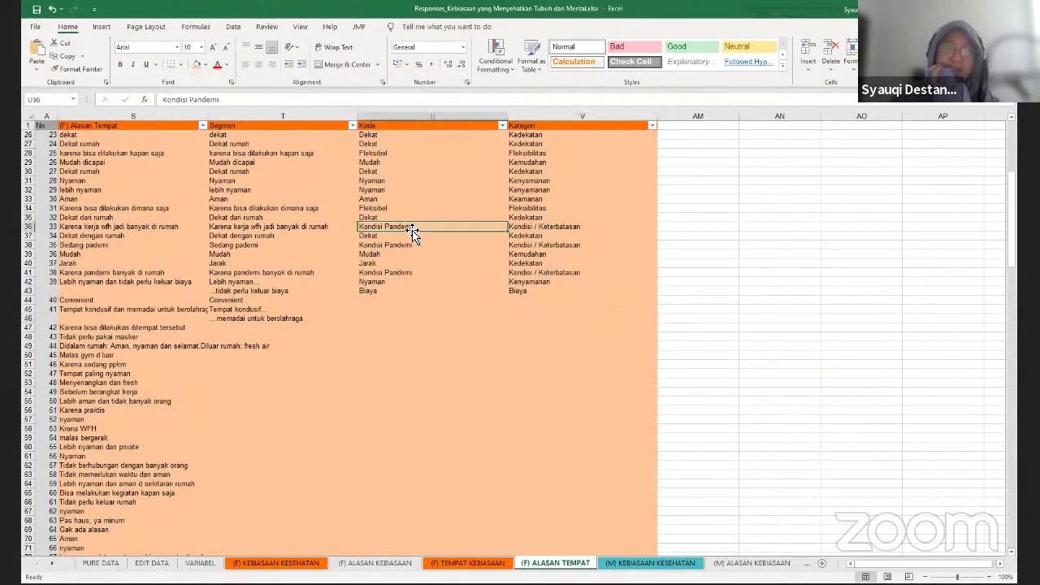
{"action": "left_click", "coordinate": [543, 227]}
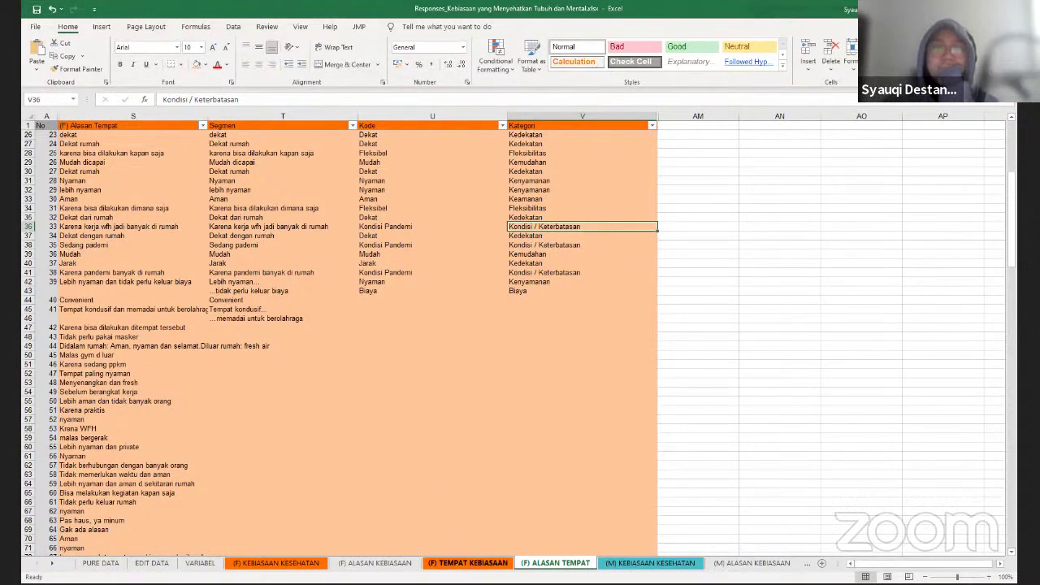
Examine the coded responses on the (F) TEMPAT KEBIASAAN sheet and the first entries of the separate Kode list in column AO
{"action": "left_click", "coordinate": [468, 562]}
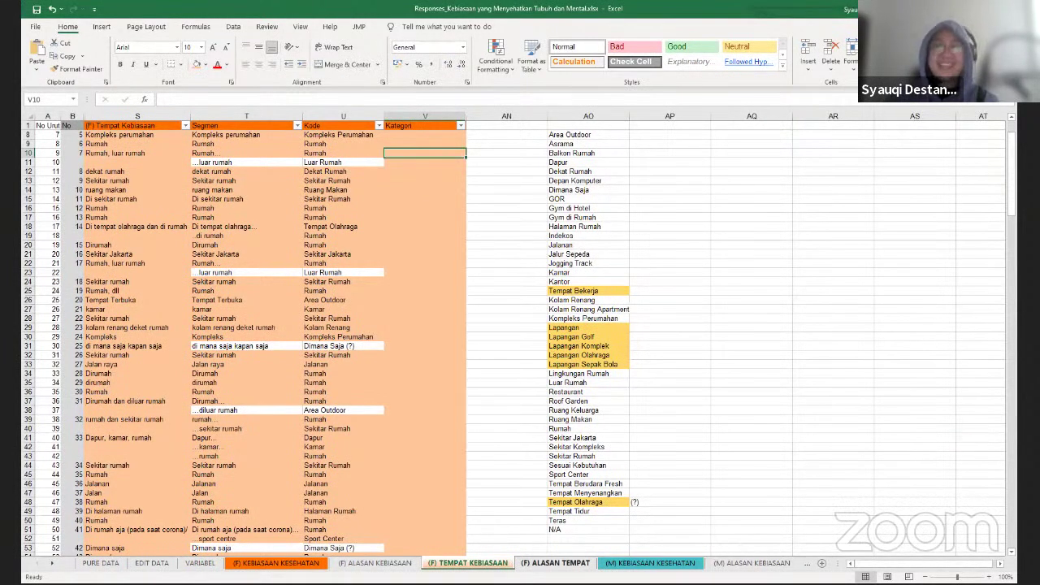
{"action": "left_click", "coordinate": [560, 199]}
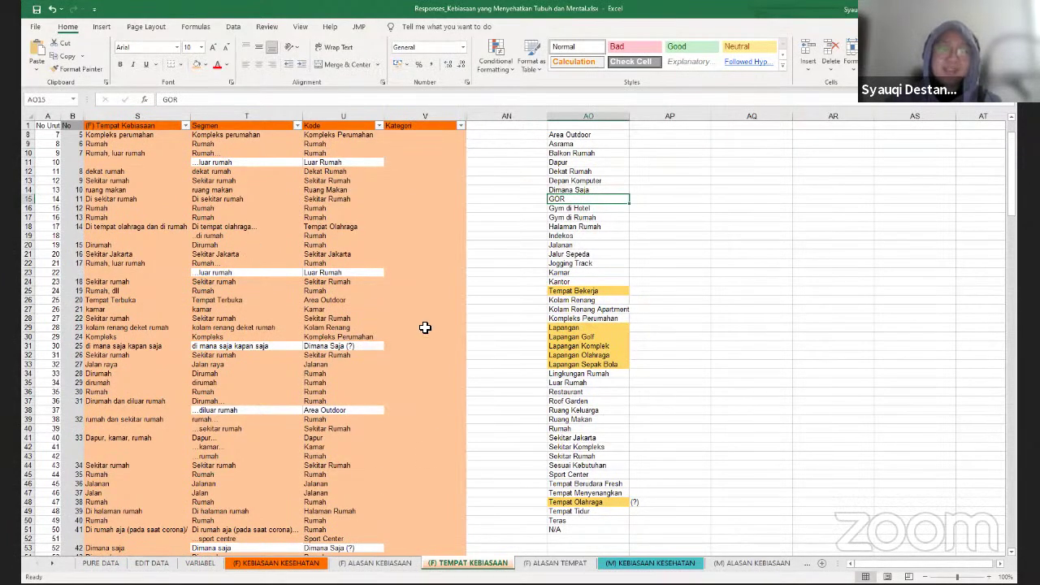
{"action": "scroll", "coordinate": [348, 298], "scroll_direction": "down", "scroll_amount": 17}
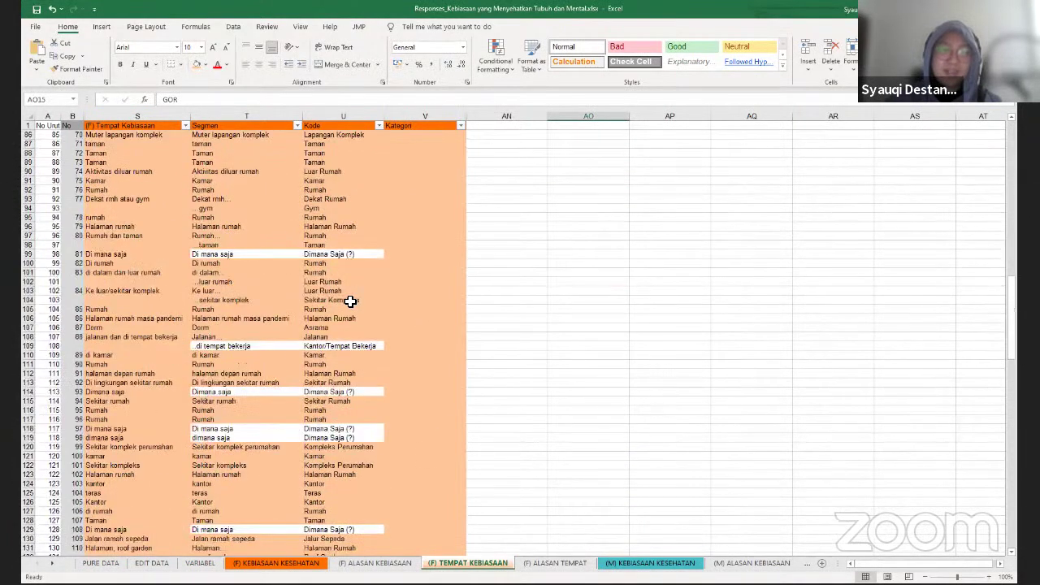
{"action": "scroll", "coordinate": [349, 301], "scroll_direction": "up", "scroll_amount": 19}
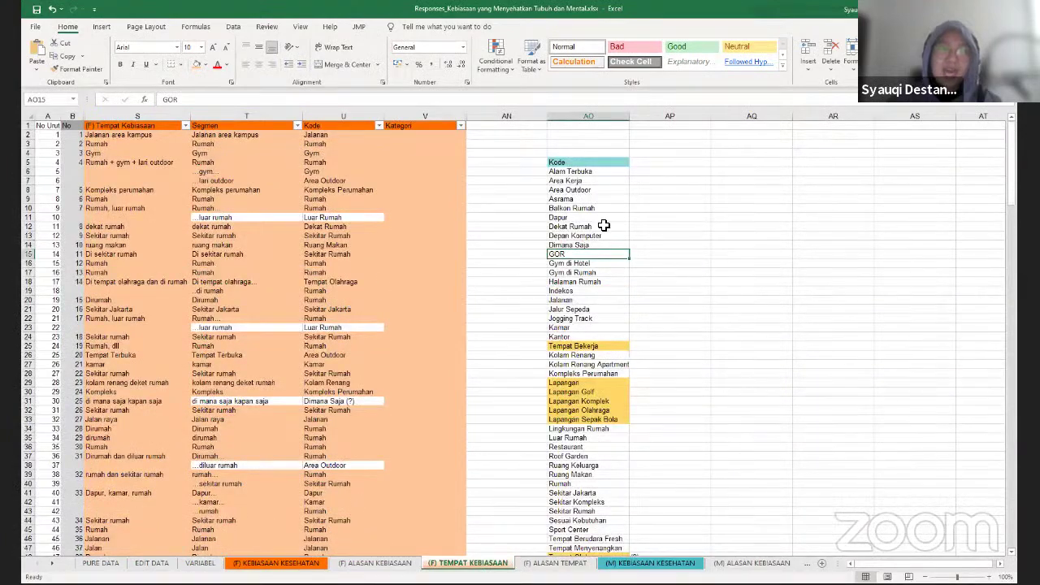
{"action": "left_click", "coordinate": [613, 172]}
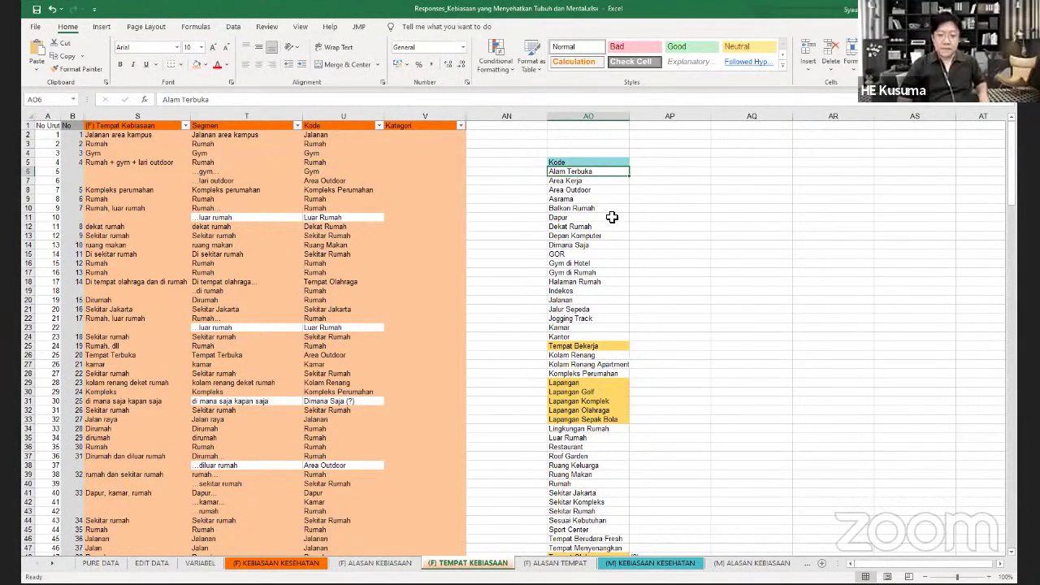
{"action": "key", "text": "Down"}
{"action": "key", "text": "Down"}
{"action": "key", "text": "Down"}
{"action": "key", "text": "Down"}
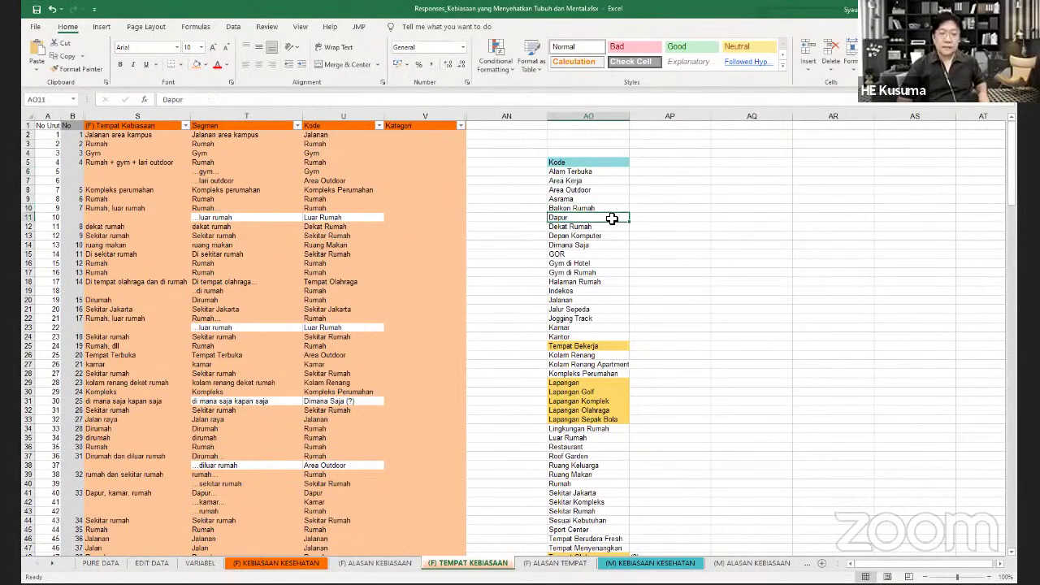
{"action": "left_click", "coordinate": [609, 216]}
{"action": "left_click", "coordinate": [614, 224]}
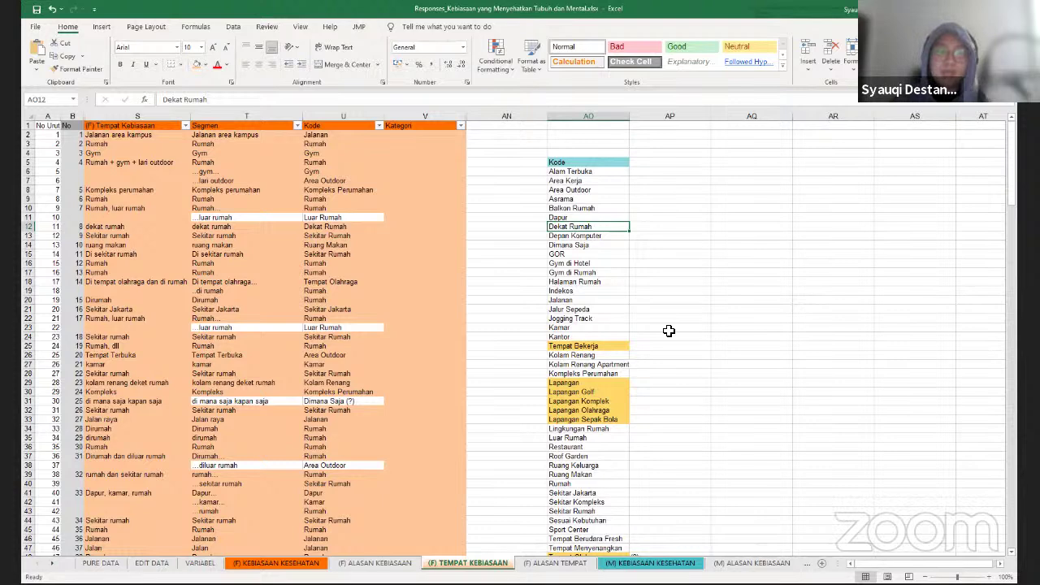
Sort the (F) TEMPAT KEBIASAAN table by its Kode column in ascending order
{"action": "left_click", "coordinate": [342, 116]}
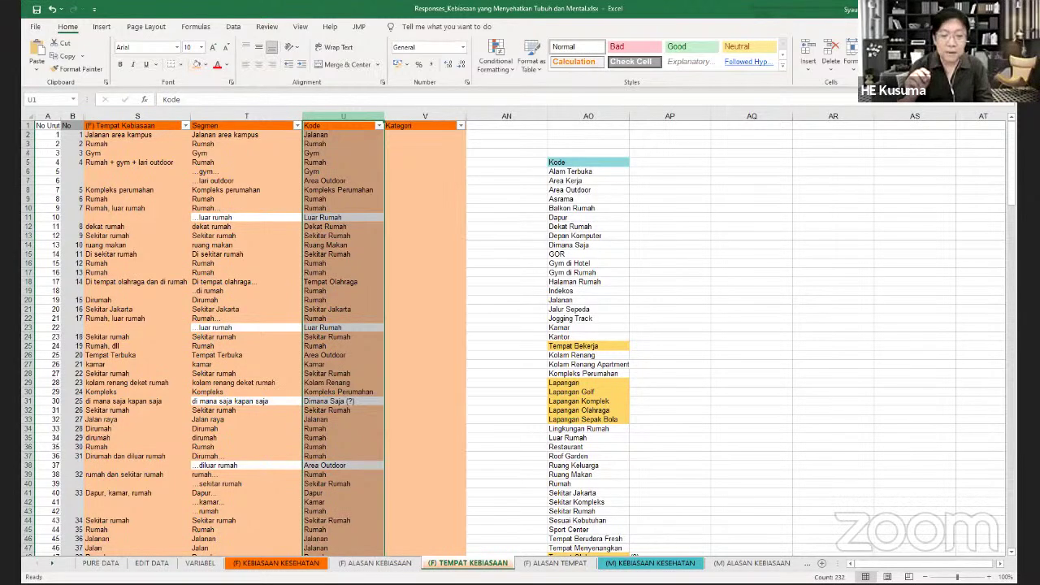
{"action": "left_click", "coordinate": [943, 56]}
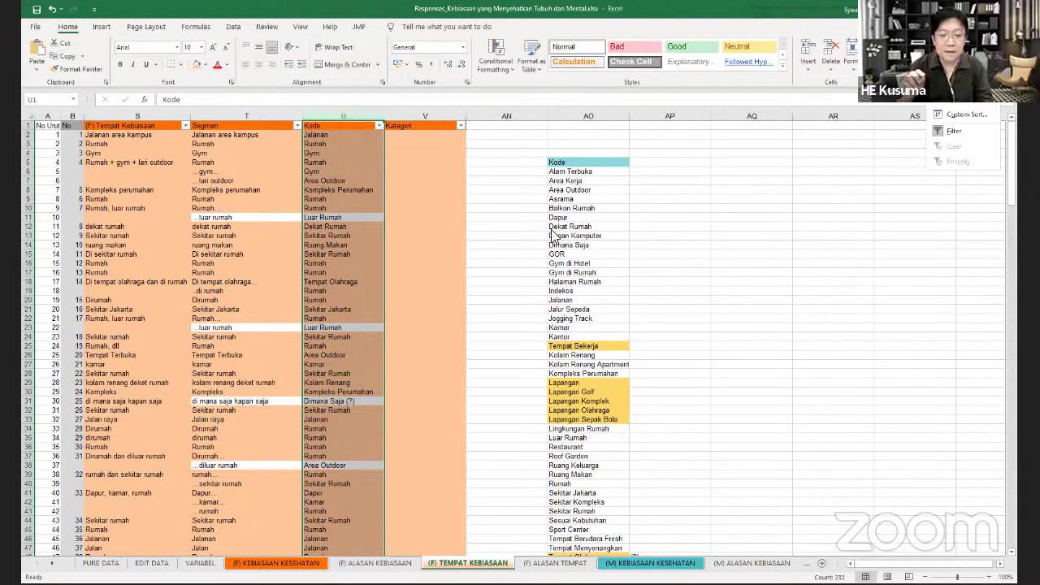
{"action": "left_click", "coordinate": [433, 254]}
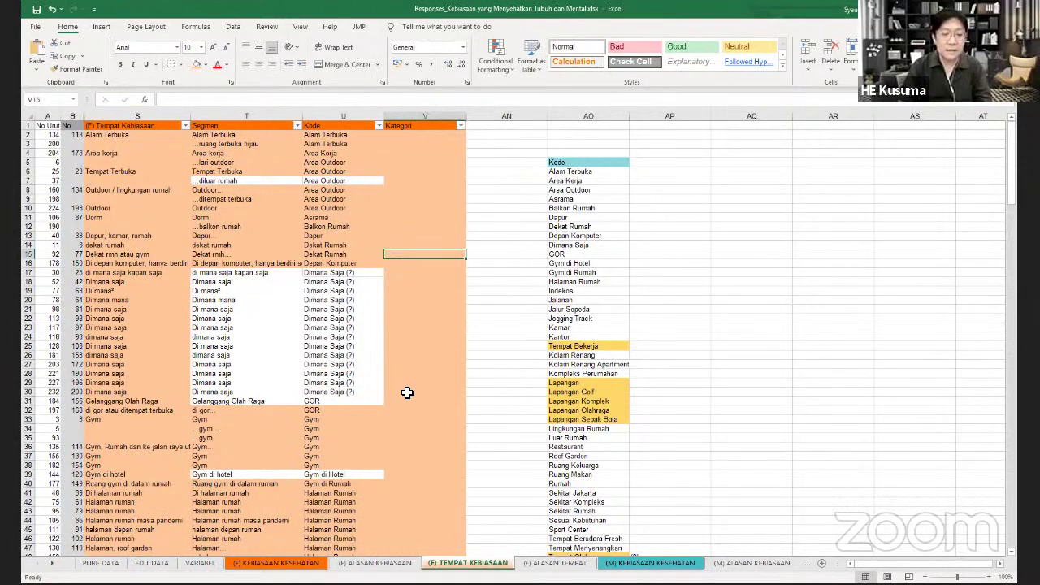
Fill the Kategori cells of all Dimana Saja (?) rows, V17 to V30, with Dimanapun
{"action": "left_click", "coordinate": [348, 383]}
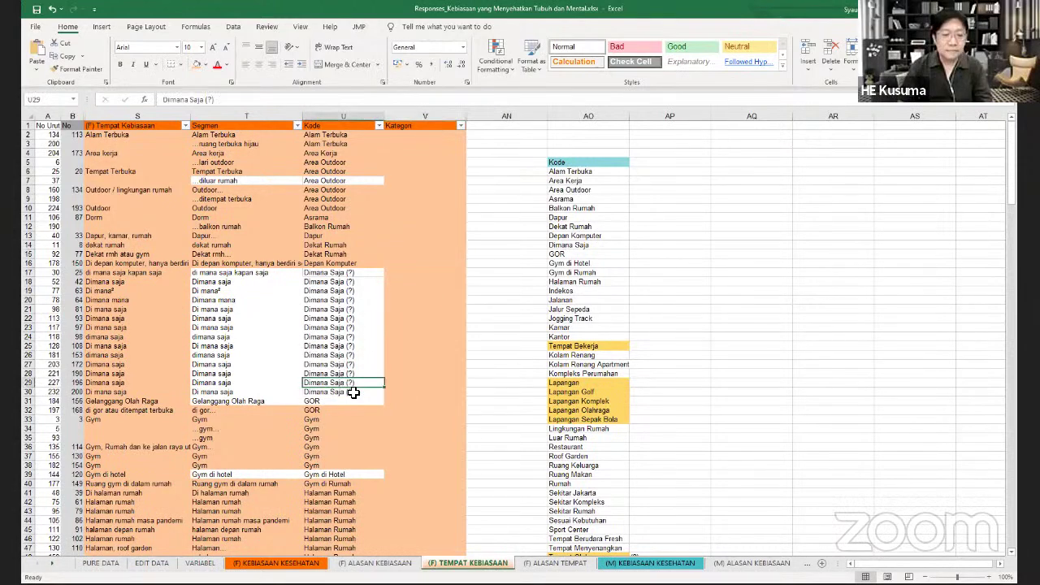
{"action": "scroll", "coordinate": [539, 402], "scroll_direction": "down", "scroll_amount": 1}
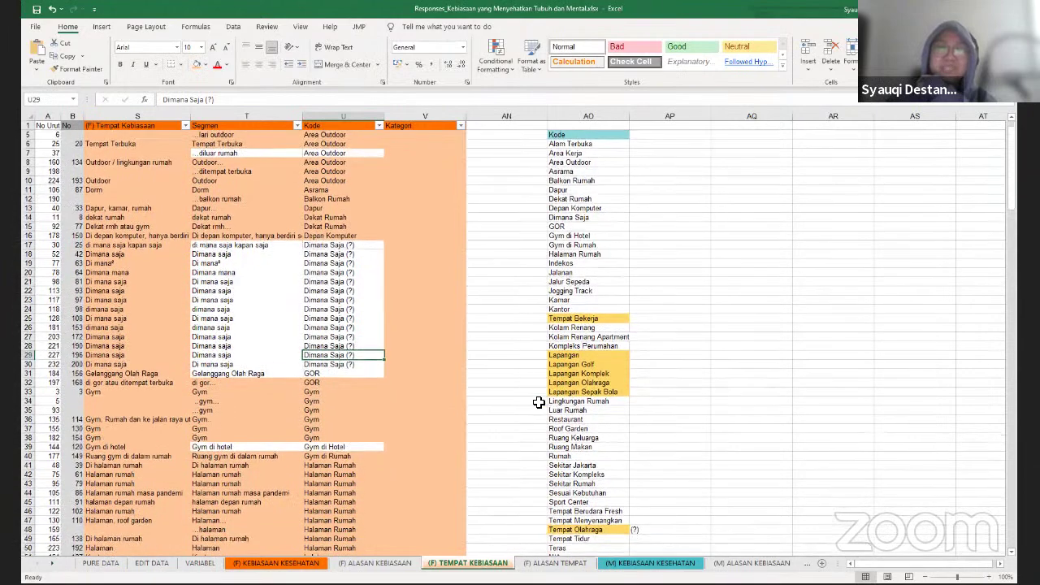
{"action": "scroll", "coordinate": [539, 402], "scroll_direction": "down", "scroll_amount": 1}
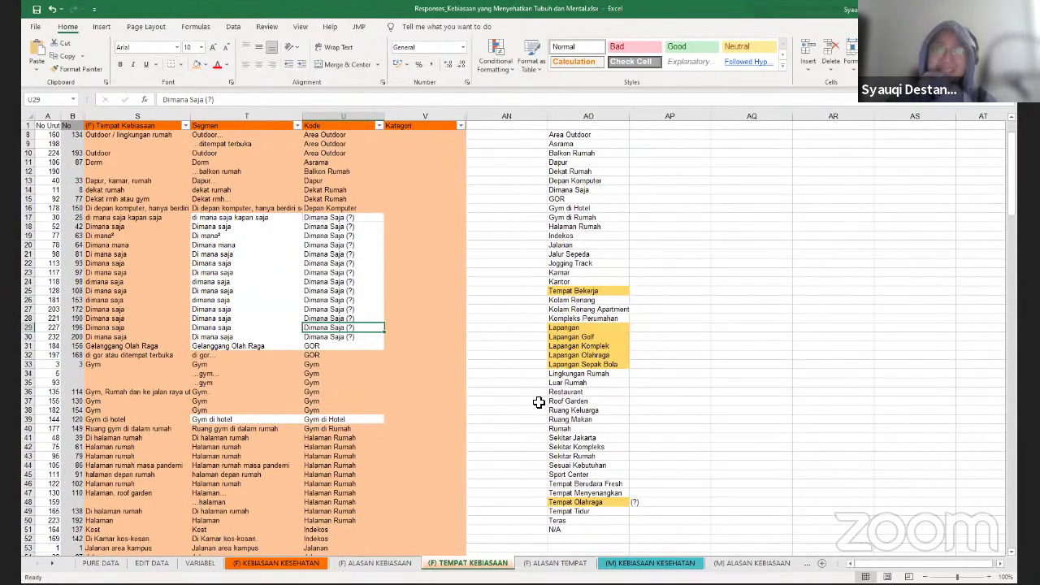
{"action": "scroll", "coordinate": [408, 388], "scroll_direction": "up", "scroll_amount": 1}
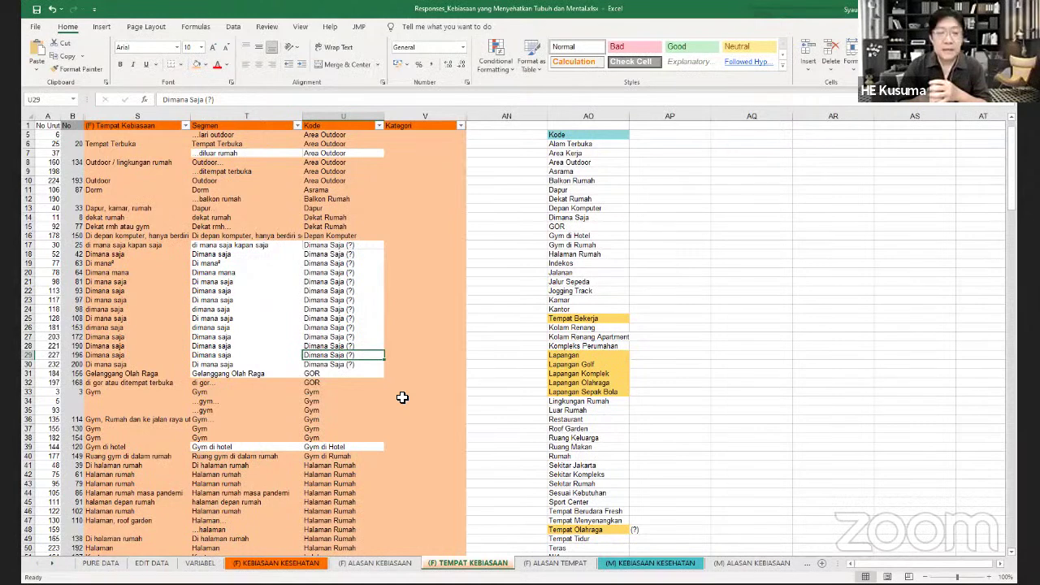
{"action": "left_click", "coordinate": [457, 246]}
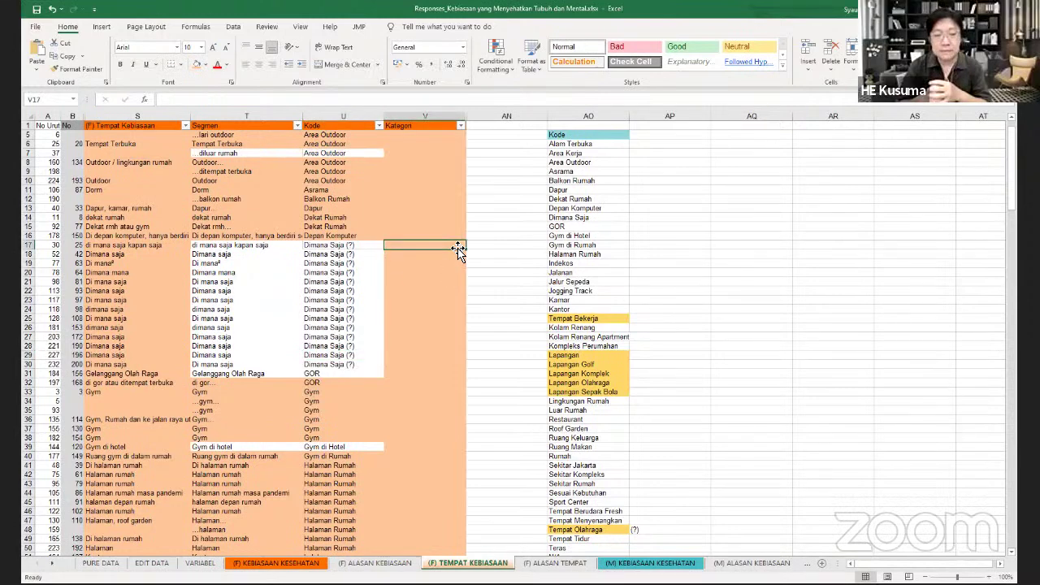
{"action": "type", "text": "Dimanapun"}
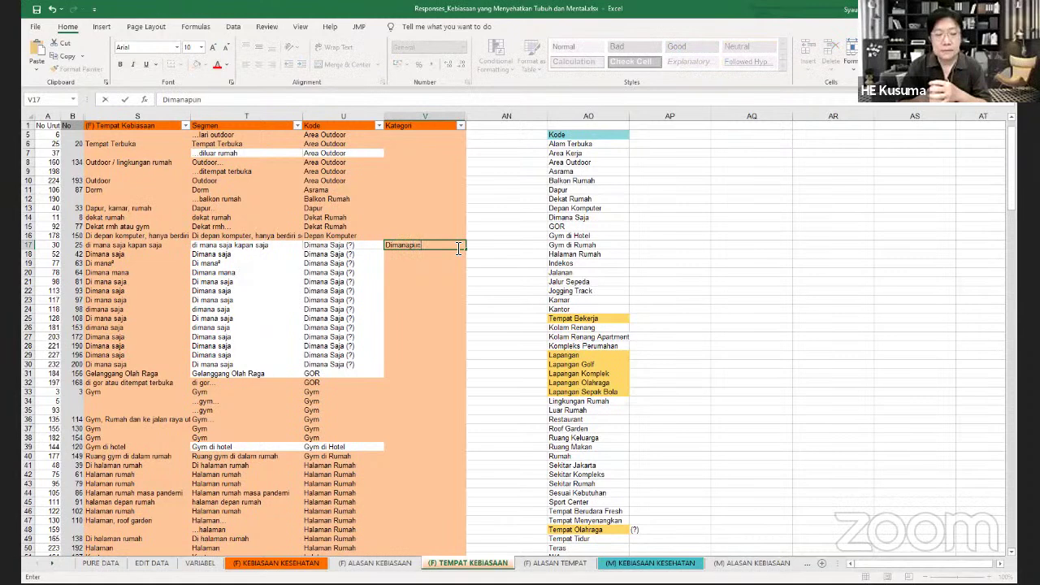
{"action": "key", "text": "ctrl+Return"}
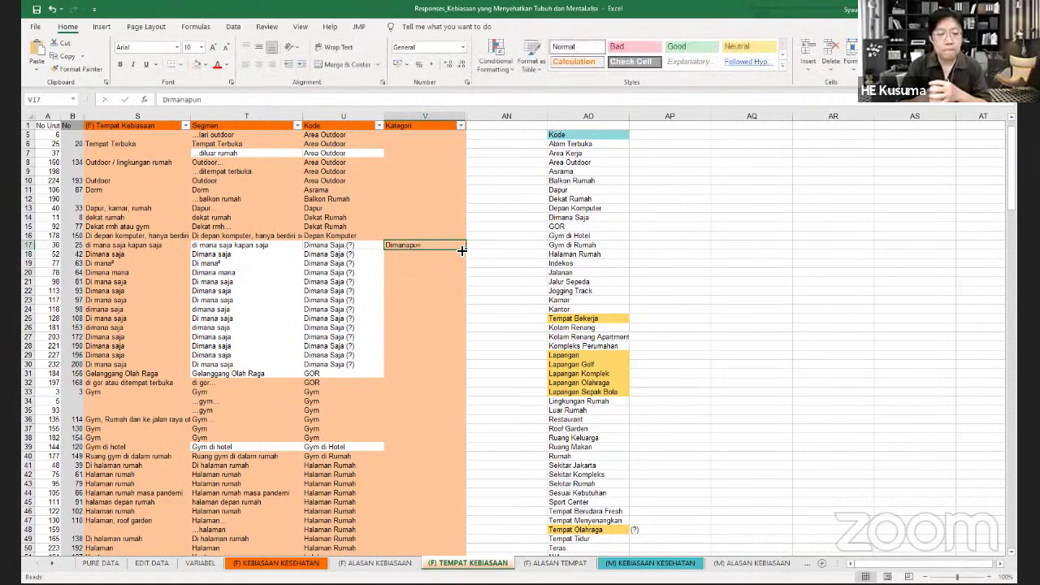
{"action": "left_click_drag", "start_coordinate": [461, 250], "coordinate": [430, 367]}
{"action": "left_click", "coordinate": [436, 399]}
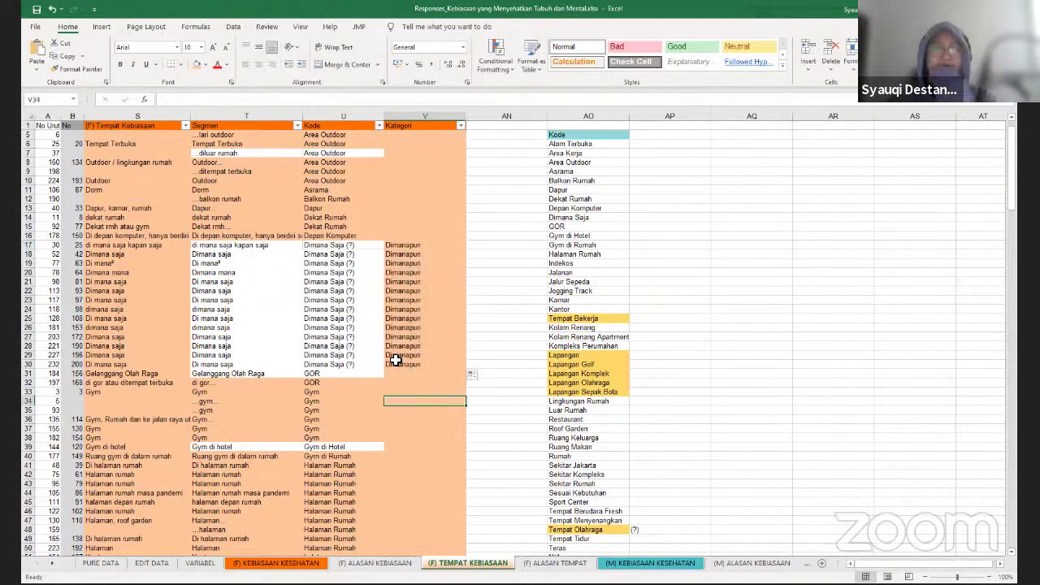
Change the Kategori of the Dimana Saja (?) rows, V17 to V30, to Di Manapun
{"action": "double_click", "coordinate": [393, 248]}
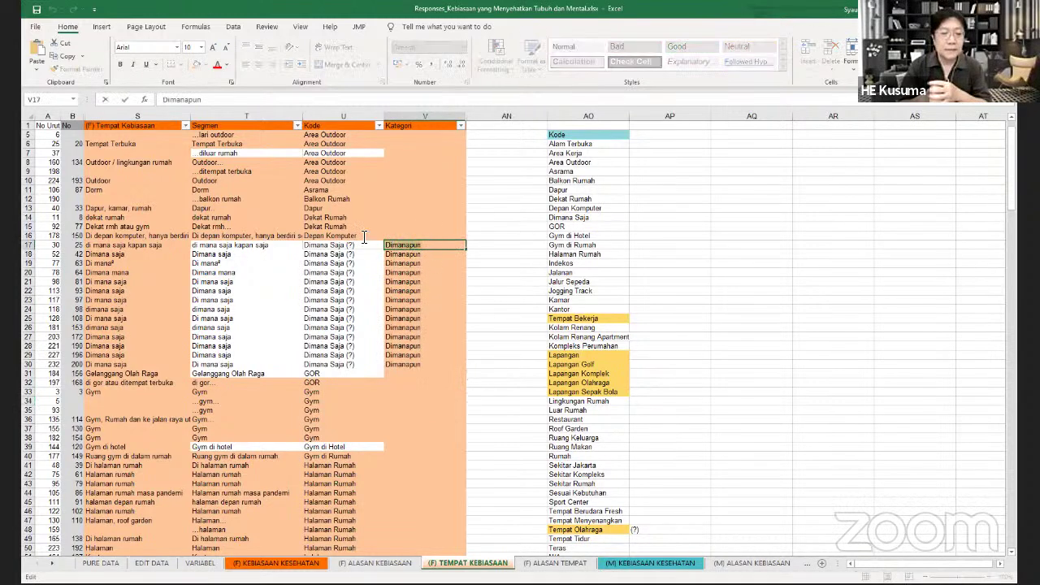
{"action": "key", "text": "Escape"}
{"action": "type", "text": "Di Manap"}
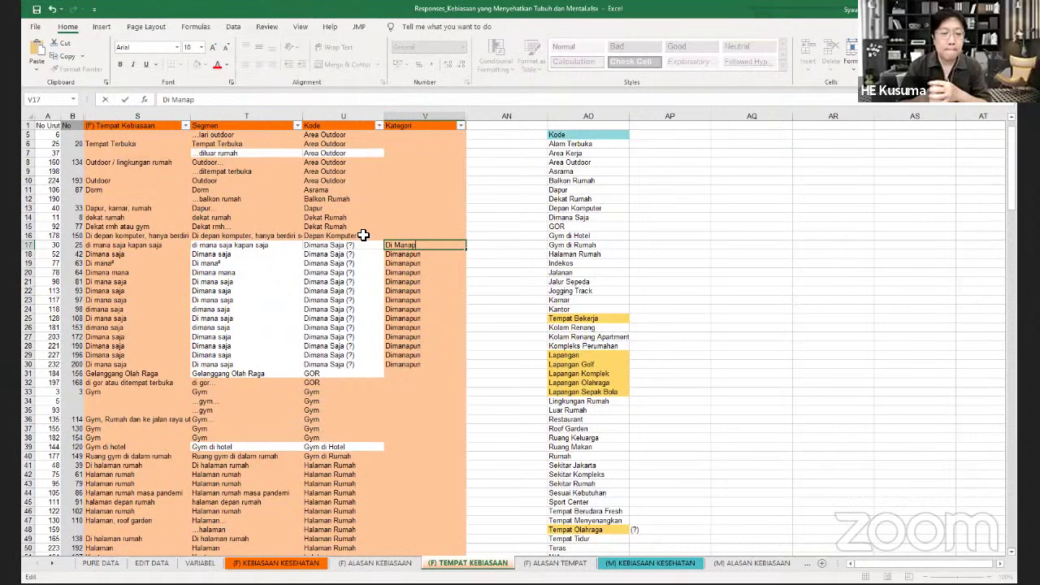
{"action": "type", "text": "un"}
{"action": "left_click", "coordinate": [460, 263]}
{"action": "left_click", "coordinate": [461, 245]}
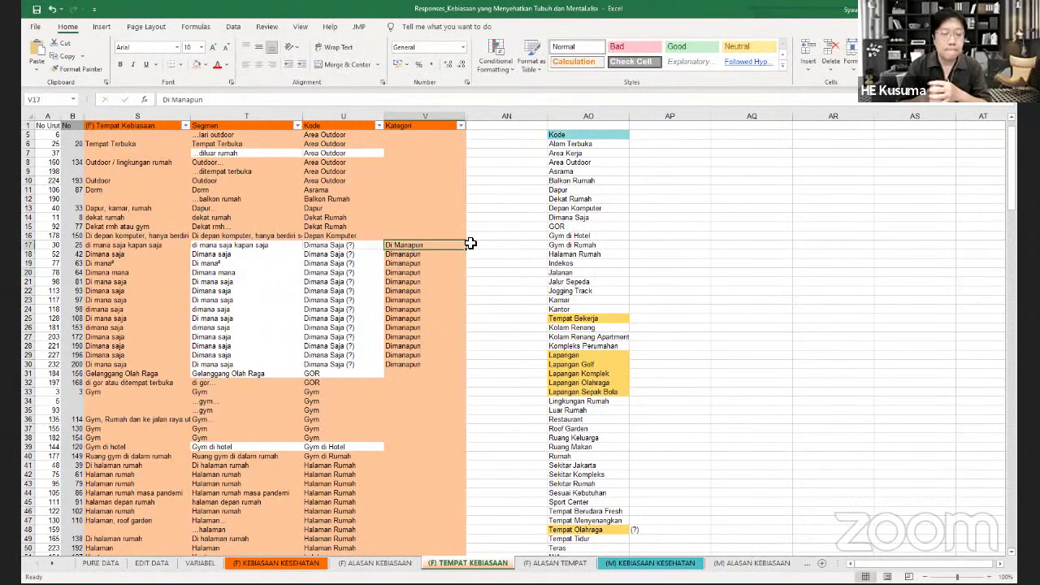
{"action": "left_click_drag", "start_coordinate": [470, 244], "coordinate": [460, 365]}
{"action": "left_click", "coordinate": [429, 410]}
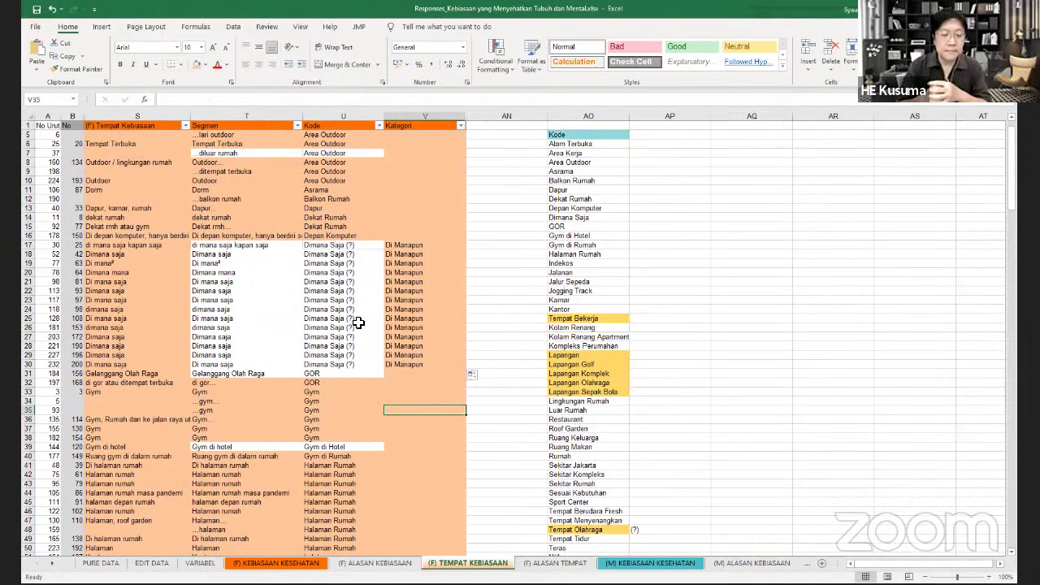
Enter the category Lingkungan Alami in AP46 beside the Tempat Berudara Fresh code and give that cell a teal fill
{"action": "scroll", "coordinate": [383, 366], "scroll_direction": "down", "scroll_amount": 2}
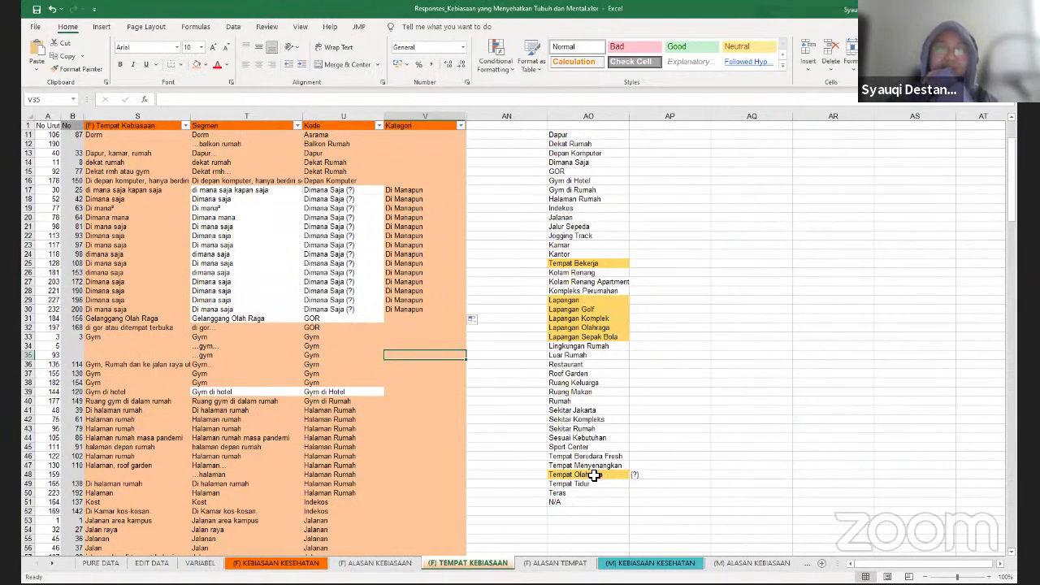
{"action": "left_click", "coordinate": [589, 457]}
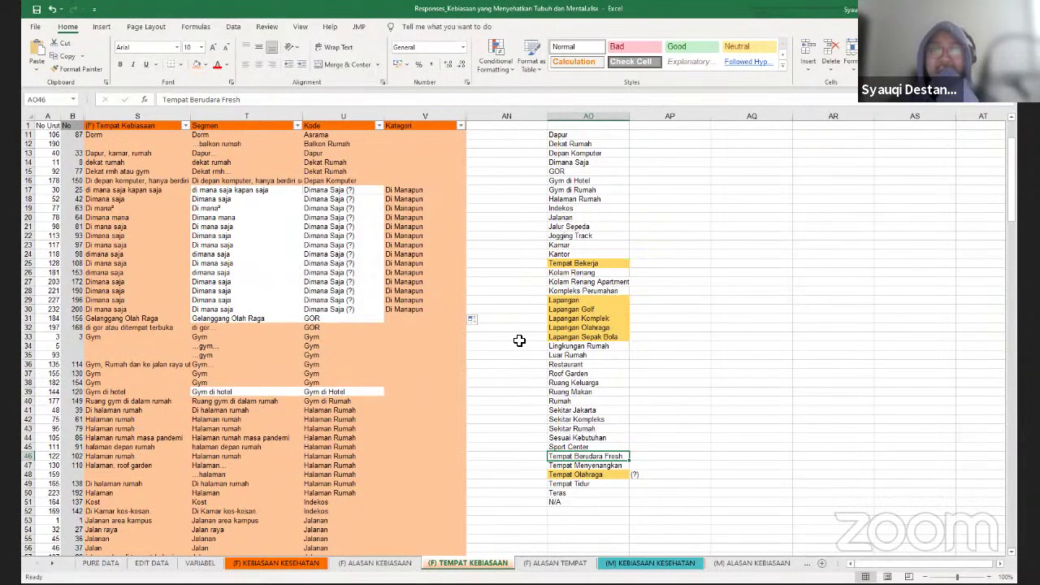
{"action": "scroll", "coordinate": [519, 340], "scroll_direction": "up", "scroll_amount": 1}
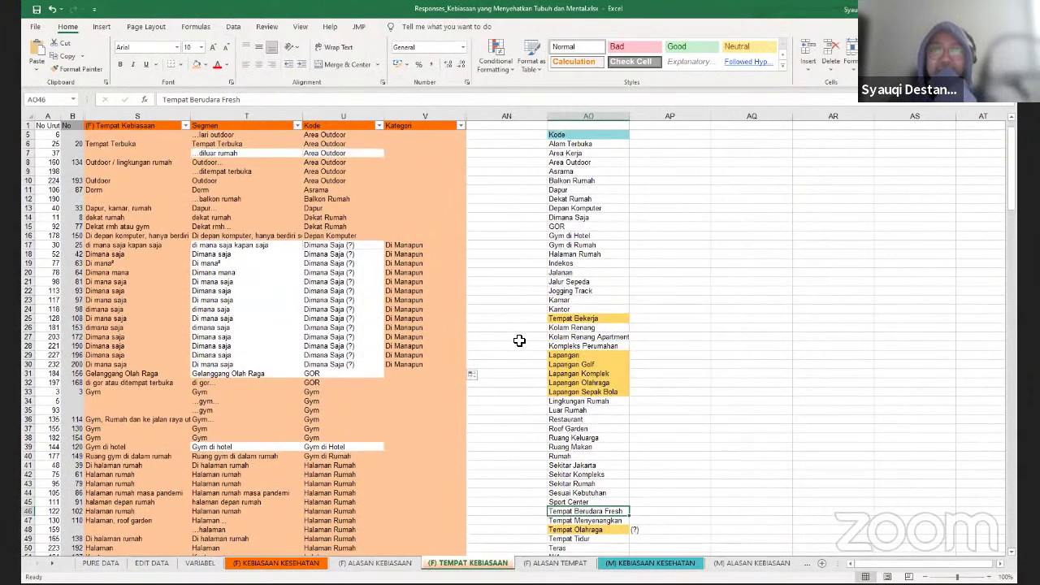
{"action": "scroll", "coordinate": [519, 341], "scroll_direction": "down", "scroll_amount": 1}
{"action": "scroll", "coordinate": [519, 340], "scroll_direction": "up", "scroll_amount": 1}
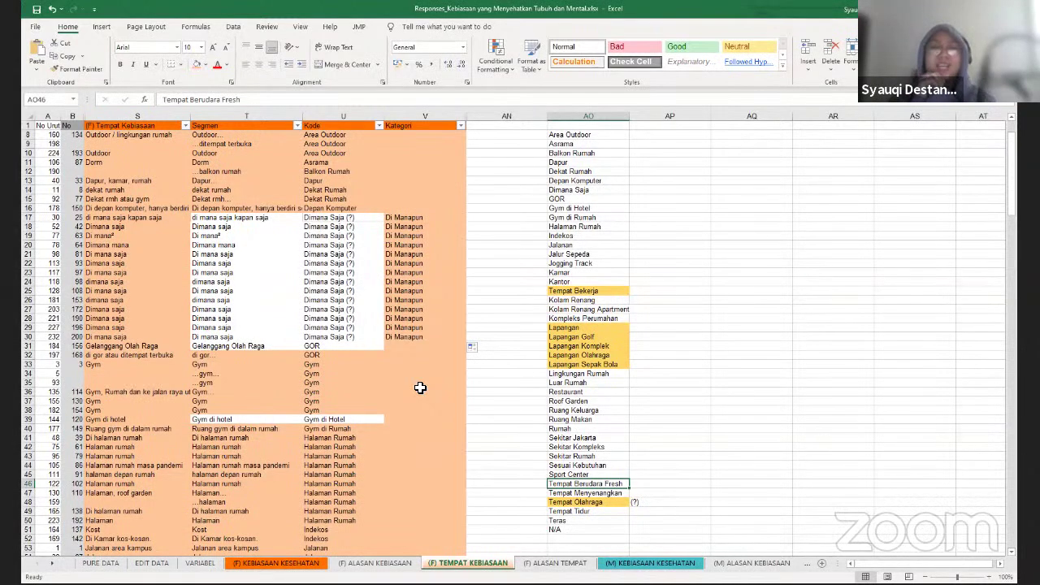
{"action": "left_click", "coordinate": [652, 485]}
{"action": "type", "text": "Lingk"}
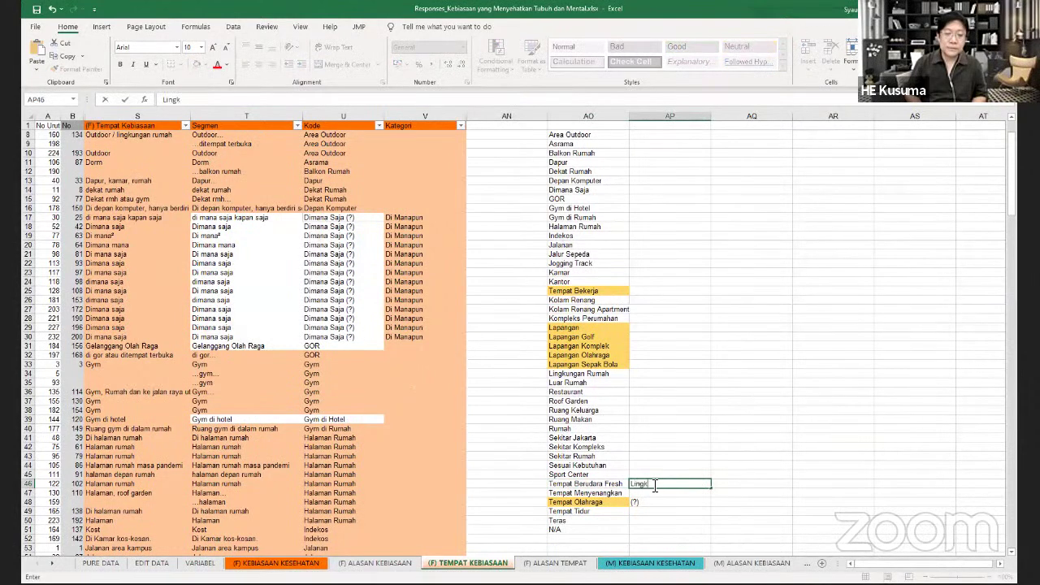
{"action": "type", "text": "ungan Alami"}
{"action": "left_click", "coordinate": [671, 383]}
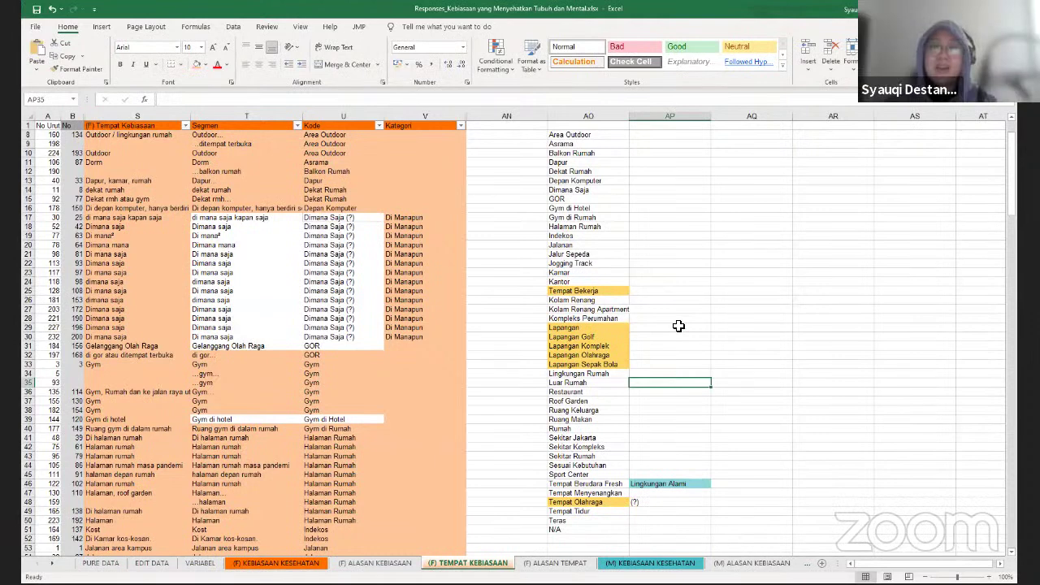
Enter the category Fasilitas Olahraga Outdoor in AP21 beside Jalur Sepeda with a teal fill, and widen column AP to fit it
{"action": "left_click_drag", "start_coordinate": [679, 326], "coordinate": [676, 376]}
{"action": "left_click", "coordinate": [674, 400]}
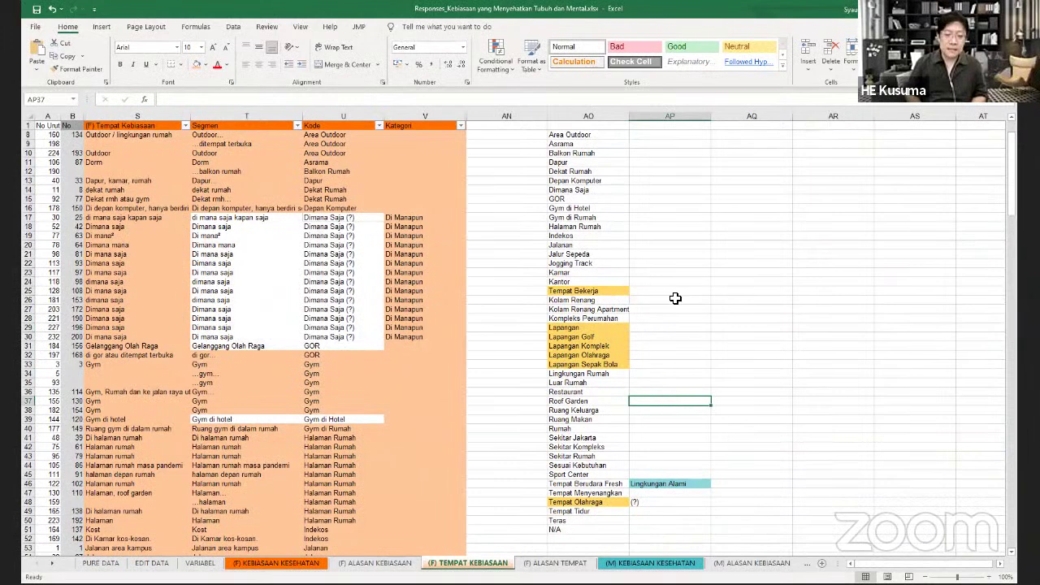
{"action": "left_click", "coordinate": [679, 254]}
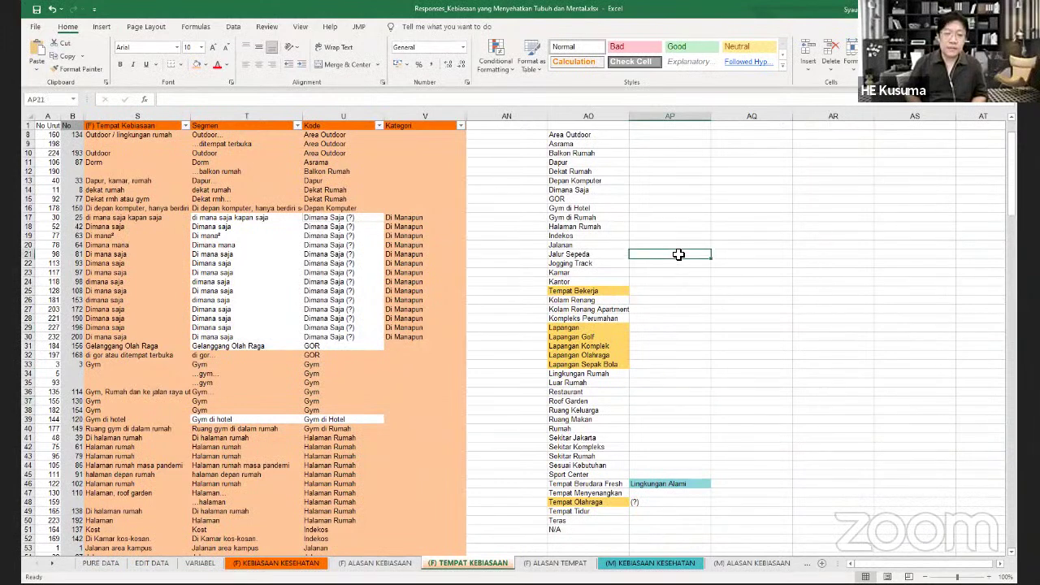
{"action": "type", "text": "Fasi"}
{"action": "key", "text": "BackSpace"}
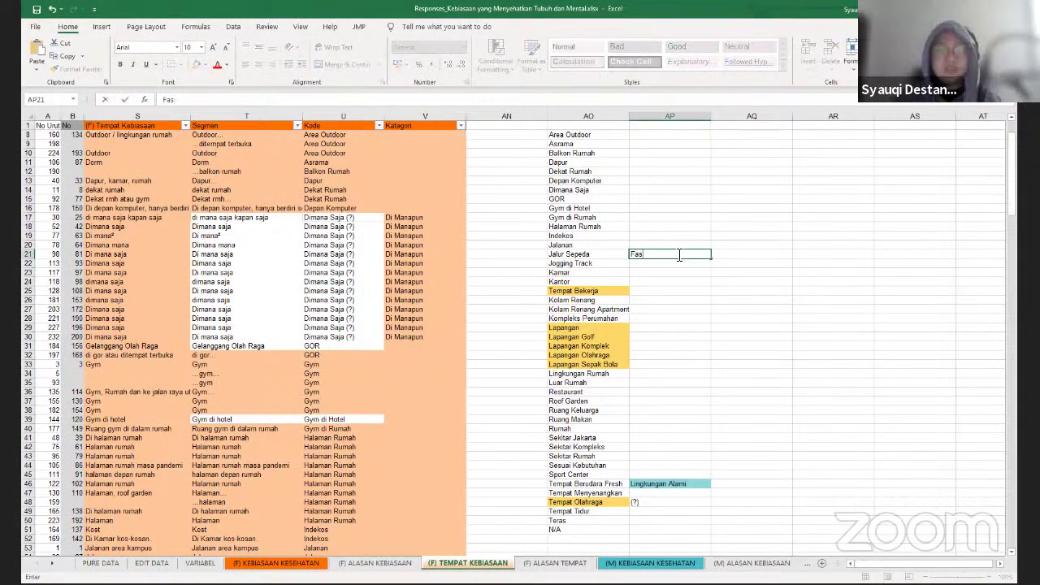
{"action": "type", "text": "ilitas Olahr"}
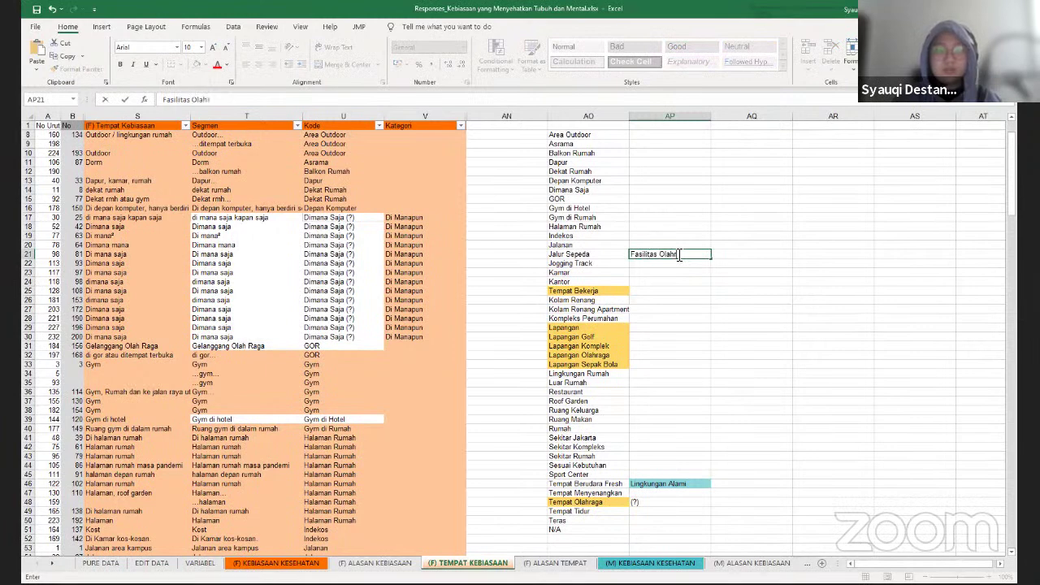
{"action": "type", "text": "aga Outdoor"}
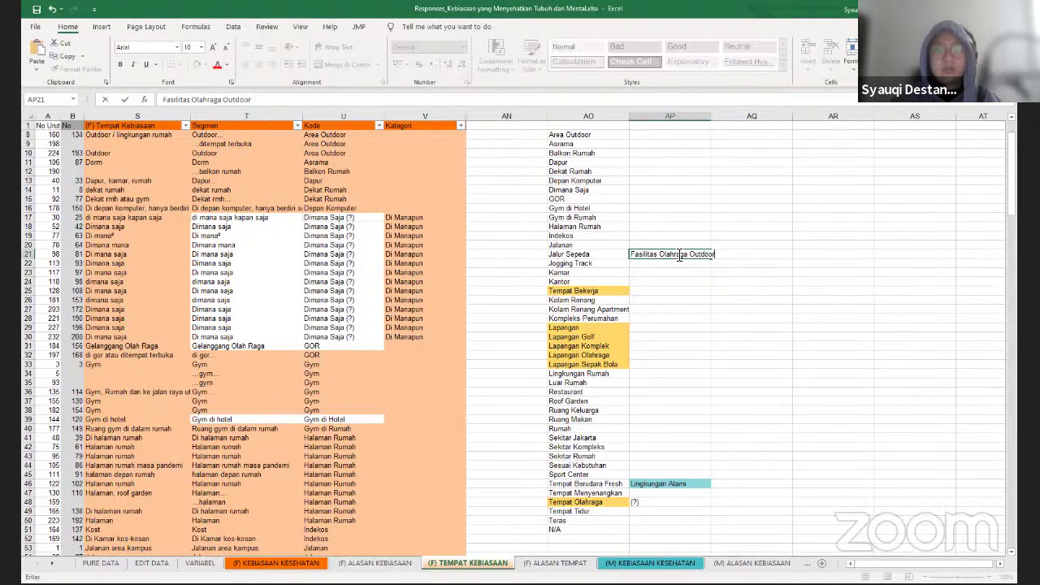
{"action": "left_click", "coordinate": [681, 319]}
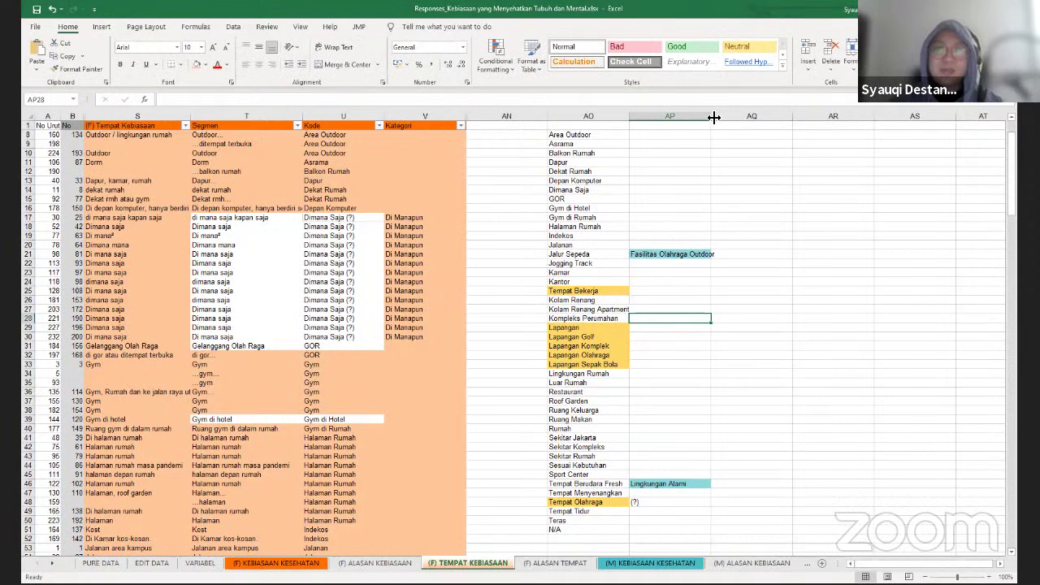
{"action": "left_click_drag", "start_coordinate": [714, 118], "coordinate": [730, 118]}
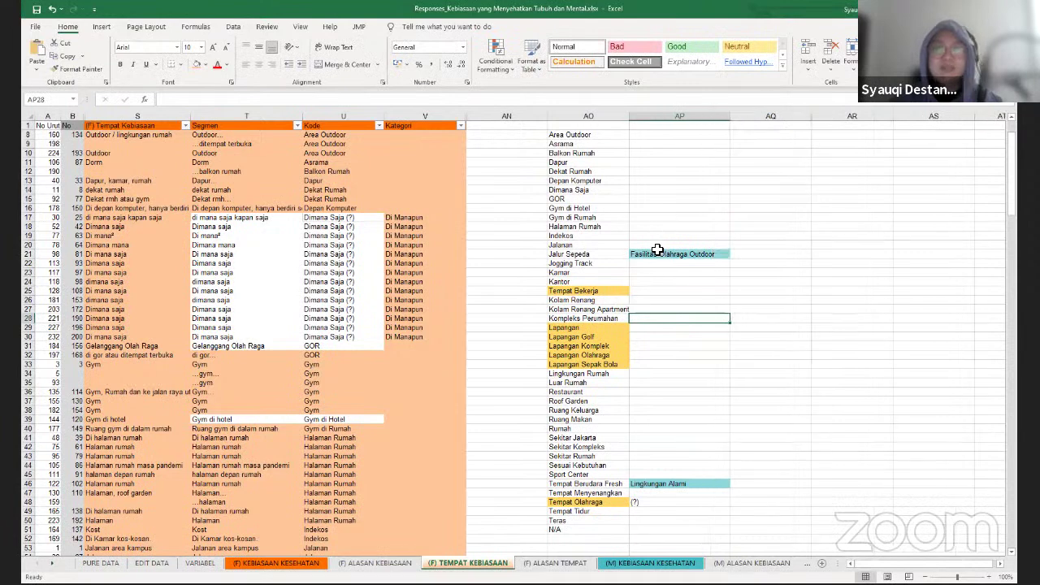
Enter the category Ruang Terbuka Publik in AP20 beside the Jalanan code
{"action": "left_click", "coordinate": [658, 245]}
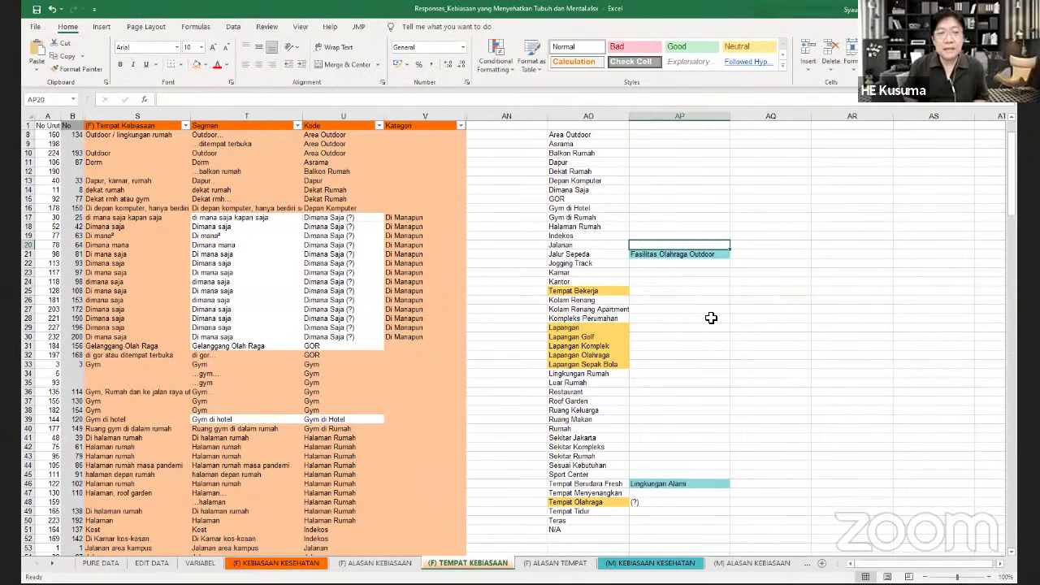
{"action": "type", "text": "Ruang Terb"}
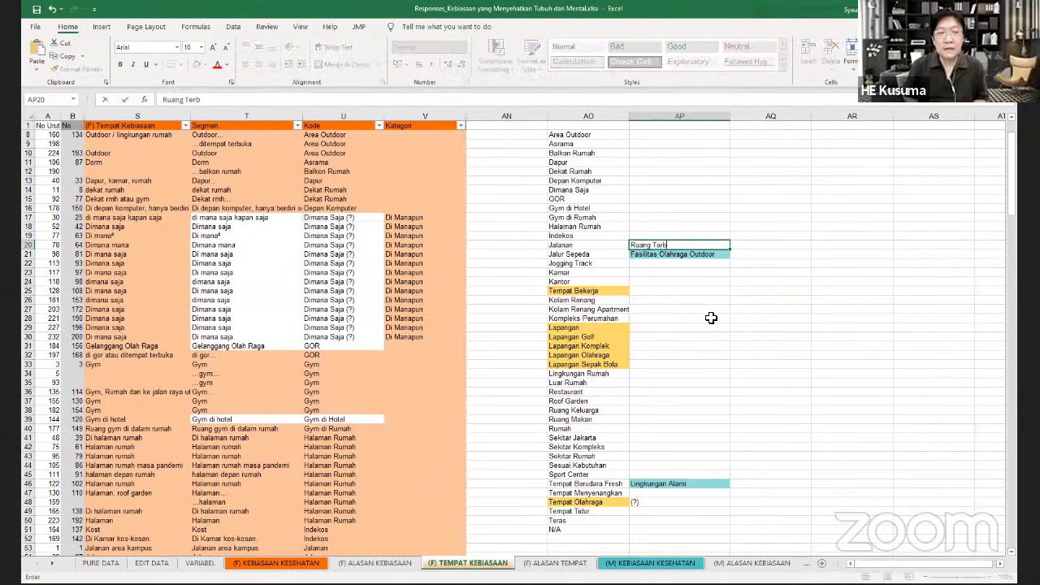
{"action": "type", "text": "uka Publik"}
{"action": "key", "text": "Return"}
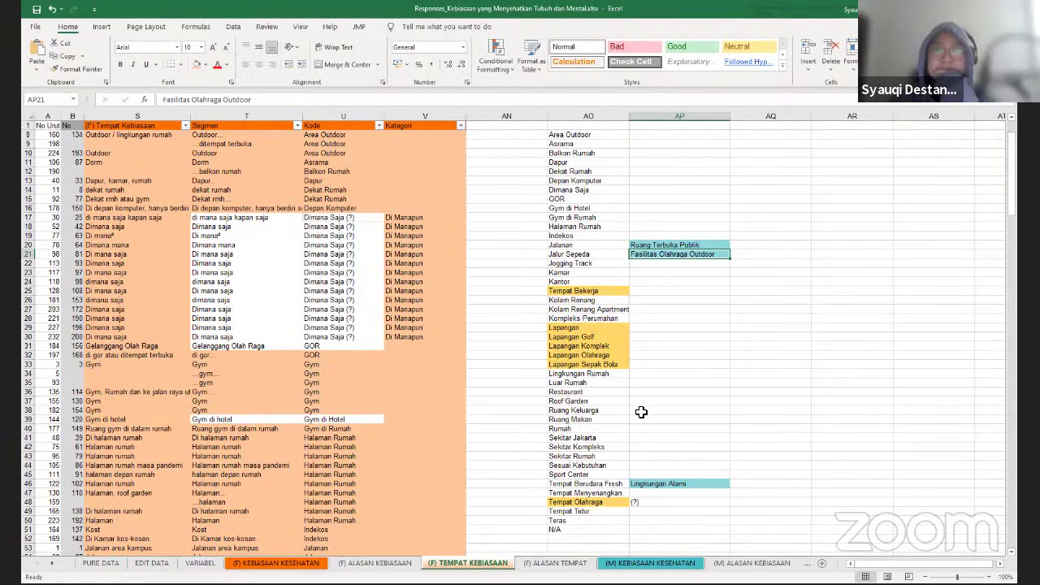
Set the category in AP20 beside the Jalanan code to Jalur Sirkulasi
{"action": "double_click", "coordinate": [700, 245]}
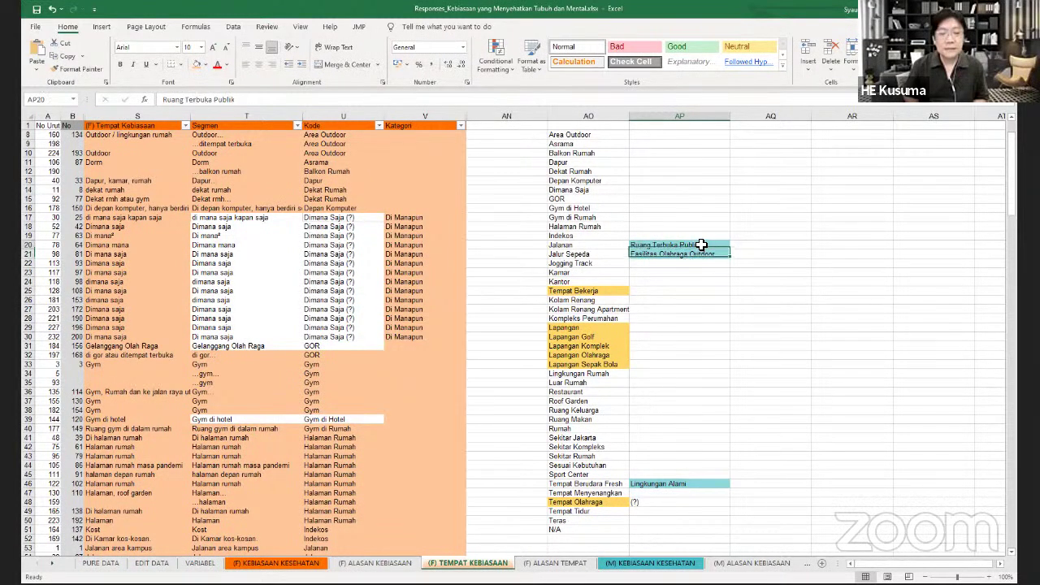
{"action": "key", "text": "Escape"}
{"action": "type", "text": "J"}
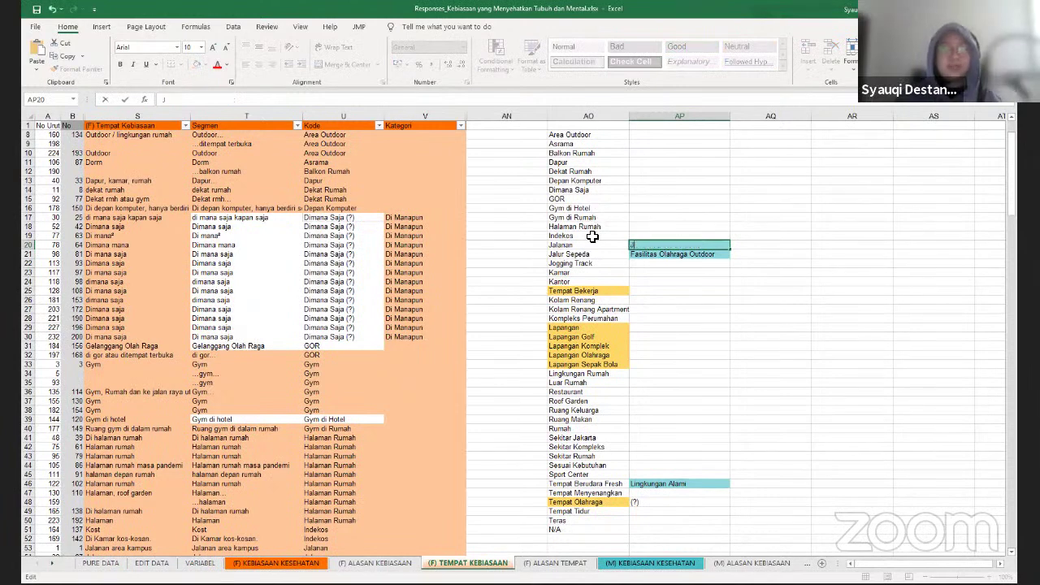
{"action": "type", "text": "alur Sirkui"}
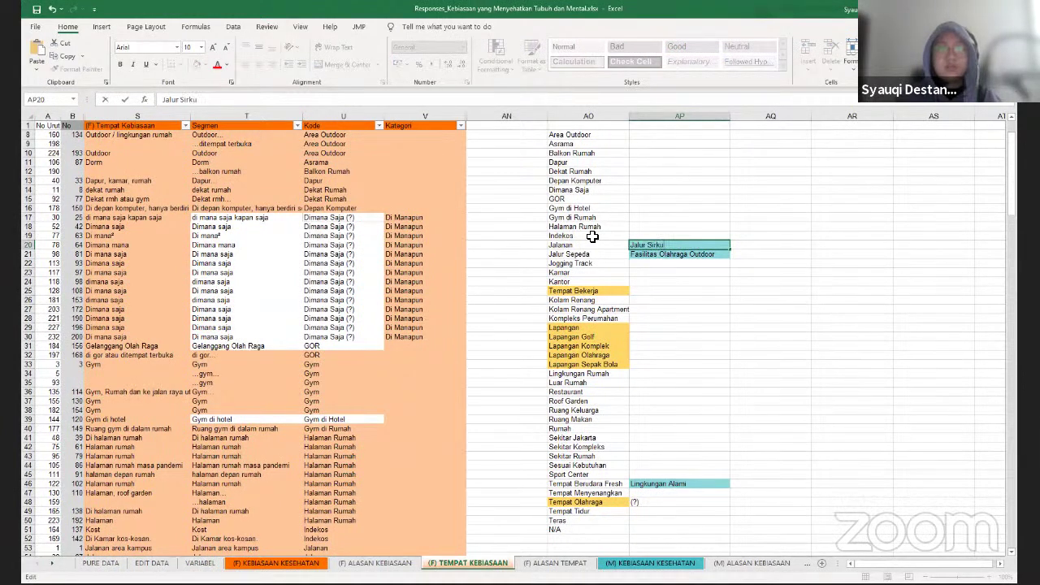
{"action": "type", "text": "lasi"}
{"action": "key", "text": "Return"}
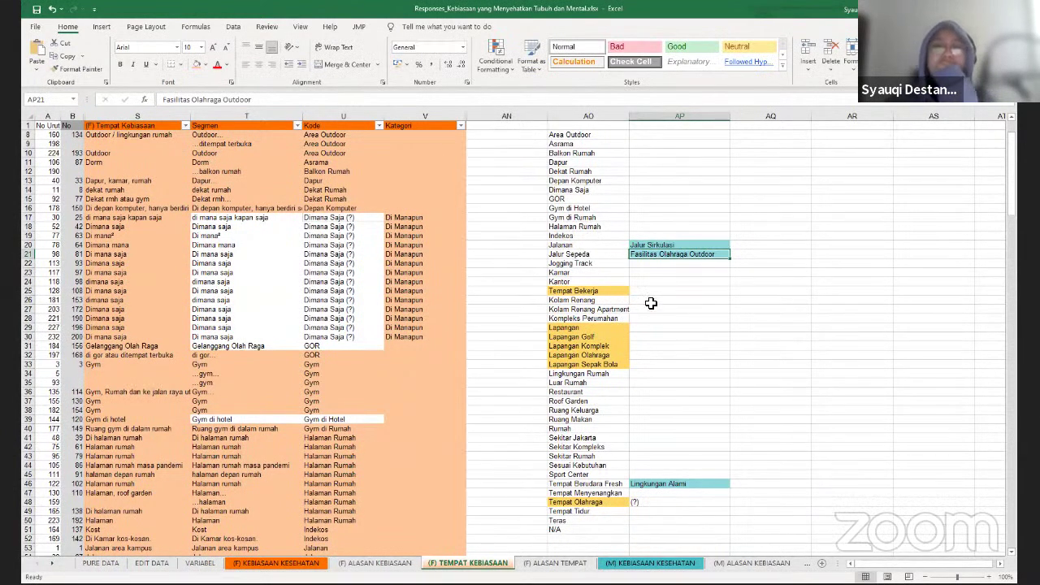
Copy the Fasilitas Olahraga Outdoor category from AP21 down to AP22 beside the Jogging Track code
{"action": "left_click_drag", "start_coordinate": [665, 271], "coordinate": [660, 266]}
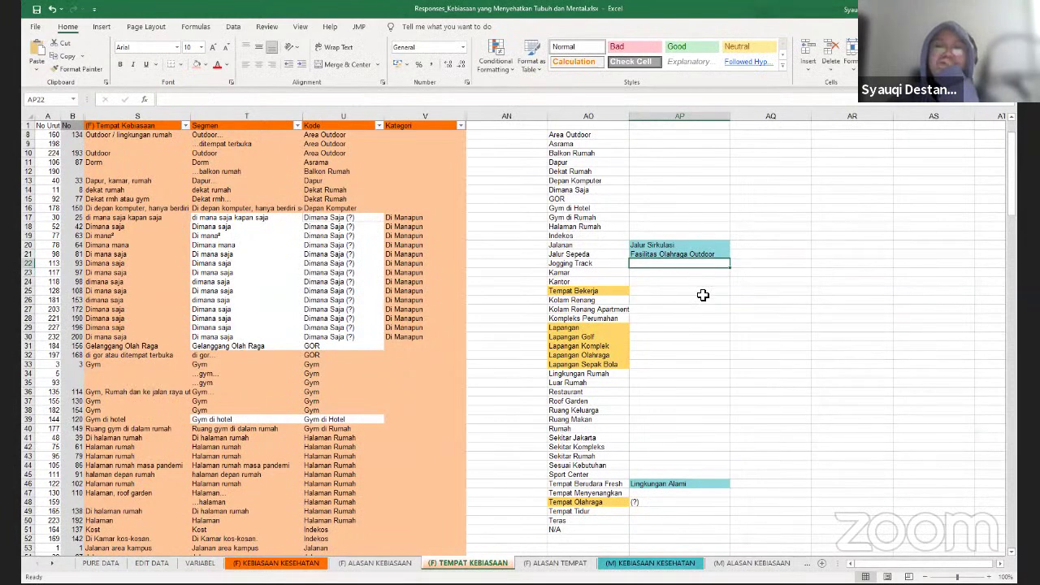
{"action": "left_click", "coordinate": [708, 257]}
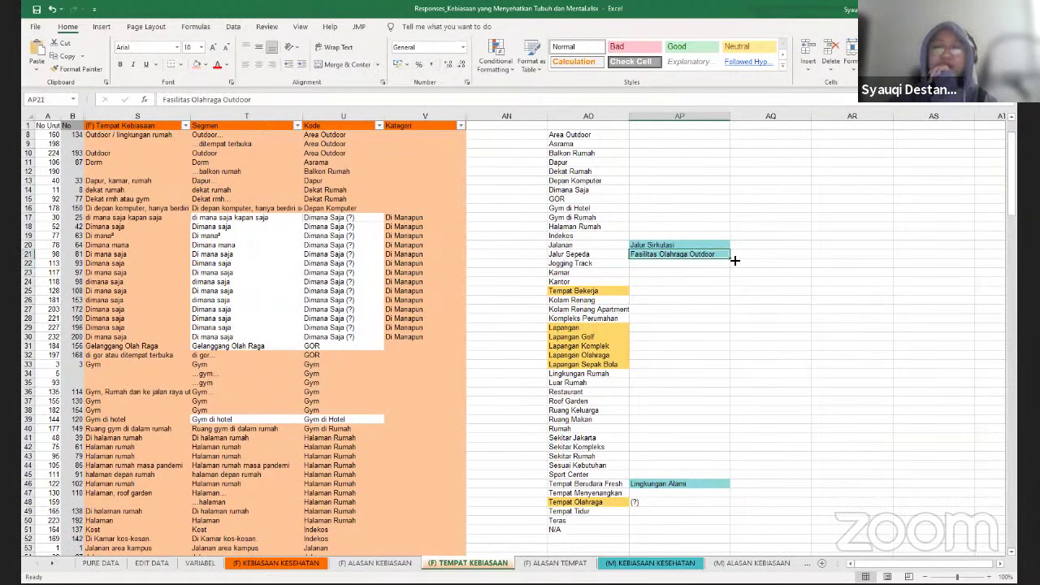
{"action": "left_click_drag", "start_coordinate": [735, 260], "coordinate": [735, 269]}
{"action": "left_click", "coordinate": [679, 309]}
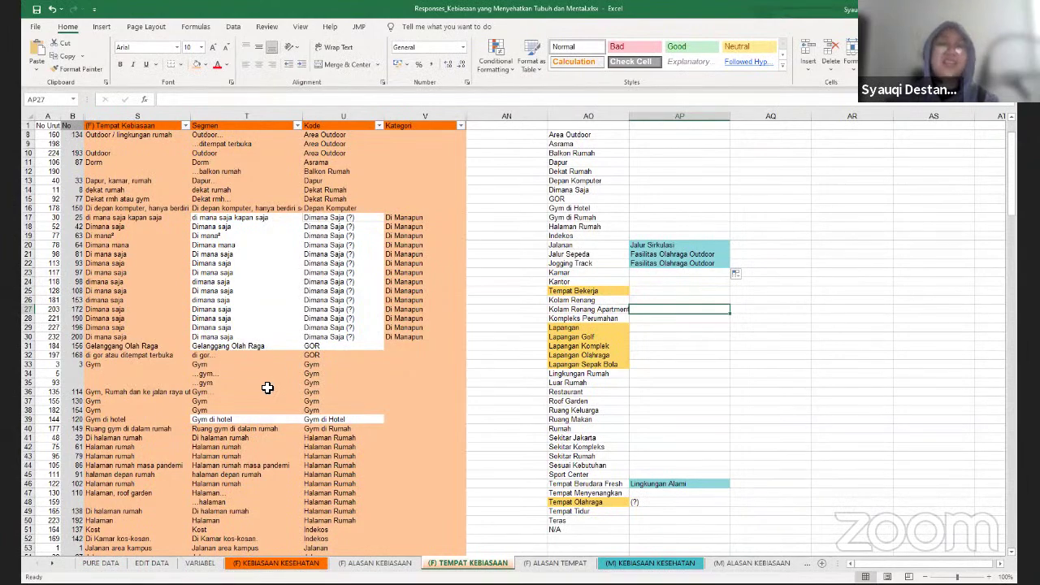
{"action": "scroll", "coordinate": [365, 371], "scroll_direction": "down", "scroll_amount": 2}
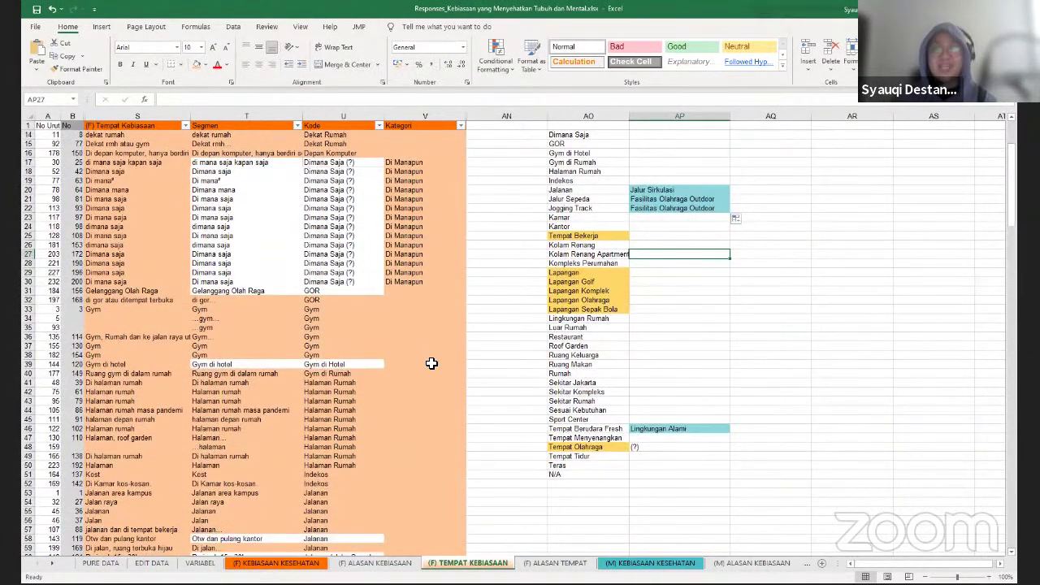
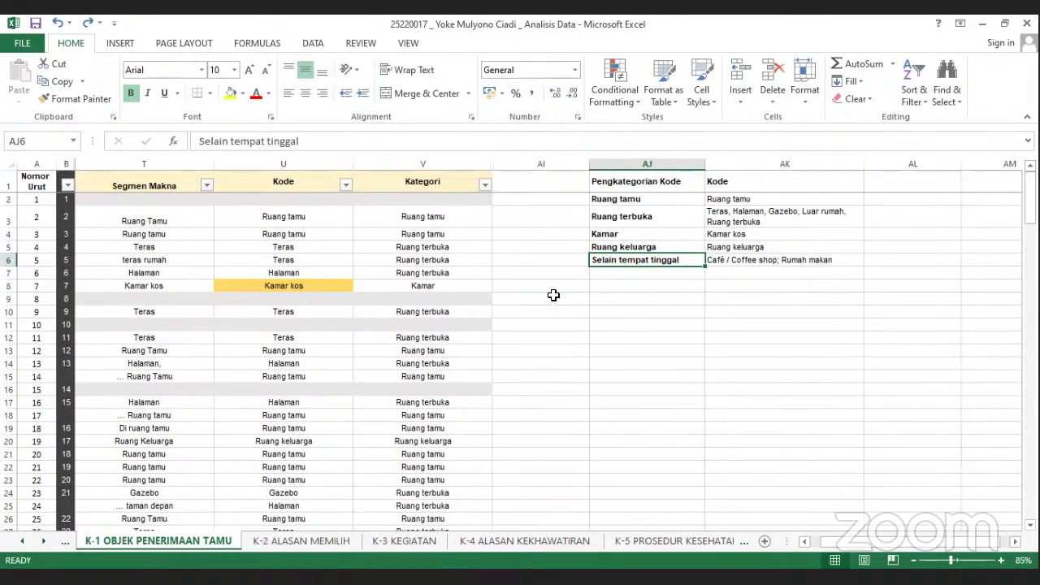
Examine the Pengkategorian Kode list and its grouped codes on the K-1 OBJEK PENERIMAAN TAMU sheet of the second analysis workbook
{"action": "left_click", "coordinate": [665, 196]}
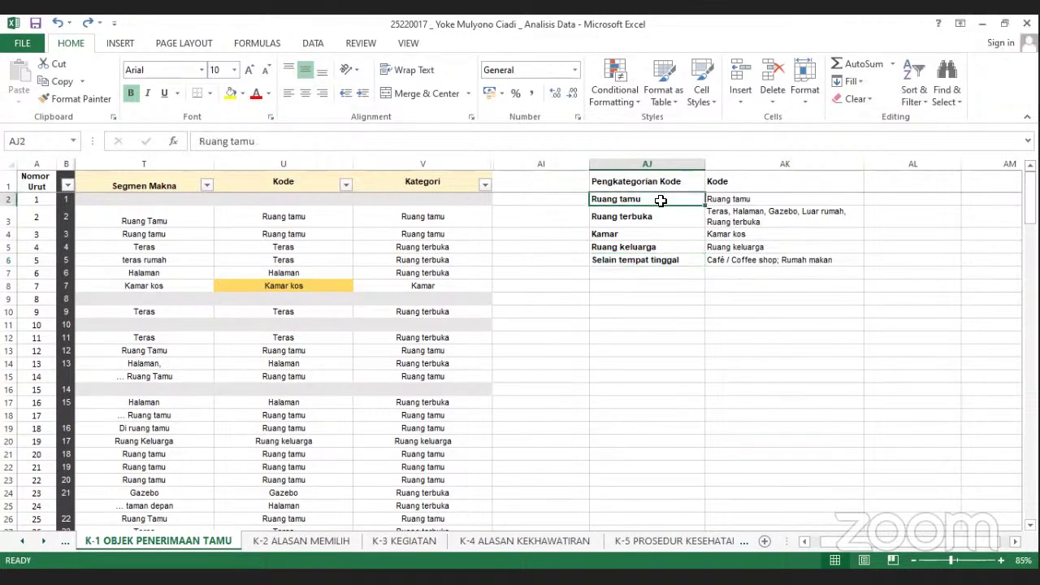
{"action": "left_click", "coordinate": [661, 222]}
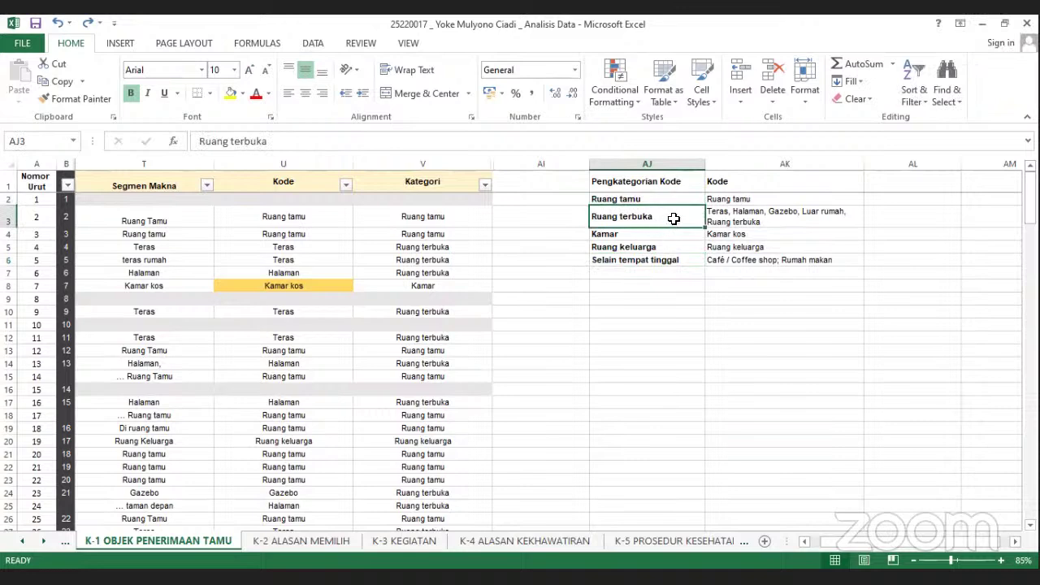
{"action": "left_click", "coordinate": [665, 234]}
{"action": "left_click", "coordinate": [665, 246]}
{"action": "left_click", "coordinate": [667, 277]}
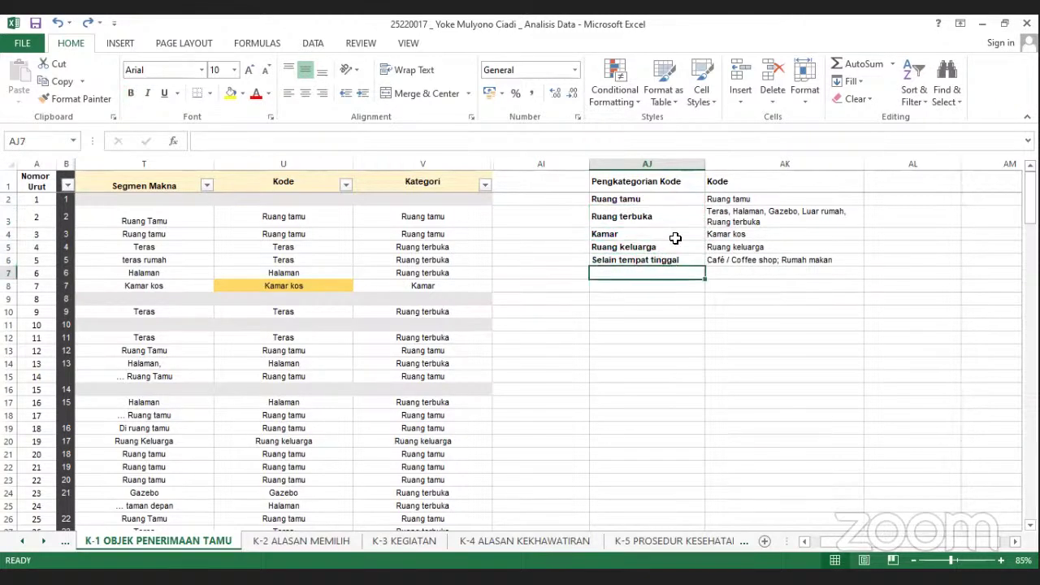
{"action": "left_click", "coordinate": [736, 225]}
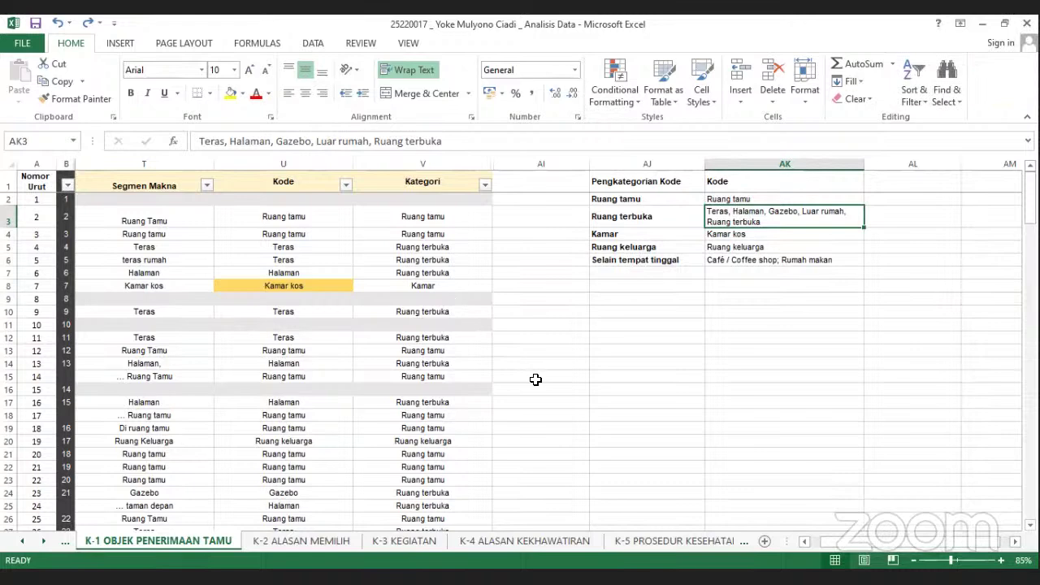
{"action": "left_click", "coordinate": [627, 341]}
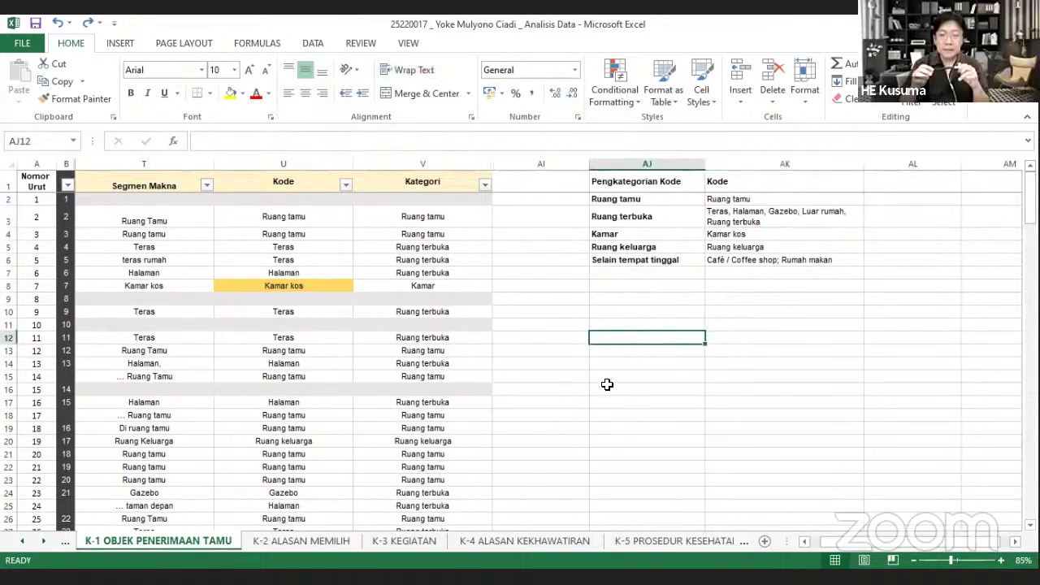
{"action": "scroll", "coordinate": [557, 409], "scroll_direction": "down", "scroll_amount": 1}
{"action": "scroll", "coordinate": [557, 408], "scroll_direction": "down", "scroll_amount": 5}
{"action": "scroll", "coordinate": [569, 385], "scroll_direction": "up", "scroll_amount": 6}
Examine the categories from Aksesibilitas to Tata ruang and their grouped codes on the K-2 ALASAN MEMILIH sheet
{"action": "left_click", "coordinate": [313, 543]}
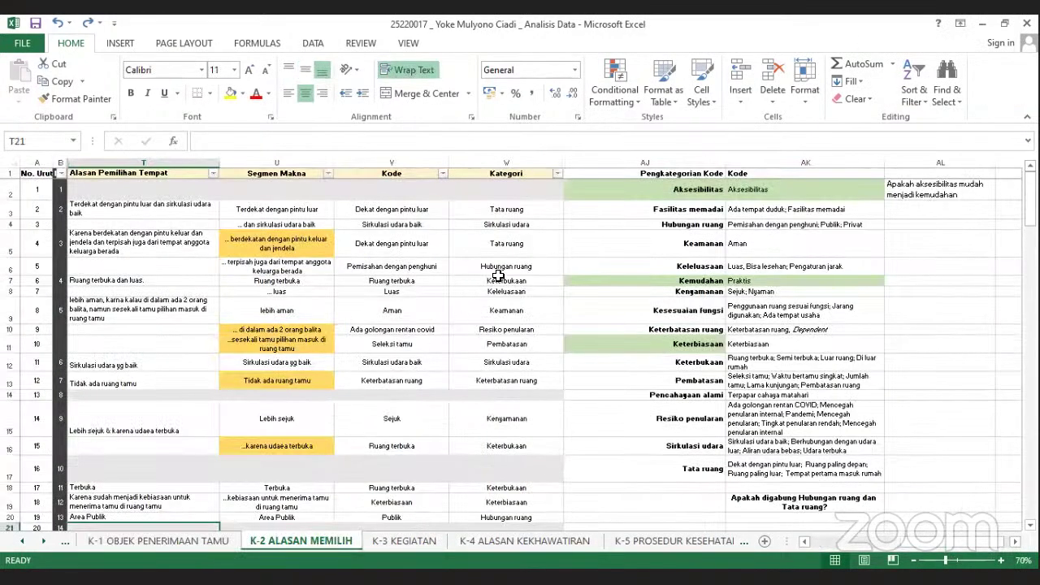
{"action": "left_click", "coordinate": [685, 209]}
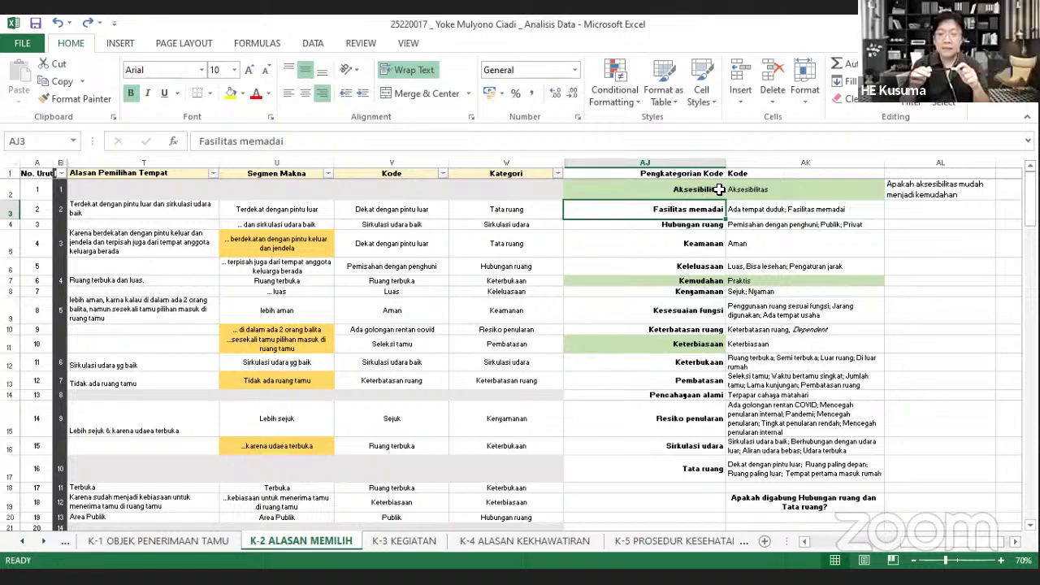
{"action": "key", "text": "Up"}
{"action": "key", "text": "Up"}
{"action": "key", "text": "F2"}
{"action": "left_click", "coordinate": [687, 243]}
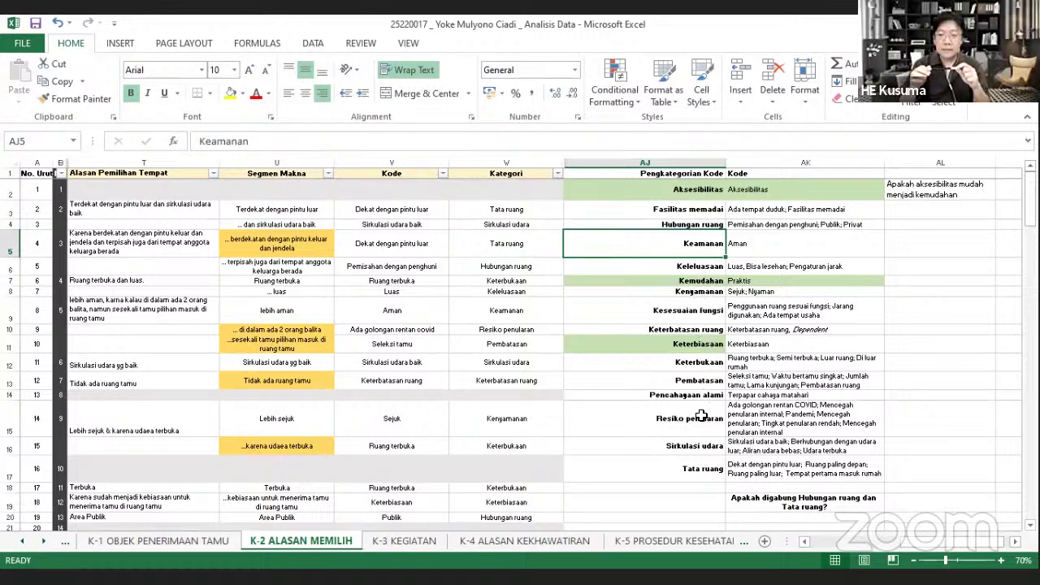
{"action": "left_click", "coordinate": [649, 508]}
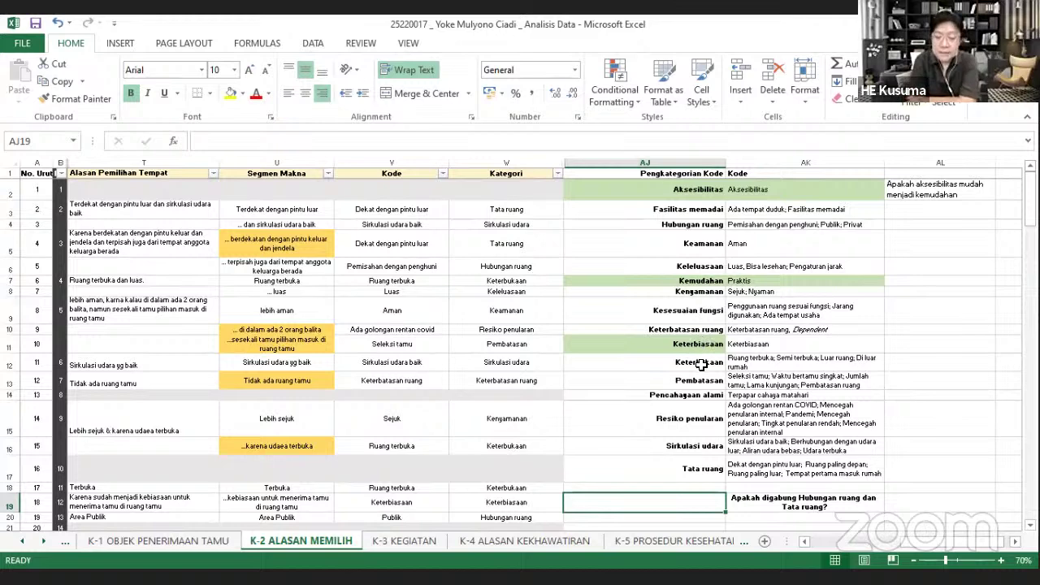
{"action": "left_click", "coordinate": [691, 486]}
{"action": "left_click", "coordinate": [687, 469]}
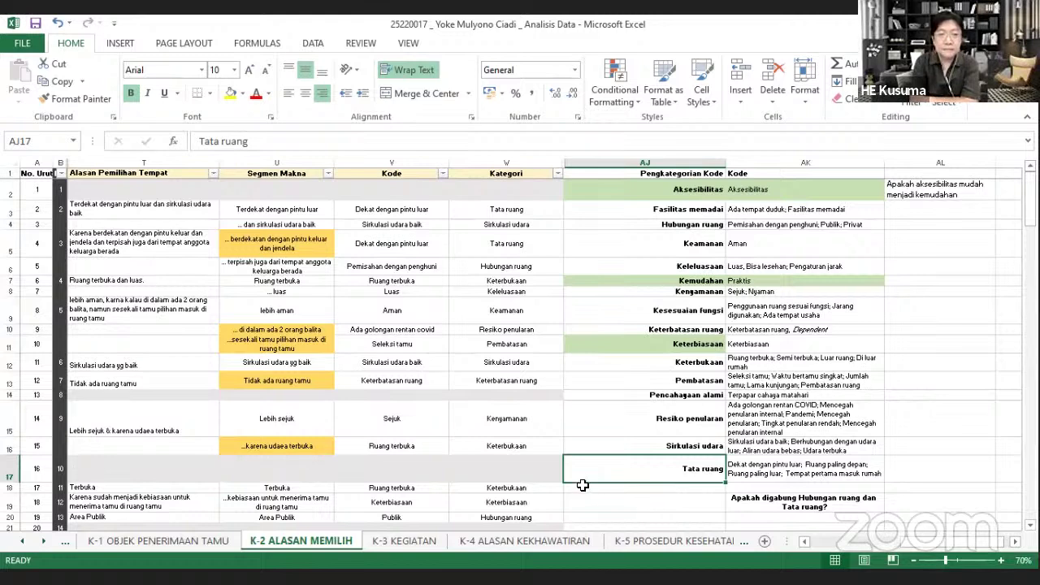
{"action": "left_click", "coordinate": [624, 488]}
{"action": "left_click", "coordinate": [628, 495]}
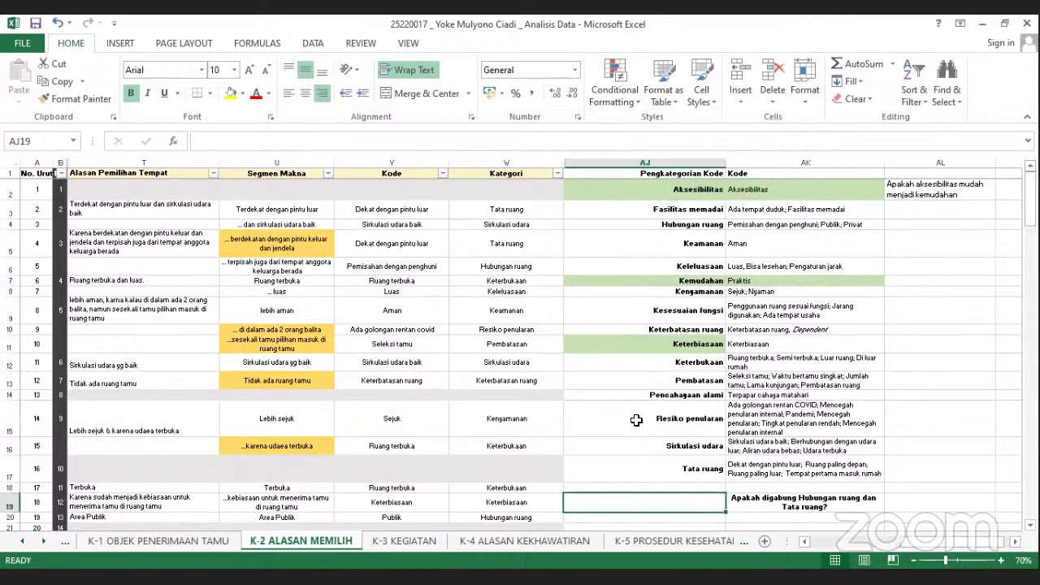
{"action": "left_click", "coordinate": [689, 187]}
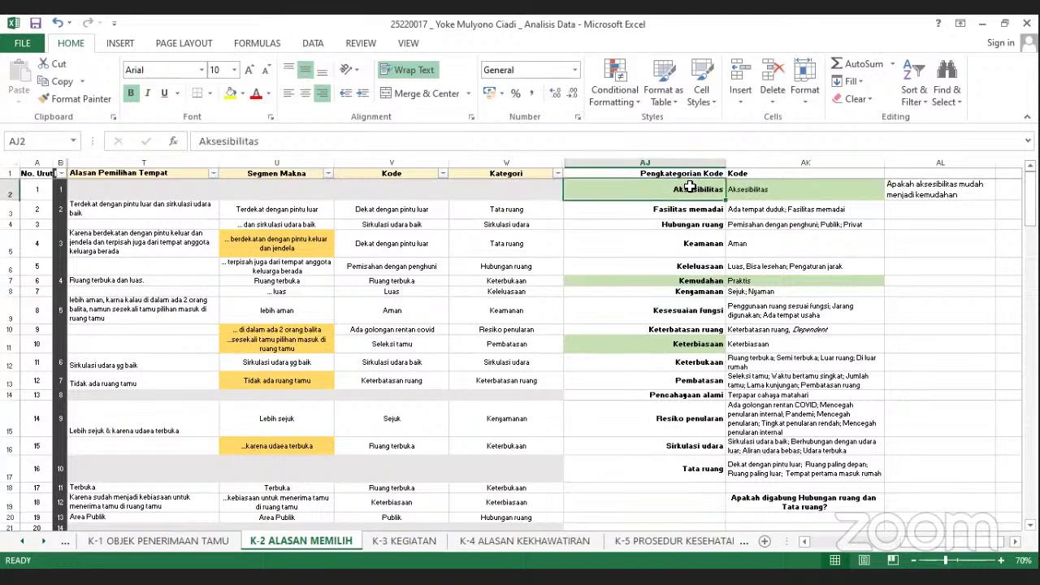
{"action": "left_click", "coordinate": [642, 479]}
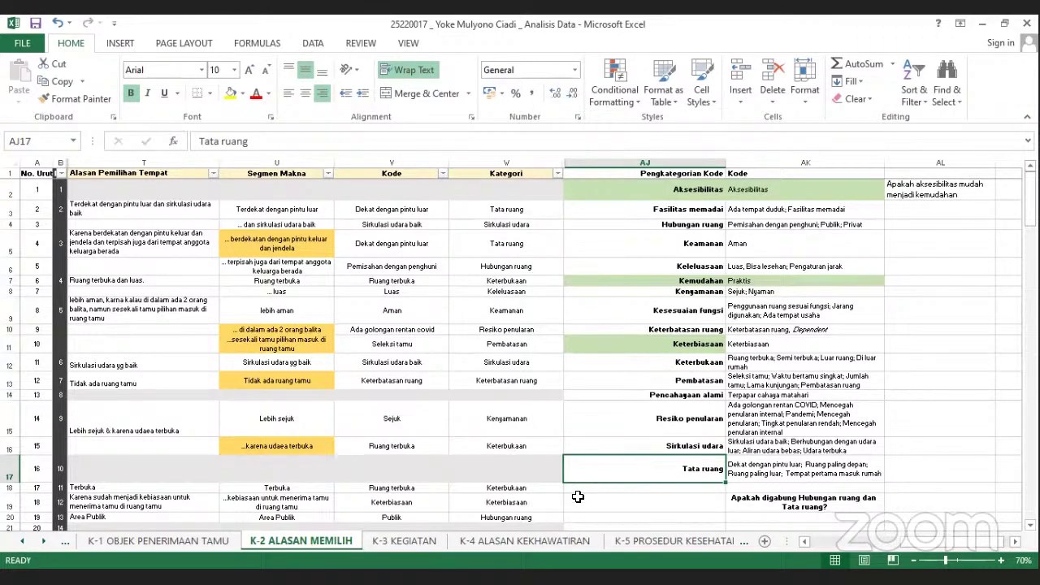
Review the activity categories and the open question about Menerima/memberi barang on the K-3 KEGIATAN sheet
{"action": "left_click", "coordinate": [404, 541]}
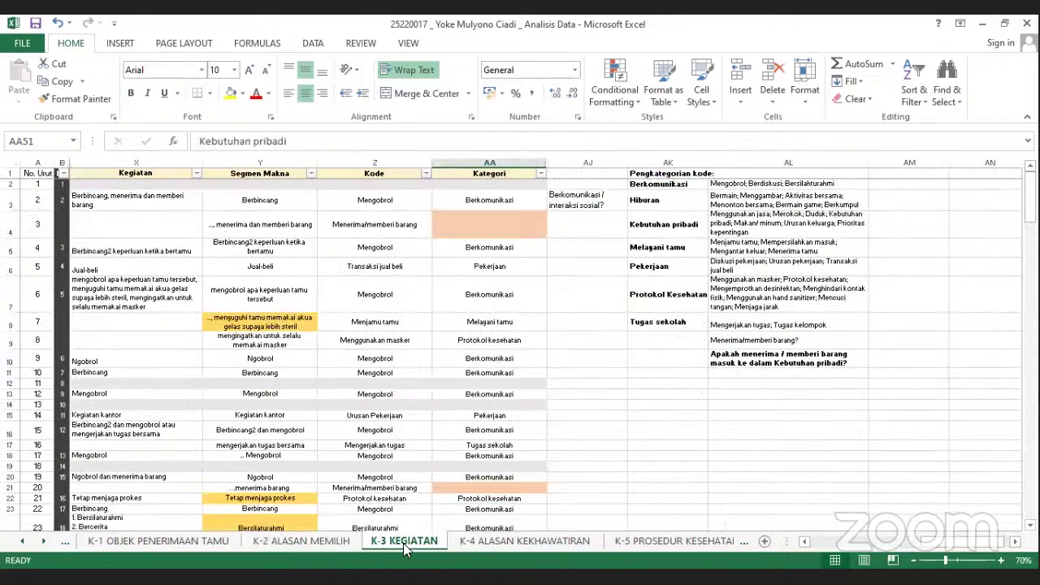
{"action": "left_click", "coordinate": [634, 382]}
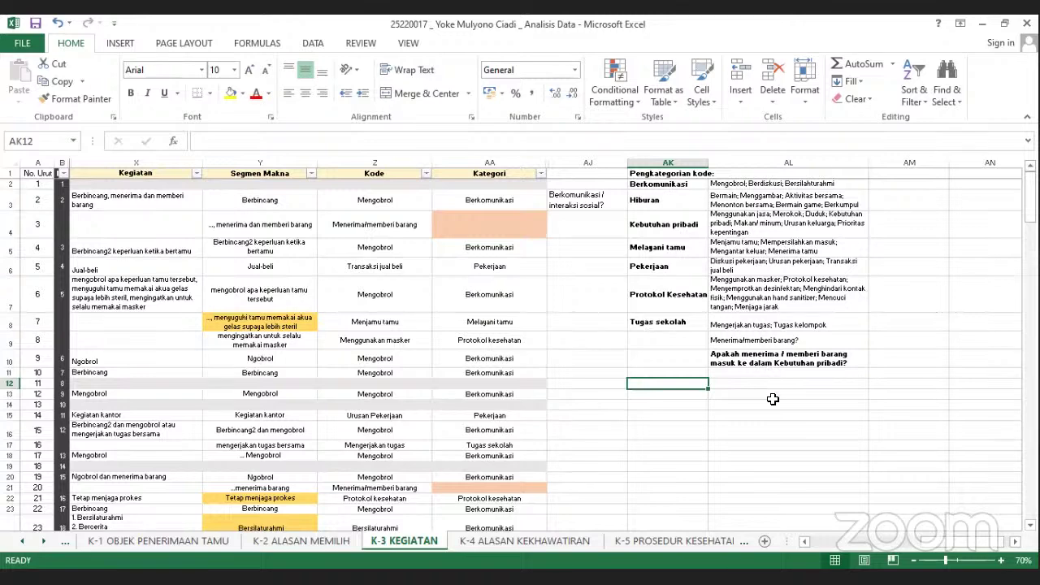
{"action": "left_click", "coordinate": [792, 360]}
{"action": "left_click", "coordinate": [803, 394]}
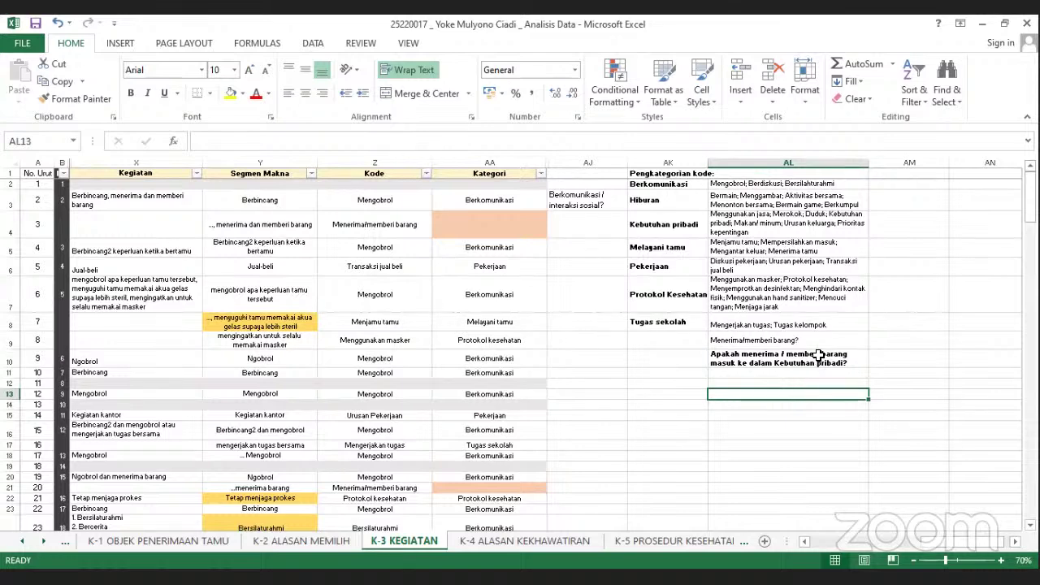
Add the category Menerima/ memberi barang in AK9, beside the Menerima/memberi barang? code on the K-3 KEGIATAN sheet
{"action": "scroll", "coordinate": [813, 325], "scroll_direction": "up", "scroll_amount": 1, "text": "ctrl"}
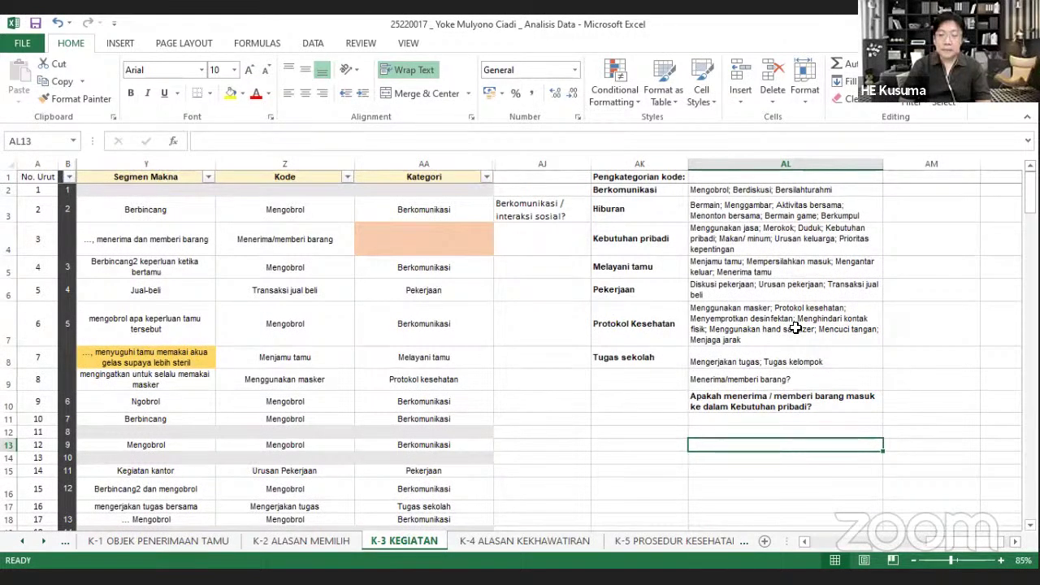
{"action": "left_click", "coordinate": [642, 382]}
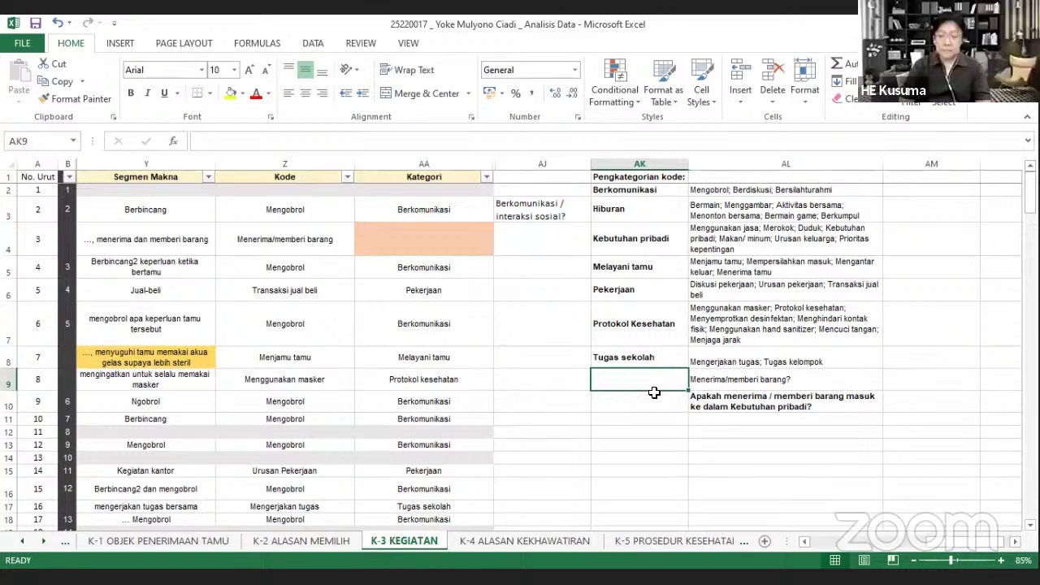
{"action": "type", "text": "Menerima"}
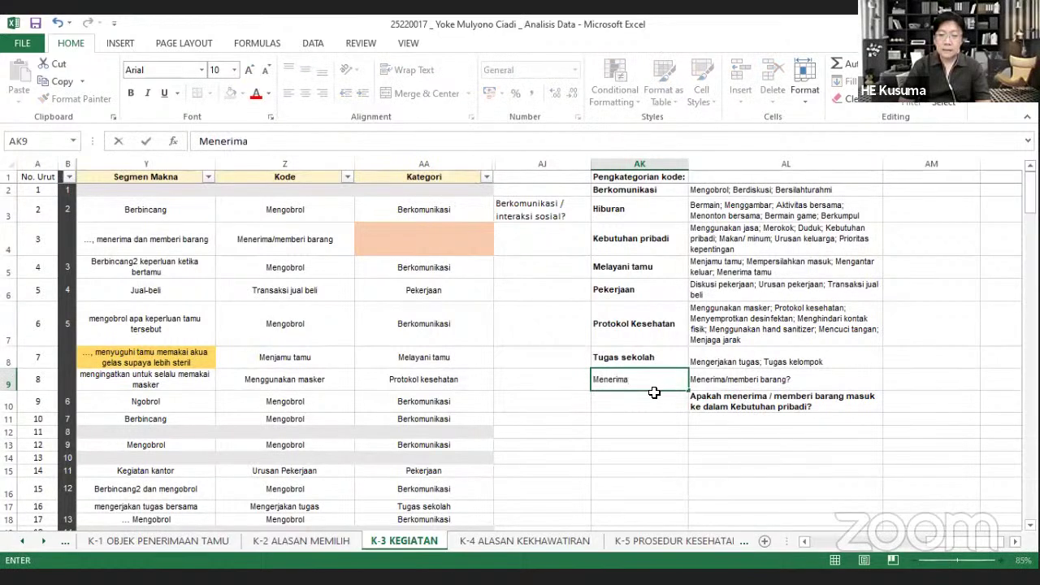
{"action": "type", "text": "/ memberi baran"}
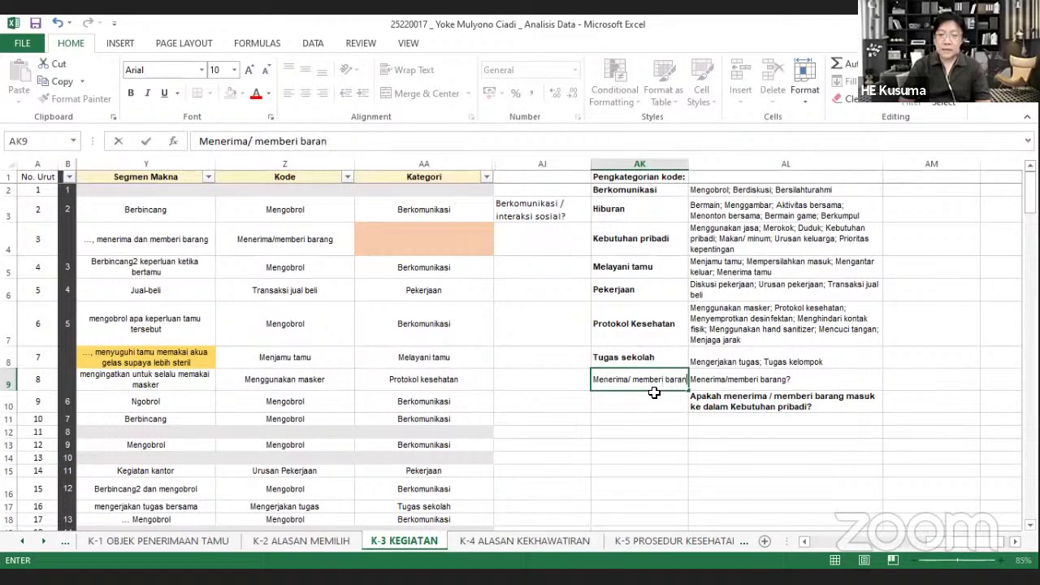
{"action": "type", "text": "g"}
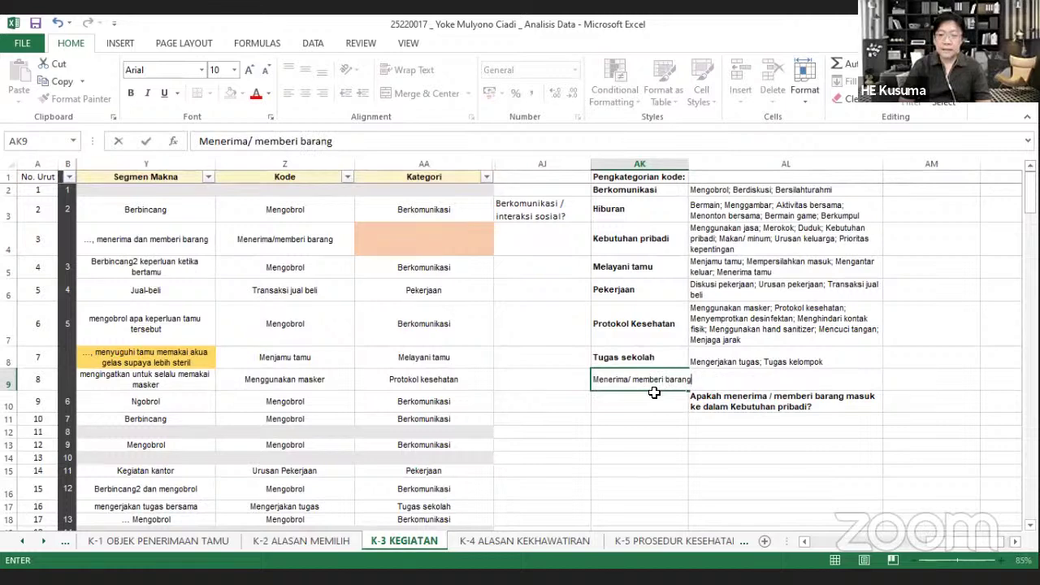
{"action": "key", "text": "Return"}
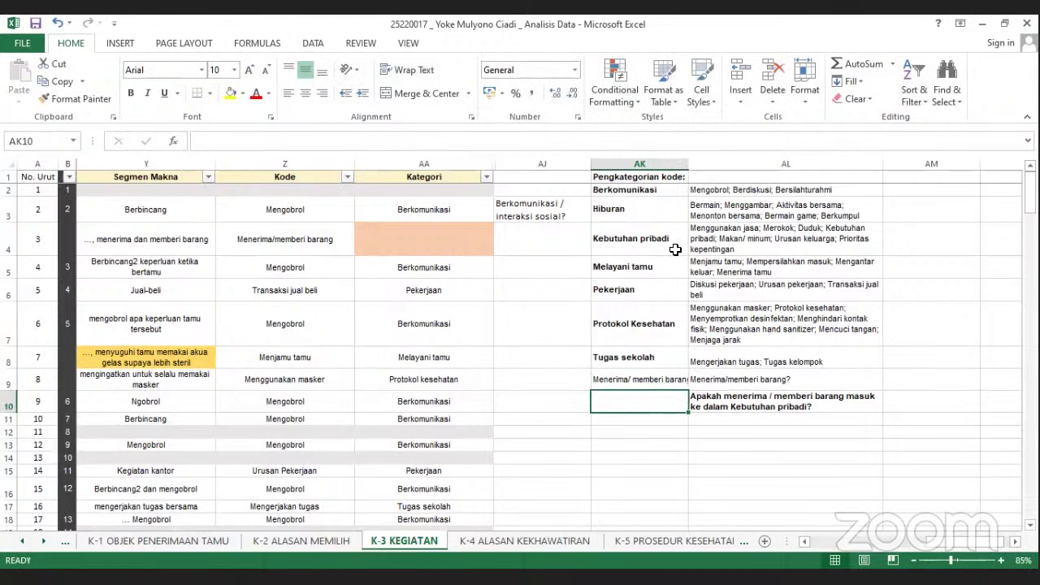
Rename the Berkomunikasi category in AK2 as Interaksi sosial
{"action": "left_click", "coordinate": [672, 203]}
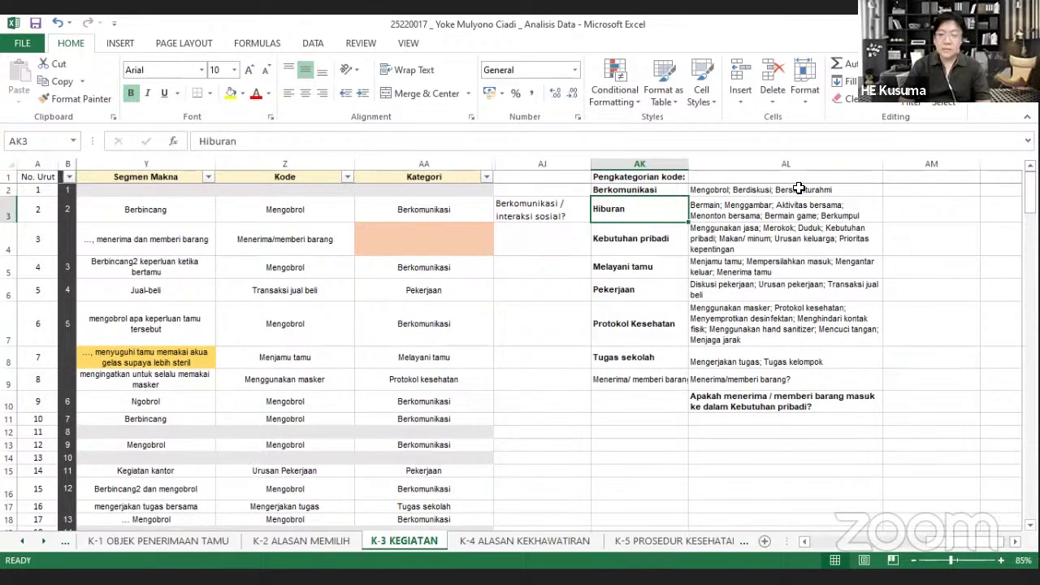
{"action": "left_click", "coordinate": [648, 189]}
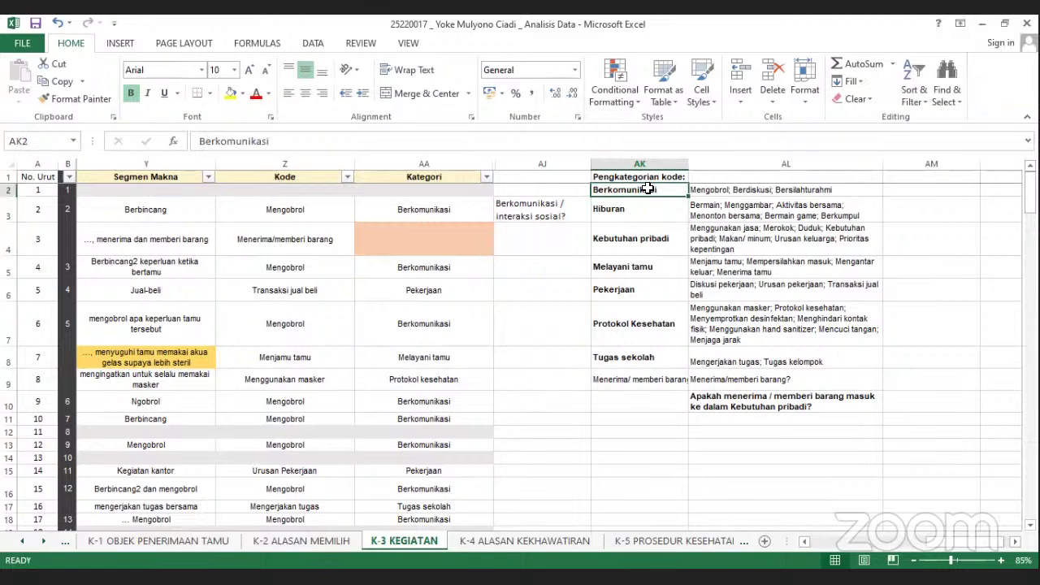
{"action": "type", "text": "Interakl"}
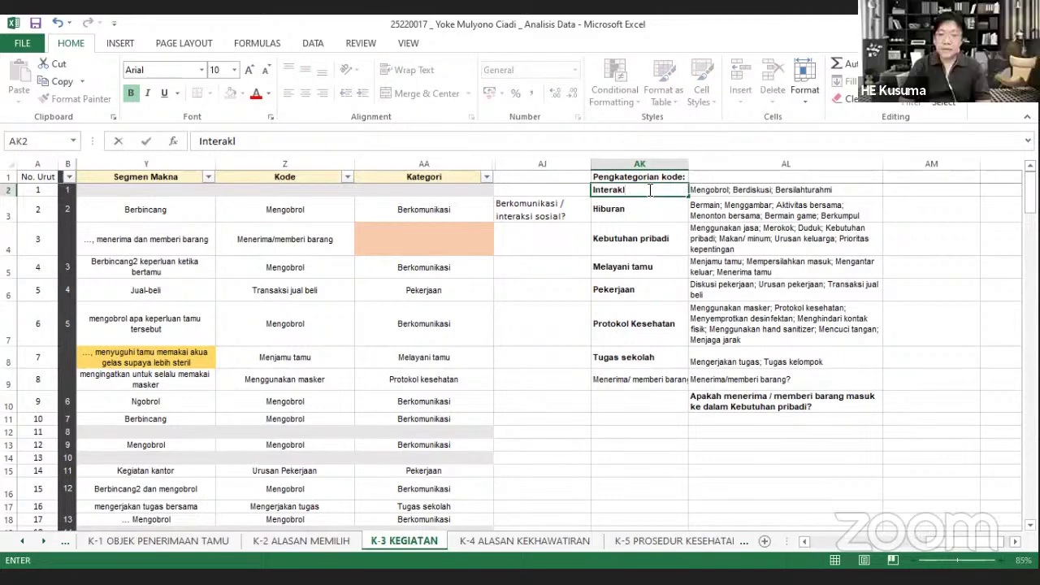
{"action": "key", "text": "BackSpace"}
{"action": "type", "text": "si"}
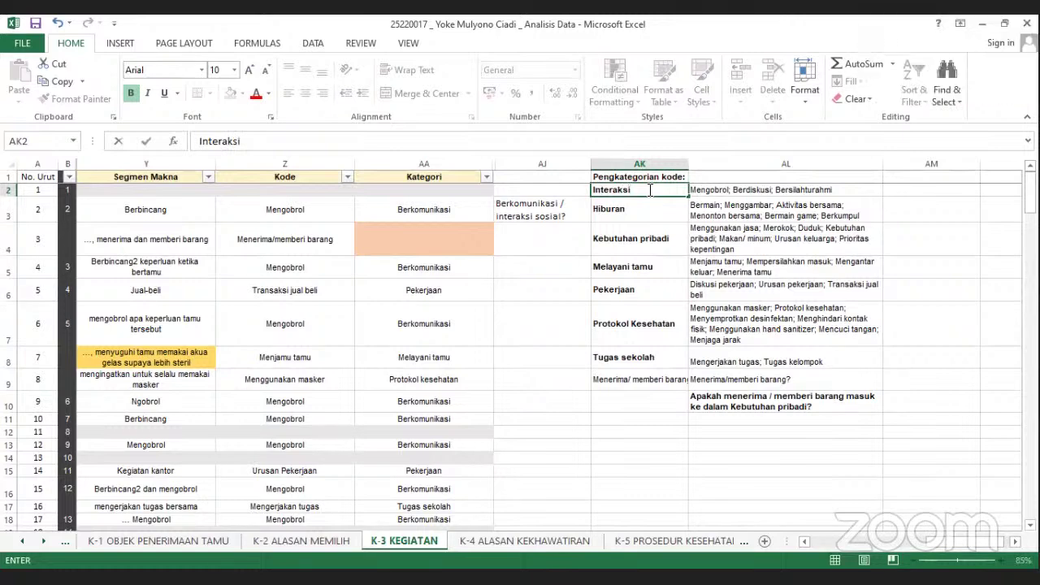
{"action": "type", "text": " sosial"}
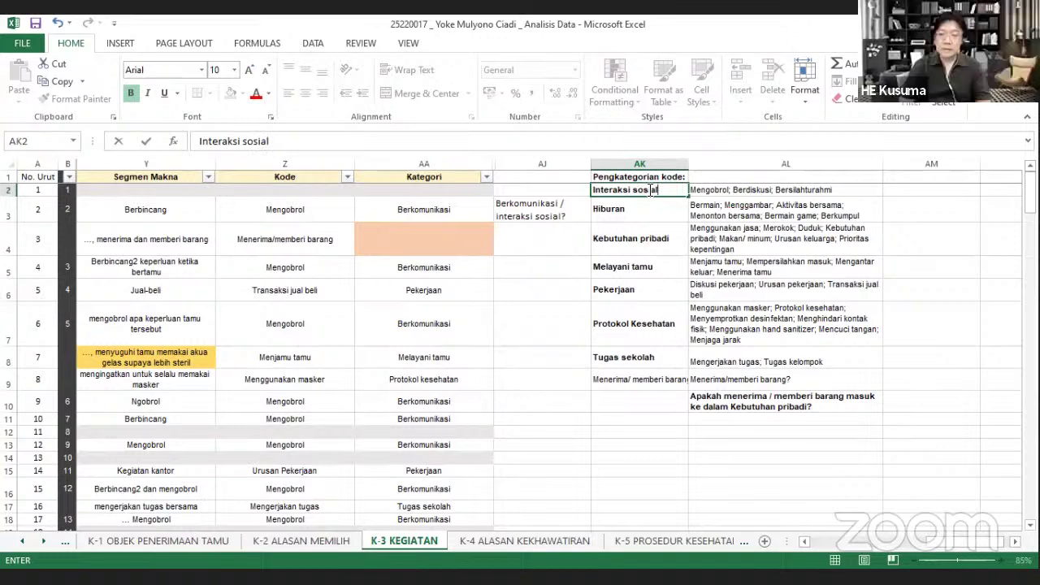
{"action": "left_click", "coordinate": [848, 201]}
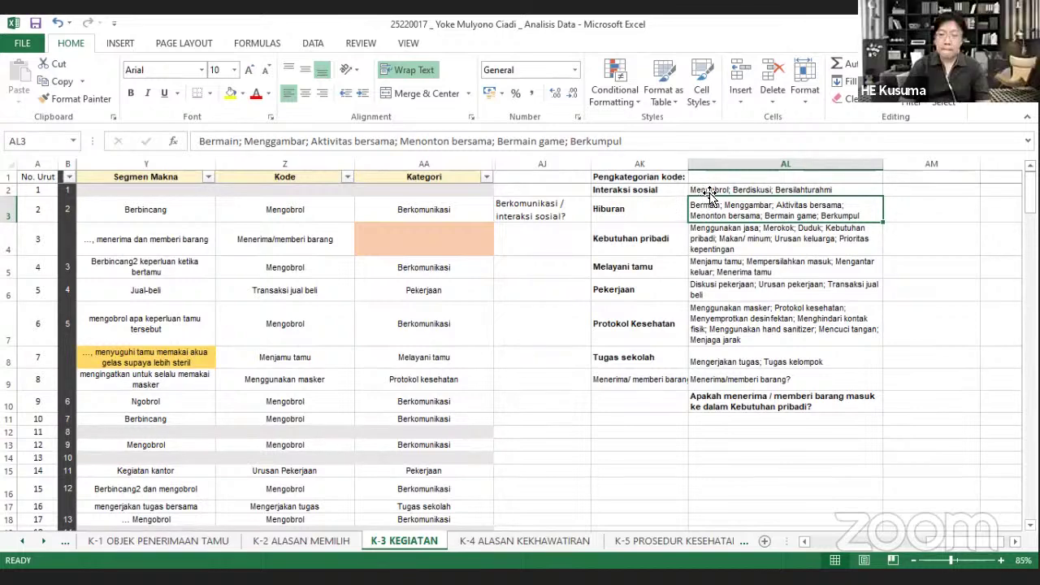
Try to move the Berkumpul code from the Hiburan list in AL3 to the end of the code list in AL2
{"action": "left_click", "coordinate": [745, 193]}
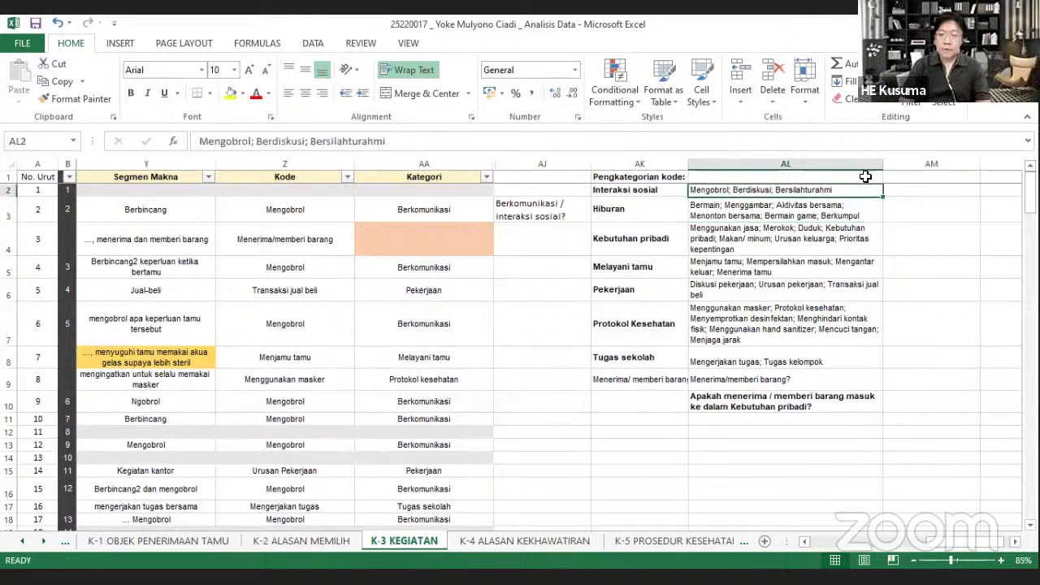
{"action": "double_click", "coordinate": [821, 218]}
{"action": "mouse_move", "coordinate": [824, 218]}
{"action": "left_mouse_down"}
{"action": "mouse_move", "coordinate": [788, 218]}
{"action": "mouse_move", "coordinate": [803, 218]}
{"action": "left_mouse_up"}
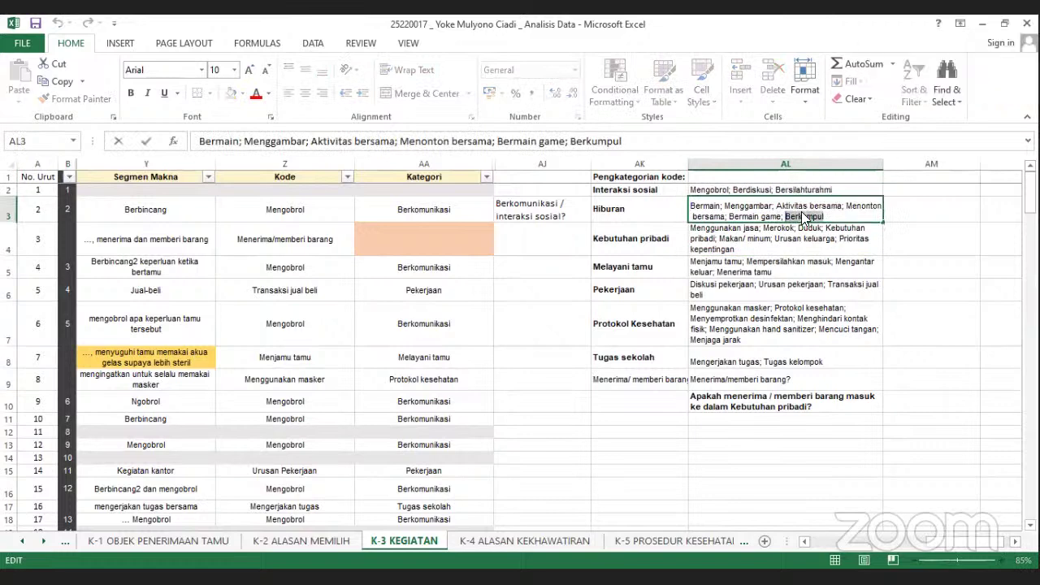
{"action": "key", "text": "BackSpace"}
{"action": "double_click", "coordinate": [842, 191]}
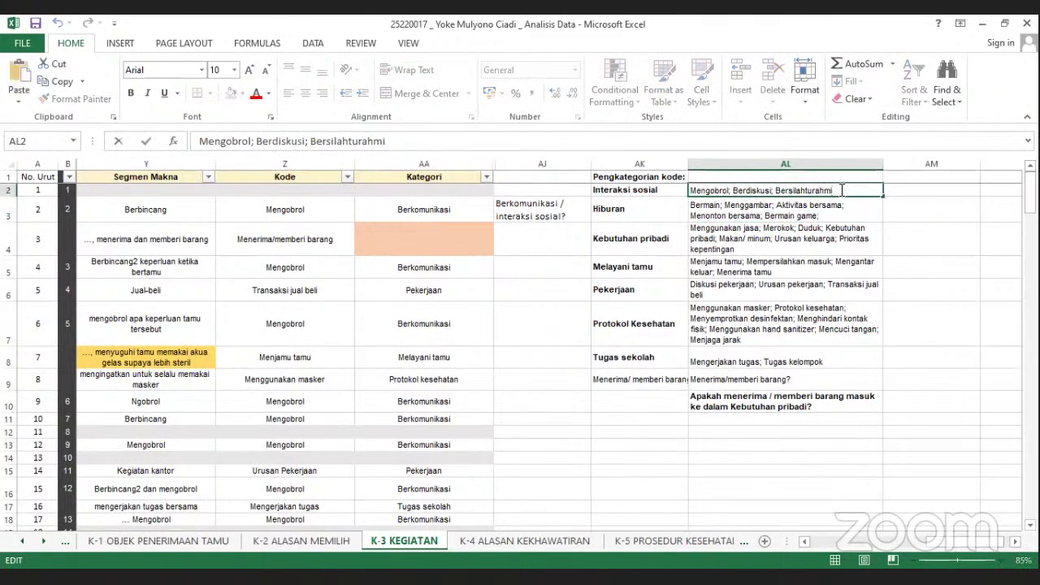
{"action": "type", "text": ";"}
{"action": "type", "text": "Berkumpul"}
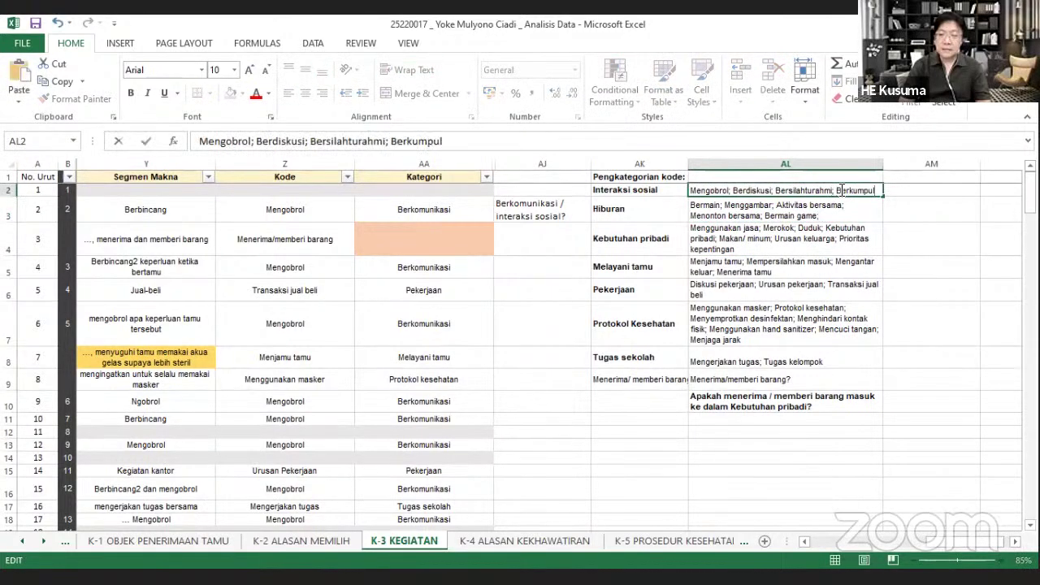
Undo the move of Berkumpul so the code lists in AL2 and AL3 are restored
{"action": "key", "text": "ctrl+z"}
{"action": "left_click", "coordinate": [937, 236]}
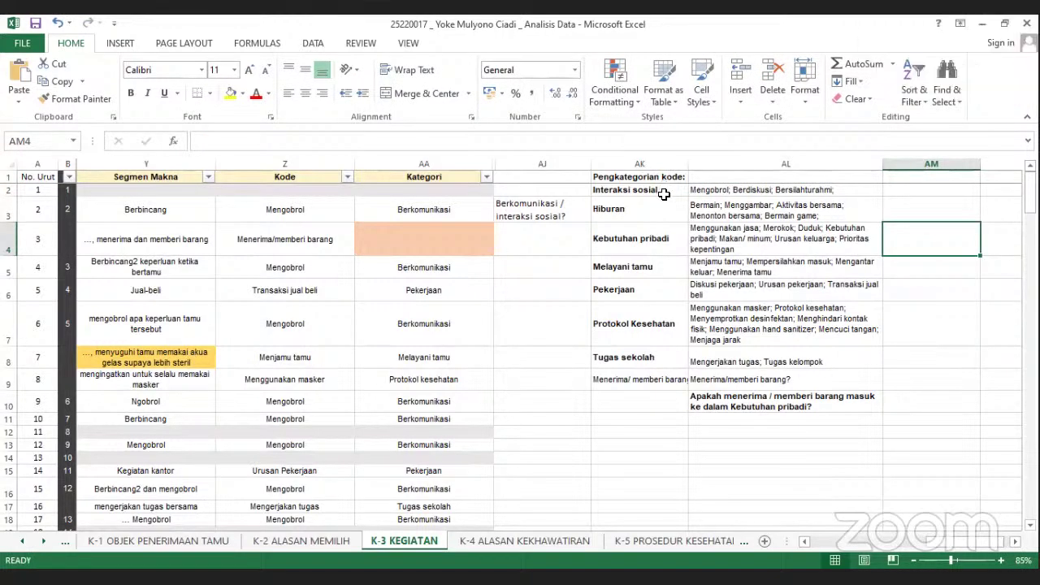
{"action": "key", "text": "Up"}
{"action": "key", "text": "Up"}
{"action": "key", "text": "Left"}
{"action": "key", "text": "Down"}
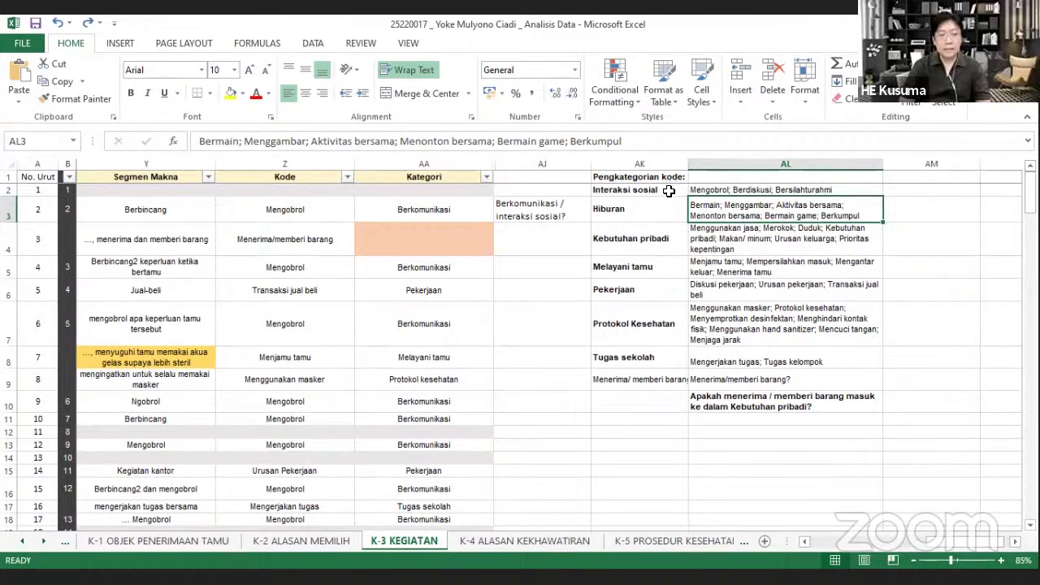
Rename the category in AK2 of the Pengkategorian kode list as Komunikasi
{"action": "left_click", "coordinate": [668, 190]}
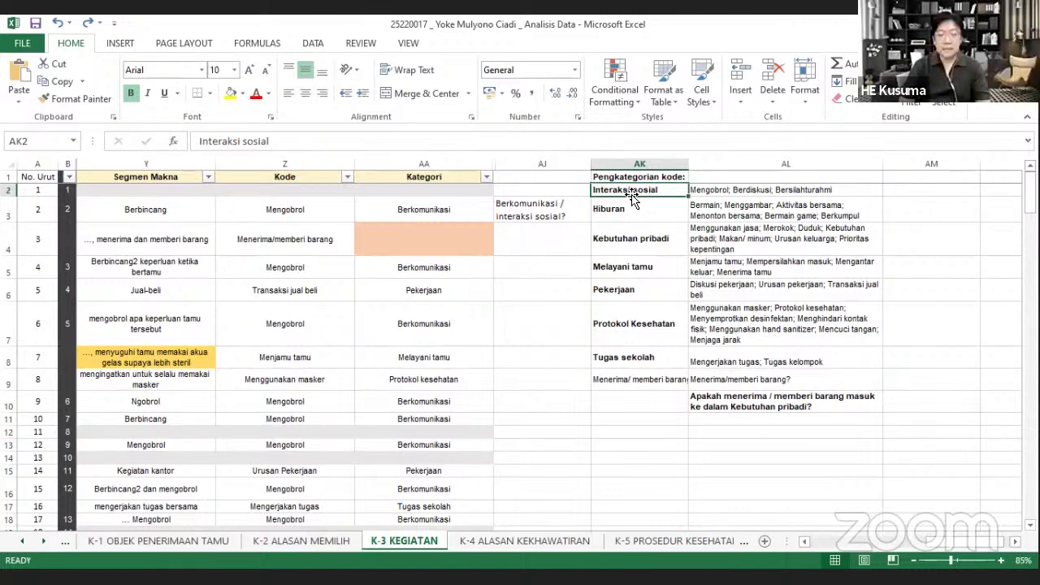
{"action": "type", "text": "Komun"}
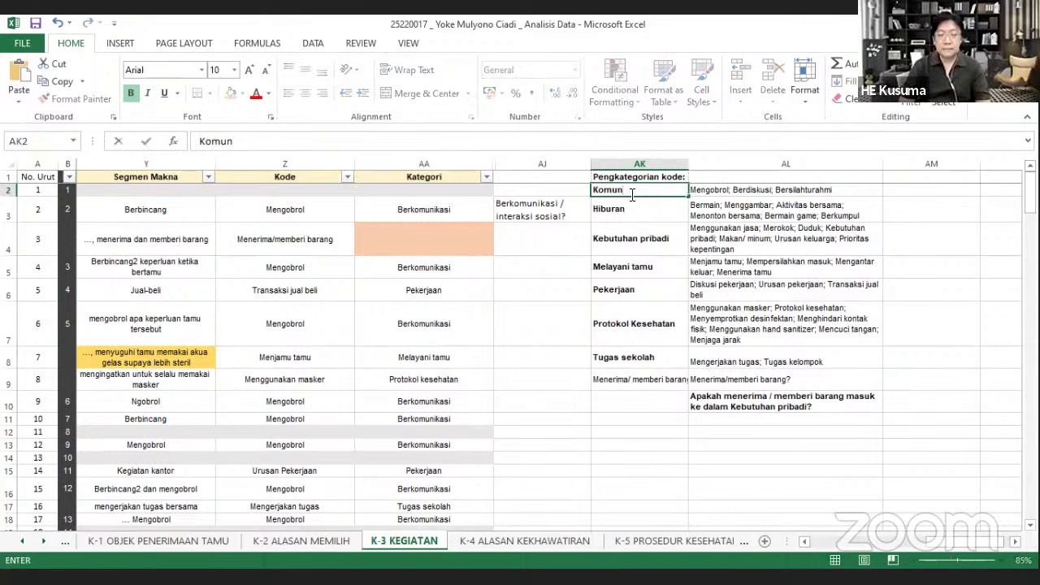
{"action": "type", "text": "ikasi"}
{"action": "left_click", "coordinate": [606, 247]}
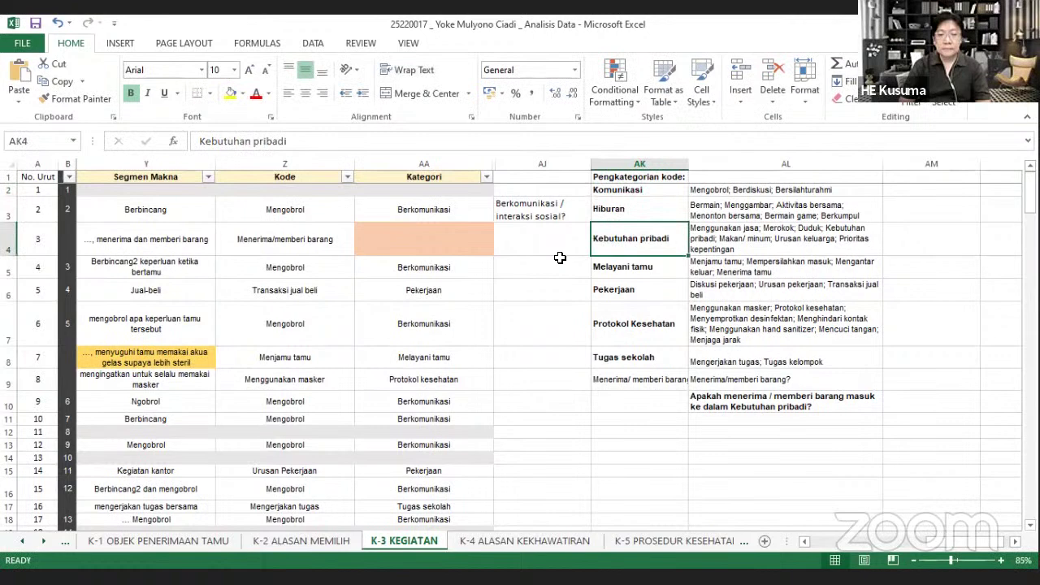
{"action": "left_click", "coordinate": [561, 257]}
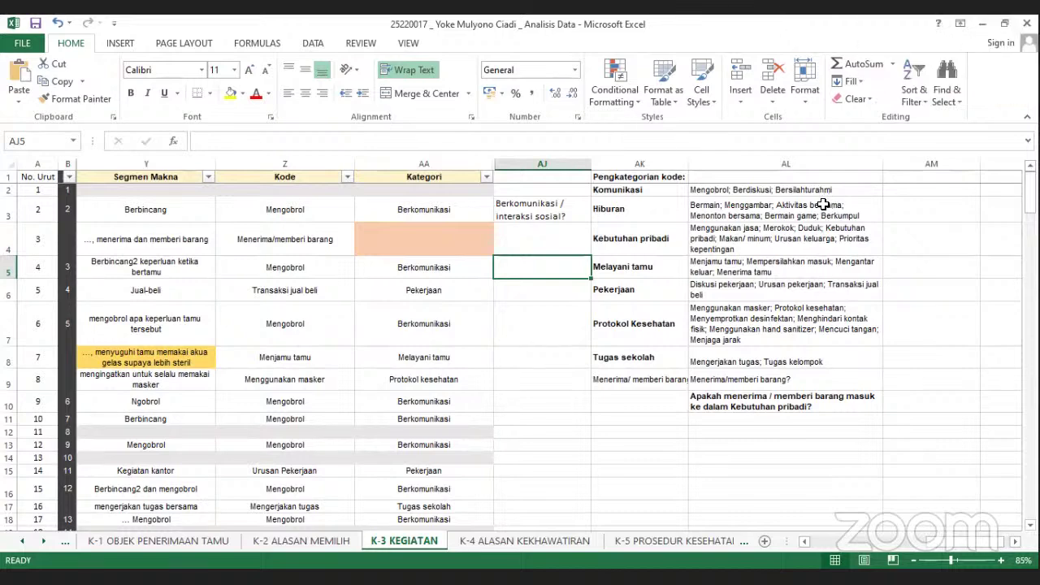
{"action": "left_click", "coordinate": [789, 217]}
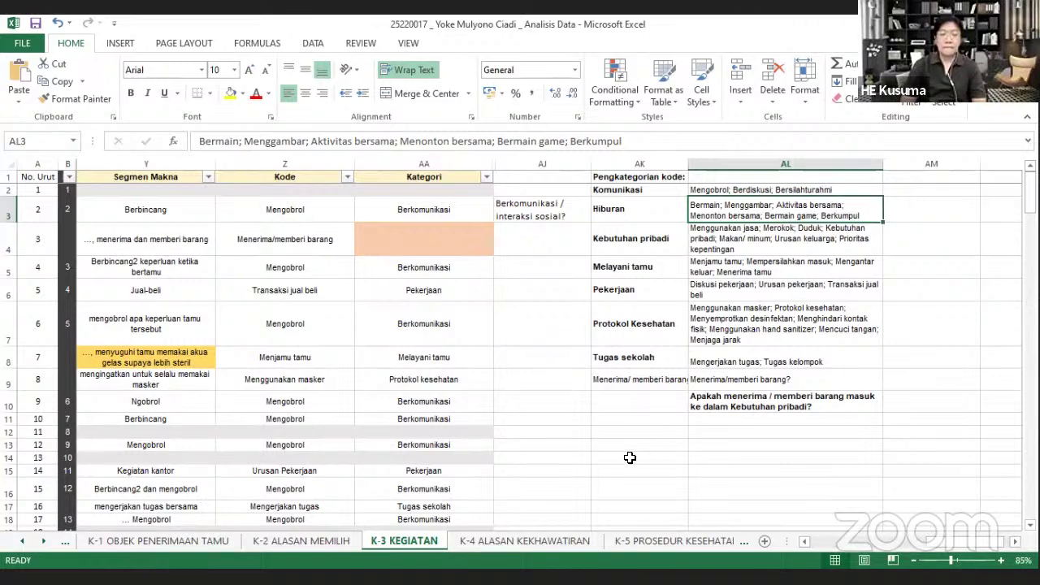
{"action": "left_click", "coordinate": [618, 416]}
{"action": "type", "text": "Aktivitas"}
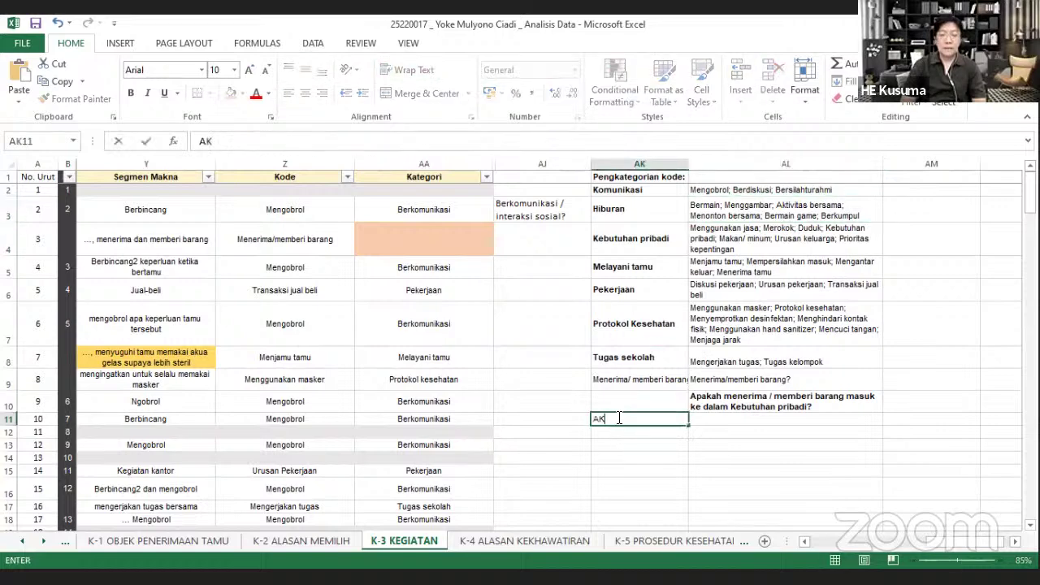
{"action": "type", "text": " ber"}
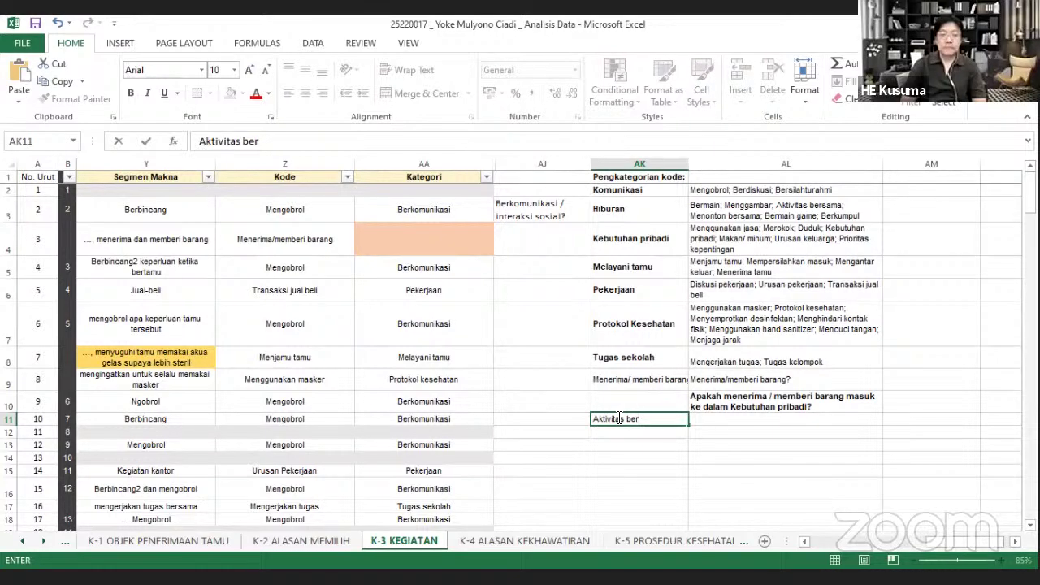
{"action": "key", "text": "BackSpace"}
{"action": "key", "text": "BackSpace"}
{"action": "key", "text": "BackSpace"}
{"action": "key", "text": "BackSpace"}
{"action": "key", "text": "BackSpace"}
{"action": "key", "text": "BackSpace"}
{"action": "key", "text": "BackSpace"}
{"action": "key", "text": "BackSpace"}
{"action": "key", "text": "BackSpace"}
{"action": "key", "text": "BackSpace"}
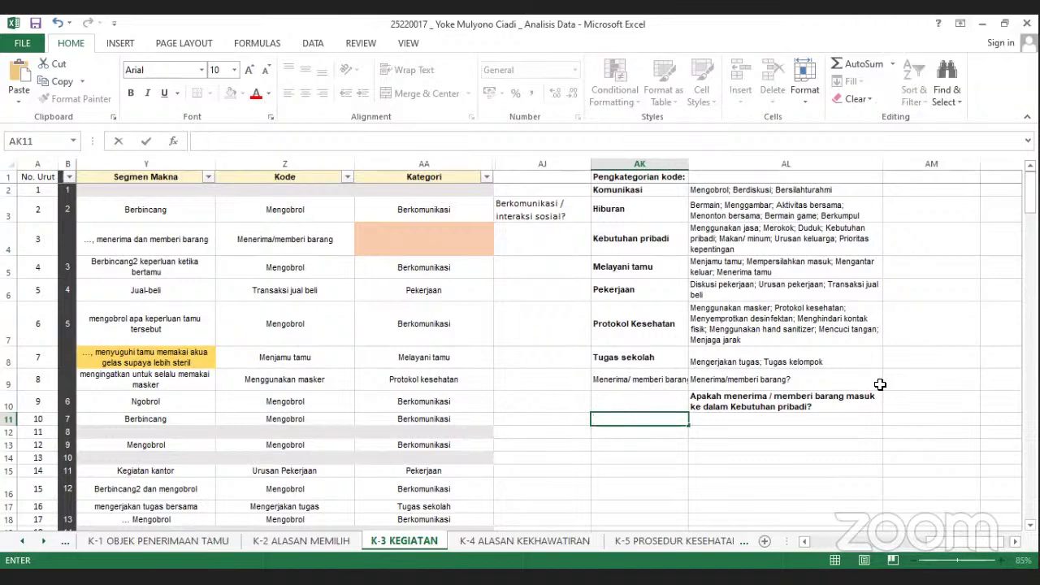
{"action": "double_click", "coordinate": [819, 205]}
{"action": "left_click_drag", "start_coordinate": [783, 205], "coordinate": [722, 216]}
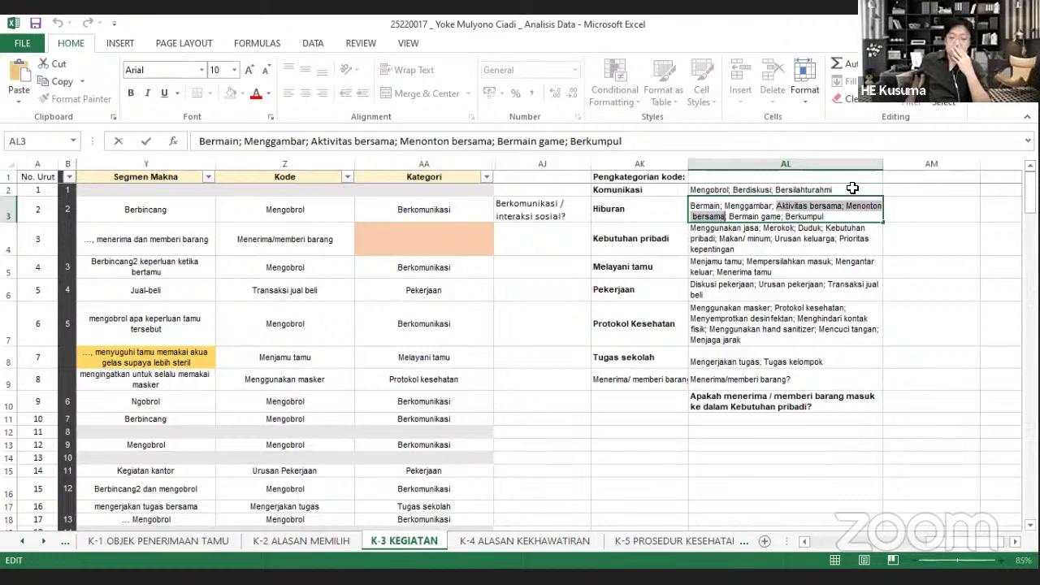
{"action": "left_click", "coordinate": [853, 189]}
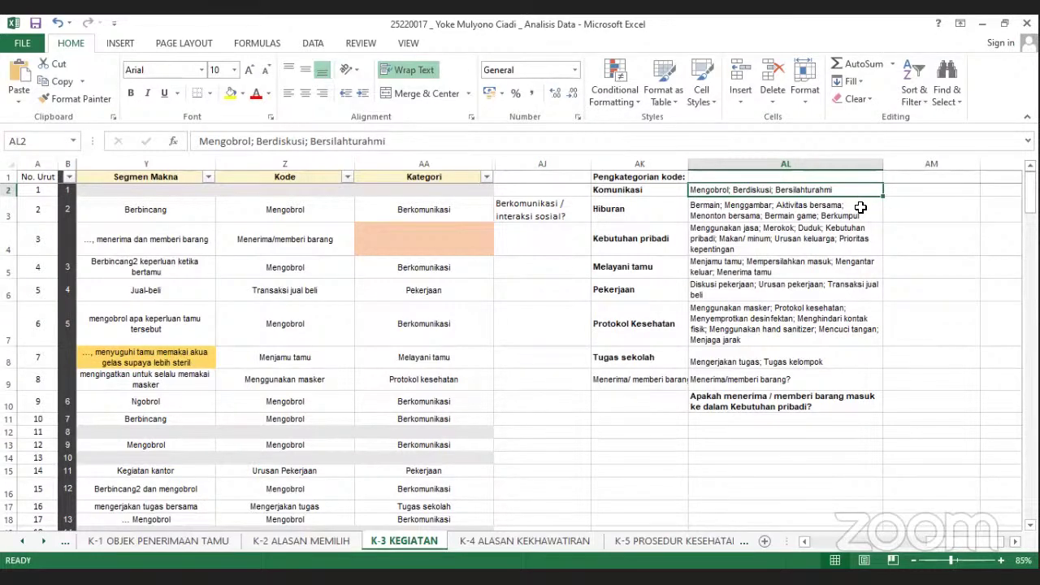
{"action": "left_click", "coordinate": [860, 208]}
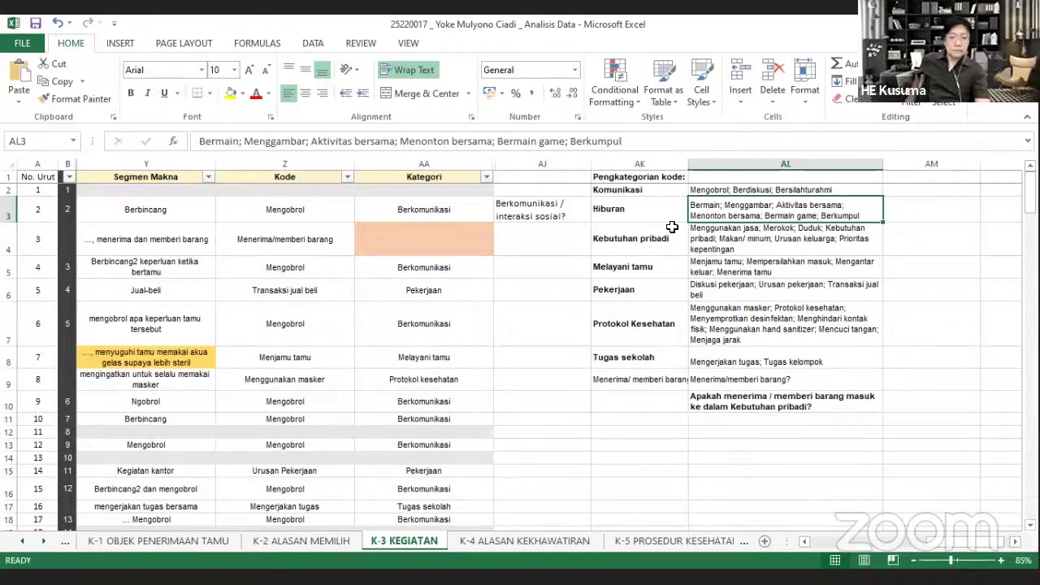
Make the Menerima/ memberi barang category in AK9 bold like the other category names
{"action": "left_click", "coordinate": [659, 382]}
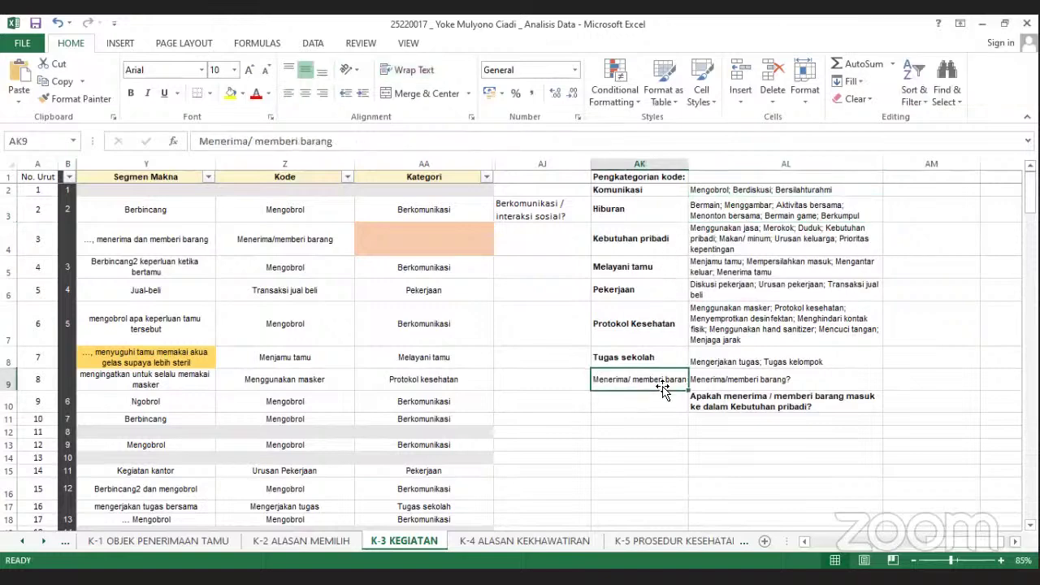
{"action": "left_click", "coordinate": [130, 92]}
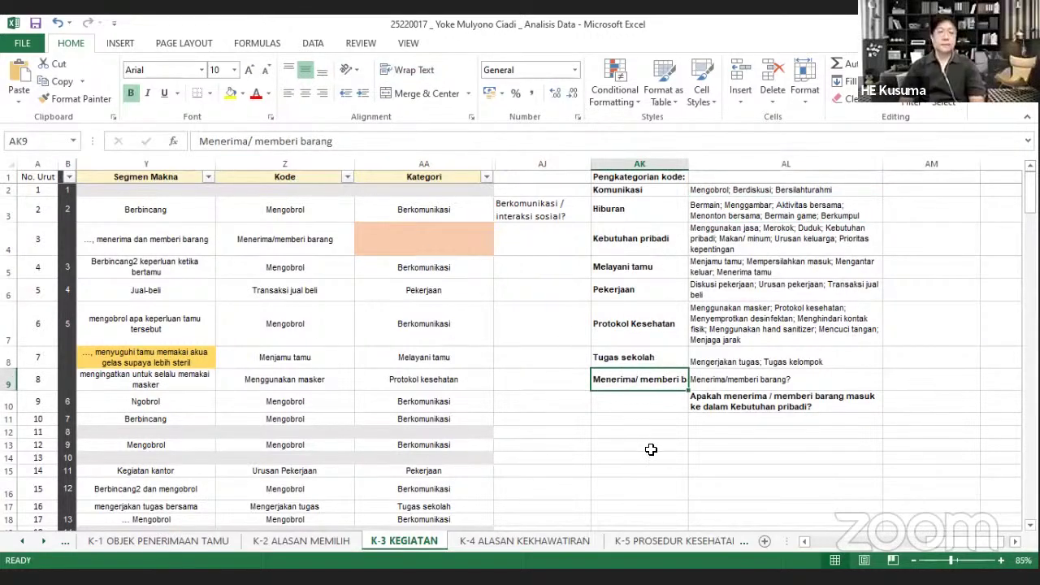
{"action": "key", "text": "Down"}
{"action": "key", "text": "Down"}
{"action": "key", "text": "Down"}
{"action": "key", "text": "Down"}
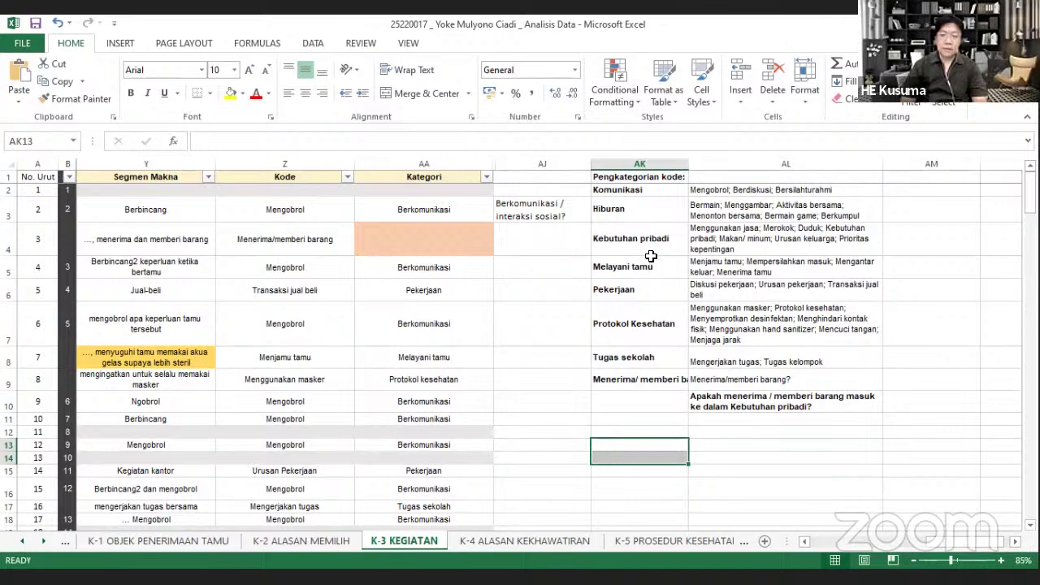
Highlight the Komunikasi and Hiburan categories with their codes, AK2:AL3, with a light gold fill
{"action": "left_click_drag", "start_coordinate": [658, 189], "coordinate": [787, 207]}
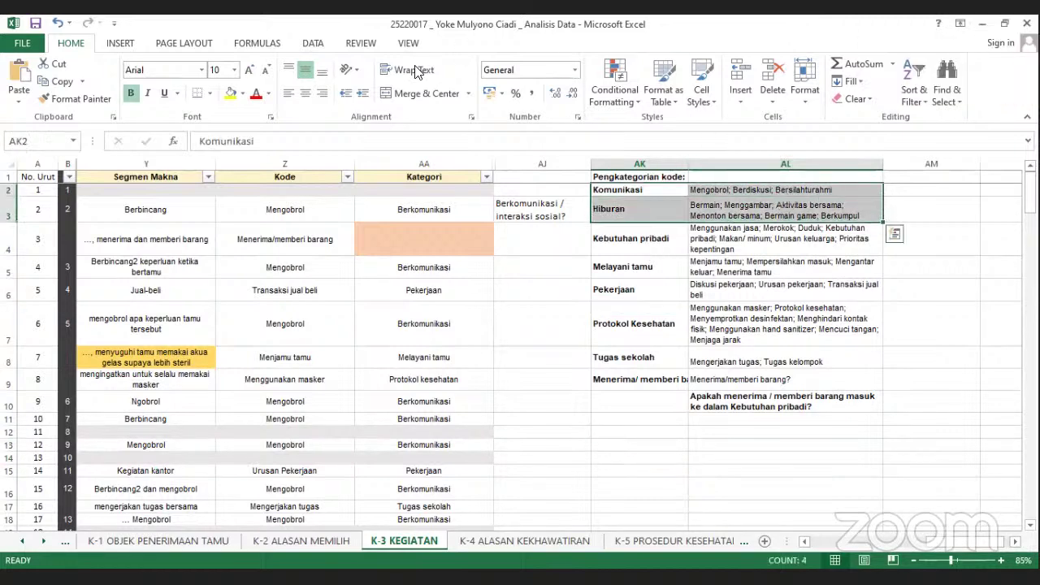
{"action": "left_click", "coordinate": [243, 94]}
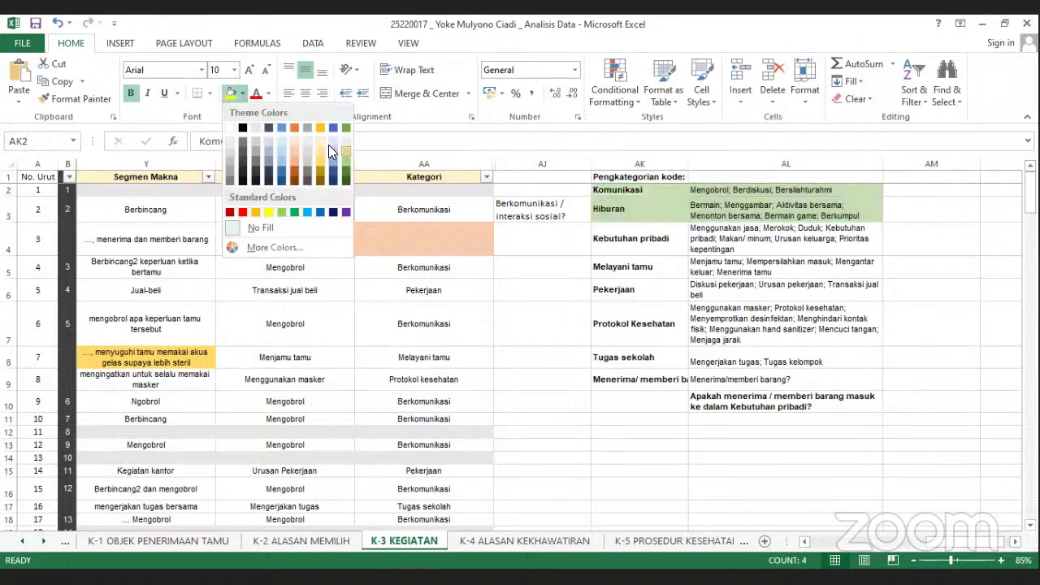
{"action": "left_click", "coordinate": [320, 148]}
{"action": "left_click", "coordinate": [626, 402]}
{"action": "left_click", "coordinate": [613, 472]}
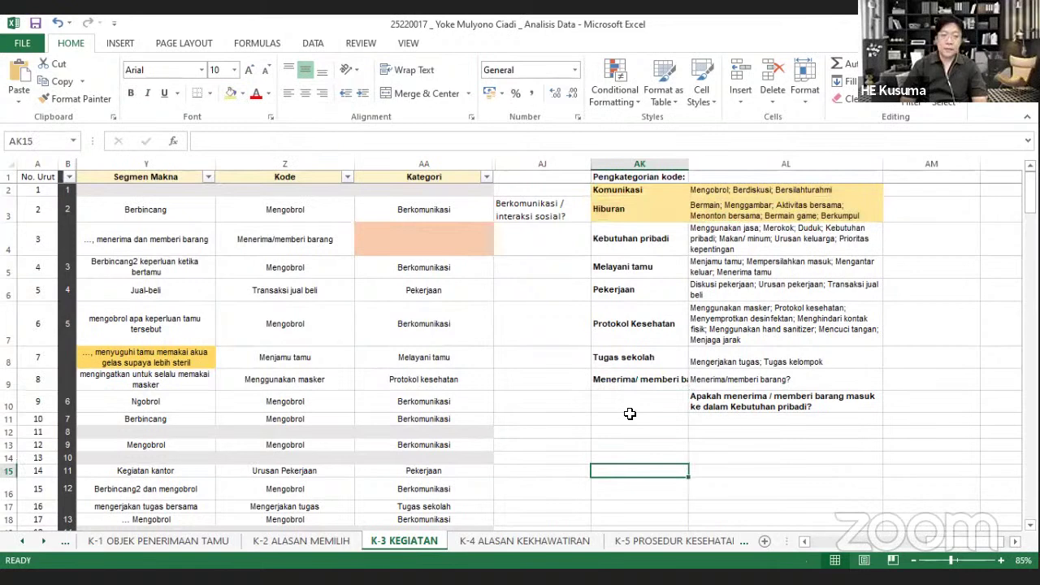
Open the K-4 ALASAN KEKHAWATIRAN sheet and bring its Pengkategorian Kode list in columns AK and AL into view
{"action": "left_click", "coordinate": [916, 199]}
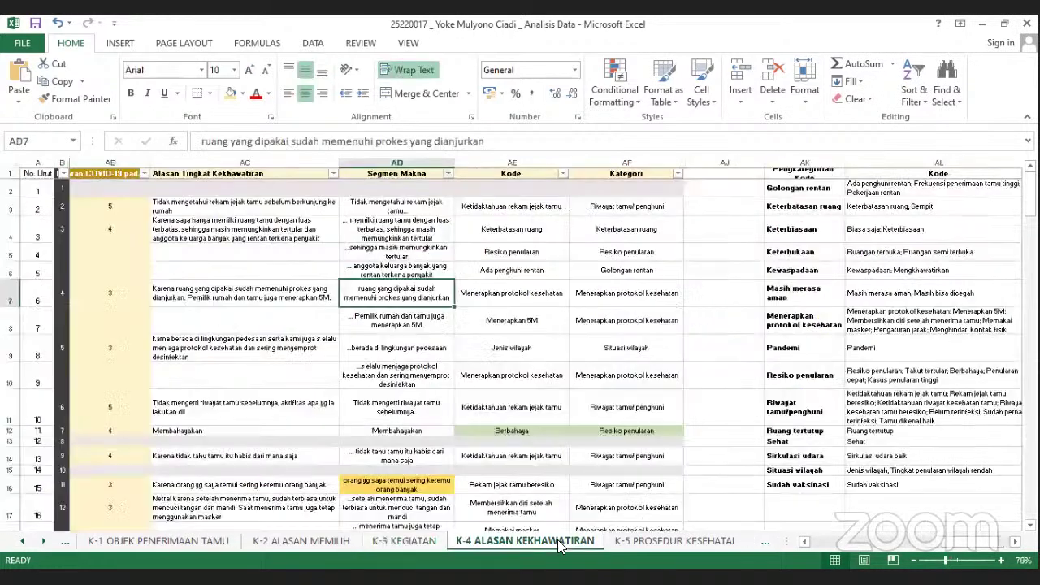
{"action": "left_click", "coordinate": [566, 543]}
{"action": "left_click_drag", "start_coordinate": [985, 545], "coordinate": [1000, 550]}
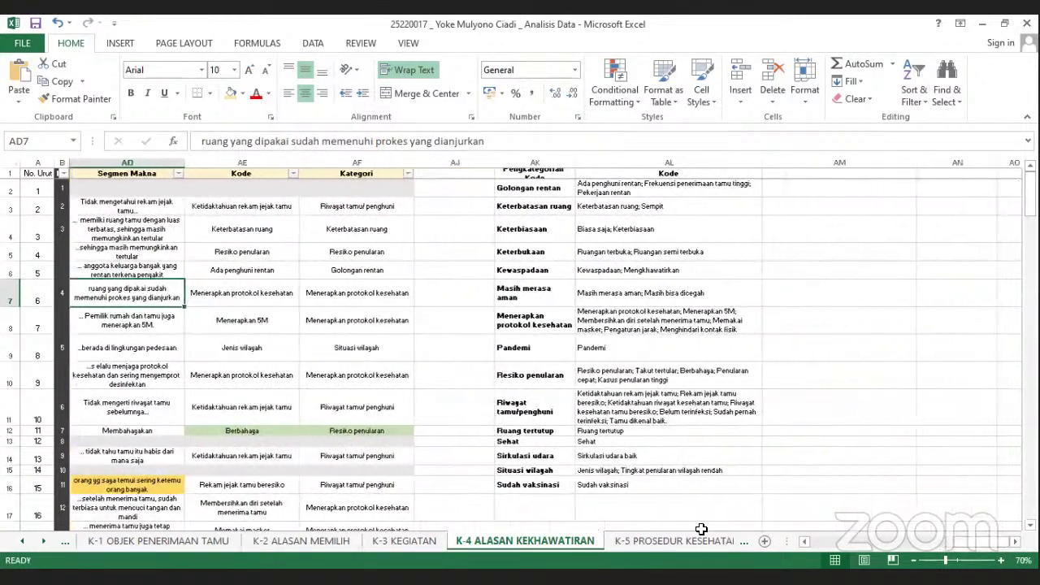
{"action": "left_click", "coordinate": [809, 360]}
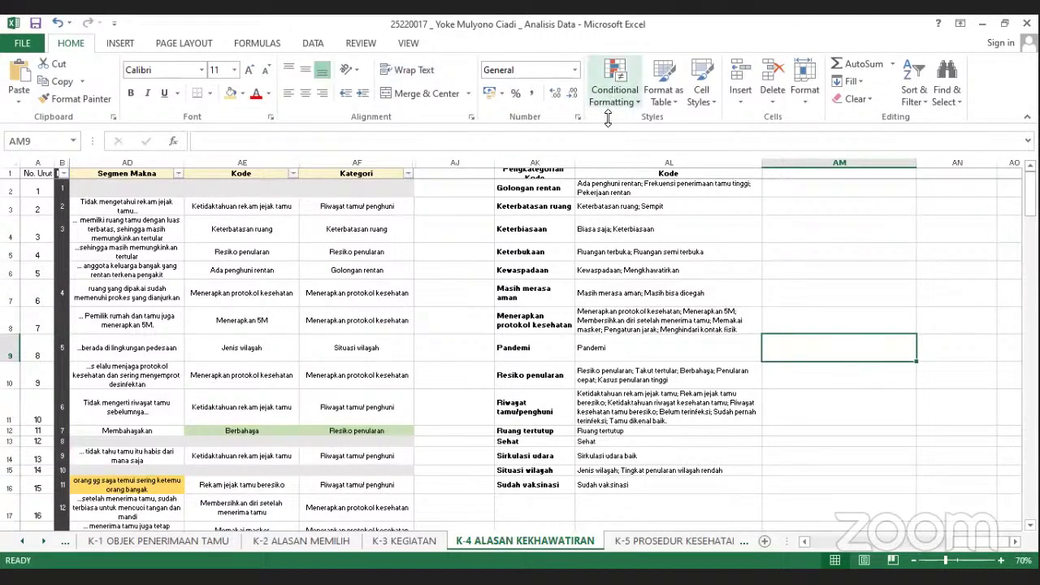
{"action": "left_click", "coordinate": [607, 219]}
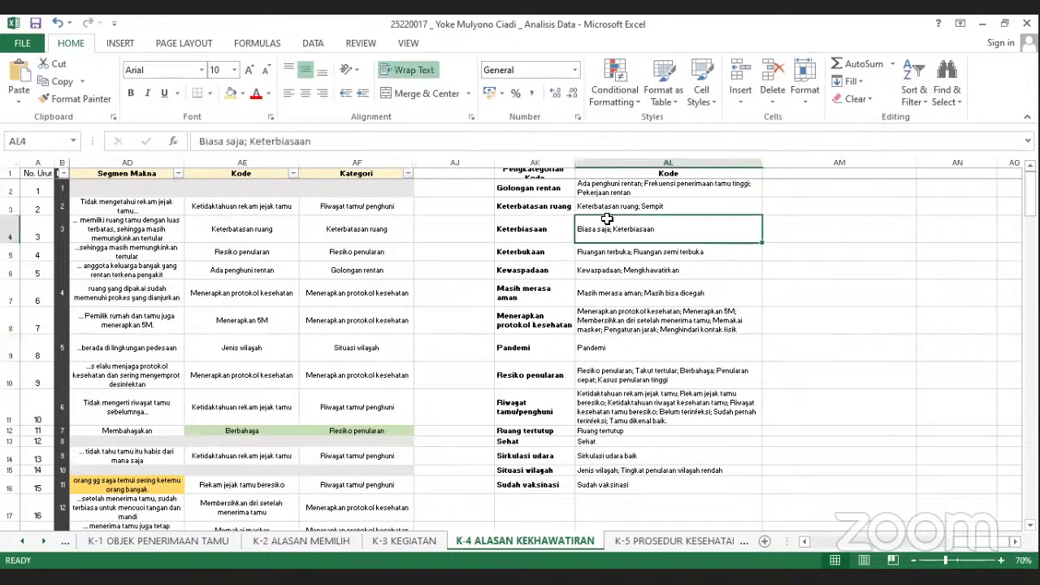
{"action": "left_click", "coordinate": [822, 203]}
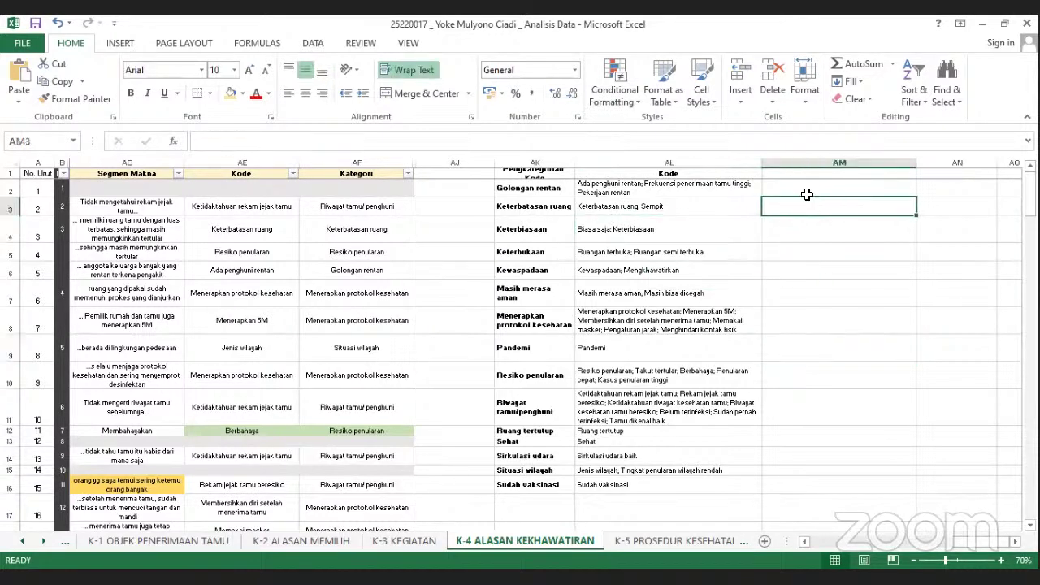
Compare the Golongan rentan, Pandemi and Resiko penularan categories in column AK to judge whether they belong together
{"action": "left_click", "coordinate": [536, 192]}
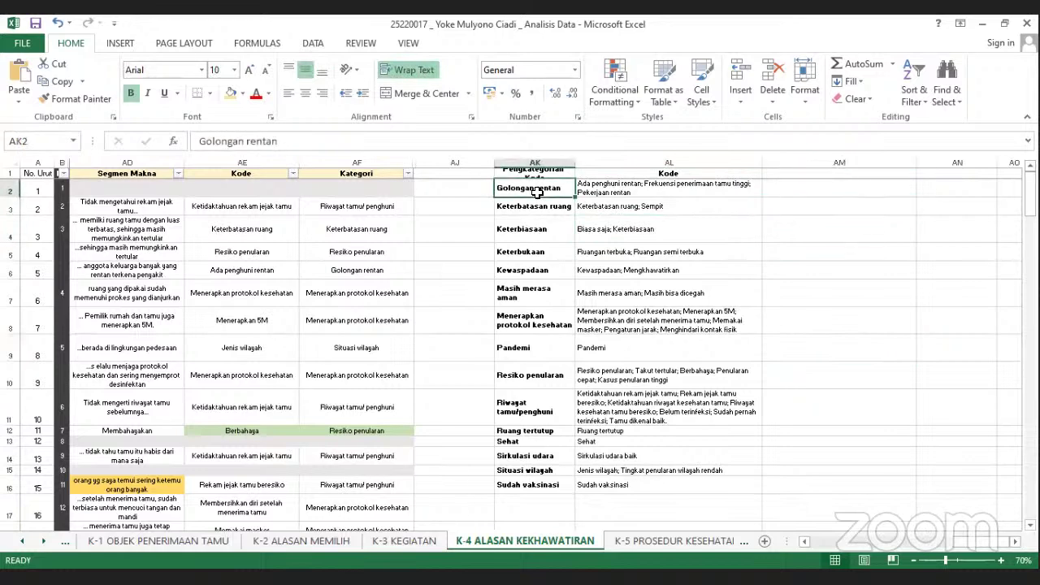
{"action": "left_click", "coordinate": [514, 348]}
{"action": "left_click", "coordinate": [523, 373]}
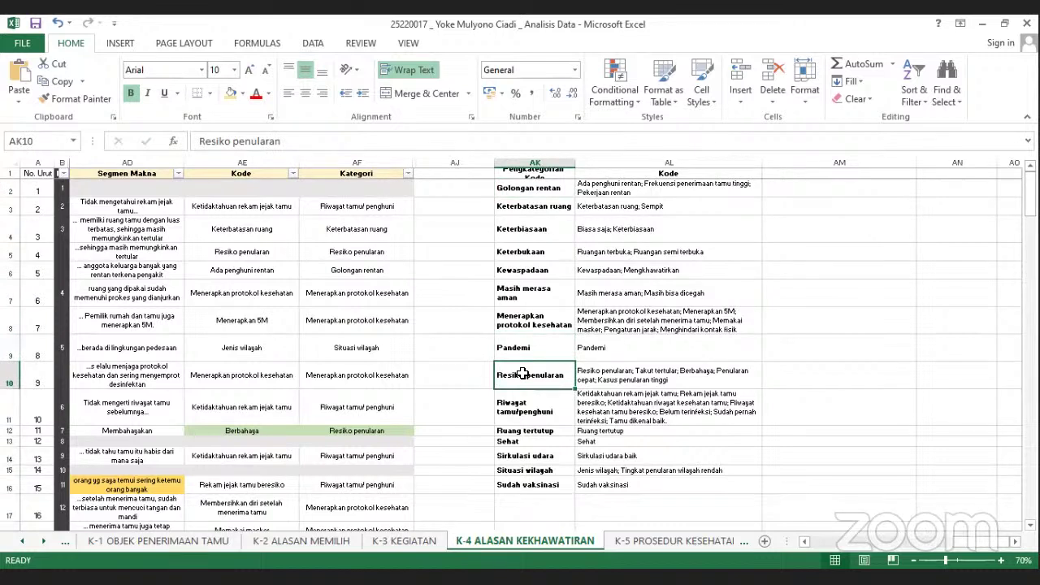
{"action": "left_click", "coordinate": [464, 287]}
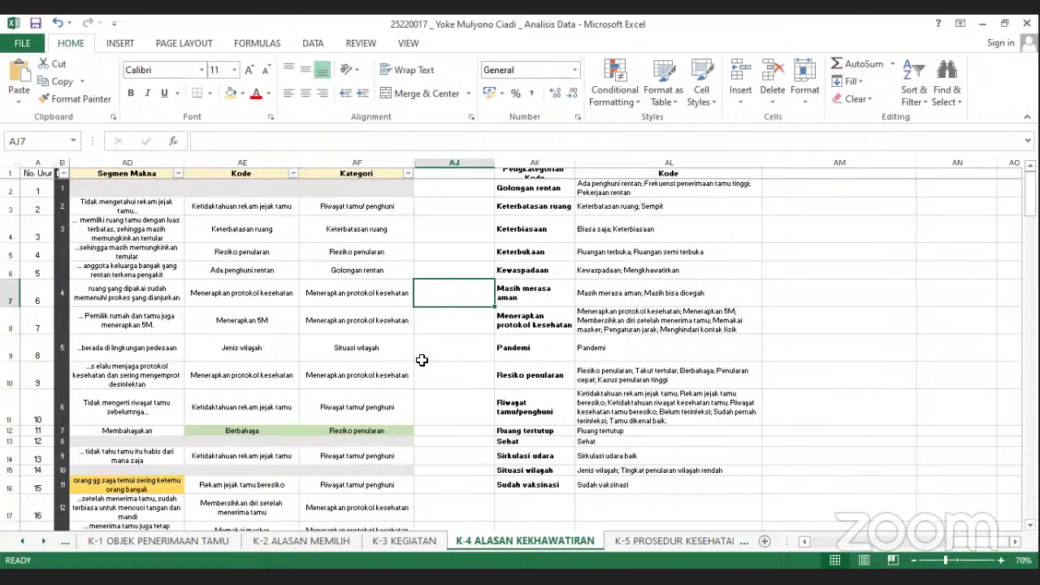
{"action": "left_click", "coordinate": [475, 193]}
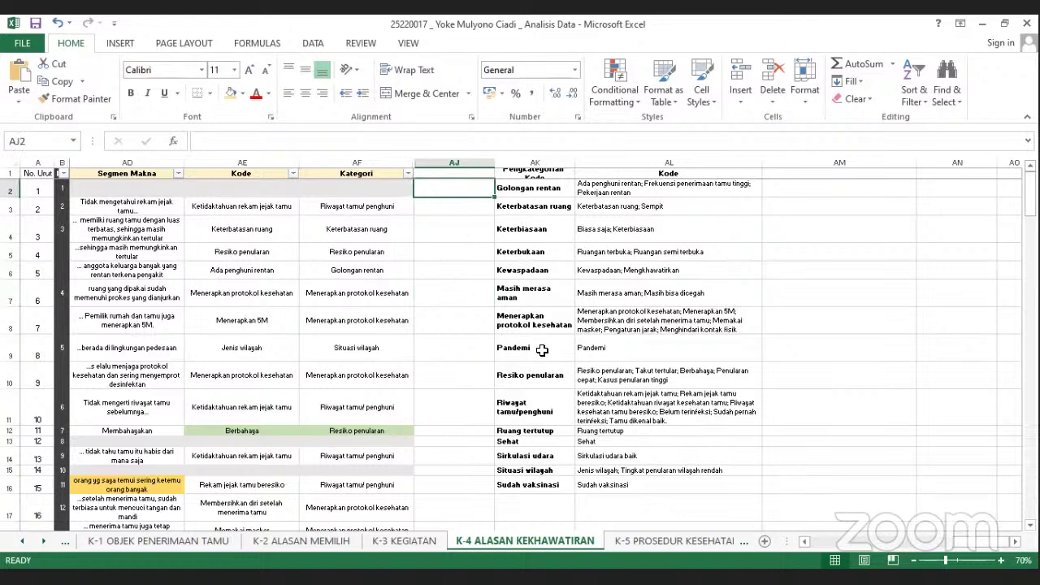
{"action": "left_click", "coordinate": [542, 350]}
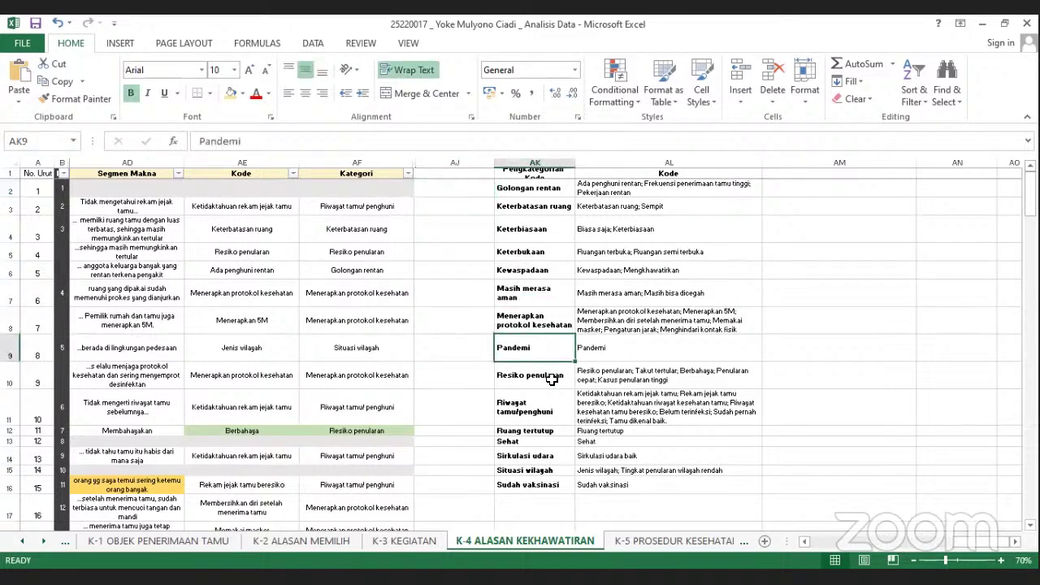
{"action": "left_click", "coordinate": [553, 379]}
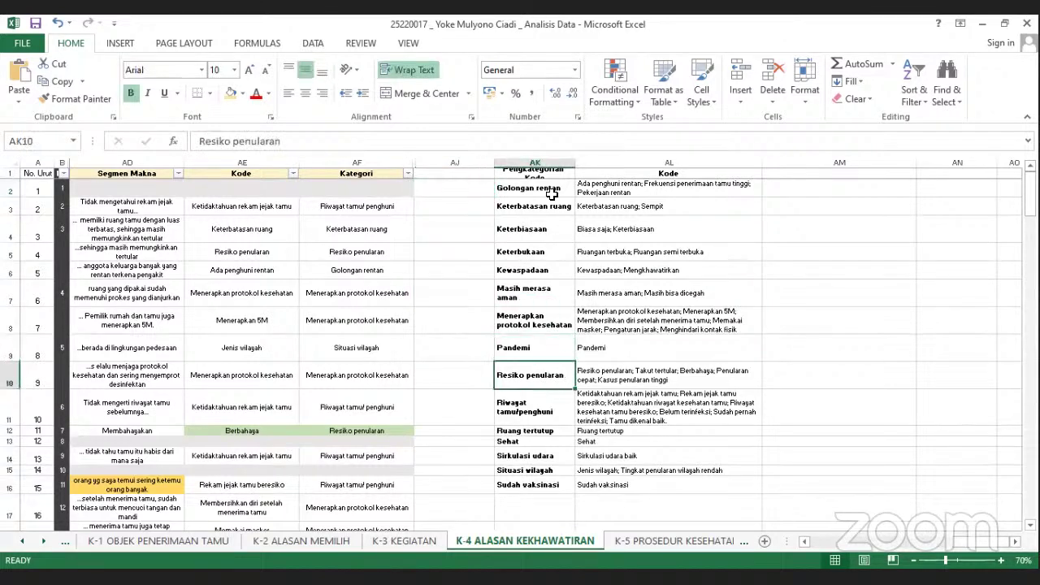
{"action": "left_click", "coordinate": [552, 195]}
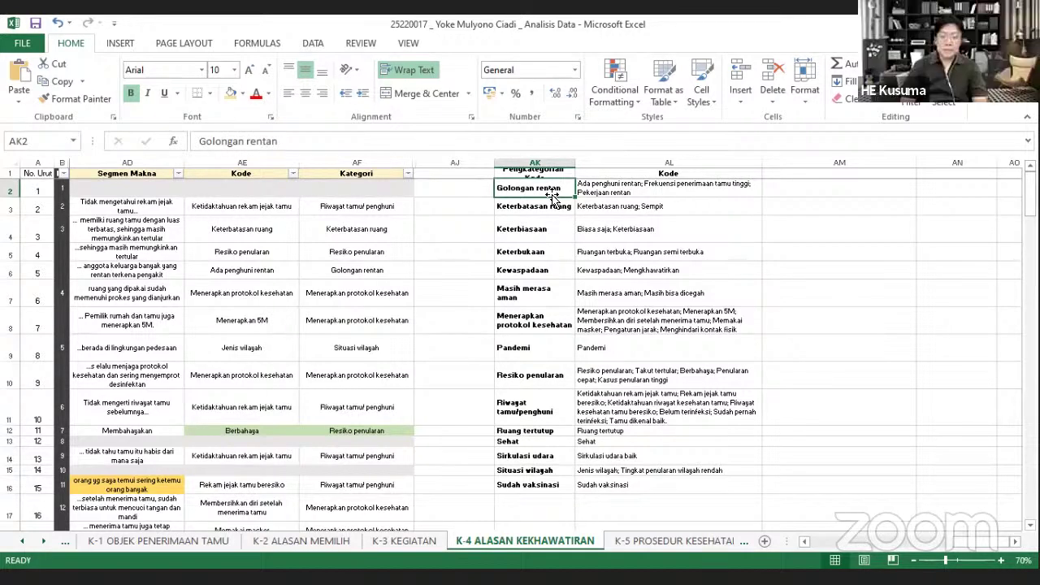
Mark the cells beside Golongan rentan (AM2) and beside Pandemi through Riwayat tamu/penghuni (AM9:AM11) with a light gold fill
{"action": "left_click", "coordinate": [799, 349]}
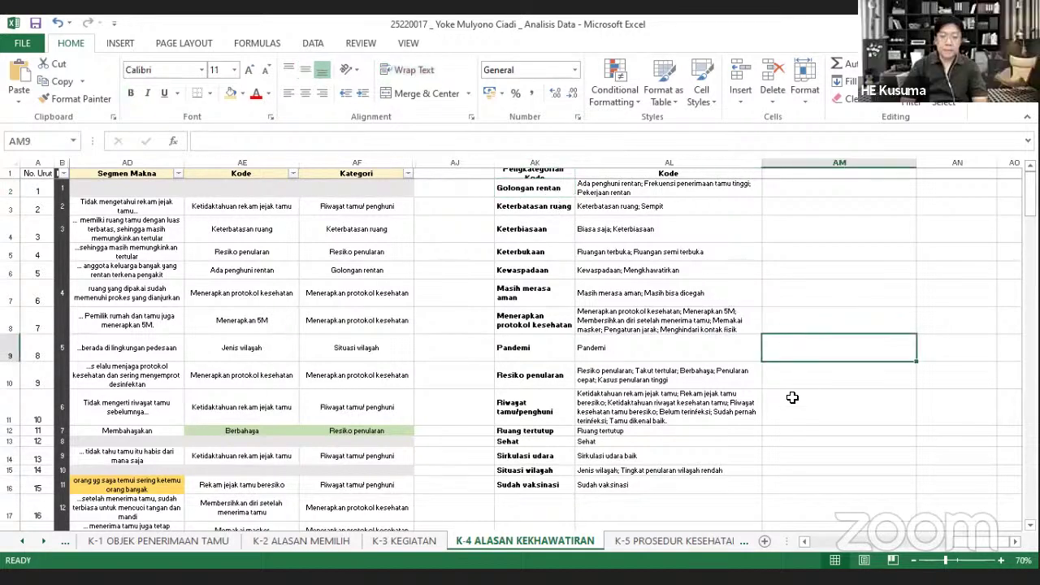
{"action": "left_click_drag", "start_coordinate": [792, 398], "coordinate": [793, 419]}
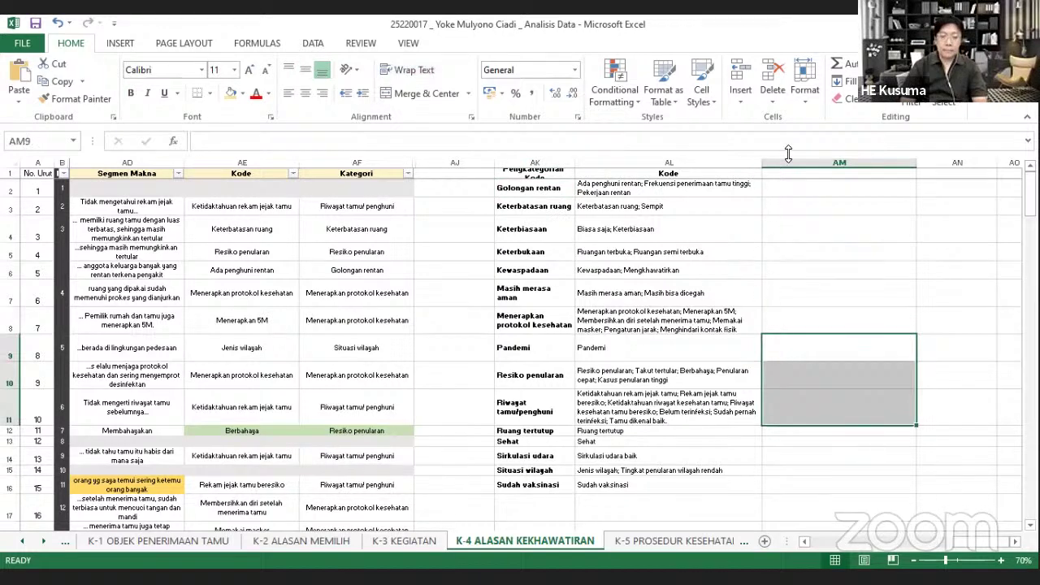
{"action": "left_click", "coordinate": [818, 188], "text": "ctrl"}
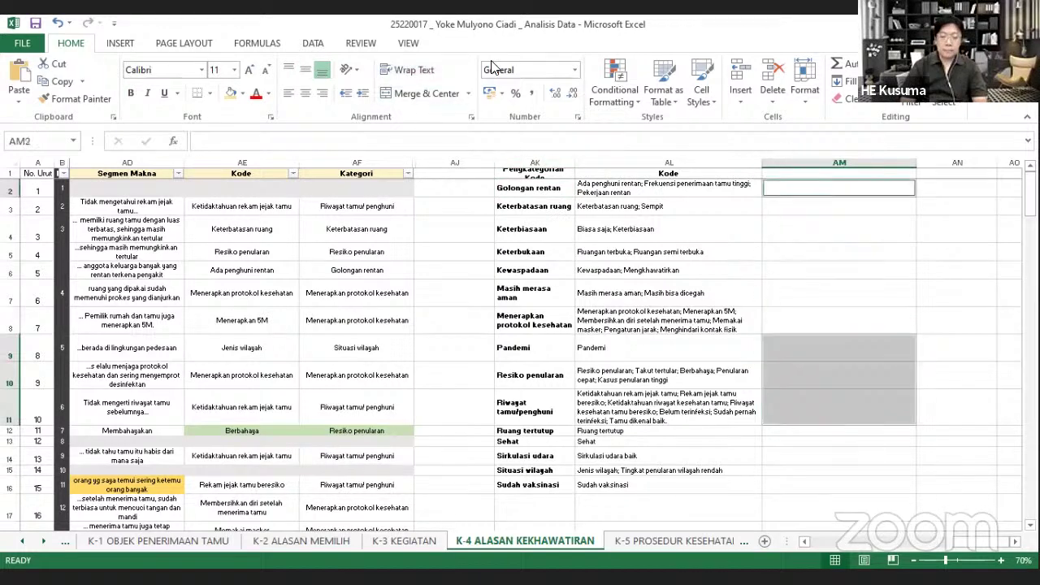
{"action": "left_click", "coordinate": [231, 93]}
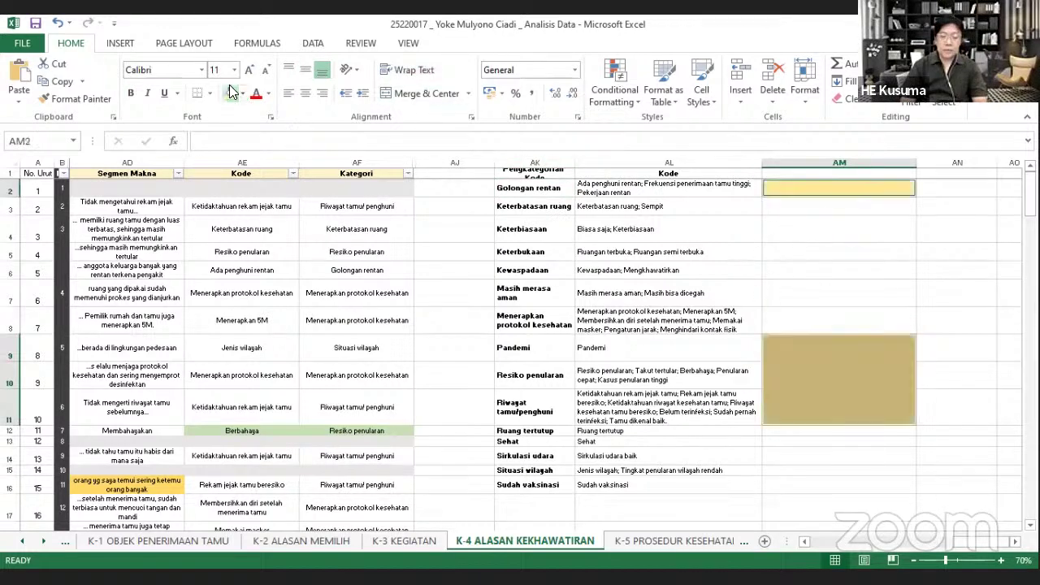
{"action": "left_click", "coordinate": [609, 208]}
{"action": "left_click", "coordinate": [812, 291]}
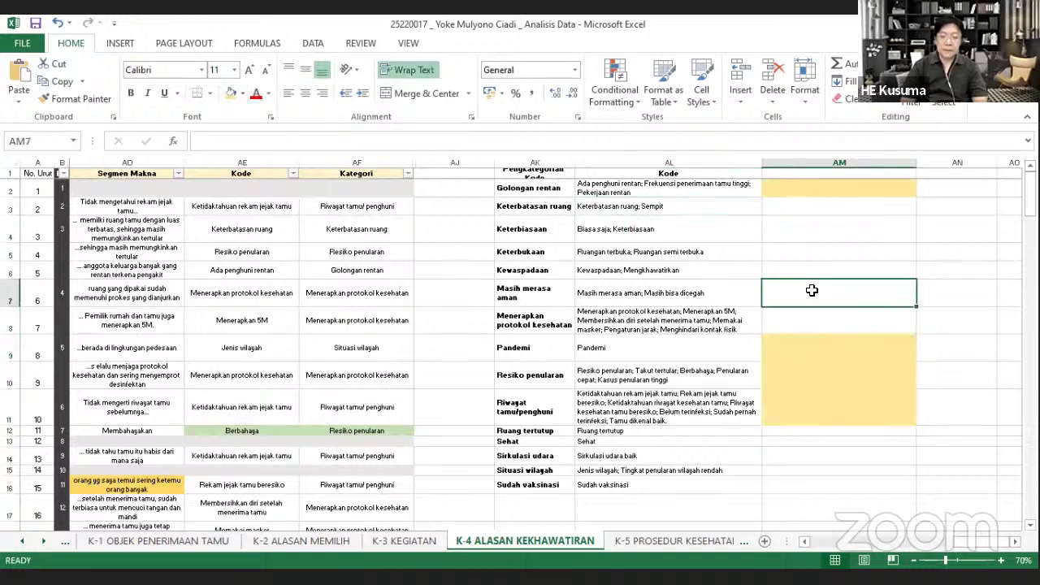
Remove the fill from AM11, beside the Riwayat tamu/penghuni category
{"action": "left_click", "coordinate": [825, 376]}
{"action": "left_click", "coordinate": [844, 429]}
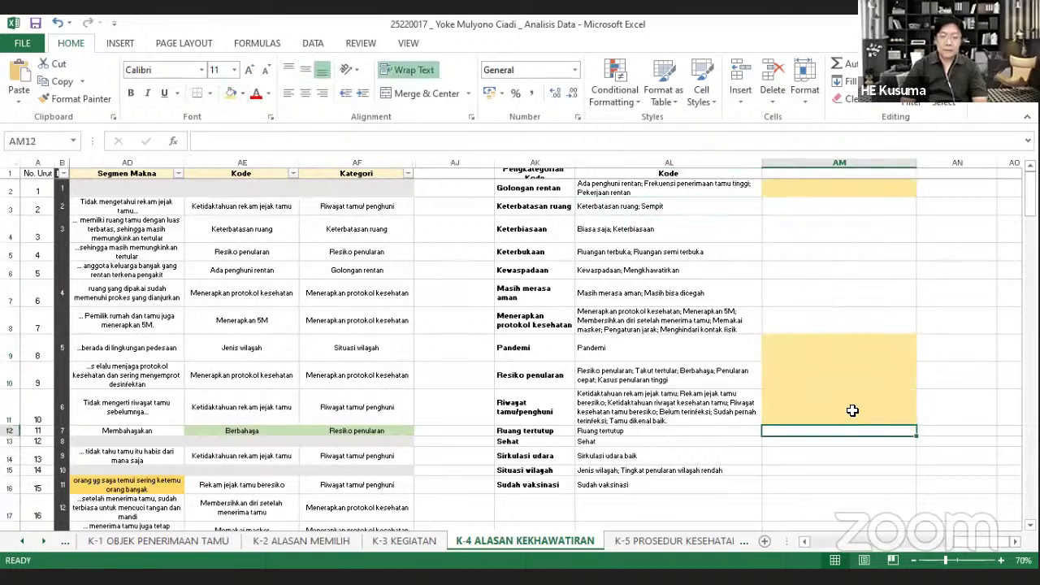
{"action": "left_click", "coordinate": [845, 406]}
{"action": "left_click", "coordinate": [241, 94]}
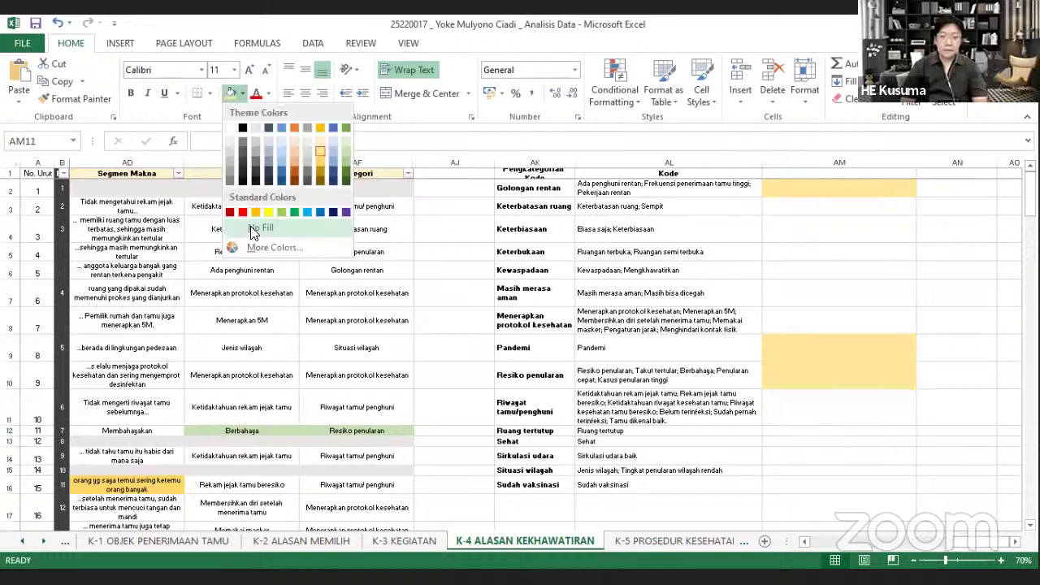
{"action": "left_click", "coordinate": [252, 228]}
{"action": "left_click", "coordinate": [592, 334]}
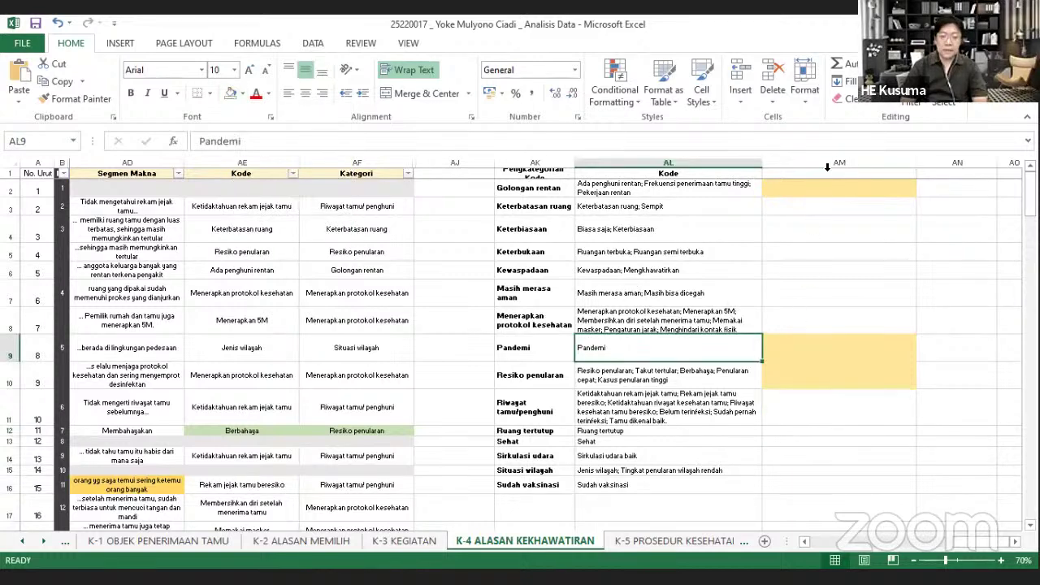
Clear the gold fill from AM2, beside the Golongan rentan category
{"action": "left_click", "coordinate": [816, 192]}
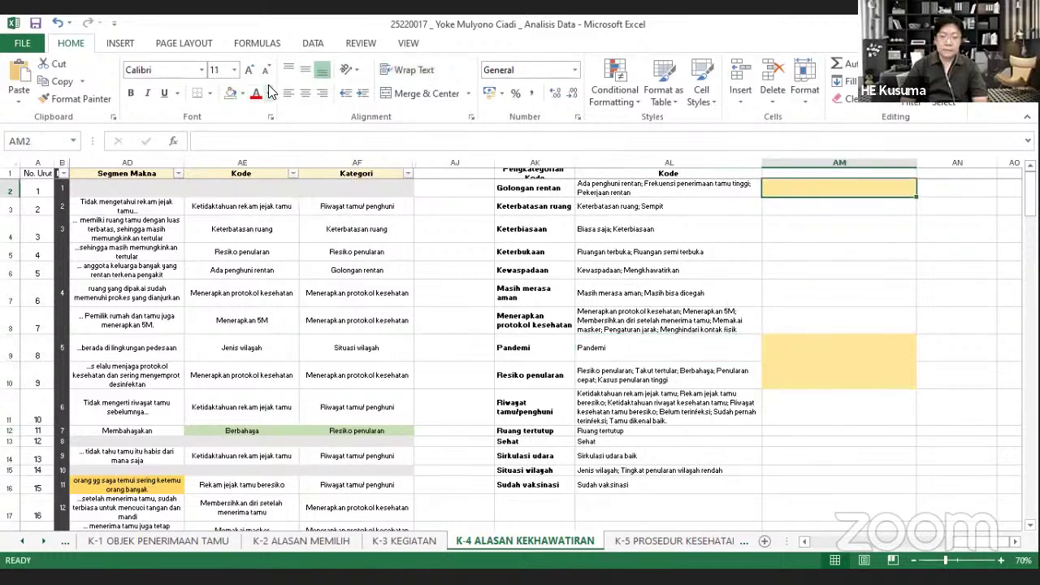
{"action": "left_click", "coordinate": [579, 347]}
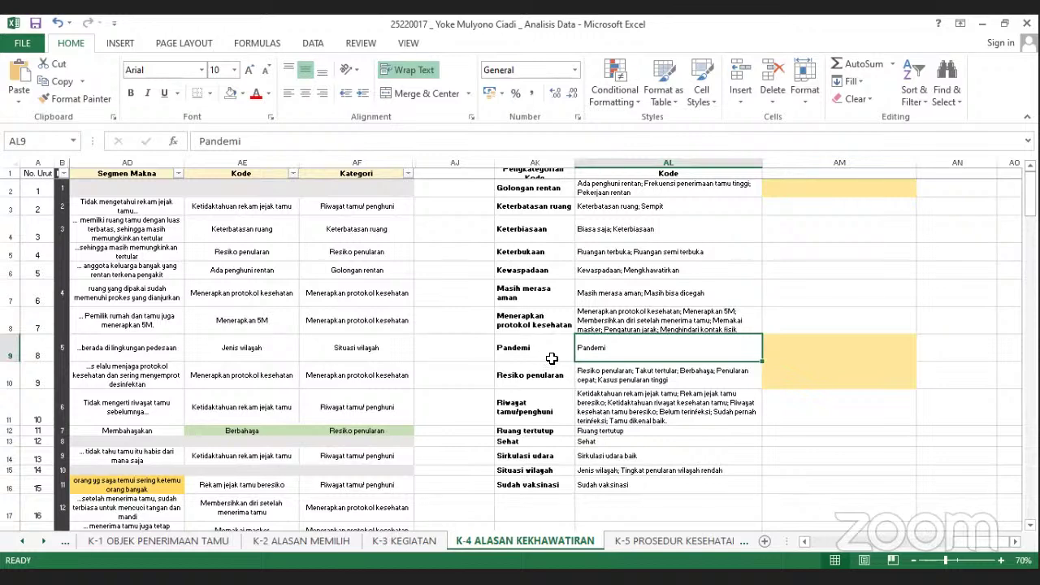
{"action": "double_click", "coordinate": [686, 379]}
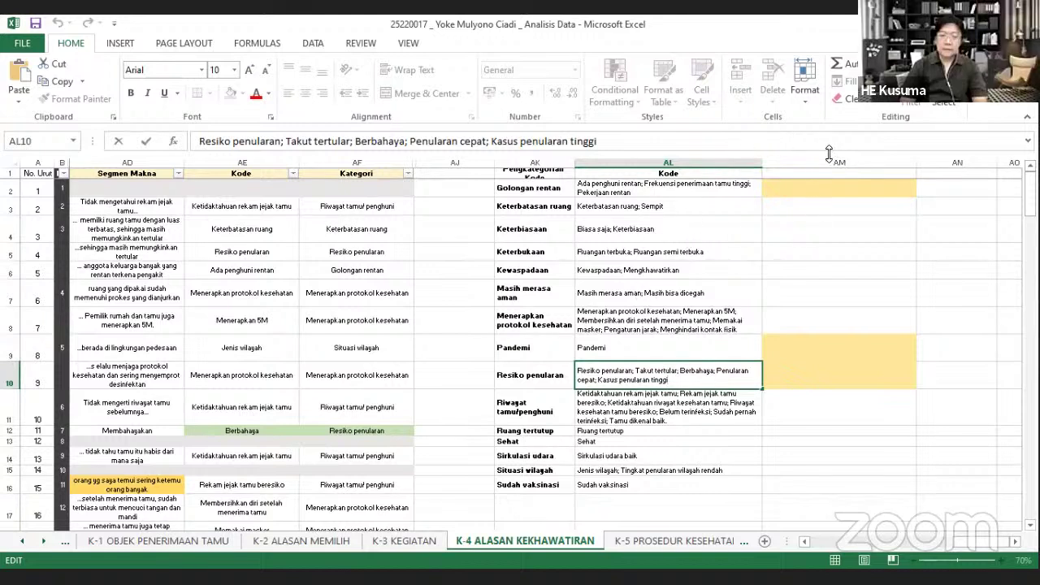
{"action": "left_click", "coordinate": [837, 186]}
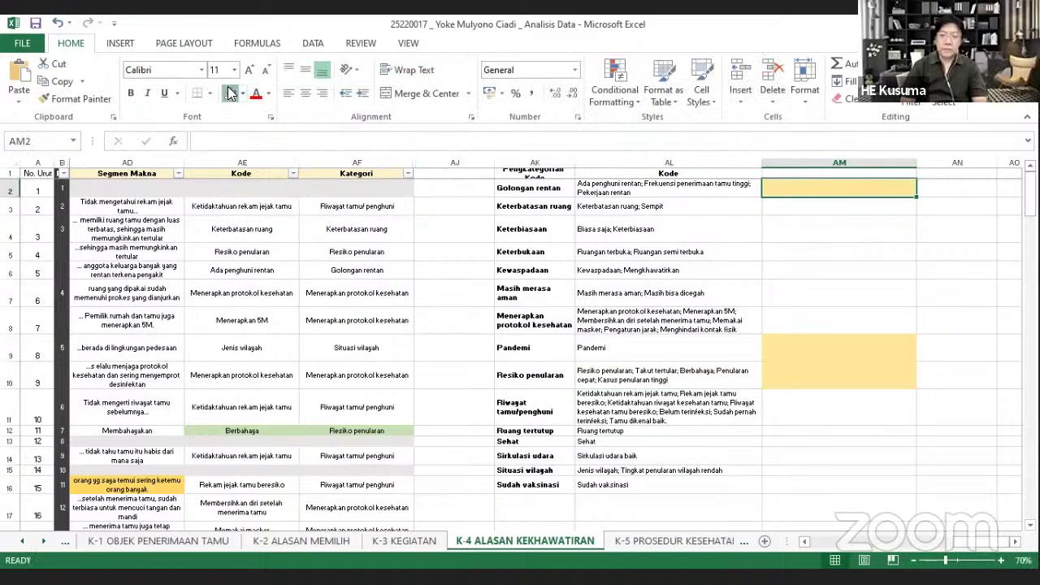
{"action": "key", "text": "ctrl+z"}
{"action": "left_click", "coordinate": [820, 222]}
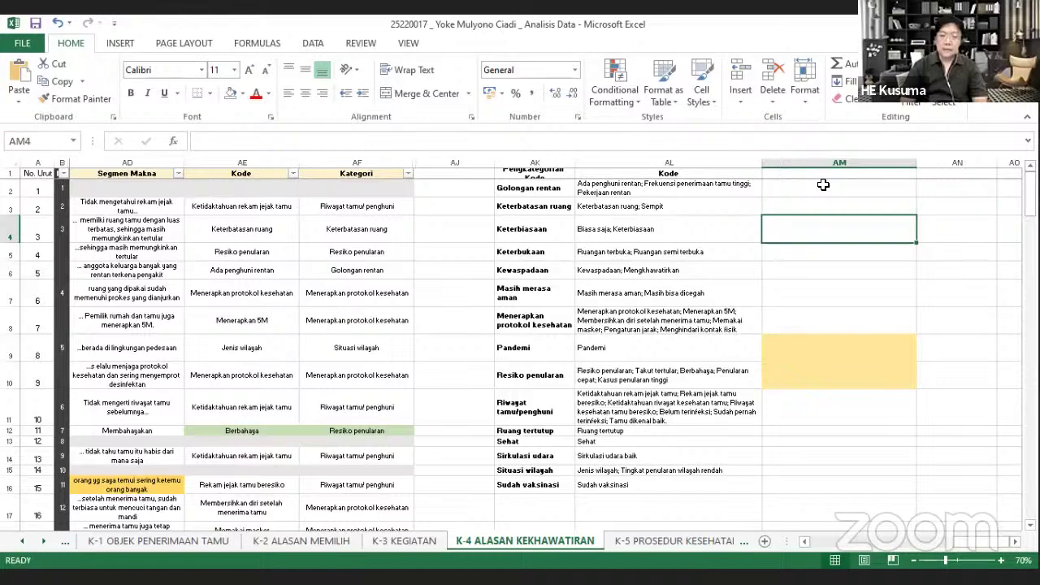
Add the code Pandemi to the end of the Resiko penularan code list in AL10, separated by a semicolon
{"action": "double_click", "coordinate": [692, 379]}
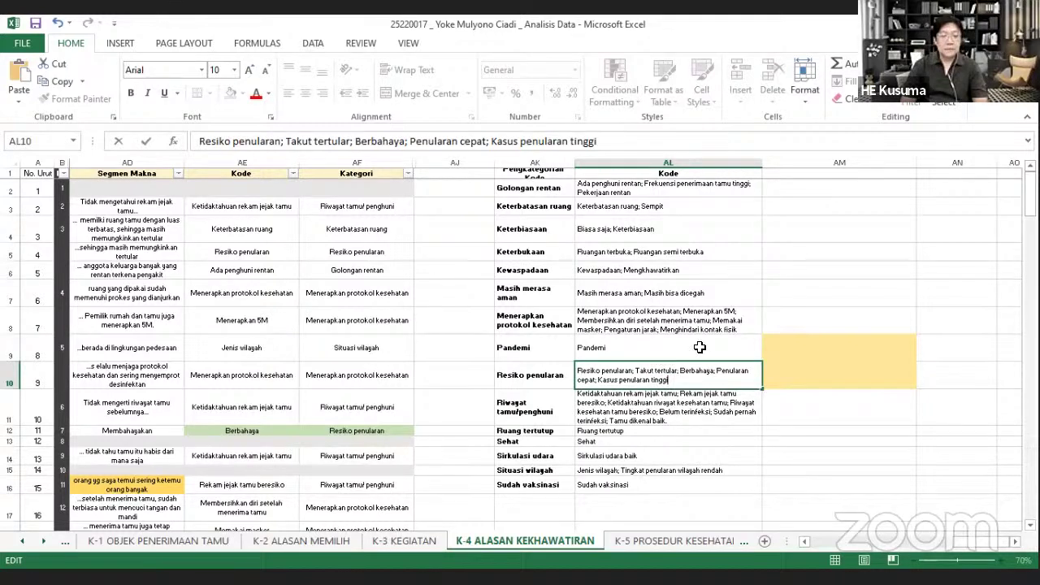
{"action": "type", "text": "Pan"}
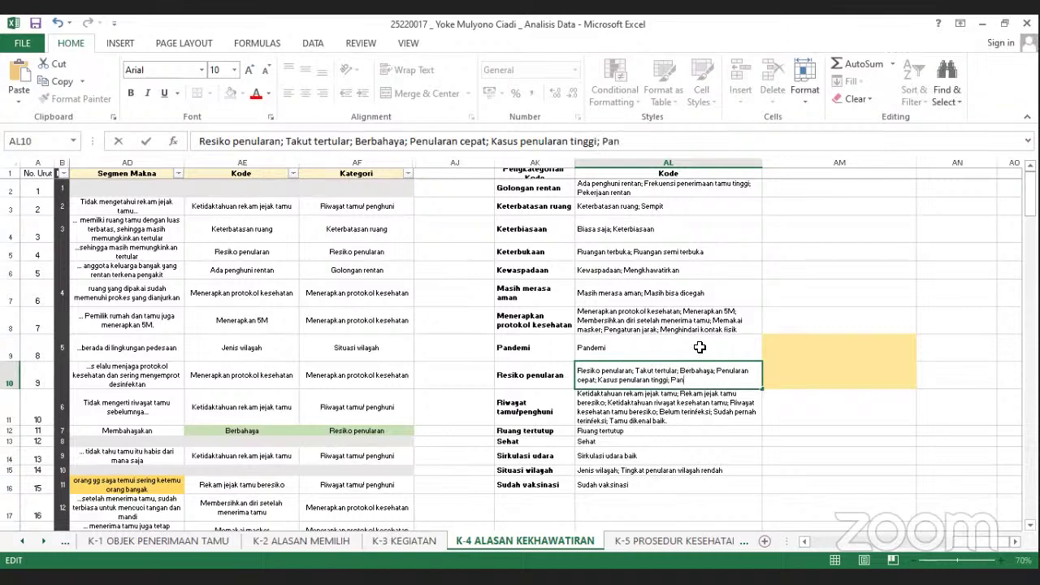
{"action": "type", "text": "demi"}
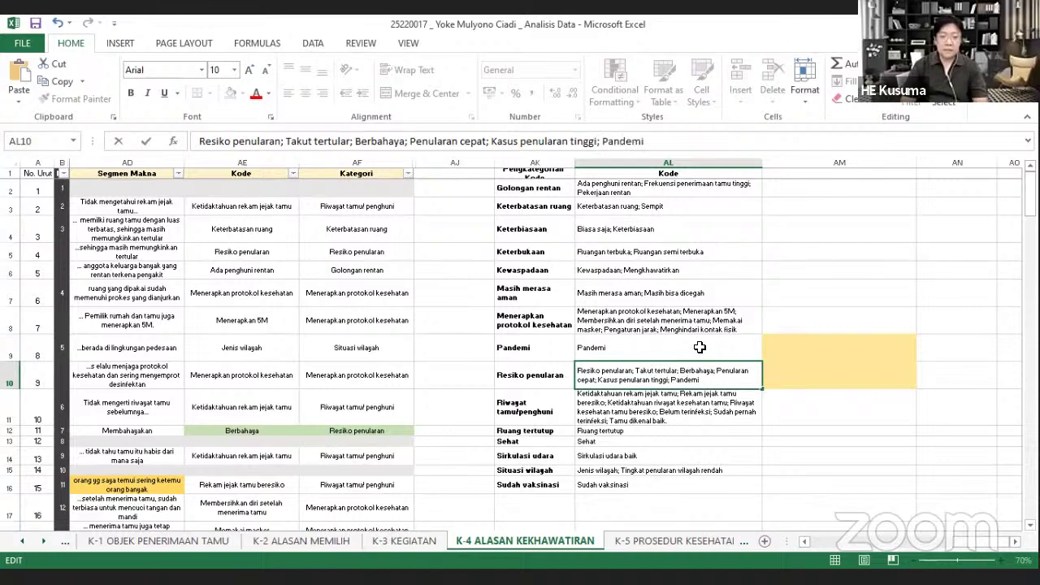
Colour the text of the Pandemi category and its code in AK9:AL9 red
{"action": "left_click", "coordinate": [605, 345]}
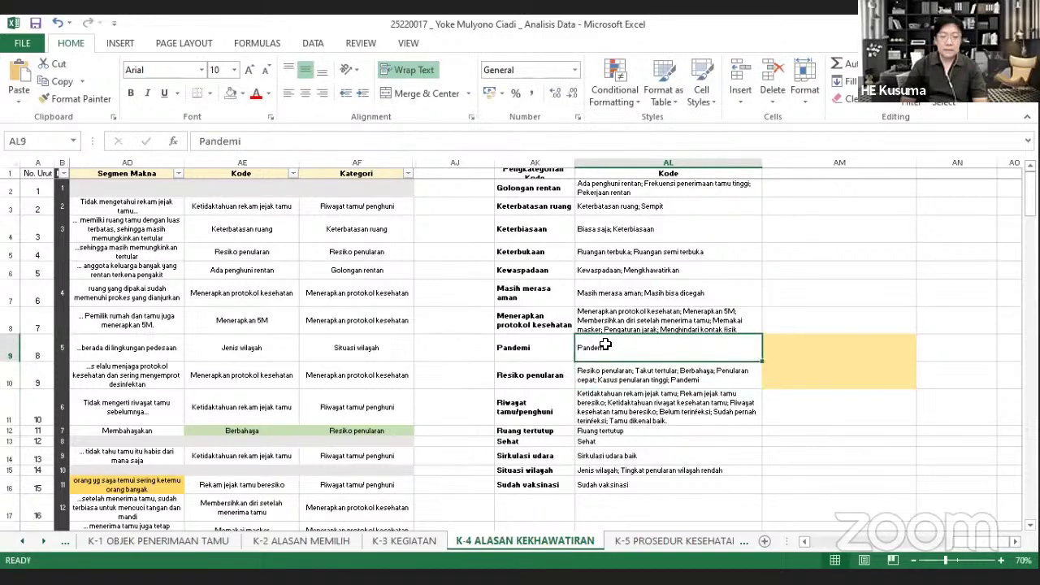
{"action": "left_click", "coordinate": [545, 351], "text": "shift"}
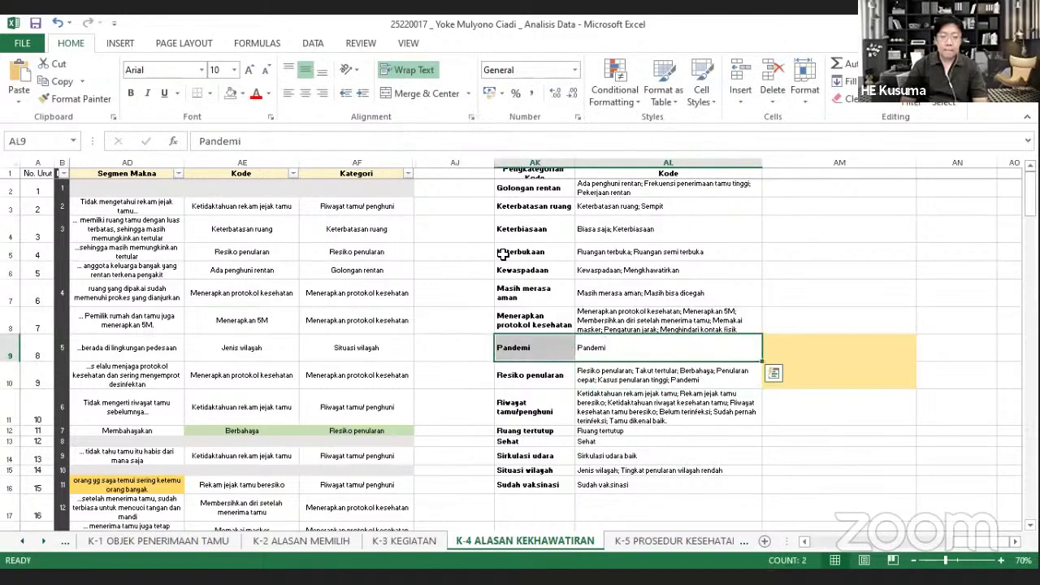
{"action": "left_click", "coordinate": [256, 94]}
Enter the note Pindahkan in AM9, beside the Pandemi category
{"action": "left_click", "coordinate": [783, 355]}
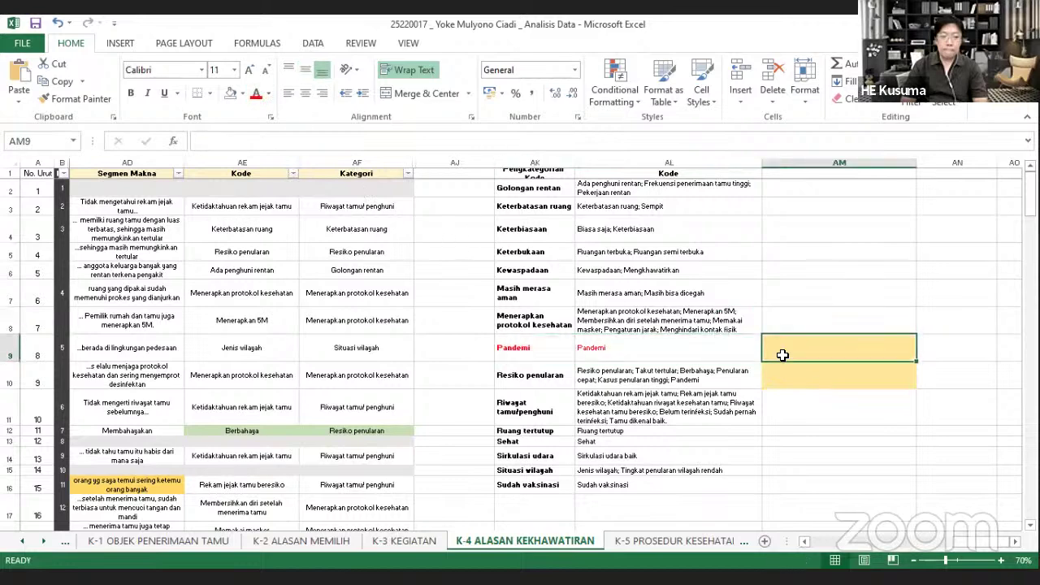
{"action": "type", "text": "Pindahkan"}
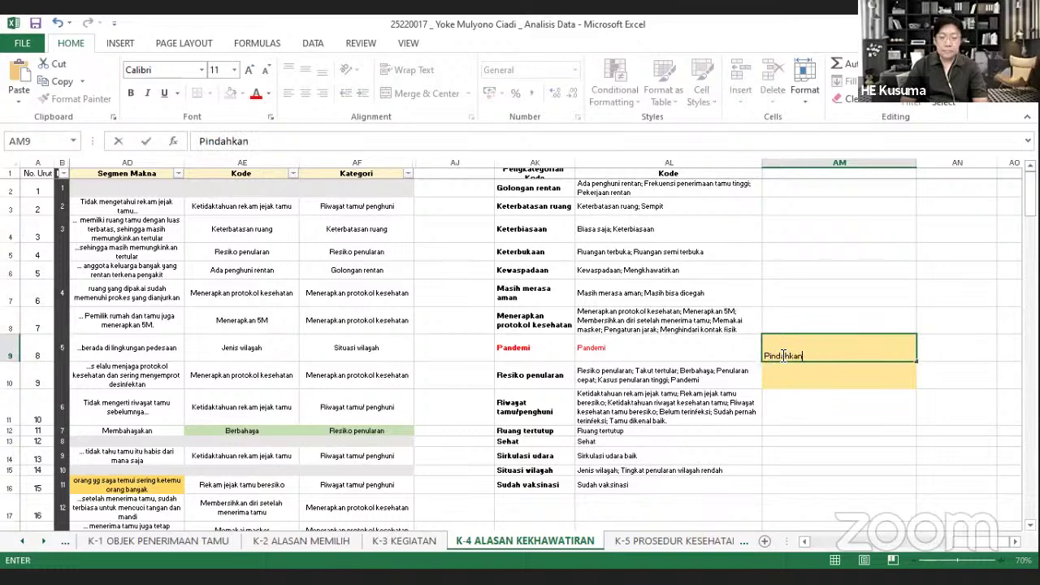
{"action": "left_click", "coordinate": [840, 303]}
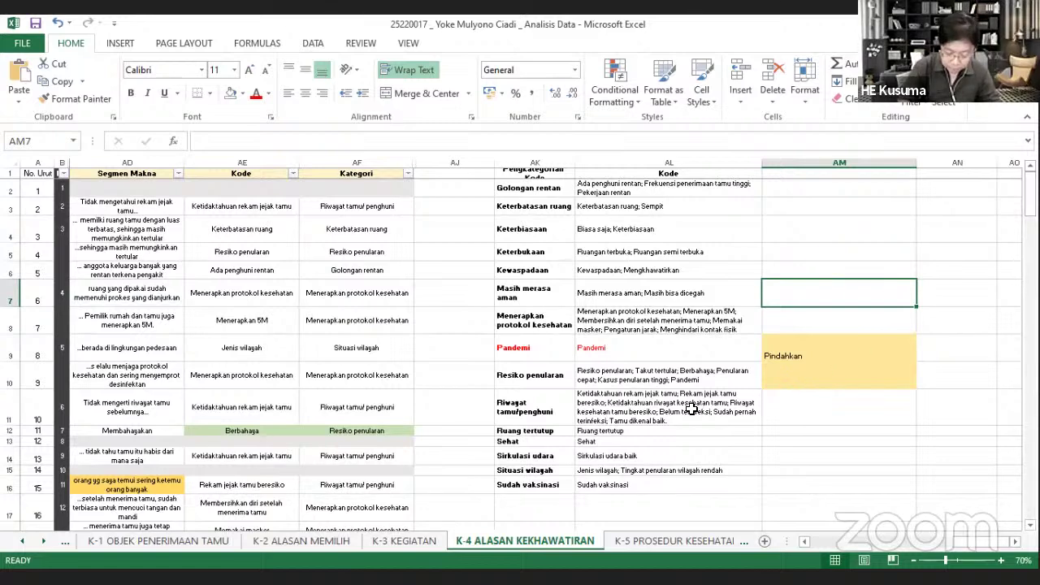
{"action": "left_click", "coordinate": [560, 375]}
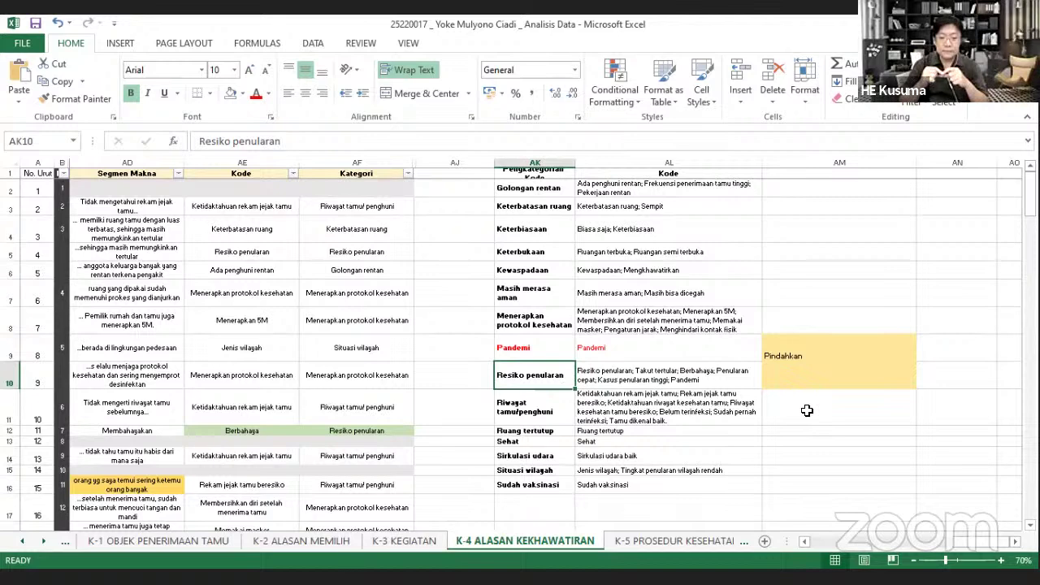
{"action": "left_click", "coordinate": [569, 347]}
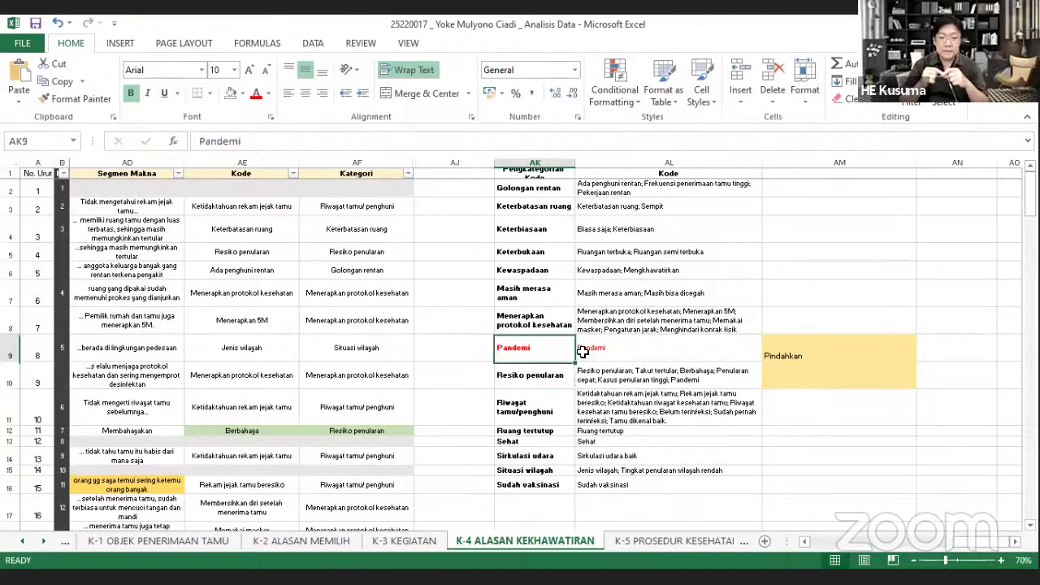
{"action": "left_click_drag", "start_coordinate": [572, 347], "coordinate": [593, 348]}
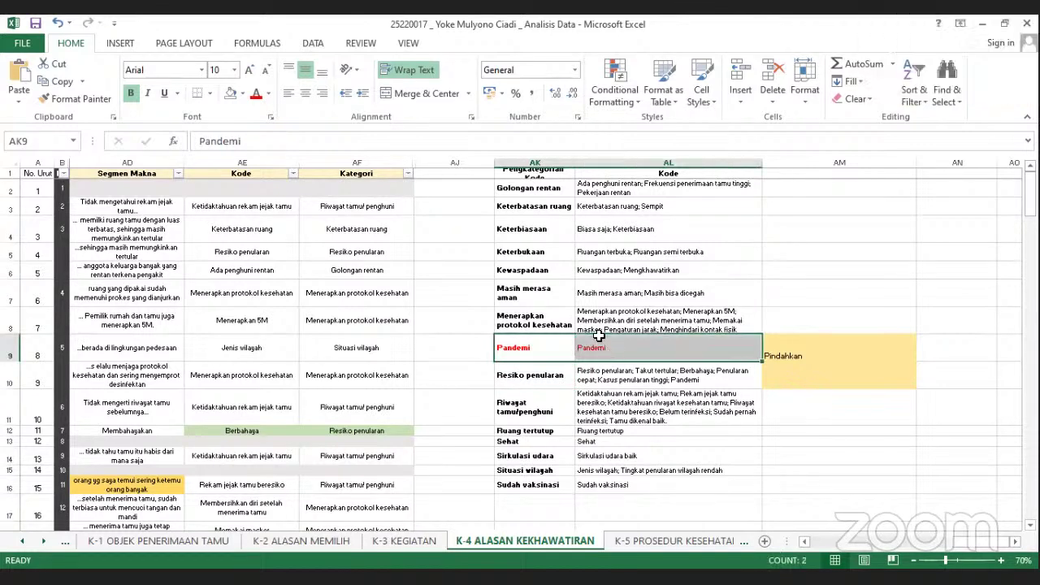
{"action": "left_click", "coordinate": [243, 93]}
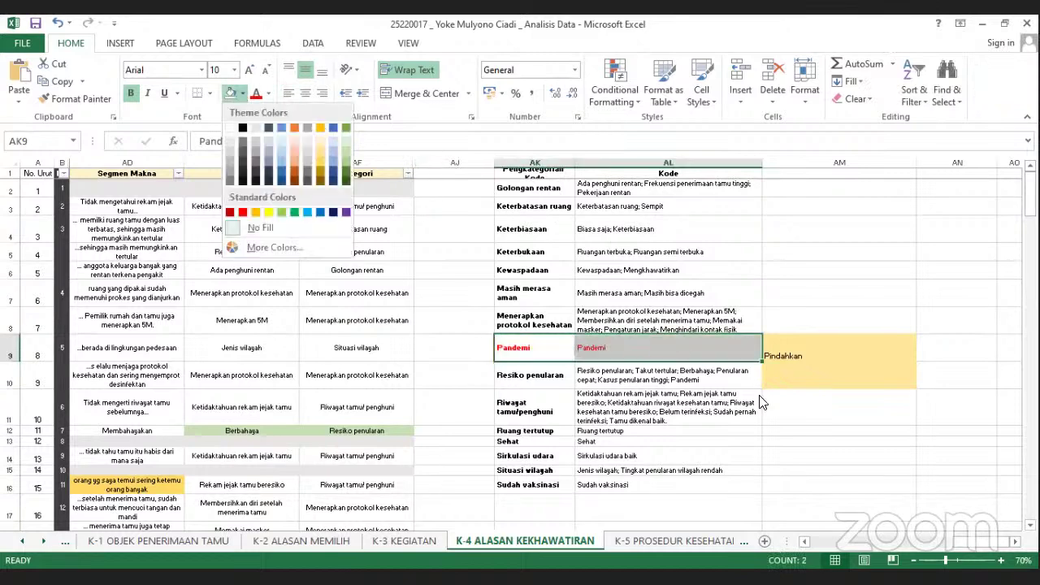
{"action": "left_click", "coordinate": [772, 431]}
Review the Riwayat tamu/penghuni, Sehat and Masih merasa aman categories and their codes for possible merging
{"action": "left_click_drag", "start_coordinate": [562, 414], "coordinate": [731, 412]}
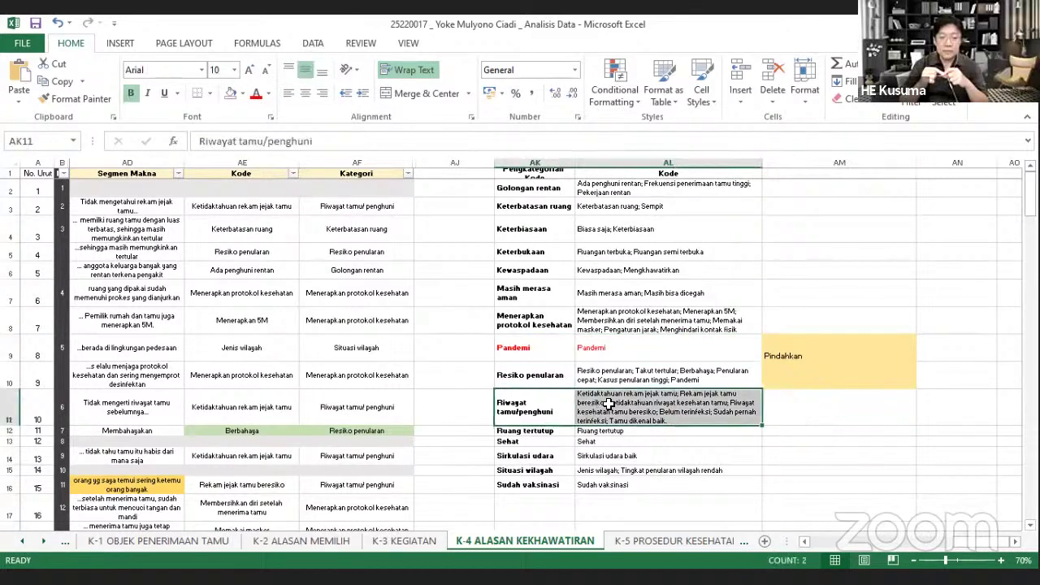
{"action": "left_click", "coordinate": [836, 413]}
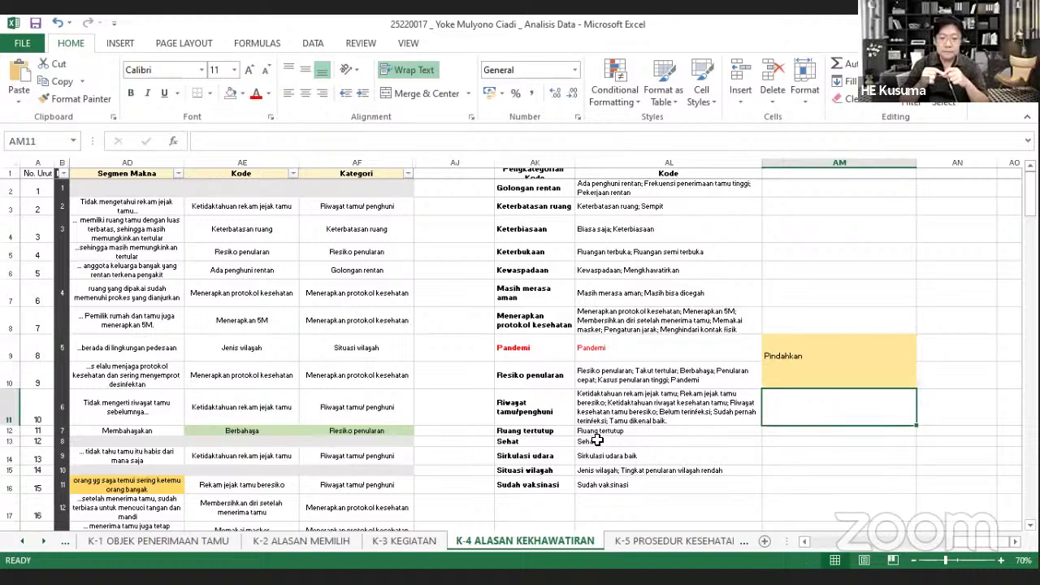
{"action": "left_click_drag", "start_coordinate": [560, 440], "coordinate": [622, 438]}
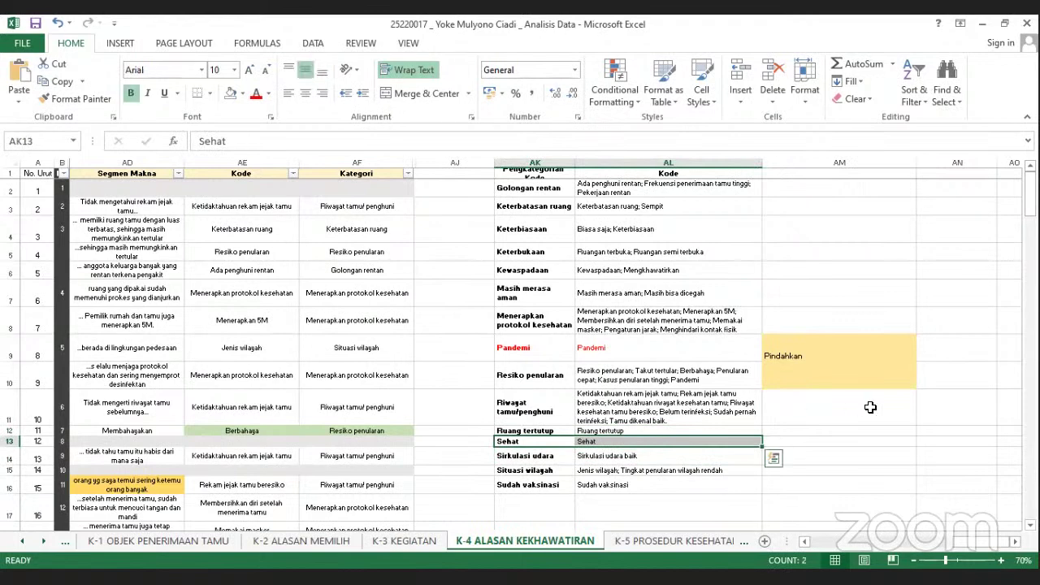
{"action": "left_click", "coordinate": [864, 412]}
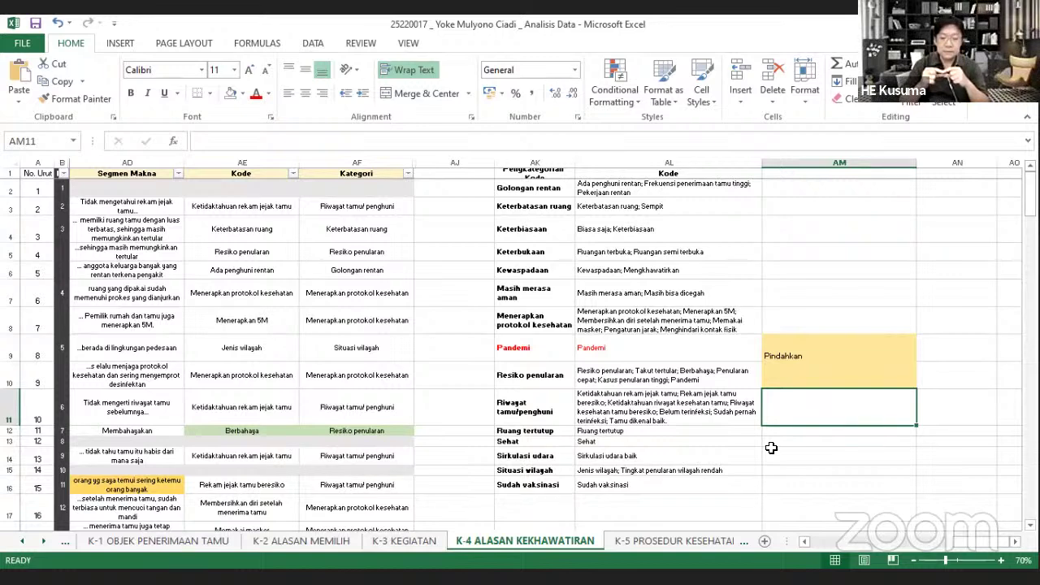
{"action": "left_click", "coordinate": [550, 445]}
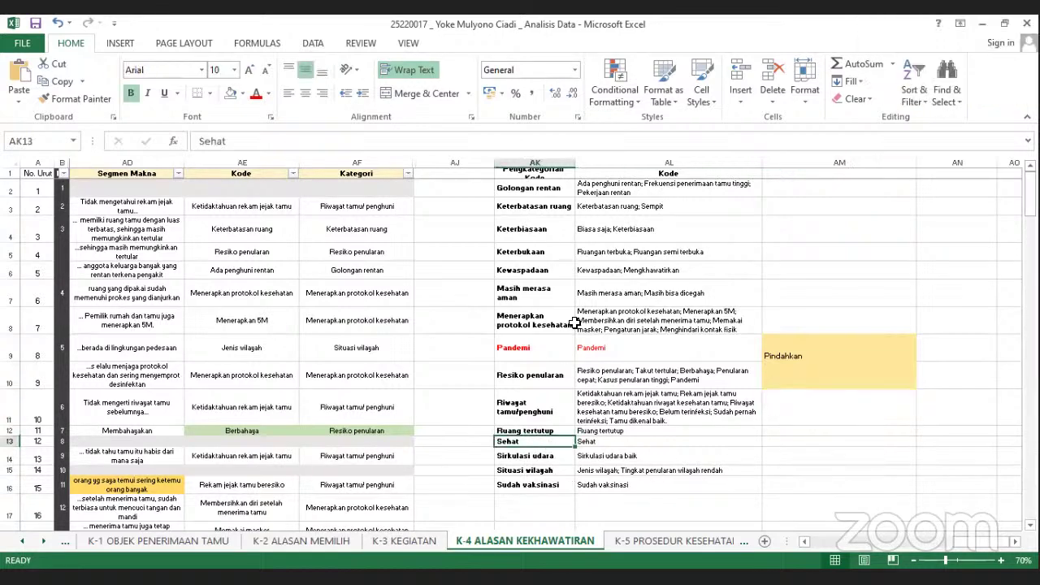
{"action": "left_click", "coordinate": [555, 290]}
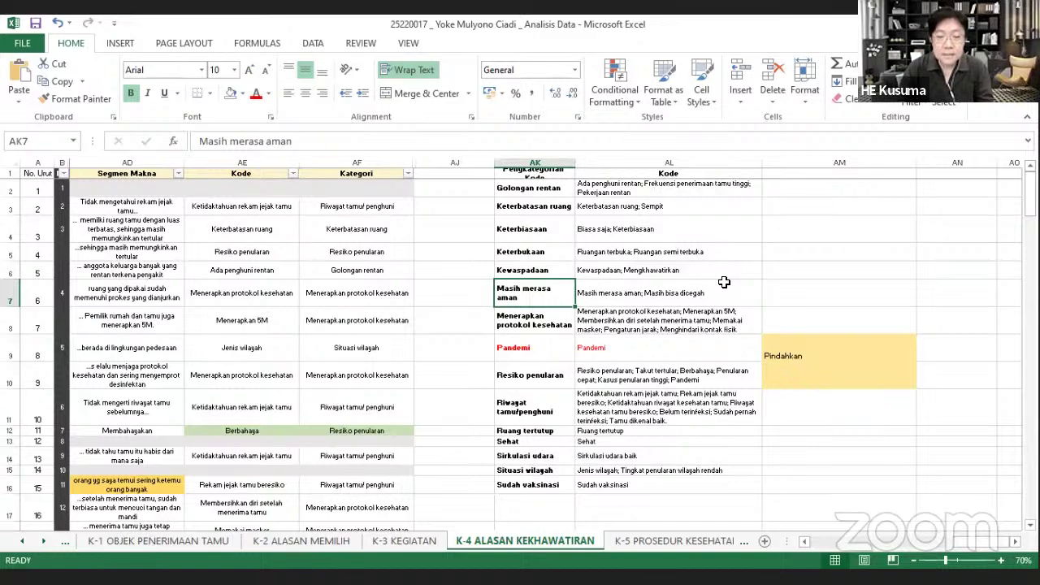
Shade the Sehat code in AL13 and the Masih merasa aman code list in AL7 light grey
{"action": "left_click", "coordinate": [658, 443]}
{"action": "left_click", "coordinate": [703, 293], "text": "ctrl"}
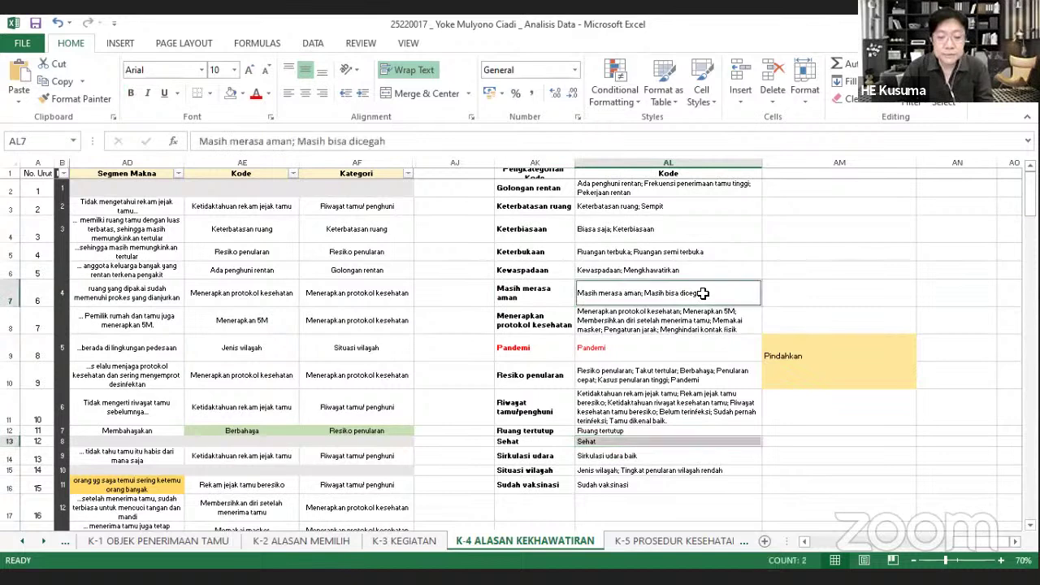
{"action": "left_click", "coordinate": [242, 93]}
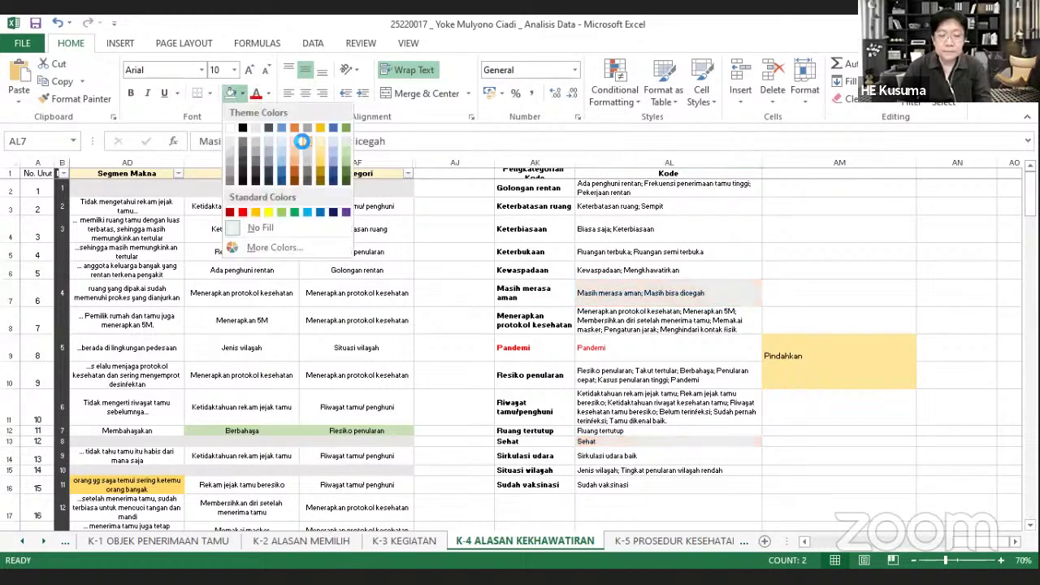
{"action": "left_click", "coordinate": [302, 142]}
Add the code Sehat to the end of the Masih merasa aman code list in AL7, separated by a semicolon
{"action": "left_click", "coordinate": [718, 306]}
{"action": "left_click", "coordinate": [720, 294]}
{"action": "double_click", "coordinate": [720, 294]}
{"action": "type", "text": ";"}
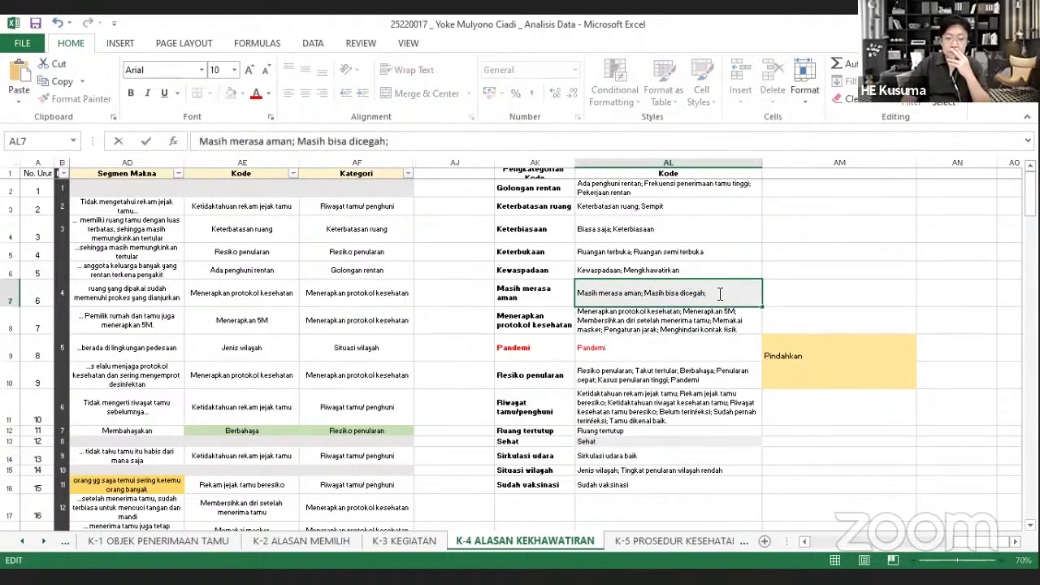
{"action": "key", "text": "BackSpace"}
{"action": "key", "text": "BackSpace"}
{"action": "type", "text": ";"}
{"action": "type", "text": "h"}
{"action": "type", "text": "; SD"}
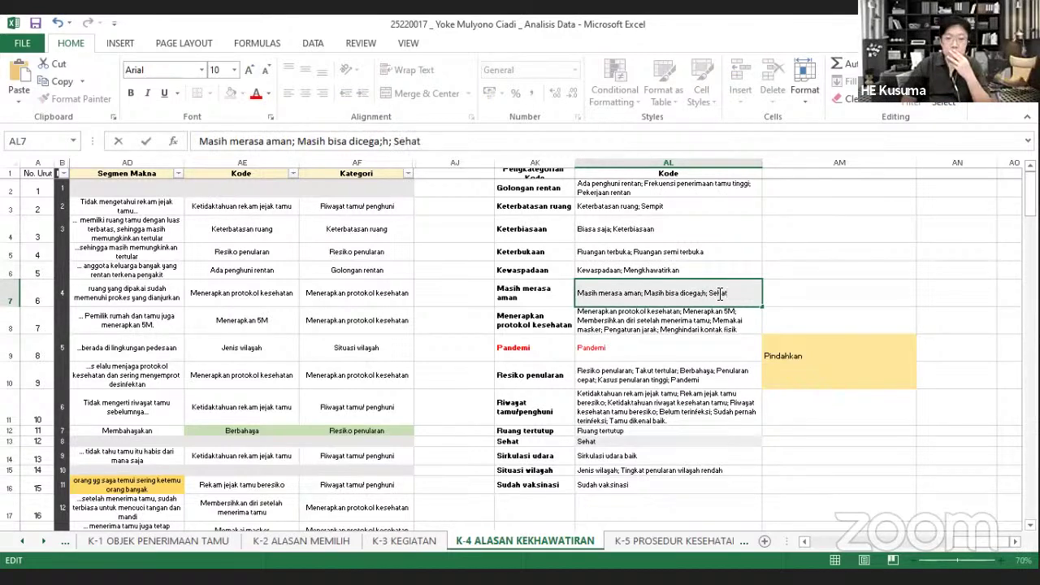
{"action": "left_click", "coordinate": [691, 481]}
Enter the note Pindahkan in AM13, beside the Sehat category
{"action": "left_click", "coordinate": [666, 441]}
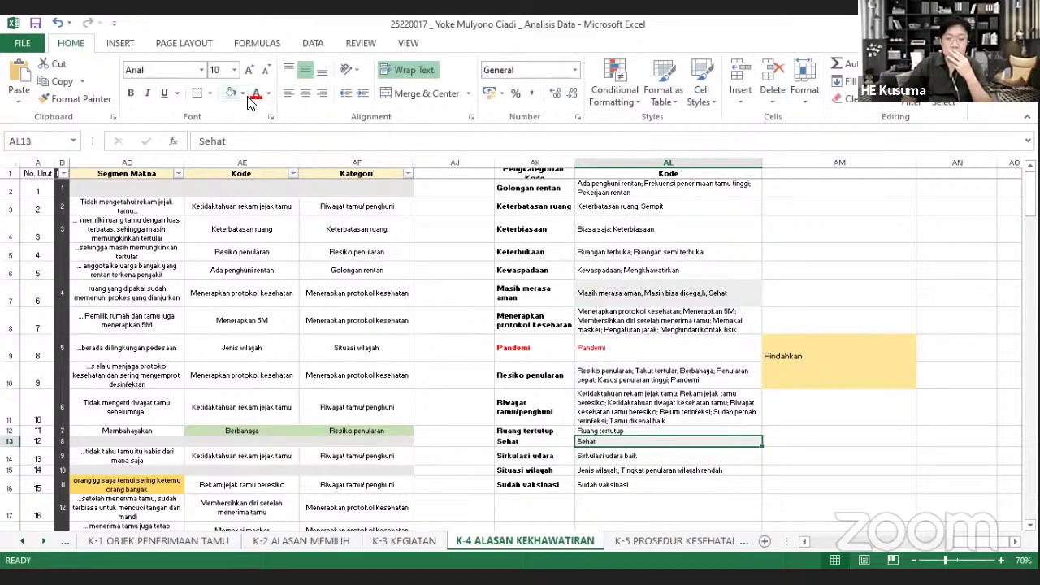
{"action": "left_click", "coordinate": [784, 376]}
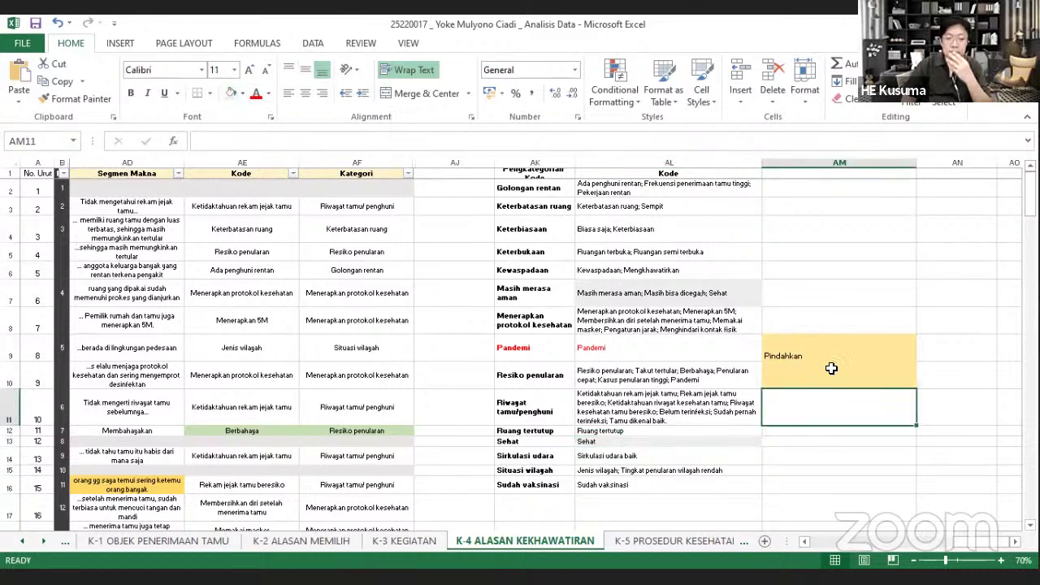
{"action": "left_click", "coordinate": [773, 439]}
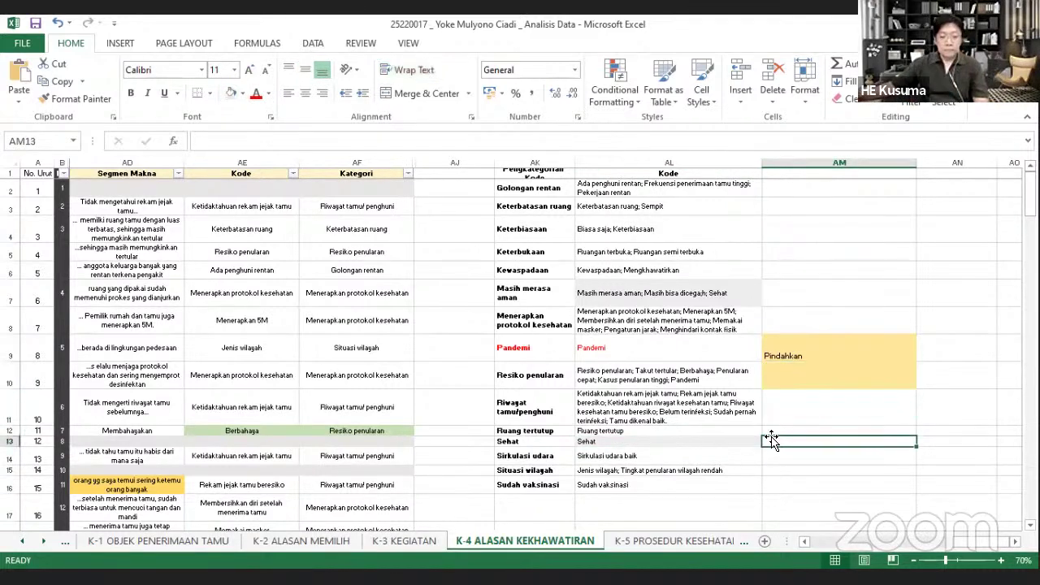
{"action": "type", "text": "Pindahkann"}
{"action": "key", "text": "BackSpace"}
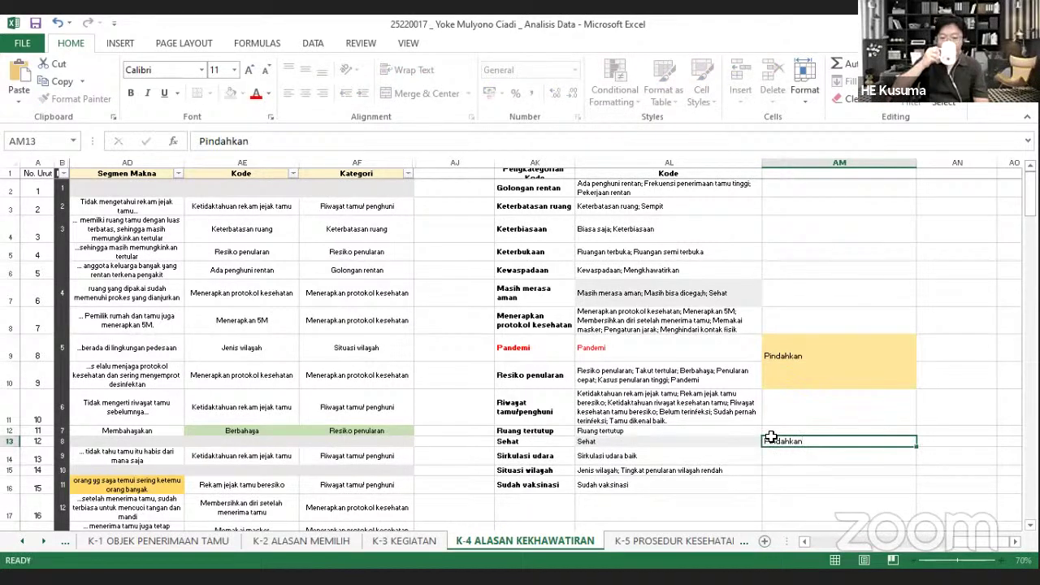
{"action": "key", "text": "Return"}
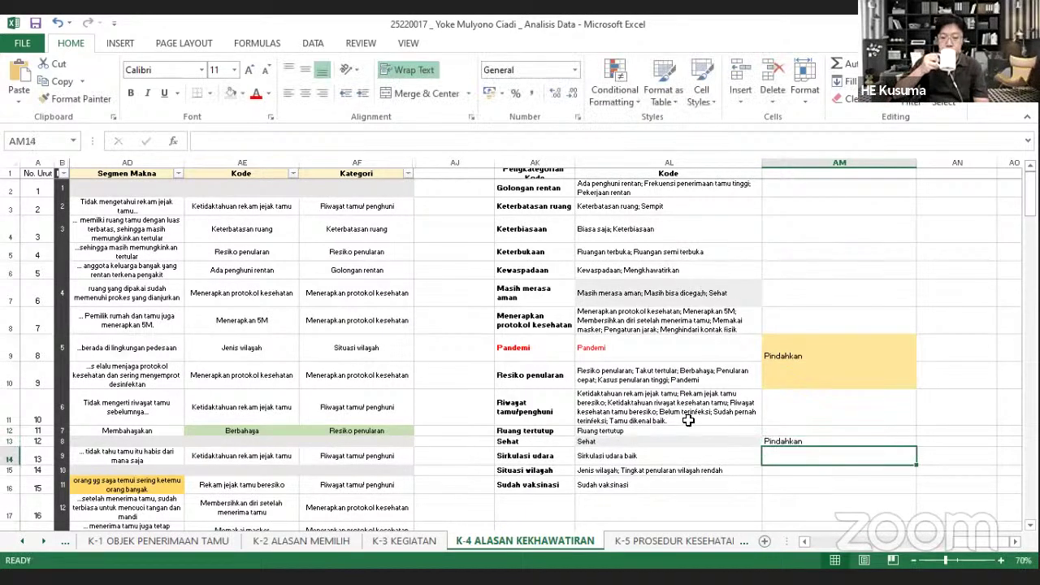
Filter the Kategori column to show only the Sudah vaksinasi rows
{"action": "left_click", "coordinate": [696, 508]}
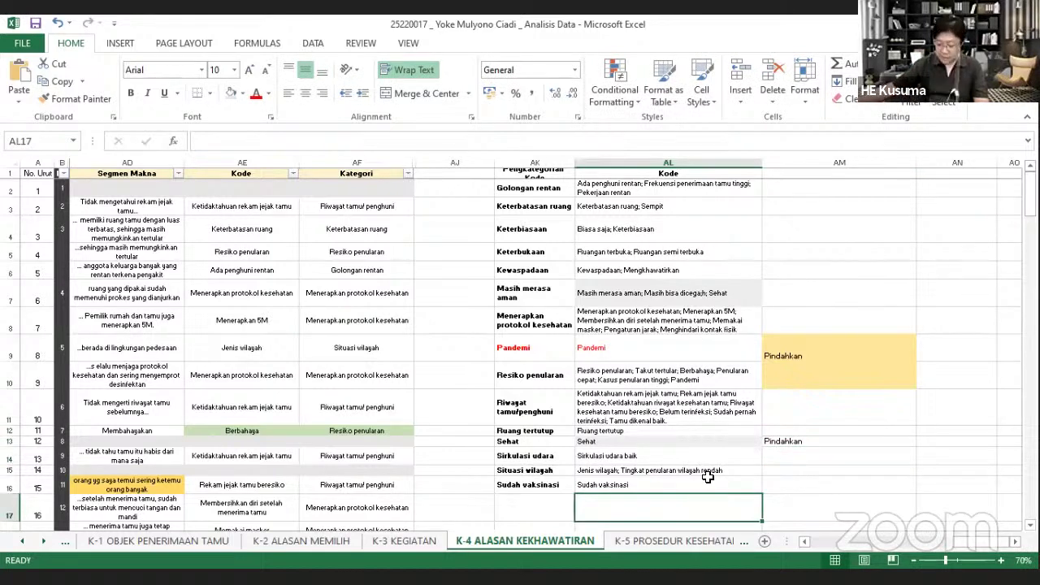
{"action": "left_click", "coordinate": [408, 173]}
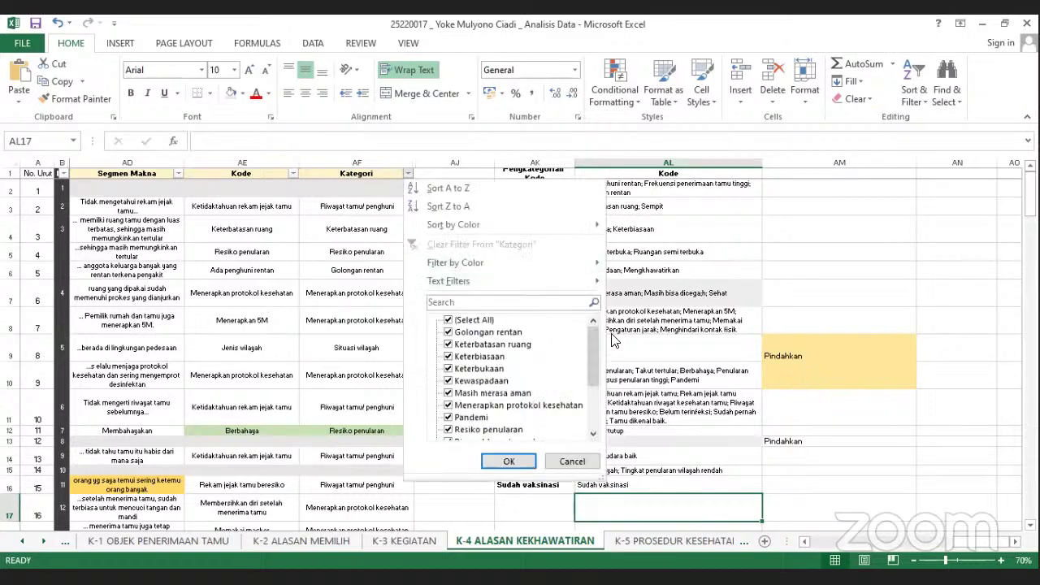
{"action": "left_click", "coordinate": [471, 320]}
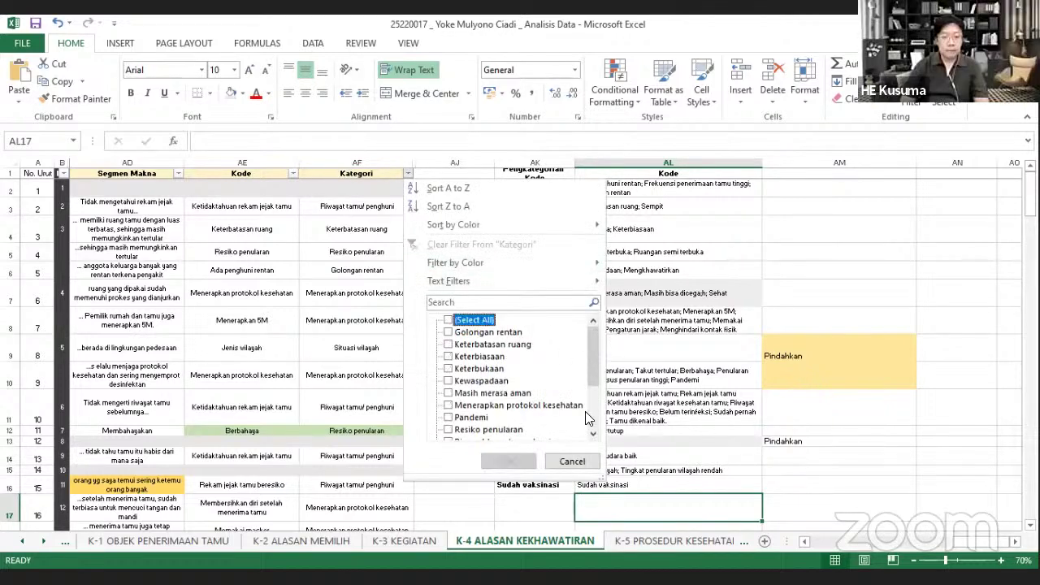
{"action": "scroll", "coordinate": [569, 391], "scroll_direction": "down", "scroll_amount": 4}
{"action": "left_click", "coordinate": [485, 417]}
{"action": "left_click", "coordinate": [509, 461]}
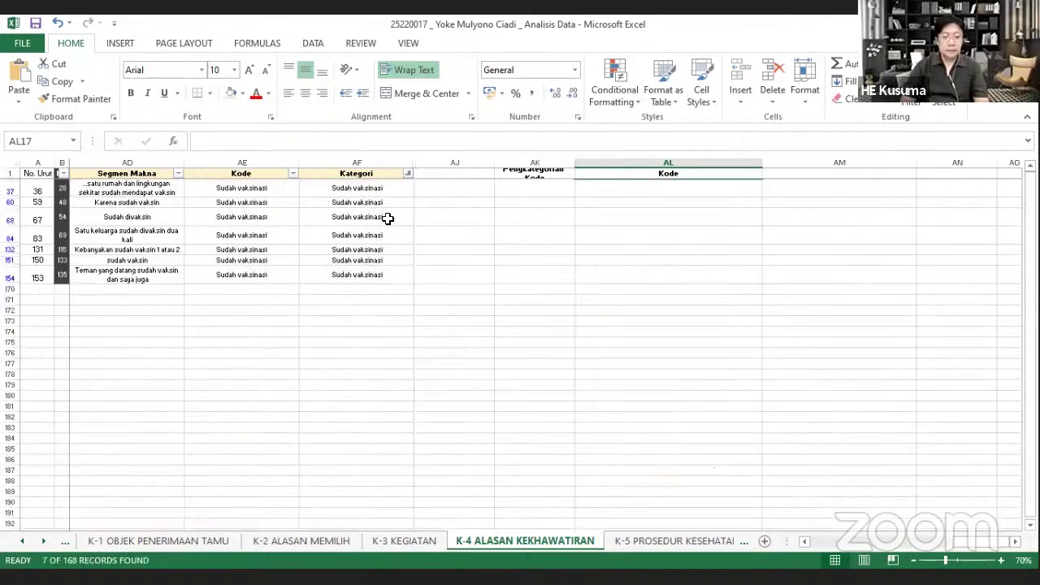
Reselect all categories in the Kategori filter to show every row again
{"action": "left_click", "coordinate": [408, 175]}
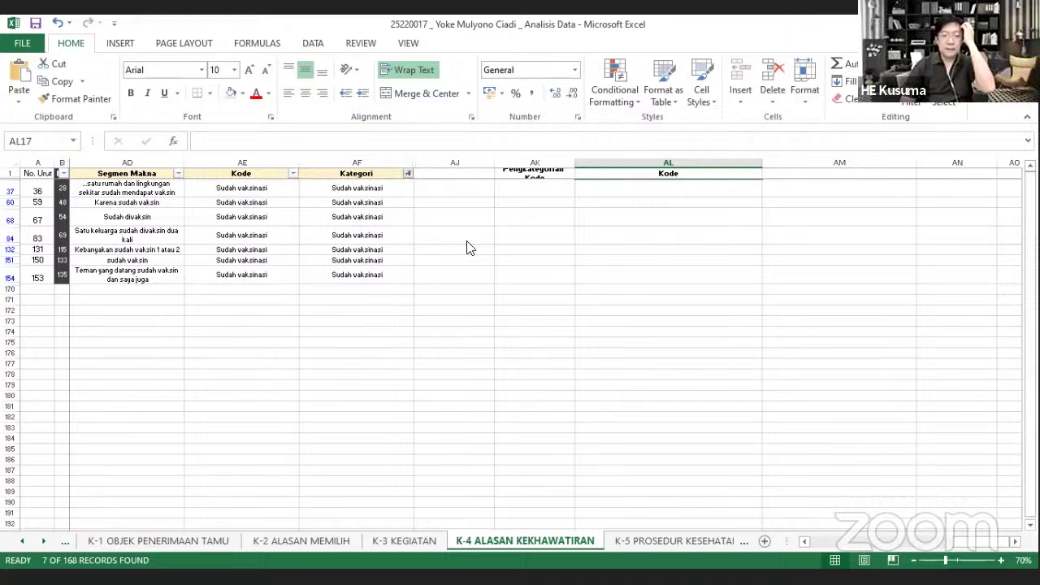
{"action": "left_click", "coordinate": [474, 320]}
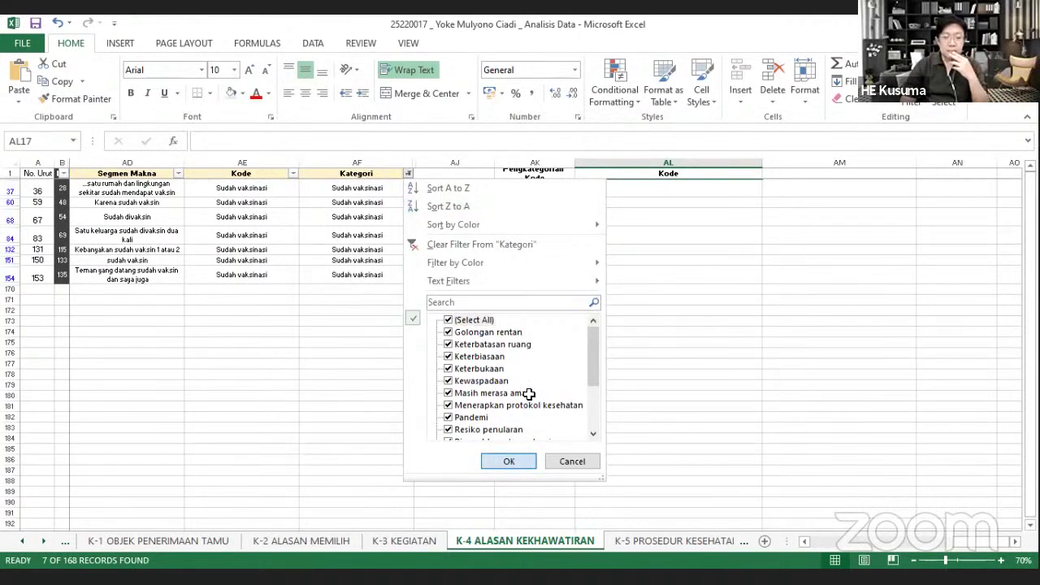
{"action": "left_click", "coordinate": [509, 461]}
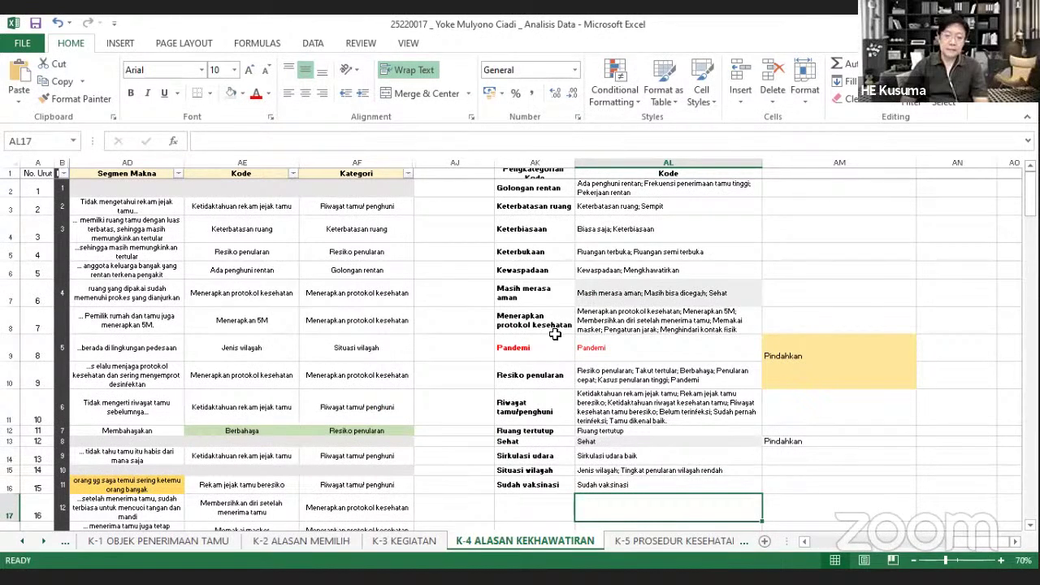
{"action": "left_click", "coordinate": [406, 174]}
{"action": "left_click", "coordinate": [449, 320]}
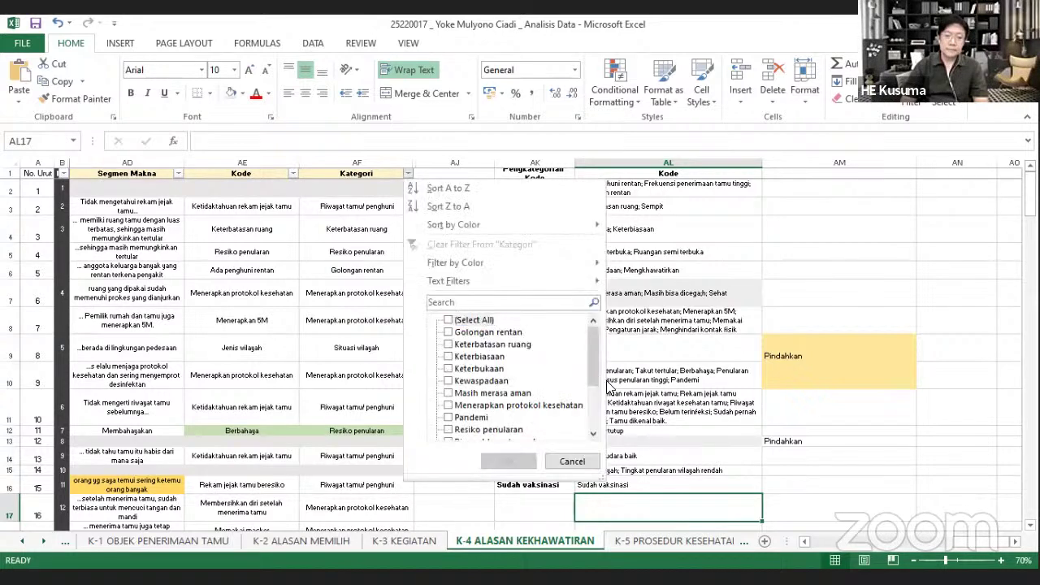
{"action": "key", "text": "Escape"}
Limit the Kategori column to the Sudah vaksinasi category again
{"action": "left_click", "coordinate": [406, 174]}
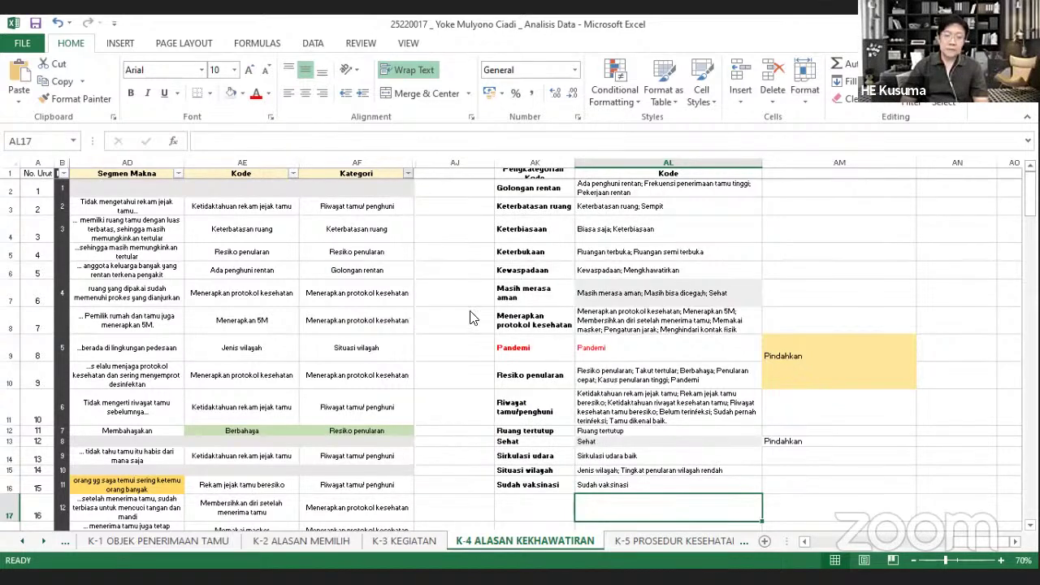
{"action": "left_click", "coordinate": [477, 322]}
{"action": "scroll", "coordinate": [597, 348], "scroll_direction": "down", "scroll_amount": 3}
{"action": "left_click", "coordinate": [485, 417]}
{"action": "left_click", "coordinate": [509, 462]}
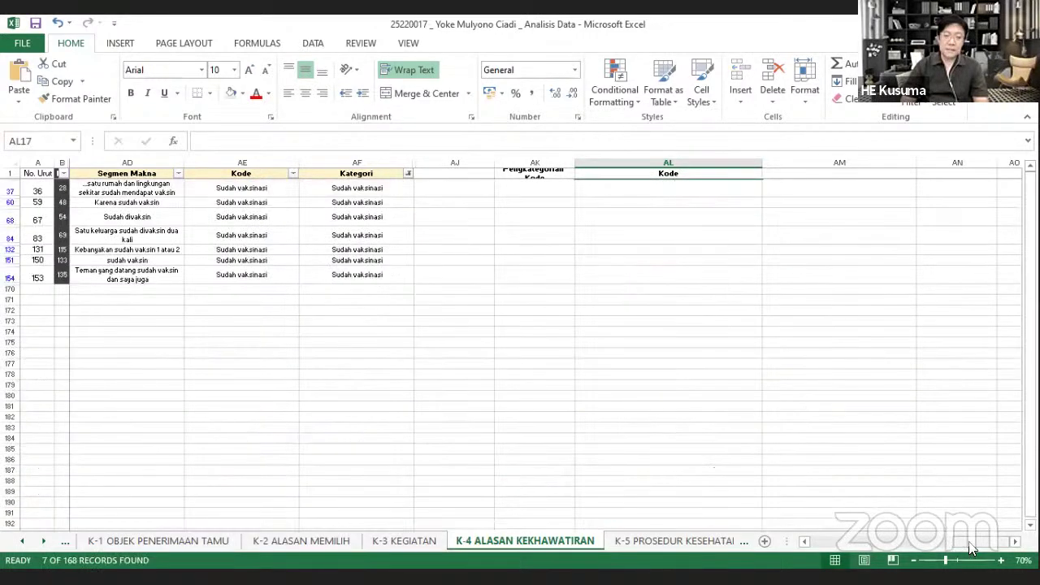
Compare the COVID-19 worry ratings in column AB with the stated reasons across the Sudah vaksinasi rows
{"action": "scroll", "coordinate": [244, 292], "scroll_direction": "left", "scroll_amount": 2}
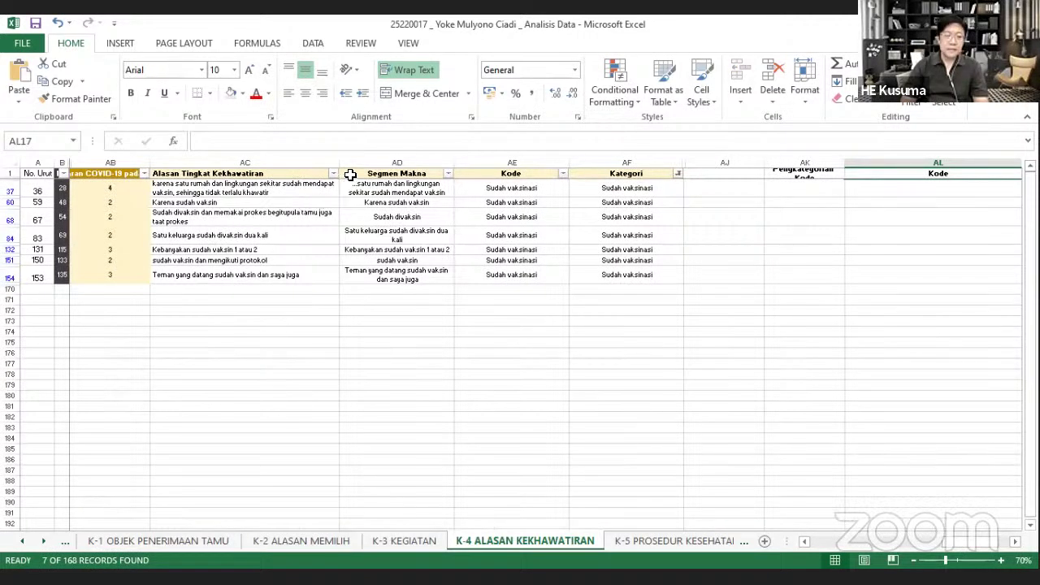
{"action": "left_click", "coordinate": [114, 201]}
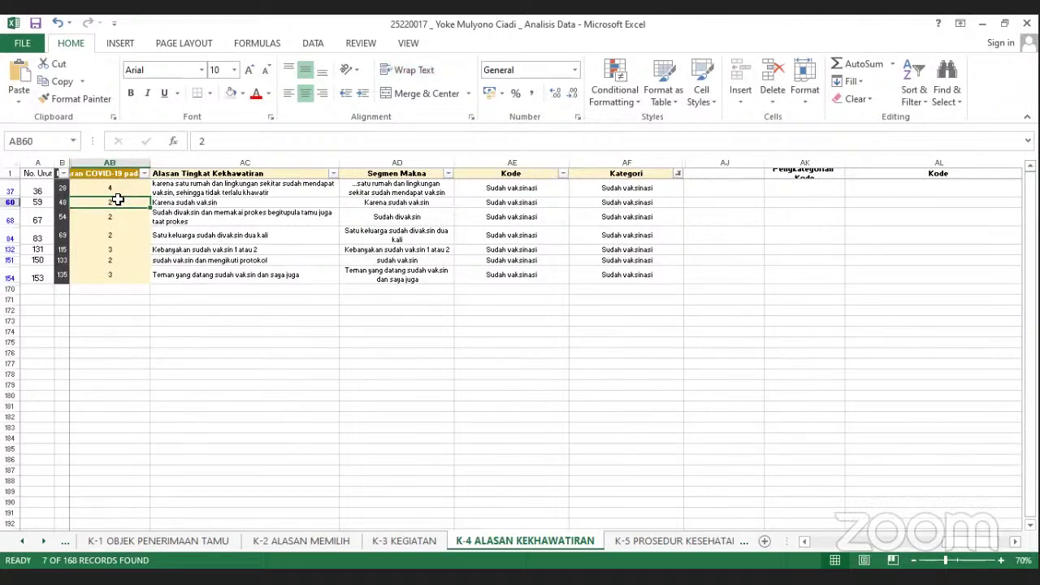
{"action": "left_click", "coordinate": [112, 236]}
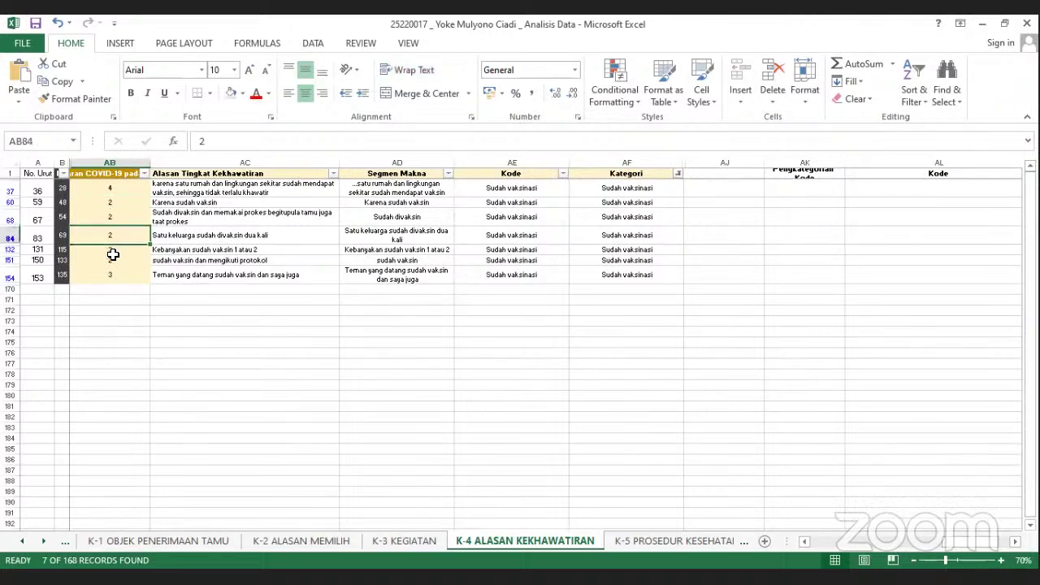
{"action": "left_click", "coordinate": [112, 250]}
{"action": "left_click", "coordinate": [112, 188]}
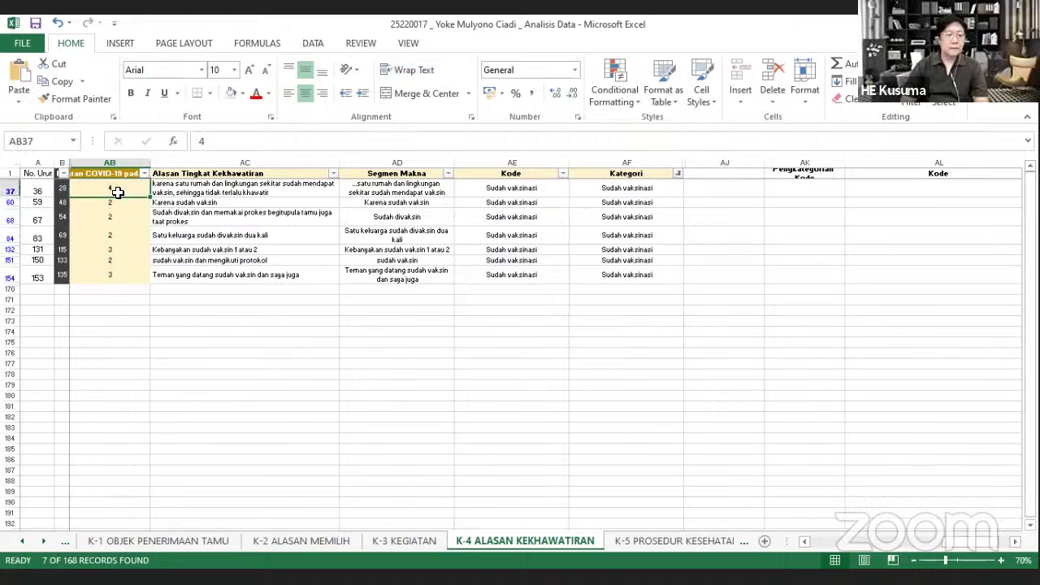
{"action": "left_click", "coordinate": [678, 173]}
{"action": "left_click", "coordinate": [755, 322]}
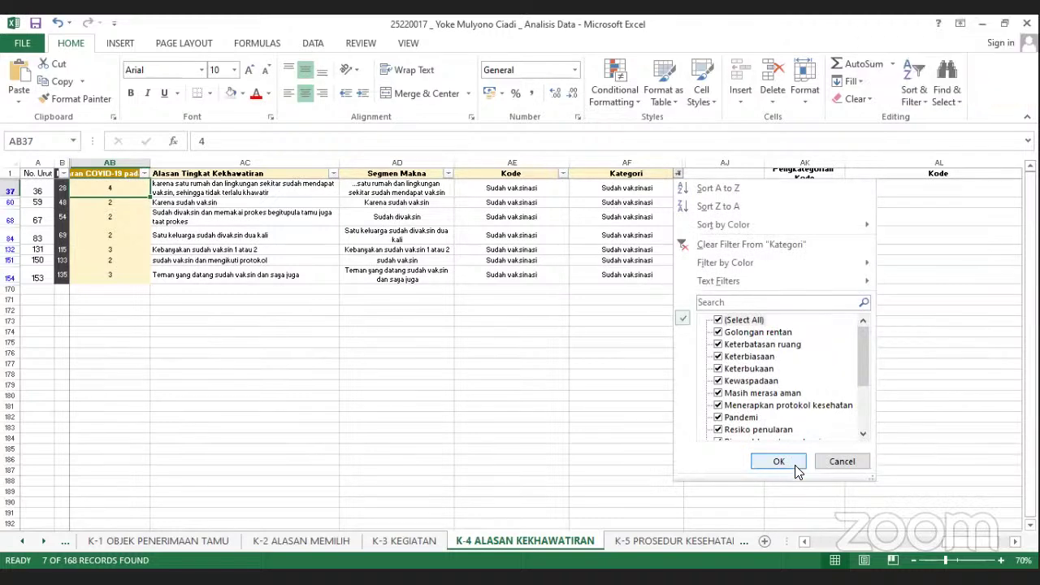
{"action": "left_click", "coordinate": [794, 465]}
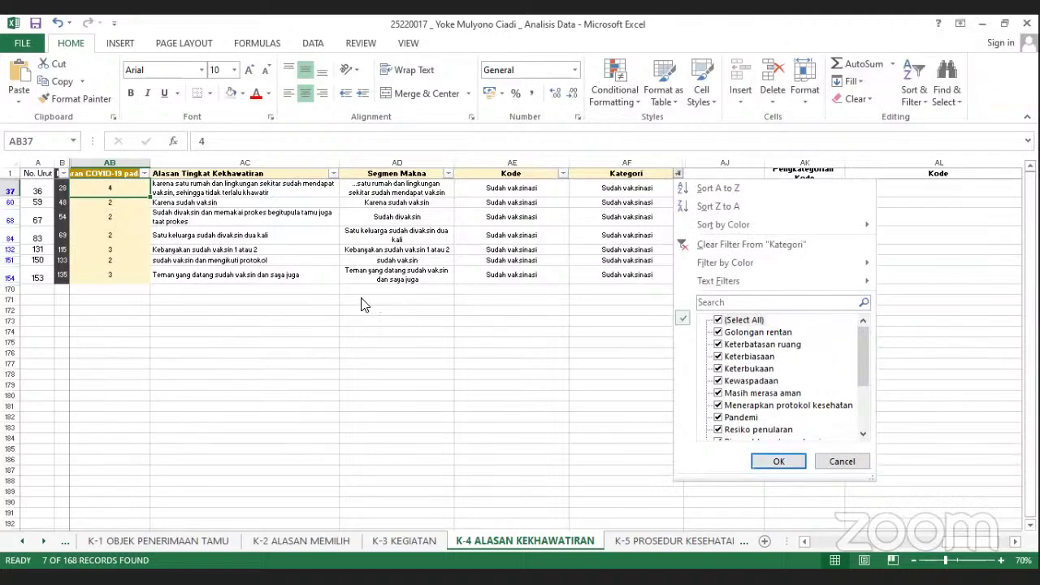
Set the worry rating in AB37 to 2 and shade the cell light orange
{"action": "left_click", "coordinate": [276, 186]}
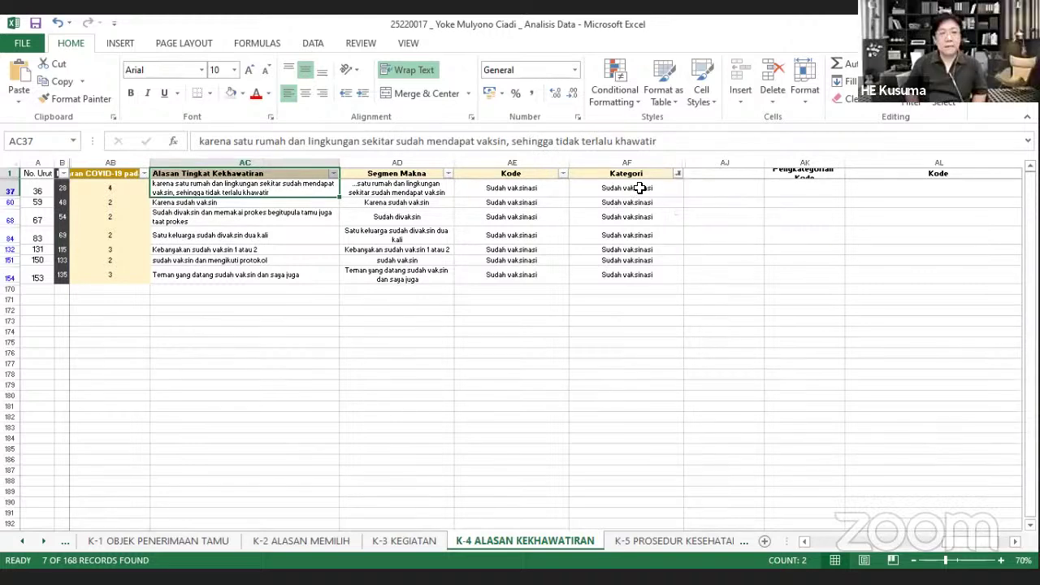
{"action": "left_click", "coordinate": [131, 188]}
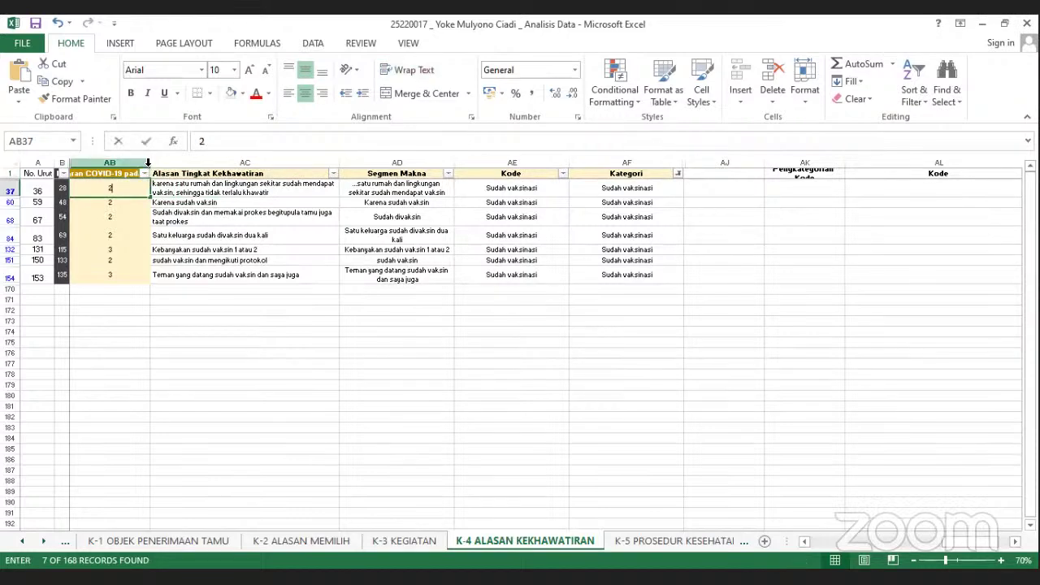
{"action": "type", "text": "2"}
{"action": "left_click", "coordinate": [139, 189]}
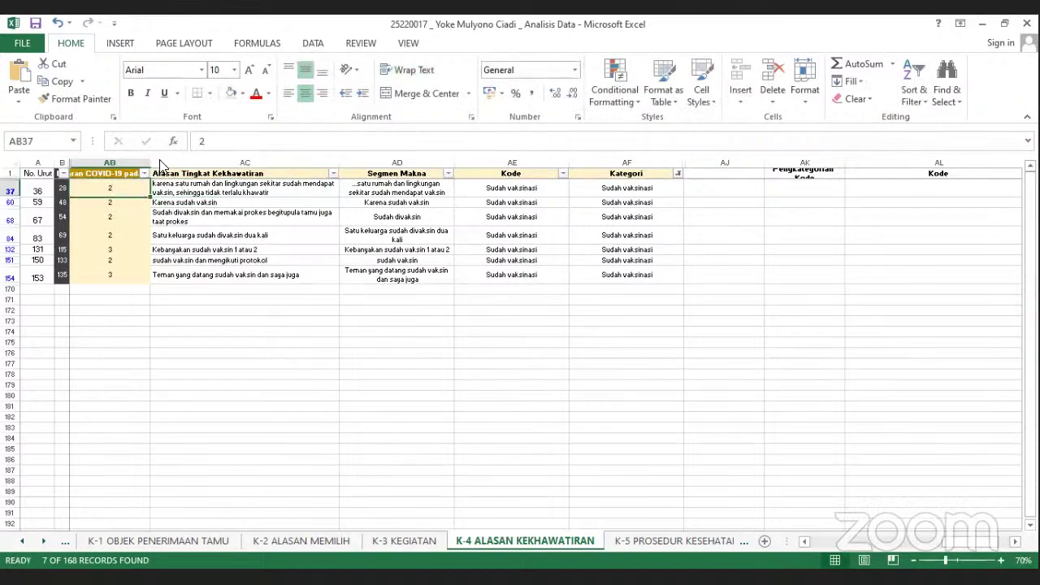
{"action": "left_click", "coordinate": [268, 93]}
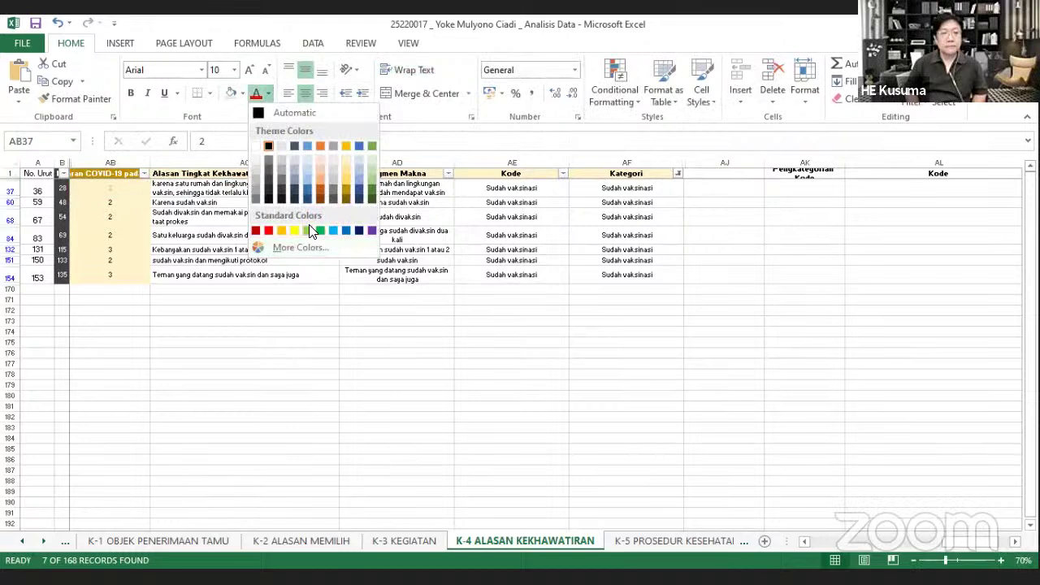
{"action": "left_click", "coordinate": [242, 92]}
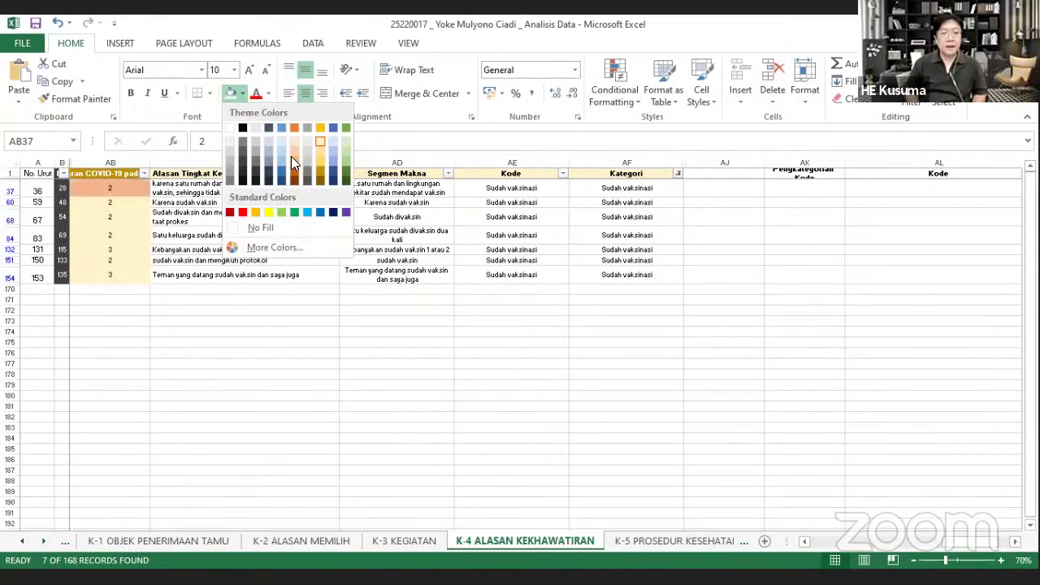
{"action": "left_click", "coordinate": [297, 154]}
{"action": "left_click", "coordinate": [354, 330]}
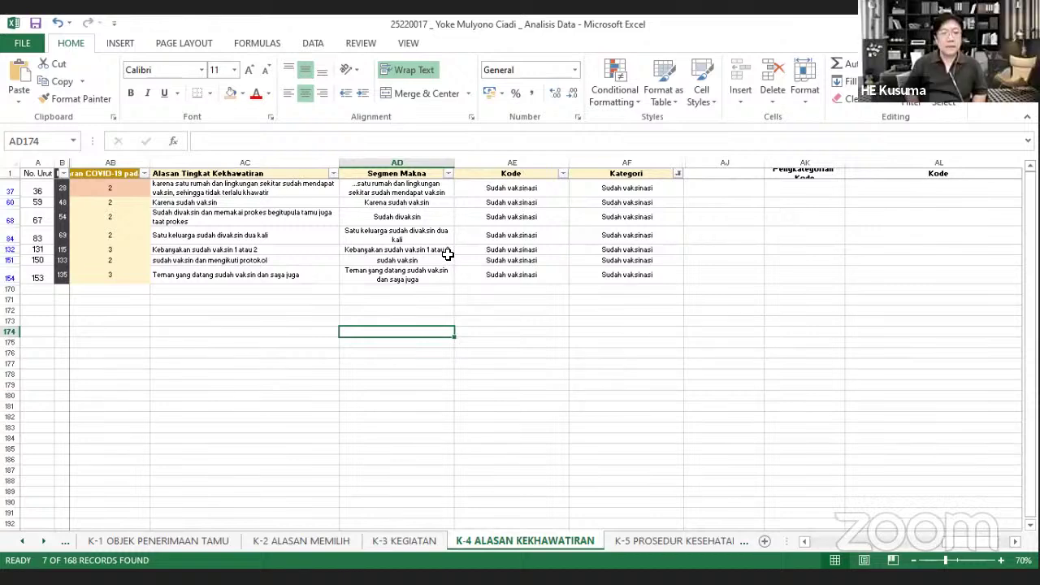
Reselect every category in the Kategori filter to show all the K-4 rows
{"action": "left_click", "coordinate": [678, 173]}
{"action": "left_click", "coordinate": [719, 319]}
{"action": "left_click", "coordinate": [778, 460]}
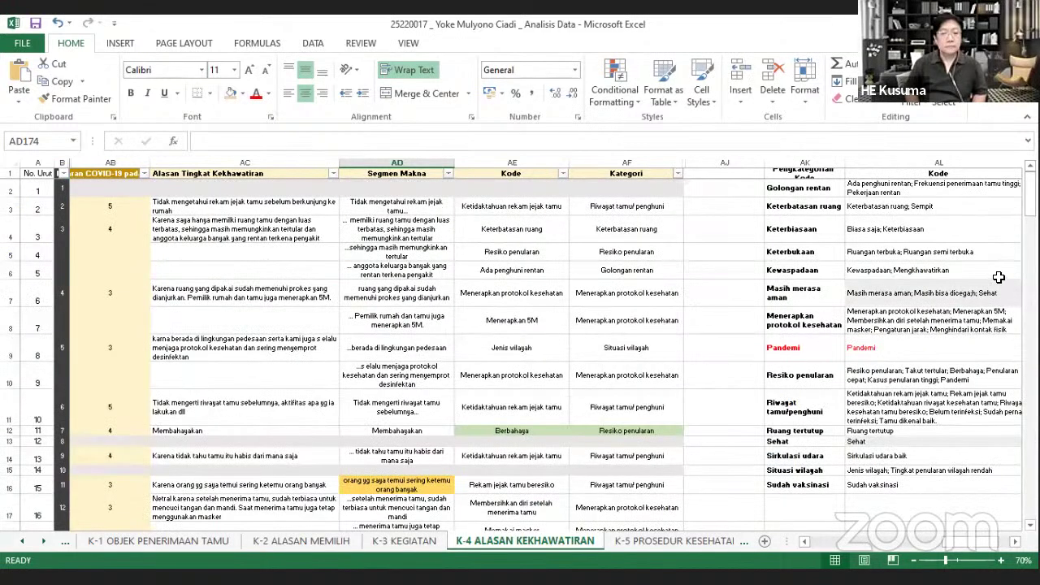
Shorten the Masih merasa aman category name in AK7 to Merasa aman and shade the cell light orange
{"action": "left_click", "coordinate": [1008, 542]}
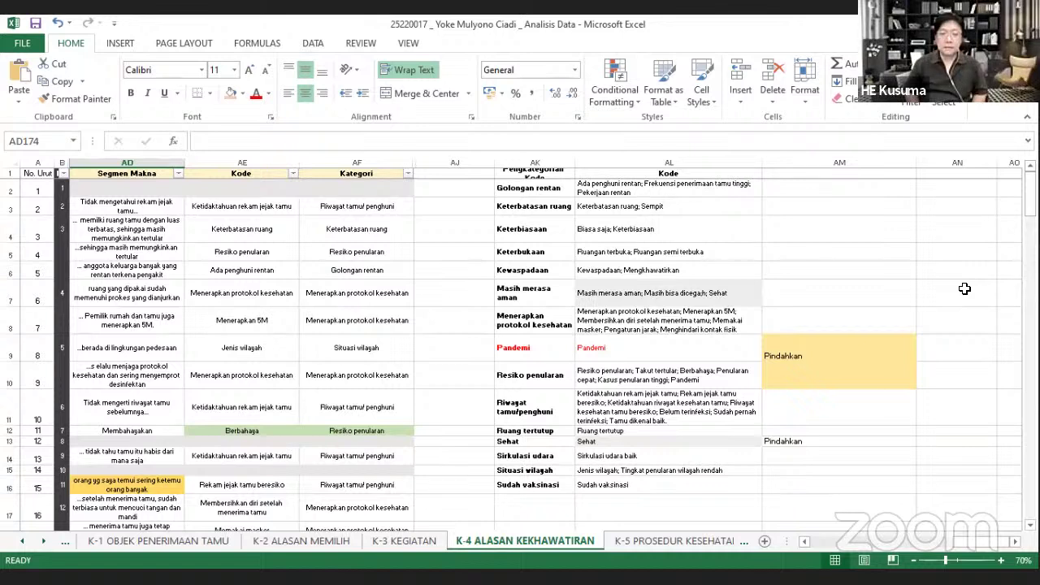
{"action": "double_click", "coordinate": [531, 292]}
{"action": "left_click_drag", "start_coordinate": [531, 293], "coordinate": [434, 291]}
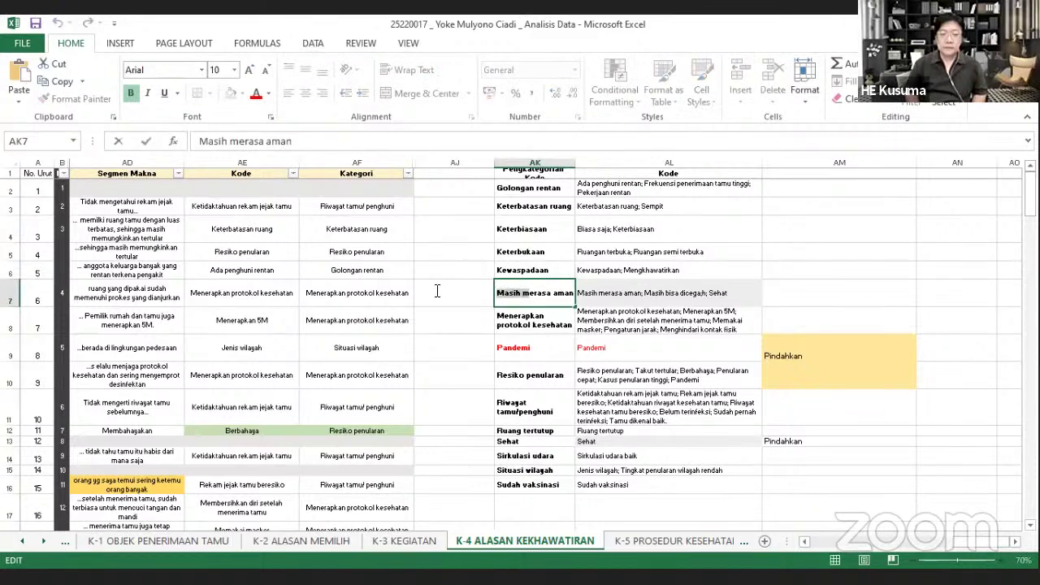
{"action": "type", "text": "M"}
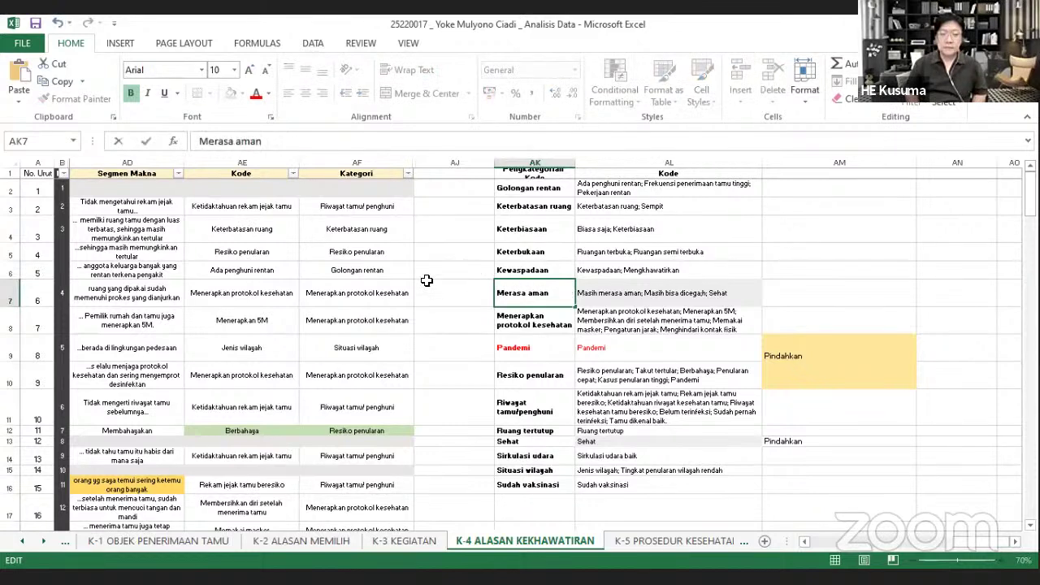
{"action": "left_click", "coordinate": [451, 262]}
{"action": "left_click", "coordinate": [525, 293]}
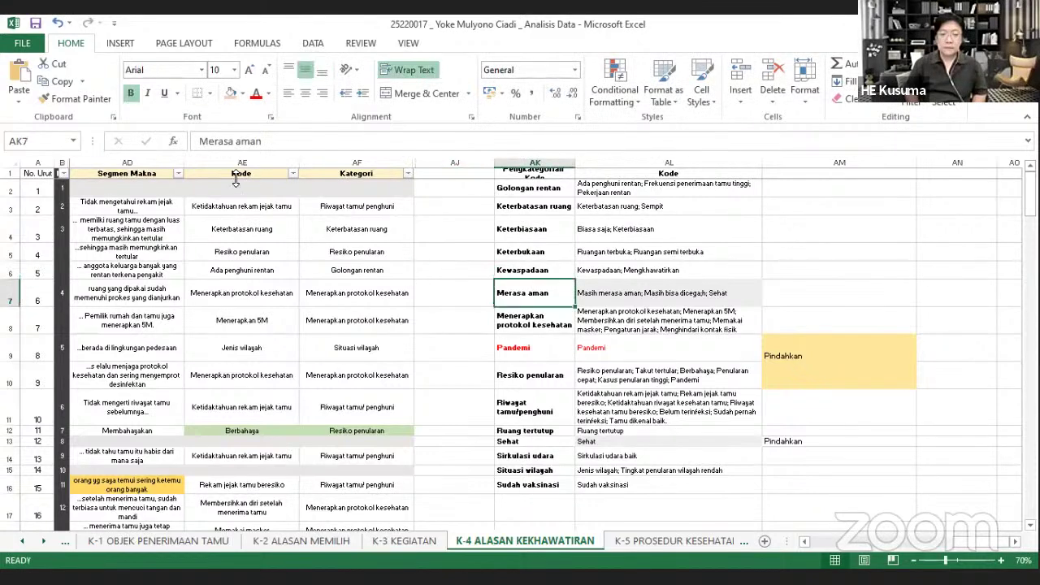
{"action": "left_click", "coordinate": [230, 93]}
{"action": "left_click", "coordinate": [410, 291]}
Append Sudah vaksinasi to the code list of the Merasa aman category in AL7
{"action": "left_click", "coordinate": [729, 293]}
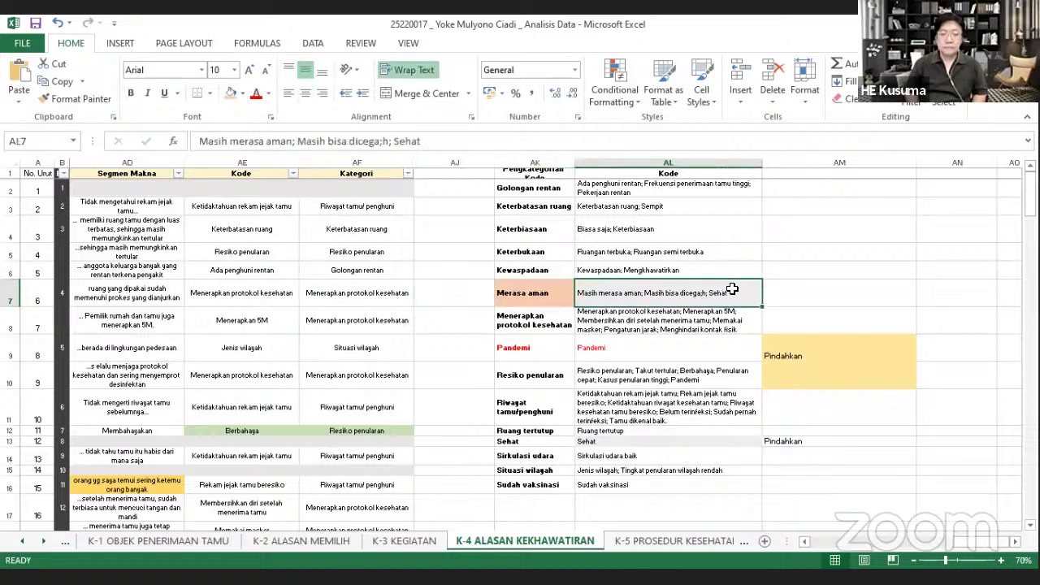
{"action": "double_click", "coordinate": [729, 293]}
{"action": "type", "text": ";"}
{"action": "type", "text": " Dufsh"}
{"action": "key", "text": "BackSpace"}
{"action": "key", "text": "BackSpace"}
{"action": "key", "text": "BackSpace"}
{"action": "key", "text": "BackSpace"}
{"action": "key", "text": "BackSpace"}
{"action": "type", "text": "S"}
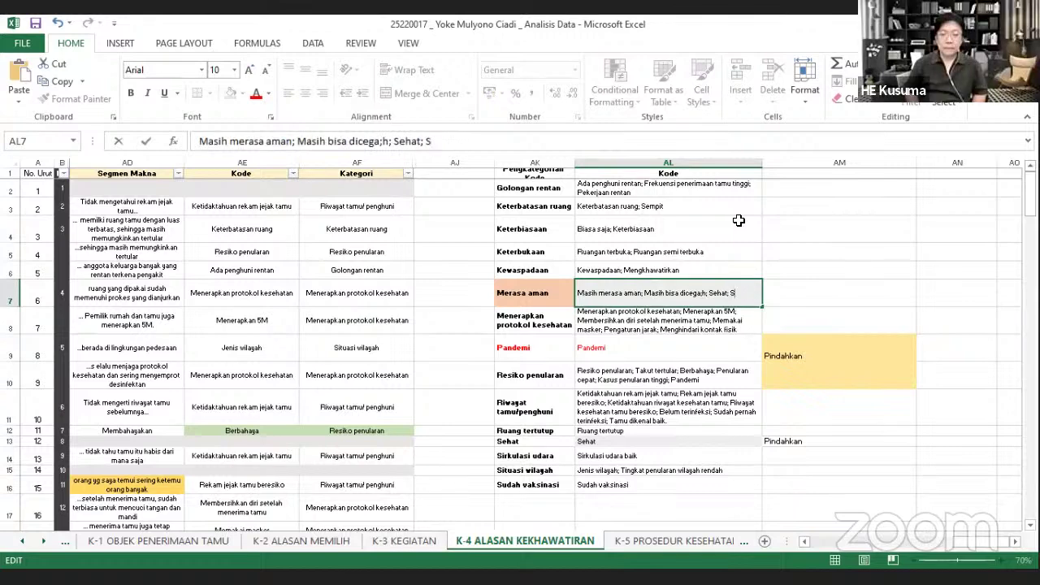
{"action": "type", "text": "udah vaksinasi"}
{"action": "key", "text": "Return"}
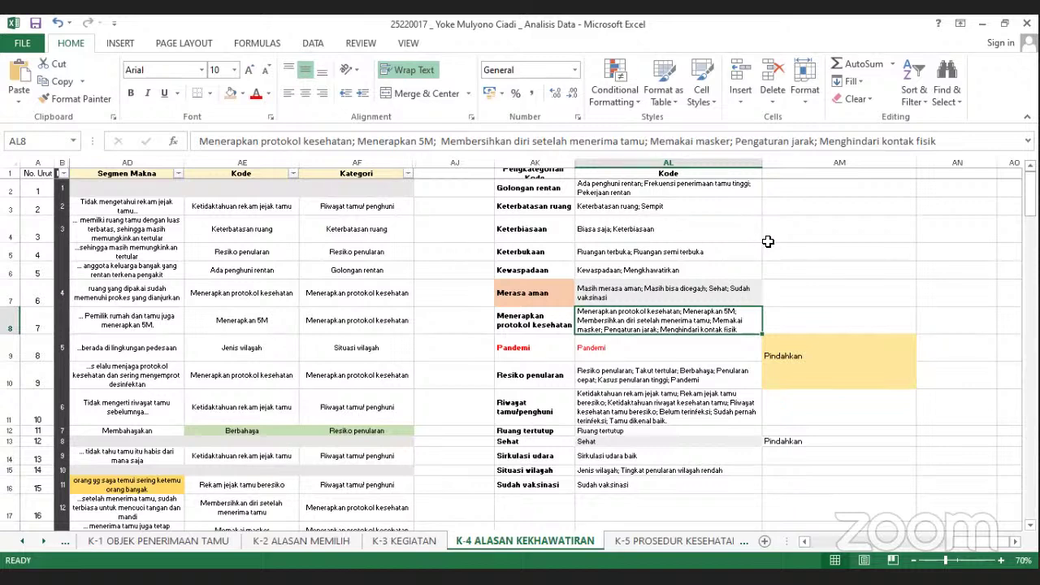
Review the K-4 category list and the category and code lists on the K-5 PROSEDUR KESEHATAN and K-6 ALASAN TIDAK MENERIMA TAMU sheets
{"action": "left_click", "coordinate": [558, 483]}
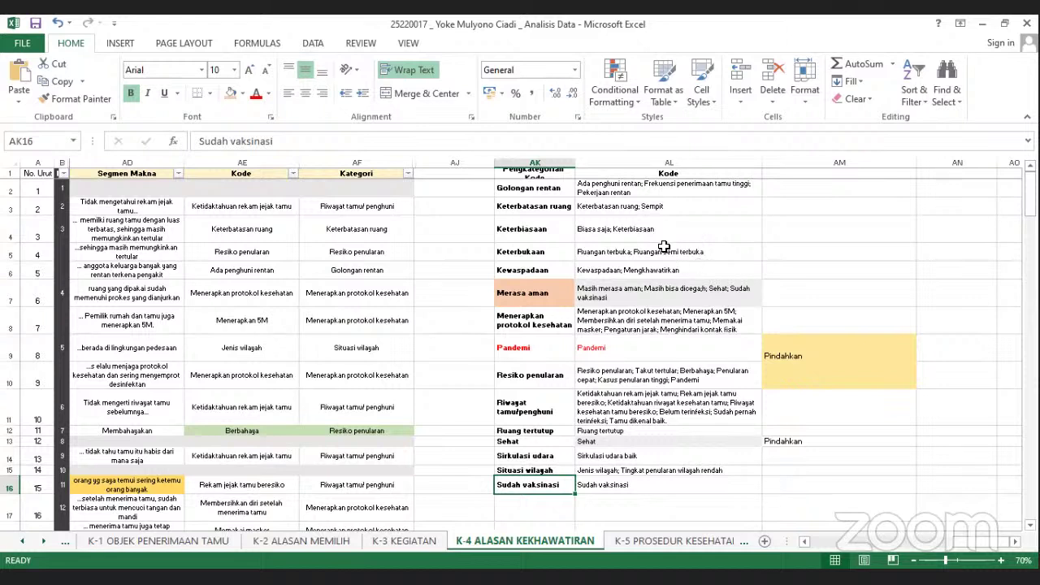
{"action": "left_click", "coordinate": [552, 252]}
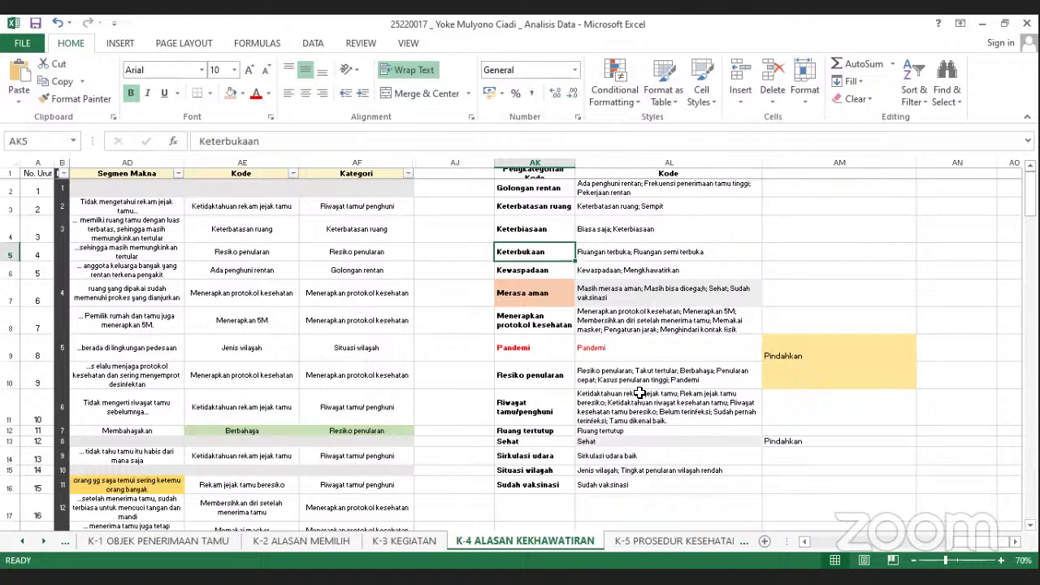
{"action": "left_click", "coordinate": [677, 549]}
{"action": "left_click", "coordinate": [649, 551]}
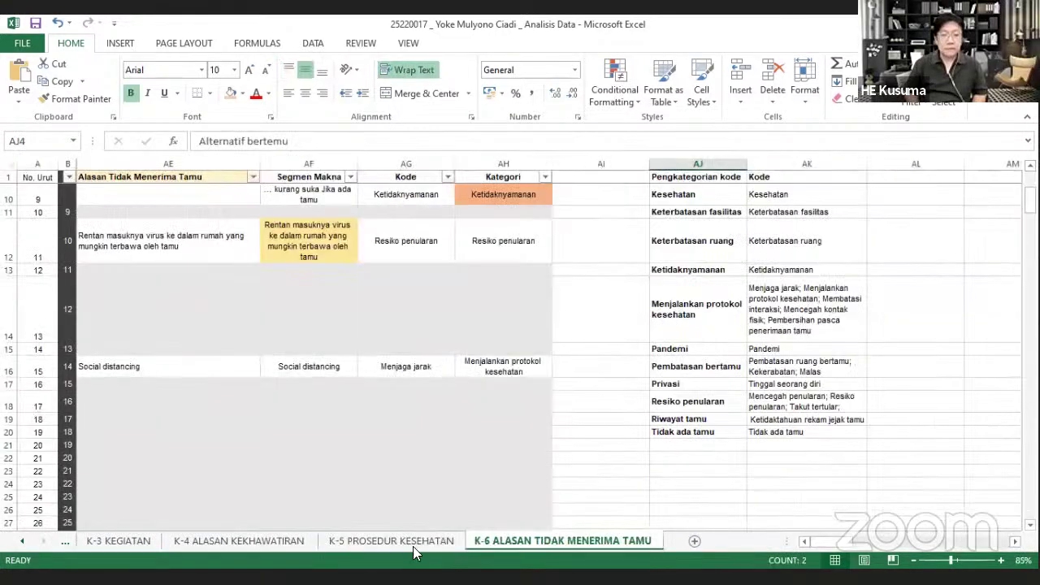
{"action": "left_click", "coordinate": [417, 544]}
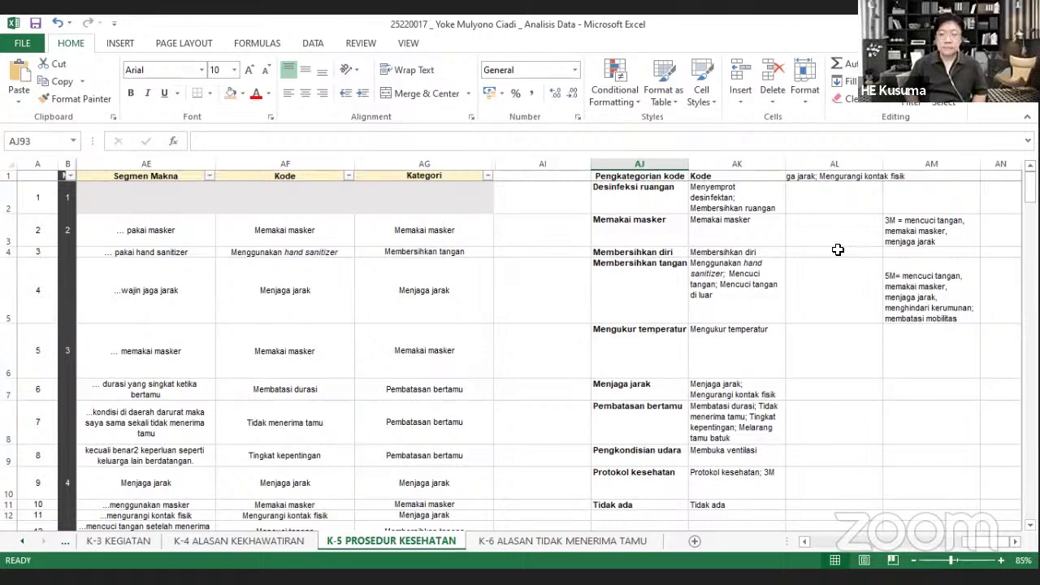
{"action": "left_click", "coordinate": [562, 543]}
{"action": "scroll", "coordinate": [638, 301], "scroll_direction": "up", "scroll_amount": 3}
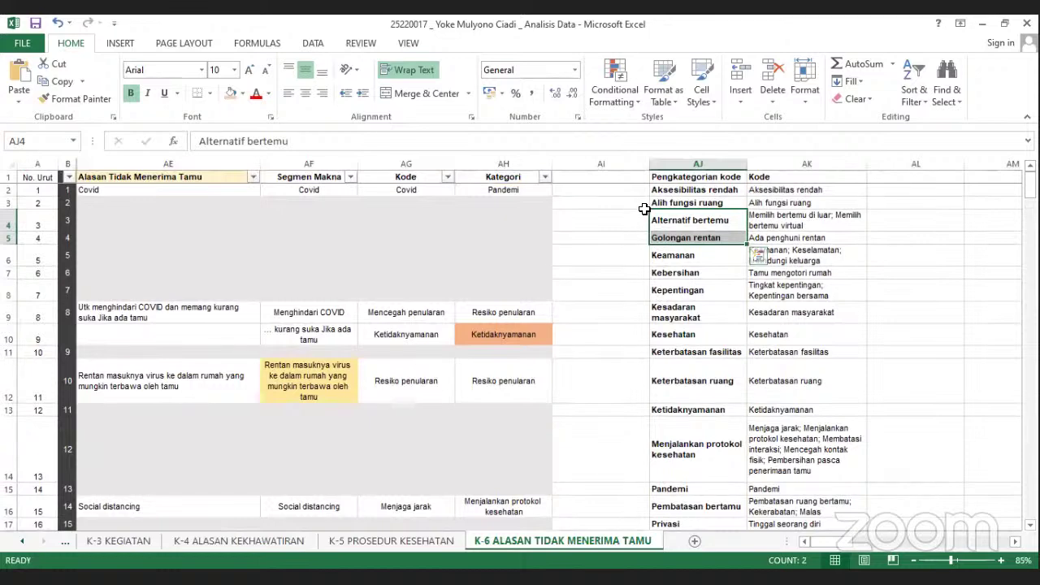
{"action": "left_click", "coordinate": [669, 190]}
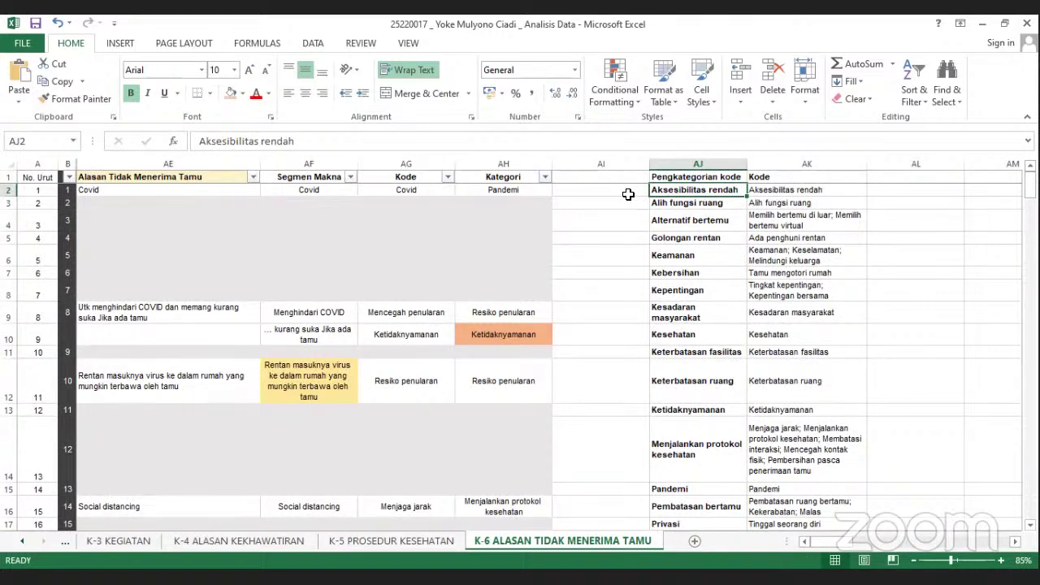
{"action": "left_click", "coordinate": [837, 193]}
{"action": "left_click", "coordinate": [688, 192]}
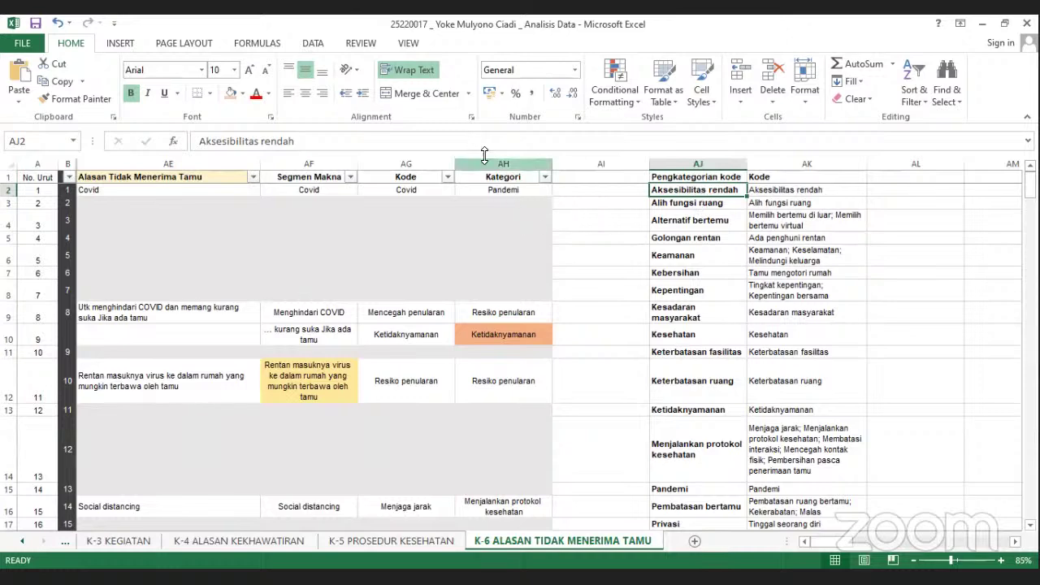
Filter the K-6 Kategori column to Alih fungsi ruang and examine the matching answer and its code
{"action": "left_click_drag", "start_coordinate": [552, 164], "coordinate": [552, 165]}
{"action": "left_click", "coordinate": [542, 185]}
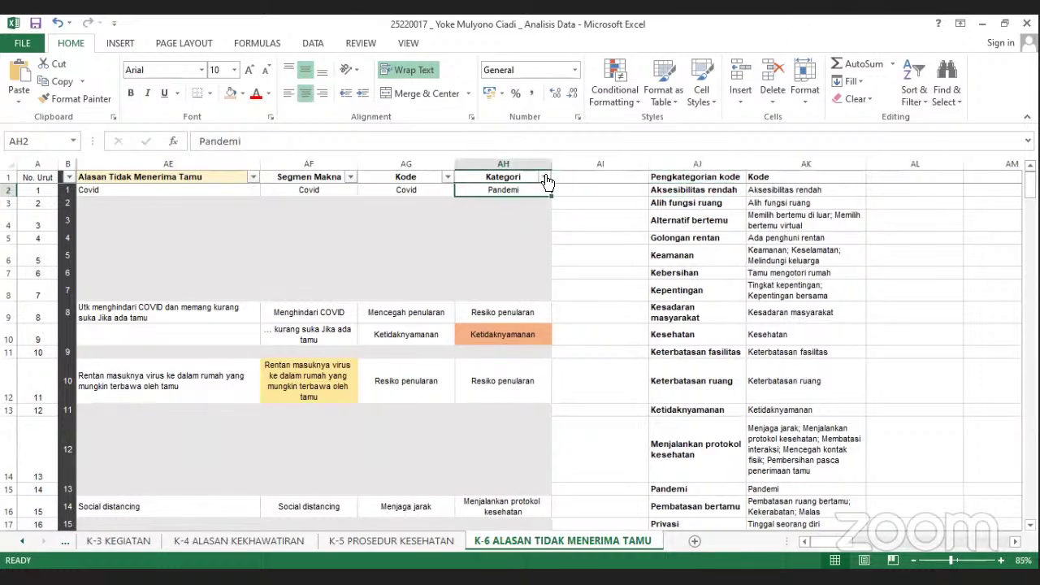
{"action": "left_click", "coordinate": [544, 176]}
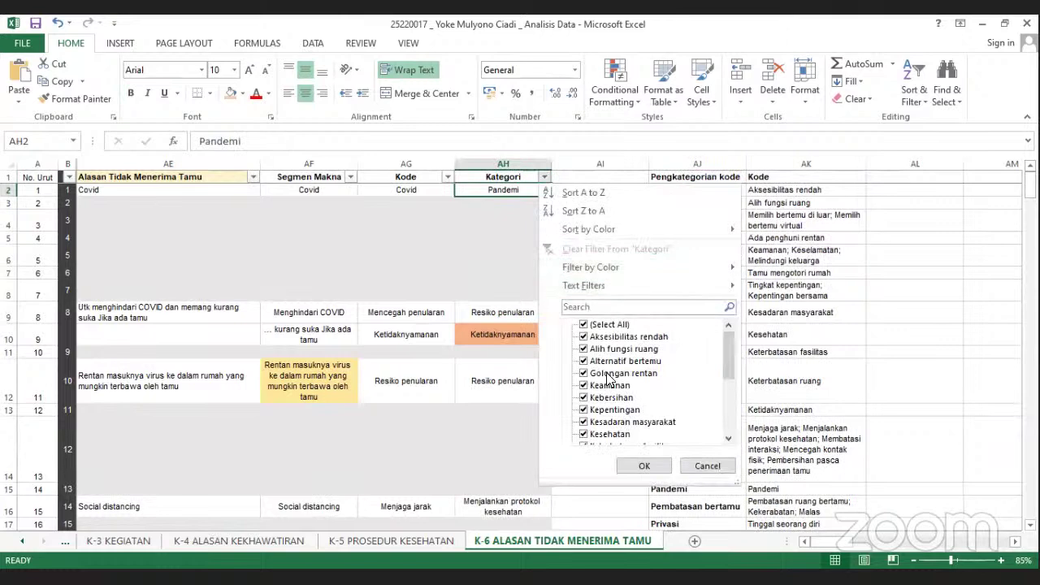
{"action": "left_click", "coordinate": [585, 325]}
{"action": "left_click", "coordinate": [585, 349]}
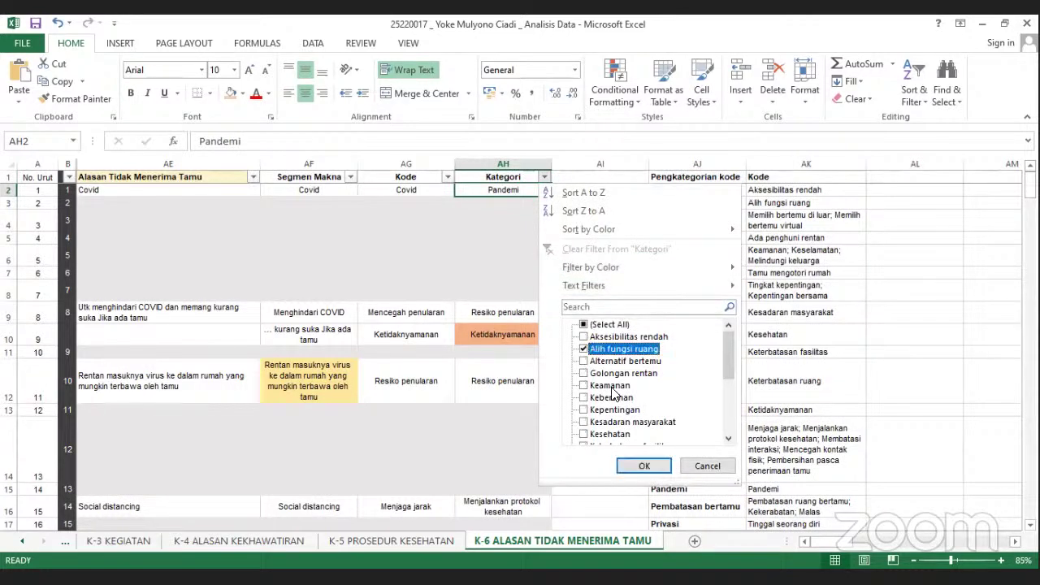
{"action": "left_click", "coordinate": [644, 466]}
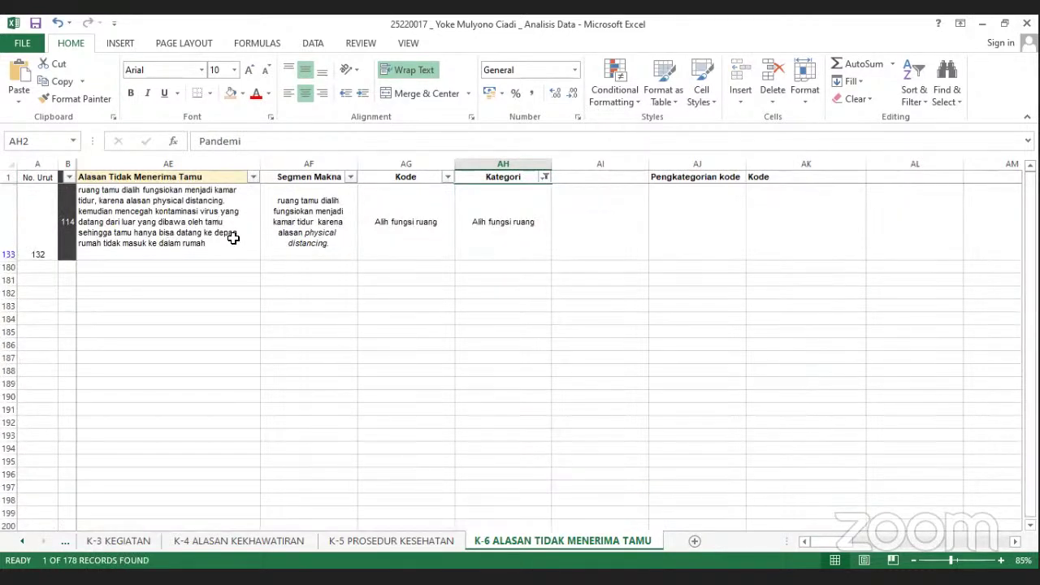
{"action": "left_click", "coordinate": [236, 242]}
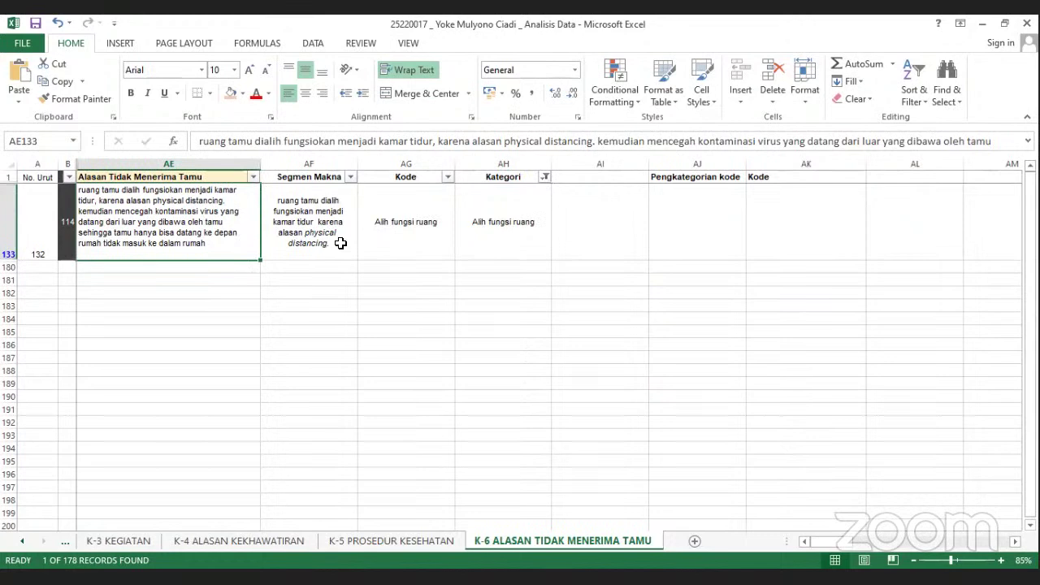
{"action": "left_click", "coordinate": [406, 223]}
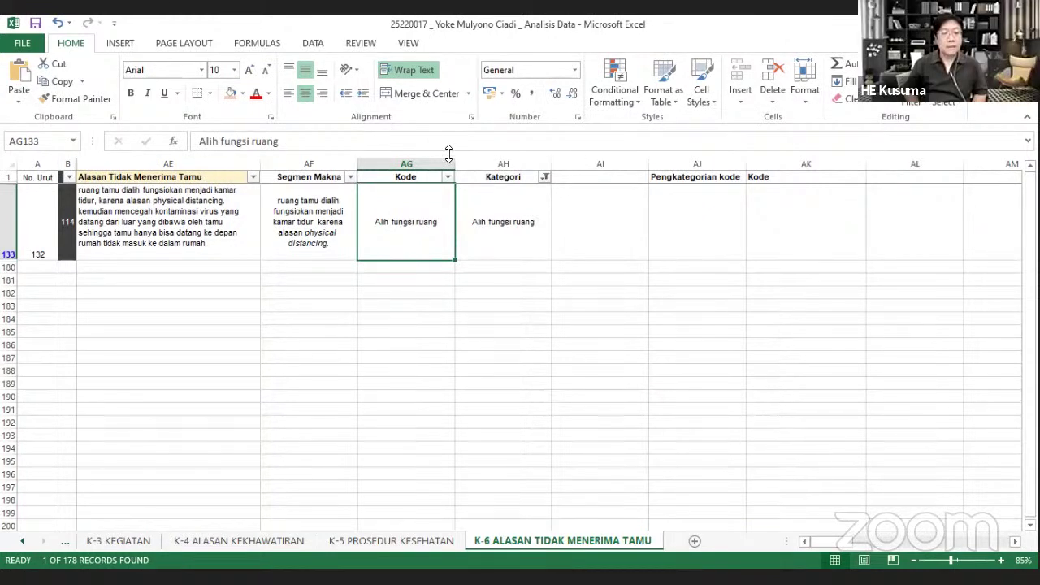
Reselect every category in the K-6 Kategori filter to show all rows
{"action": "left_click", "coordinate": [544, 177]}
{"action": "left_click", "coordinate": [610, 323]}
{"action": "left_click", "coordinate": [660, 468]}
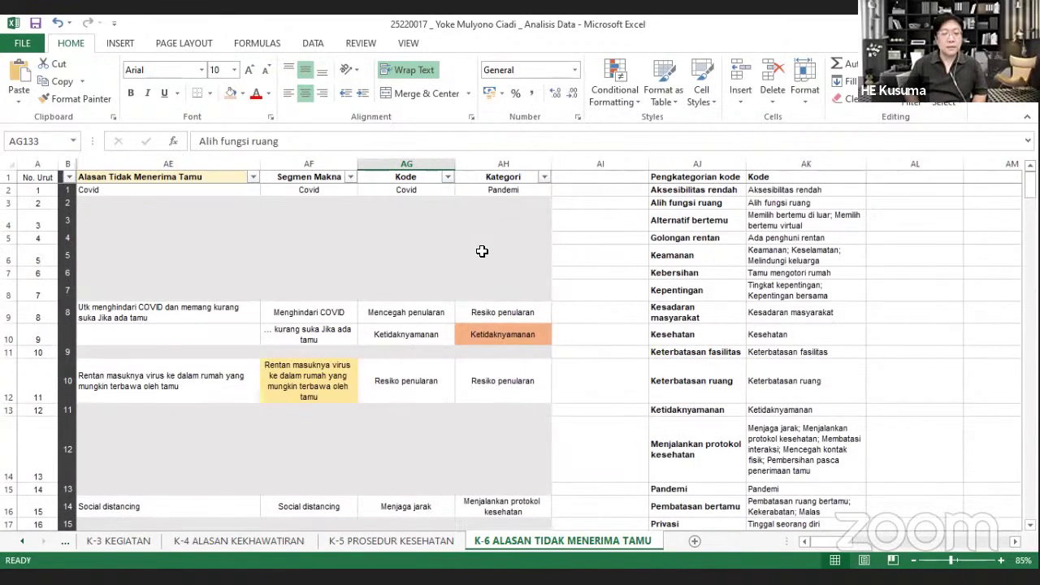
Try inserting a row between the Alih fungsi ruang and physical distancing segments at row 134, and undo the insertion
{"action": "scroll", "coordinate": [520, 293], "scroll_direction": "down", "scroll_amount": 15}
{"action": "scroll", "coordinate": [533, 299], "scroll_direction": "down", "scroll_amount": 13}
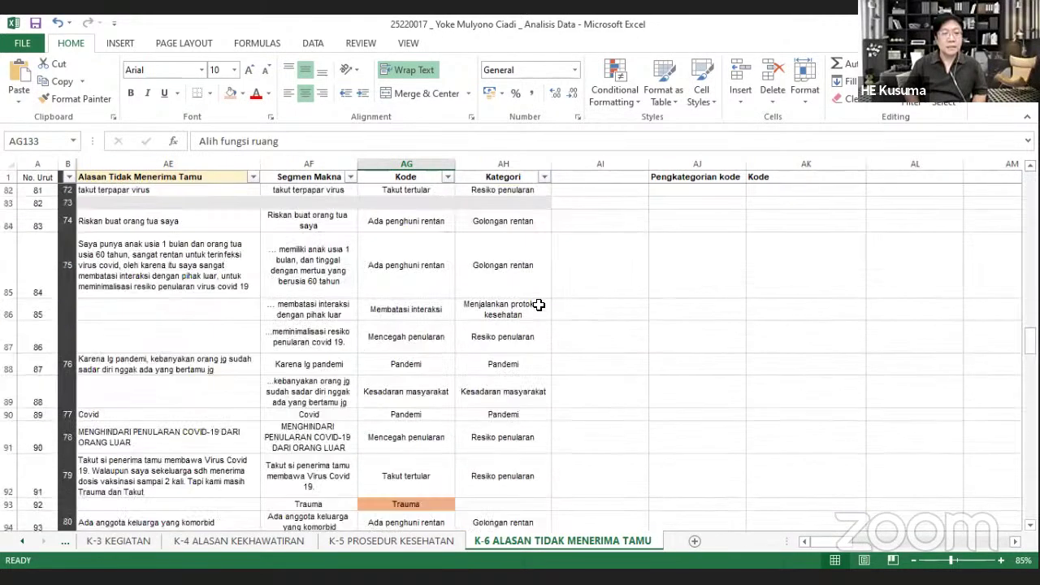
{"action": "scroll", "coordinate": [513, 352], "scroll_direction": "down", "scroll_amount": 8}
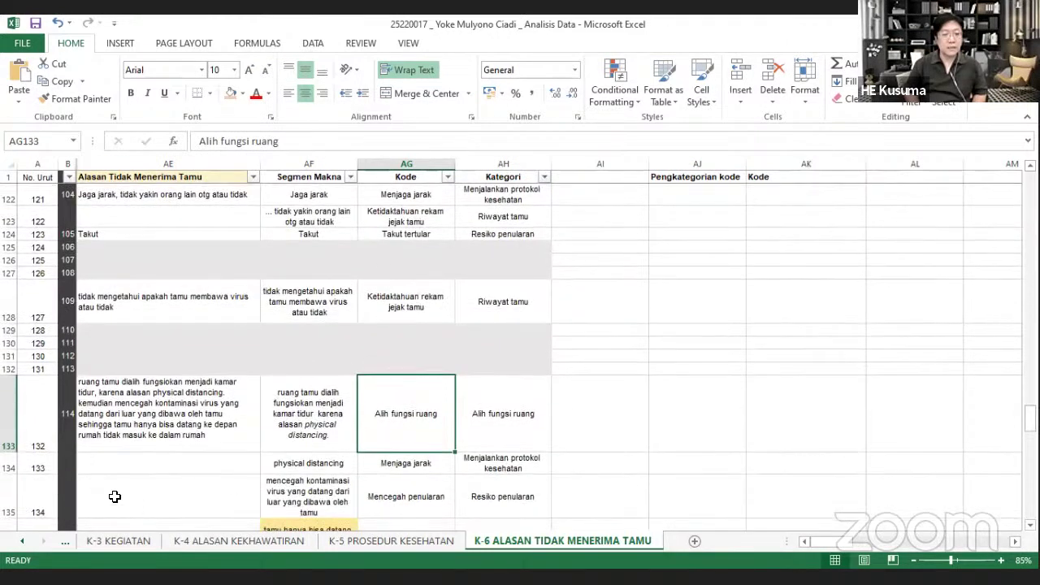
{"action": "left_click", "coordinate": [10, 465]}
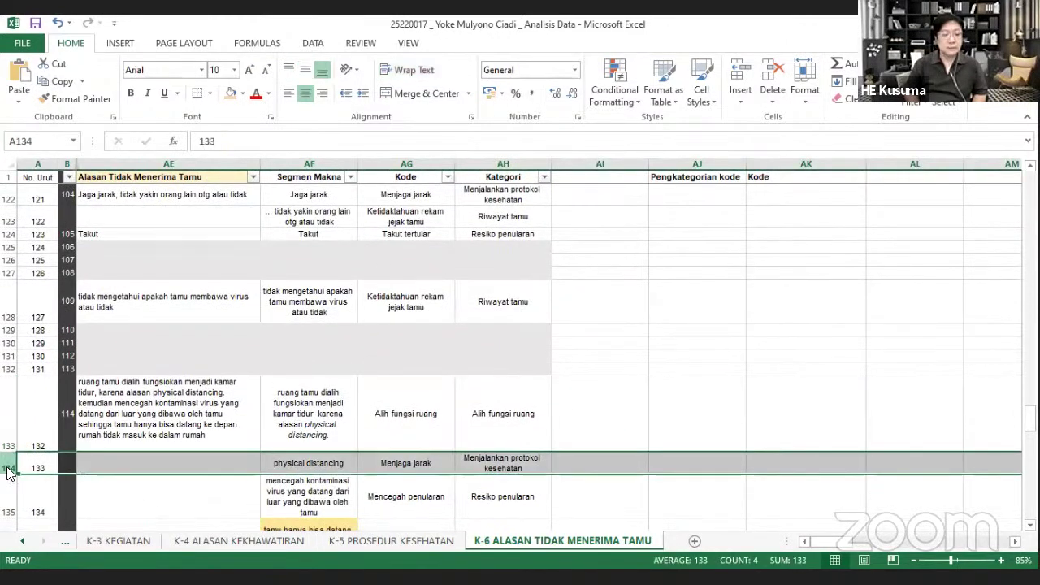
{"action": "key", "text": "ctrl+shift+plus"}
{"action": "key", "text": "ctrl+z"}
{"action": "left_click", "coordinate": [656, 336]}
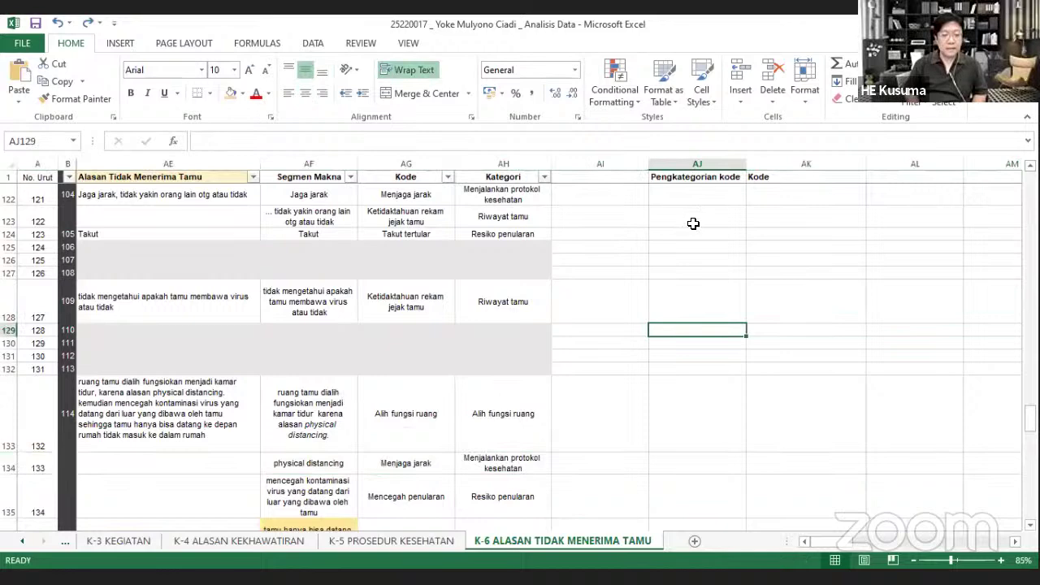
{"action": "left_click", "coordinate": [411, 403]}
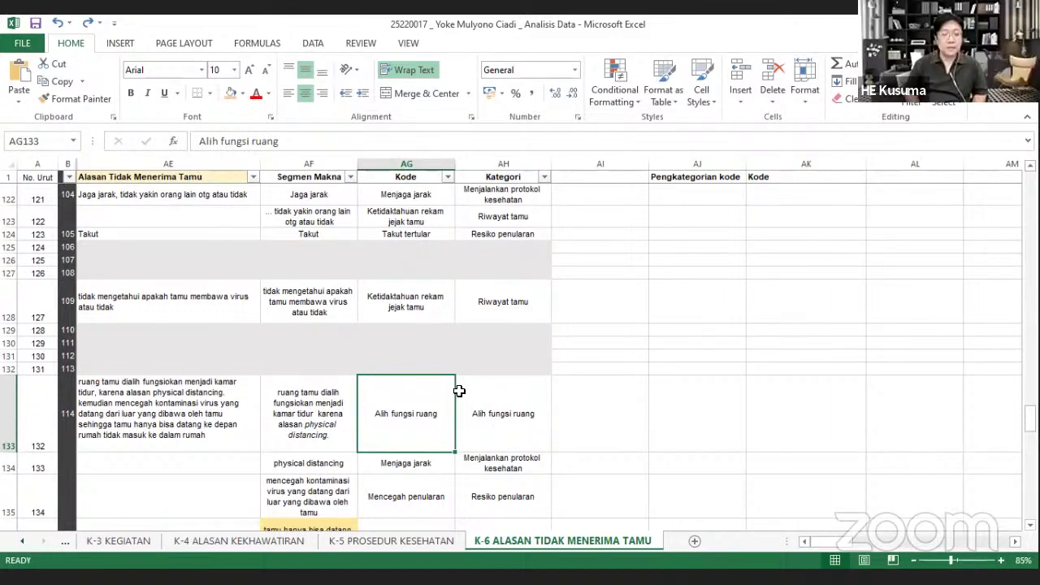
{"action": "type", "text": "Peryu"}
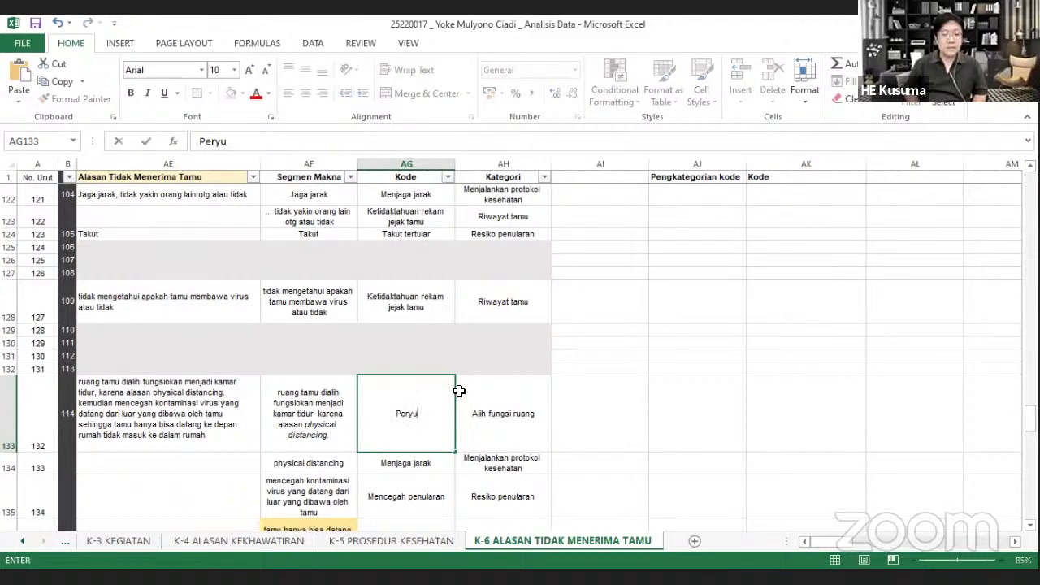
{"action": "key", "text": "ctrl+z"}
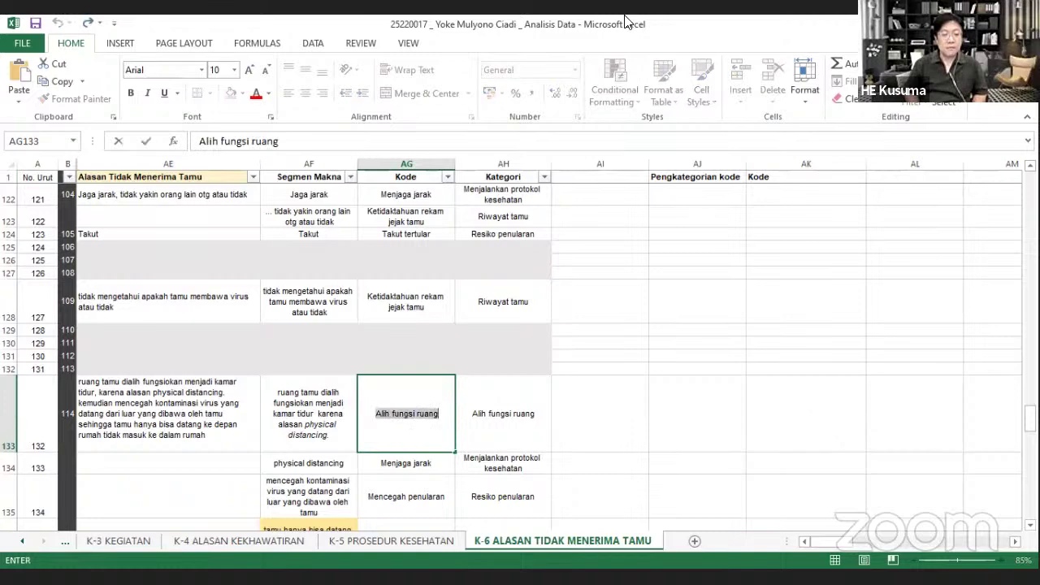
Review the Pengkategorian kode list on the K-6 sheet, comparing categories such as Alternatif bertemu, Golongan rentan and Keamanan with their codes
{"action": "left_click", "coordinate": [634, 230]}
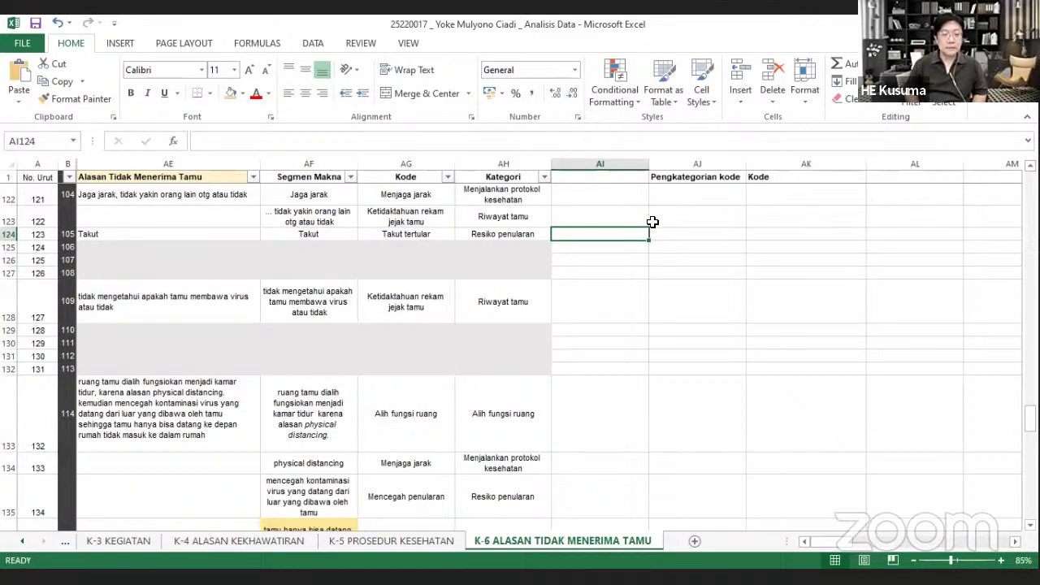
{"action": "scroll", "coordinate": [653, 222], "scroll_direction": "up", "scroll_amount": 15}
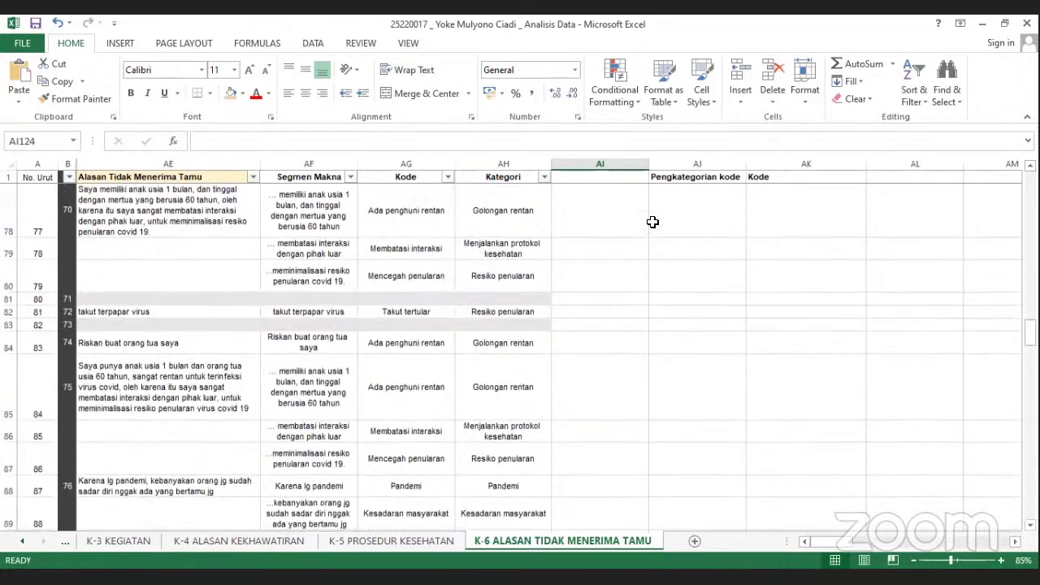
{"action": "scroll", "coordinate": [655, 221], "scroll_direction": "down", "scroll_amount": 12}
{"action": "scroll", "coordinate": [681, 228], "scroll_direction": "up", "scroll_amount": 16}
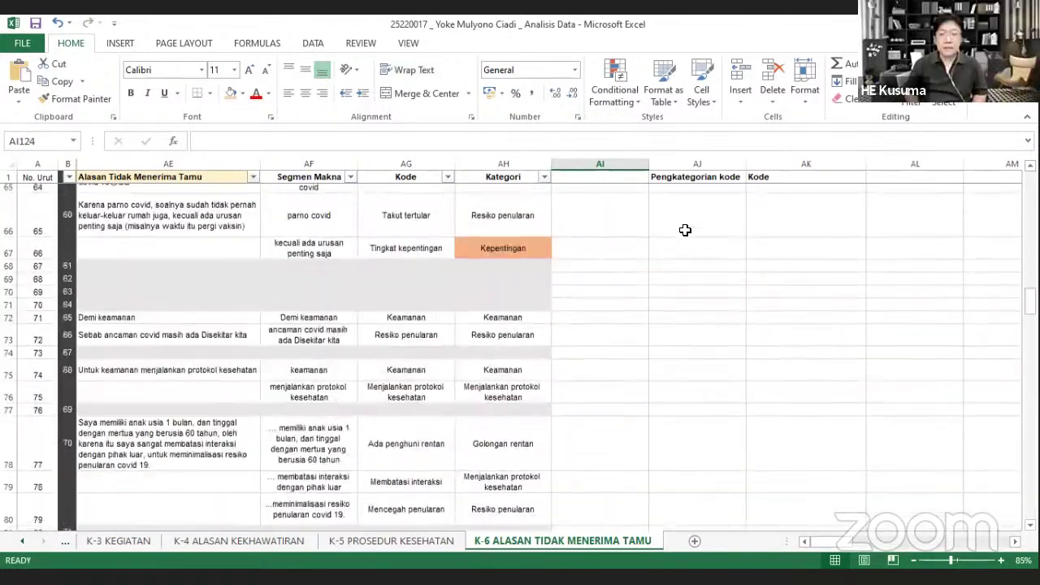
{"action": "scroll", "coordinate": [686, 230], "scroll_direction": "up", "scroll_amount": 20}
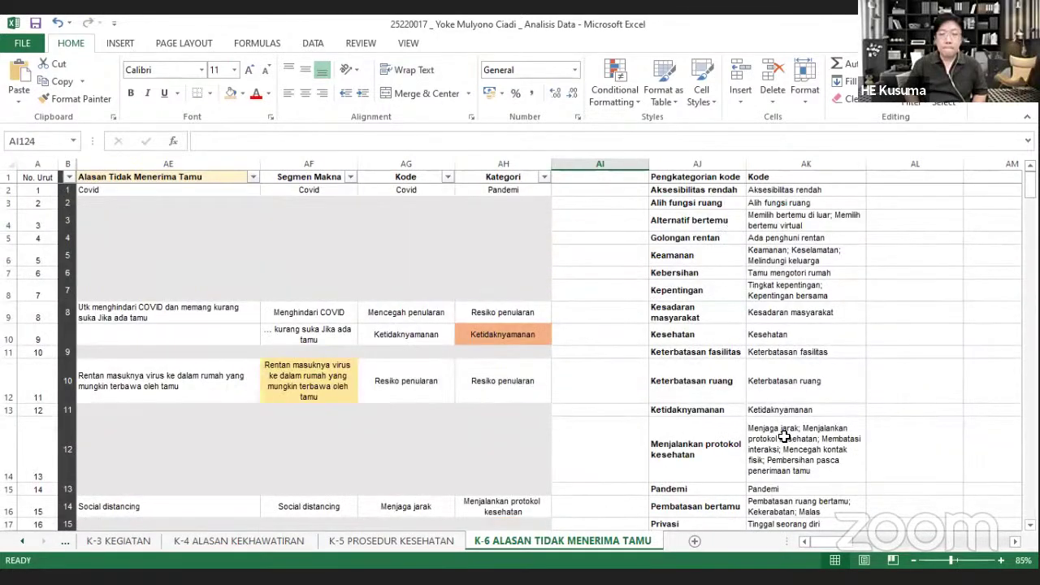
{"action": "left_click", "coordinate": [784, 437]}
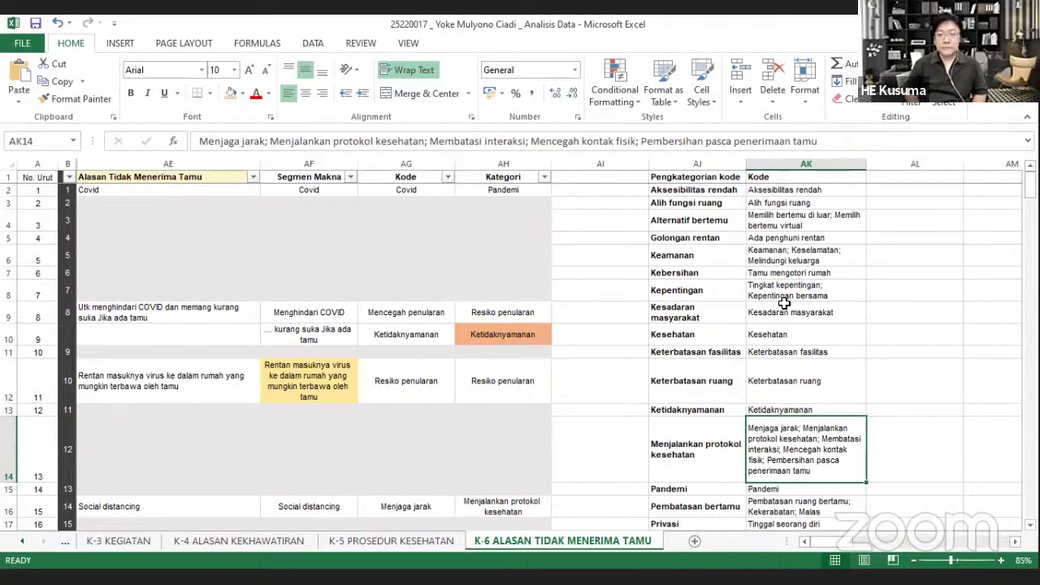
{"action": "left_click", "coordinate": [723, 222]}
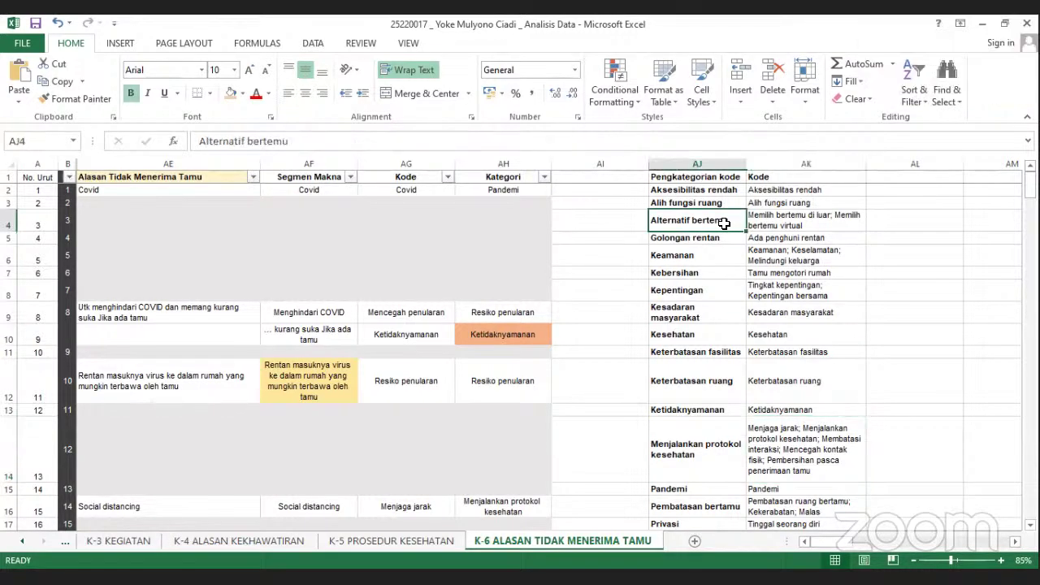
{"action": "left_click", "coordinate": [659, 237]}
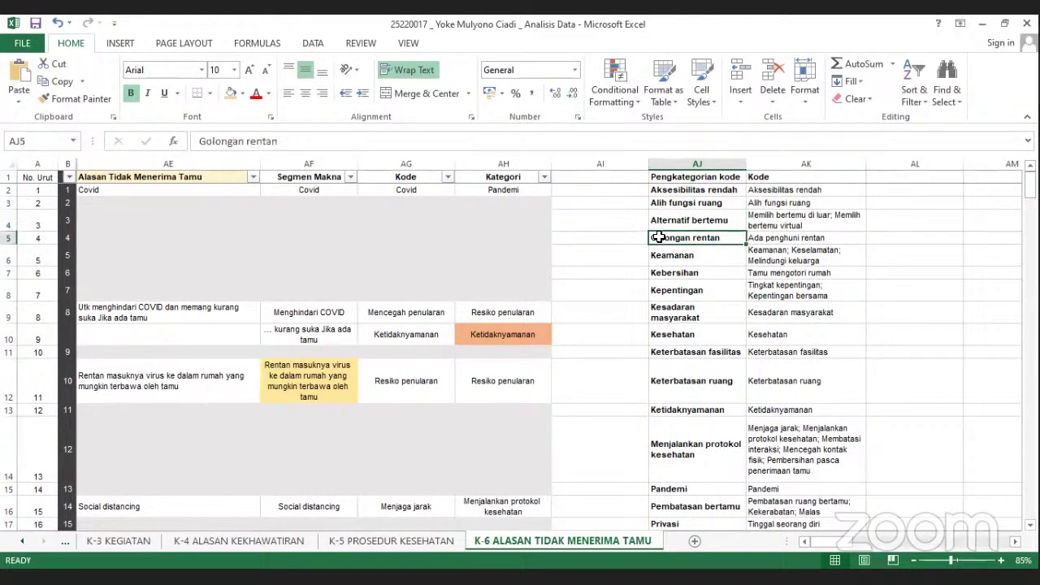
{"action": "left_click", "coordinate": [660, 254]}
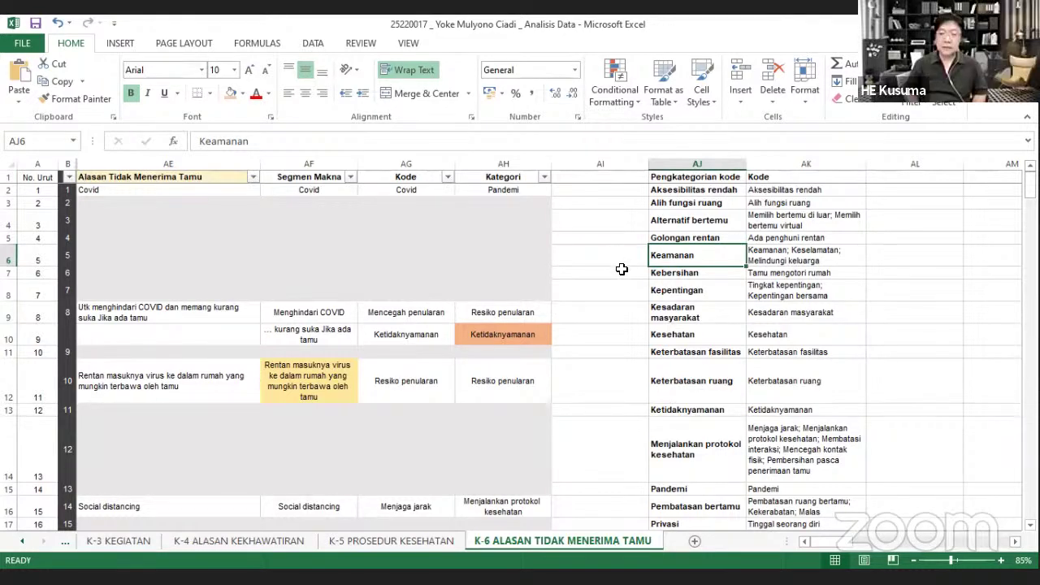
Filter the K-6 Kategori column to Kepentingan and examine the matching answers and codes
{"action": "left_click", "coordinate": [687, 290]}
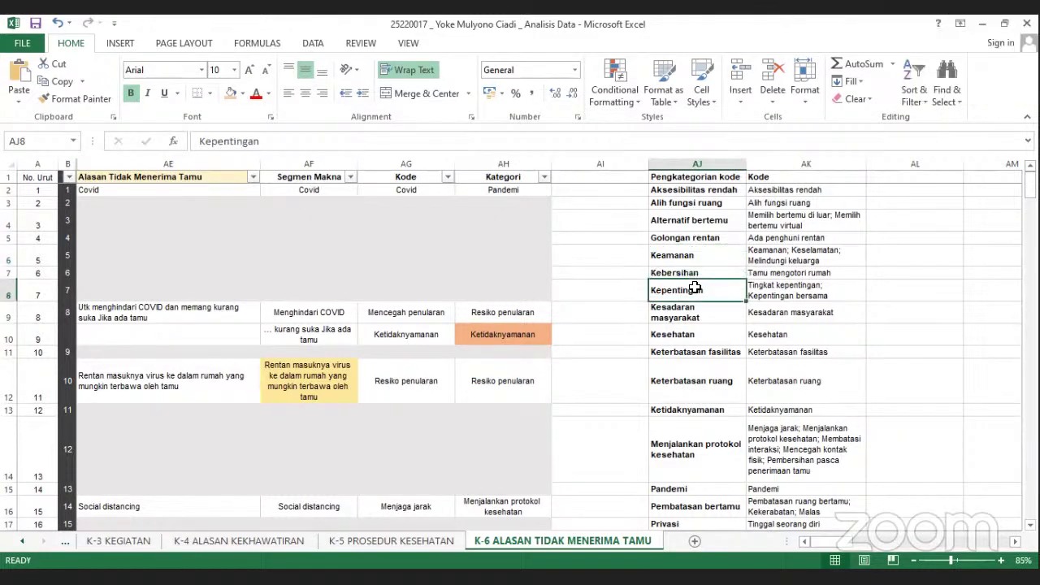
{"action": "left_click", "coordinate": [545, 178]}
{"action": "left_click", "coordinate": [584, 324]}
{"action": "left_click", "coordinate": [647, 411]}
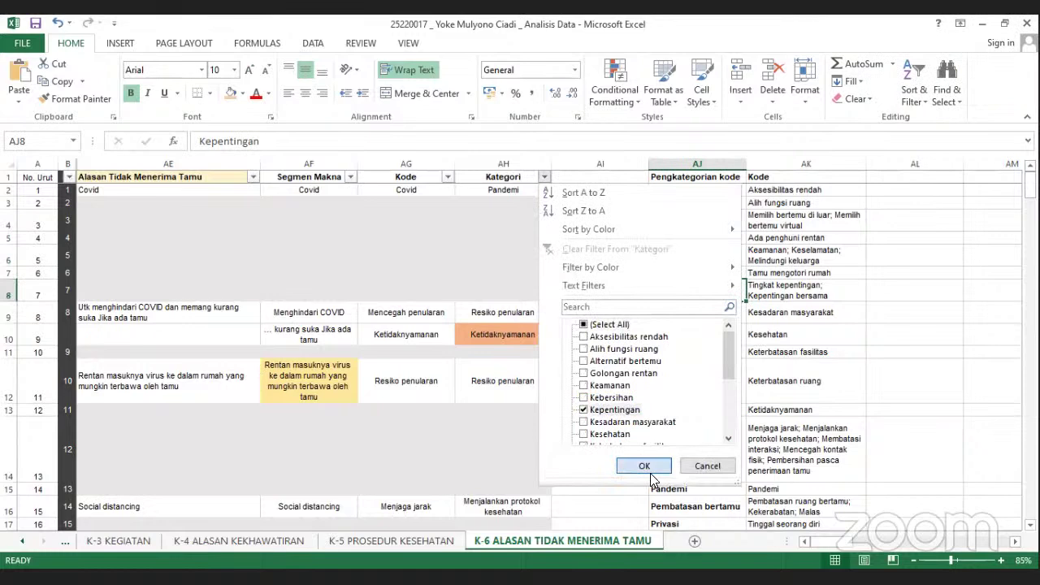
{"action": "left_click", "coordinate": [644, 466]}
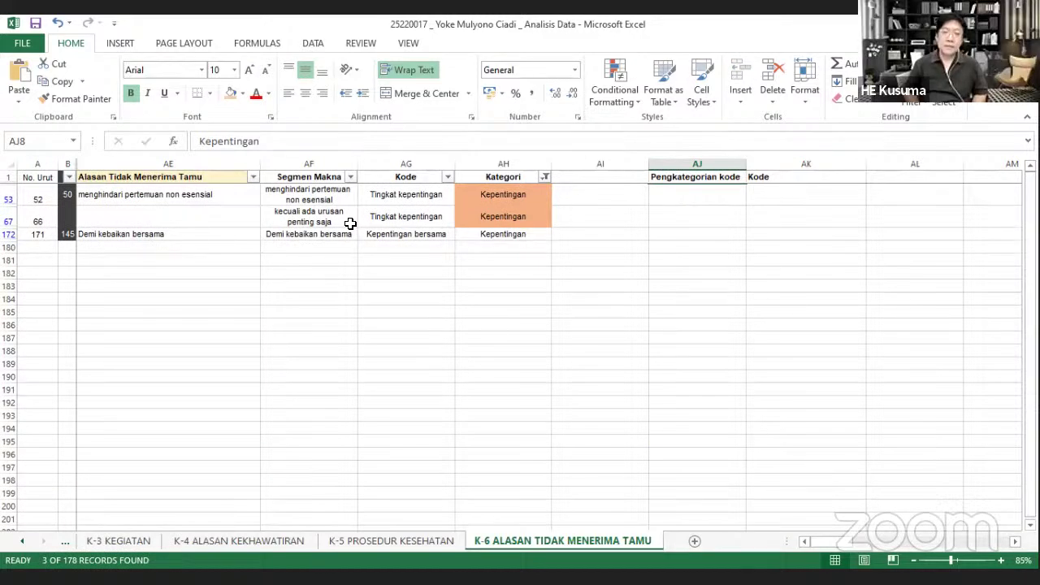
Reselect every category in the Kategori filter to show all rows after the Kepentingan check
{"action": "left_click", "coordinate": [546, 177]}
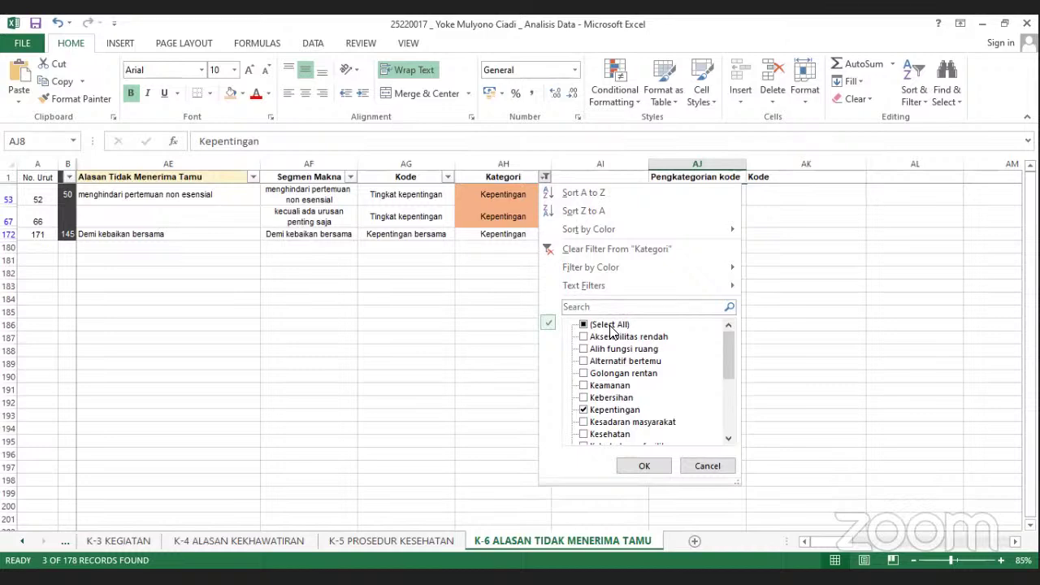
{"action": "left_click", "coordinate": [610, 327]}
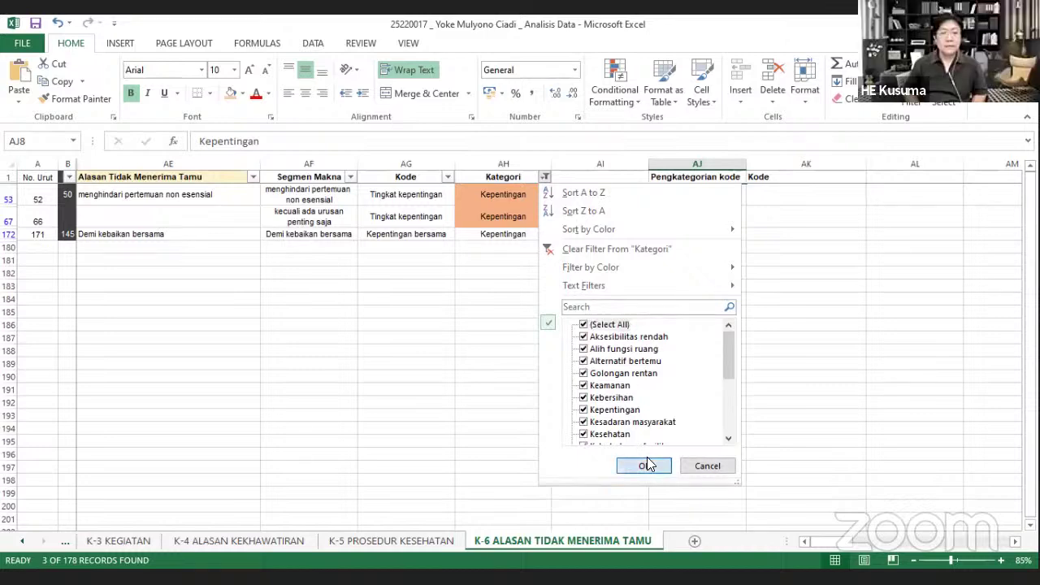
{"action": "left_click", "coordinate": [646, 465]}
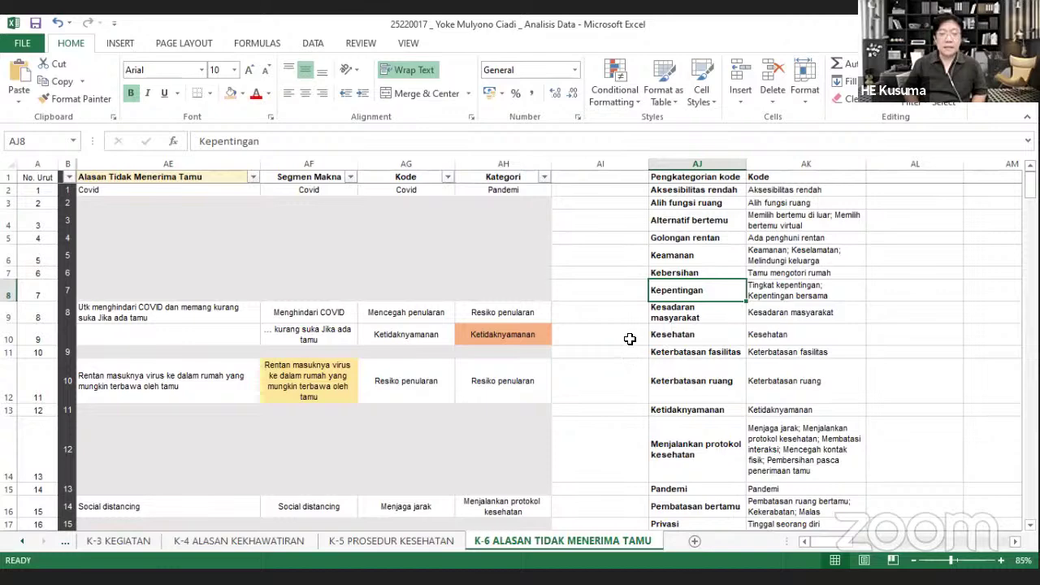
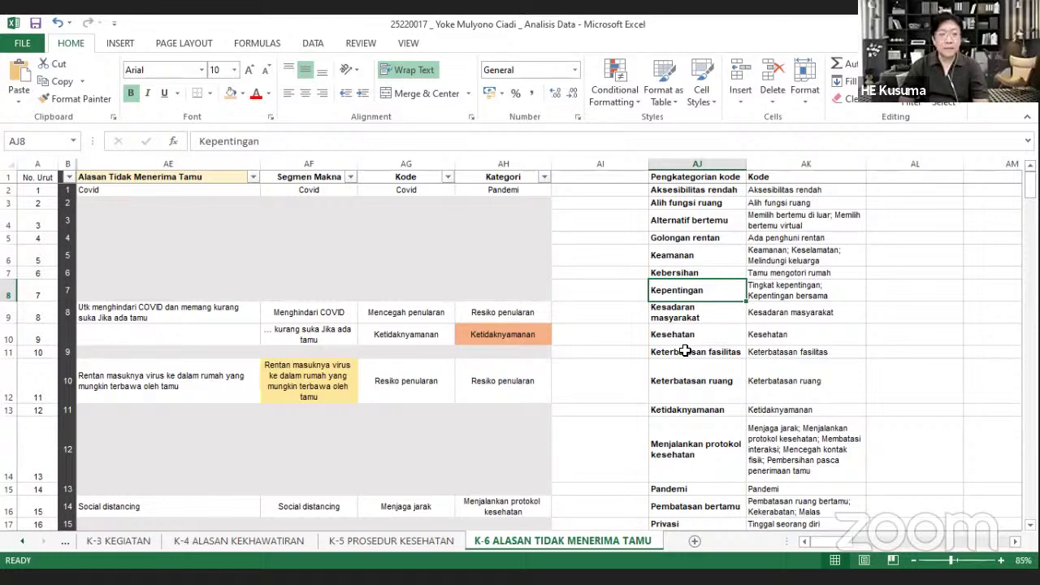
Filter the K-6 Kategori column to Golongan rentan and Keterbatasan fasilitas and examine the matching answers
{"action": "left_click", "coordinate": [685, 350], "text": "shift"}
{"action": "left_click", "coordinate": [685, 360]}
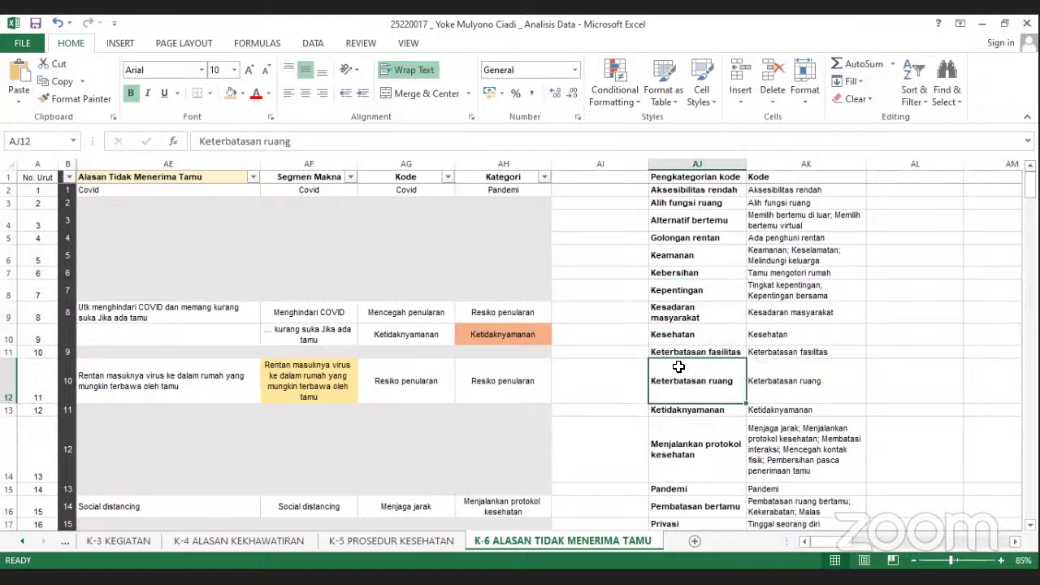
{"action": "left_click", "coordinate": [685, 350]}
{"action": "left_click", "coordinate": [680, 365]}
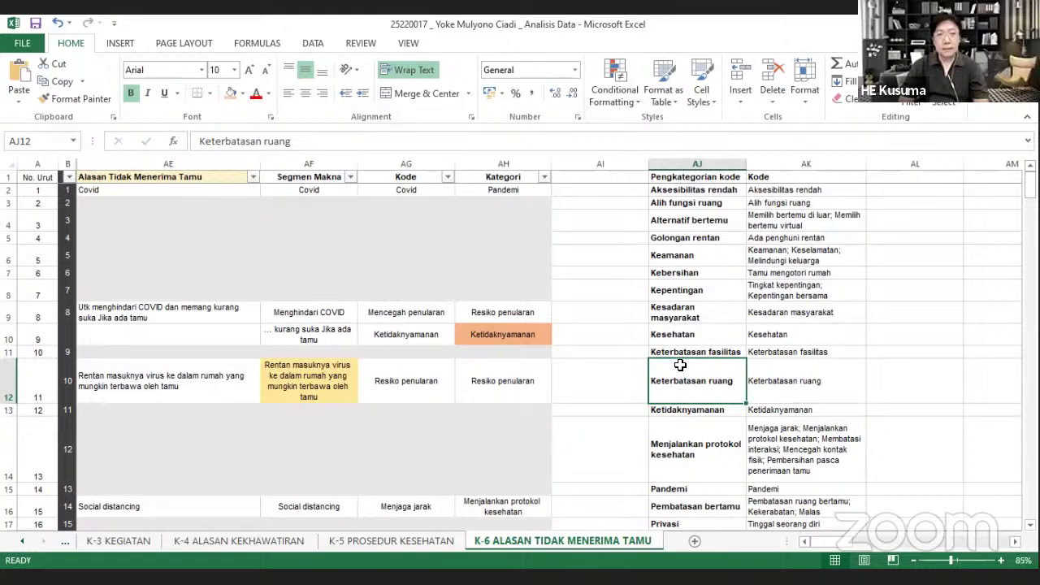
{"action": "left_click", "coordinate": [544, 176]}
{"action": "left_click", "coordinate": [610, 324]}
{"action": "left_click", "coordinate": [612, 373]}
{"action": "left_click_drag", "start_coordinate": [727, 349], "coordinate": [718, 416]}
{"action": "left_click", "coordinate": [636, 327]}
{"action": "scroll", "coordinate": [685, 358], "scroll_direction": "up", "scroll_amount": 2}
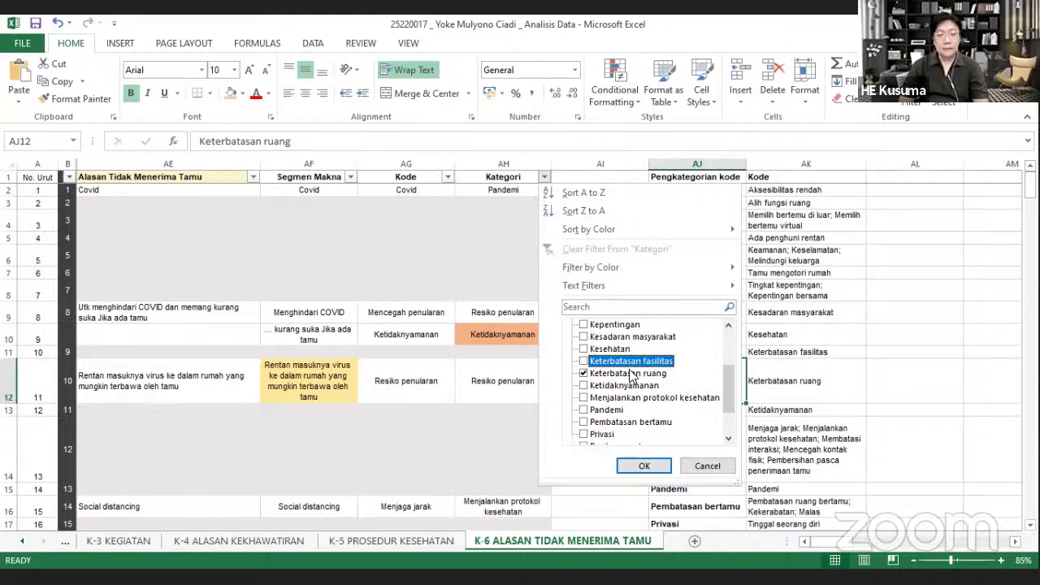
{"action": "left_click", "coordinate": [633, 373]}
{"action": "left_click", "coordinate": [630, 361]}
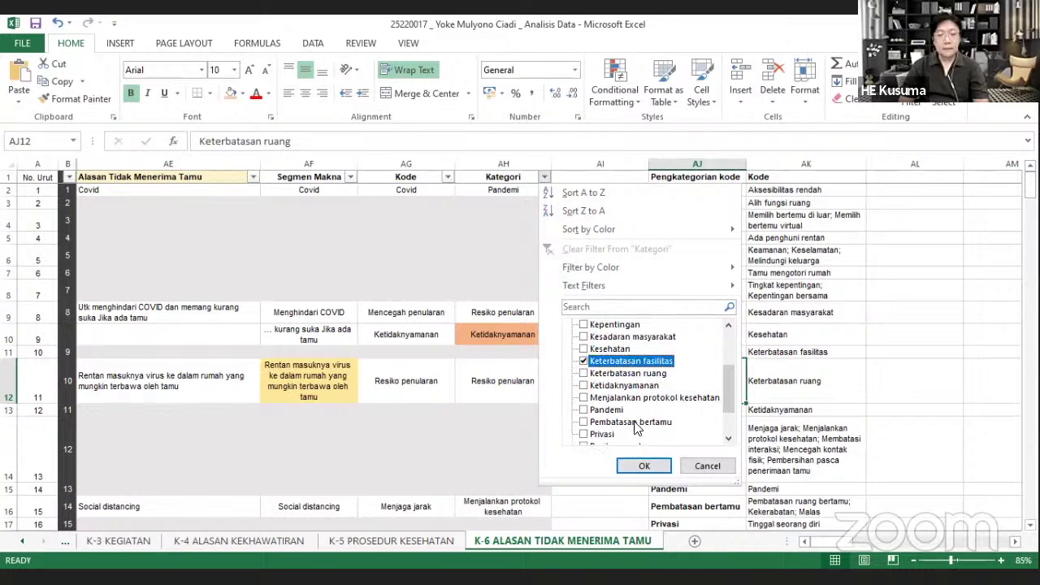
{"action": "left_click", "coordinate": [642, 466]}
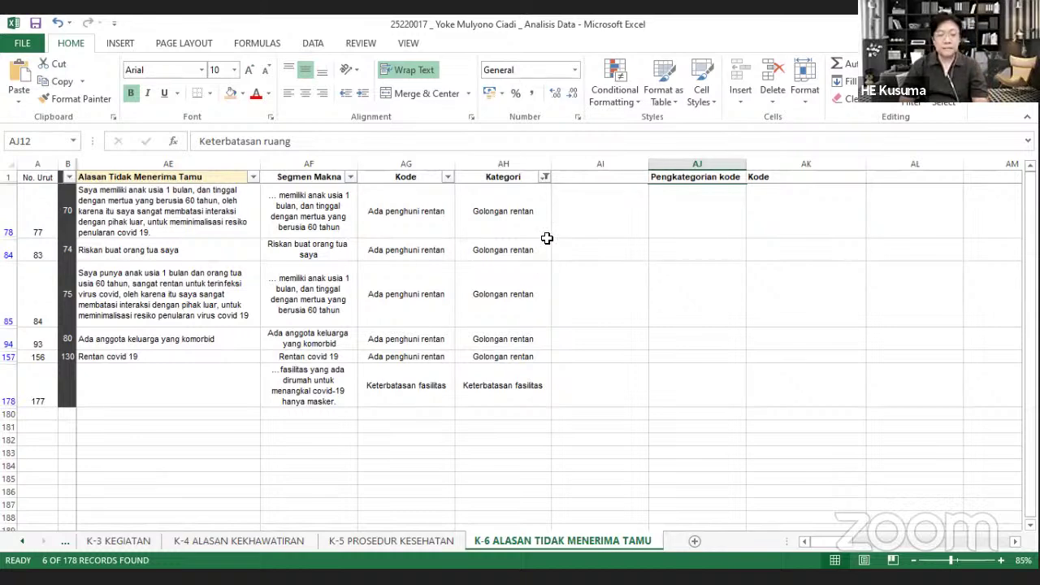
Remove the Golongan rentan and Keterbatasan fasilitas filter by selecting all Kategori values
{"action": "left_click", "coordinate": [545, 176]}
{"action": "left_click", "coordinate": [584, 324]}
{"action": "left_click", "coordinate": [644, 468]}
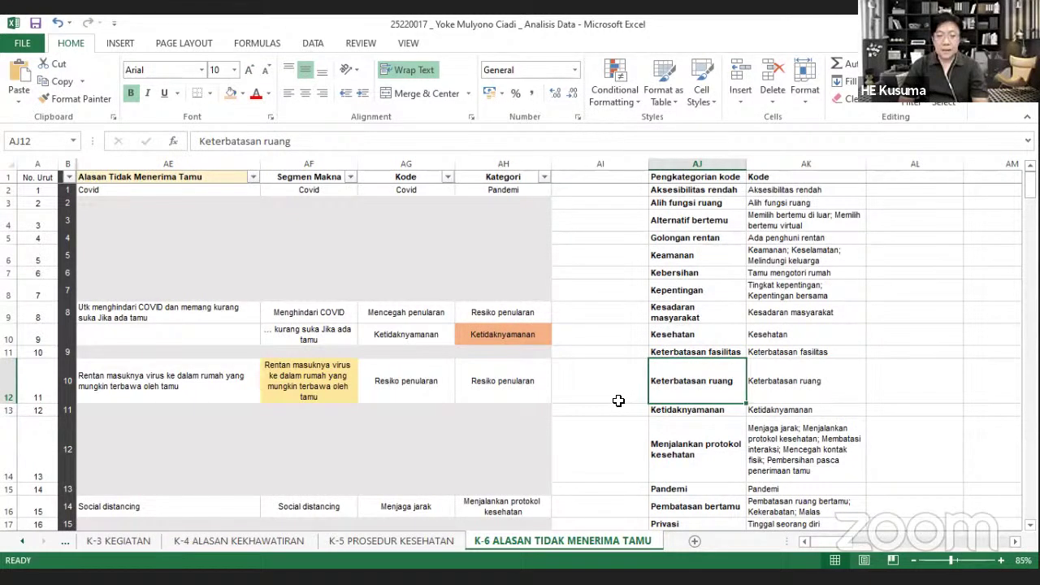
Filter the K-6 Kategori column to Ketidaknyamanan only and examine the matching answer segment and code
{"action": "scroll", "coordinate": [625, 382], "scroll_direction": "down", "scroll_amount": 2}
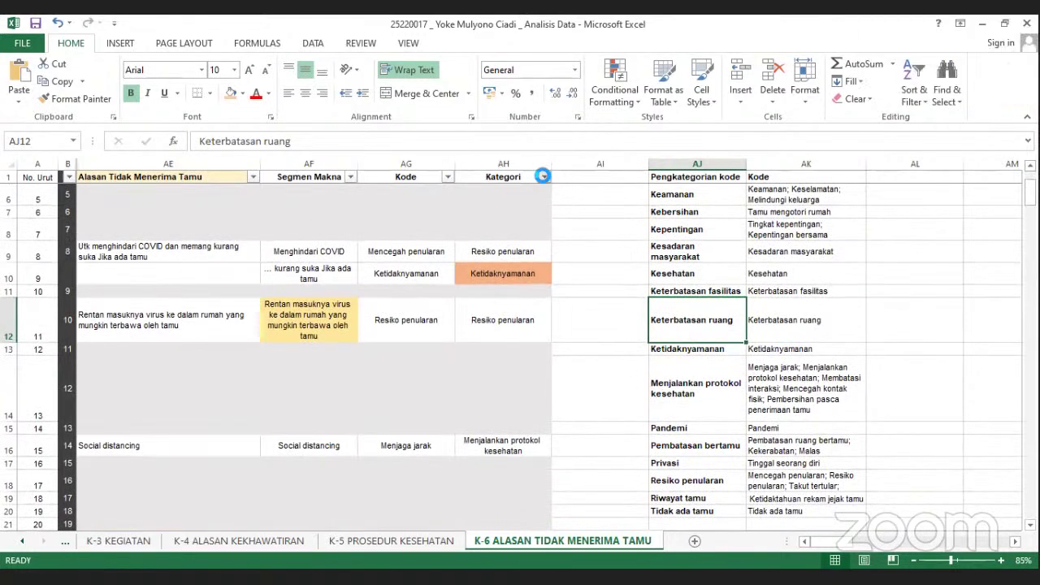
{"action": "left_click", "coordinate": [543, 177]}
{"action": "left_click", "coordinate": [614, 326]}
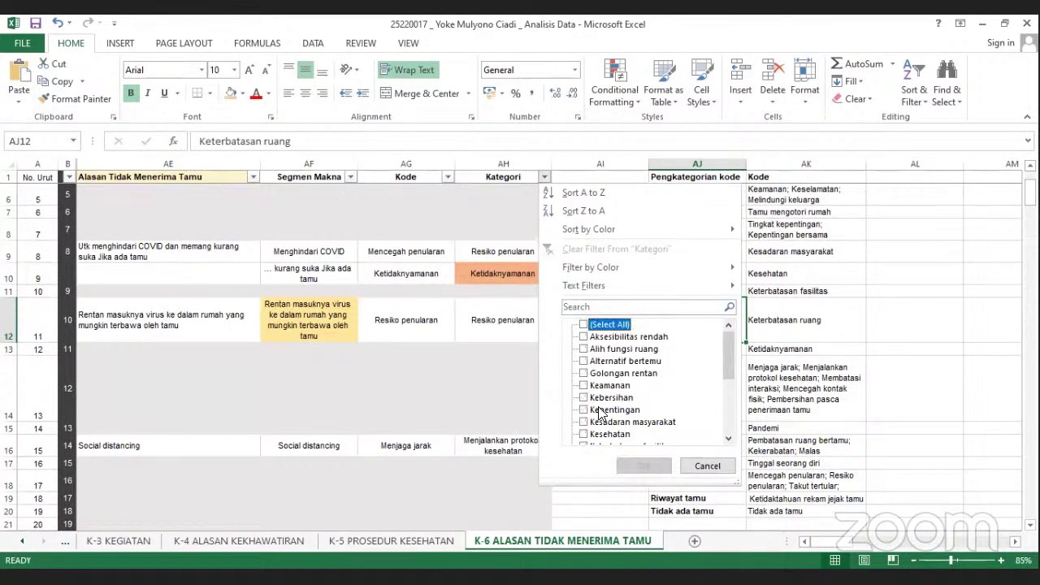
{"action": "scroll", "coordinate": [616, 412], "scroll_direction": "down", "scroll_amount": 2}
{"action": "scroll", "coordinate": [623, 395], "scroll_direction": "down", "scroll_amount": 1}
{"action": "left_click", "coordinate": [640, 325]}
{"action": "left_click", "coordinate": [641, 325]}
{"action": "left_click", "coordinate": [624, 336]}
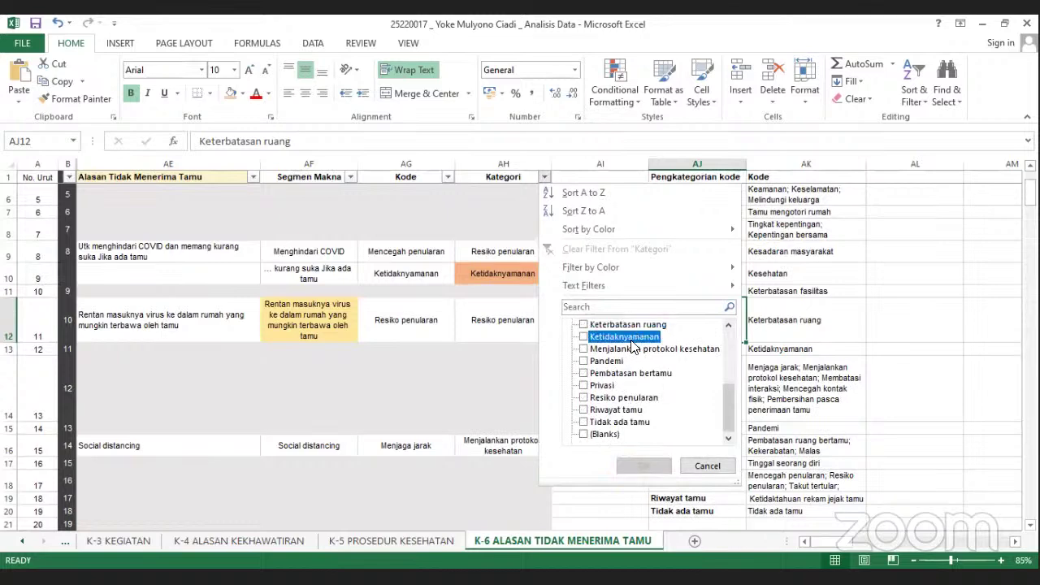
{"action": "left_click", "coordinate": [632, 465]}
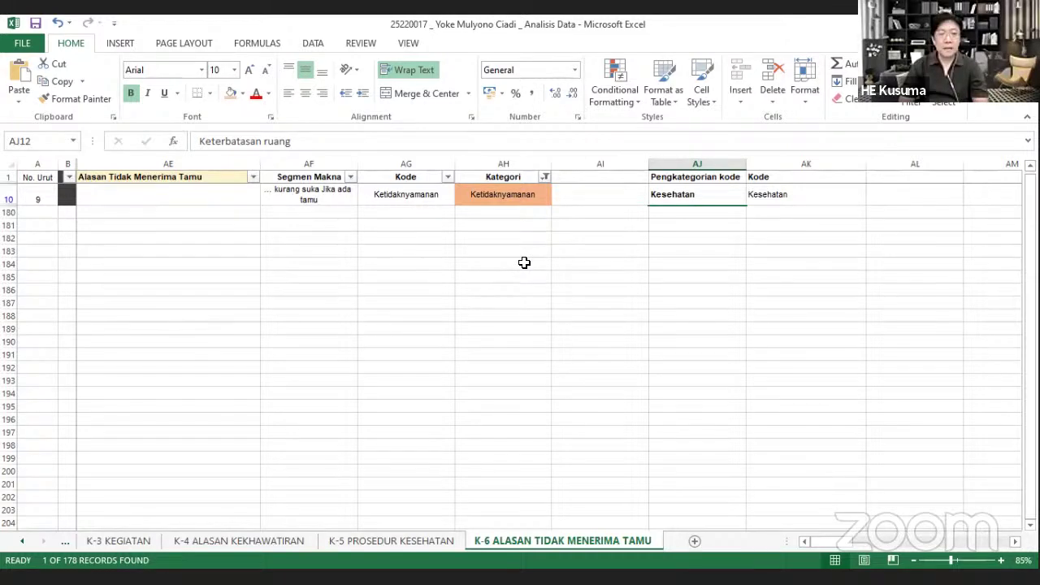
Show all Kategori values again and locate the category assigned to the Males answer in row 146
{"action": "left_click", "coordinate": [546, 177]}
{"action": "left_click", "coordinate": [584, 324]}
{"action": "left_click", "coordinate": [635, 464]}
{"action": "scroll", "coordinate": [551, 400], "scroll_direction": "down", "scroll_amount": 20}
{"action": "scroll", "coordinate": [562, 389], "scroll_direction": "down", "scroll_amount": 20}
{"action": "scroll", "coordinate": [567, 389], "scroll_direction": "down", "scroll_amount": 8}
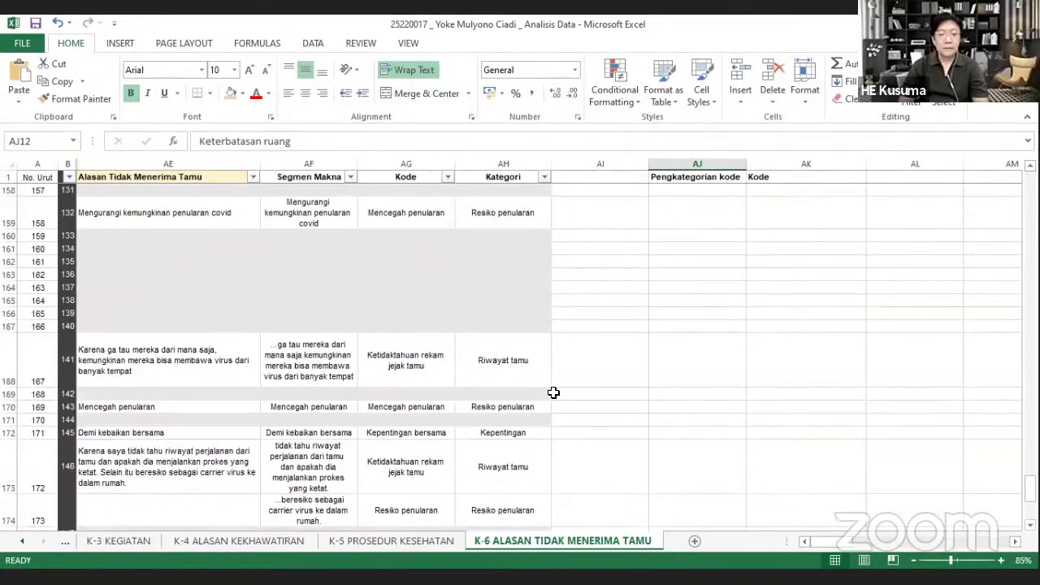
{"action": "scroll", "coordinate": [554, 393], "scroll_direction": "up", "scroll_amount": 8}
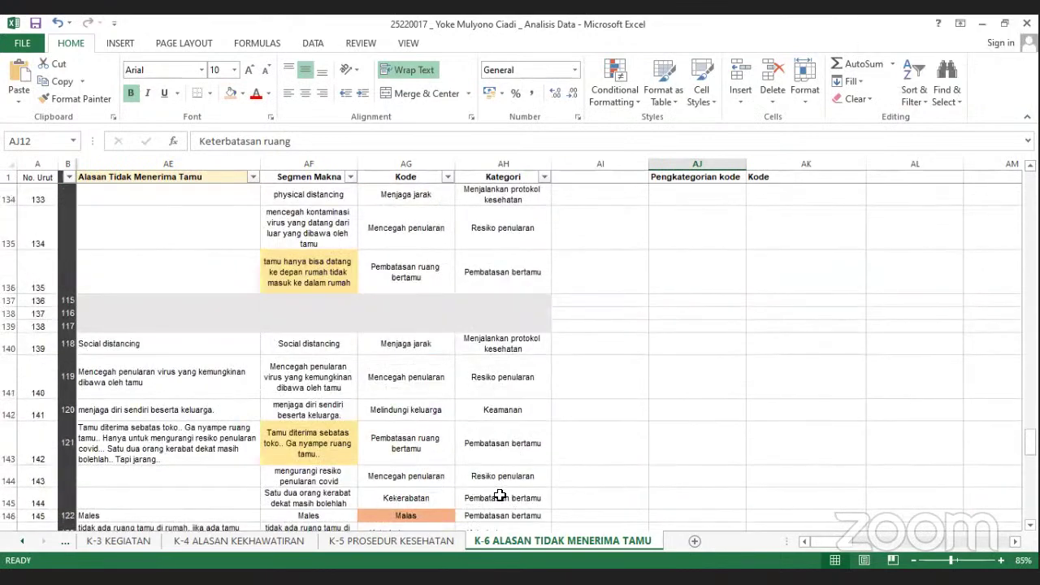
{"action": "left_click", "coordinate": [524, 515]}
{"action": "scroll", "coordinate": [569, 430], "scroll_direction": "down", "scroll_amount": 2}
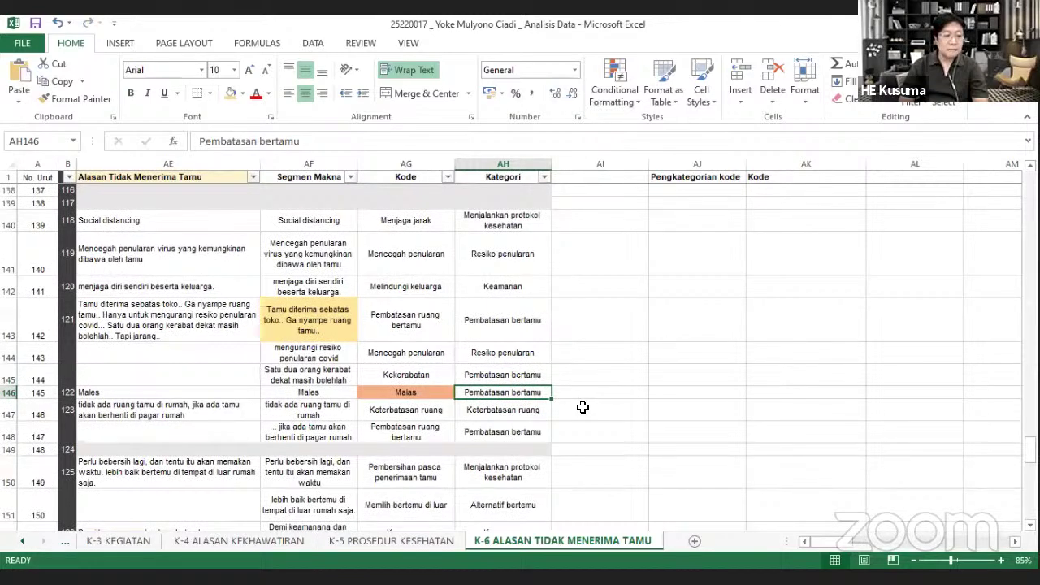
Filter the Kategori column to Ketidaknyamanan again to compare its segment with the Males answer
{"action": "left_click", "coordinate": [546, 178]}
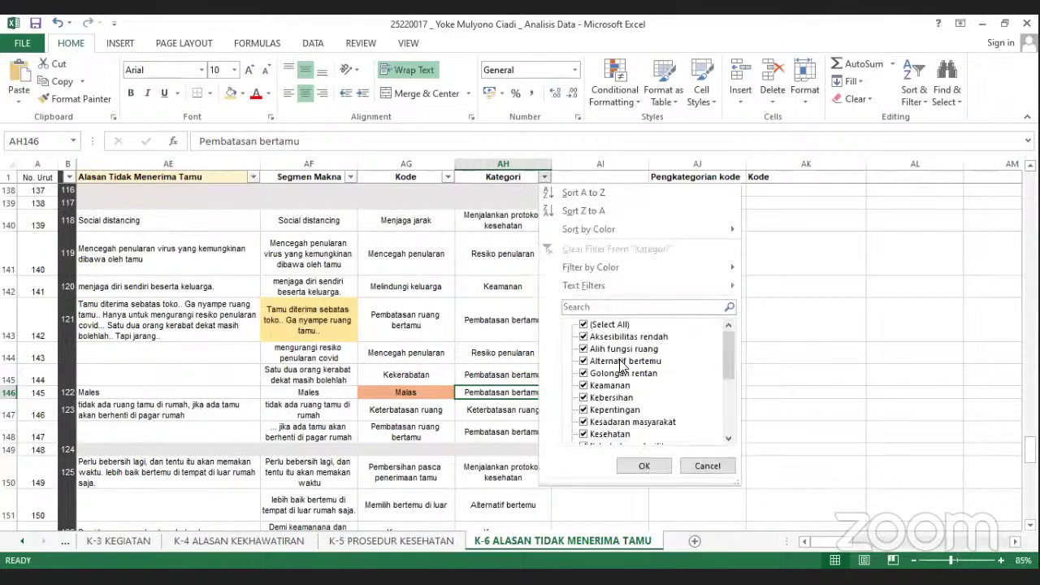
{"action": "left_click", "coordinate": [612, 325]}
{"action": "scroll", "coordinate": [618, 387], "scroll_direction": "down", "scroll_amount": 2}
{"action": "scroll", "coordinate": [614, 374], "scroll_direction": "up", "scroll_amount": 2}
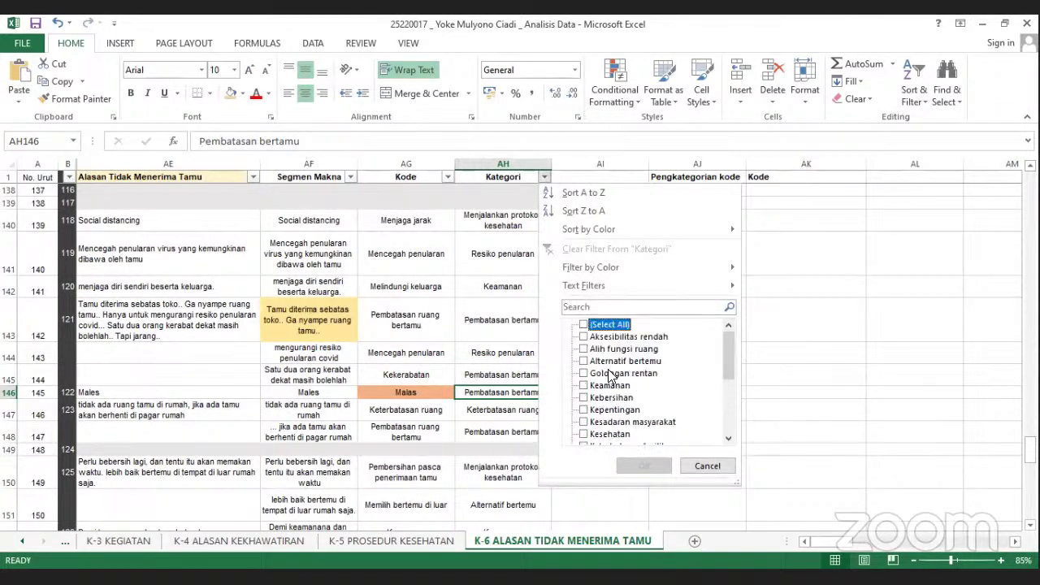
{"action": "scroll", "coordinate": [622, 407], "scroll_direction": "down", "scroll_amount": 2}
{"action": "left_click", "coordinate": [626, 423]}
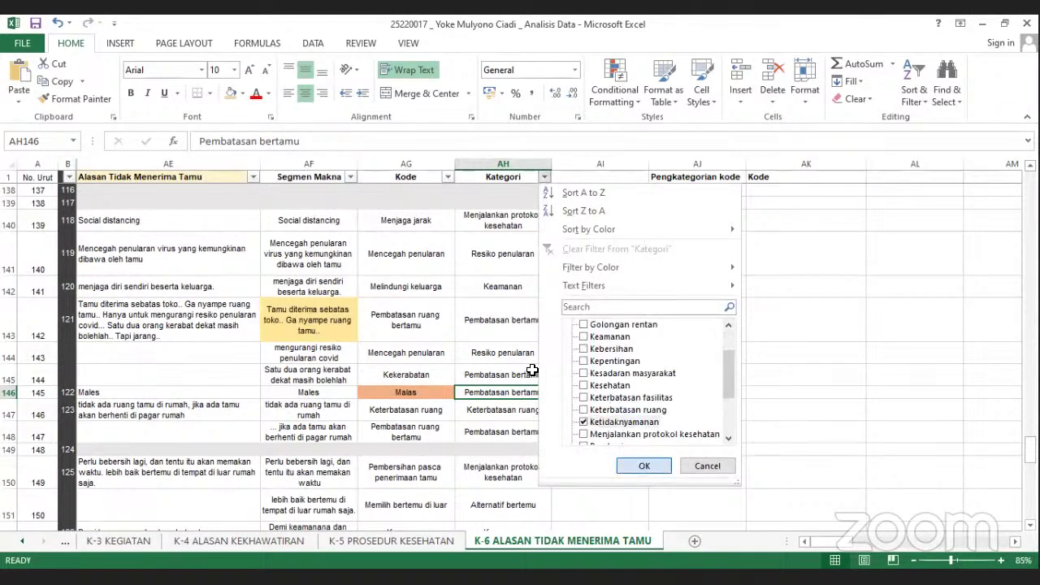
{"action": "left_click", "coordinate": [646, 466]}
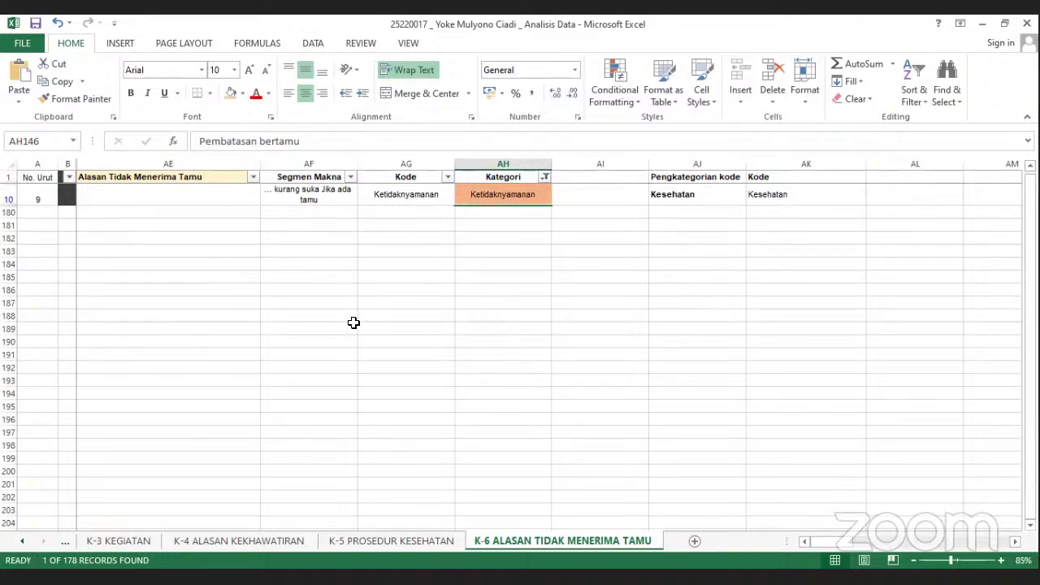
Remove the Ketidaknyamanan filter from the Kategori column so that all category values are selected
{"action": "left_click", "coordinate": [423, 288]}
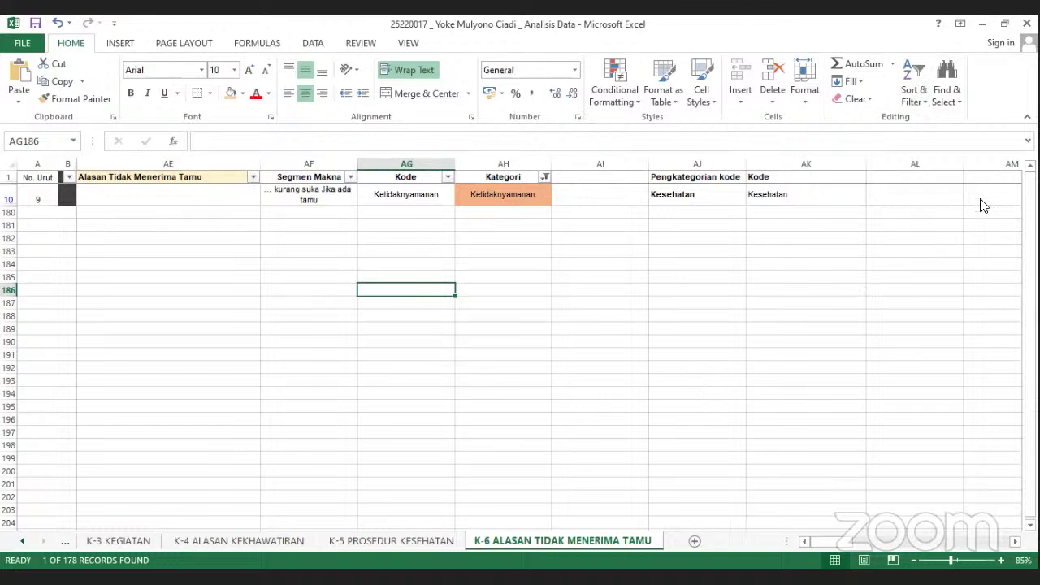
{"action": "left_click", "coordinate": [594, 310]}
{"action": "left_click", "coordinate": [610, 277]}
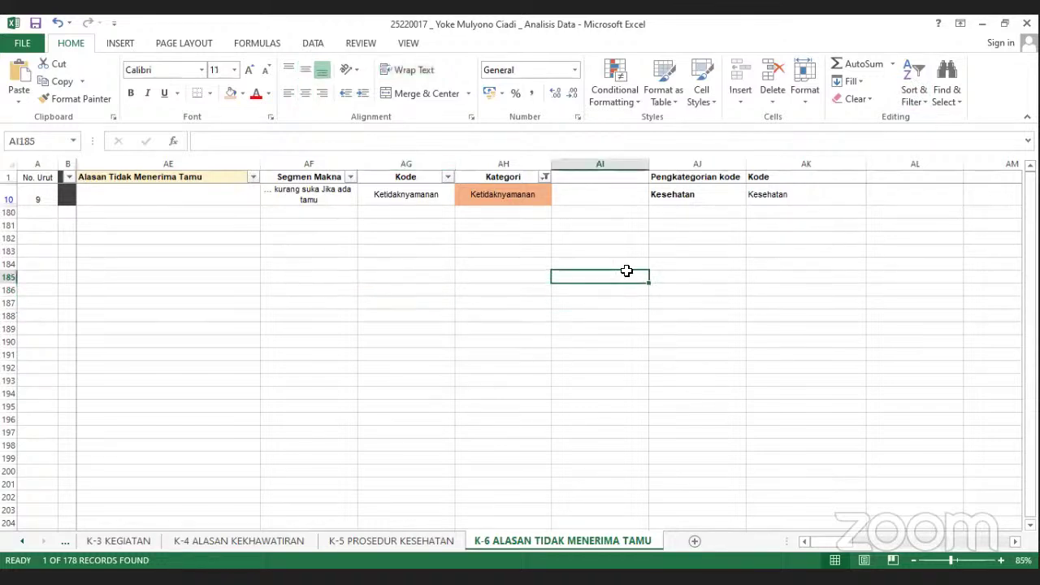
{"action": "left_click", "coordinate": [544, 177]}
{"action": "left_click", "coordinate": [598, 324]}
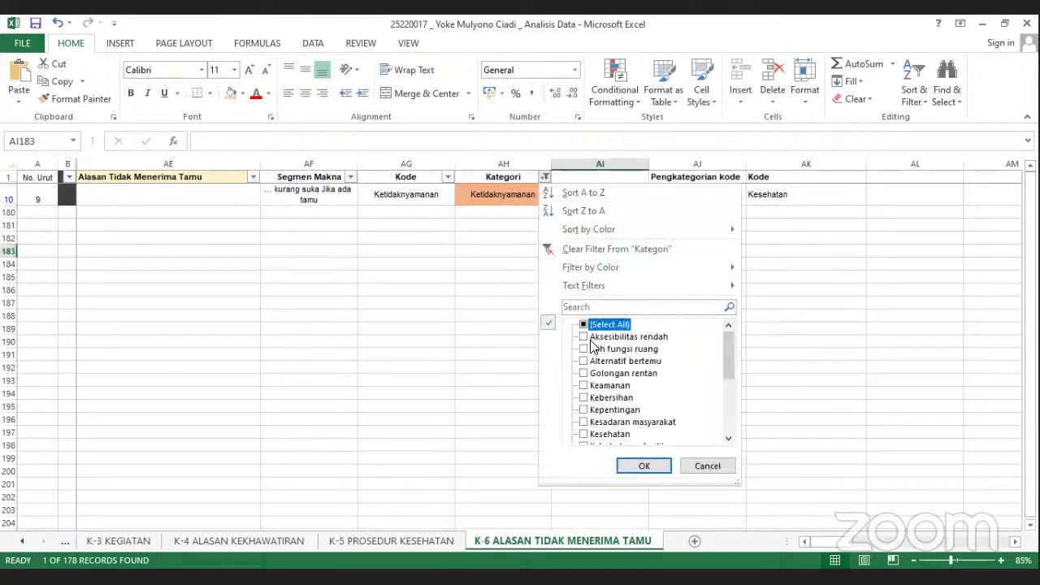
{"action": "left_click", "coordinate": [644, 467]}
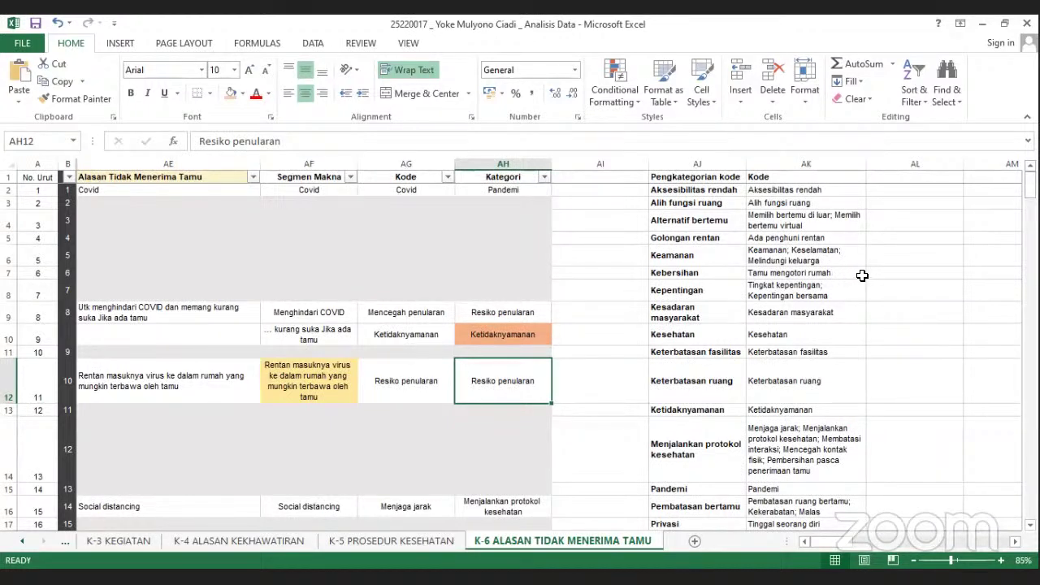
Fill the Pandemi category and its code in the Pengkategorian kode table with light orange
{"action": "scroll", "coordinate": [863, 276], "scroll_direction": "down", "scroll_amount": 2}
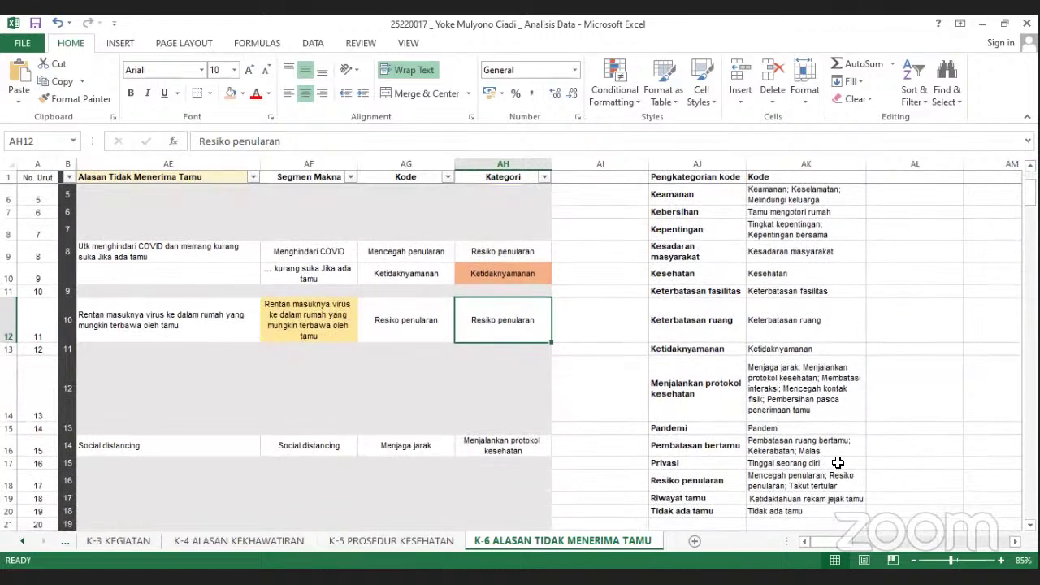
{"action": "left_click_drag", "start_coordinate": [707, 429], "coordinate": [772, 428]}
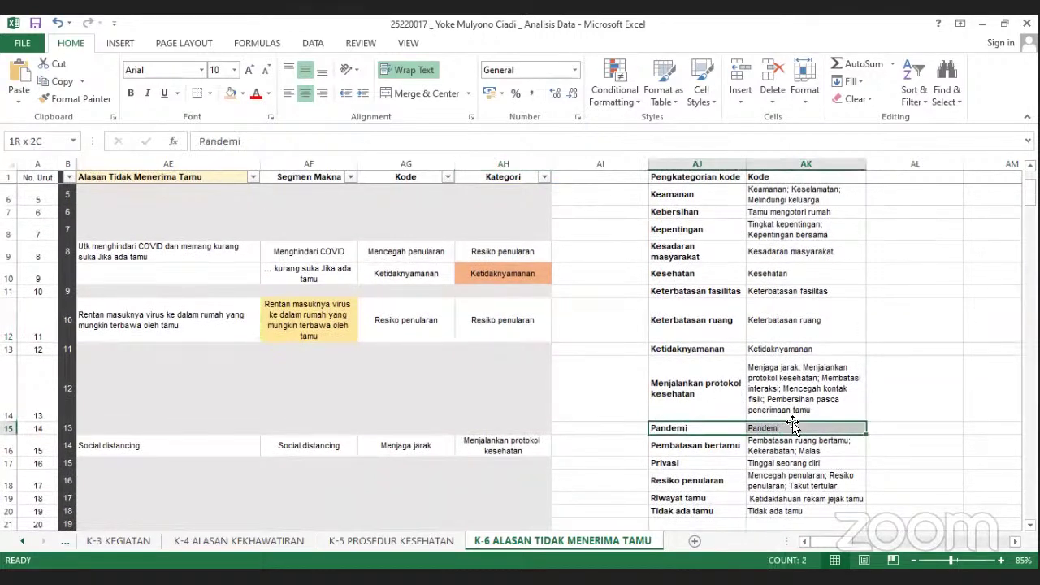
{"action": "left_click", "coordinate": [231, 93]}
{"action": "left_click", "coordinate": [669, 272]}
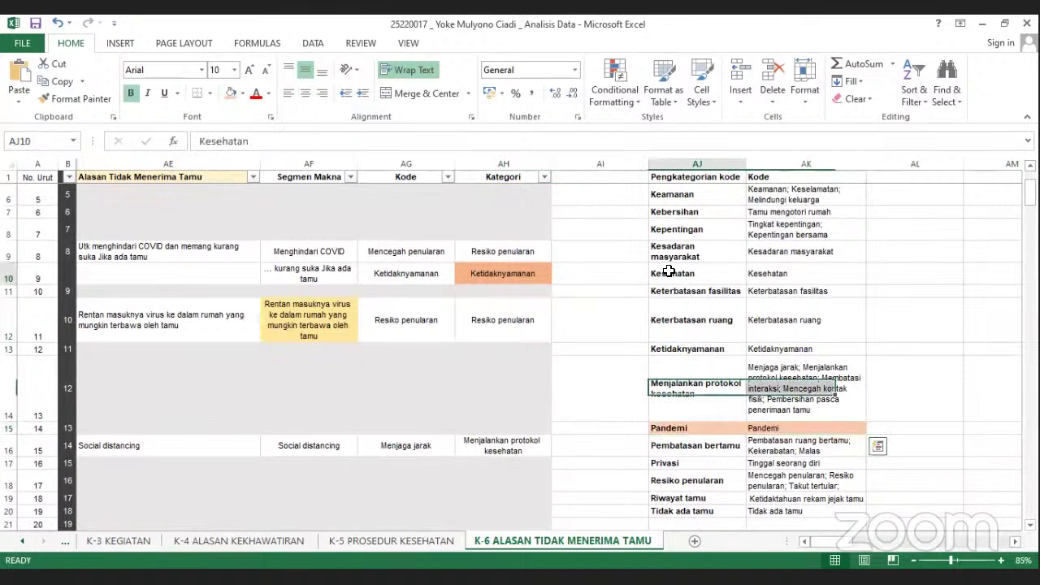
Append Pandemi to the codes listed for Resiko penularan in AK18 and fill that category row light orange
{"action": "double_click", "coordinate": [854, 485]}
{"action": "type", "text": "Pandemi"}
{"action": "key", "text": "BackSpace"}
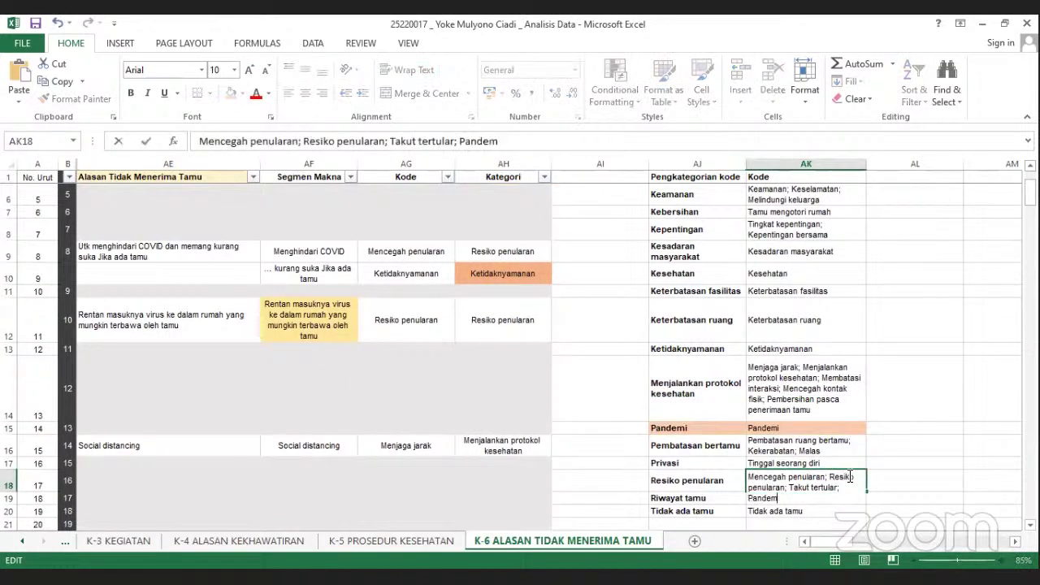
{"action": "type", "text": "i"}
{"action": "left_click", "coordinate": [878, 478]}
{"action": "left_click_drag", "start_coordinate": [732, 493], "coordinate": [744, 486]}
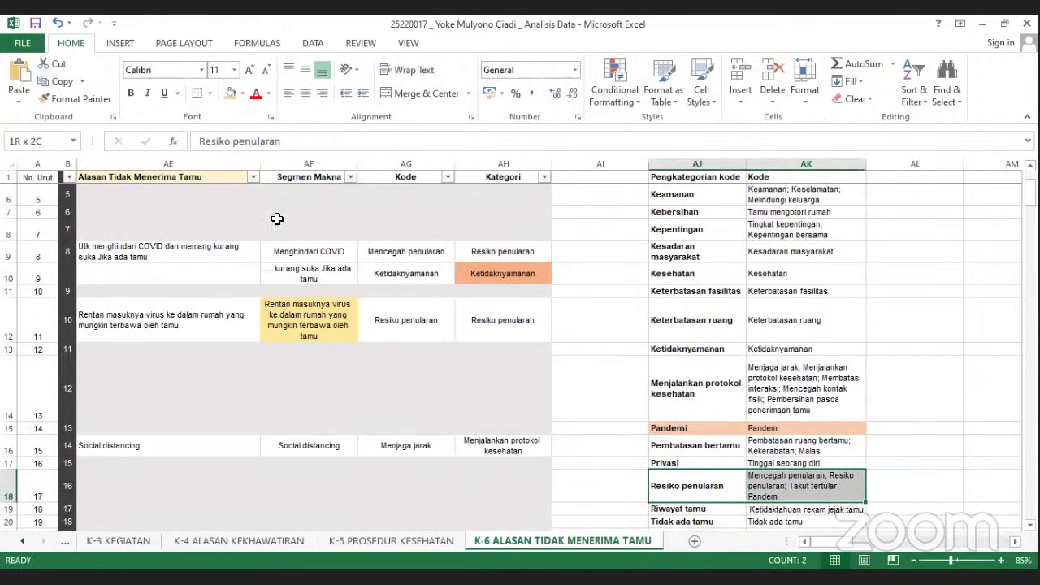
{"action": "left_click", "coordinate": [231, 93]}
{"action": "left_click", "coordinate": [587, 427]}
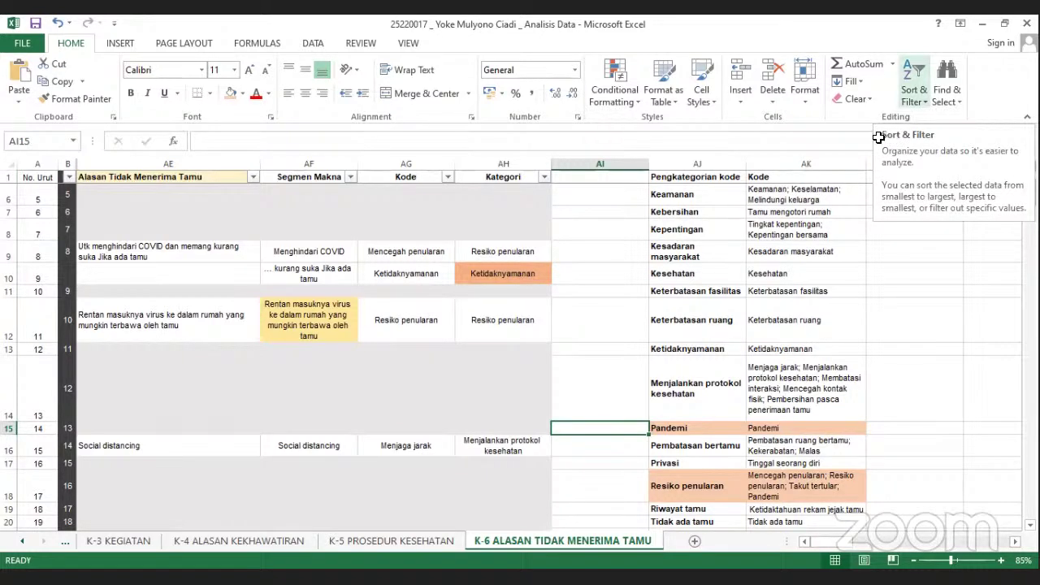
Review the orange-highlighted Kategori cells in the coded answers and compare them with the Pengkategorian kode table
{"action": "key", "text": "Up"}
{"action": "key", "text": "Up"}
{"action": "key", "text": "Up"}
{"action": "key", "text": "Up"}
{"action": "key", "text": "Up"}
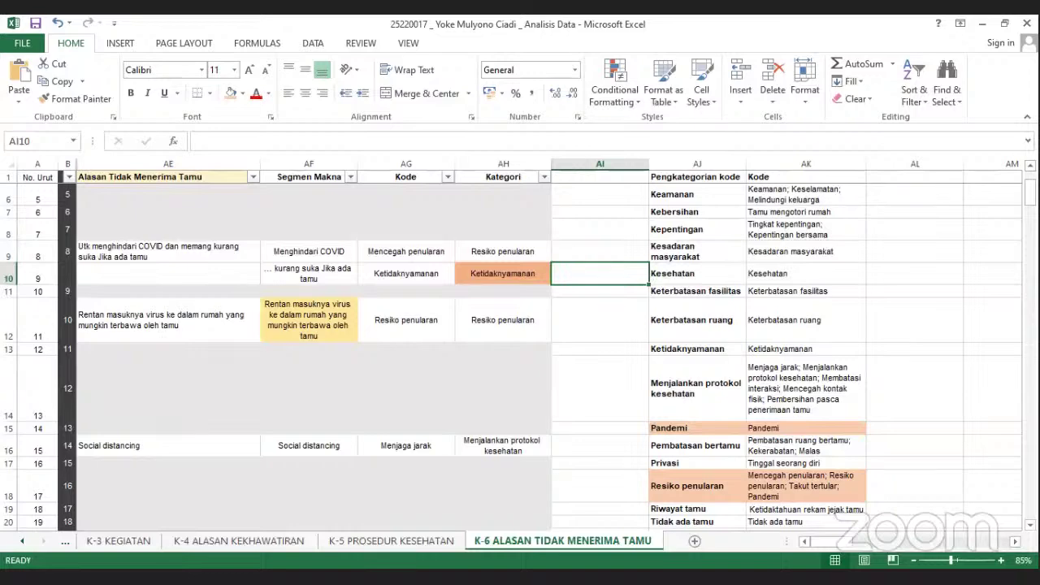
{"action": "scroll", "coordinate": [492, 491], "scroll_direction": "down", "scroll_amount": 7}
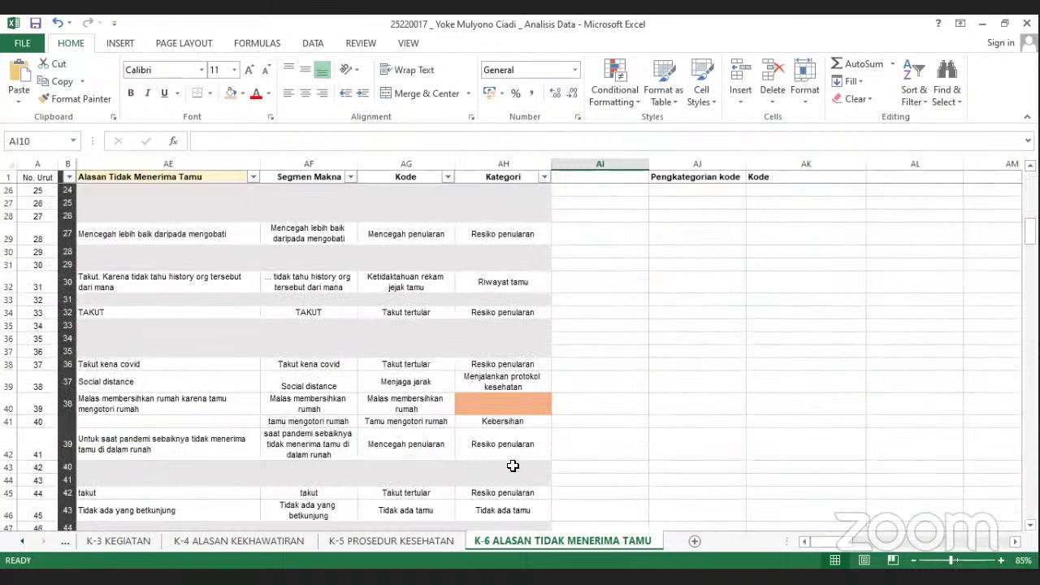
{"action": "scroll", "coordinate": [513, 466], "scroll_direction": "down", "scroll_amount": 7}
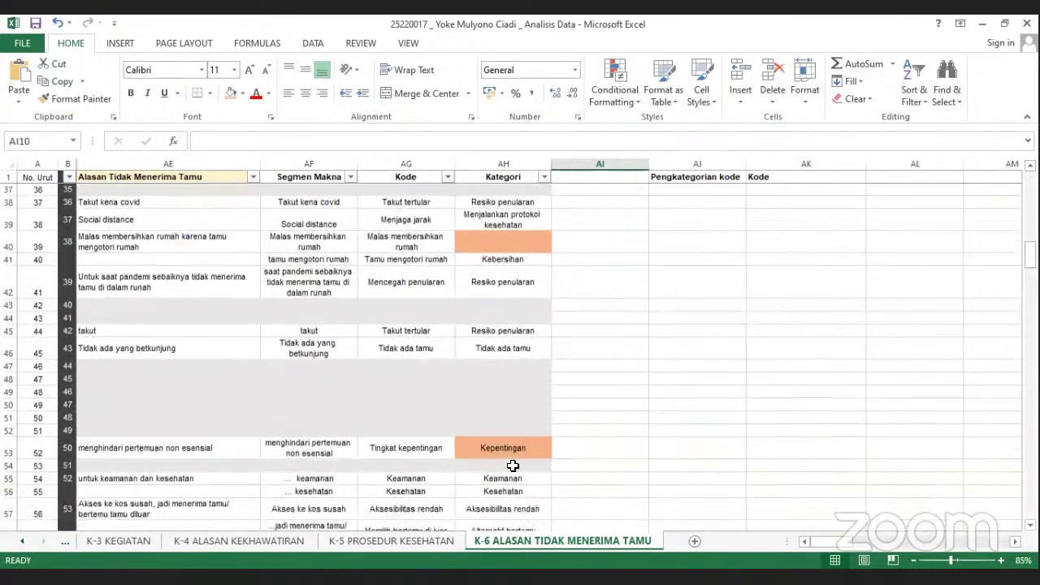
{"action": "scroll", "coordinate": [513, 466], "scroll_direction": "down", "scroll_amount": 4}
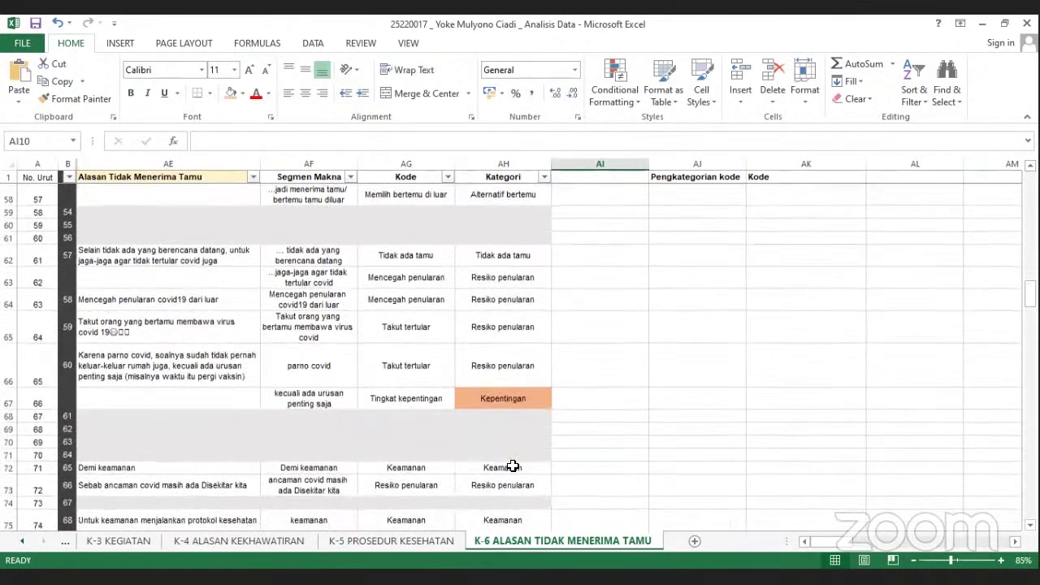
{"action": "scroll", "coordinate": [513, 466], "scroll_direction": "up", "scroll_amount": 7}
{"action": "scroll", "coordinate": [513, 466], "scroll_direction": "up", "scroll_amount": 10}
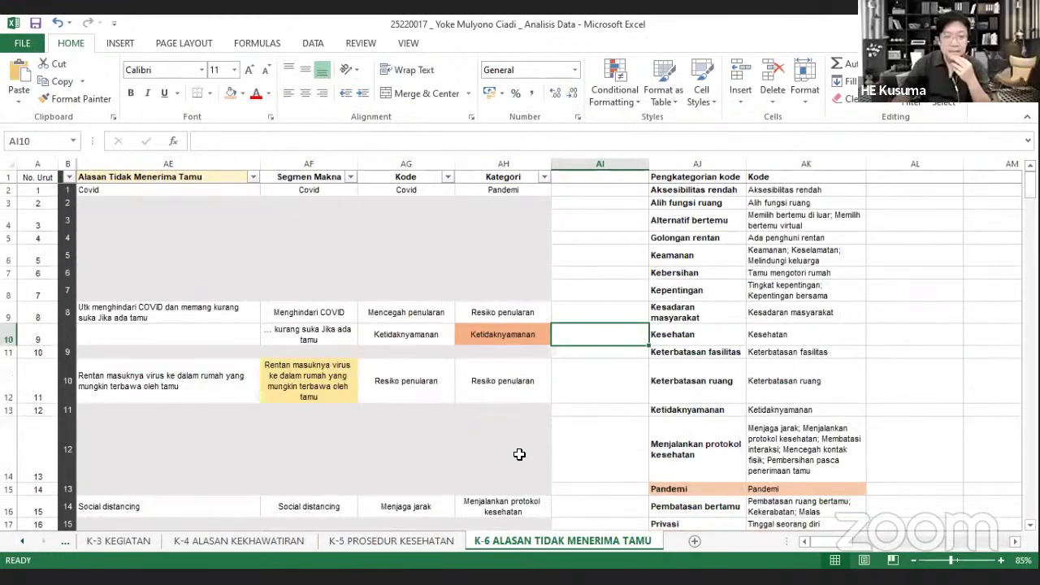
{"action": "scroll", "coordinate": [518, 454], "scroll_direction": "down", "scroll_amount": 1}
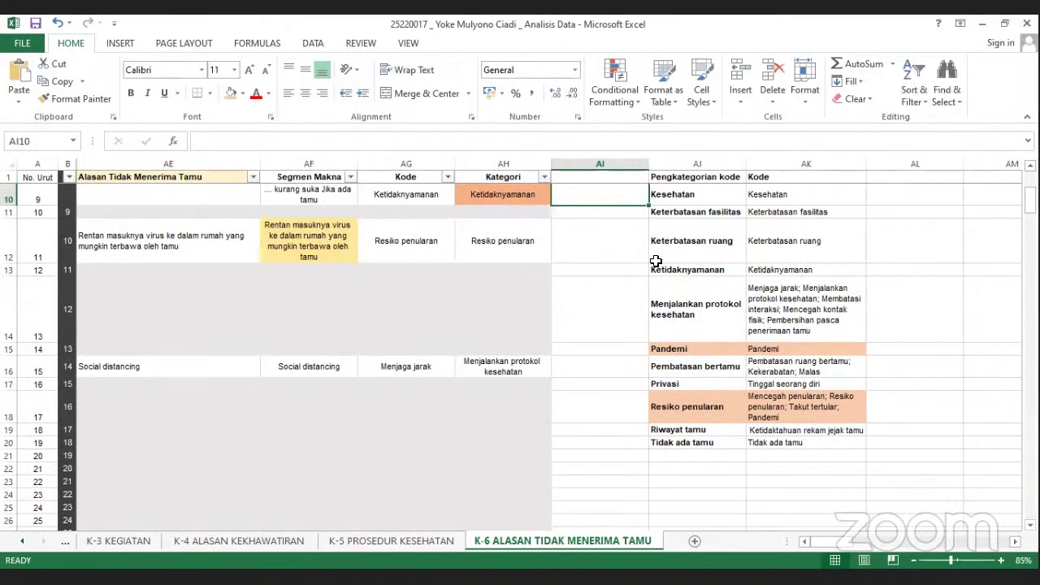
{"action": "left_click", "coordinate": [630, 271]}
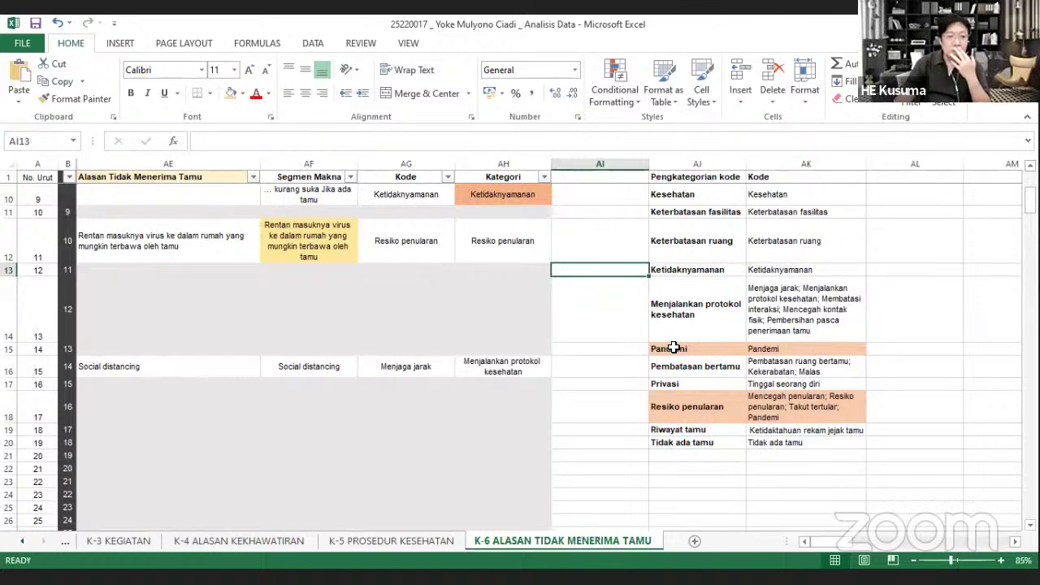
{"action": "scroll", "coordinate": [674, 348], "scroll_direction": "up", "scroll_amount": 2}
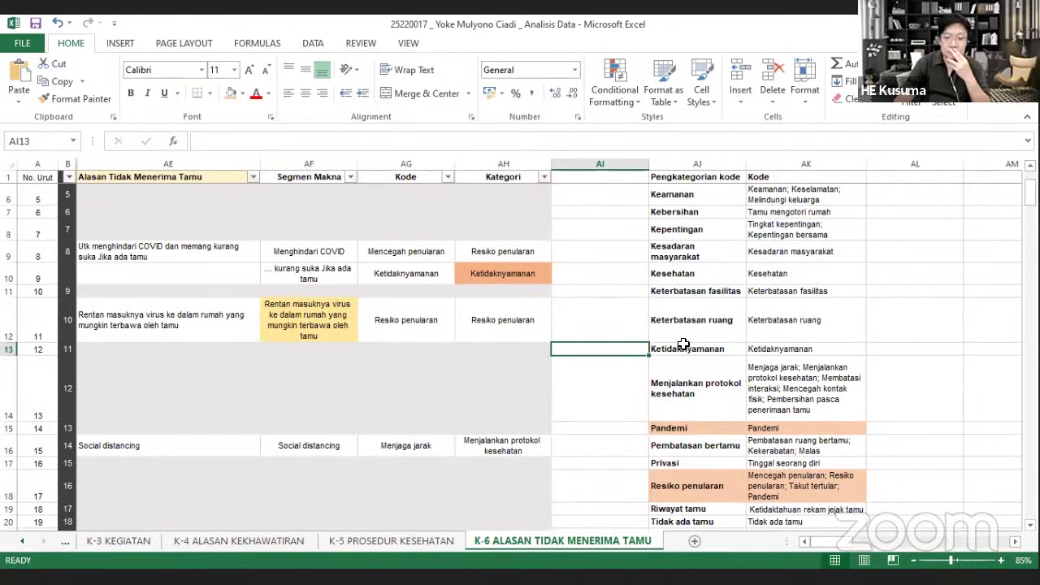
{"action": "scroll", "coordinate": [685, 343], "scroll_direction": "down", "scroll_amount": 2}
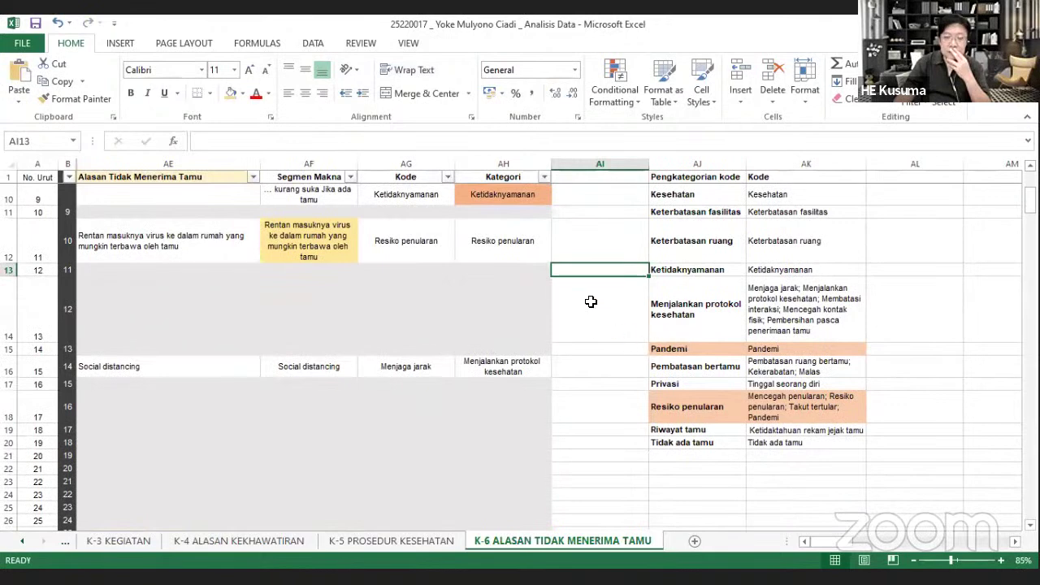
Enter Kepentingan in AI10, beside the Ketidaknyamanan category of the row 10 answer
{"action": "scroll", "coordinate": [593, 289], "scroll_direction": "up", "scroll_amount": 2}
{"action": "left_click", "coordinate": [593, 272]}
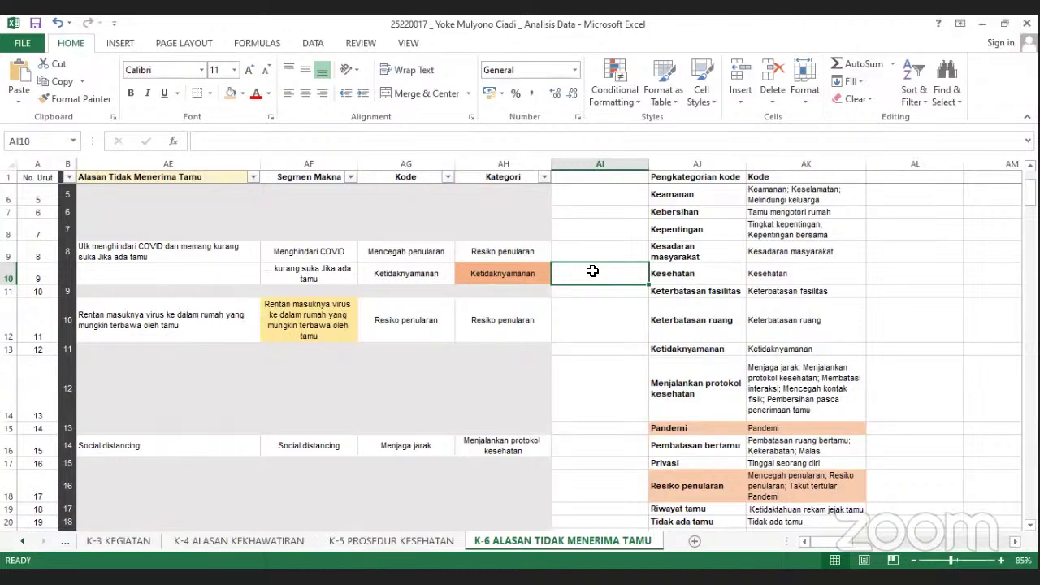
{"action": "type", "text": "Kep"}
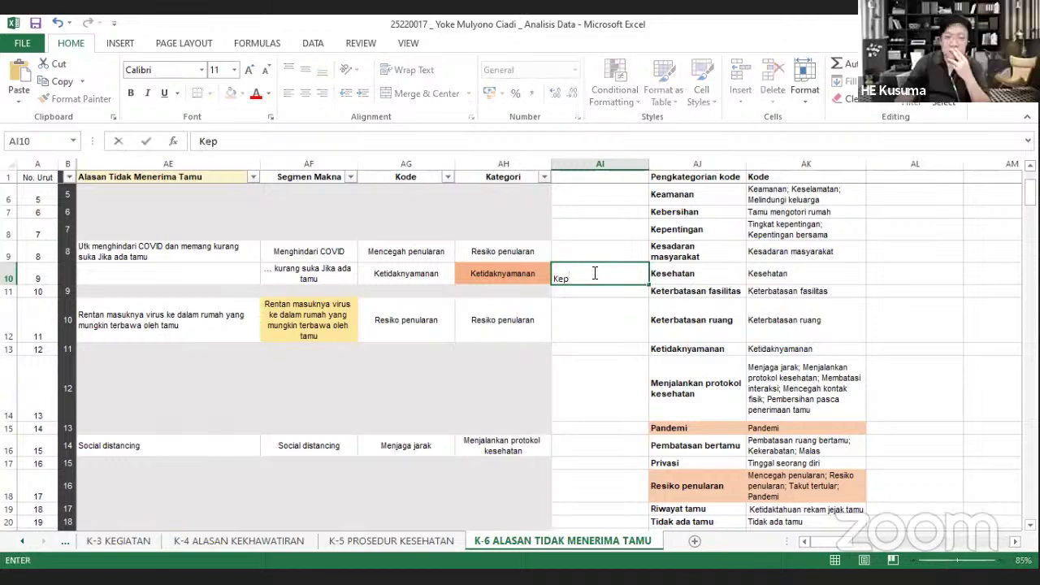
{"action": "type", "text": "entingan"}
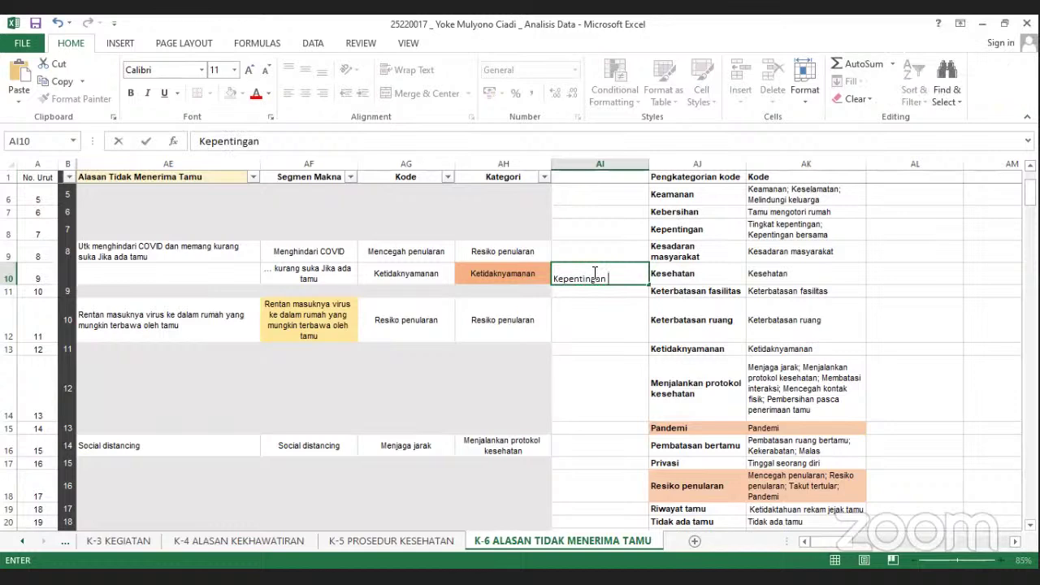
{"action": "key", "text": "Return"}
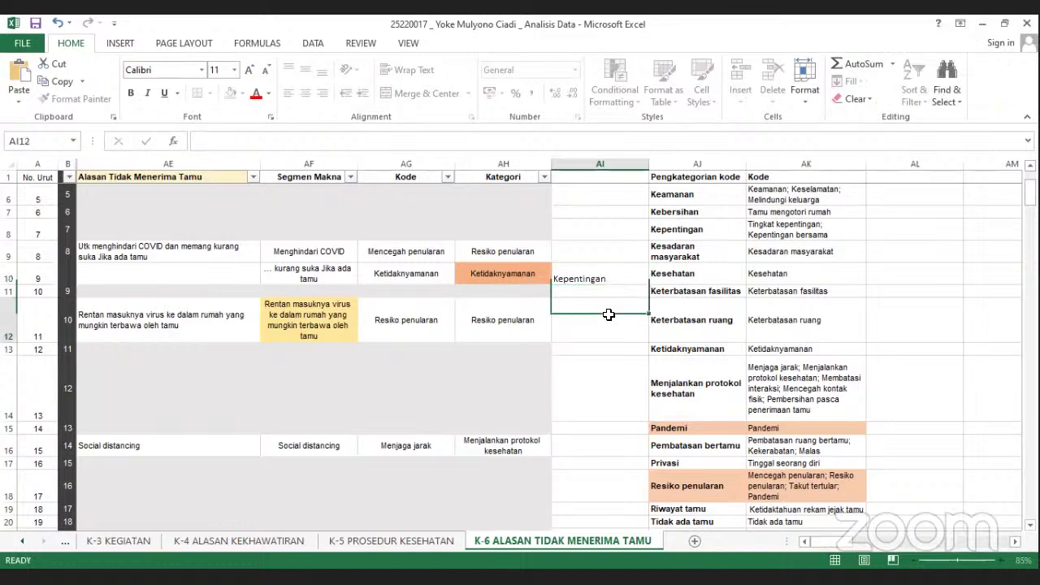
{"action": "left_click", "coordinate": [623, 274]}
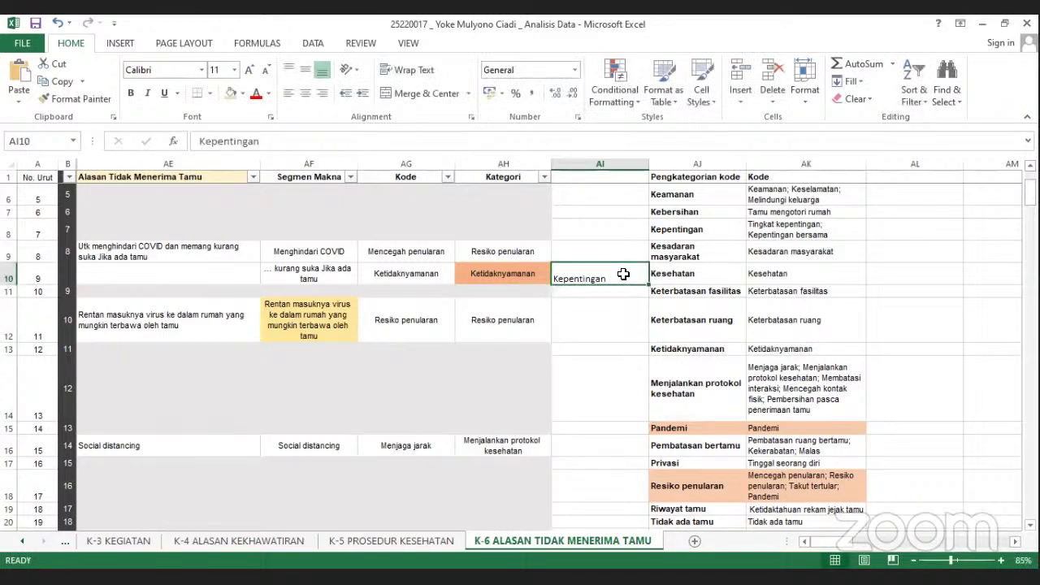
{"action": "left_click", "coordinate": [843, 232]}
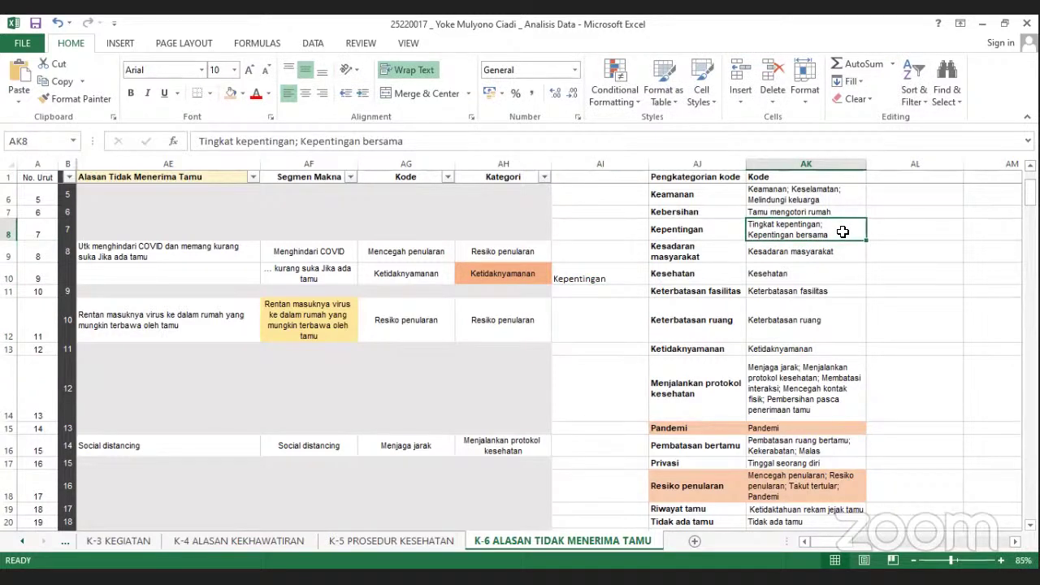
{"action": "double_click", "coordinate": [843, 232]}
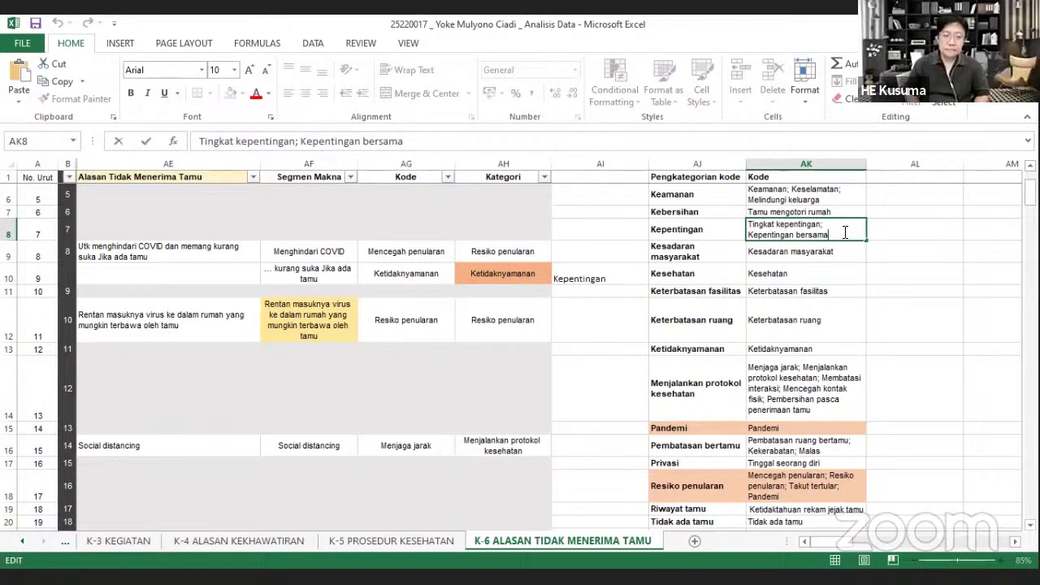
{"action": "left_click", "coordinate": [511, 271]}
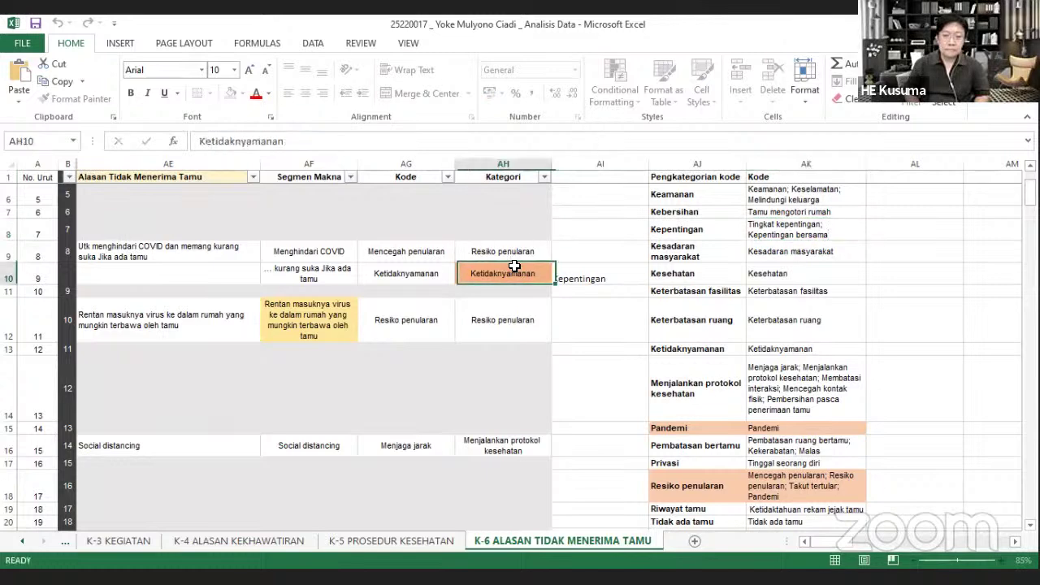
Apply the orange fill to the Kategori cell AH10 and replace its text with Kepentingan
{"action": "left_click", "coordinate": [243, 93]}
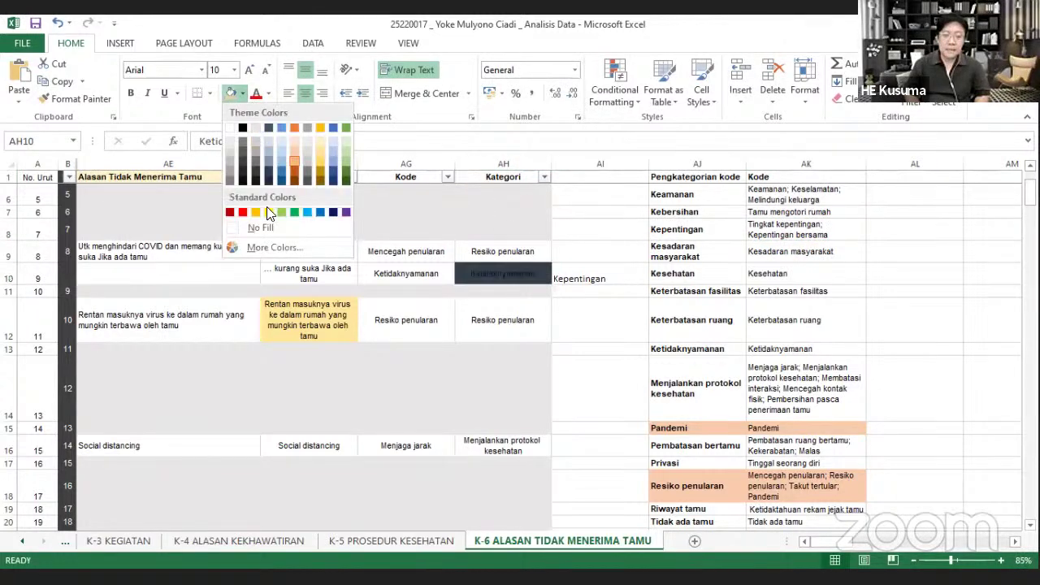
{"action": "left_click", "coordinate": [300, 162]}
{"action": "double_click", "coordinate": [488, 277]}
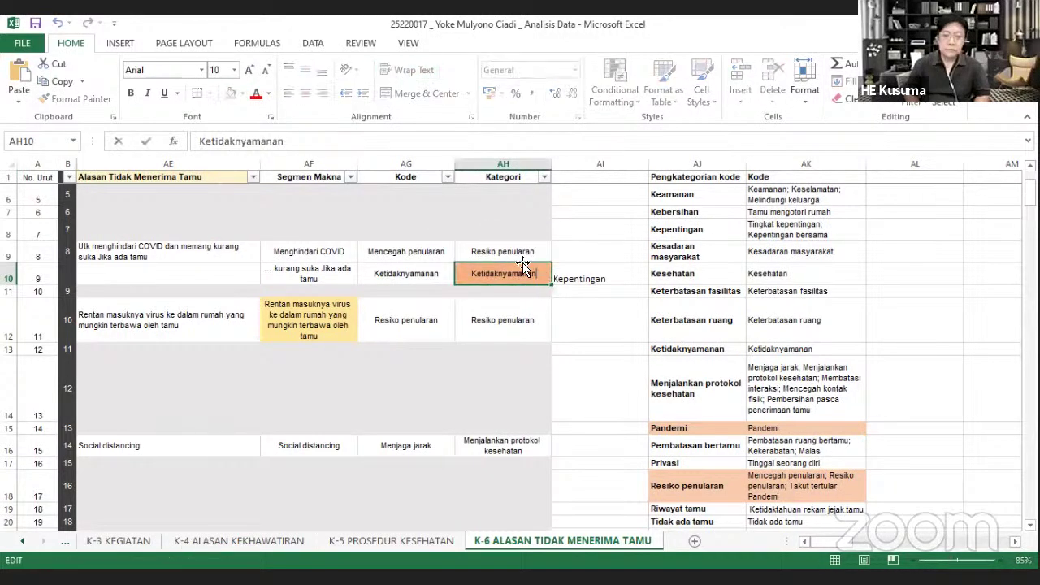
{"action": "left_click_drag", "start_coordinate": [470, 275], "coordinate": [543, 276]}
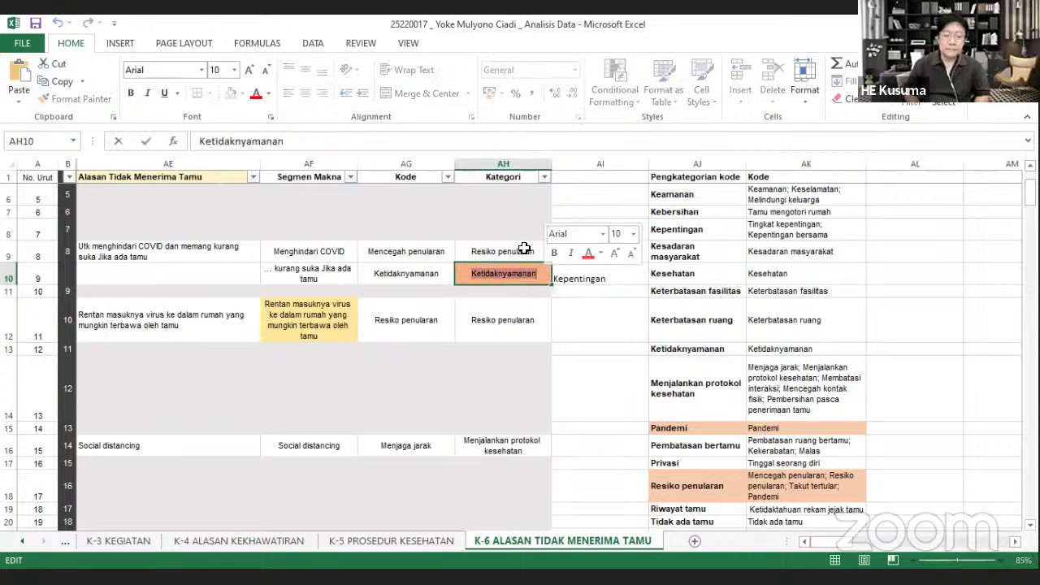
{"action": "type", "text": "Kepentingi"}
{"action": "key", "text": "BackSpace"}
{"action": "key", "text": "BackSpace"}
{"action": "type", "text": "gan"}
{"action": "key", "text": "Return"}
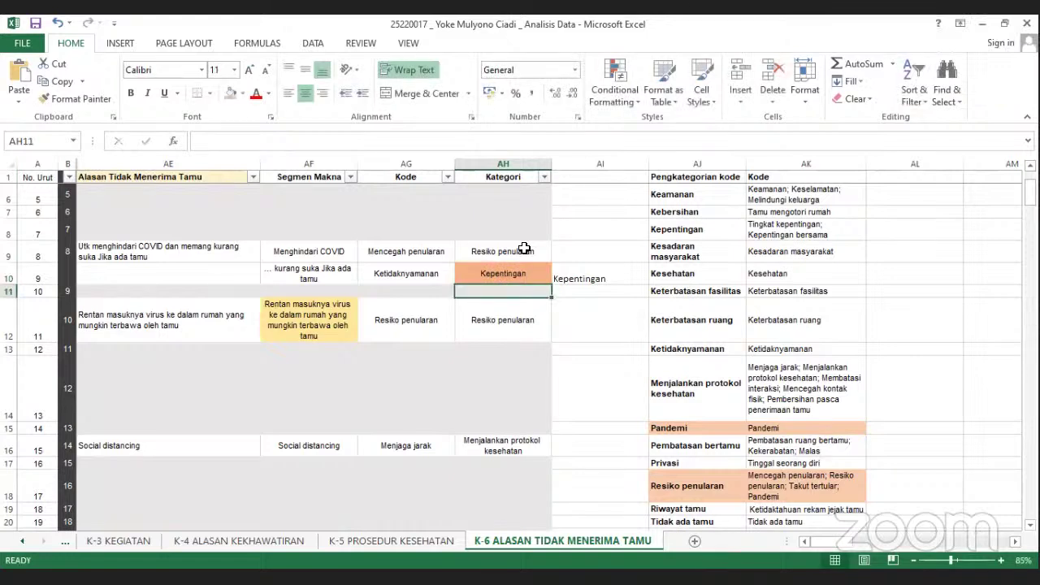
Clear the Ketidaknyamanan code from cell AG10 of the row 10 answer
{"action": "left_click", "coordinate": [438, 273]}
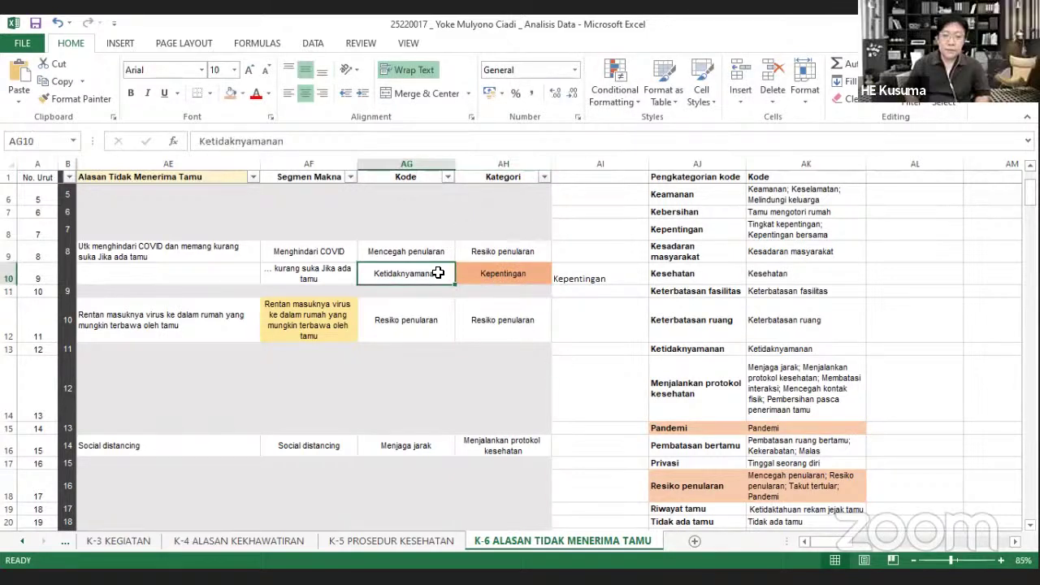
{"action": "key", "text": "BackSpace"}
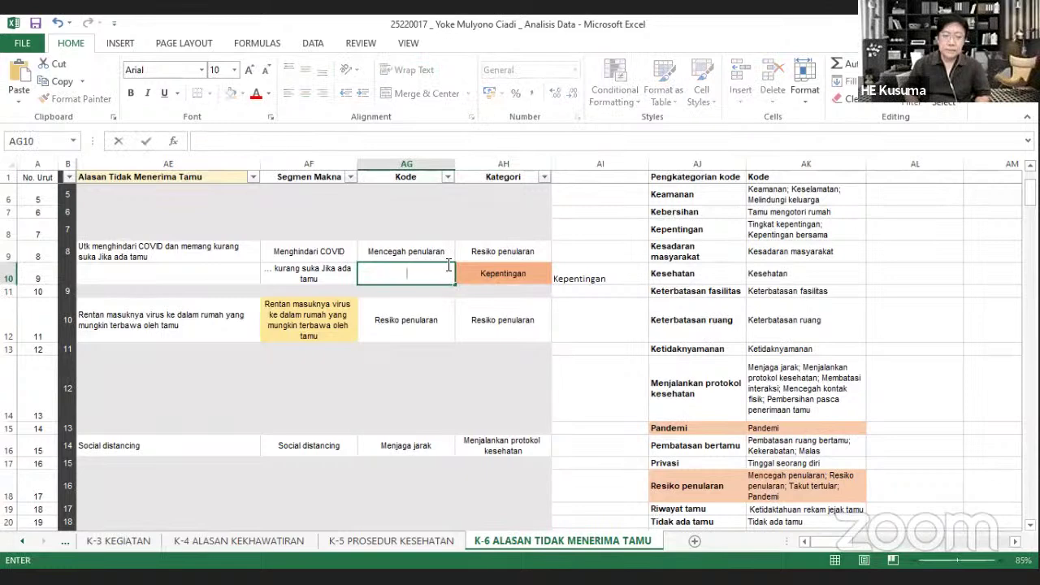
{"action": "left_click", "coordinate": [476, 278]}
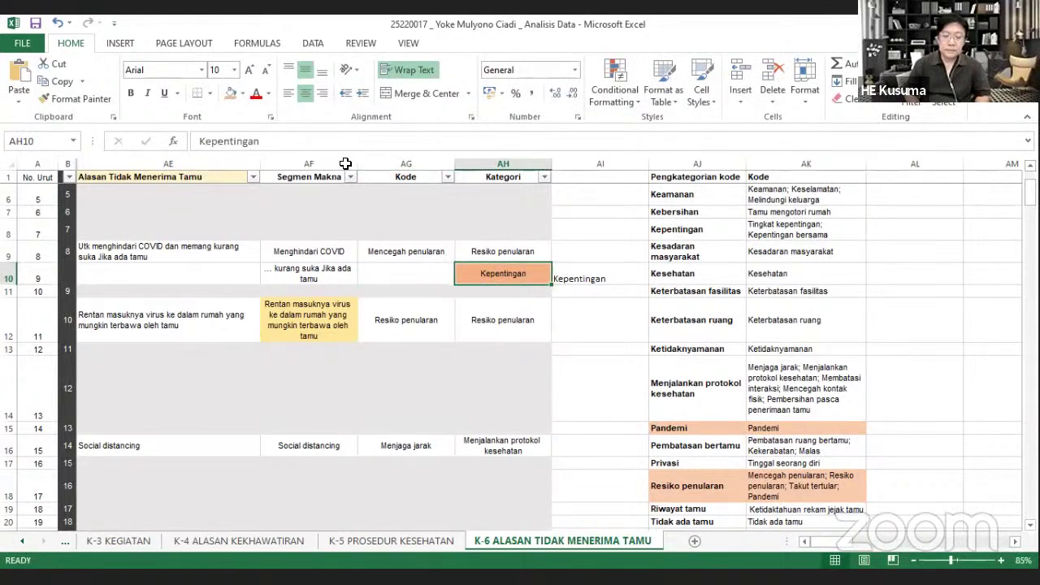
Fill the Ketidaknyamanan row AJ13:AK13 of the Pengkategorian kode table with the same orange as AH10
{"action": "left_click", "coordinate": [243, 94]}
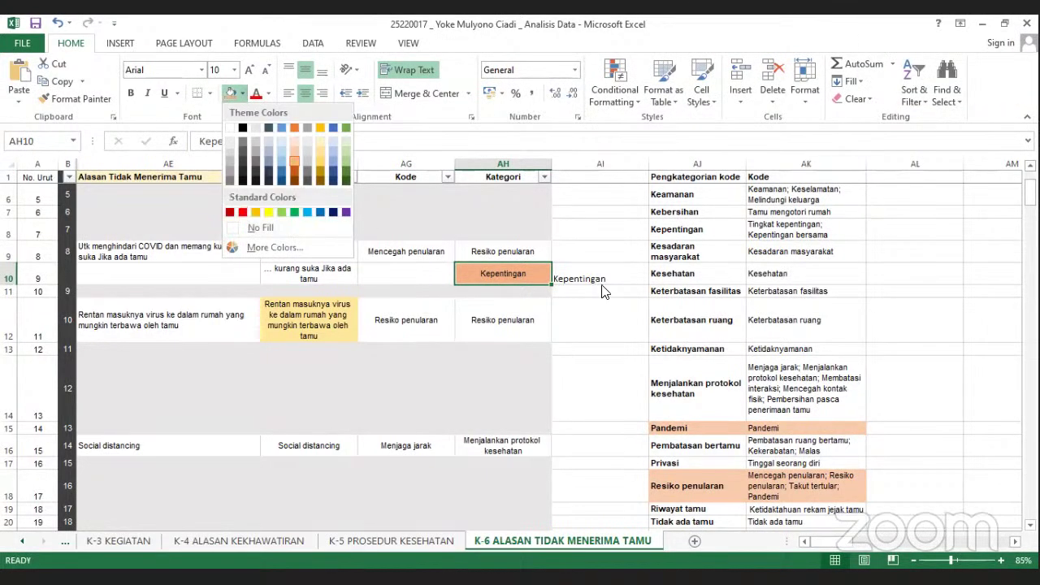
{"action": "left_click", "coordinate": [787, 290]}
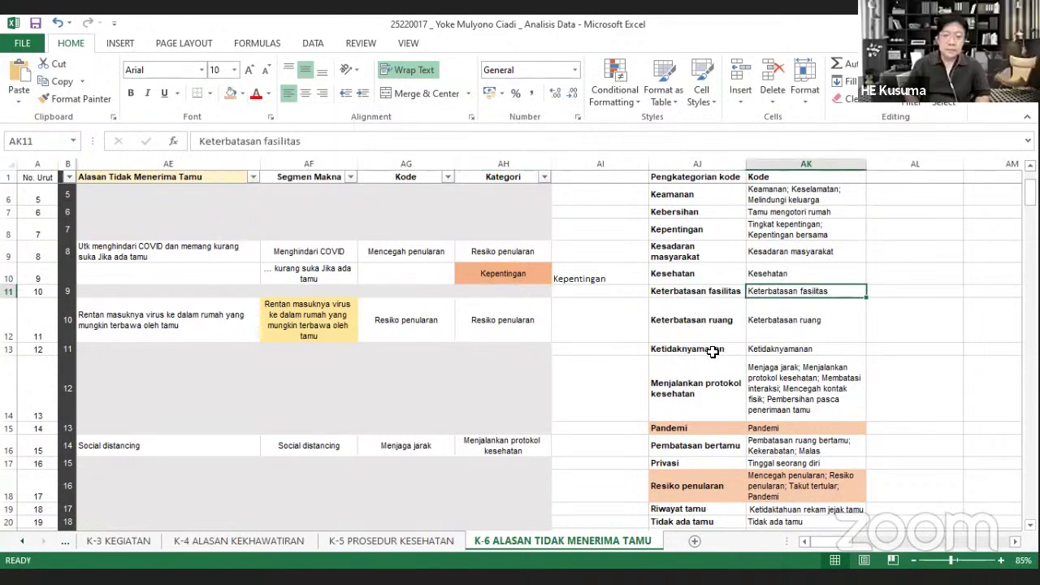
{"action": "left_click_drag", "start_coordinate": [712, 349], "coordinate": [767, 349]}
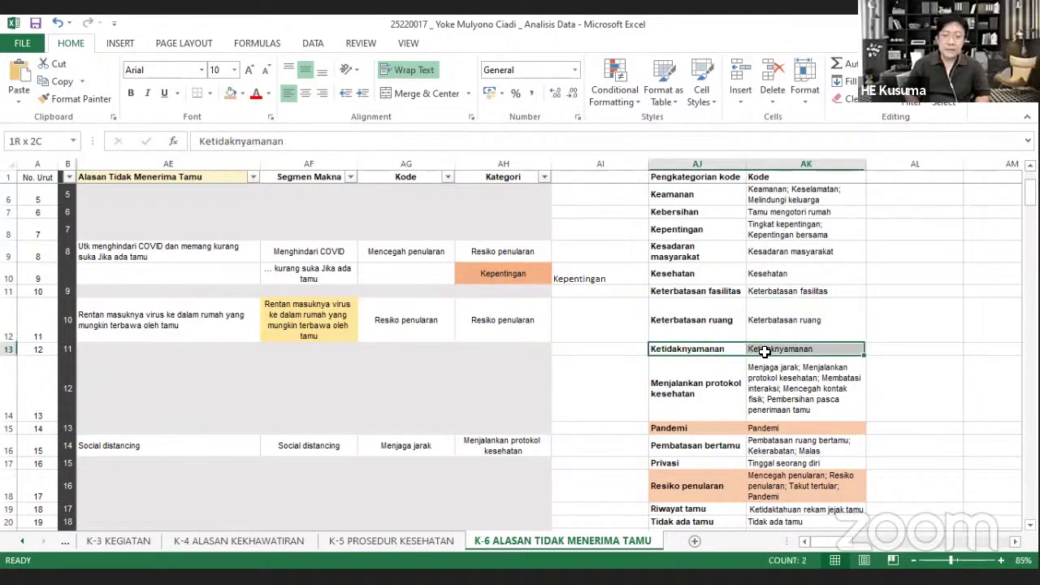
{"action": "left_click", "coordinate": [233, 94]}
{"action": "left_click", "coordinate": [608, 348]}
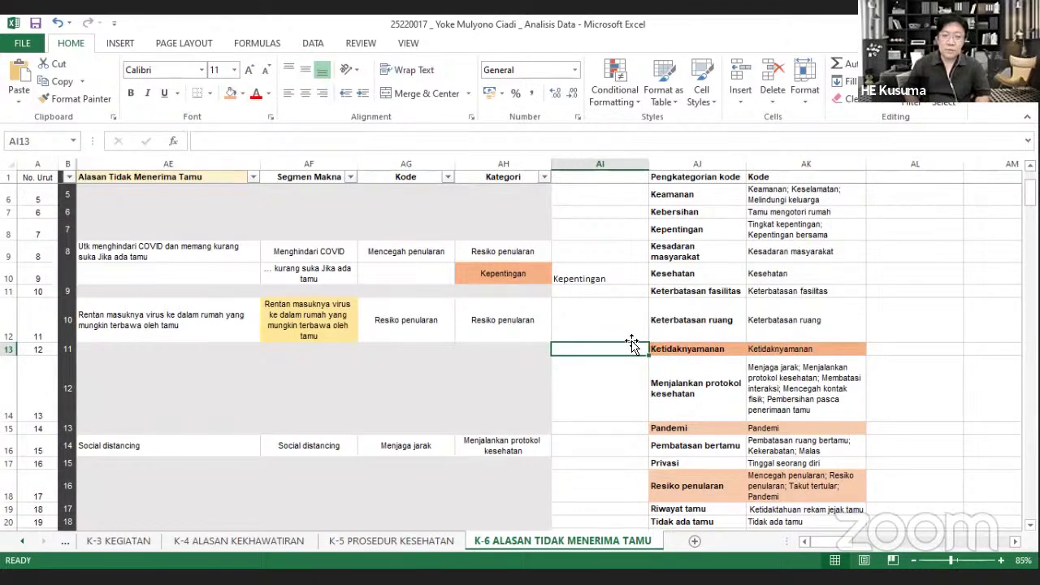
Filter the Kategori column to show only Pembatasan bertamu and check the Kekerabatan and Malas codes in the answers
{"action": "left_click", "coordinate": [544, 176]}
{"action": "mouse_move", "coordinate": [730, 343]}
{"action": "left_mouse_down"}
{"action": "mouse_move", "coordinate": [730, 393]}
{"action": "mouse_move", "coordinate": [725, 325]}
{"action": "left_mouse_up"}
{"action": "key", "text": "space"}
{"action": "scroll", "coordinate": [717, 382], "scroll_direction": "down", "scroll_amount": 4}
{"action": "left_click", "coordinate": [632, 373]}
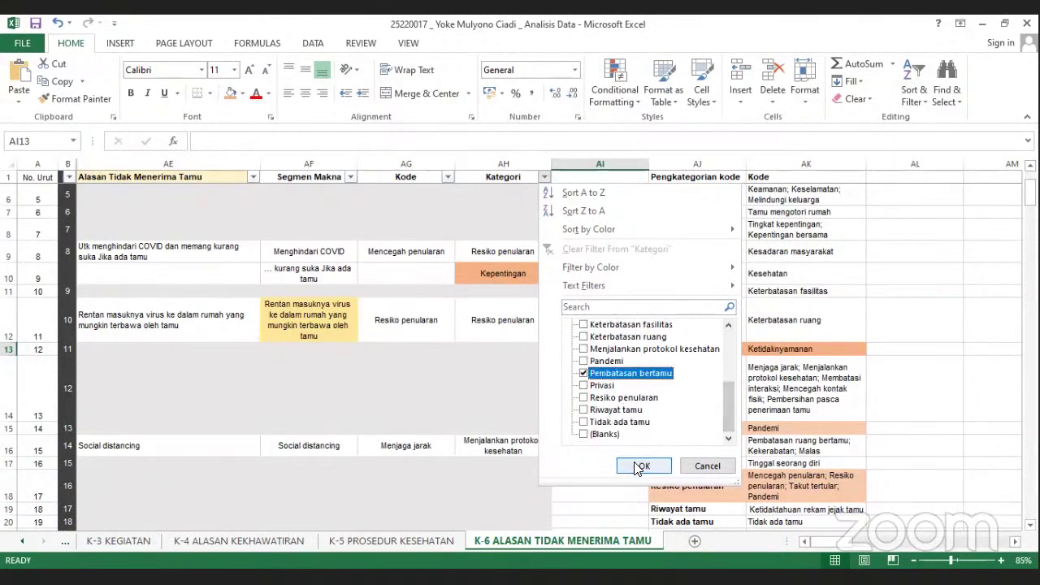
{"action": "left_click", "coordinate": [640, 467]}
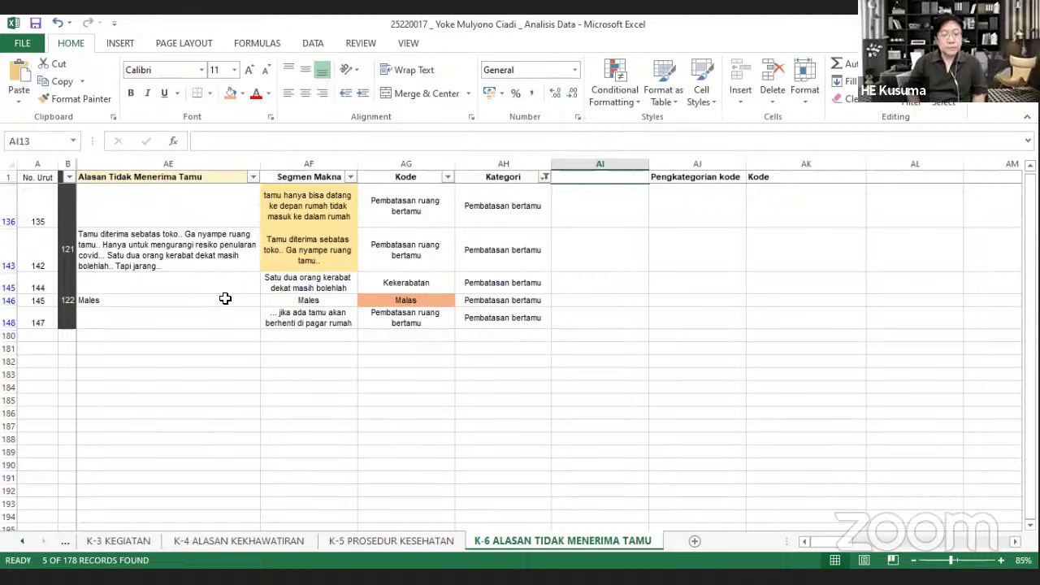
{"action": "left_click", "coordinate": [437, 282]}
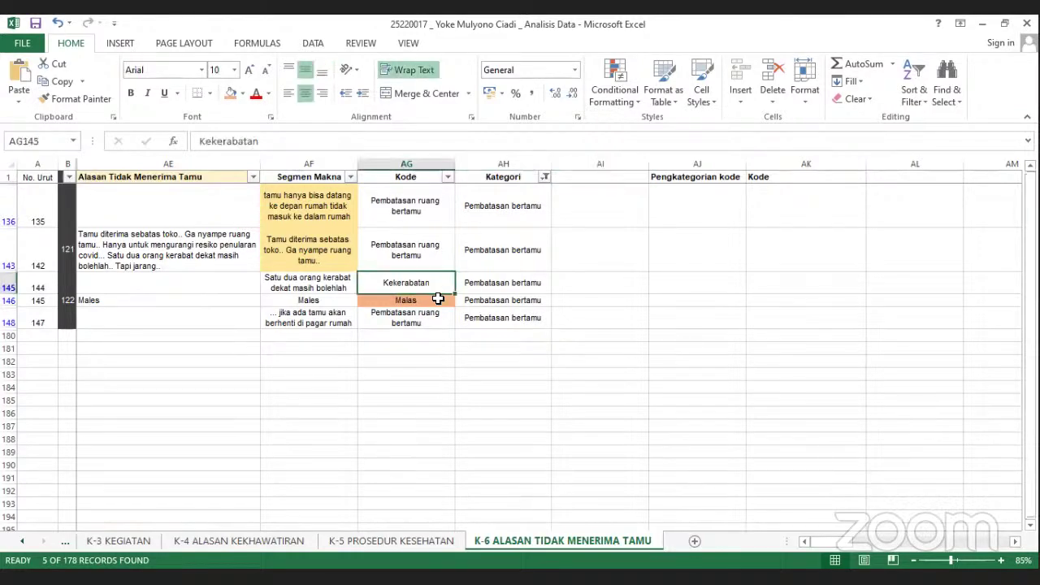
{"action": "left_click", "coordinate": [438, 301]}
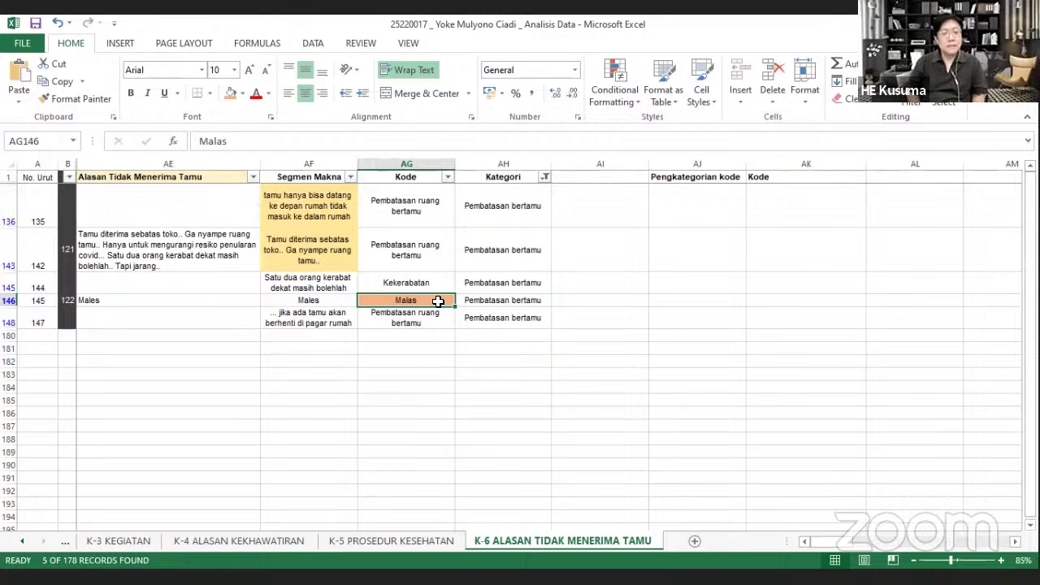
Replace the Kategori of the Malas answer in AH146 with Kepentingan
{"action": "left_click", "coordinate": [479, 300]}
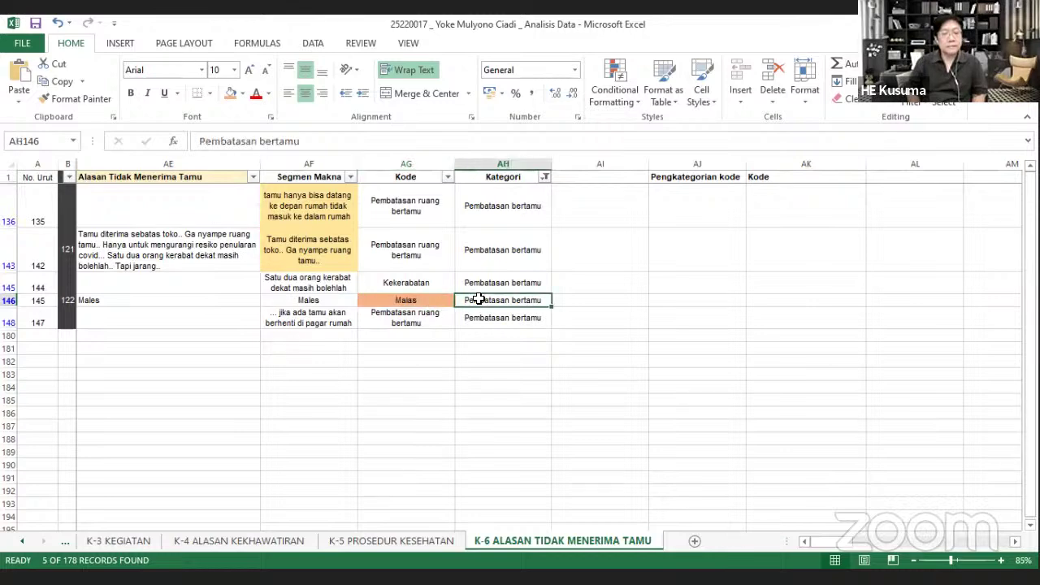
{"action": "type", "text": "Kepen"}
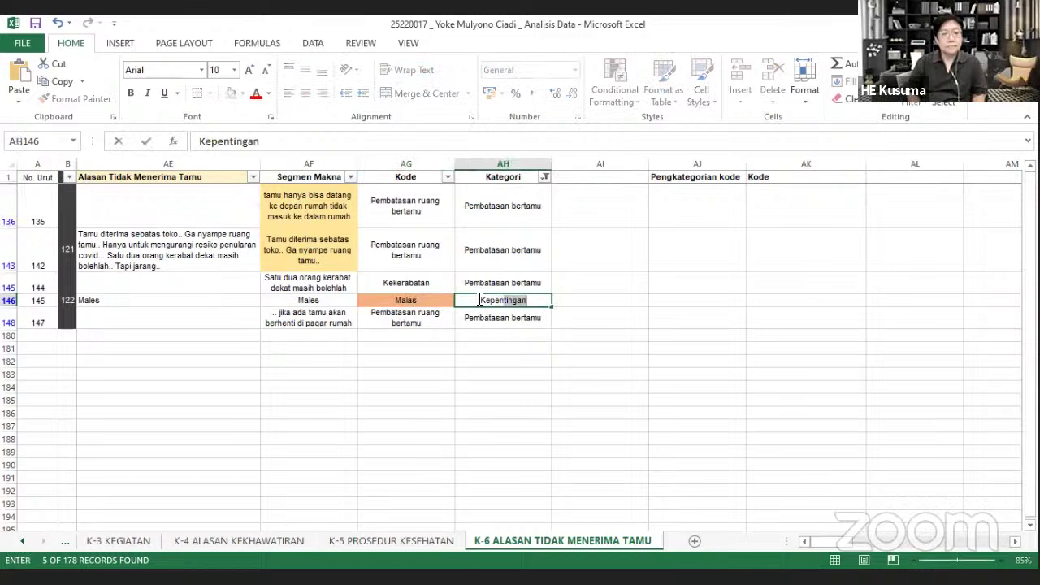
{"action": "type", "text": "tin"}
{"action": "key", "text": "BackSpace"}
{"action": "key", "text": "BackSpace"}
{"action": "type", "text": "ngan"}
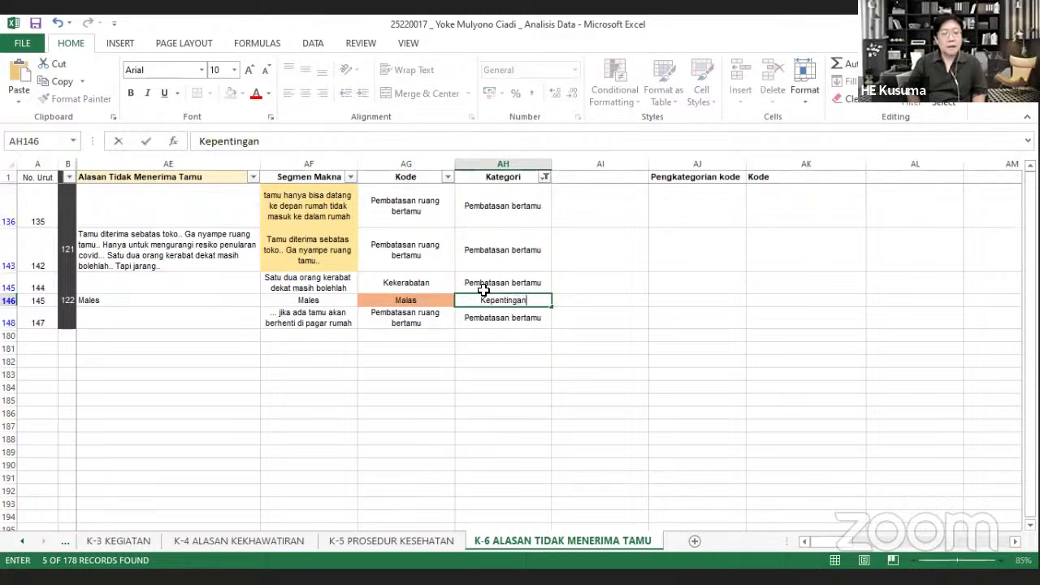
{"action": "key", "text": "Return"}
Fill the Kategori cell AH146 with orange, matching the Malas code beside it
{"action": "left_click", "coordinate": [528, 299]}
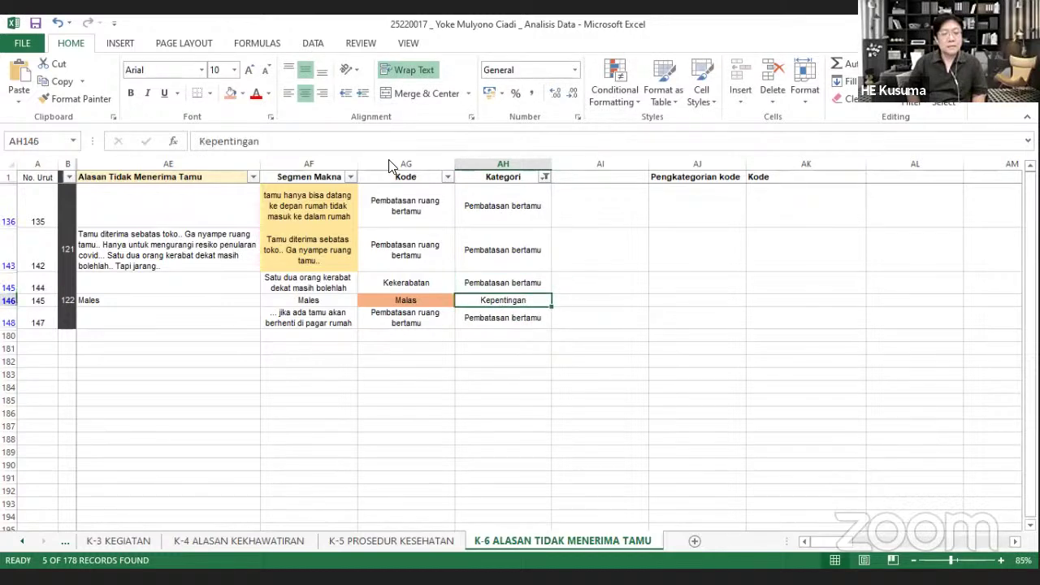
{"action": "left_click", "coordinate": [229, 92]}
{"action": "left_click", "coordinate": [610, 268]}
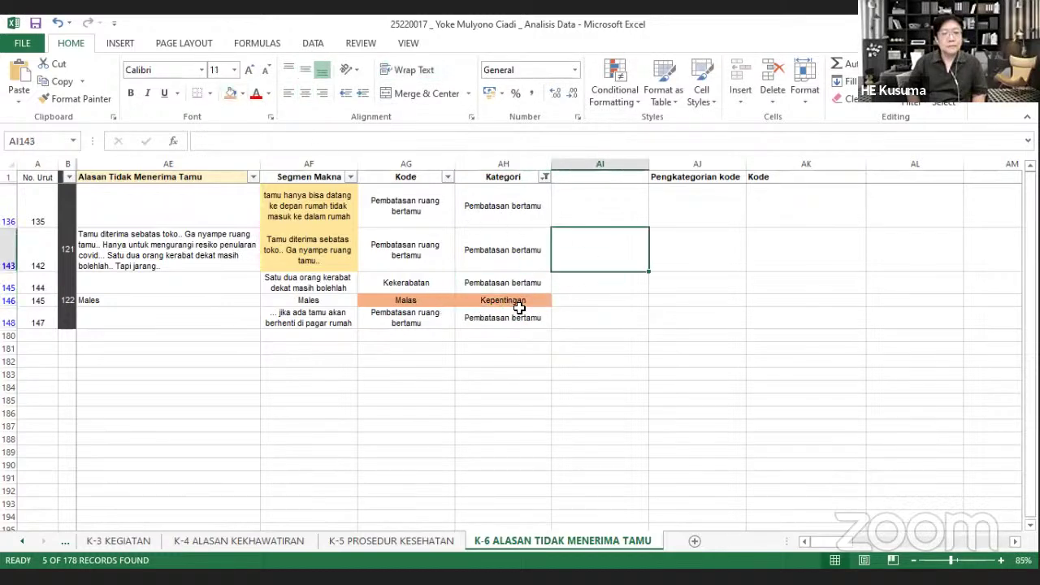
{"action": "left_click", "coordinate": [643, 304]}
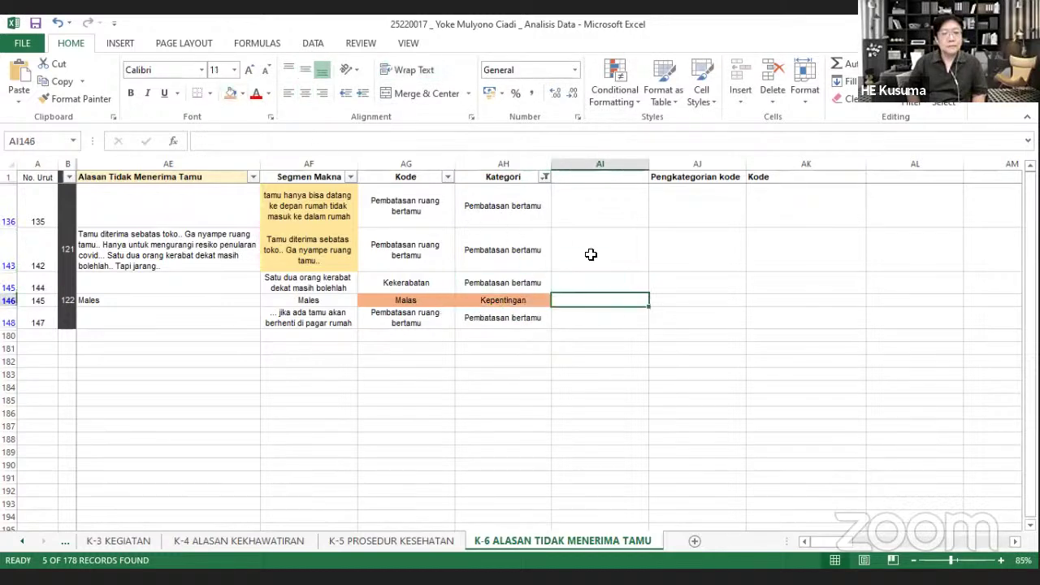
Reselect all values in the Kategori filter to show every answer row again
{"action": "left_click", "coordinate": [545, 176]}
{"action": "left_click", "coordinate": [609, 324]}
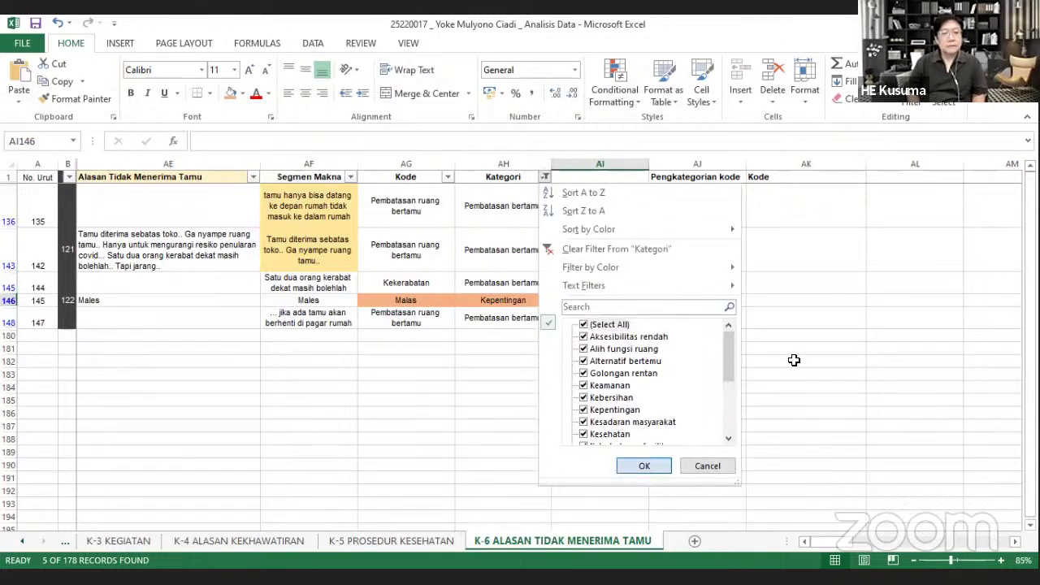
{"action": "left_click", "coordinate": [644, 466]}
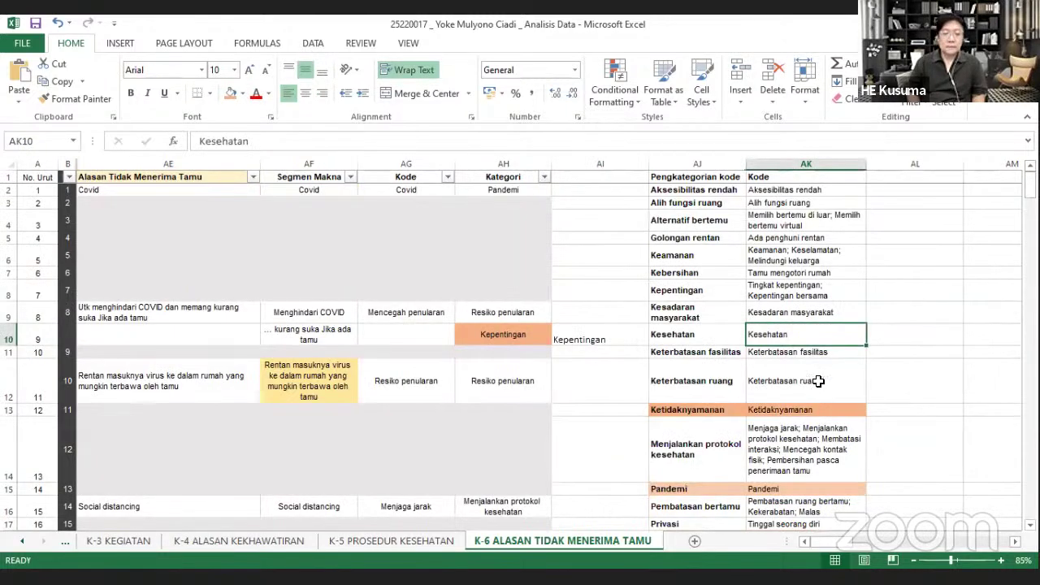
Append Malas to the codes listed for Kepentingan in AK8
{"action": "scroll", "coordinate": [813, 327], "scroll_direction": "down", "scroll_amount": 1}
{"action": "scroll", "coordinate": [814, 328], "scroll_direction": "up", "scroll_amount": 2}
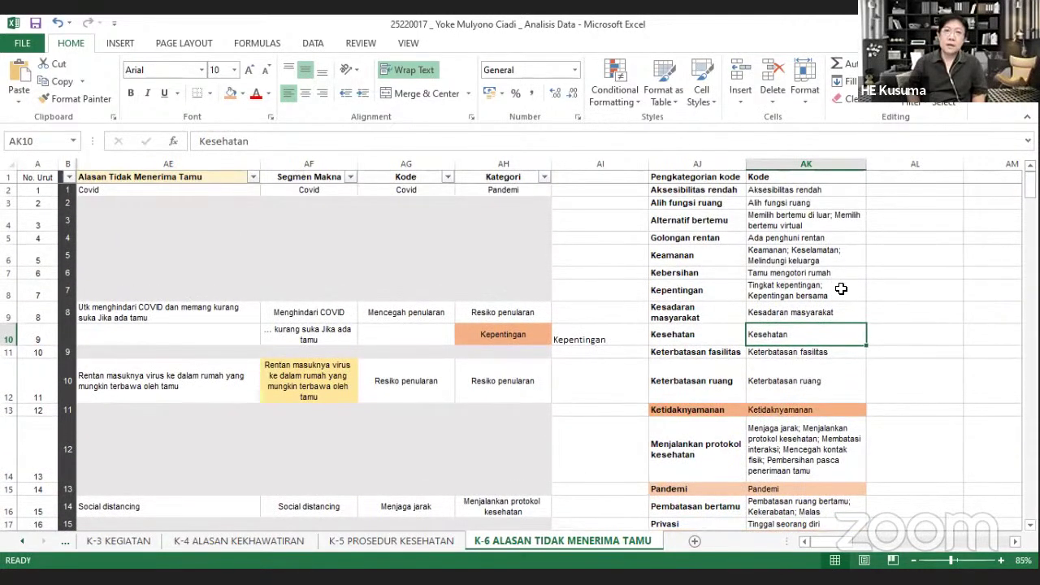
{"action": "double_click", "coordinate": [841, 288]}
{"action": "type", "text": "; Mals"}
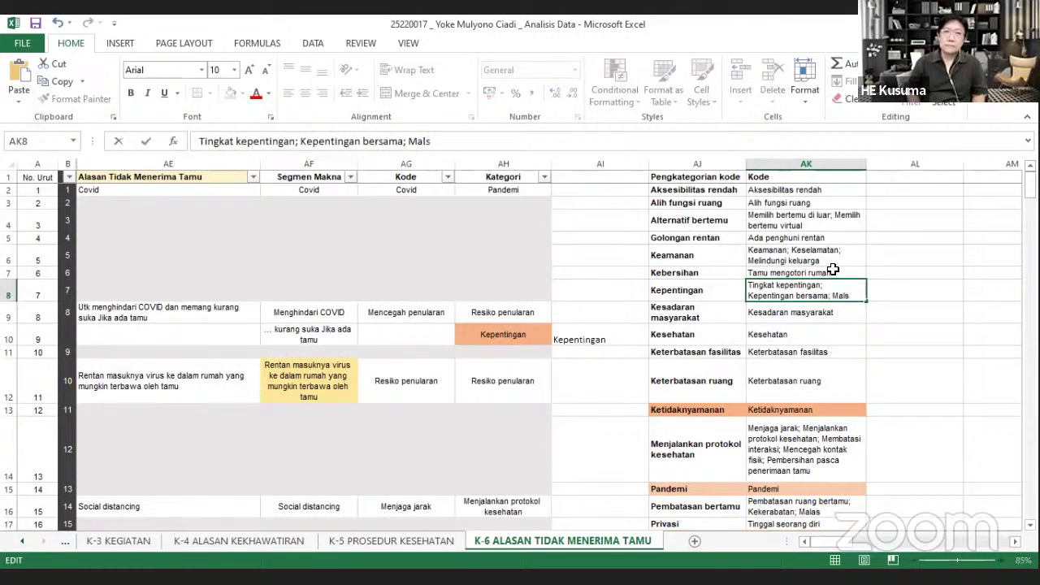
{"action": "key", "text": "BackSpace"}
{"action": "type", "text": "as"}
{"action": "key", "text": "Return"}
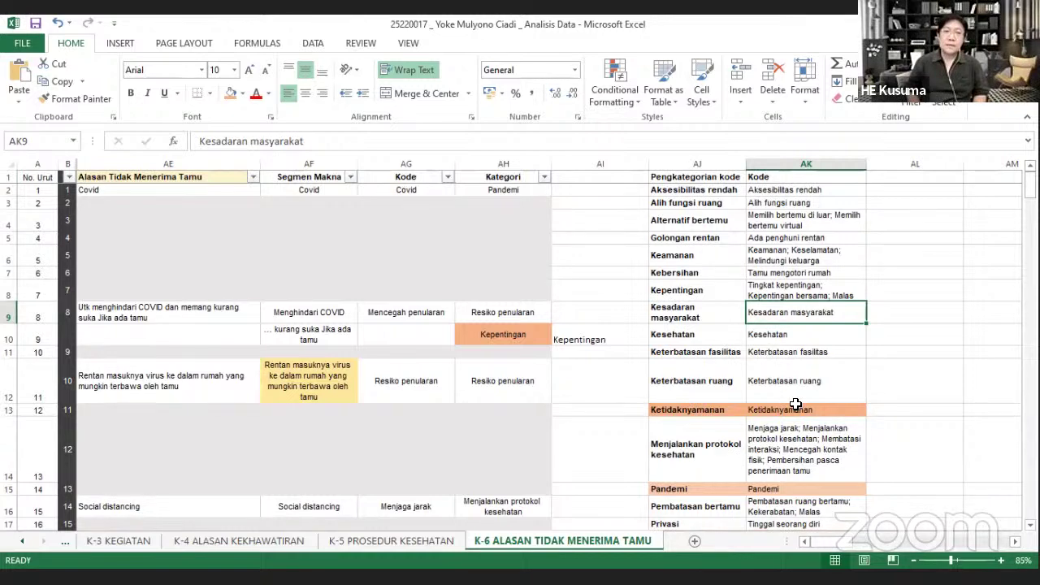
Remove Malas and its preceding semicolon from the codes listed for Pembatasan bertamu in AK16
{"action": "scroll", "coordinate": [796, 404], "scroll_direction": "down", "scroll_amount": 2}
{"action": "left_click", "coordinate": [820, 451]}
{"action": "double_click", "coordinate": [820, 451]}
{"action": "left_click_drag", "start_coordinate": [821, 451], "coordinate": [799, 449]}
{"action": "key", "text": "BackSpace"}
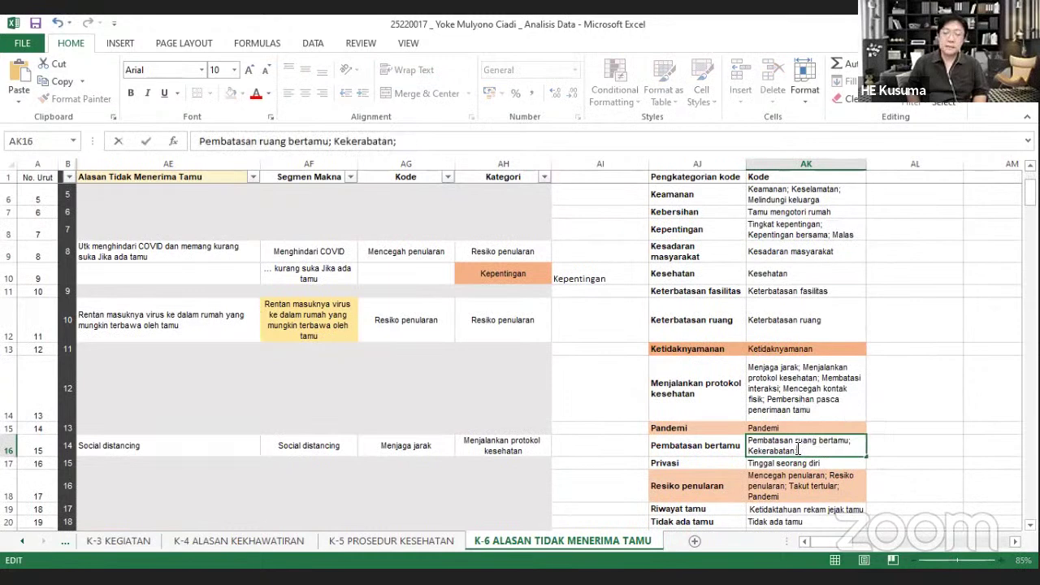
{"action": "key", "text": "BackSpace"}
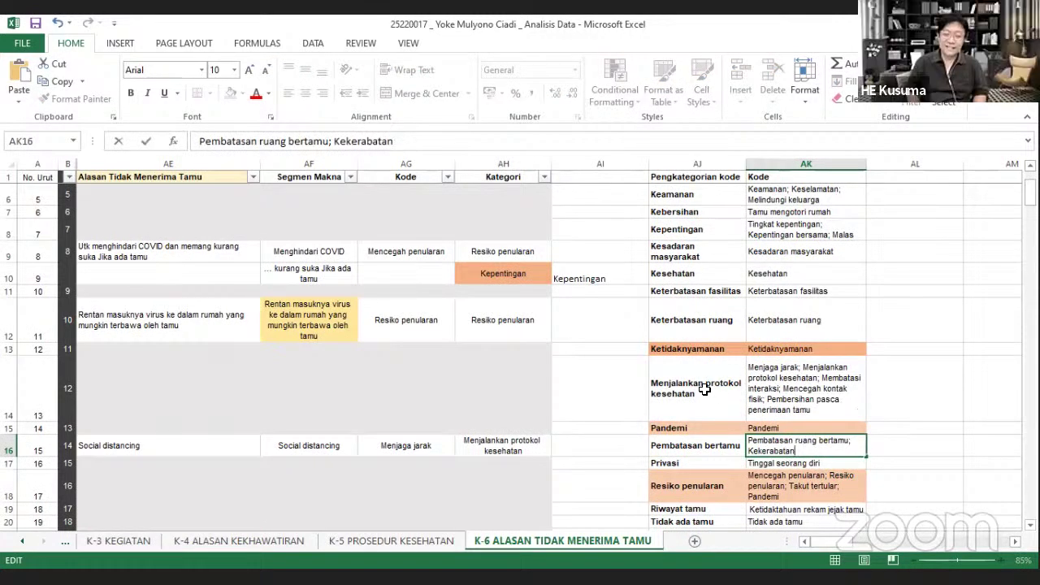
{"action": "left_click", "coordinate": [580, 347]}
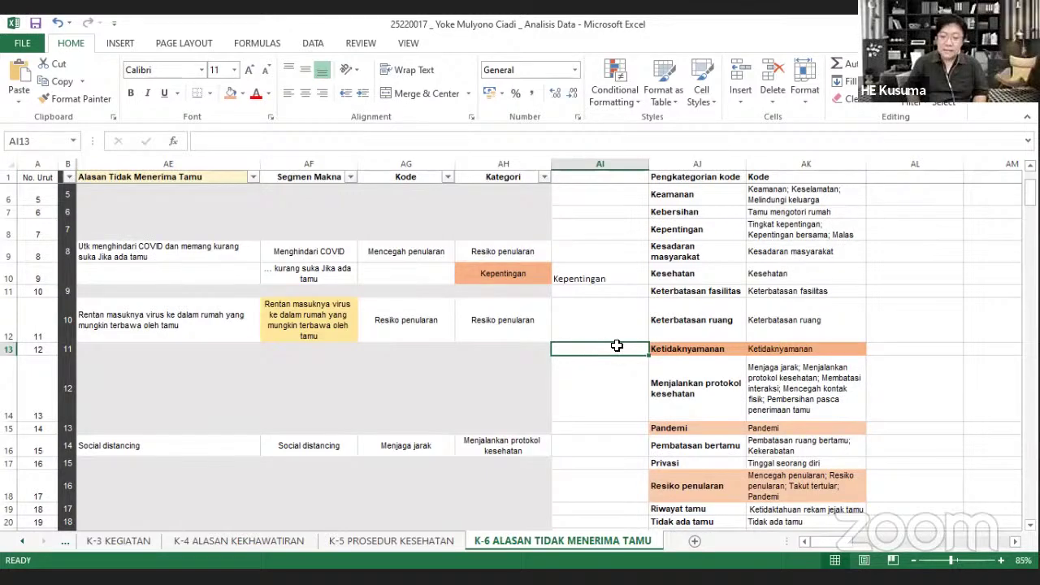
Delete the contents of the Pandemi category row AJ15:AK15 in the Pengkategorian kode table
{"action": "scroll", "coordinate": [618, 348], "scroll_direction": "down", "scroll_amount": 2}
{"action": "left_click", "coordinate": [793, 351]}
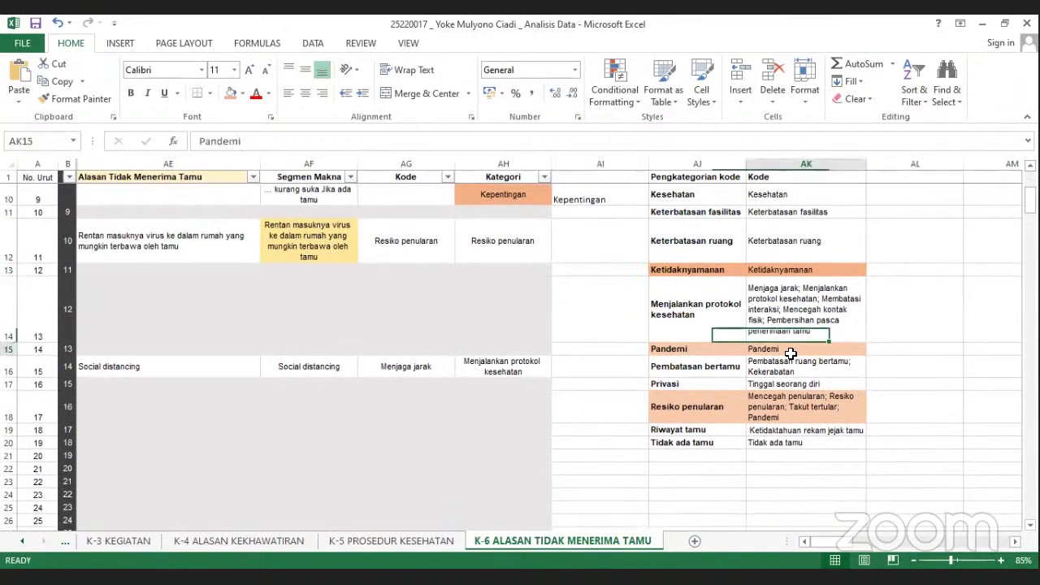
{"action": "left_click", "coordinate": [792, 406]}
{"action": "left_click_drag", "start_coordinate": [797, 350], "coordinate": [688, 344]}
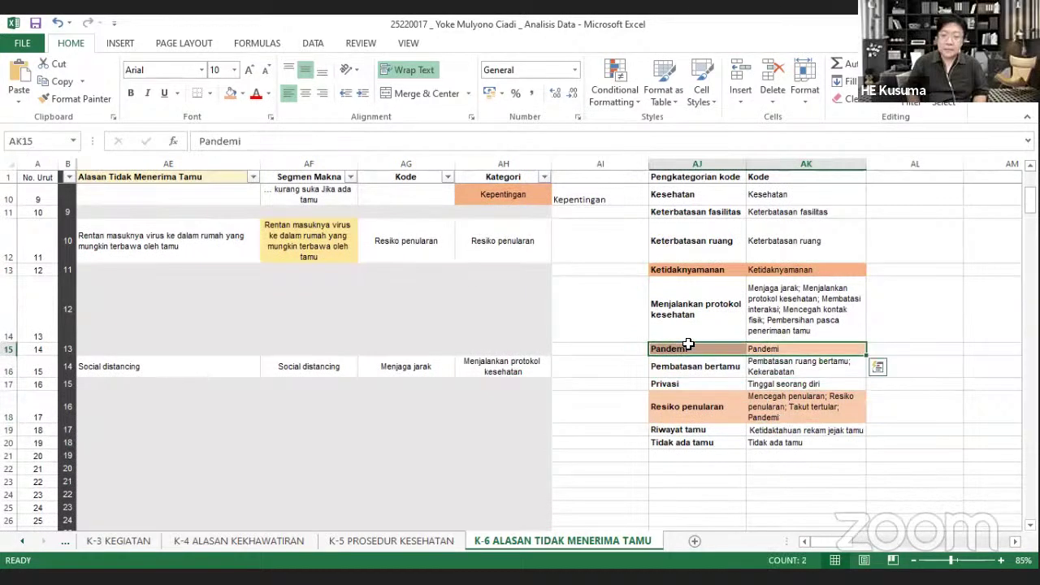
{"action": "key", "text": "Delete"}
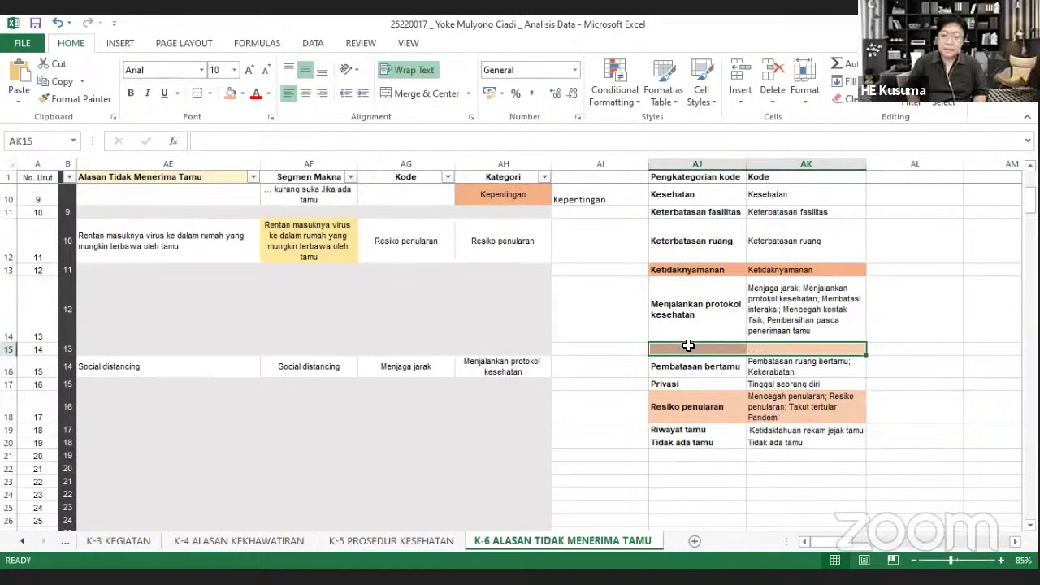
{"action": "left_click", "coordinate": [607, 363]}
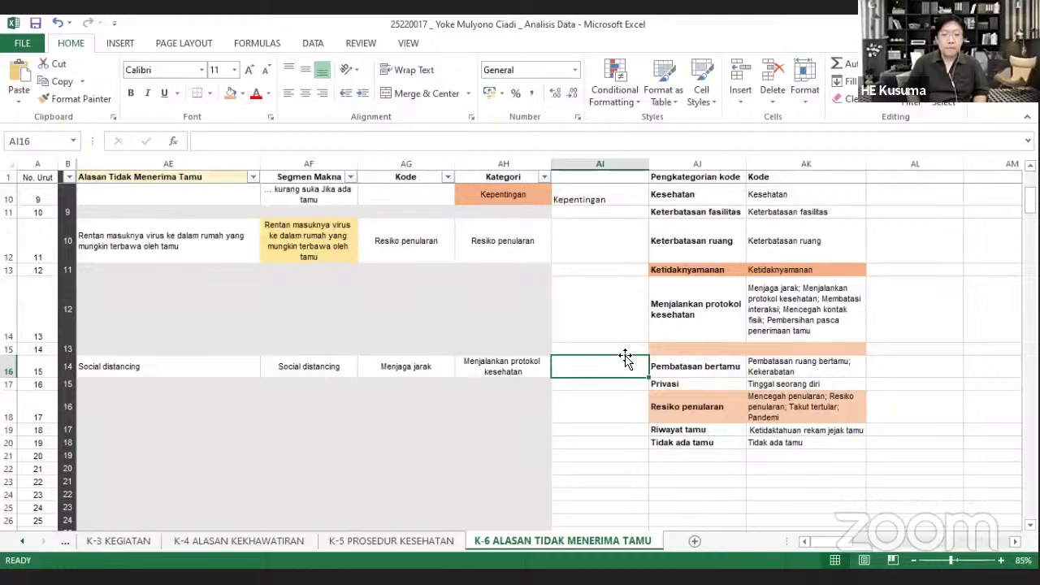
{"action": "scroll", "coordinate": [625, 359], "scroll_direction": "up", "scroll_amount": 3}
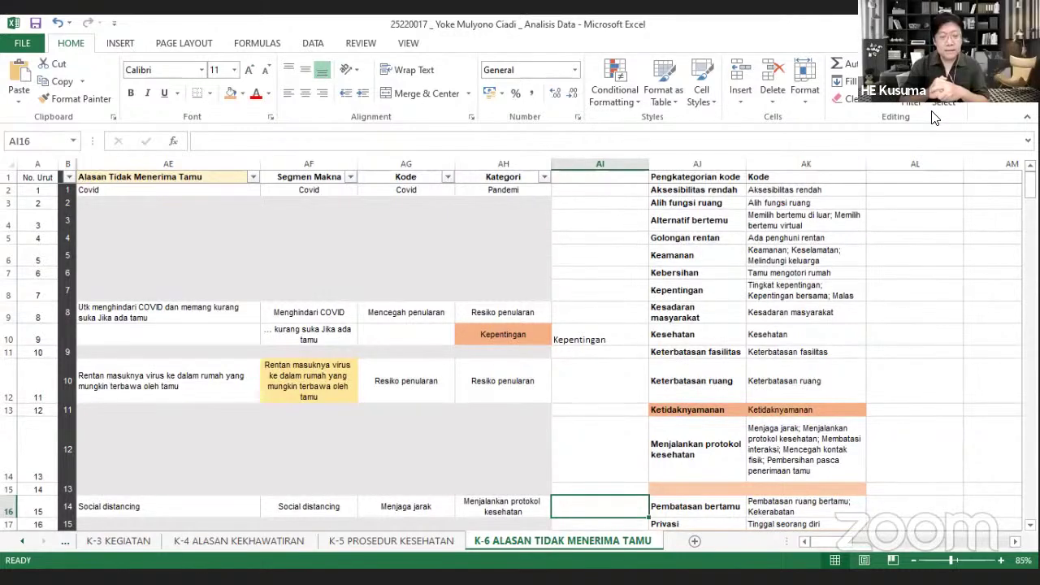
{"action": "left_click", "coordinate": [608, 239]}
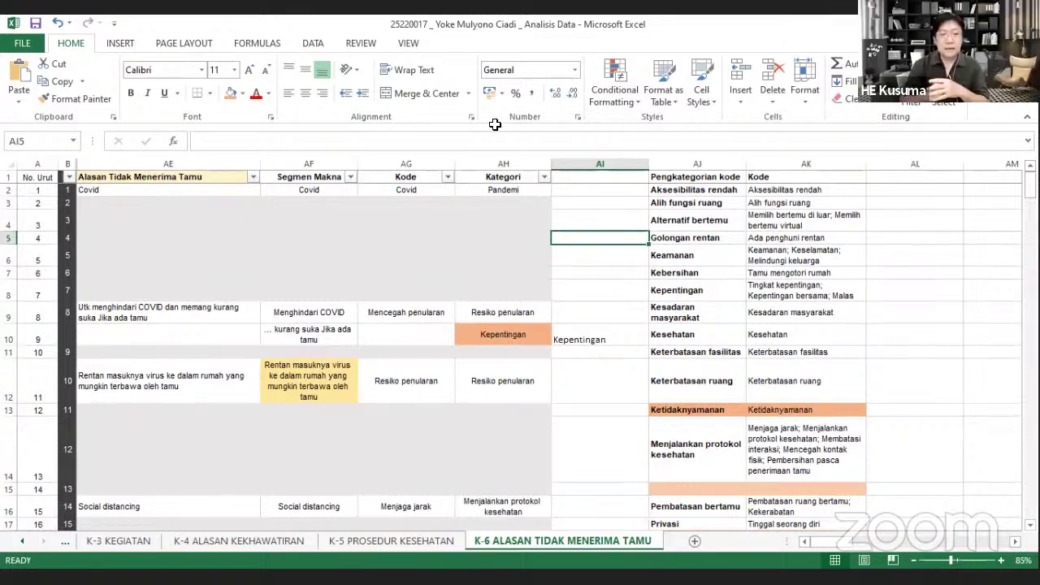
Go back through the K-4 and K-3 sheets and open the K-2 ALASAN MEMILIH sheet
{"action": "left_click", "coordinate": [230, 543]}
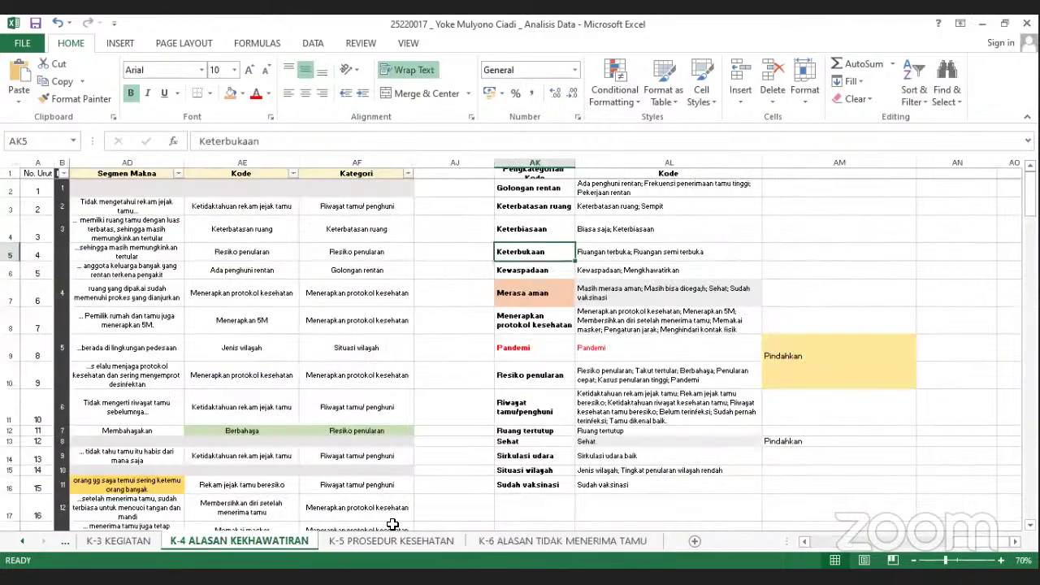
{"action": "left_click", "coordinate": [108, 541]}
{"action": "left_click", "coordinate": [21, 542]}
{"action": "left_click", "coordinate": [114, 543]}
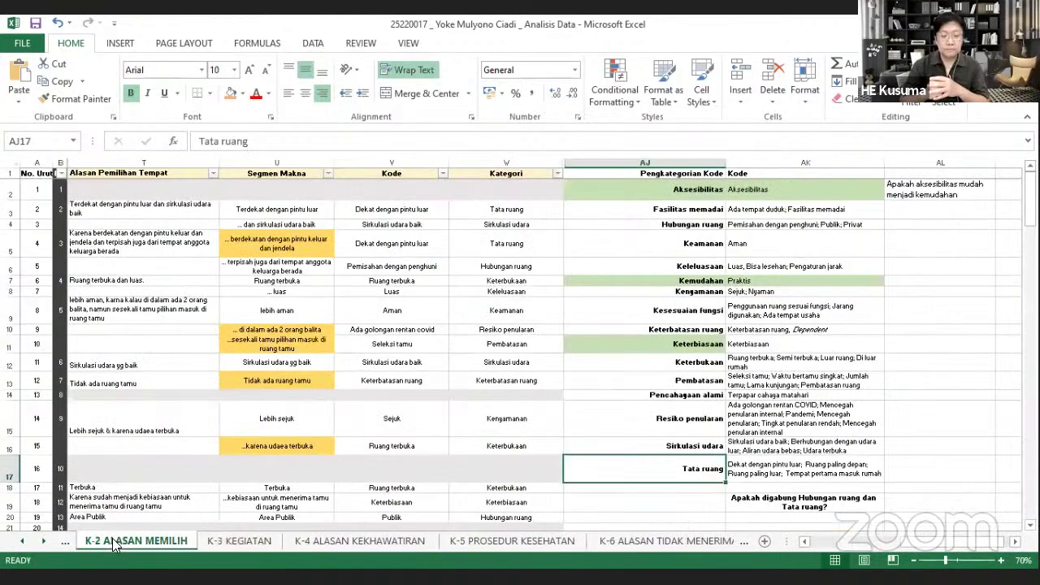